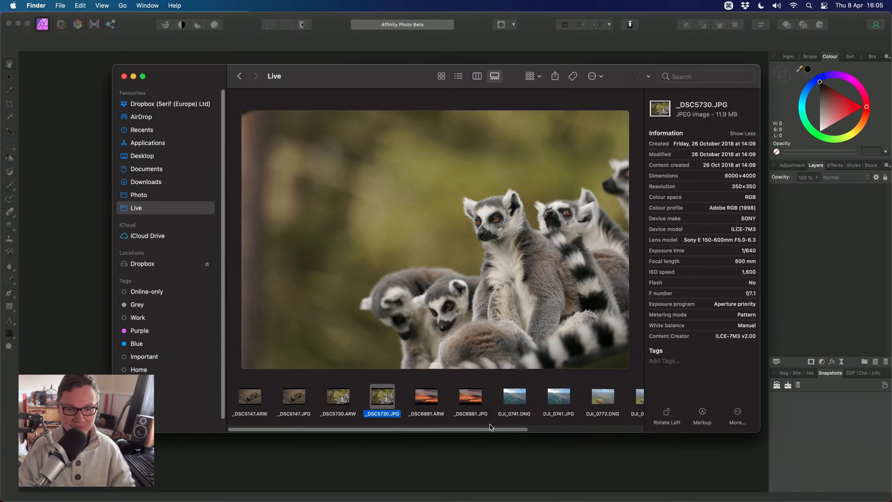
# - Open the lemur RAW file _DSC5730.ARW from the Live folder in Affinity Photo Beta
pyautogui.moveTo(488, 429); pyautogui.dragTo(469, 417)
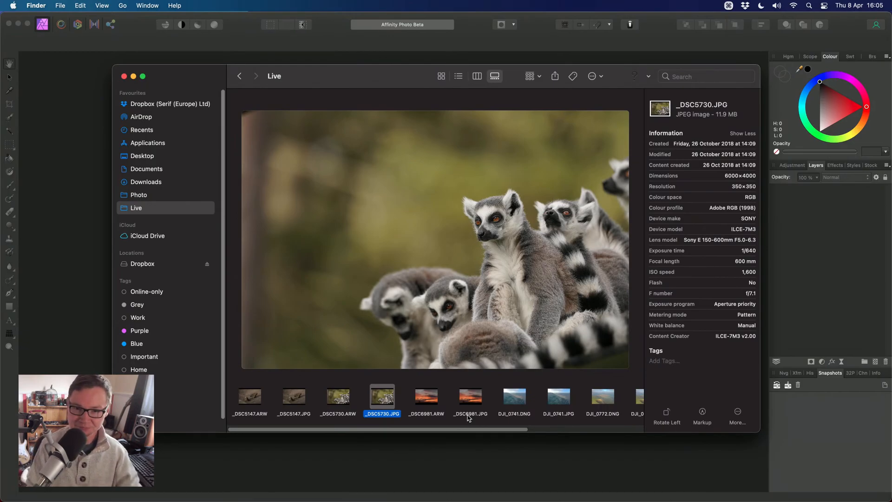
pyautogui.click(345, 395)
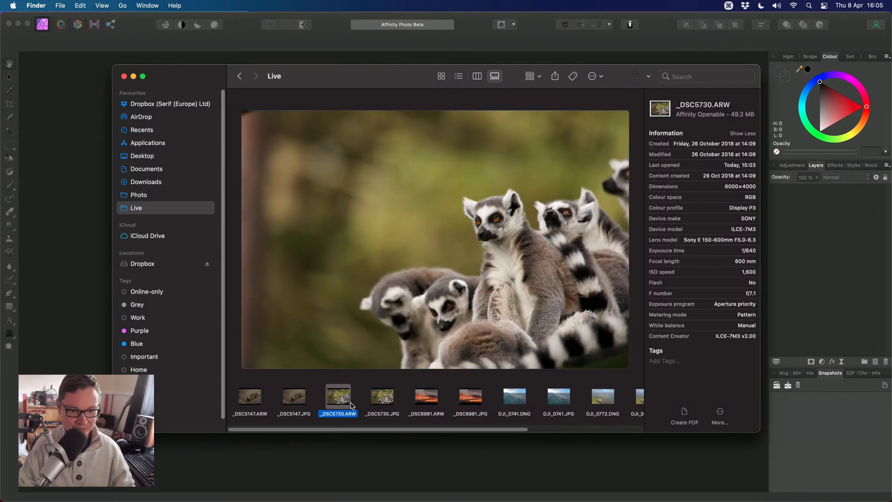
pyautogui.press('super+Tab')
pyautogui.moveTo(345, 395); pyautogui.dragTo(483, 255)
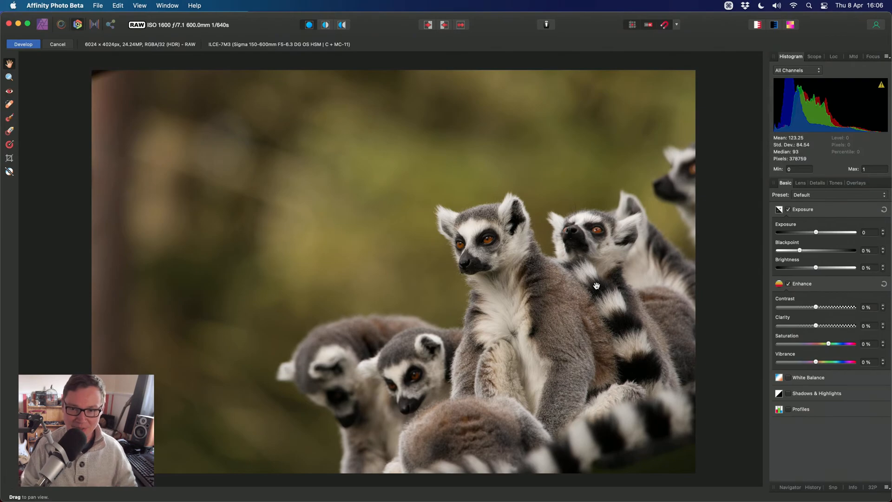
# - Lower the RAW image's Blackpoint to -2 %
pyautogui.moveTo(800, 251); pyautogui.dragTo(797, 253)
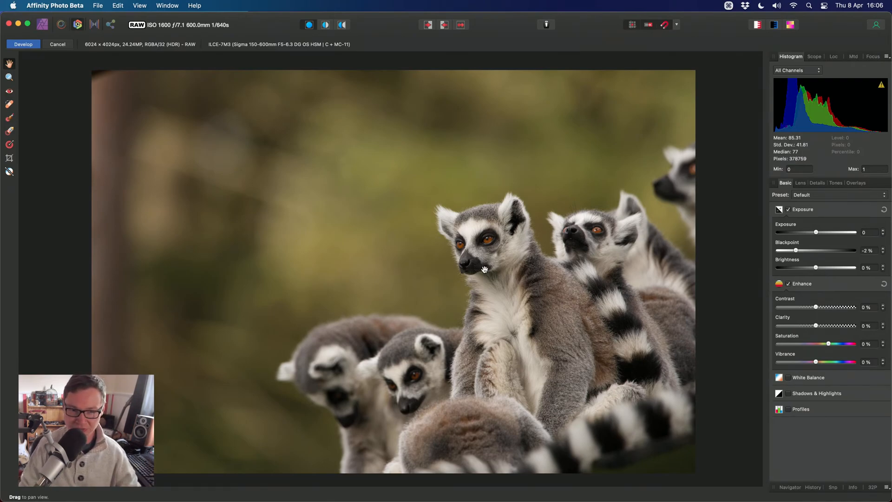
pyautogui.scroll(2, 487, 246)
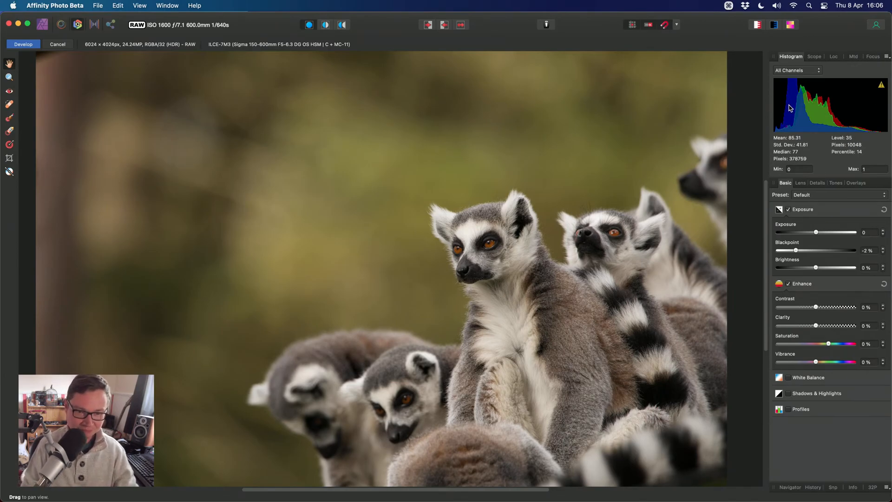
pyautogui.moveTo(469, 244); pyautogui.dragTo(443, 224)
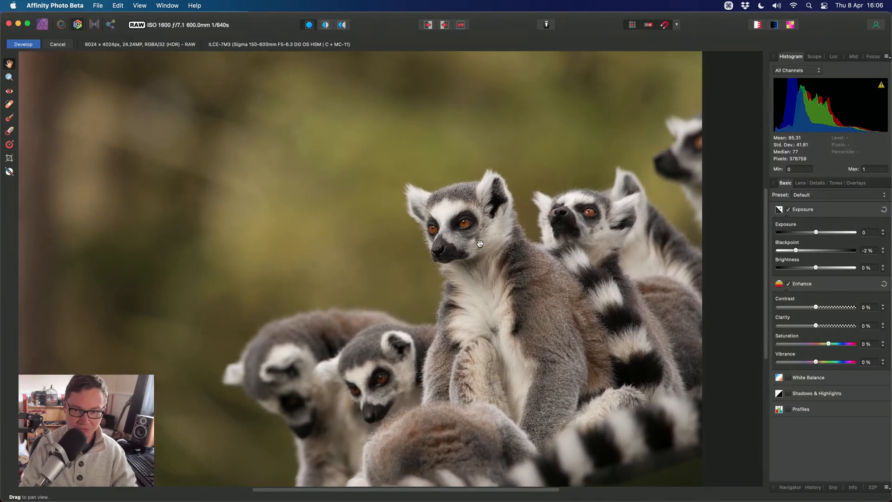
# - Search the lens profiles for "sigma 150" and apply the Sigma 150-600mm f/5-6.3 DG OS HSM | C profile
pyautogui.click(801, 182)
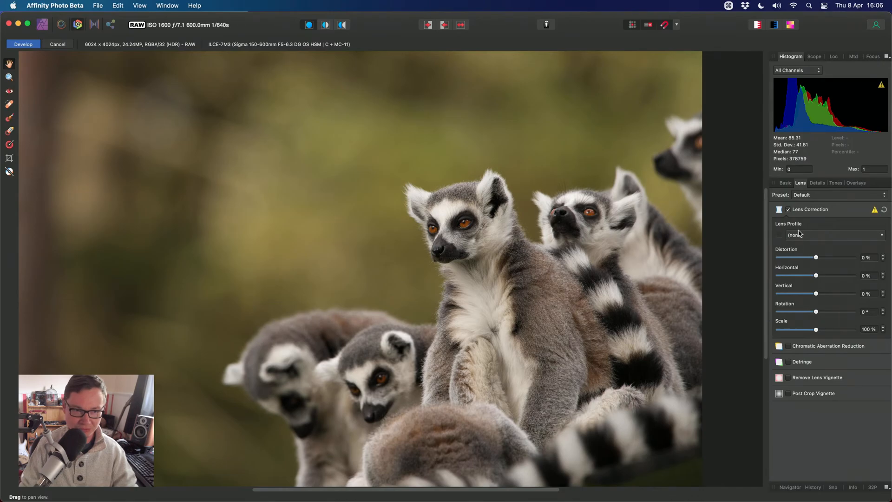
pyautogui.moveTo(367, 122); pyautogui.dragTo(426, 165)
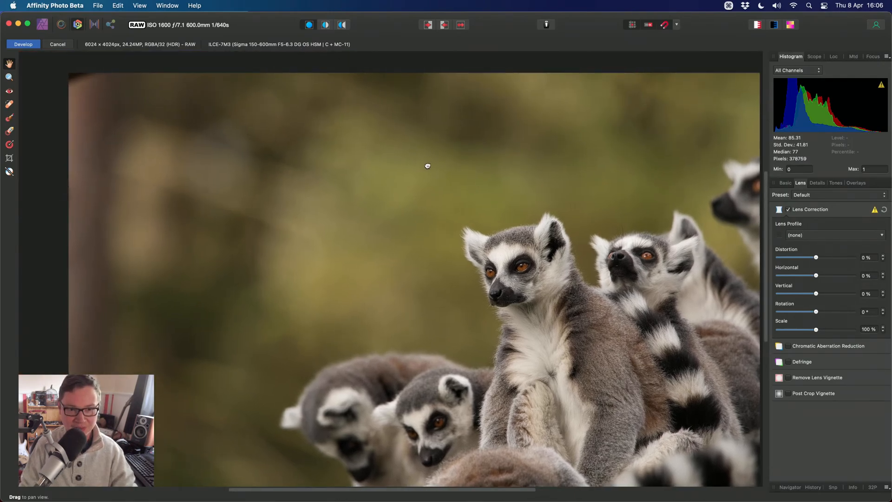
pyautogui.scroll(-2, 471, 260)
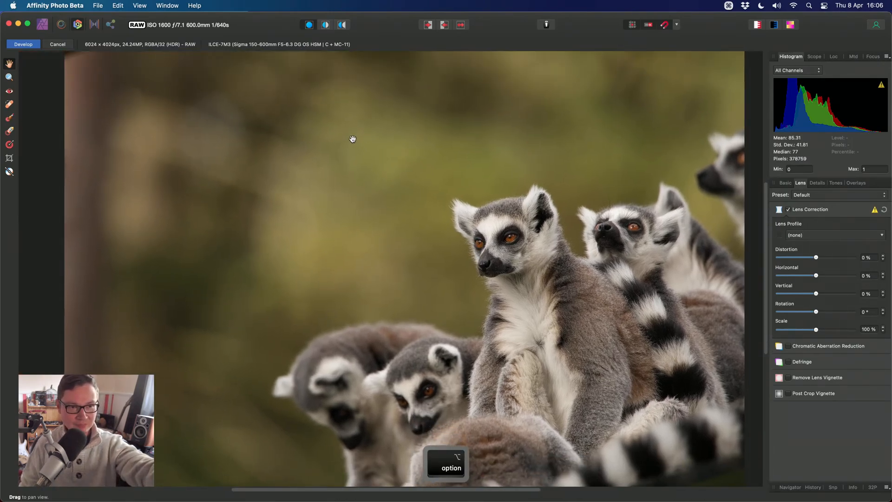
pyautogui.moveTo(352, 140); pyautogui.dragTo(365, 160)
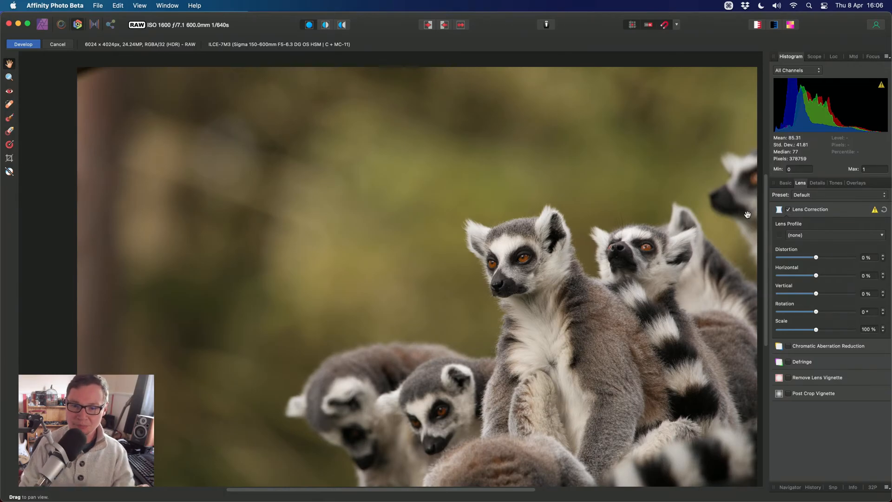
pyautogui.click(836, 235)
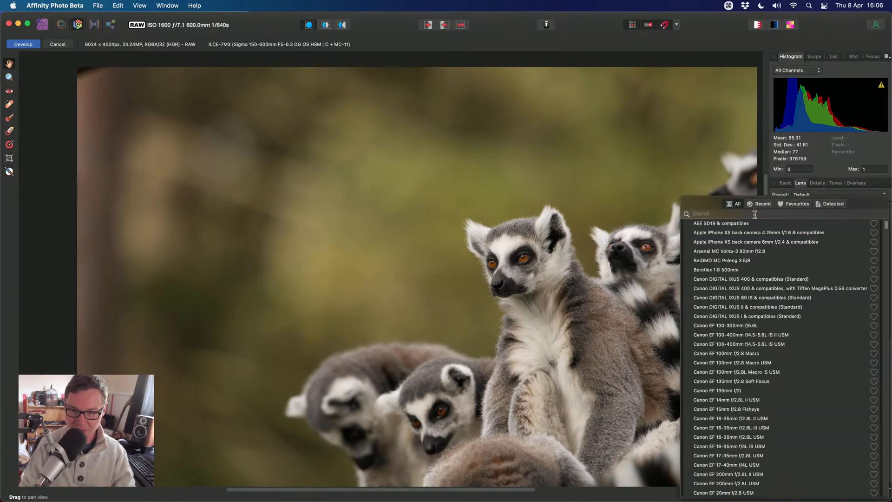
pyautogui.write('sigma ')
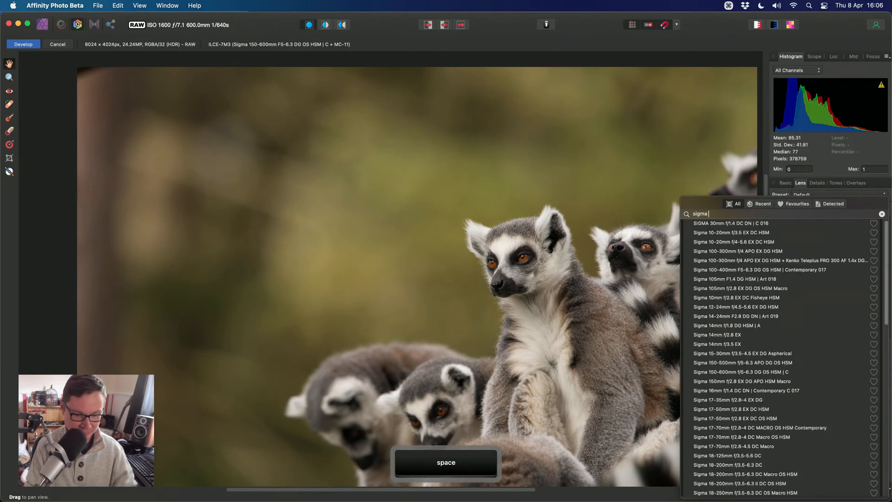
pyautogui.write('150')
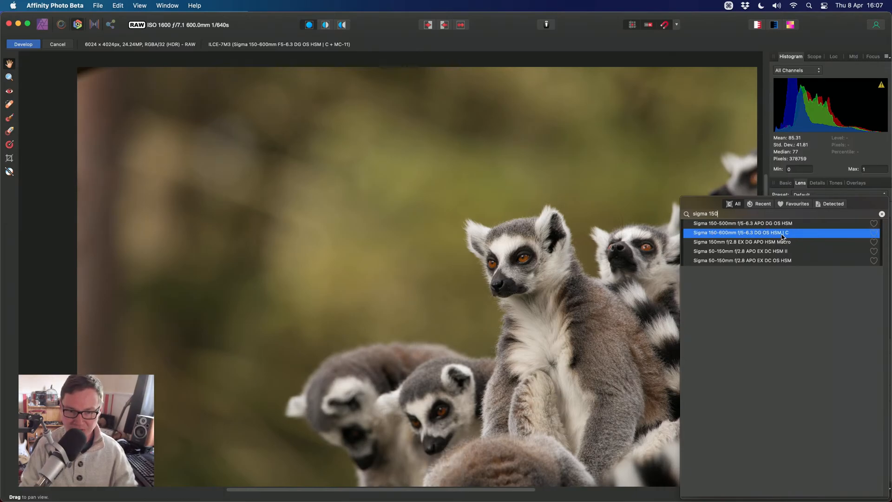
pyautogui.click(767, 235)
# - Toggle Lens Correction off and on to compare the photo's corners and edges with and without the profile
pyautogui.moveTo(596, 274); pyautogui.dragTo(573, 265)
pyautogui.click(803, 214)
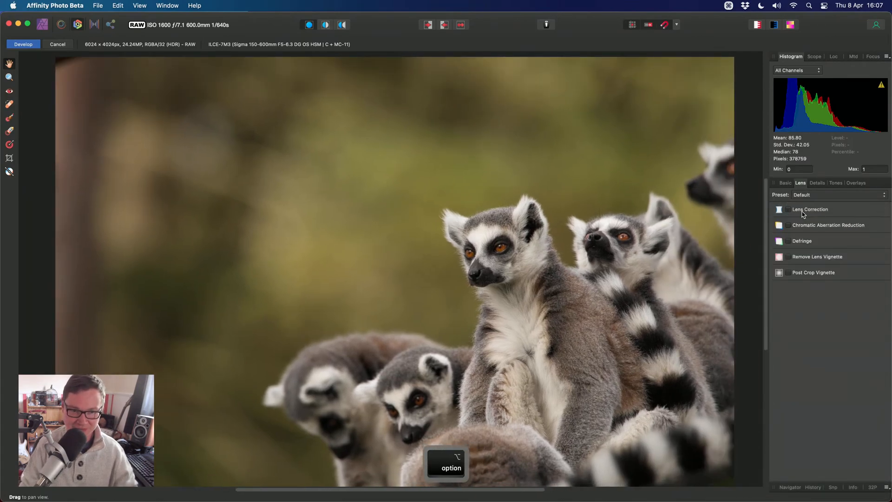
pyautogui.click(803, 214)
pyautogui.click(803, 213)
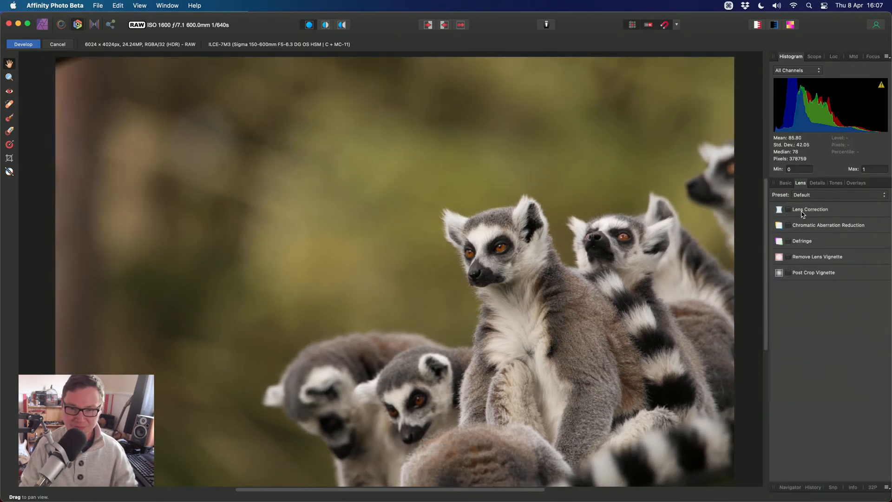
pyautogui.click(803, 214)
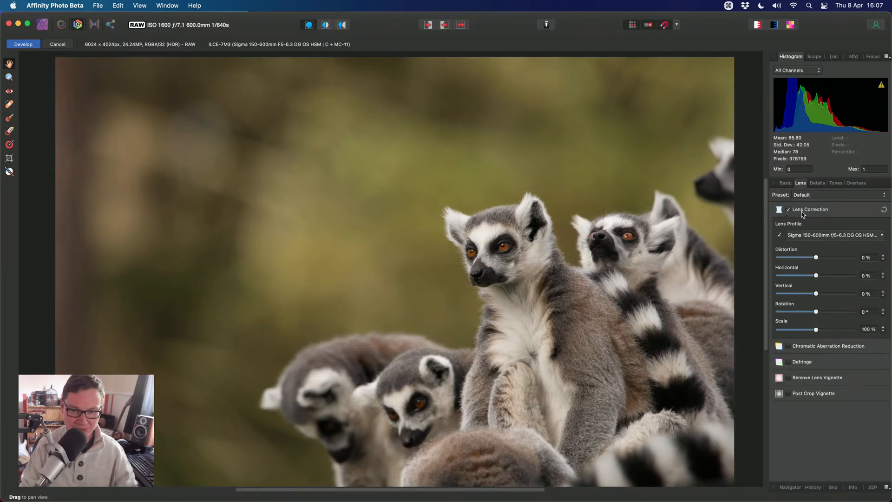
pyautogui.click(803, 213)
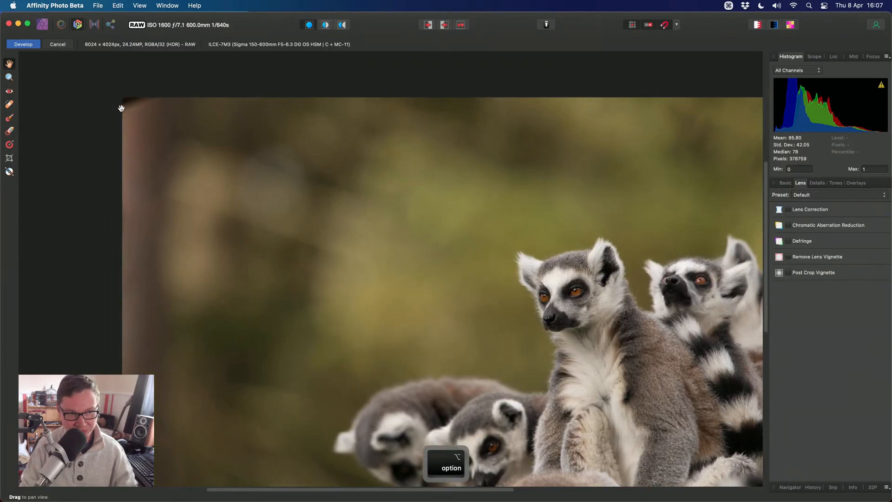
pyautogui.hscroll(4, 396, 232)
pyautogui.scroll(-3, 396, 233)
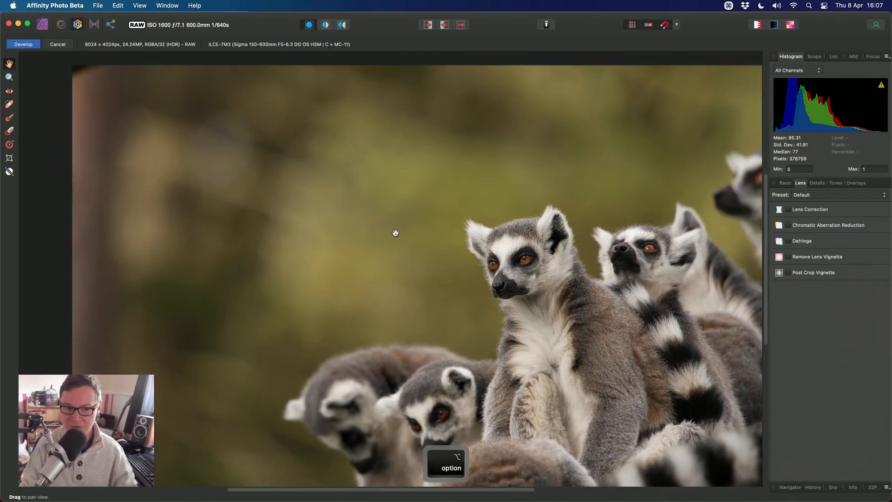
pyautogui.hscroll(3, 396, 233)
pyautogui.scroll(-1, 395, 233)
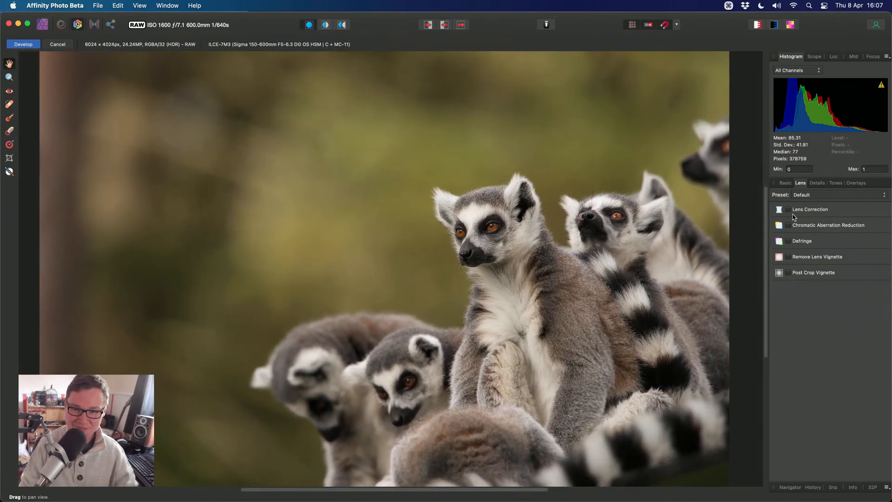
# - Check Lens Correction once more, leave it switched off, and develop the RAW image
pyautogui.click(801, 210)
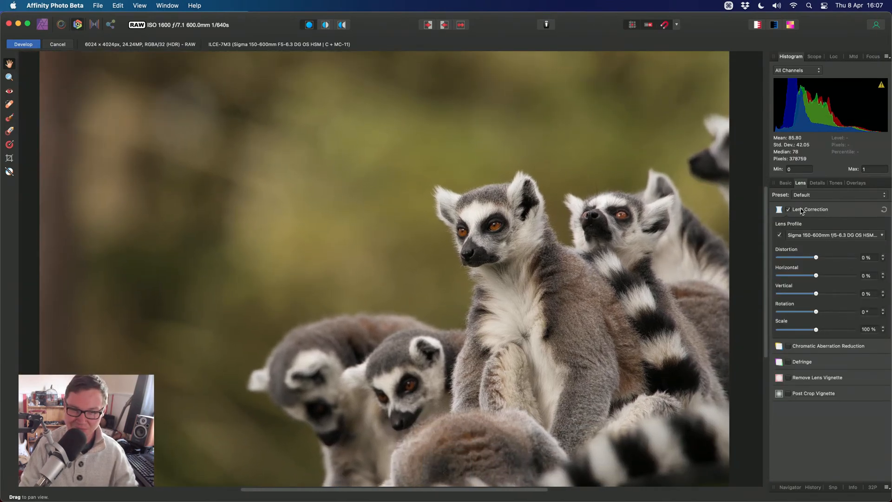
pyautogui.click(788, 210)
pyautogui.press('alt')
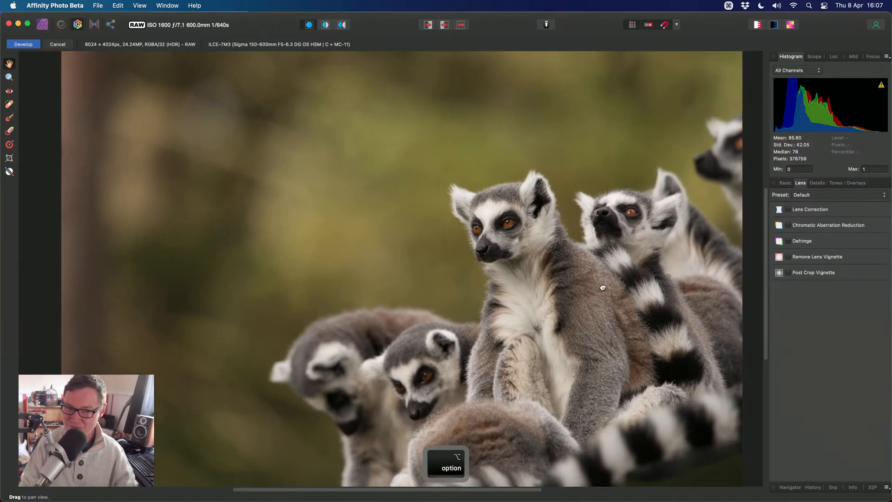
pyautogui.scroll(-1, 582, 282)
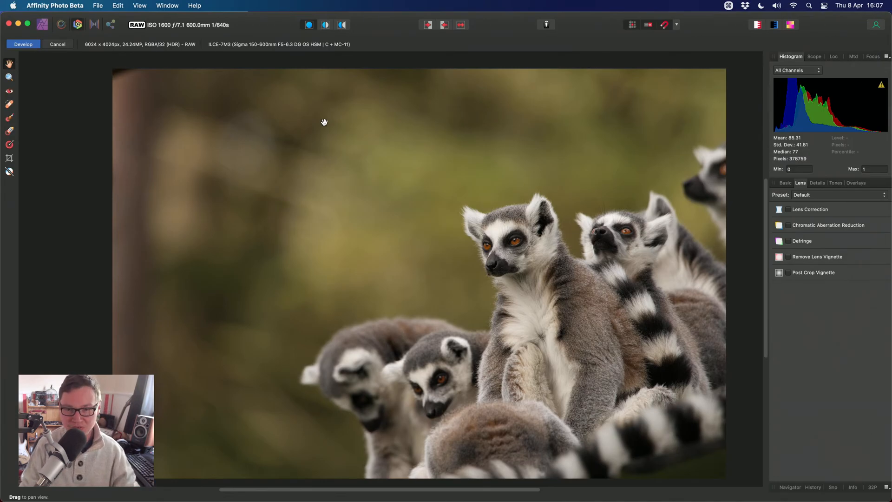
pyautogui.click(23, 44)
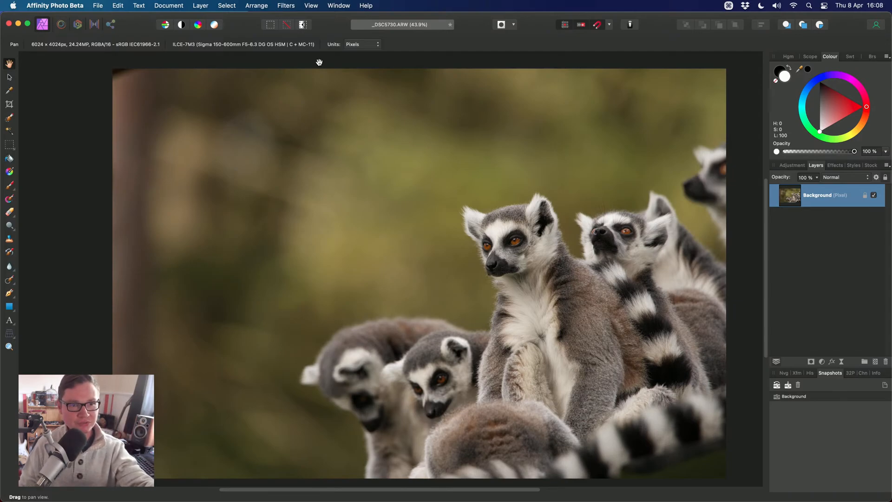
# - Delete the Background snapshot and bring up the Navigator
pyautogui.moveTo(547, 493)
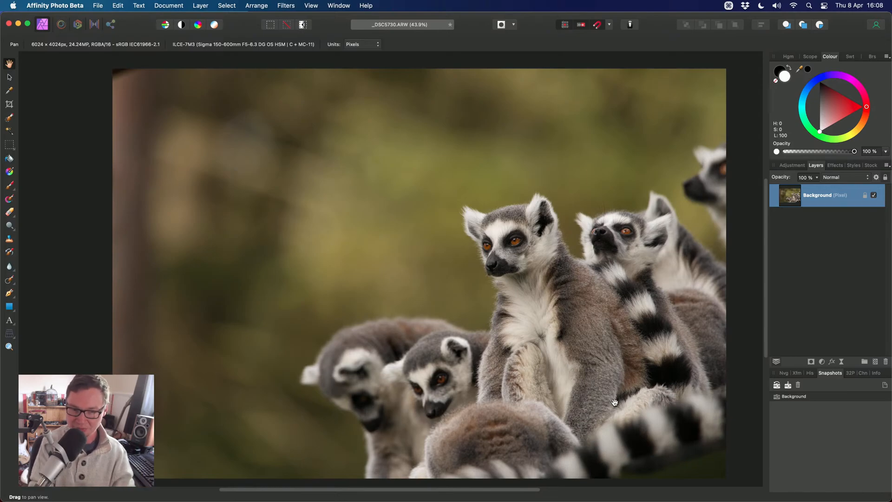
pyautogui.moveTo(625, 488)
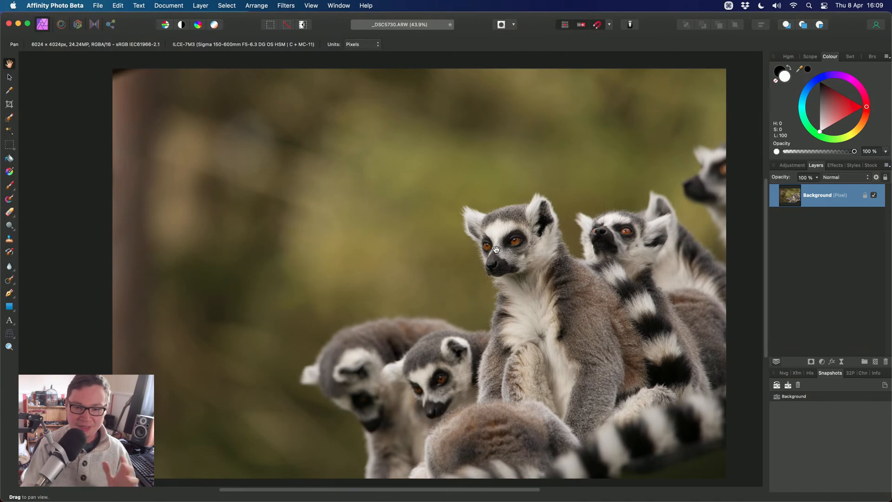
pyautogui.click(806, 398)
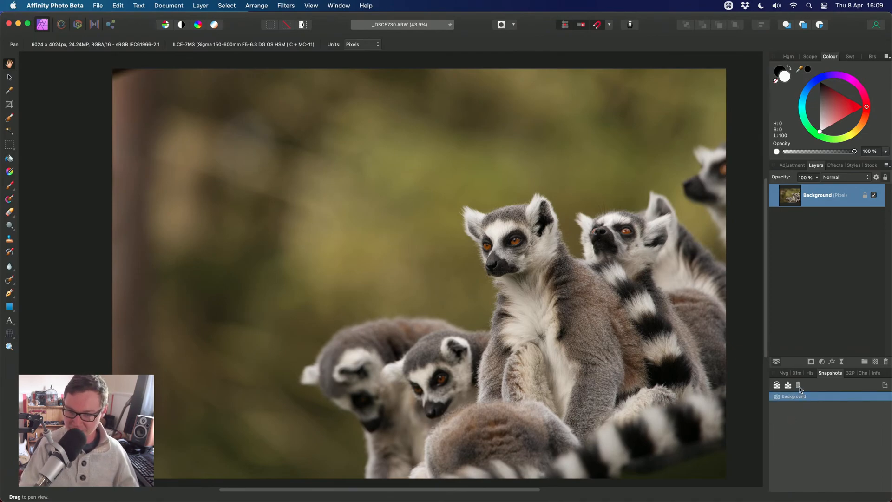
pyautogui.click(798, 385)
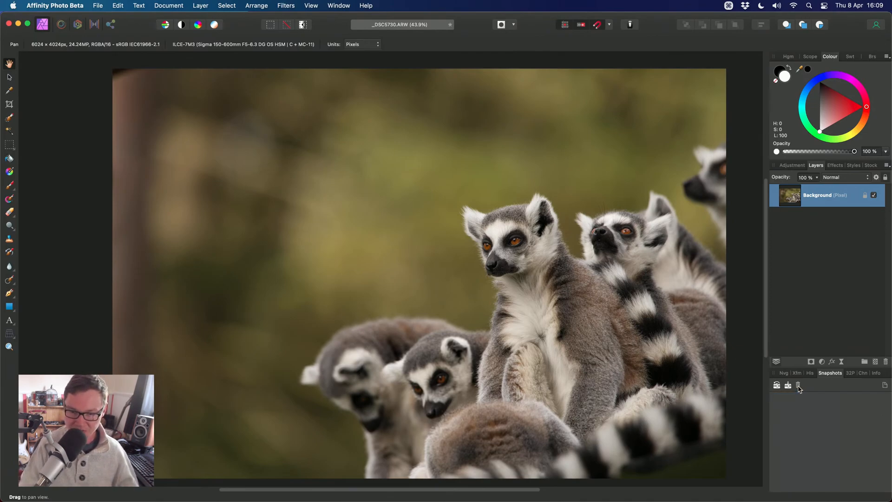
pyautogui.click(784, 374)
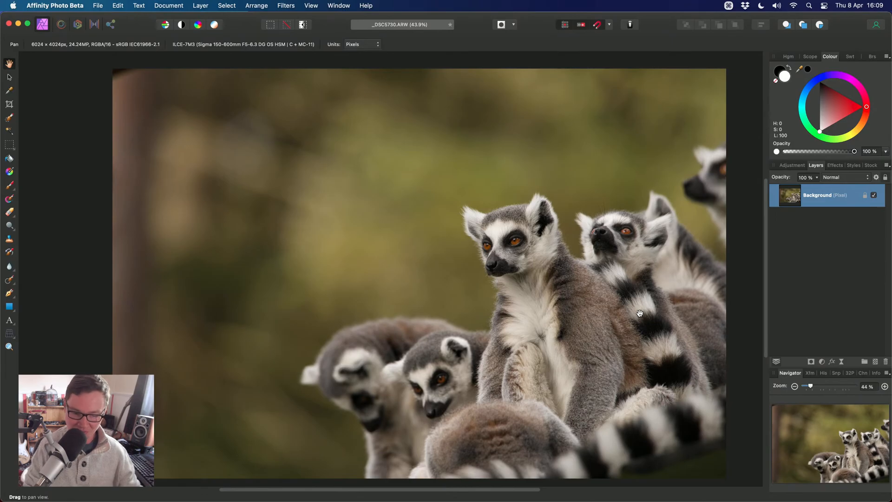
# - Add a Curves adjustment with master points at about (0.087, 0.061), (0.335, 0.366) and (0.648, 0.701) to increase contrast
pyautogui.press('super+0')
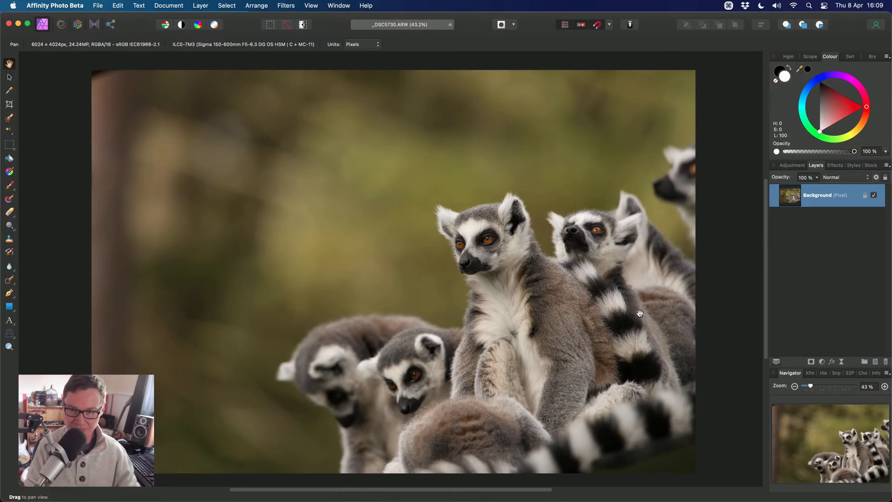
pyautogui.press('super')
pyautogui.press('super+m')
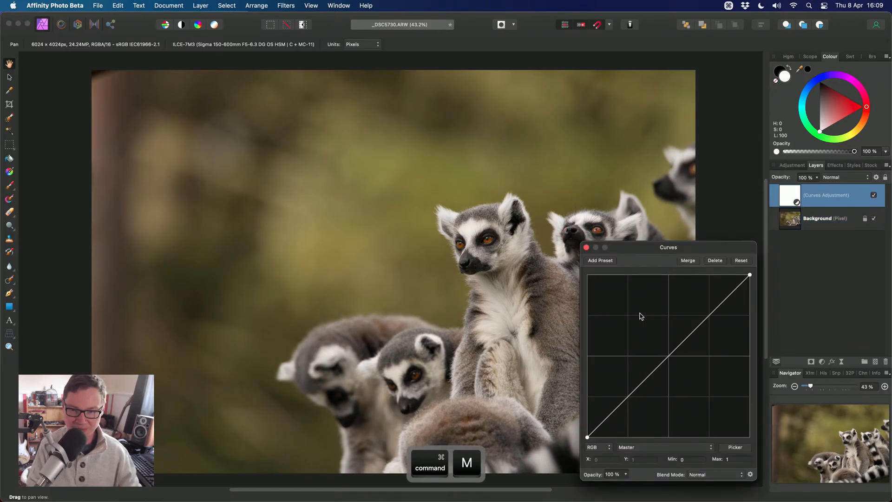
pyautogui.moveTo(674, 246); pyautogui.dragTo(630, 137)
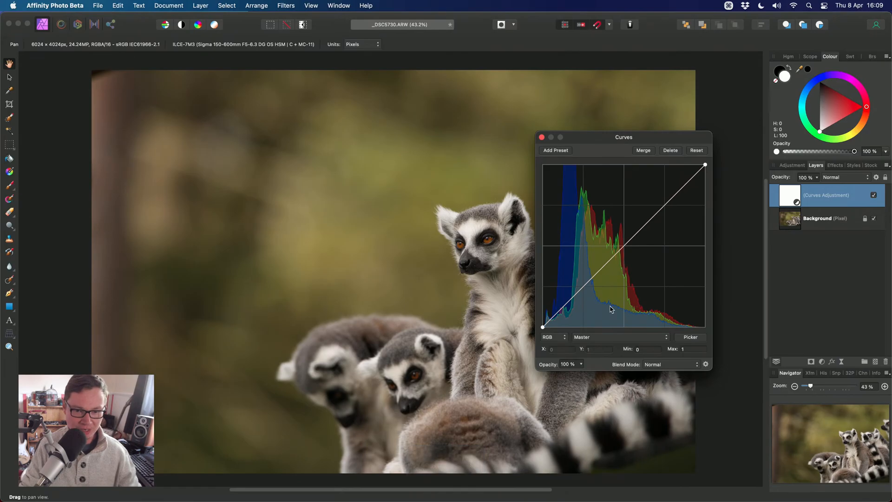
pyautogui.moveTo(559, 314); pyautogui.dragTo(557, 316)
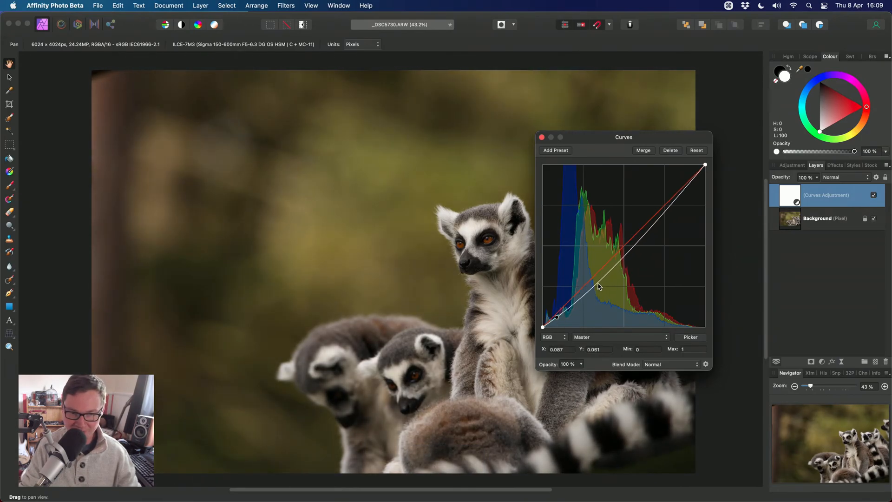
pyautogui.moveTo(599, 287); pyautogui.dragTo(598, 269)
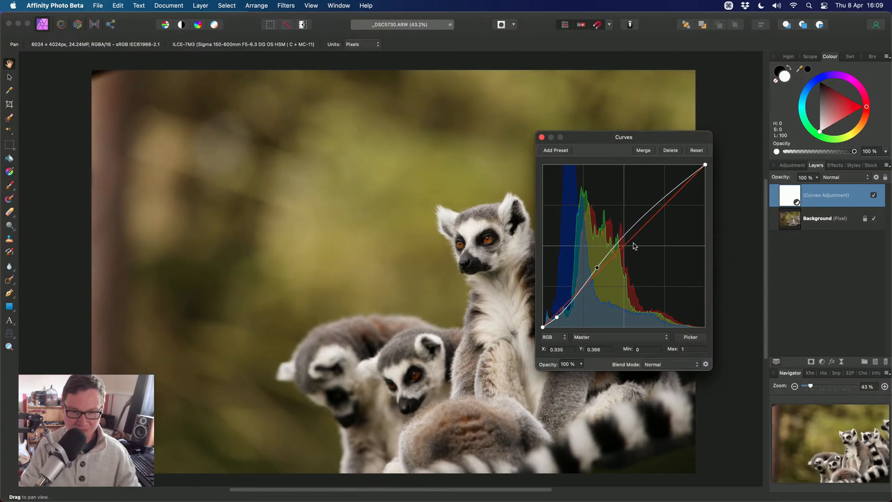
pyautogui.moveTo(636, 230); pyautogui.dragTo(648, 215)
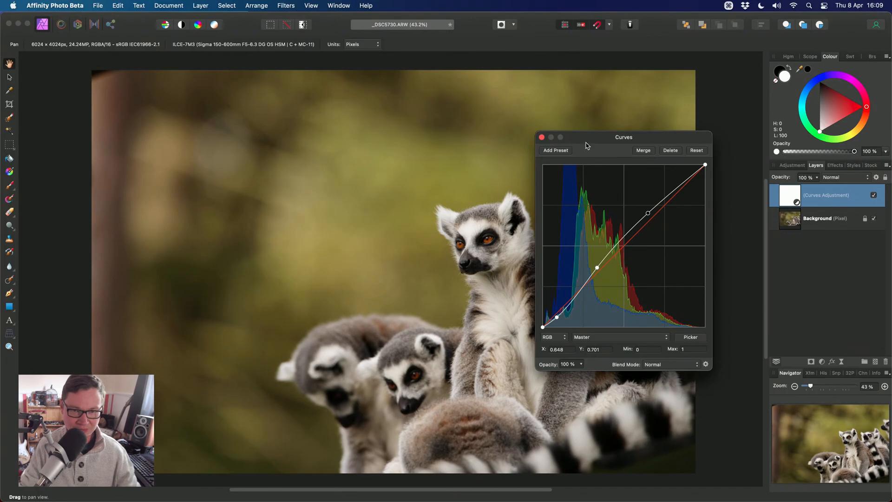
pyautogui.moveTo(586, 139); pyautogui.dragTo(623, 129)
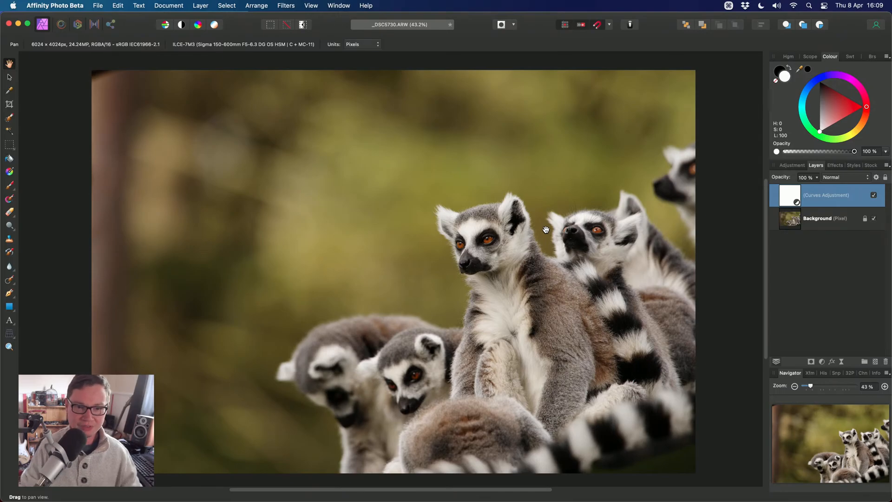
# - Select the Background layer and brush a selection over the central lemurs with the Selection Brush at 300 px width
pyautogui.scroll(5, 546, 229)
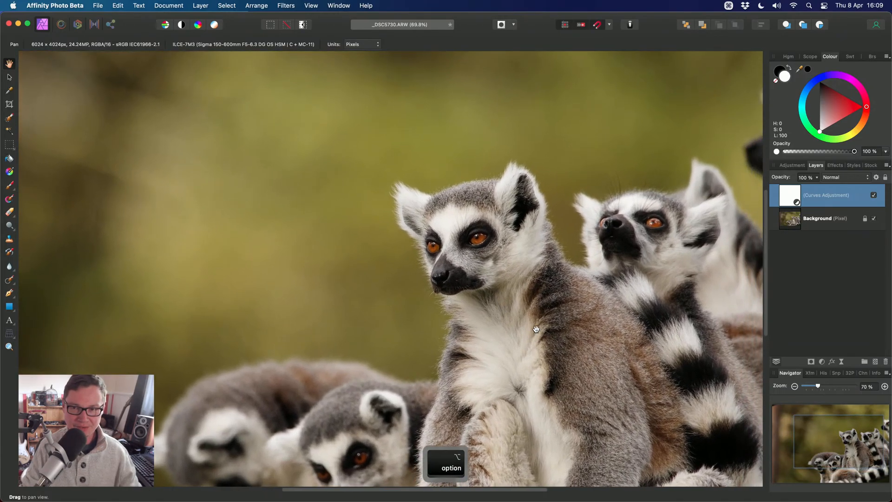
pyautogui.hotkey('alt', '[')
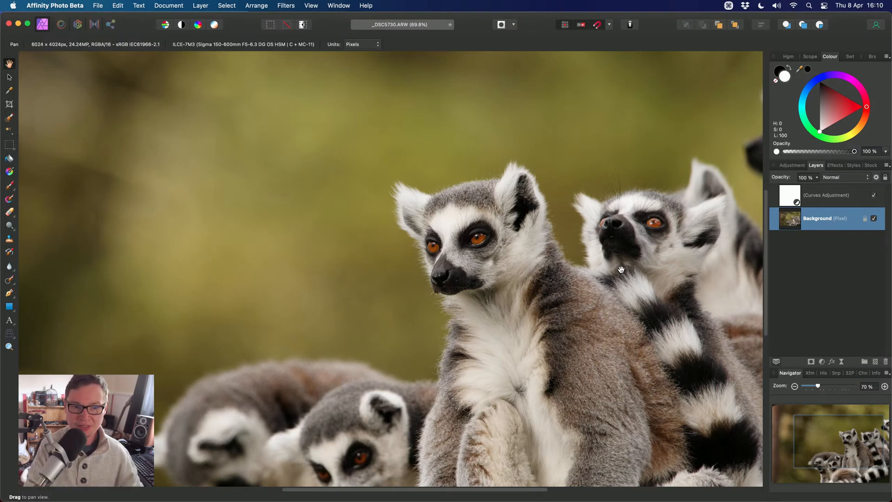
pyautogui.press('super+0')
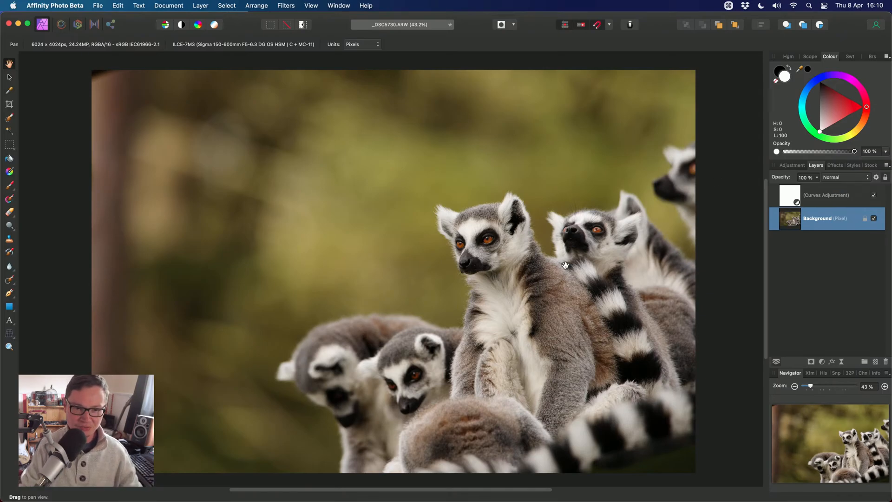
pyautogui.moveTo(549, 267); pyautogui.dragTo(539, 266)
pyautogui.press('w')
pyautogui.press('w')
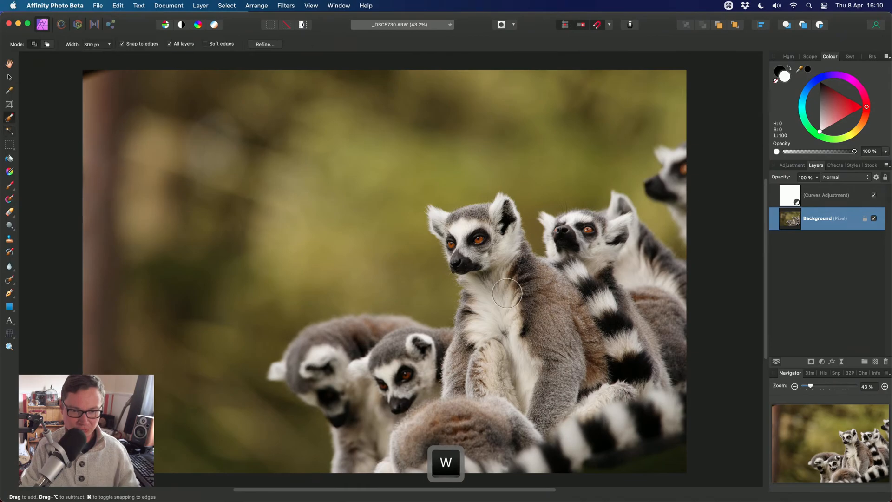
pyautogui.moveTo(474, 255)
pyautogui.mouseDown()
pyautogui.moveTo(506, 281)
pyautogui.moveTo(493, 241)
pyautogui.moveTo(449, 228)
pyautogui.moveTo(574, 312)
pyautogui.moveTo(602, 239)
pyautogui.moveTo(594, 262)
pyautogui.moveTo(575, 264)
pyautogui.moveTo(566, 240)
pyautogui.mouseUp()
pyautogui.scroll(-2, 575, 261)
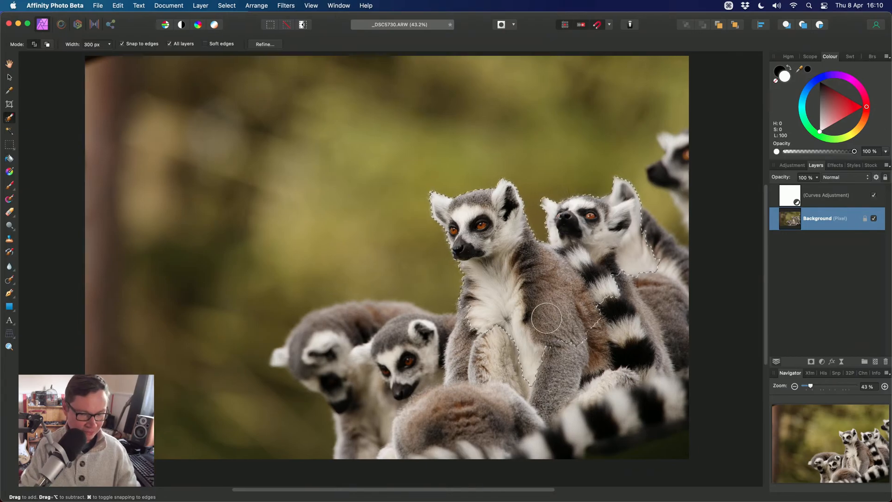
# - Turn on Quick Mask and extend the selection over the remaining bodies, tails and the two lower lemurs
pyautogui.press('q')
pyautogui.scroll(1, 564, 335)
pyautogui.moveTo(597, 336)
pyautogui.mouseDown()
pyautogui.moveTo(651, 298)
pyautogui.moveTo(645, 232)
pyautogui.moveTo(633, 342)
pyautogui.moveTo(557, 397)
pyautogui.moveTo(435, 343)
pyautogui.moveTo(418, 320)
pyautogui.moveTo(302, 337)
pyautogui.moveTo(389, 426)
pyautogui.mouseUp()
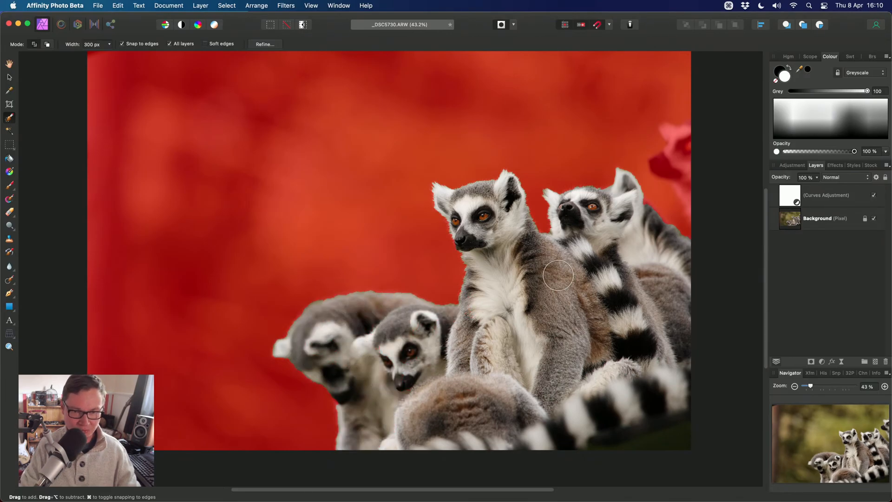
# - Reduce the Selection Brush to 133 px, add the partly cropped lemur at the photo's right edge, and turn off Quick Mask
pyautogui.scroll(4, 543, 271)
pyautogui.press('[')
pyautogui.press('[')
pyautogui.press('[')
pyautogui.press('[')
pyautogui.press('[')
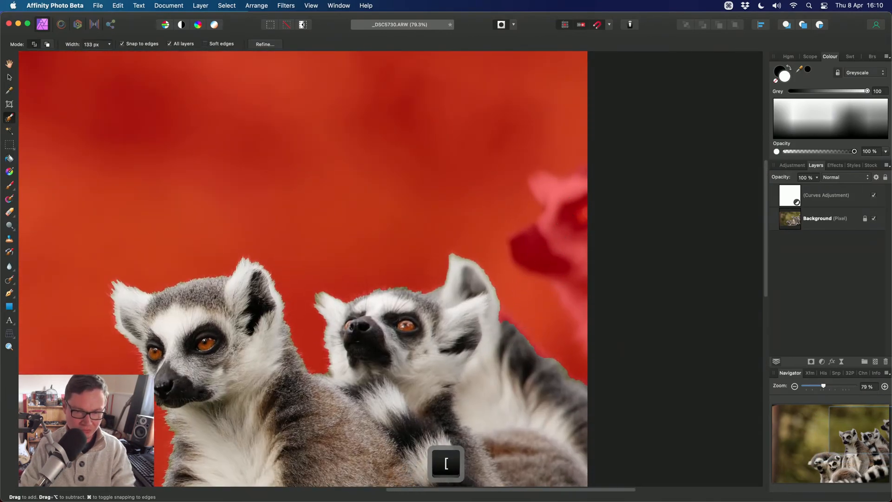
pyautogui.moveTo(543, 271)
pyautogui.mouseDown()
pyautogui.moveTo(562, 209)
pyautogui.moveTo(596, 333)
pyautogui.mouseUp()
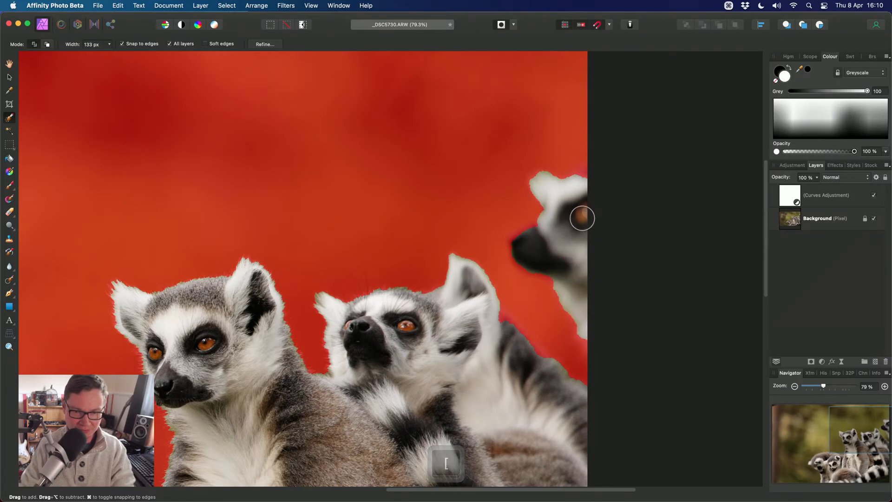
pyautogui.scroll(-3, 599, 279)
pyautogui.scroll(-2, 608, 270)
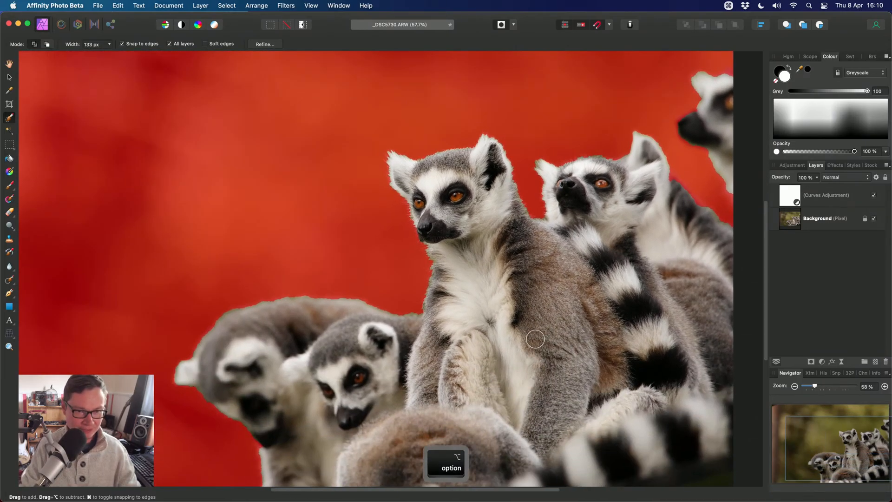
pyautogui.press('q')
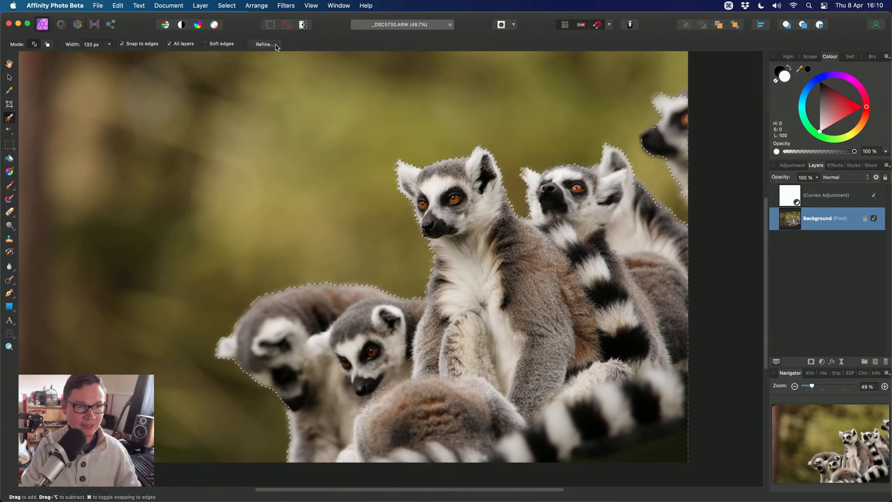
# - Open Refine Selection and paint with a 108 px Matte brush along the head fur of the lemur looking upwards
pyautogui.press('super+alt+r')
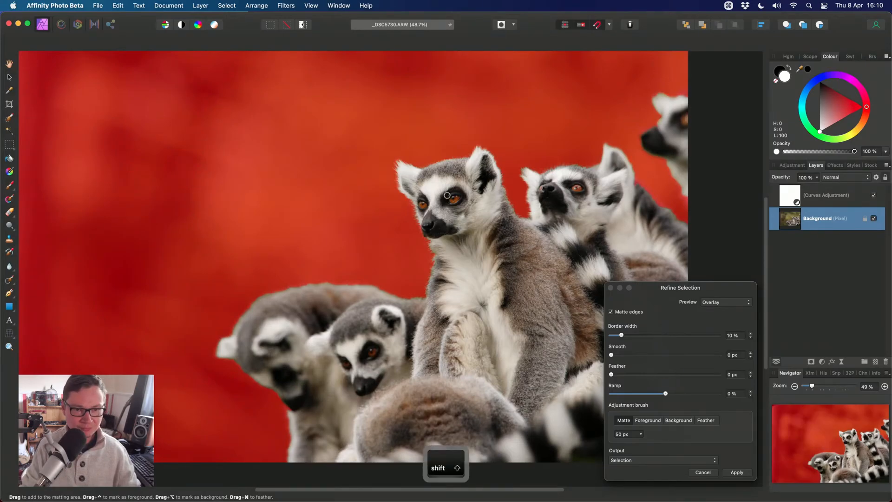
pyautogui.moveTo(448, 195)
pyautogui.mouseDown()
pyautogui.moveTo(466, 195)
pyautogui.moveTo(443, 195)
pyautogui.mouseUp()
pyautogui.scroll(5, 447, 195)
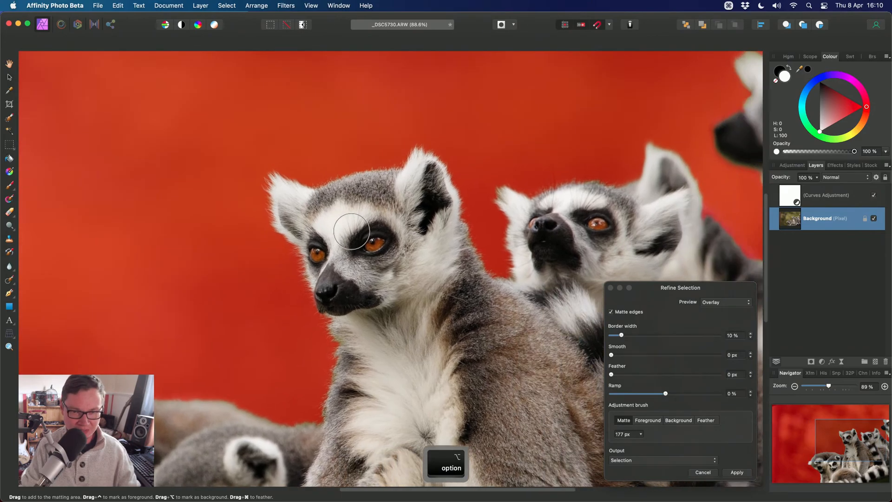
pyautogui.scroll(4, 352, 231)
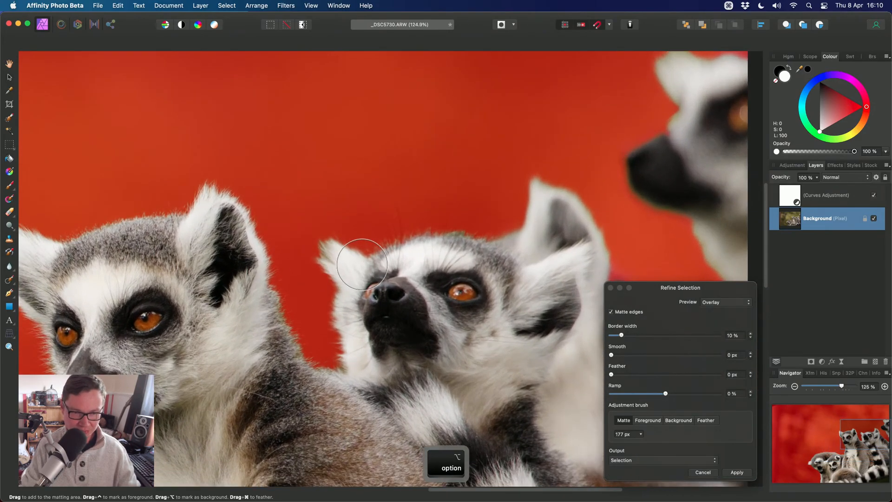
pyautogui.press('[')
pyautogui.press('[')
pyautogui.press('[')
pyautogui.moveTo(412, 215)
pyautogui.mouseDown()
pyautogui.moveTo(408, 192)
pyautogui.moveTo(396, 220)
pyautogui.moveTo(481, 222)
pyautogui.moveTo(480, 210)
pyautogui.moveTo(366, 234)
pyautogui.moveTo(355, 227)
pyautogui.moveTo(341, 233)
pyautogui.moveTo(334, 263)
pyautogui.mouseUp()
pyautogui.scroll(3, 495, 289)
pyautogui.hscroll(5, 495, 289)
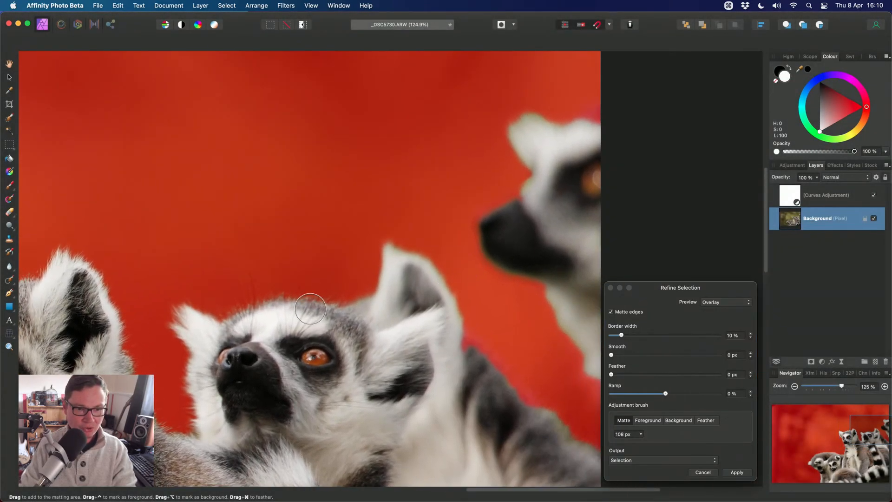
# - Matte the fur beside the rear ear and the outline of the rightmost lemur with a 92 px brush
pyautogui.press('[')
pyautogui.moveTo(360, 299); pyautogui.dragTo(380, 304)
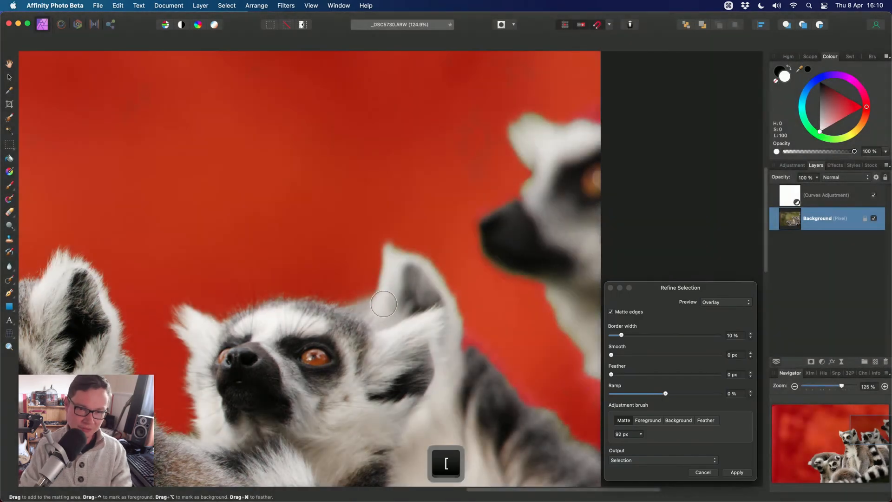
pyautogui.scroll(2, 512, 197)
pyautogui.hscroll(1, 512, 196)
pyautogui.moveTo(512, 196)
pyautogui.mouseDown()
pyautogui.moveTo(511, 140)
pyautogui.moveTo(554, 151)
pyautogui.mouseUp()
pyautogui.hscroll(-3, 490, 239)
pyautogui.scroll(-2, 490, 238)
pyautogui.scroll(-2, 456, 295)
pyautogui.hscroll(-8, 384, 324)
pyautogui.scroll(-3, 385, 325)
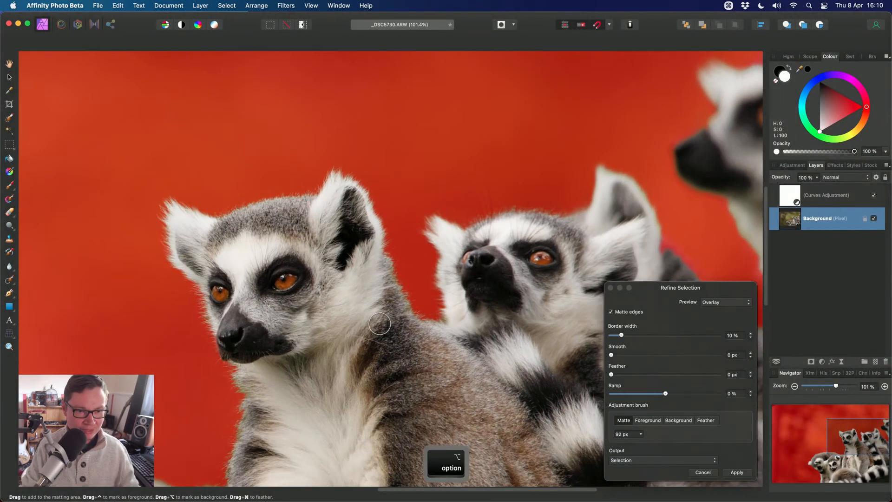
# - Matte the fur edge along the central lemur's chest down to the lemurs beside it, moving the Refine Selection dialog clear of the subject
pyautogui.hscroll(-4, 439, 315)
pyautogui.moveTo(663, 290); pyautogui.dragTo(719, 277)
pyautogui.scroll(3, 460, 218)
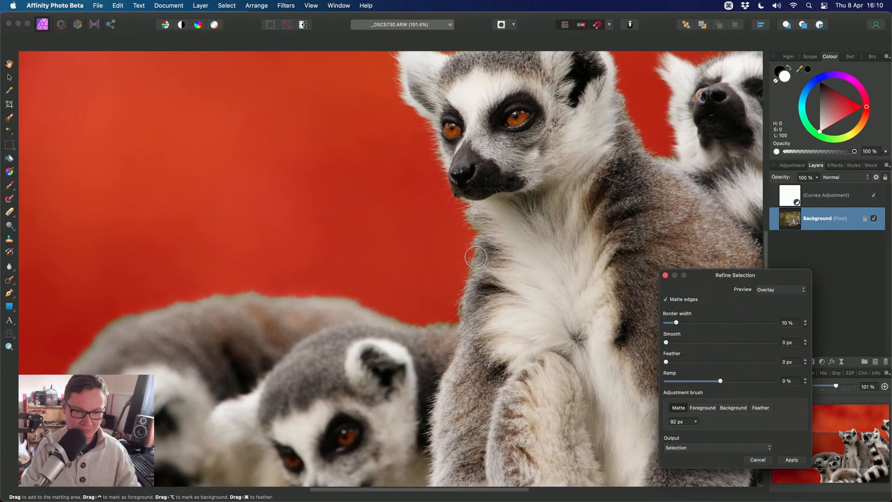
pyautogui.scroll(-2, 460, 217)
pyautogui.moveTo(461, 217)
pyautogui.mouseDown()
pyautogui.moveTo(458, 186)
pyautogui.moveTo(469, 259)
pyautogui.moveTo(456, 321)
pyautogui.moveTo(424, 318)
pyautogui.moveTo(424, 327)
pyautogui.mouseUp()
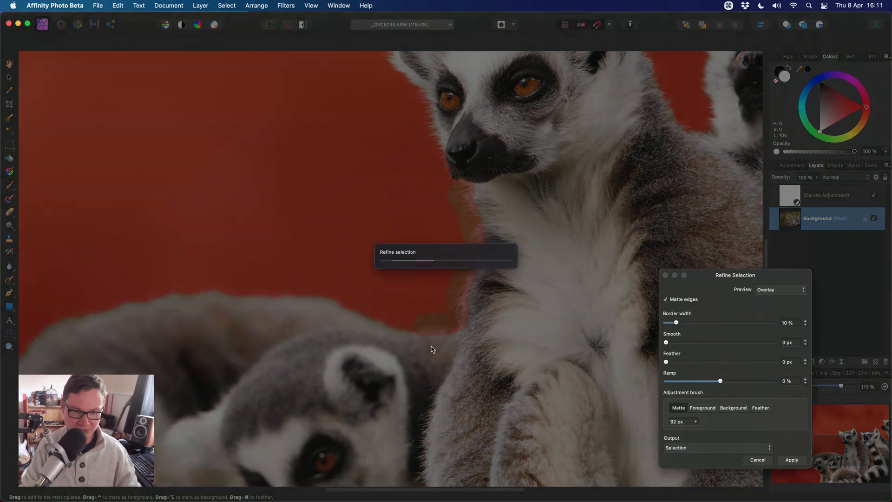
pyautogui.hscroll(-3, 511, 348)
pyautogui.scroll(-3, 511, 348)
pyautogui.scroll(-4, 511, 349)
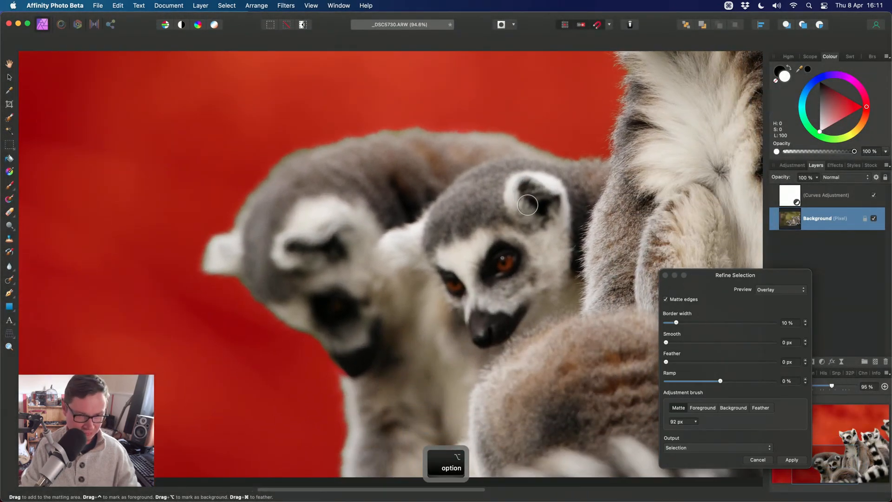
# - Matte the fur edge from the central lemur's neck and shoulder across to the neighbouring lemur
pyautogui.scroll(4, 413, 341)
pyautogui.scroll(5, 413, 341)
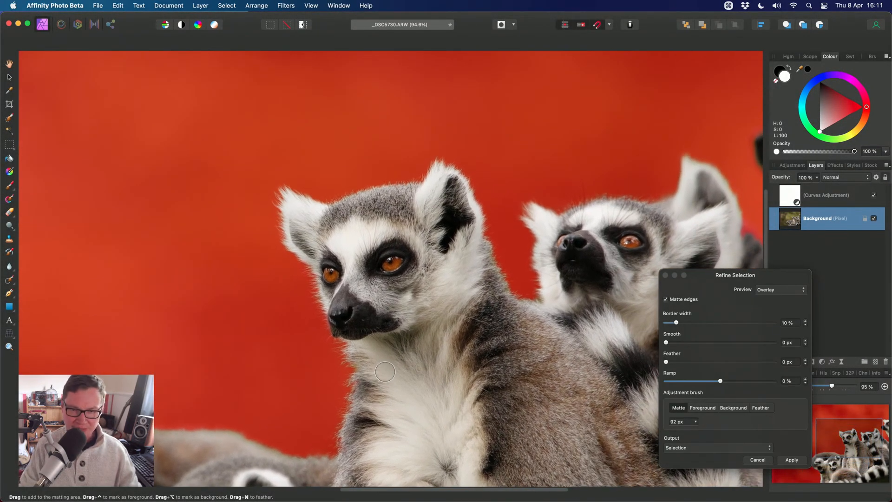
pyautogui.scroll(5, 386, 366)
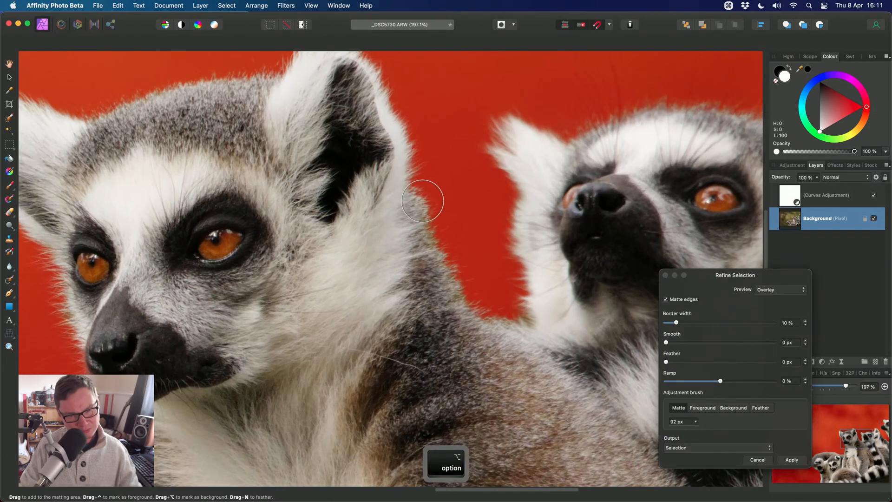
pyautogui.moveTo(436, 205); pyautogui.dragTo(477, 287)
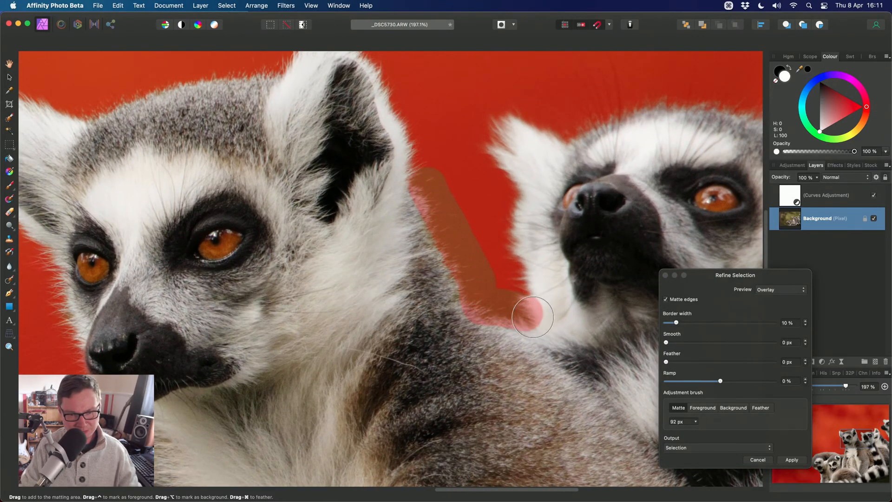
pyautogui.moveTo(533, 317); pyautogui.dragTo(535, 320)
pyautogui.scroll(-3, 542, 360)
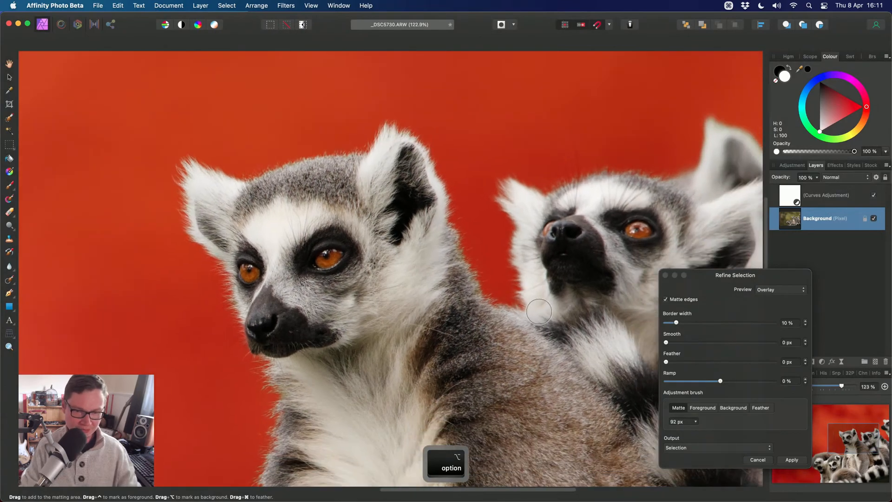
# - Fit the photo in view and apply the refinement with the output set to Selection
pyautogui.press('super+0')
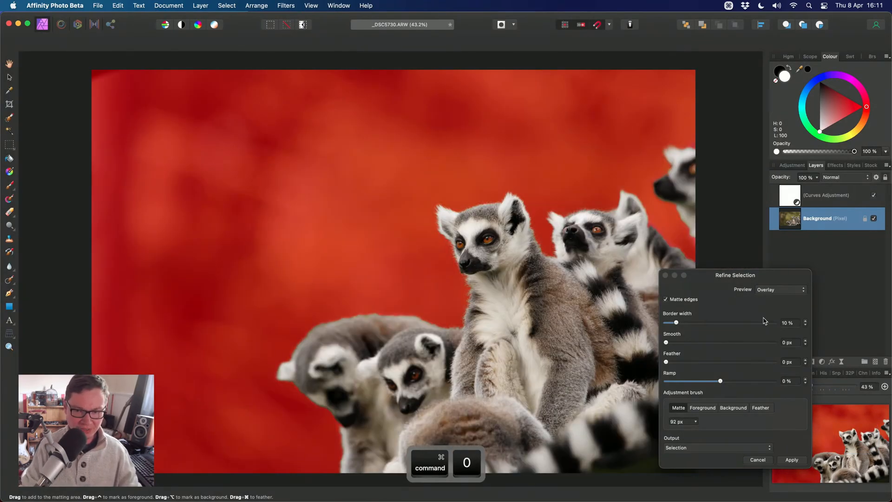
pyautogui.moveTo(762, 275); pyautogui.dragTo(623, 168)
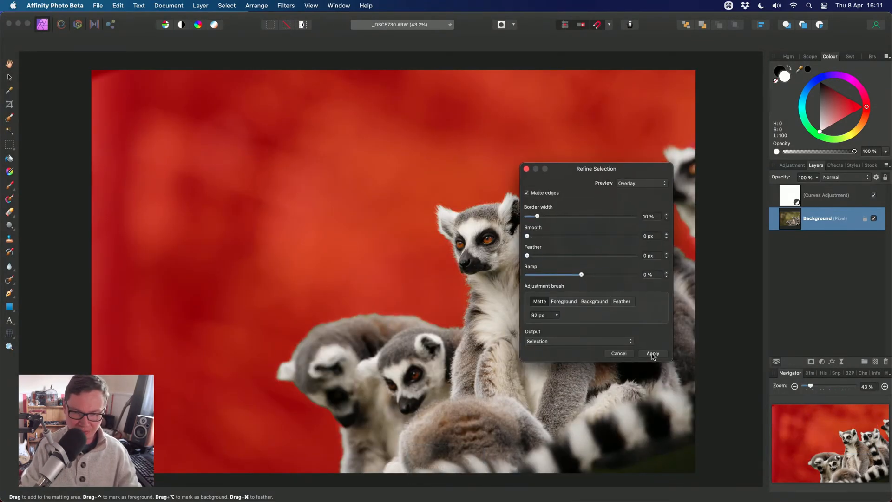
pyautogui.click(651, 353)
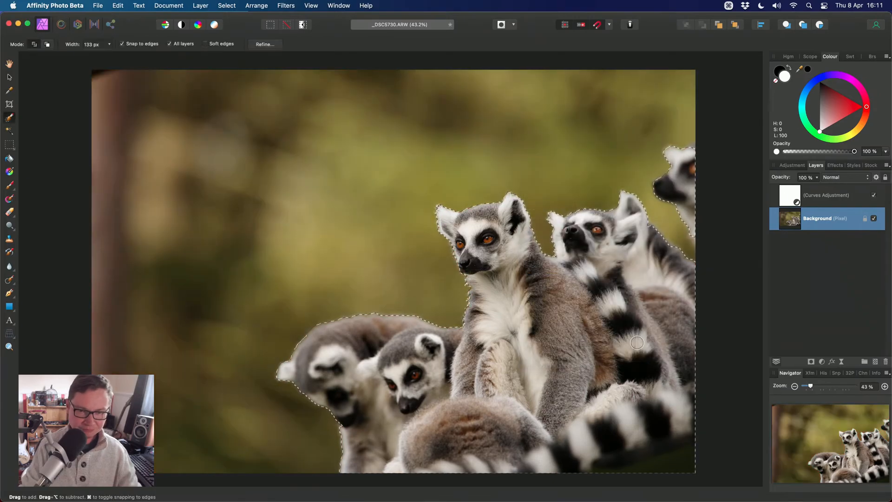
# - Store the lemur pixel selection as a spare channel and rename it Foreground
pyautogui.click(859, 372)
pyautogui.scroll(-2, 887, 414)
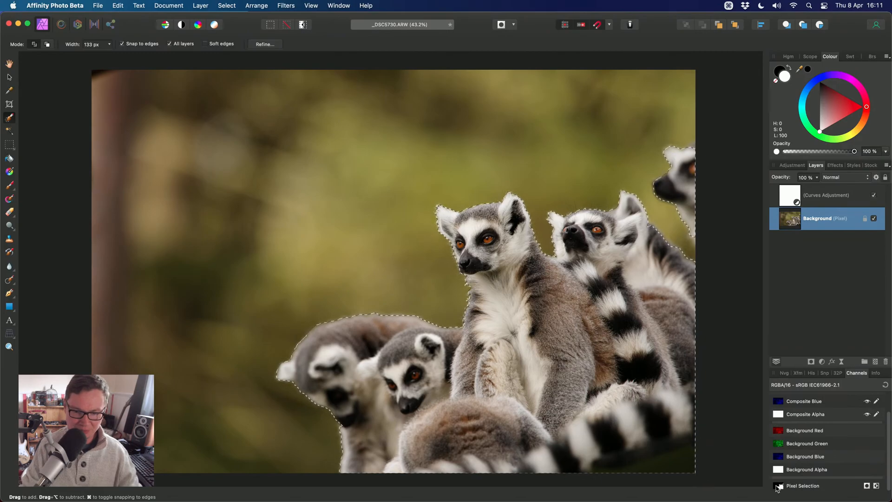
pyautogui.rightClick(780, 486)
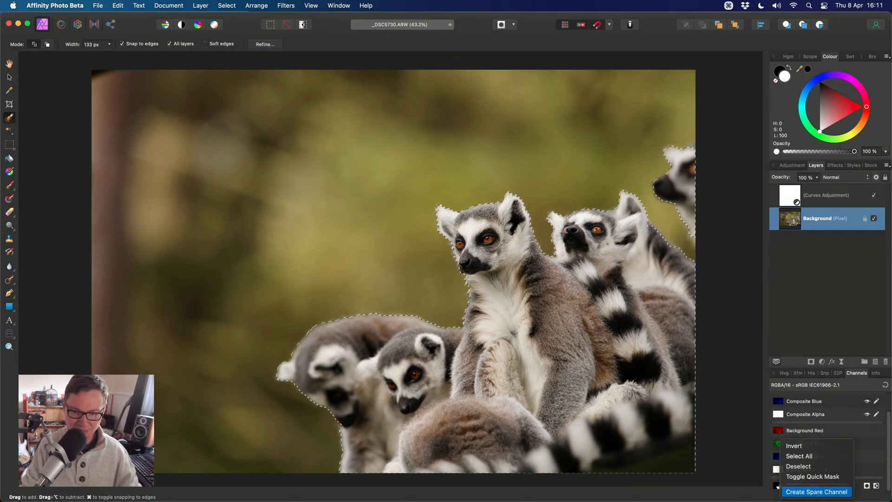
pyautogui.click(823, 492)
pyautogui.rightClick(780, 488)
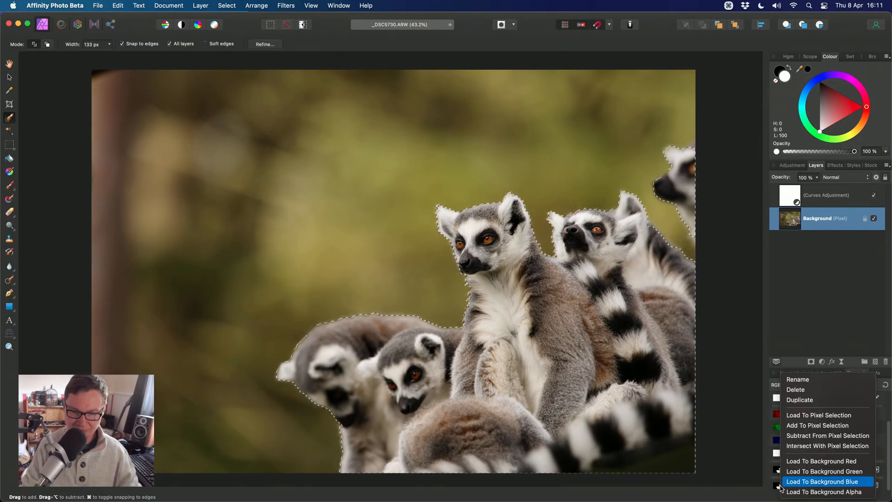
pyautogui.click(797, 380)
pyautogui.write('Foreground')
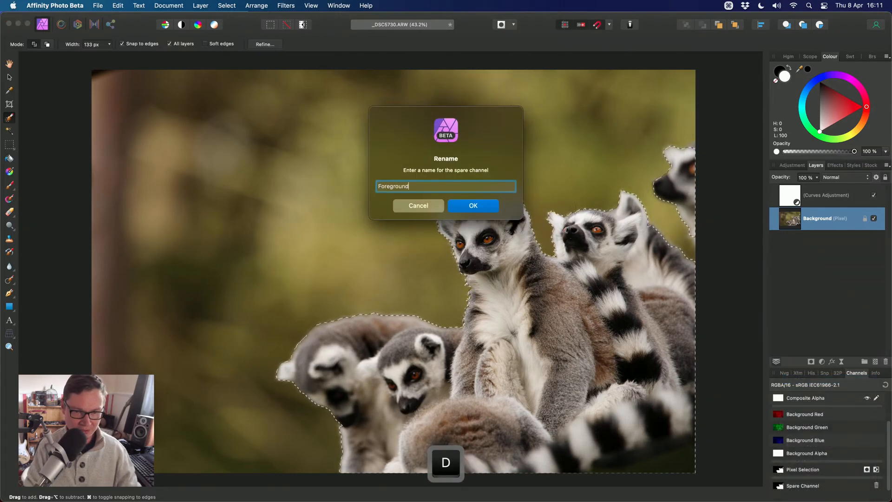
pyautogui.press('Return')
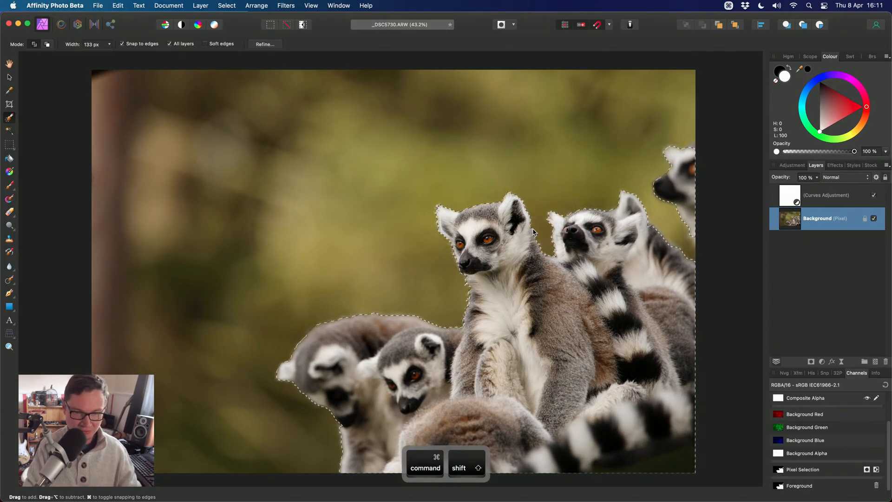
# - Invert the pixel selection, store it as a second spare channel and rename that channel Background
pyautogui.press('super+shift+i')
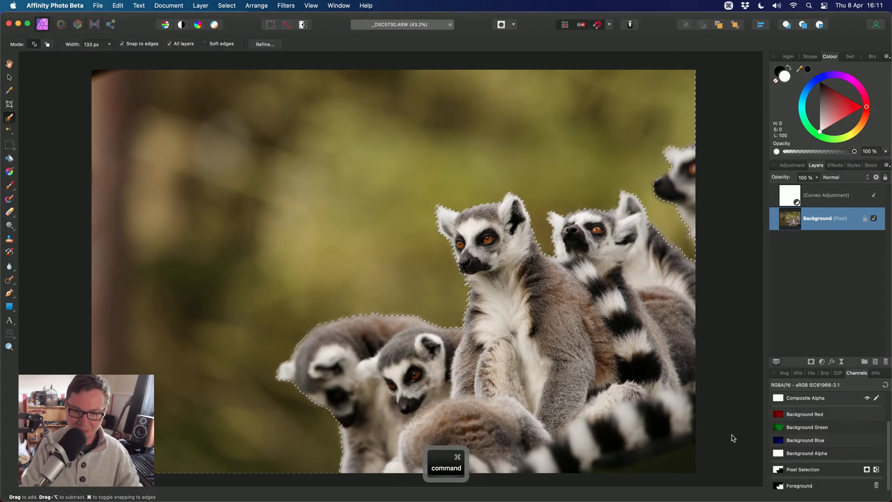
pyautogui.rightClick(784, 469)
pyautogui.click(808, 492)
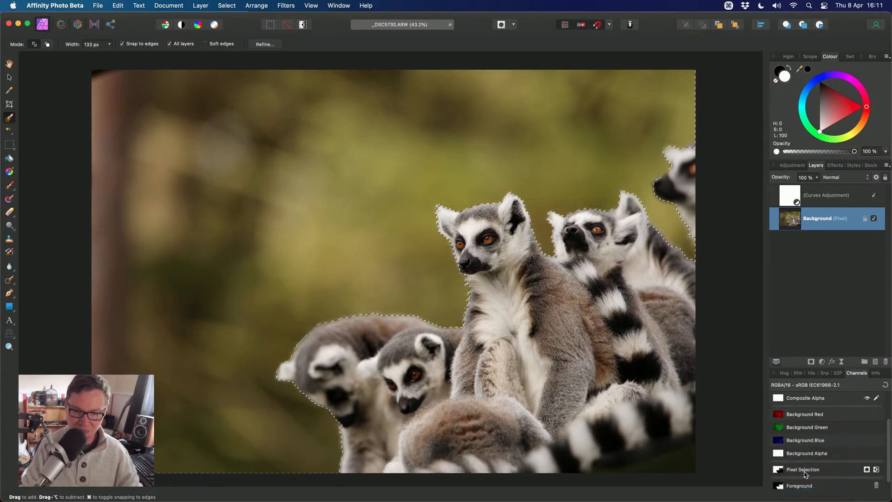
pyautogui.rightClick(795, 485)
pyautogui.click(793, 379)
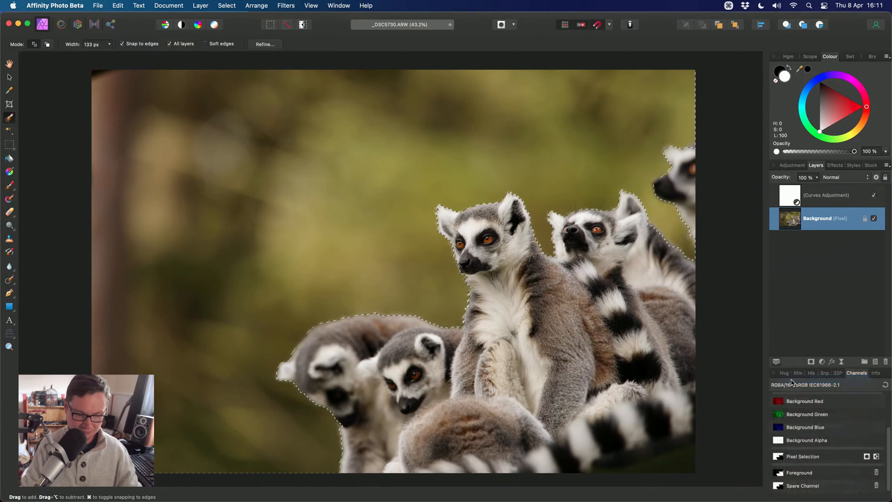
pyautogui.write('Background')
pyautogui.press('Return')
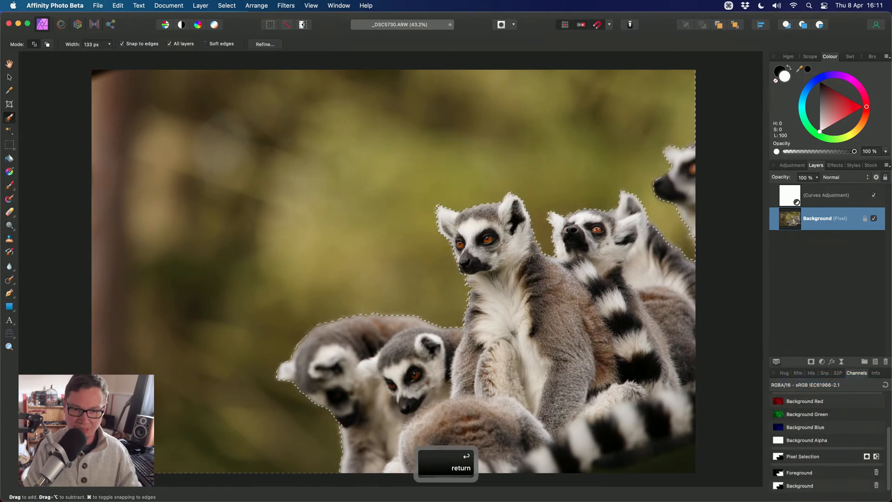
# - Deselect the current pixel selection and switch to the View tool
pyautogui.press('super+d')
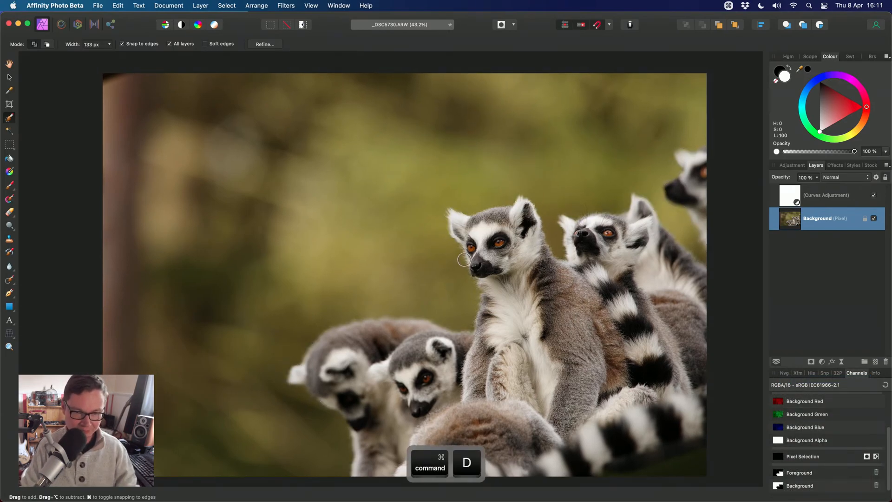
pyautogui.press('h')
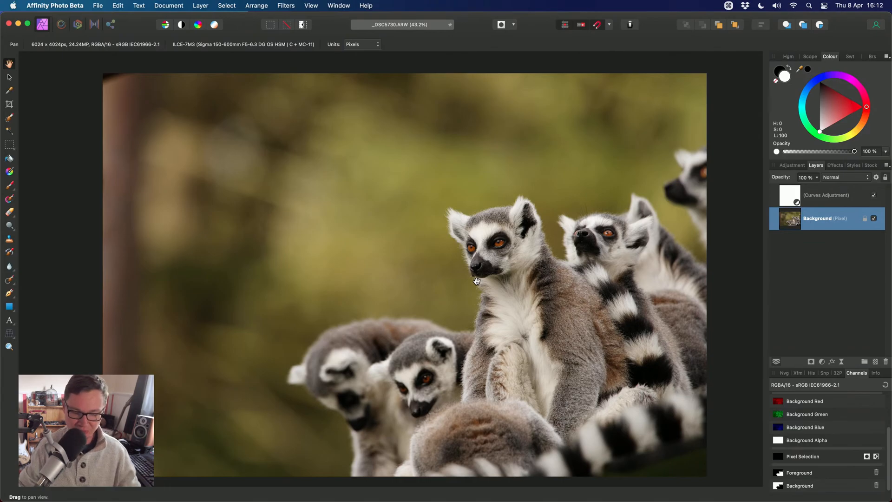
pyautogui.press('w')
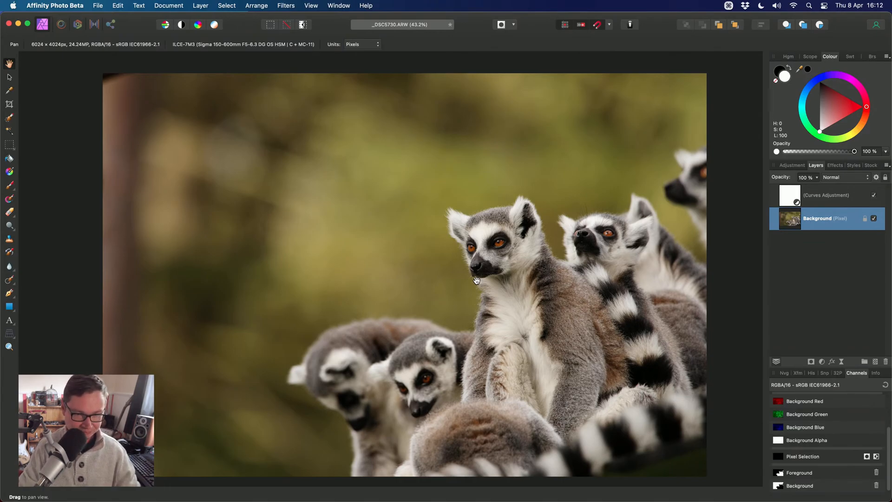
pyautogui.press('w')
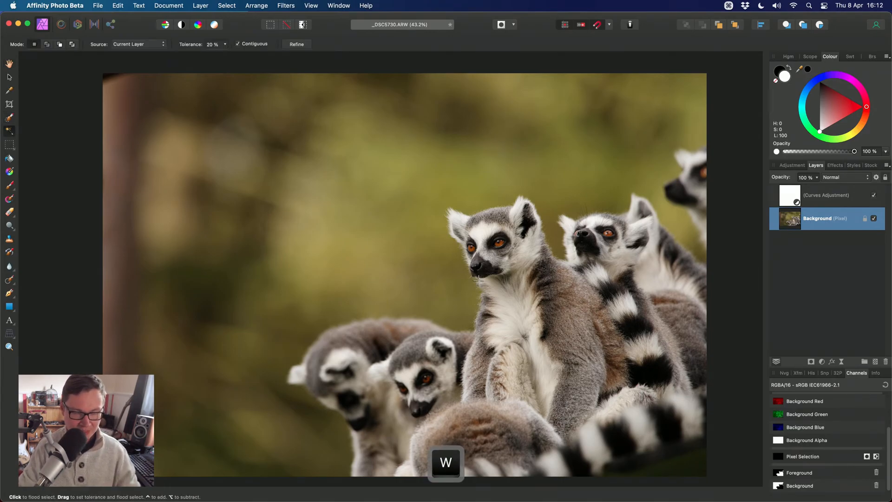
pyautogui.press('h')
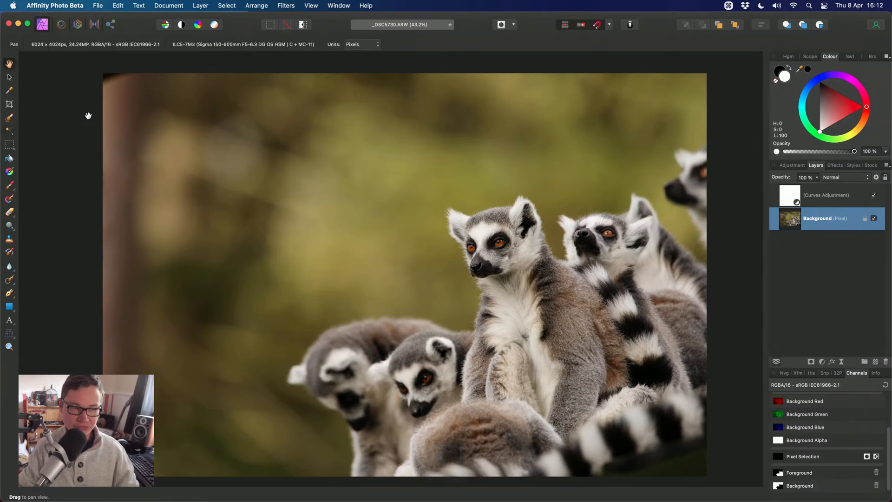
pyautogui.press('w')
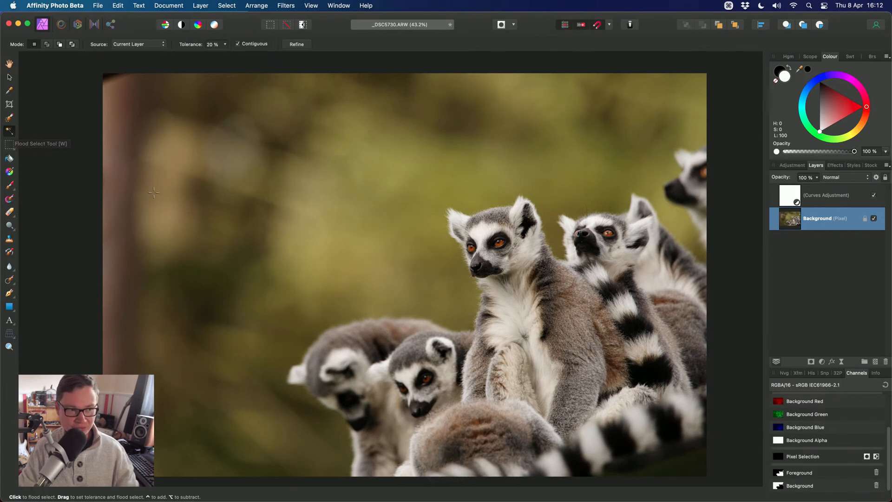
pyautogui.press('w')
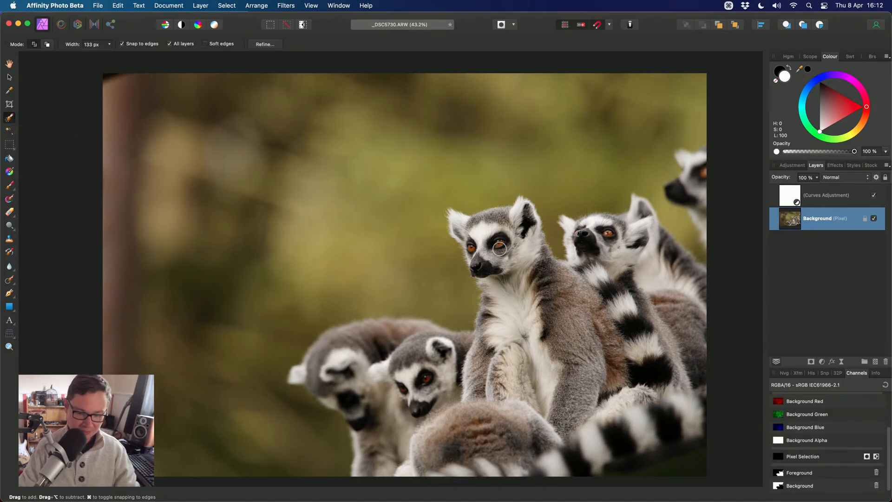
pyautogui.press(']')
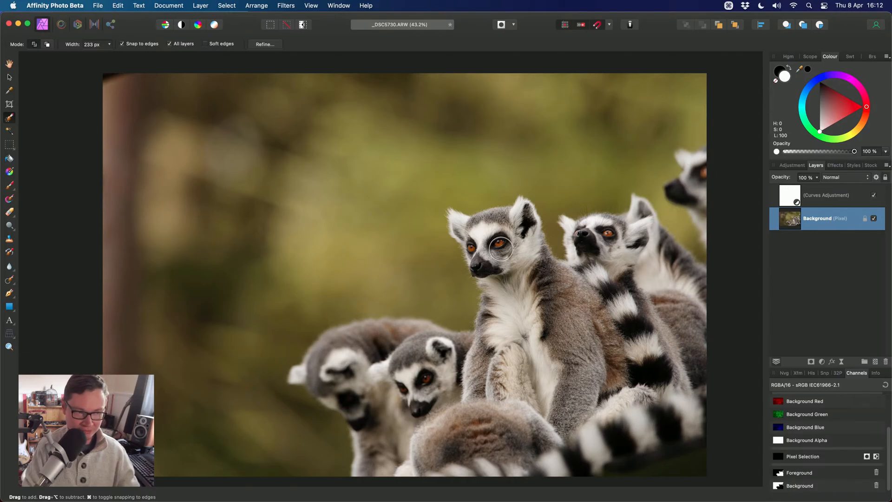
pyautogui.press('p')
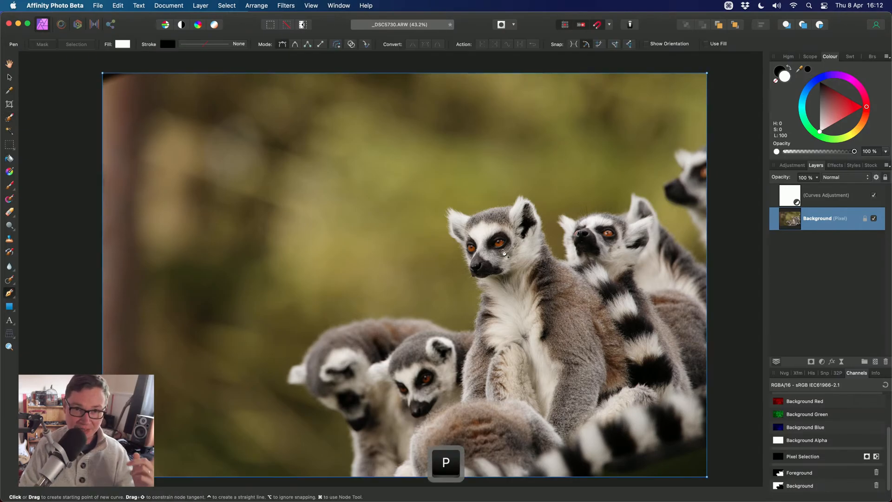
pyautogui.press('w')
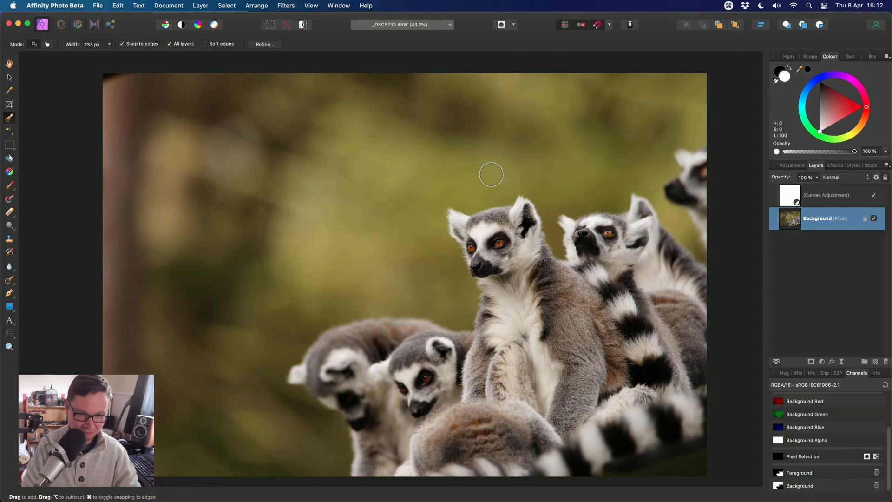
pyautogui.press('h')
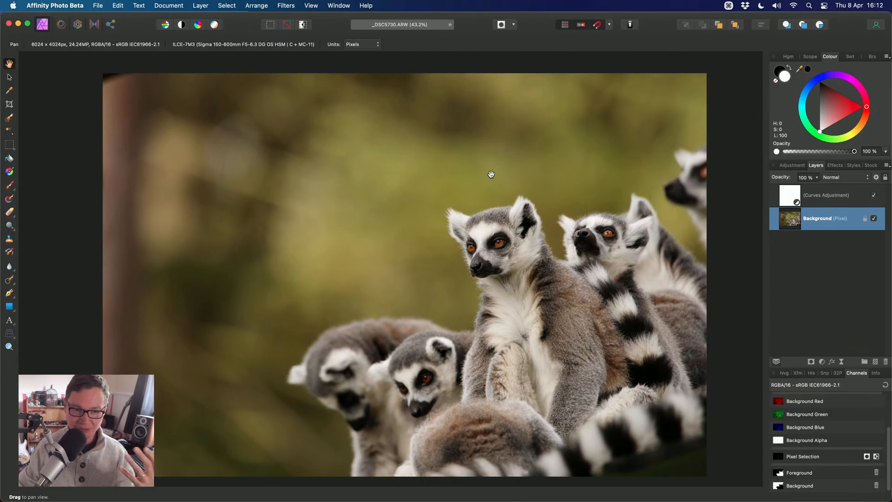
# - Create a new empty group above the Curves adjustment and rename it FG
pyautogui.click(836, 197)
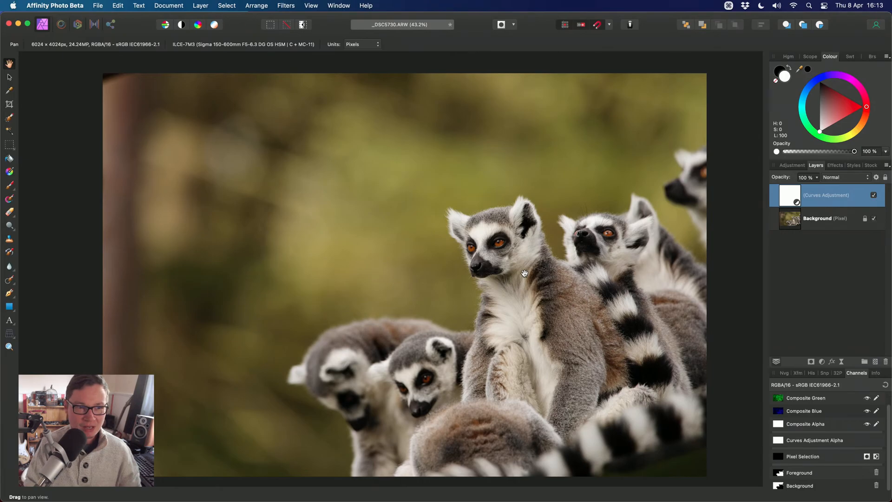
pyautogui.click(200, 5)
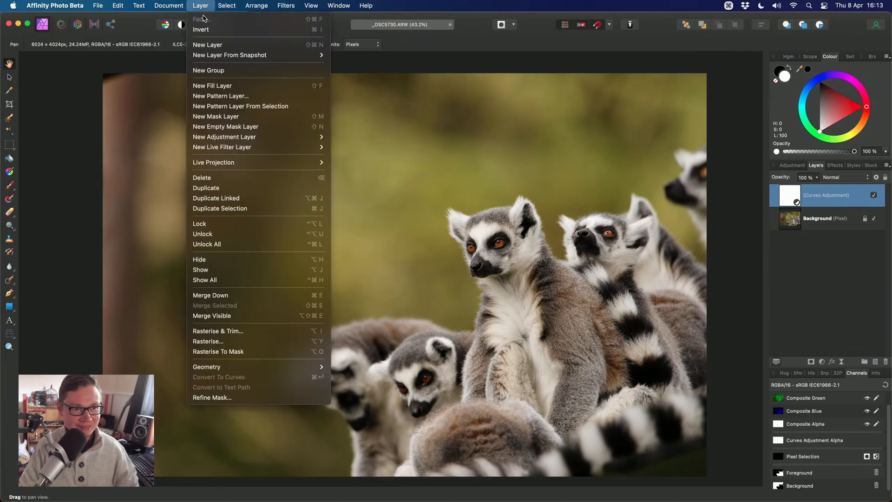
pyautogui.click(243, 70)
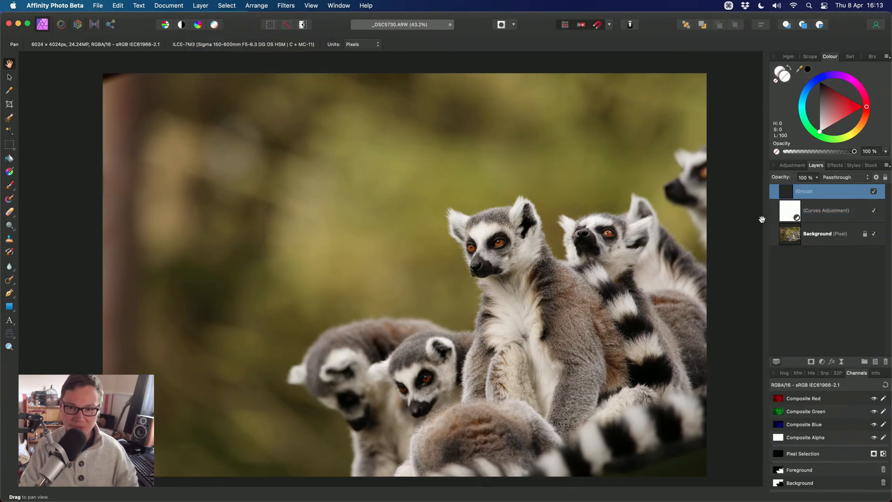
pyautogui.doubleClick(805, 191)
pyautogui.write('FG')
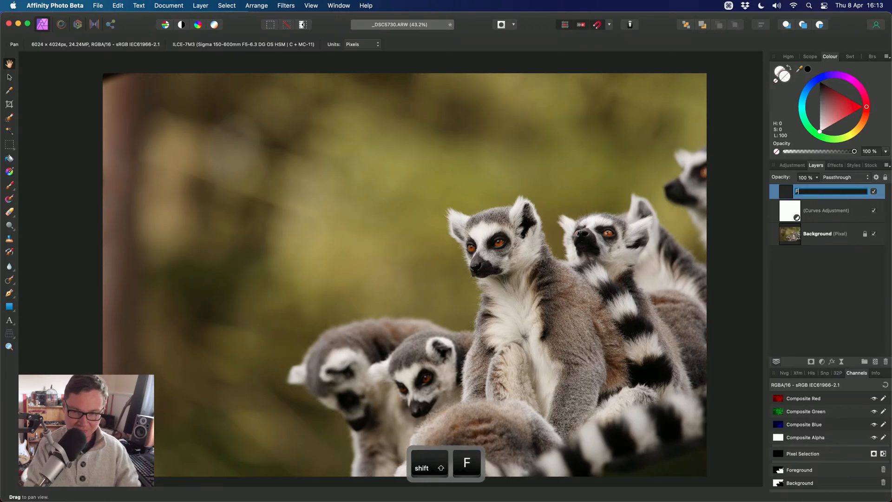
pyautogui.press('Return')
# - Create a second empty group above the FG group and rename it BG
pyautogui.click(200, 5)
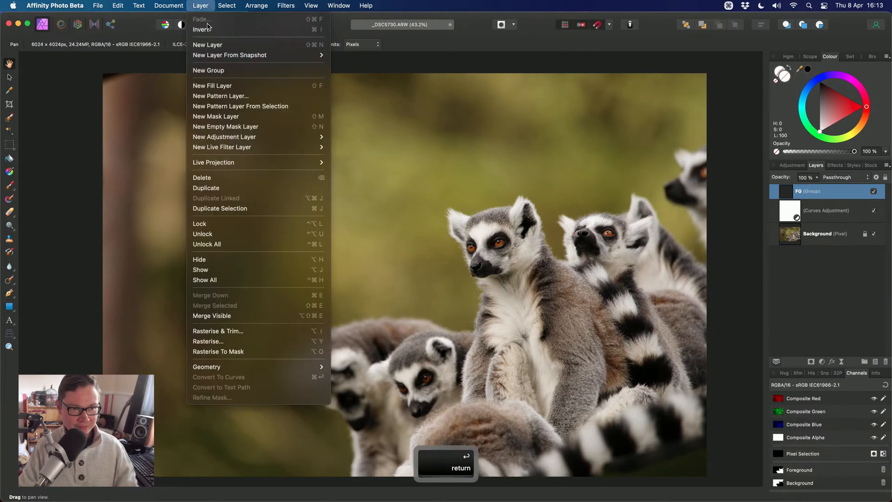
pyautogui.click(242, 70)
pyautogui.doubleClick(804, 192)
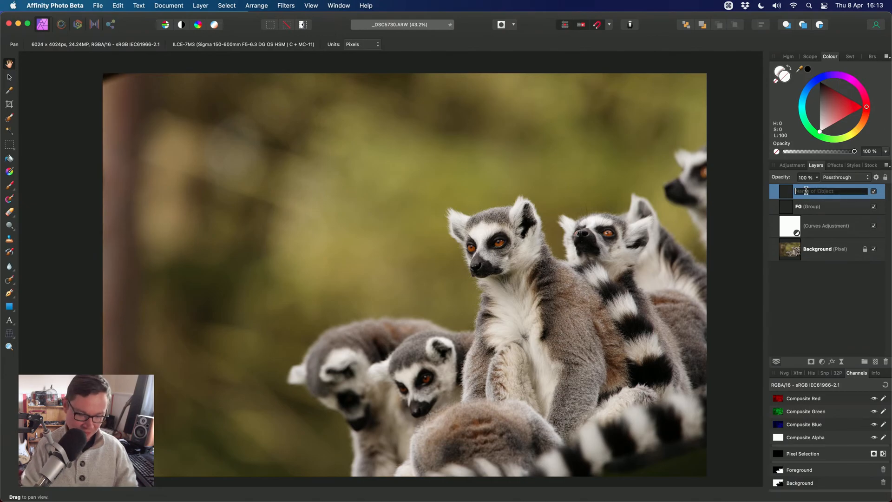
pyautogui.write('BG')
pyautogui.press('Return')
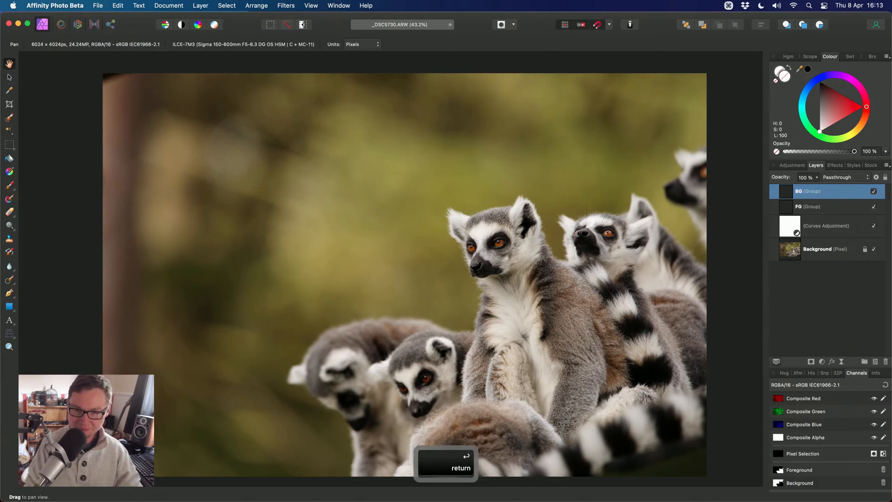
# - Add a mask to the BG group and load the Background spare channel into the mask's alpha
pyautogui.click(849, 206)
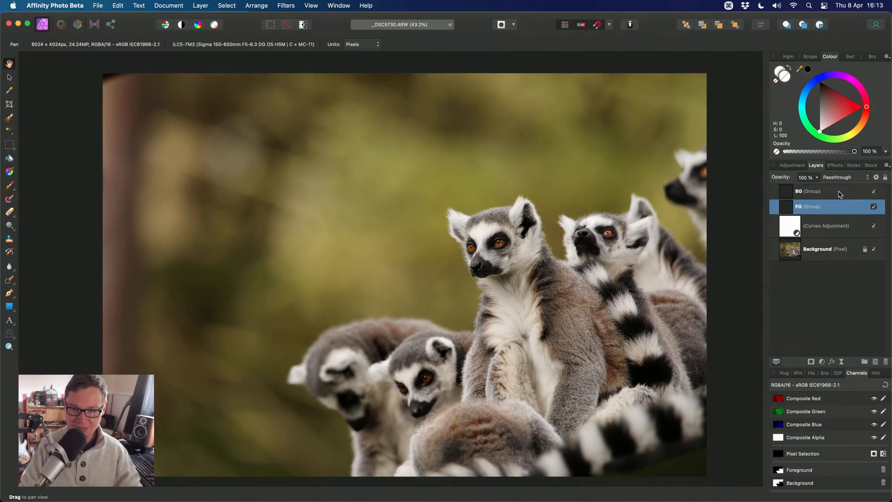
pyautogui.click(840, 194)
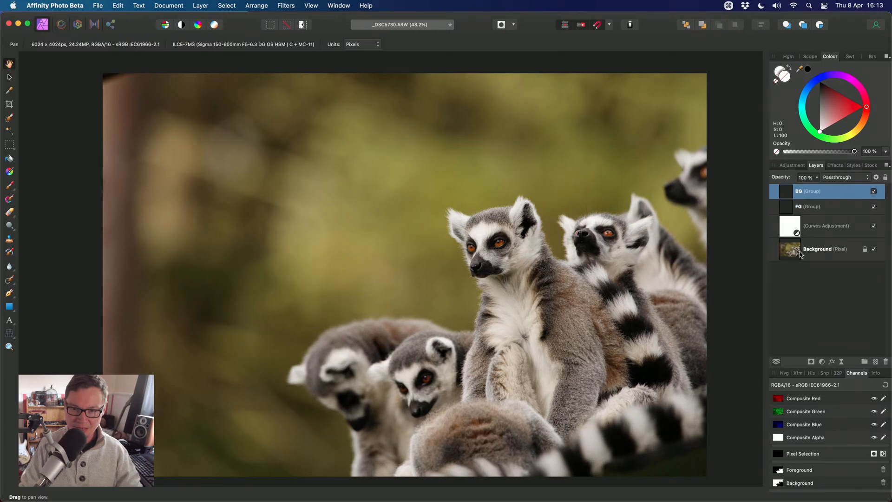
pyautogui.click(811, 361)
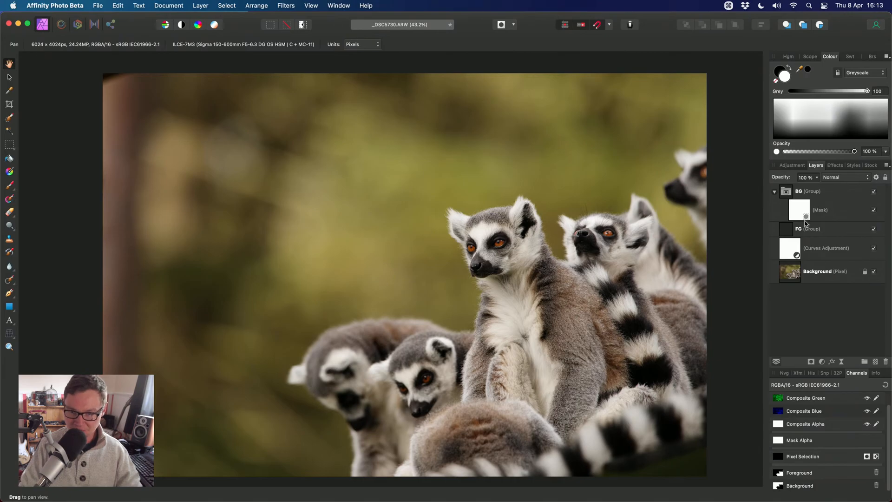
pyautogui.rightClick(788, 485)
pyautogui.click(843, 492)
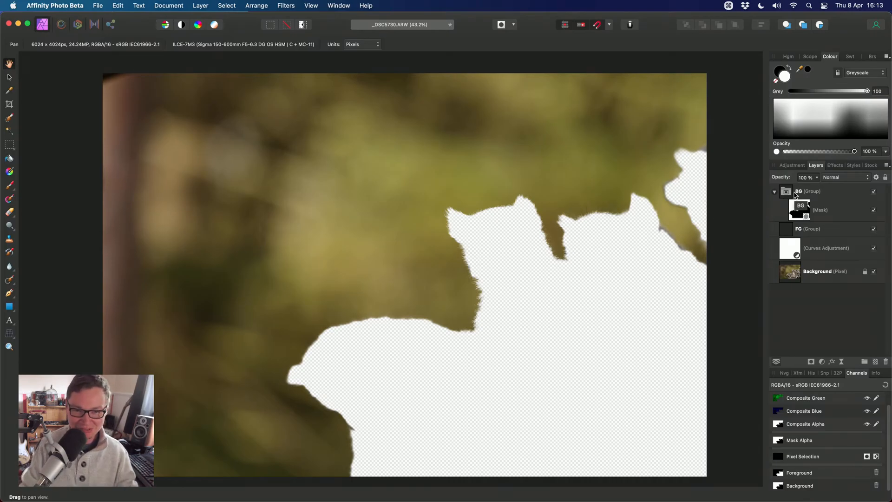
# - Add a mask to the FG group and load the Foreground spare channel into the mask's alpha
pyautogui.click(827, 198)
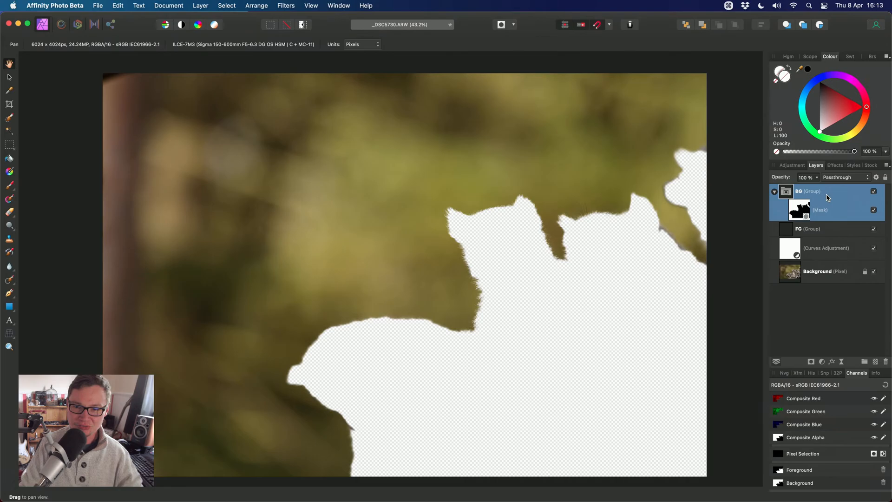
pyautogui.click(814, 235)
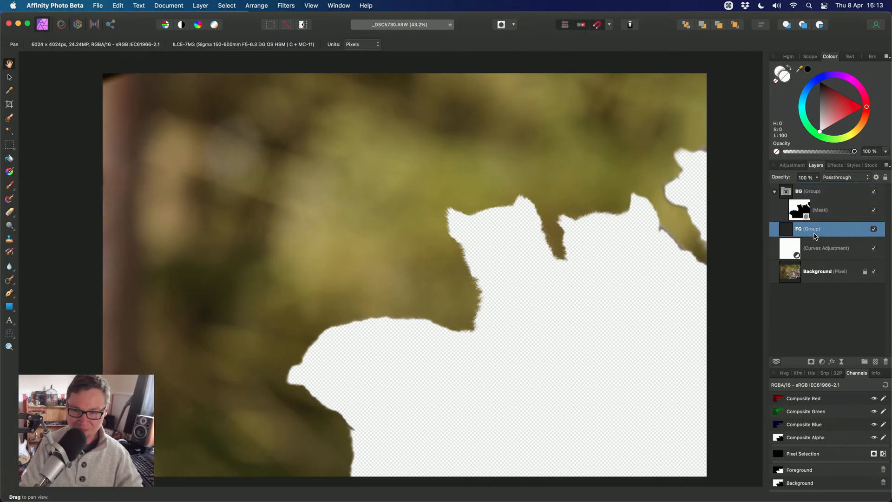
pyautogui.click(811, 362)
pyautogui.scroll(-1, 817, 442)
pyautogui.rightClick(781, 476)
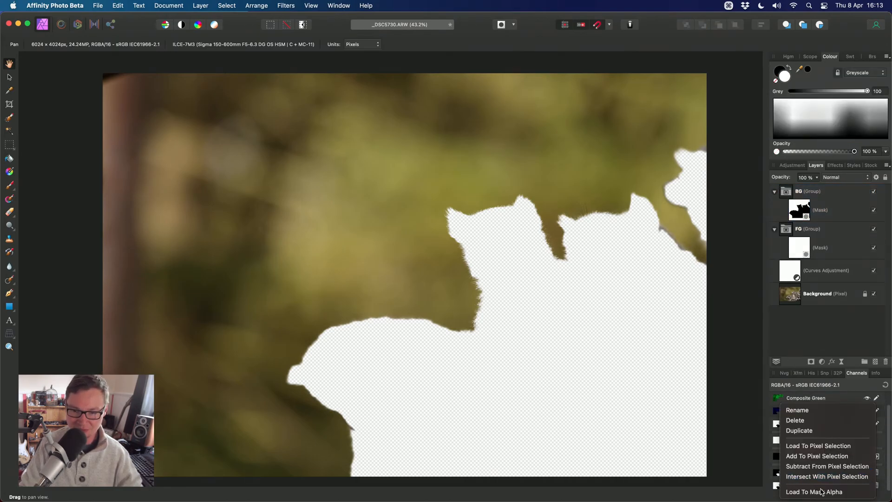
pyautogui.click(820, 494)
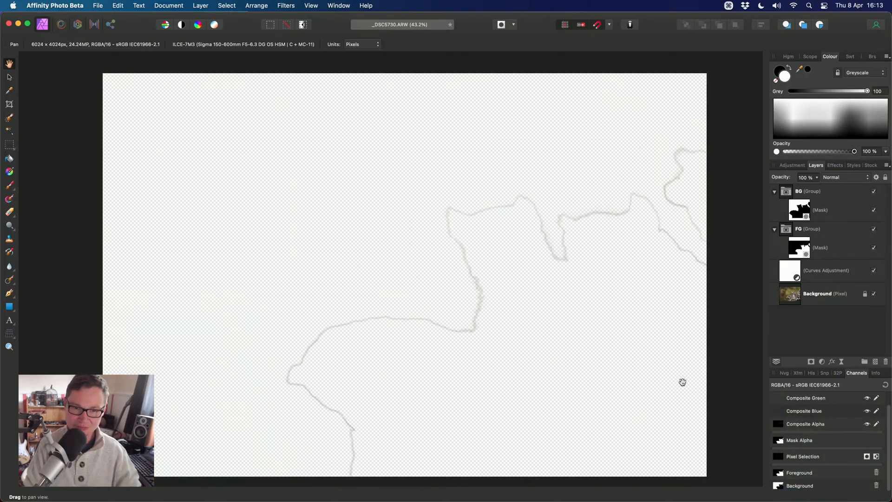
# - Add a Curves adjustment with its default curve and place it inside the BG group
pyautogui.click(824, 197)
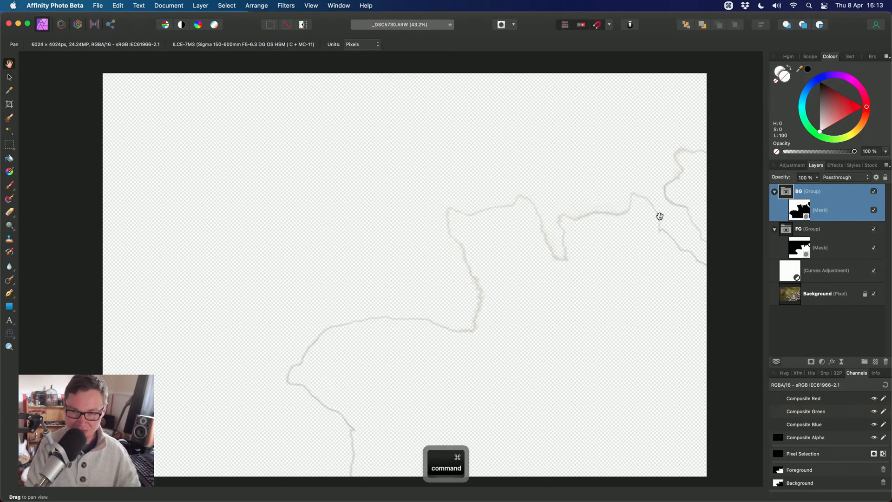
pyautogui.press('super+m')
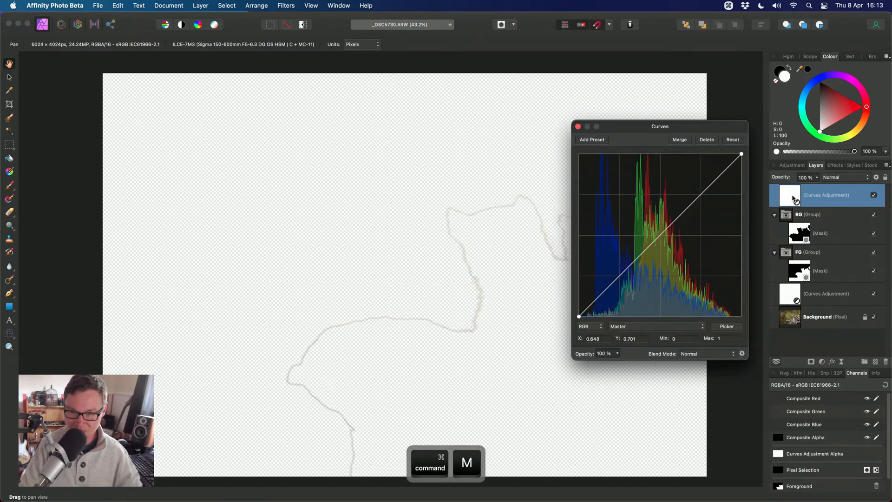
pyautogui.moveTo(791, 198); pyautogui.dragTo(830, 217)
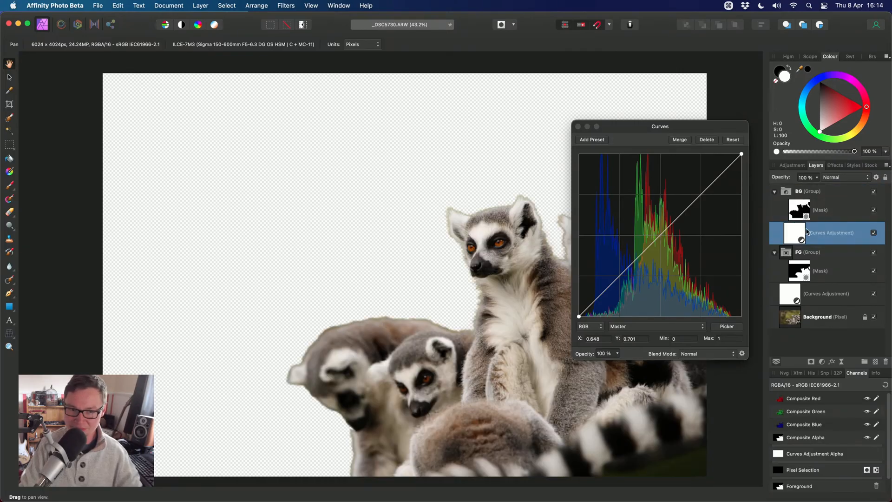
pyautogui.moveTo(591, 133); pyautogui.dragTo(542, 96)
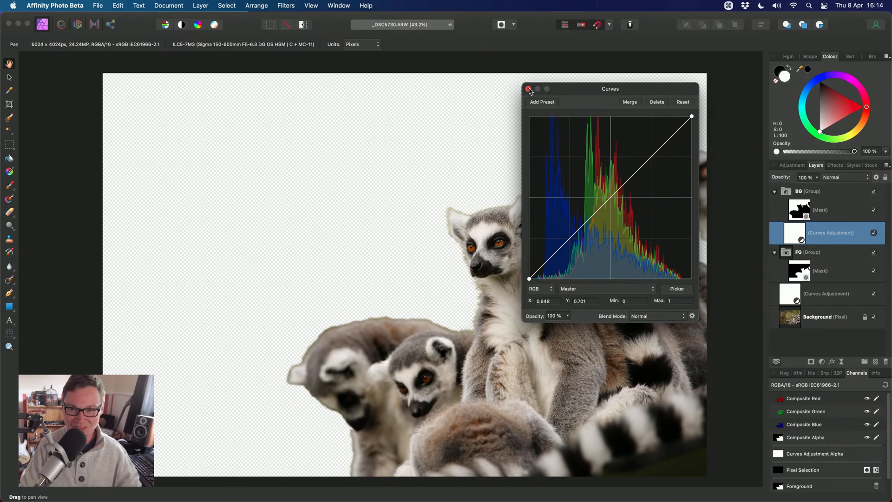
pyautogui.click(529, 89)
# - Add a Curves adjustment with its default curve and place it inside the FG group
pyautogui.click(808, 252)
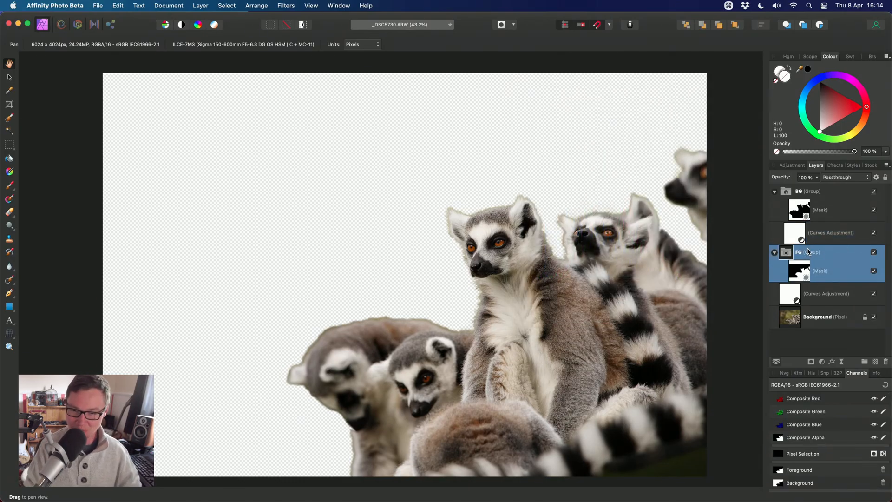
pyautogui.press('super+m')
pyautogui.moveTo(809, 255); pyautogui.dragTo(831, 288)
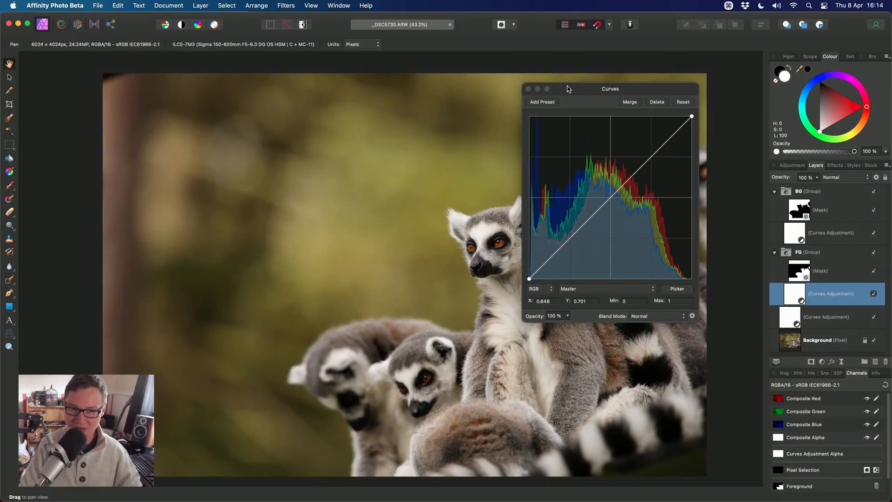
pyautogui.moveTo(539, 91); pyautogui.dragTo(549, 92)
pyautogui.click(538, 88)
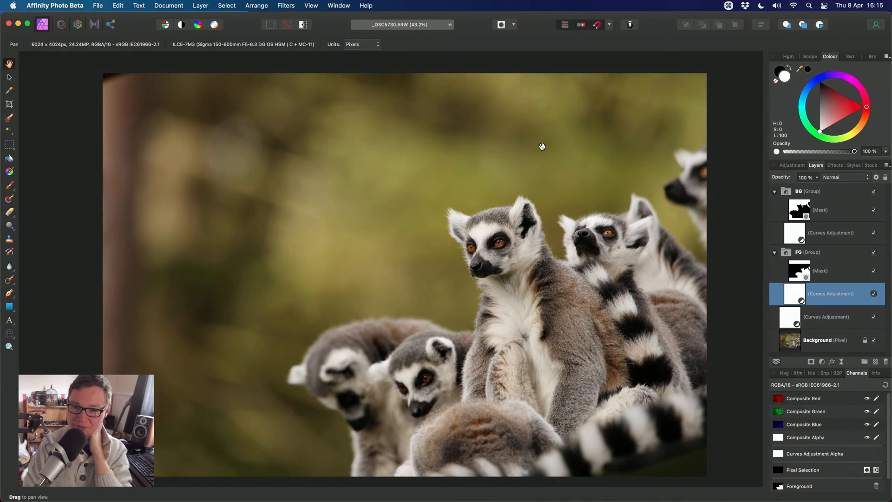
pyautogui.click(829, 196)
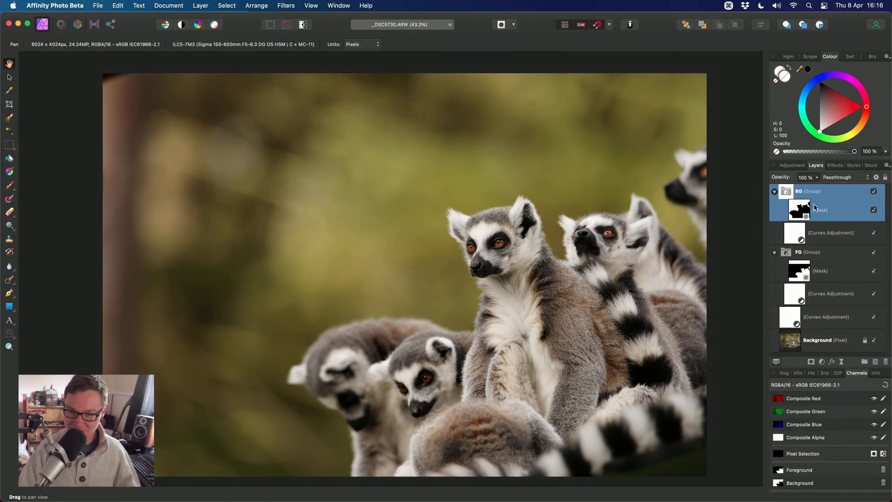
pyautogui.click(821, 253)
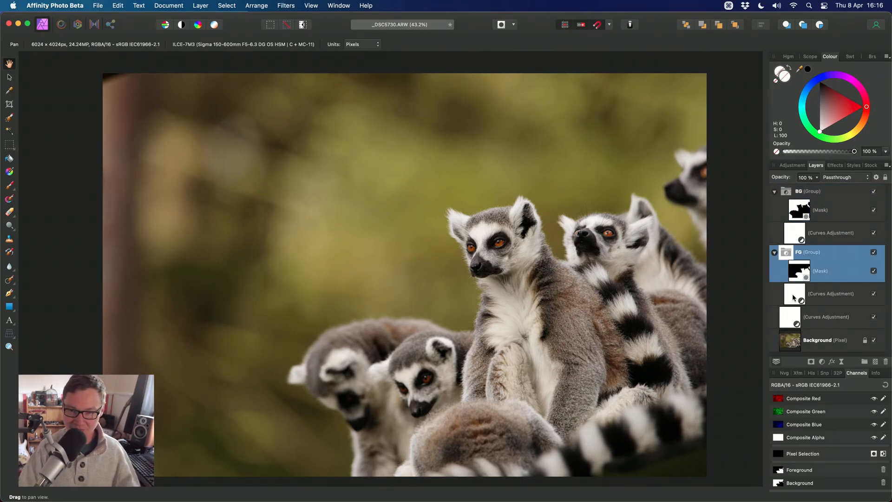
# - Shape the FG group's Curves into a gentle S-curve with points at about (0.15, 0.11), (0.36, 0.36) and (0.69, 0.73)
pyautogui.doubleClick(792, 295)
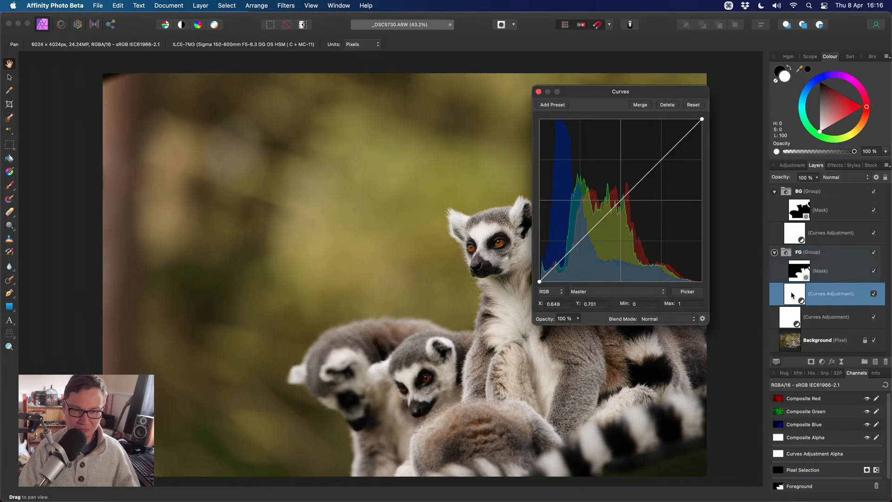
pyautogui.moveTo(625, 93); pyautogui.dragTo(228, 88)
pyautogui.scroll(2, 447, 246)
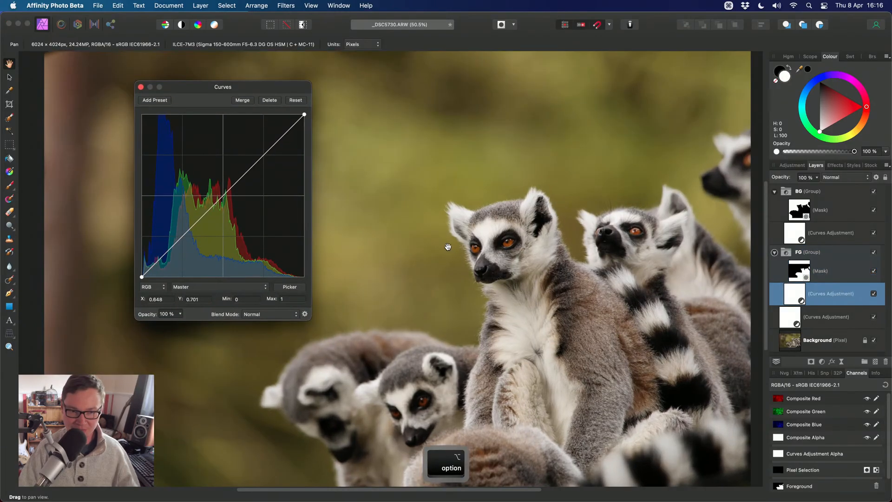
pyautogui.scroll(2, 448, 246)
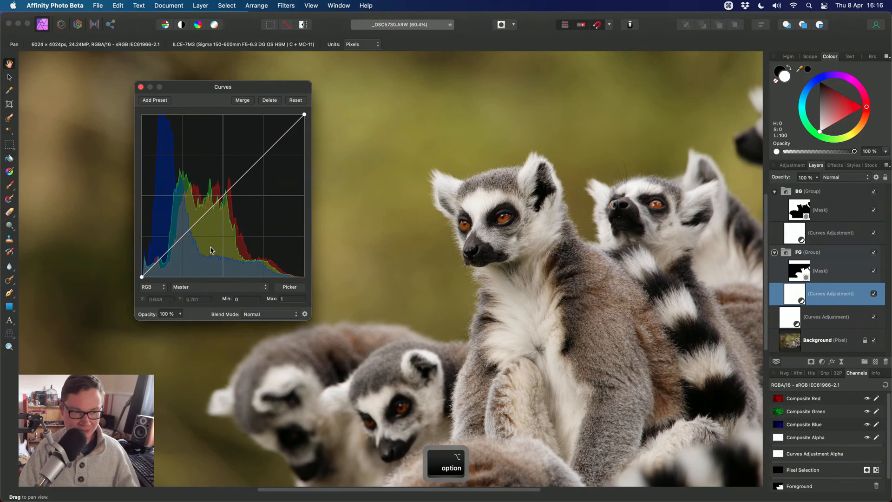
pyautogui.moveTo(166, 253); pyautogui.dragTo(166, 259)
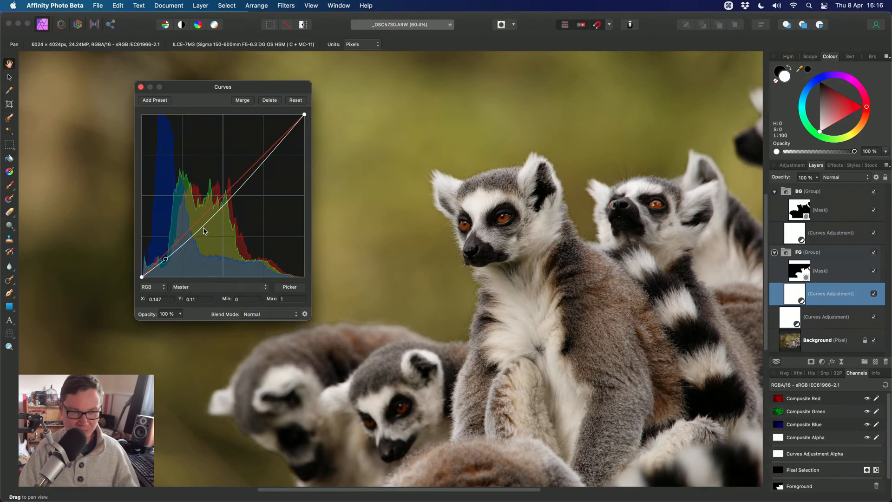
pyautogui.moveTo(204, 223)
pyautogui.mouseDown()
pyautogui.moveTo(204, 207)
pyautogui.moveTo(200, 218)
pyautogui.mouseUp()
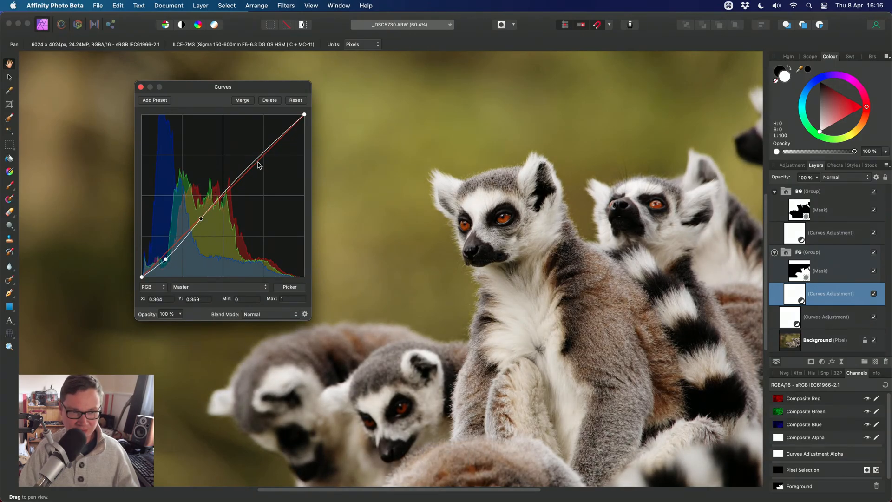
pyautogui.moveTo(259, 165); pyautogui.dragTo(253, 158)
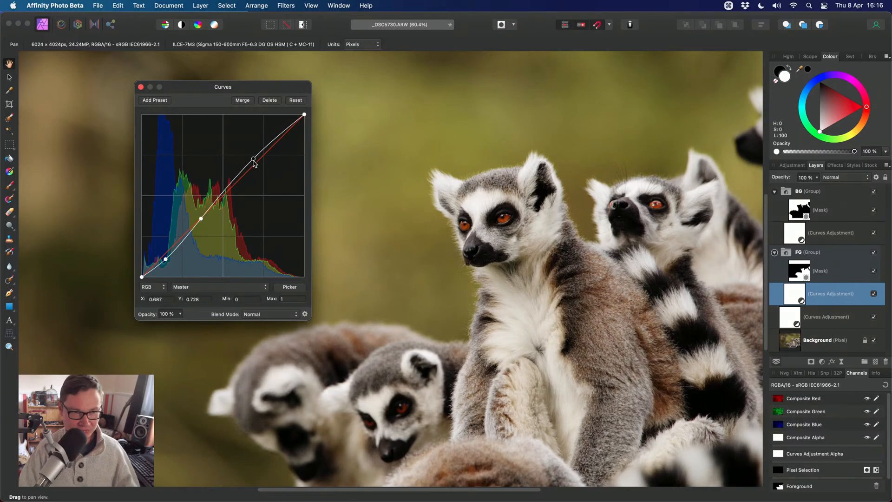
pyautogui.moveTo(198, 88); pyautogui.dragTo(253, 87)
pyautogui.click(196, 86)
pyautogui.scroll(-3, 501, 298)
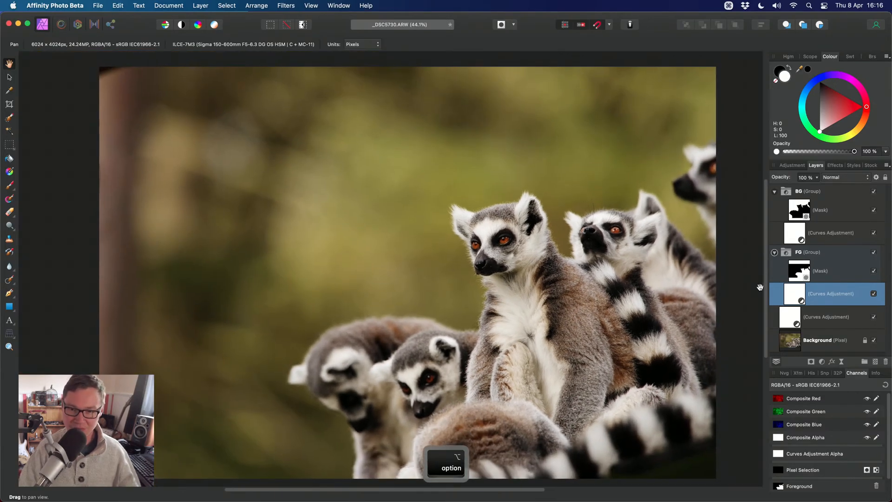
# - Darken the background by pulling the BG group's Curves down at a point of about (0.27, 0.17)
pyautogui.doubleClick(817, 234)
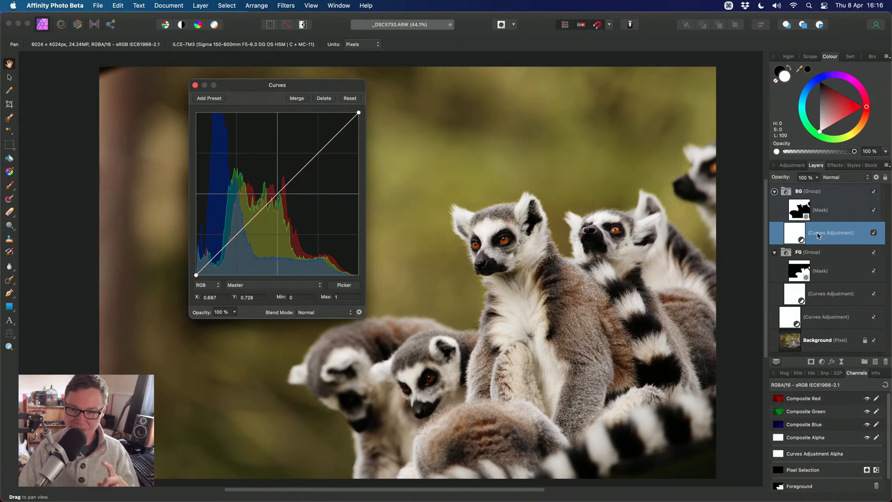
pyautogui.moveTo(228, 86); pyautogui.dragTo(540, 84)
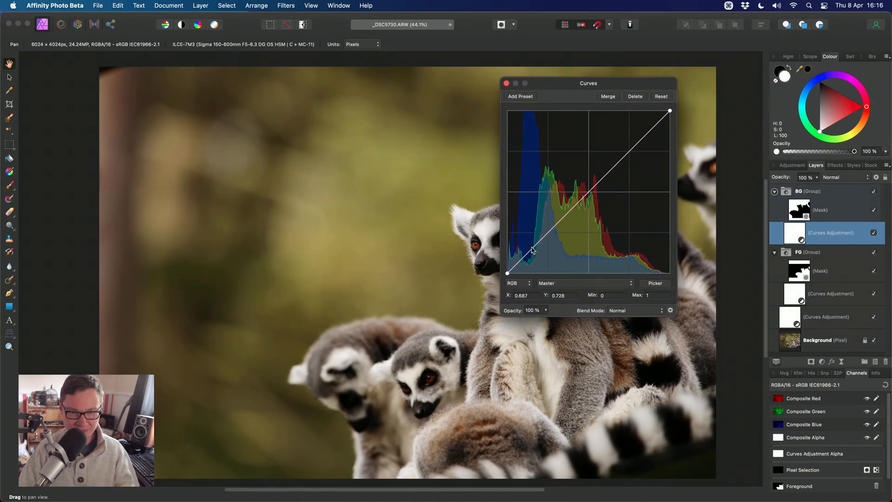
pyautogui.moveTo(532, 250); pyautogui.dragTo(551, 247)
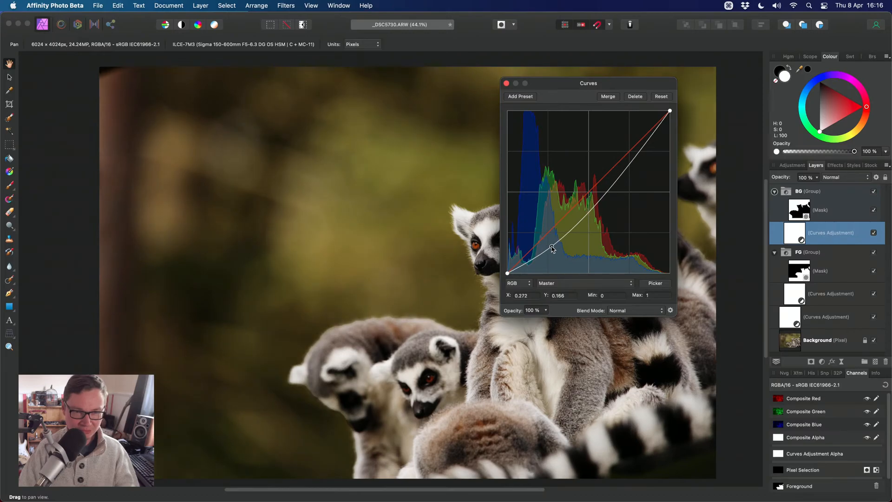
pyautogui.click(506, 85)
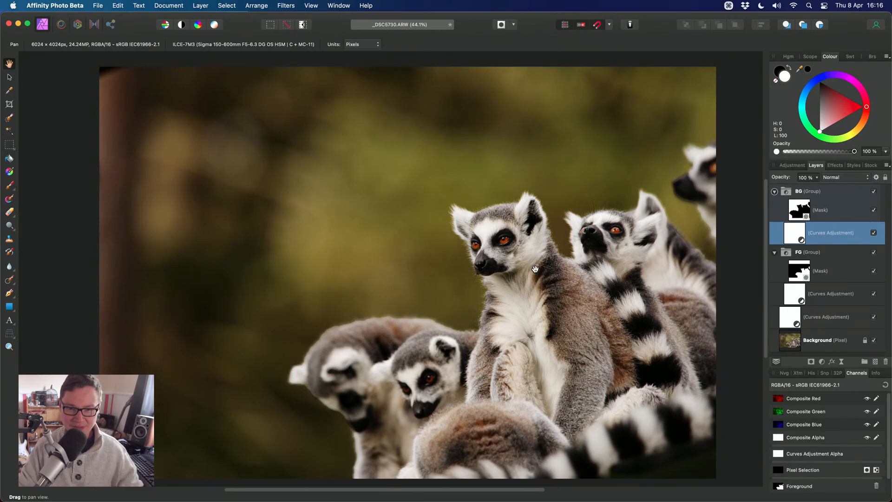
pyautogui.keyDown('alt'); pyautogui.scroll(5, 520, 288); pyautogui.keyUp('alt')
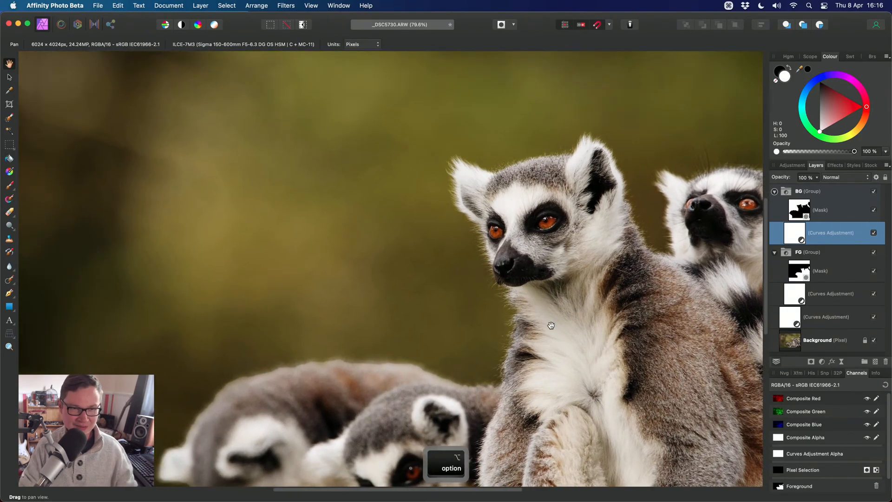
pyautogui.keyDown('alt'); pyautogui.scroll(-5, 551, 325); pyautogui.keyUp('alt')
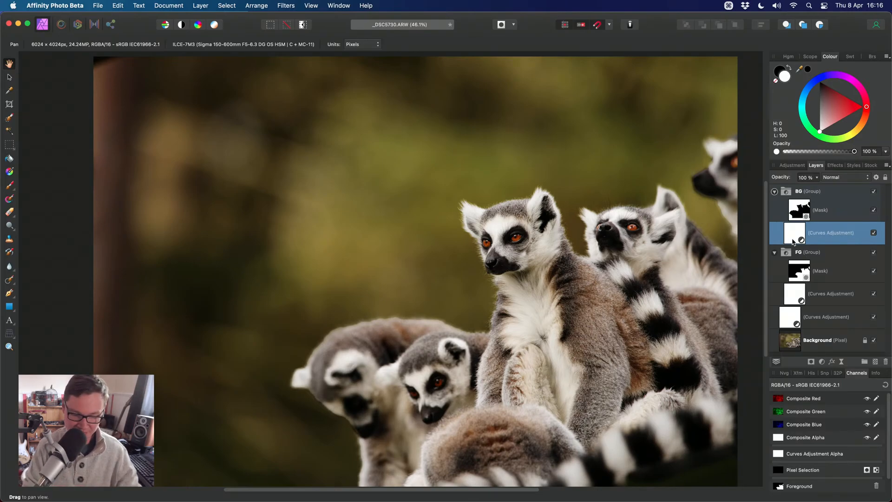
# - Add an HSL adjustment inside the BG group with a saturation shift of -29% and compare the image with and without it
pyautogui.press('super')
pyautogui.press('super+u')
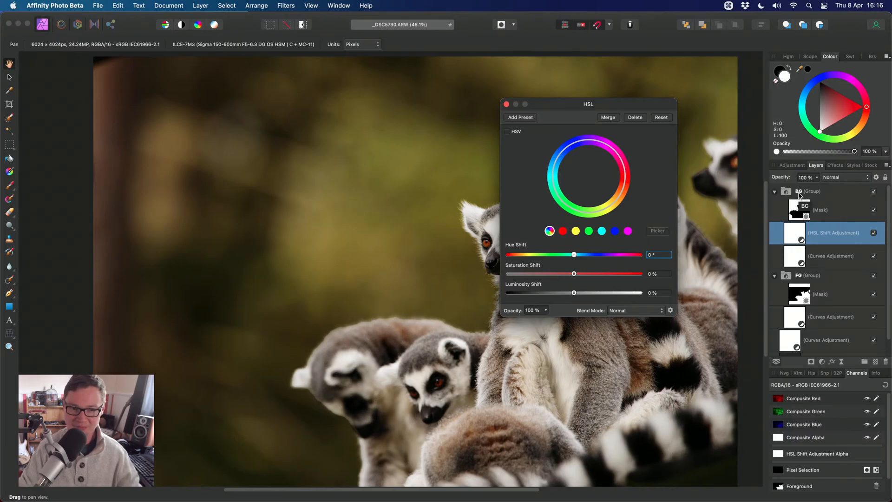
pyautogui.moveTo(574, 274); pyautogui.dragTo(554, 274)
pyautogui.scroll(4, 435, 215)
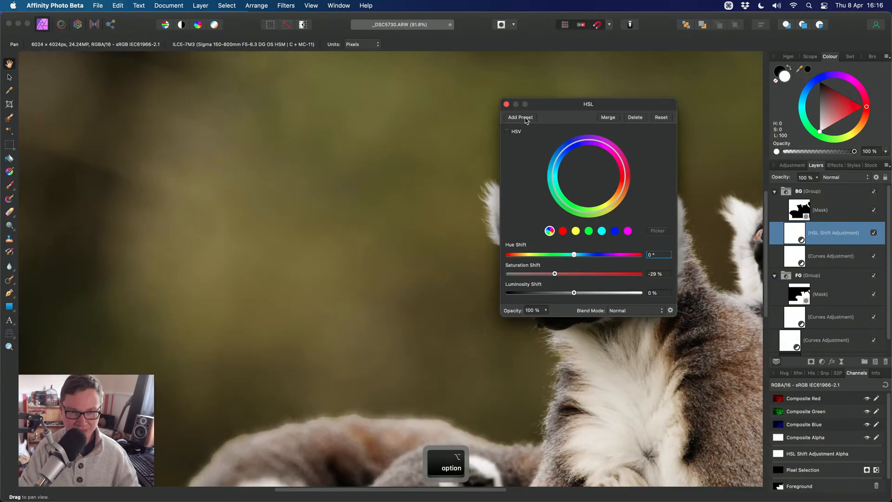
pyautogui.moveTo(526, 120); pyautogui.dragTo(591, 116)
pyautogui.scroll(3, 464, 249)
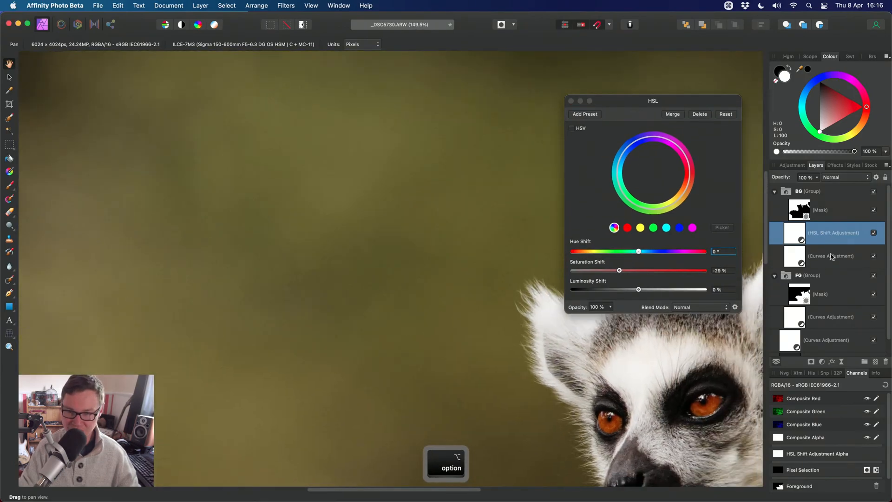
pyautogui.click(873, 233)
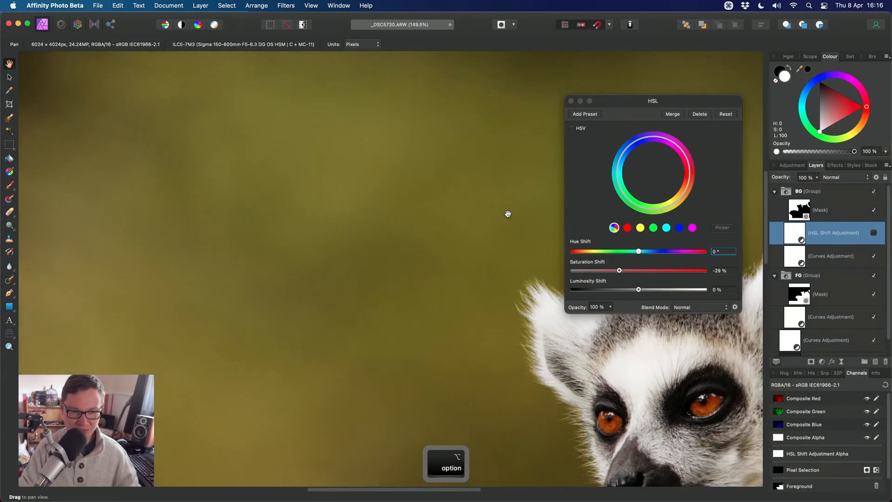
pyautogui.click(873, 233)
pyautogui.click(571, 101)
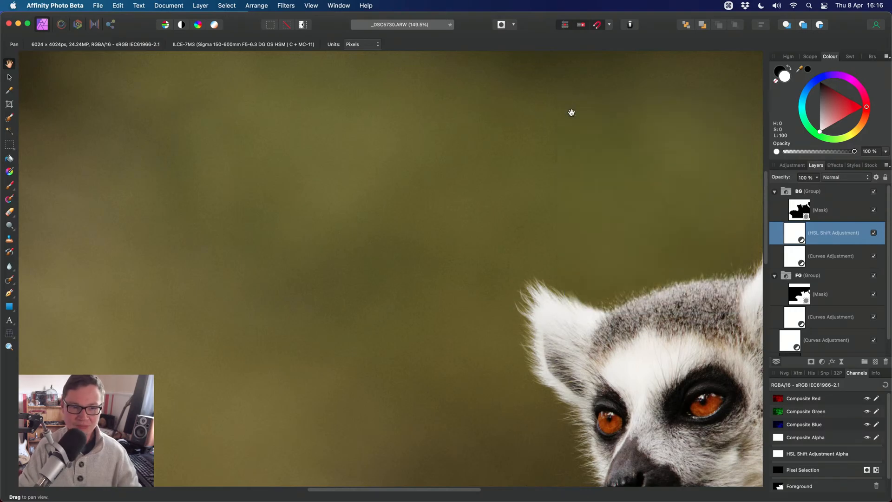
pyautogui.press('super+0')
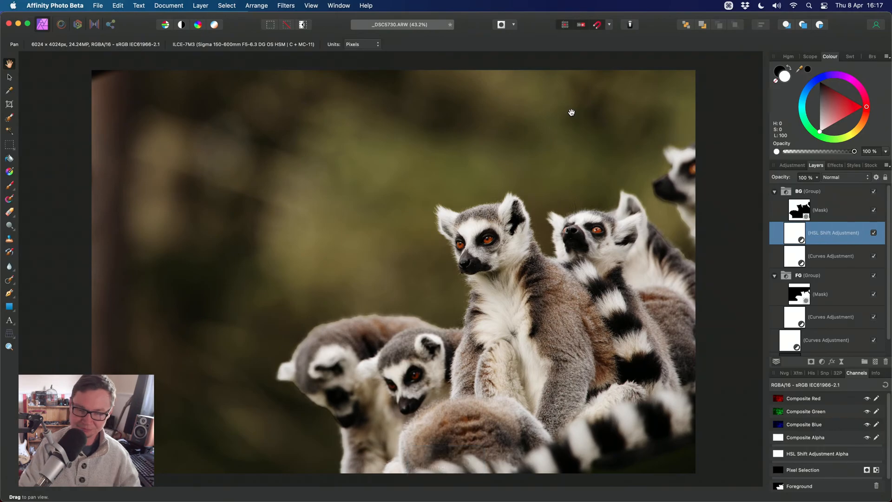
pyautogui.scroll(-2, 833, 313)
# - Add an HSL adjustment above the Curves in the FG group and raise the saturation of its reds
pyautogui.click(812, 300)
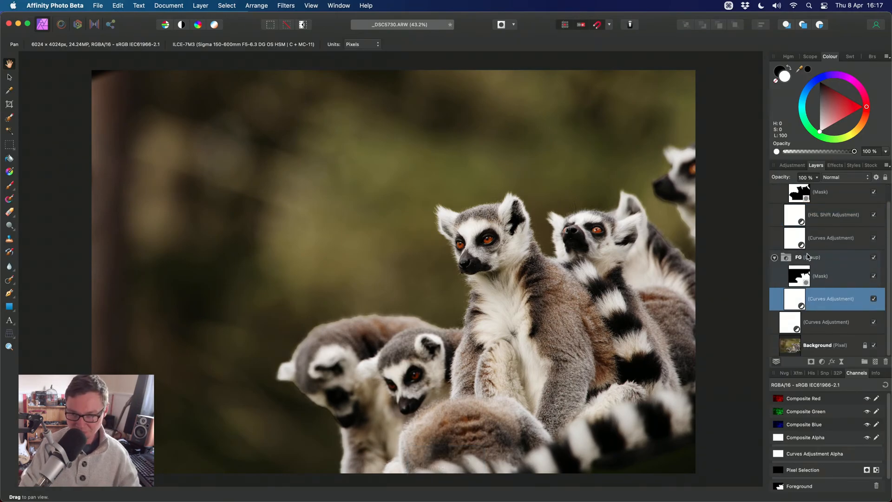
pyautogui.press('super+u')
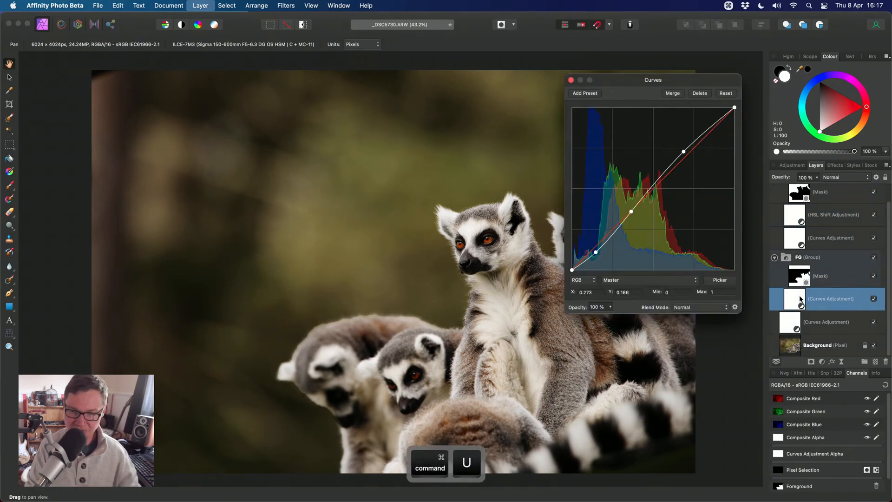
pyautogui.scroll(5, 506, 278)
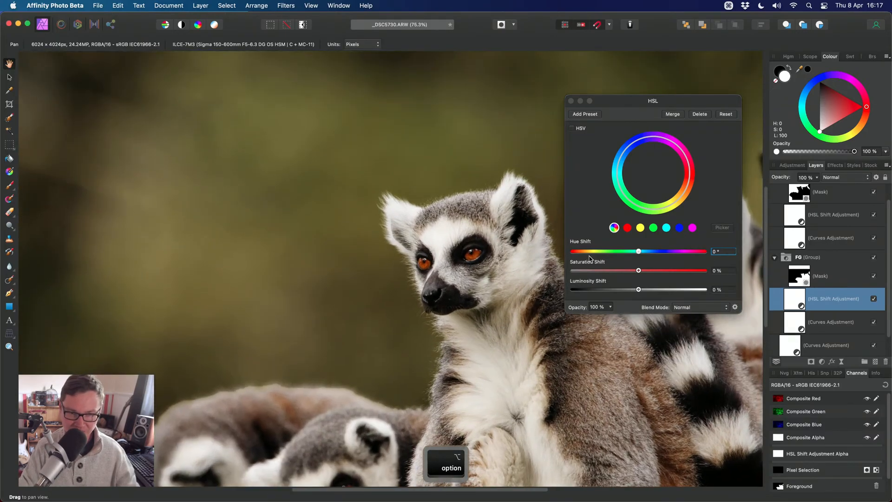
pyautogui.click(627, 227)
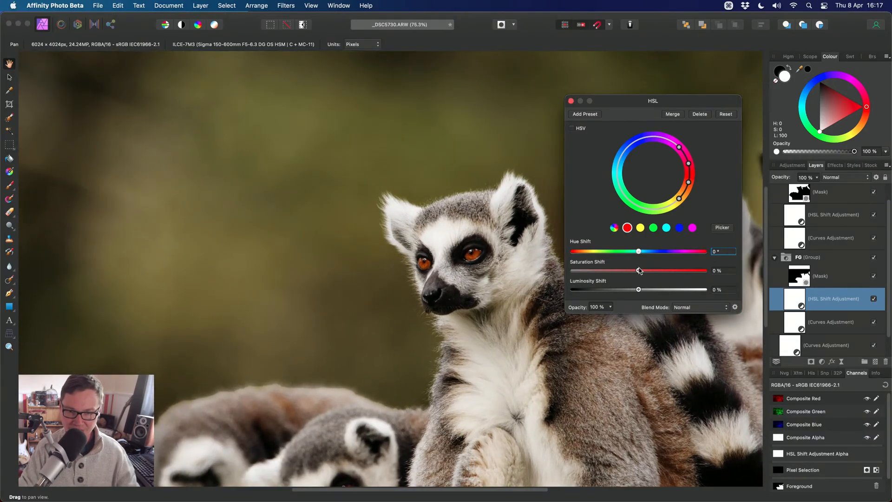
pyautogui.moveTo(640, 270); pyautogui.dragTo(676, 292)
pyautogui.moveTo(649, 103); pyautogui.dragTo(645, 96)
# - Set the yellows in the FG group's HSL adjustment to 35% saturation shift and 38% luminosity shift
pyautogui.moveTo(551, 344); pyautogui.dragTo(423, 303)
pyautogui.scroll(2, 450, 282)
pyautogui.moveTo(673, 282); pyautogui.dragTo(658, 264)
pyautogui.click(636, 220)
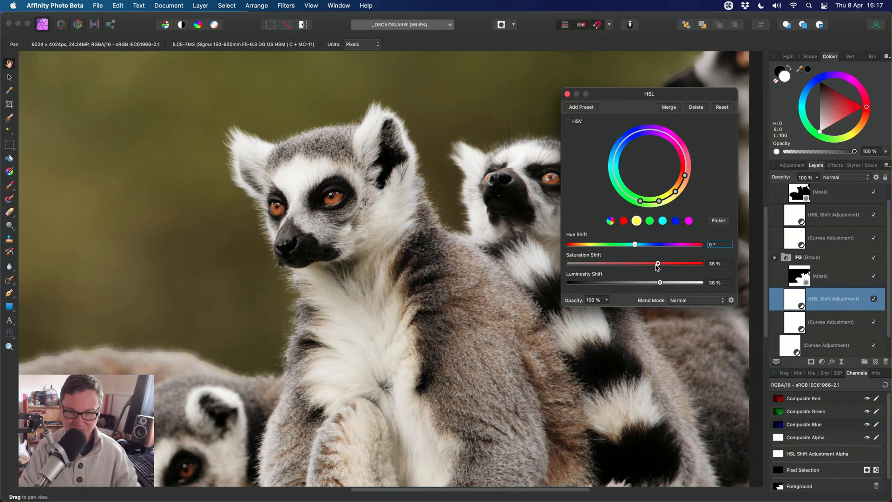
pyautogui.click(567, 95)
pyautogui.scroll(-6, 557, 244)
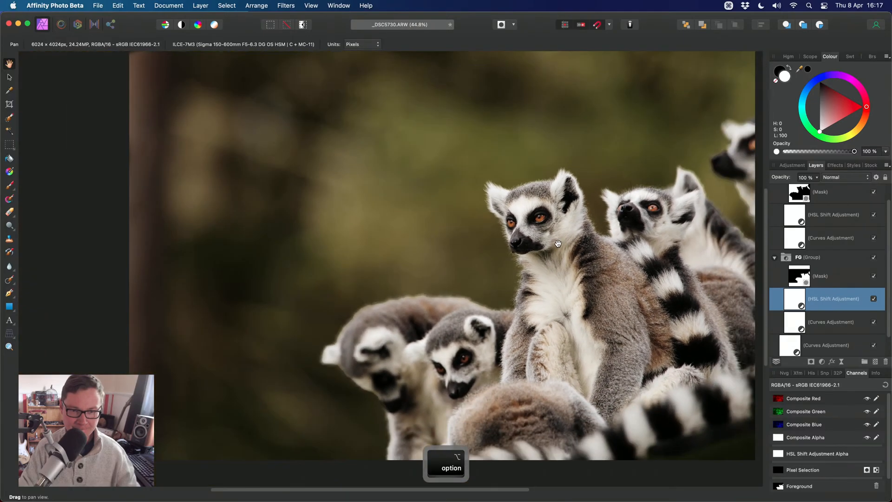
pyautogui.moveTo(547, 253); pyautogui.dragTo(511, 276)
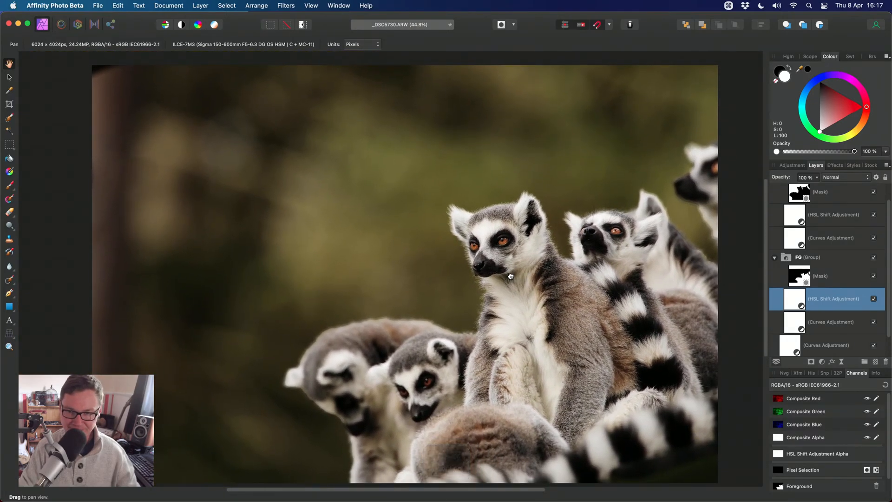
# - Collapse the FG and BG groups and select the BG group
pyautogui.scroll(2, 796, 291)
pyautogui.click(774, 275)
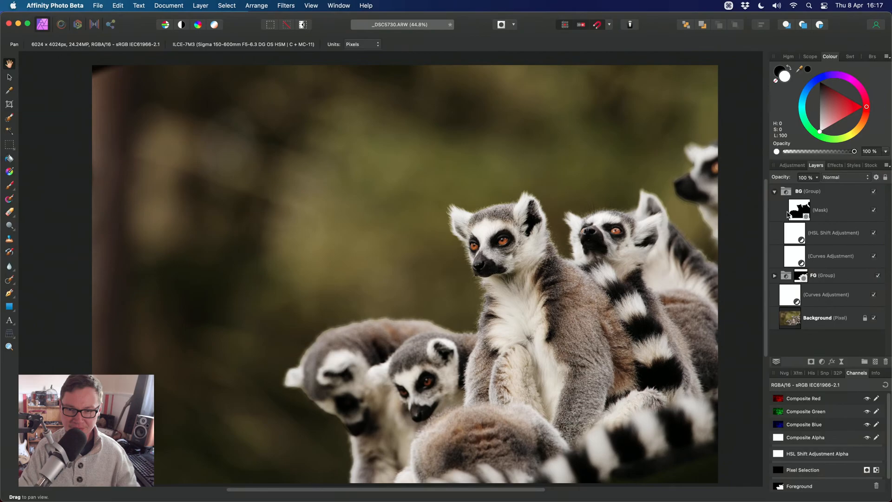
pyautogui.click(774, 192)
pyautogui.click(827, 190)
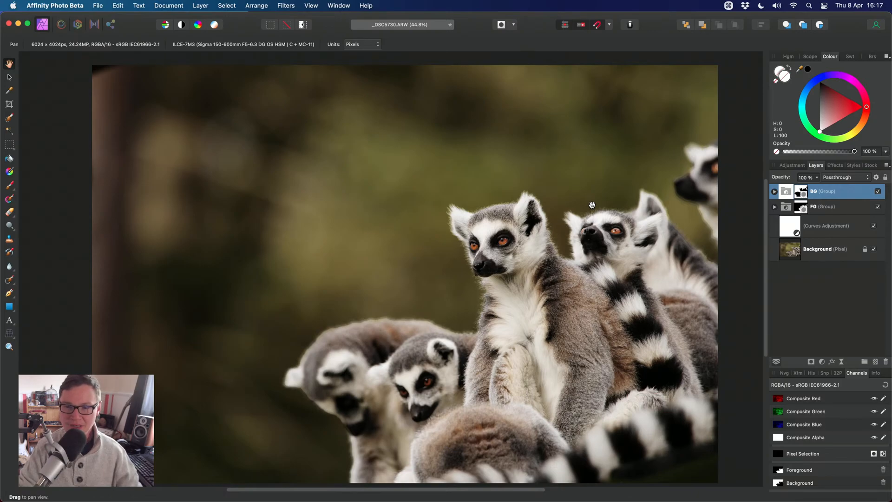
# - Add a Selective Colour adjustment above the BG group so that it affects the whole image
pyautogui.press('alt')
pyautogui.hotkey('alt', 's')
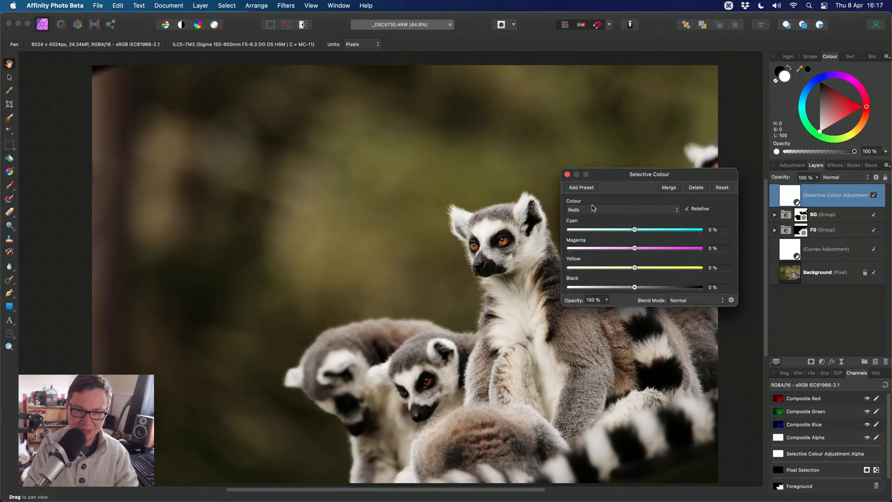
pyautogui.click(200, 5)
pyautogui.moveTo(302, 137)
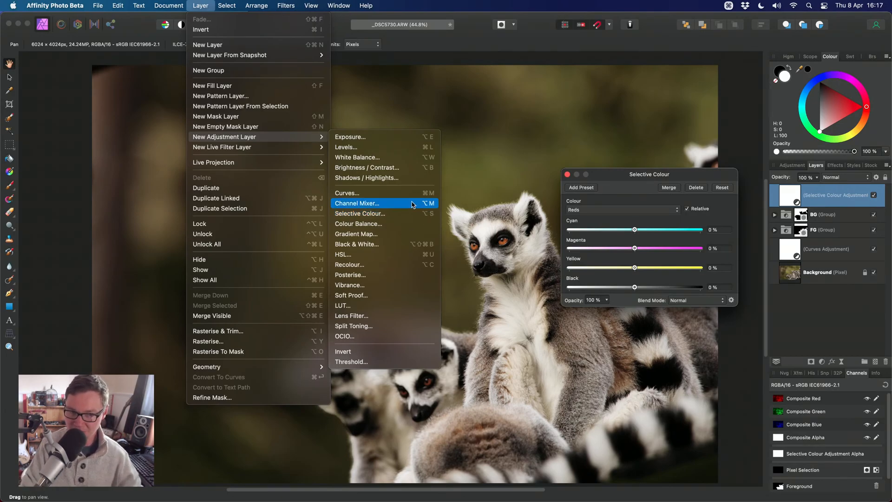
pyautogui.click(629, 175)
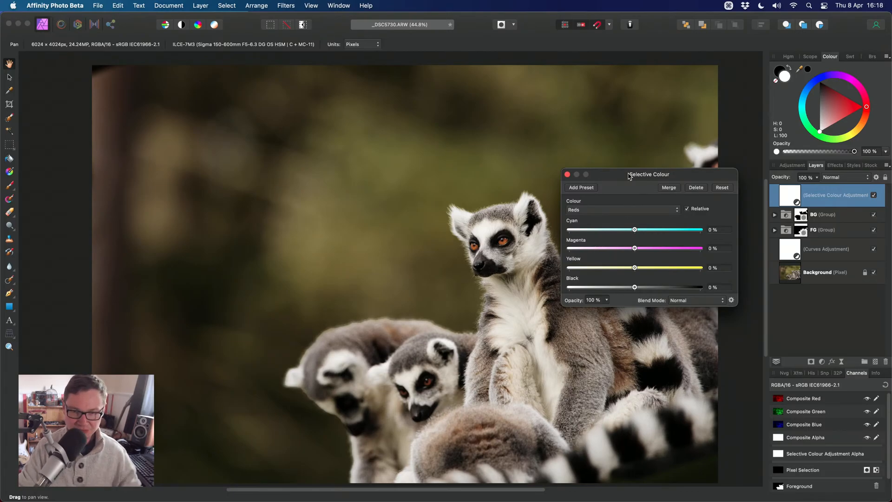
pyautogui.moveTo(629, 175); pyautogui.dragTo(609, 138)
# - Set the reds in the Selective Colour adjustment to 72% yellow and -47% cyan
pyautogui.click(581, 177)
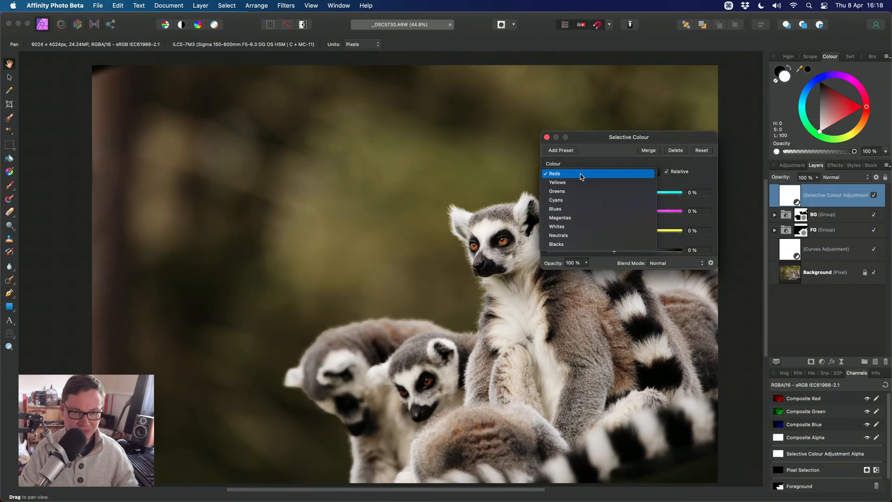
pyautogui.click(581, 175)
pyautogui.scroll(2, 487, 235)
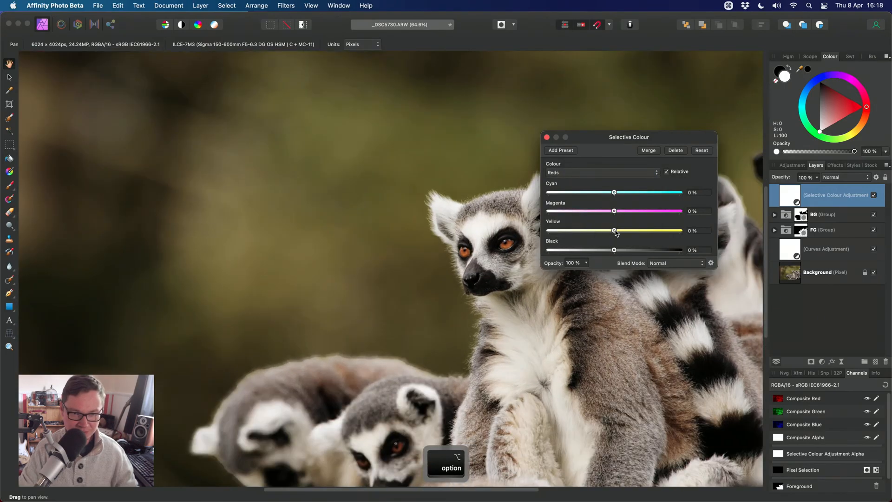
pyautogui.moveTo(615, 232); pyautogui.dragTo(562, 232)
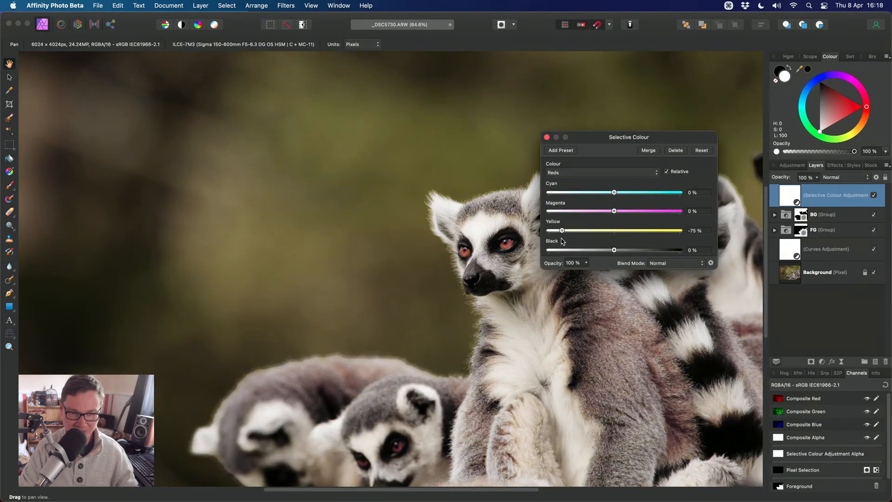
pyautogui.scroll(3, 474, 255)
pyautogui.moveTo(474, 256); pyautogui.dragTo(432, 251)
pyautogui.moveTo(561, 230); pyautogui.dragTo(663, 232)
pyautogui.moveTo(615, 195); pyautogui.dragTo(586, 198)
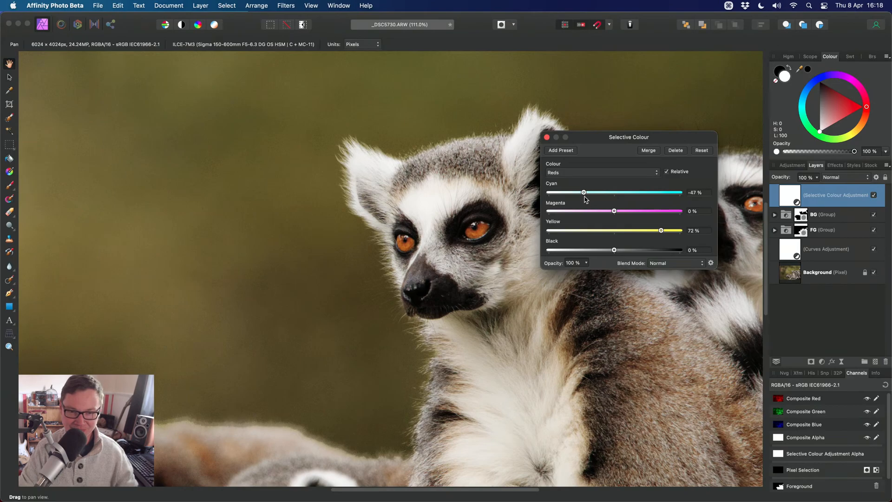
# - Set the yellows in the Selective Colour adjustment to -42% yellow and close its settings
pyautogui.click(584, 174)
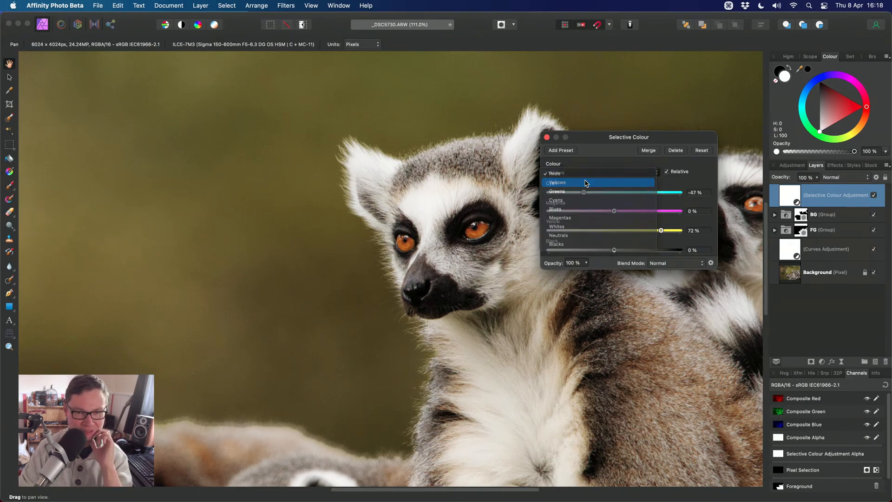
pyautogui.click(584, 181)
pyautogui.moveTo(615, 230); pyautogui.dragTo(589, 233)
pyautogui.scroll(-5, 440, 198)
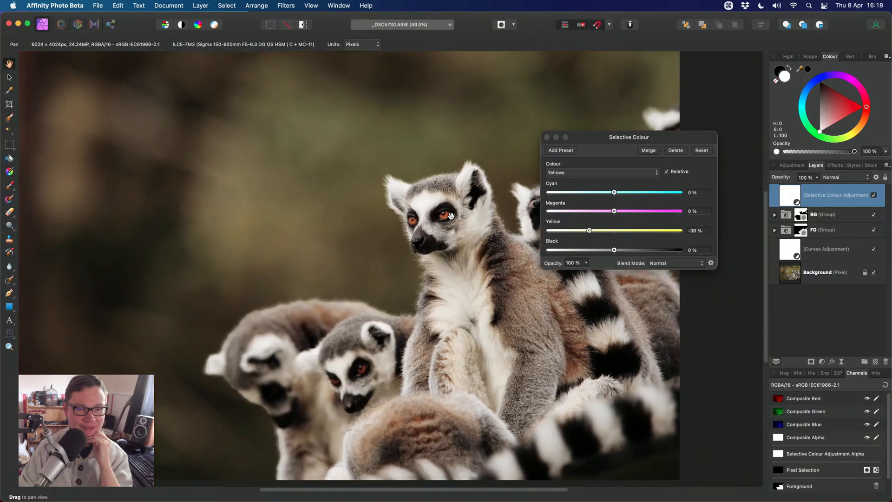
pyautogui.scroll(1, 474, 226)
pyautogui.moveTo(596, 233); pyautogui.dragTo(614, 214)
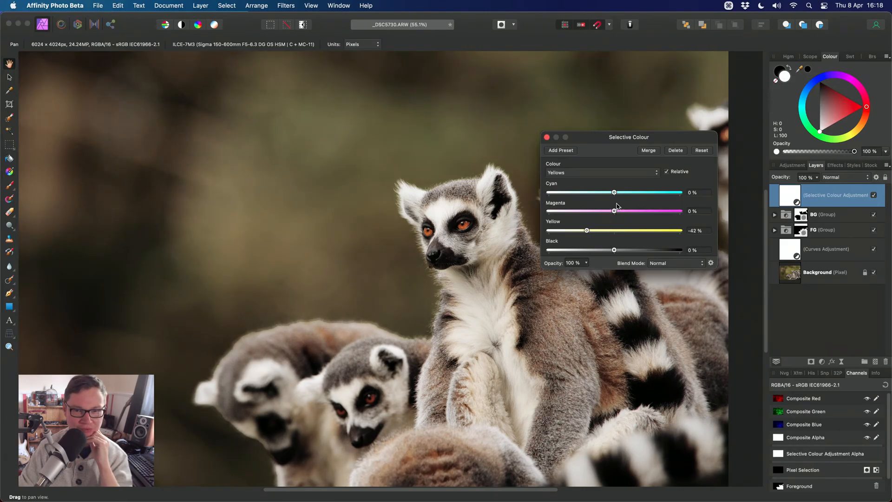
pyautogui.moveTo(551, 137); pyautogui.dragTo(597, 124)
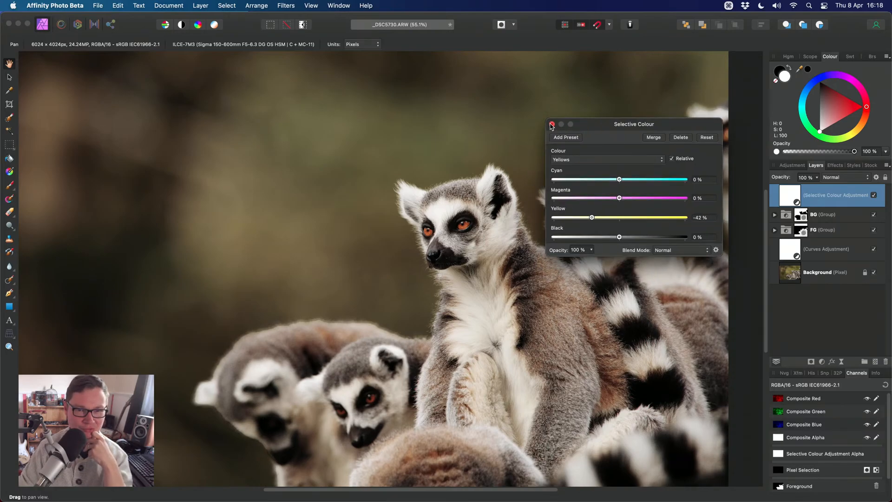
pyautogui.click(552, 123)
# - Move the Selective Colour adjustment into the BG group and set its yellows to 43% cyan and -55% yellow
pyautogui.moveTo(787, 193); pyautogui.dragTo(843, 216)
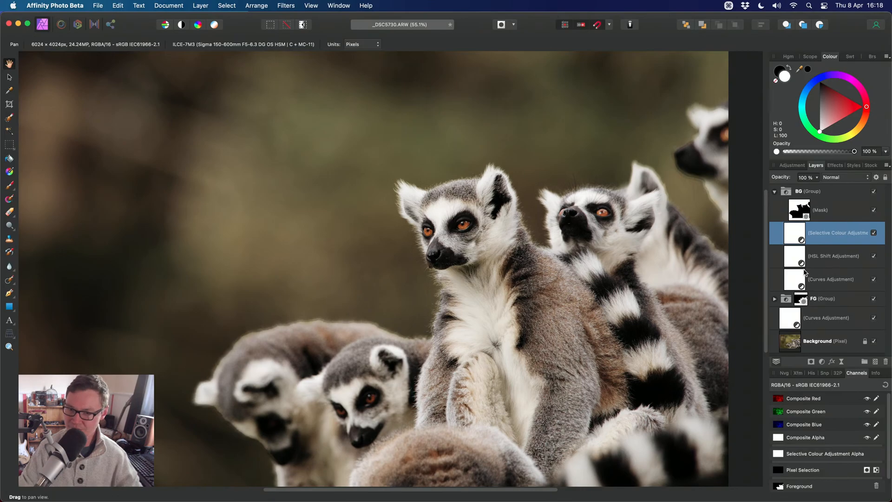
pyautogui.doubleClick(792, 237)
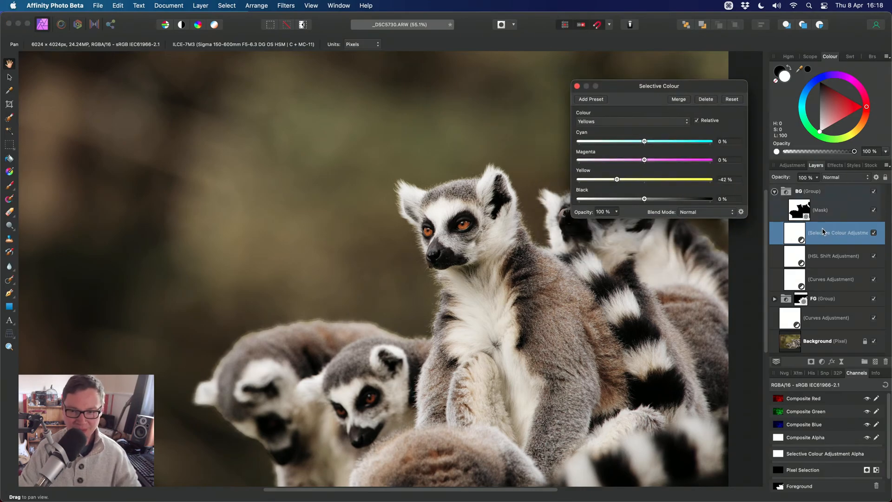
pyautogui.moveTo(614, 180); pyautogui.dragTo(670, 149)
pyautogui.moveTo(445, 204); pyautogui.dragTo(485, 265)
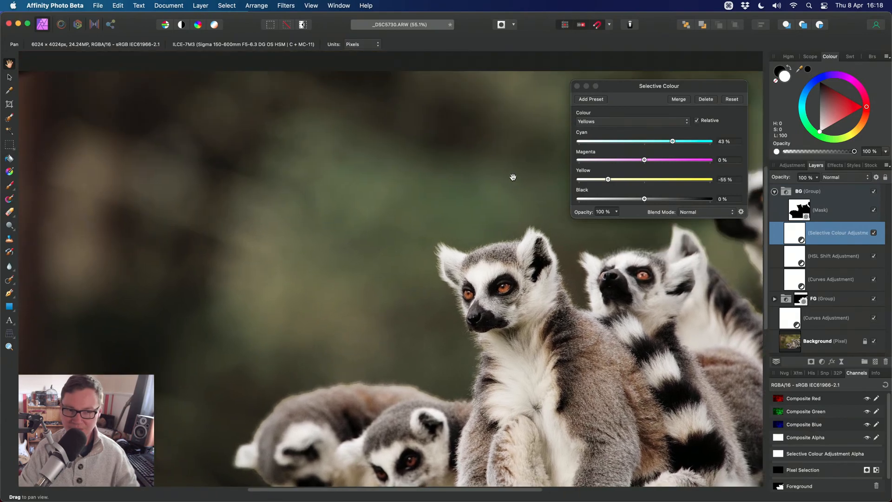
# - Set the reds in the BG group's Selective Colour adjustment to 76% yellow and close its settings
pyautogui.click(605, 121)
pyautogui.click(604, 113)
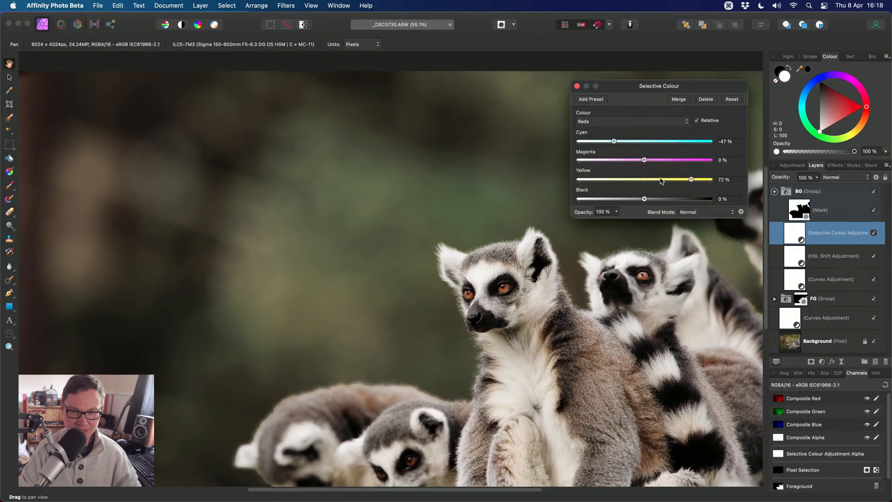
pyautogui.moveTo(691, 179); pyautogui.dragTo(694, 179)
pyautogui.click(632, 121)
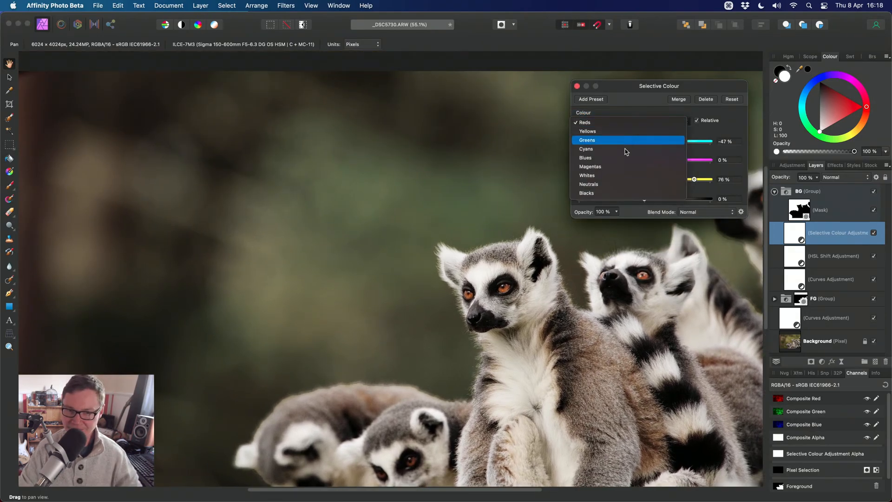
pyautogui.click(588, 89)
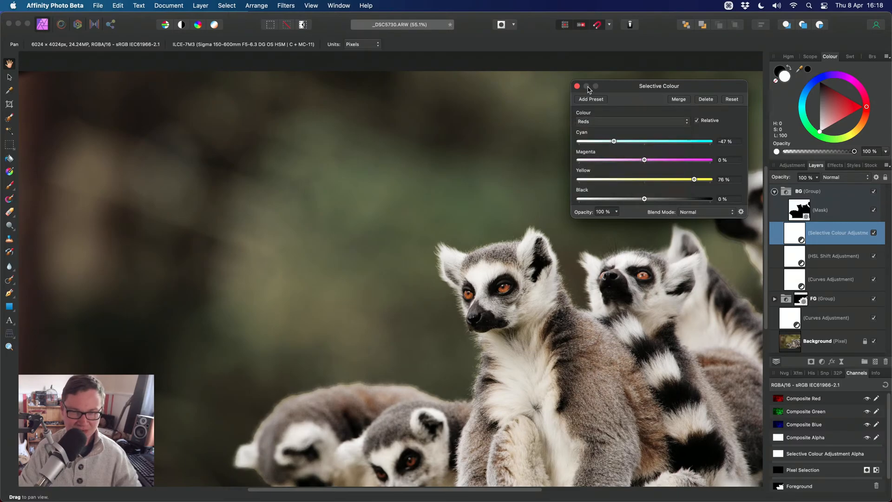
pyautogui.click(577, 87)
pyautogui.moveTo(643, 237); pyautogui.dragTo(611, 182)
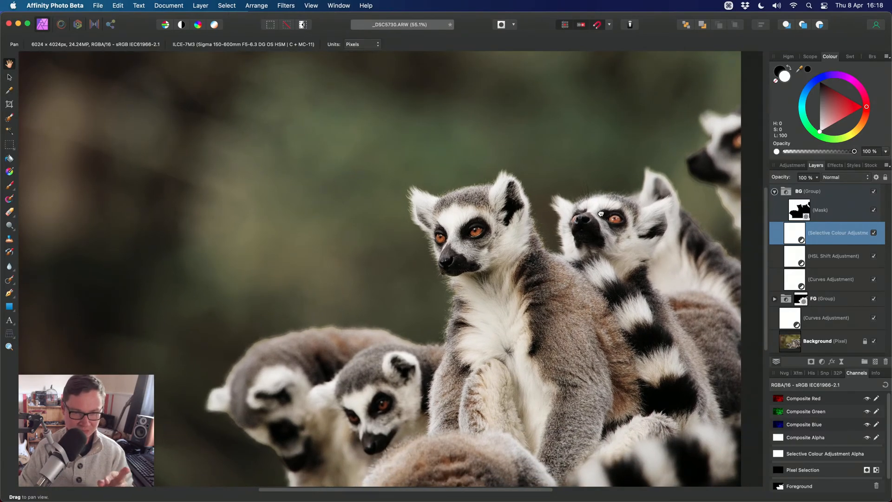
pyautogui.moveTo(596, 221); pyautogui.dragTo(620, 225)
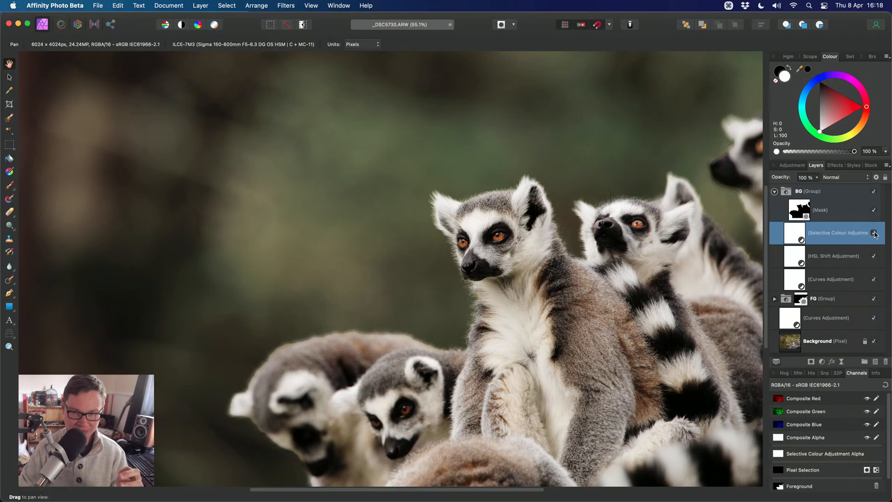
# - Add a second Selective Colour adjustment inside the FG group, directly above its HSL Shift adjustment
pyautogui.click(824, 298)
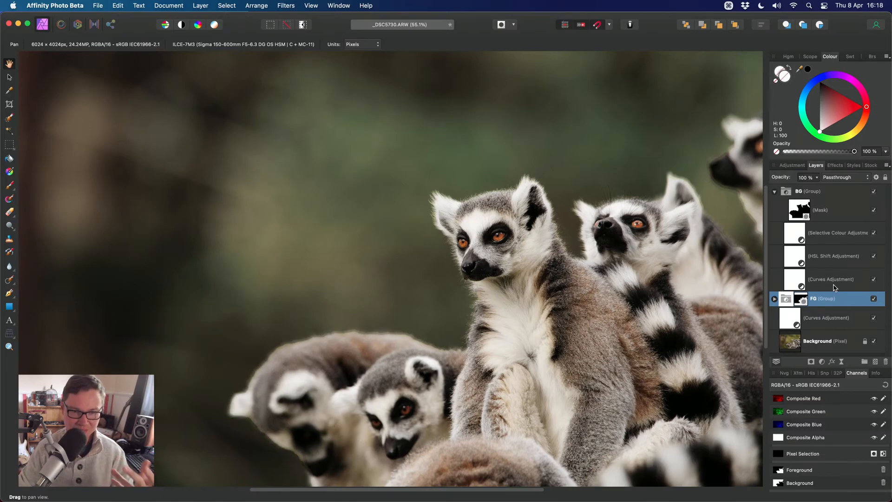
pyautogui.click(774, 299)
pyautogui.scroll(-3, 830, 309)
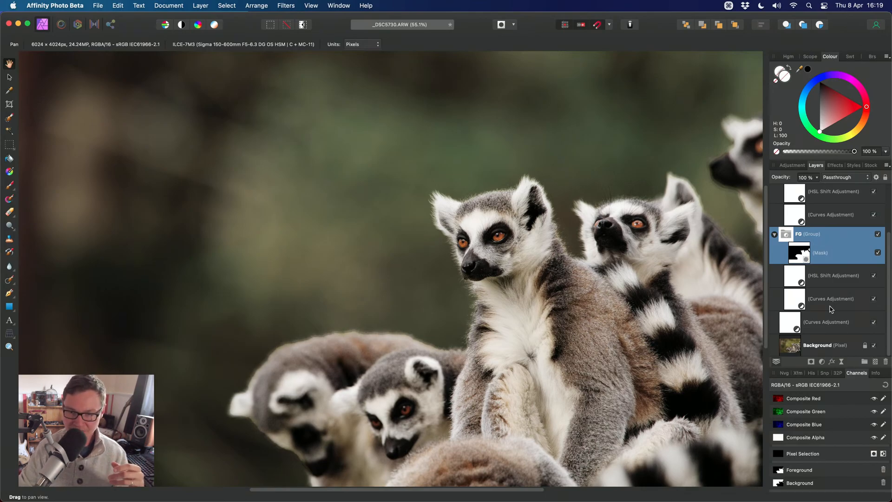
pyautogui.click(826, 279)
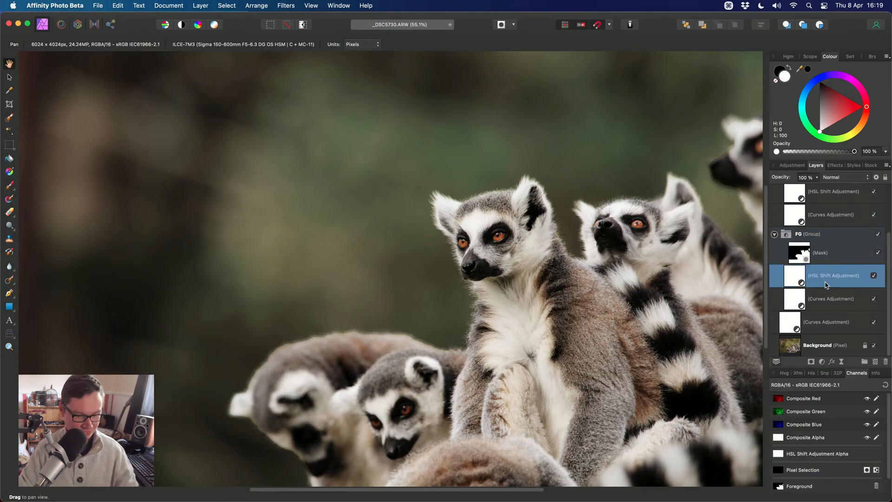
pyautogui.hotkey('alt', 's')
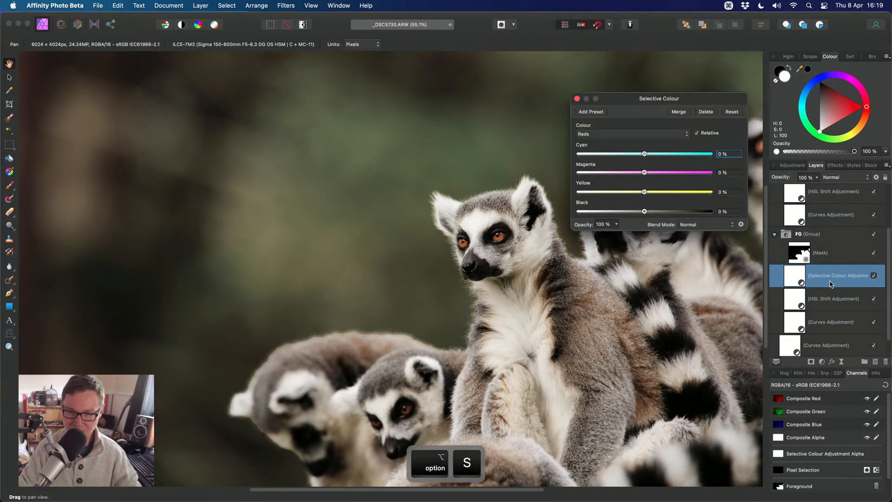
pyautogui.moveTo(656, 100); pyautogui.dragTo(670, 79)
# - Set the reds in the FG group's Selective Colour adjustment to 40% yellow and -33% cyan
pyautogui.click(632, 114)
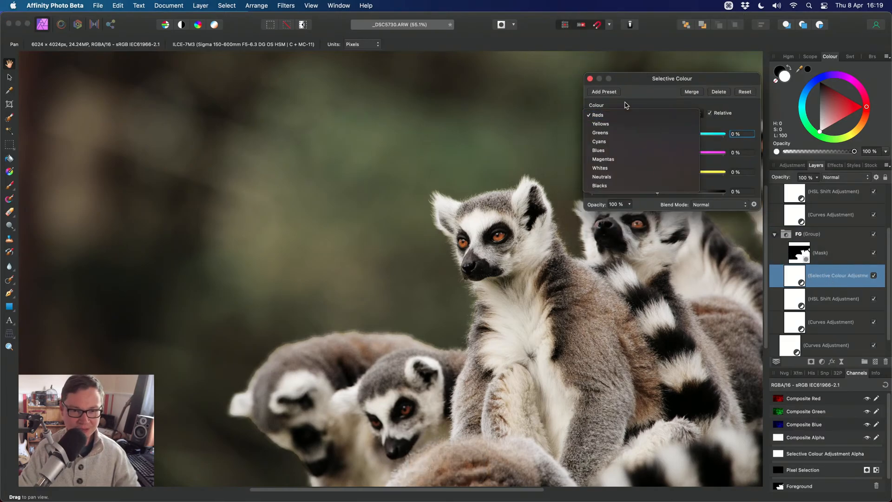
pyautogui.click(625, 105)
pyautogui.scroll(1, 531, 268)
pyautogui.scroll(5, 604, 253)
pyautogui.moveTo(655, 173); pyautogui.dragTo(685, 178)
pyautogui.moveTo(657, 135)
pyautogui.mouseDown()
pyautogui.moveTo(607, 134)
pyautogui.moveTo(644, 142)
pyautogui.mouseUp()
pyautogui.scroll(2, 412, 244)
pyautogui.scroll(2, 450, 229)
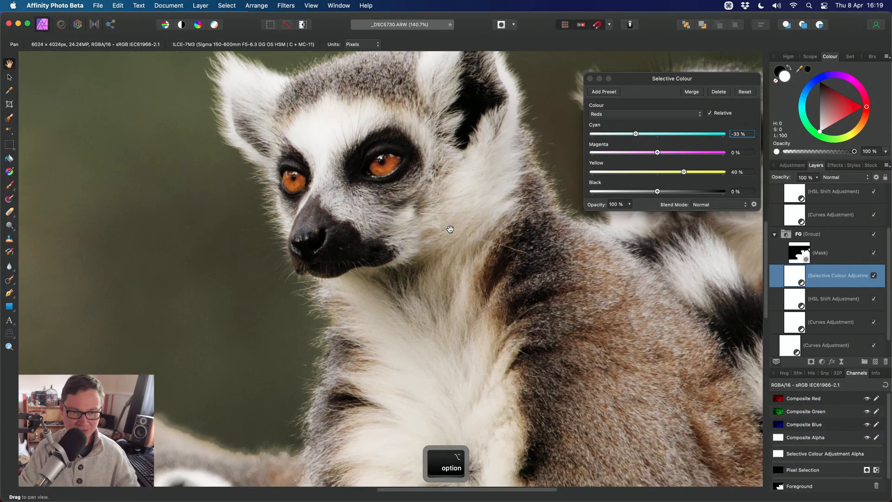
pyautogui.scroll(-2, 450, 229)
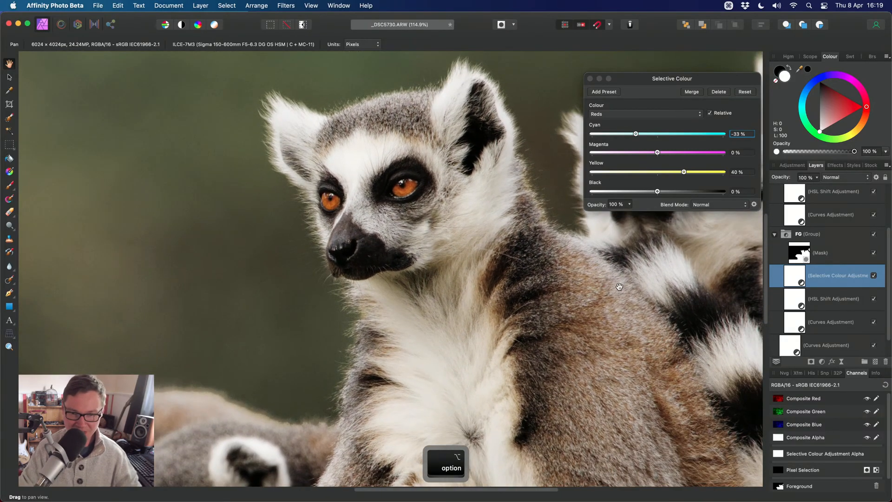
pyautogui.moveTo(620, 287); pyautogui.dragTo(566, 238)
# - Try shifting the yellow amount of the yellows in the FG group's Selective Colour adjustment, and close its settings
pyautogui.click(636, 114)
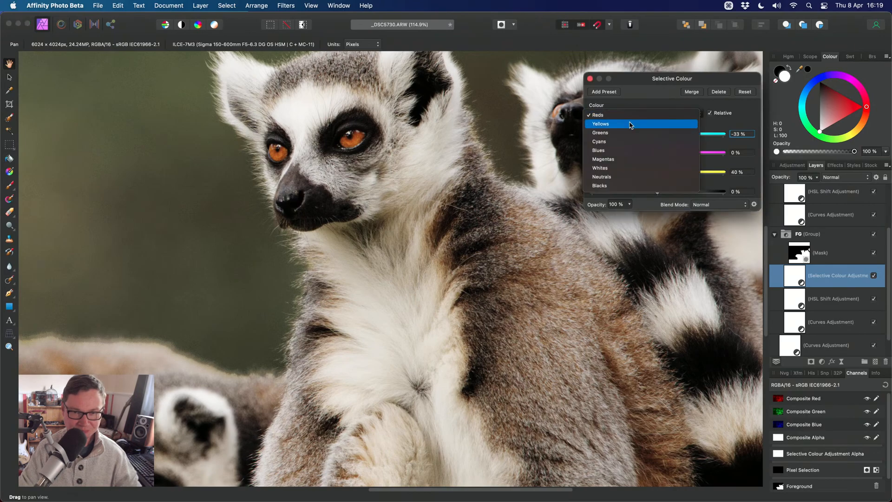
pyautogui.click(631, 122)
pyautogui.moveTo(658, 174)
pyautogui.mouseDown()
pyautogui.moveTo(706, 173)
pyautogui.moveTo(632, 173)
pyautogui.moveTo(658, 174)
pyautogui.mouseUp()
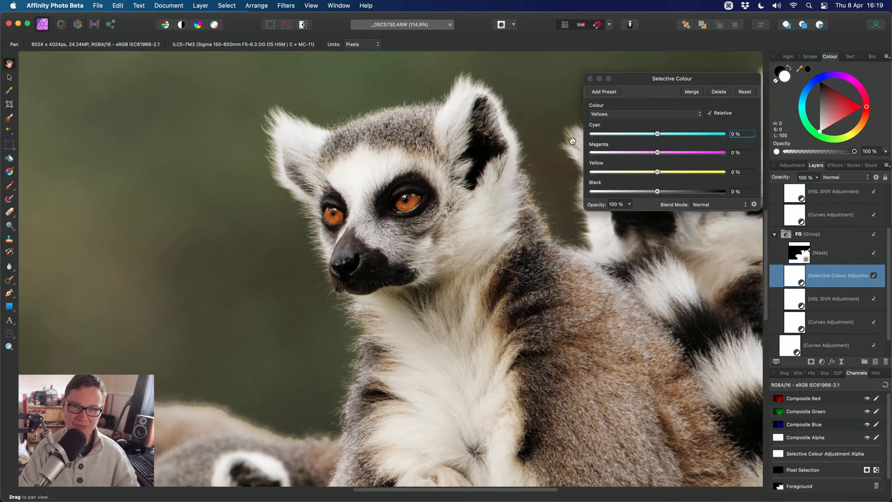
pyautogui.click(589, 80)
pyautogui.scroll(-5, 438, 319)
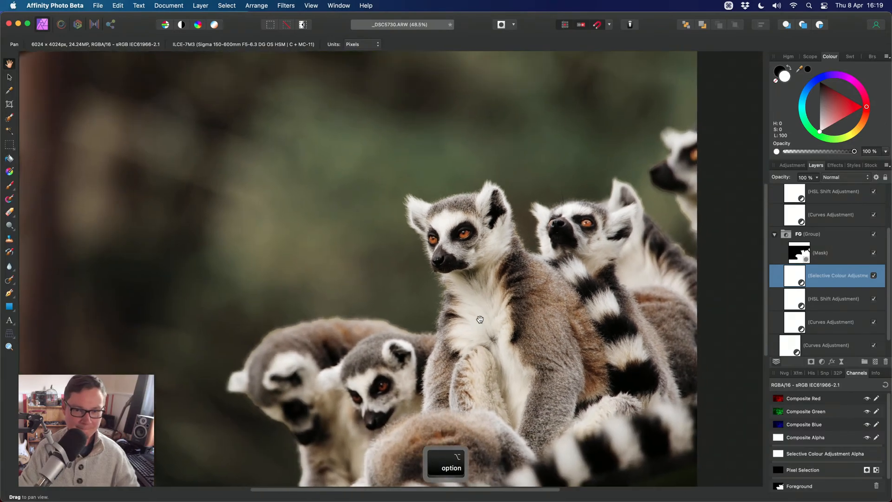
# - Collapse the FG and BG groups in the layer stack
pyautogui.click(775, 234)
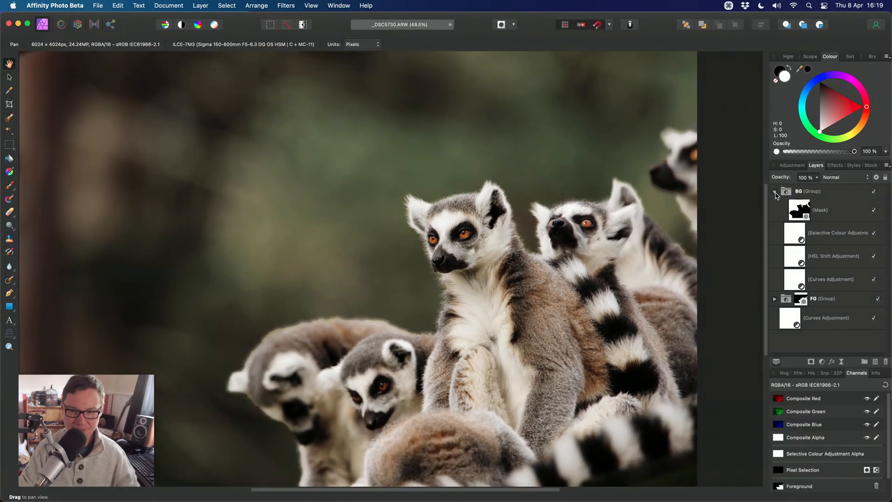
pyautogui.click(775, 192)
pyautogui.click(819, 192)
pyautogui.click(819, 207)
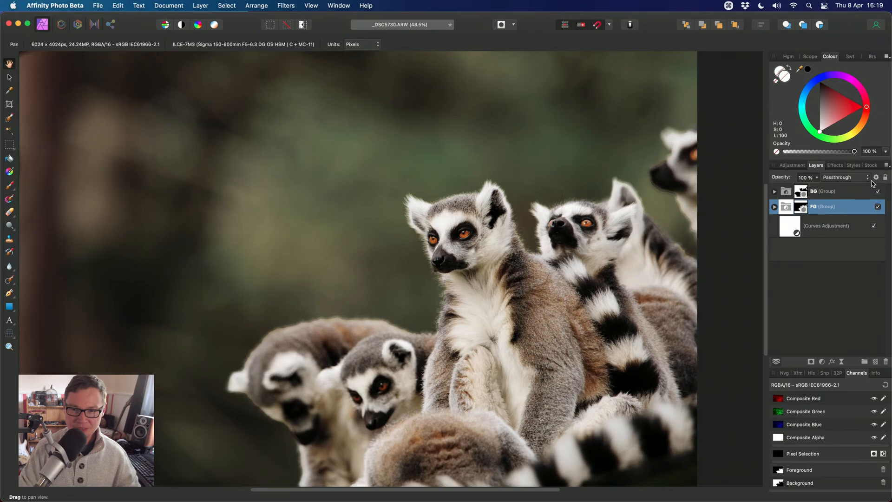
# - Select both expanded groups and the base Curves adjustment, and toggle their visibility off and on to compare before and after
pyautogui.click(794, 197)
pyautogui.click(775, 191)
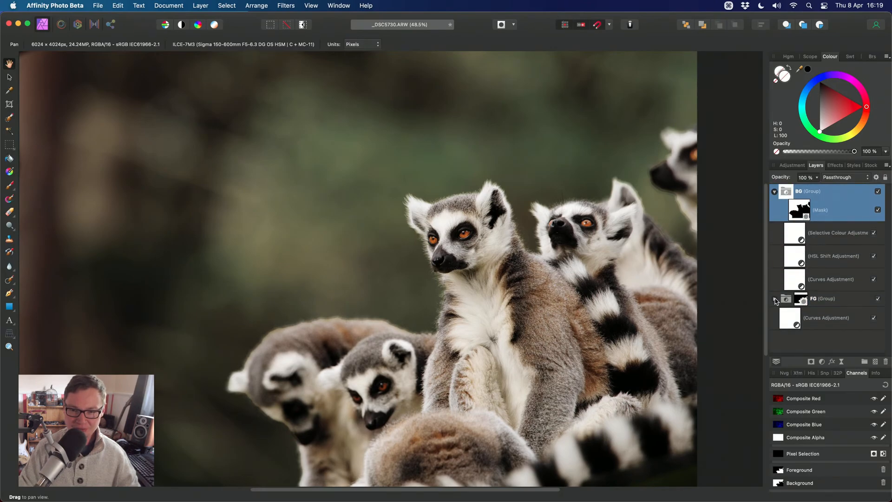
pyautogui.click(774, 300)
pyautogui.click(799, 298)
pyautogui.keyDown('shift'); pyautogui.click(851, 210); pyautogui.keyUp('shift')
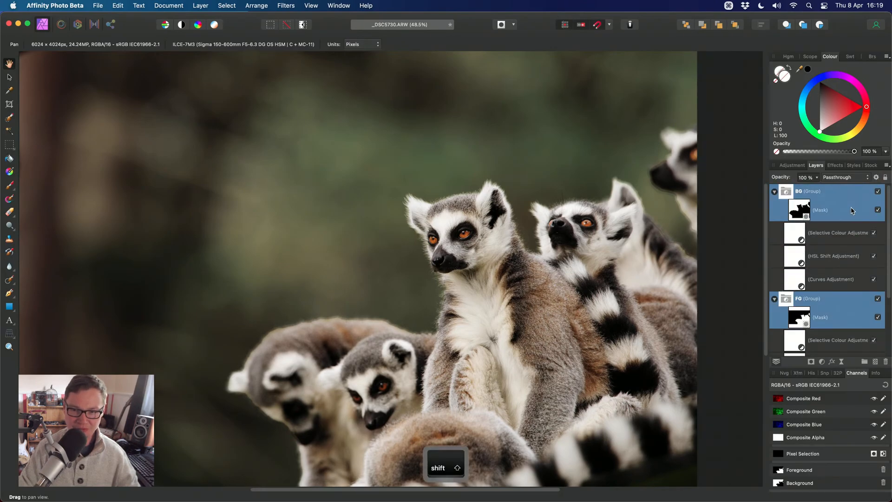
pyautogui.scroll(-5, 854, 282)
pyautogui.keyDown('super'); pyautogui.click(840, 323); pyautogui.keyUp('super')
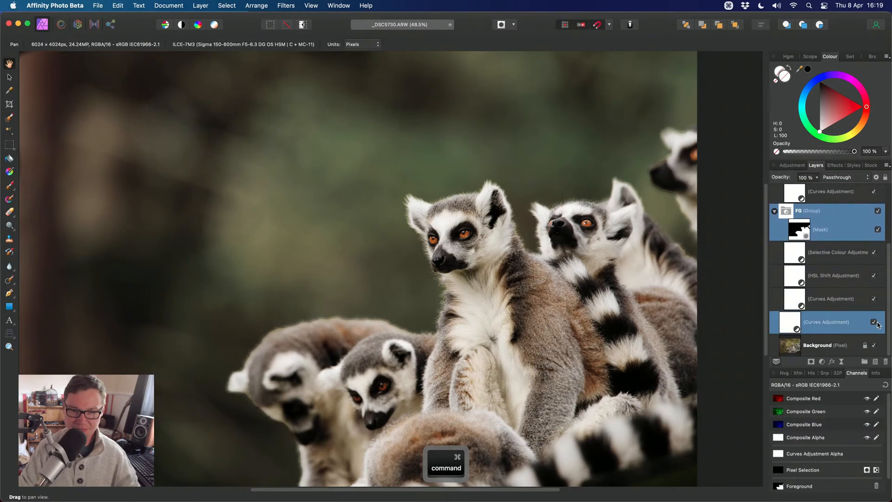
pyautogui.click(874, 322)
pyautogui.moveTo(600, 294); pyautogui.dragTo(631, 285)
pyautogui.scroll(-1, 631, 285)
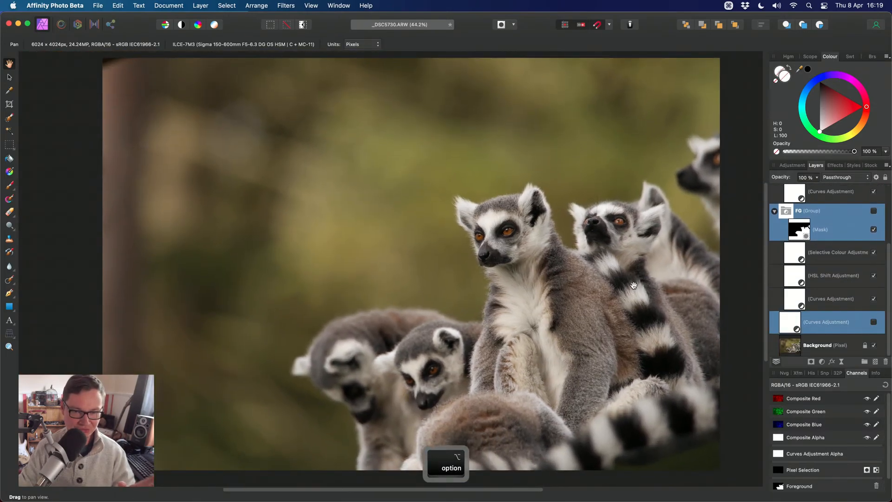
pyautogui.click(873, 322)
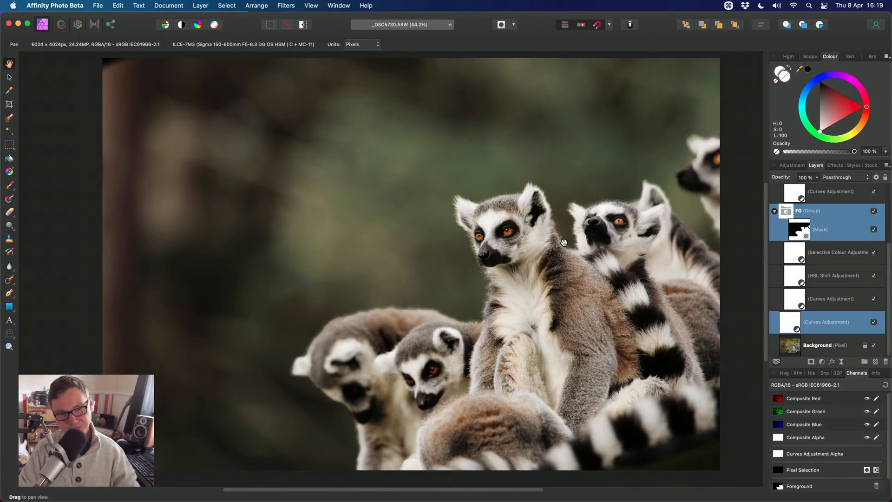
# - Fit the whole image in view, select the Background pixel layer and collapse the FG group
pyautogui.scroll(3, 564, 243)
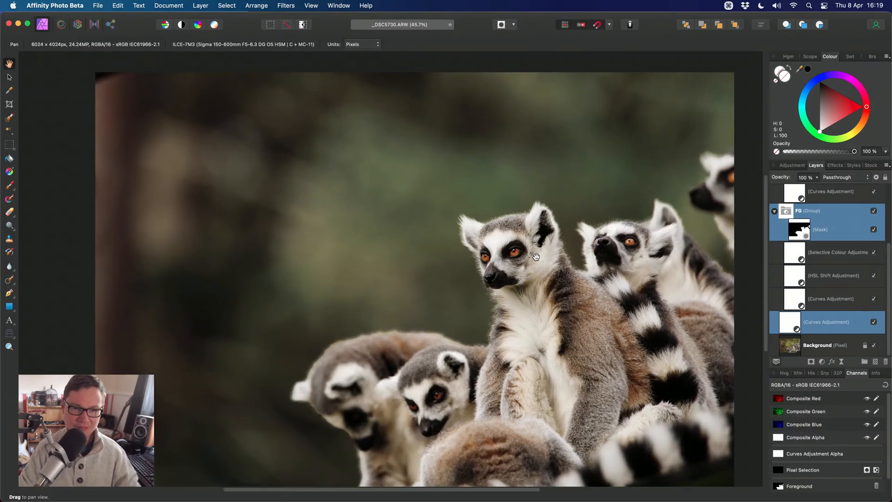
pyautogui.scroll(2, 530, 242)
pyautogui.moveTo(533, 242)
pyautogui.mouseDown()
pyautogui.moveTo(509, 265)
pyautogui.moveTo(518, 239)
pyautogui.mouseUp()
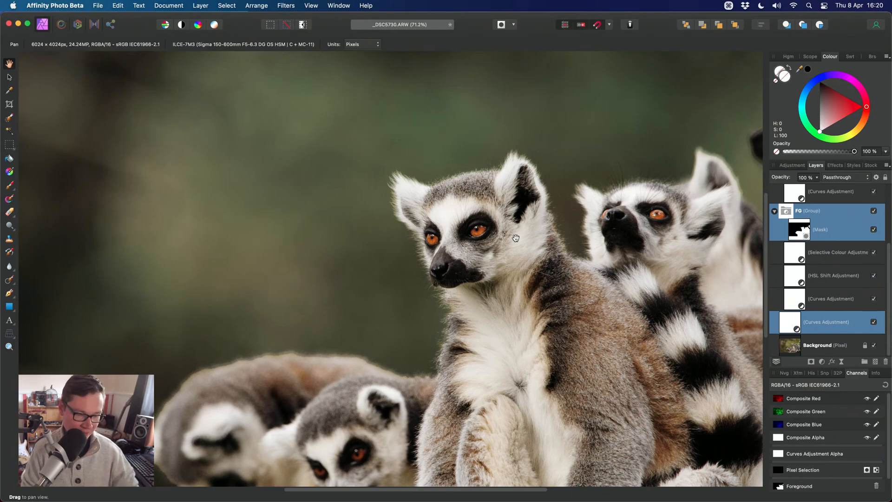
pyautogui.press('super+0')
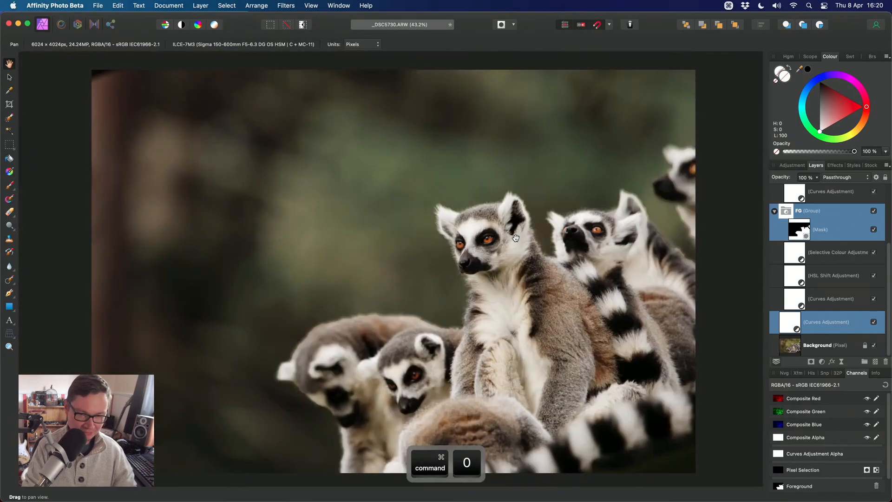
pyautogui.click(829, 343)
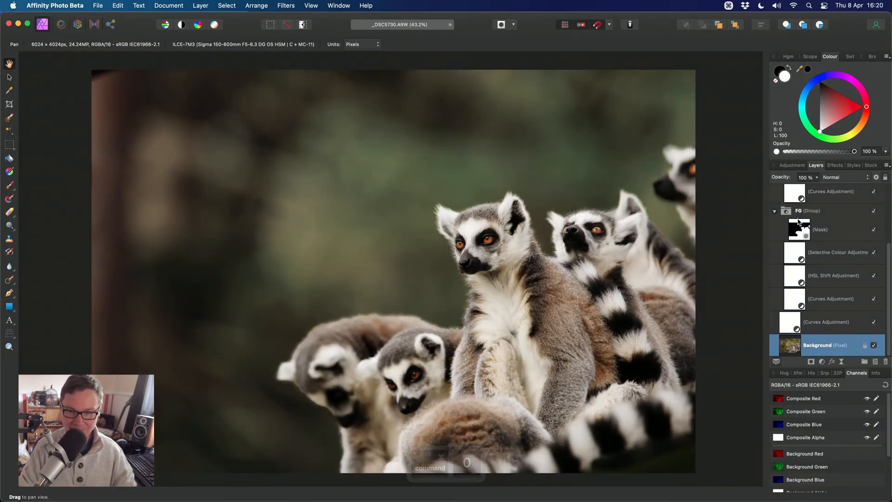
pyautogui.click(775, 211)
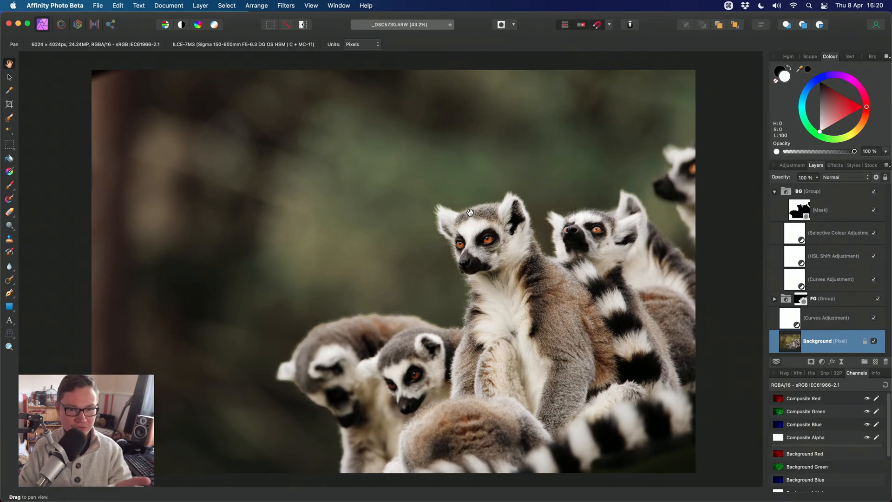
pyautogui.moveTo(380, 161); pyautogui.dragTo(372, 131)
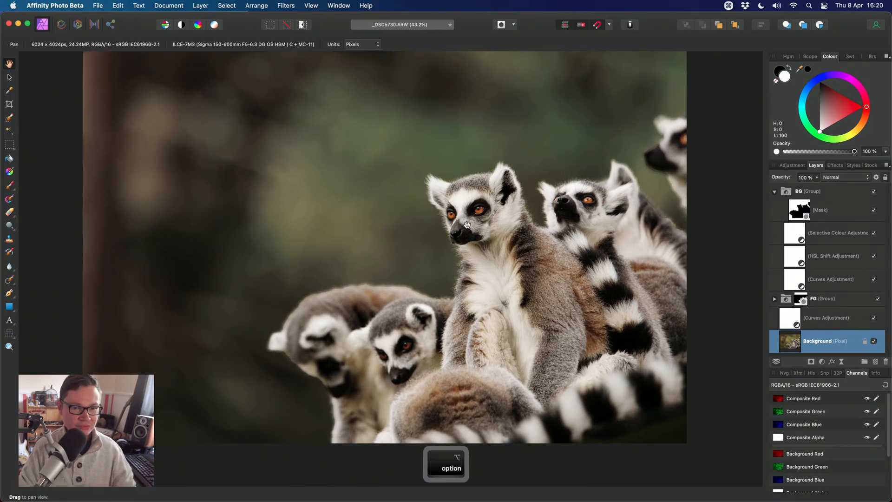
# - Add a live Unsharp Mask filter layer directly above the Background pixel layer
pyautogui.scroll(6, 458, 222)
pyautogui.moveTo(477, 234); pyautogui.dragTo(494, 248)
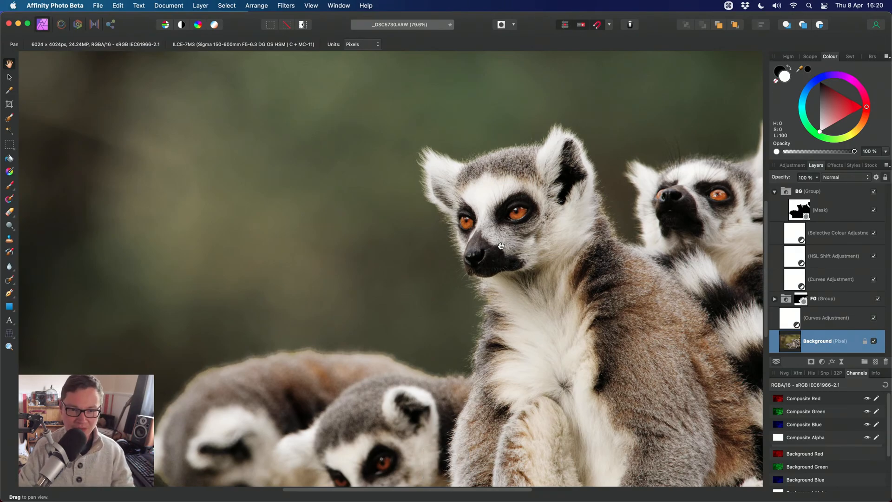
pyautogui.click(200, 5)
pyautogui.moveTo(278, 148)
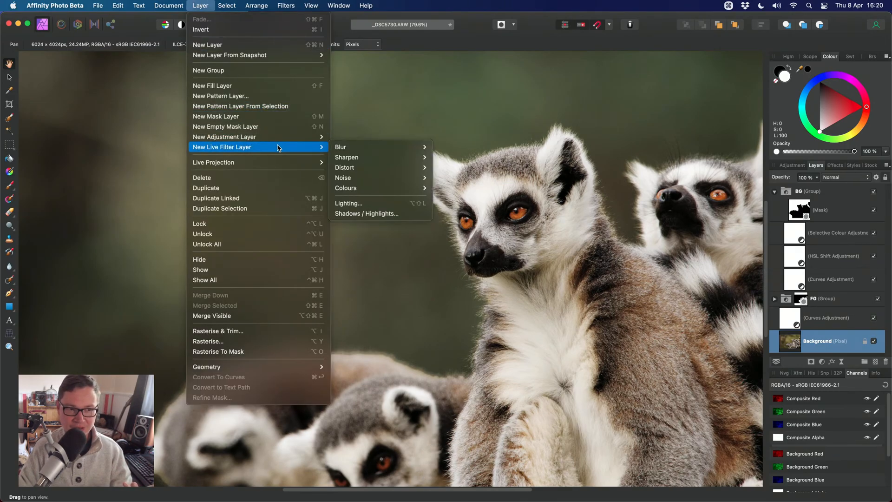
pyautogui.moveTo(397, 160)
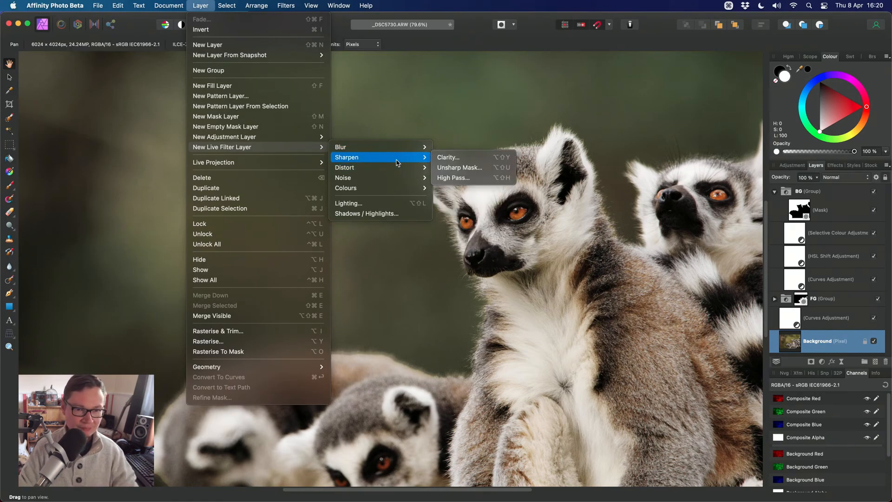
pyautogui.click(474, 168)
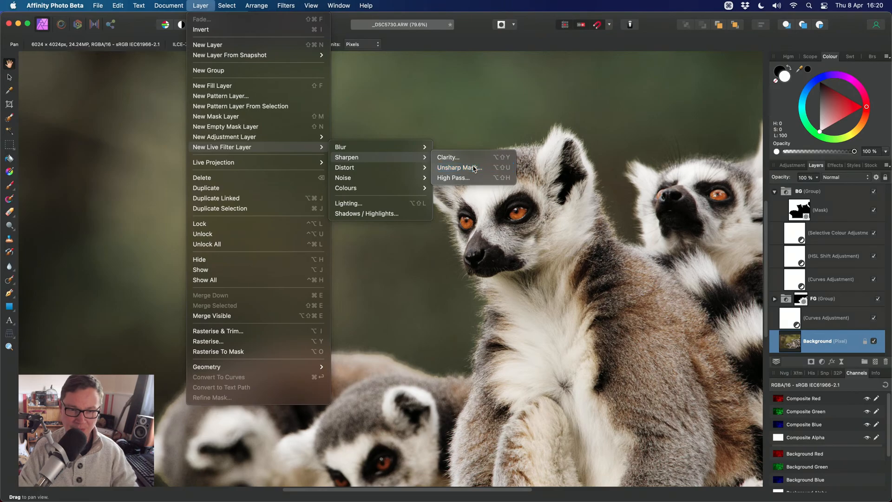
pyautogui.scroll(-1, 831, 330)
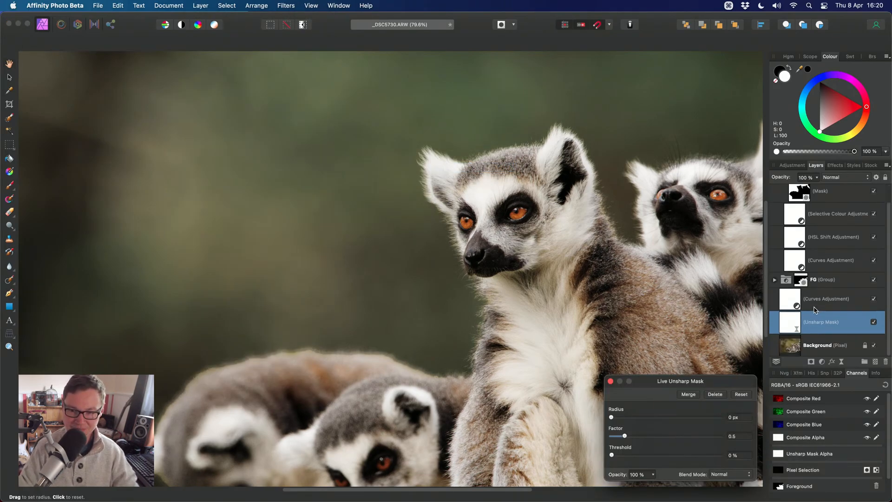
# - Set the Unsharp Mask radius to 2 px and factor to 2, and close its settings
pyautogui.moveTo(719, 379); pyautogui.dragTo(639, 148)
pyautogui.scroll(2, 560, 187)
pyautogui.scroll(2, 560, 187)
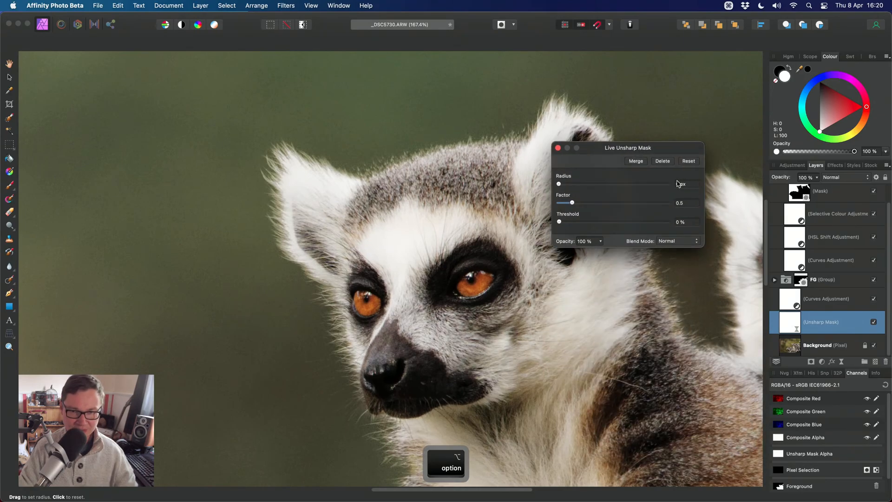
pyautogui.write('2')
pyautogui.press('Tab')
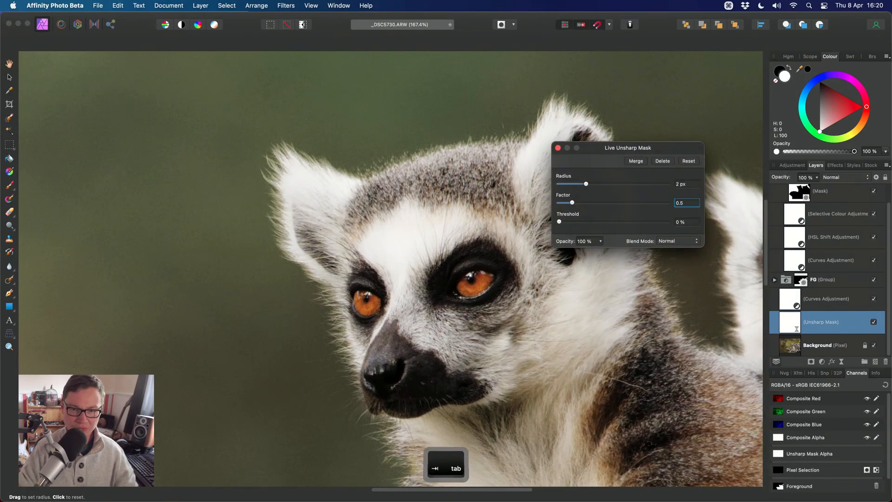
pyautogui.write('2')
pyautogui.press('Return')
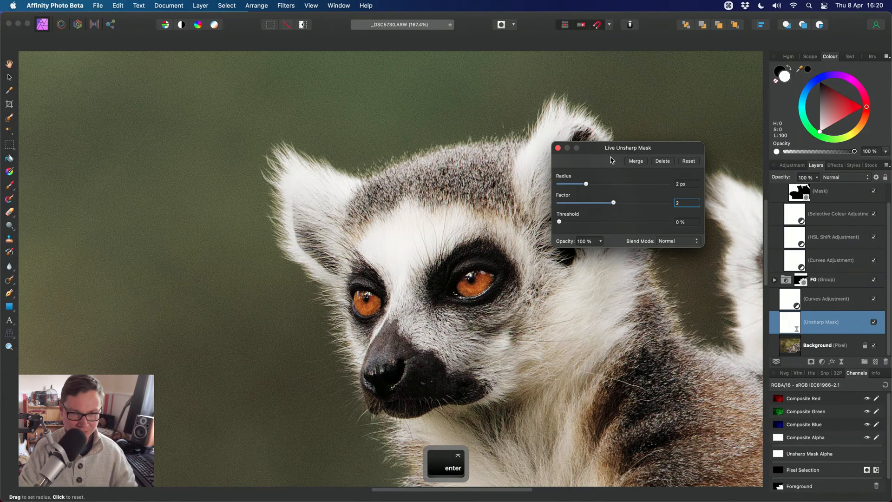
pyautogui.moveTo(612, 158); pyautogui.dragTo(625, 149)
pyautogui.click(571, 138)
# - Inspect the noise in the blurred backdrop, check the photo's ISO in its EXIF metadata, and return to the layer stack
pyautogui.moveTo(456, 267); pyautogui.dragTo(489, 279)
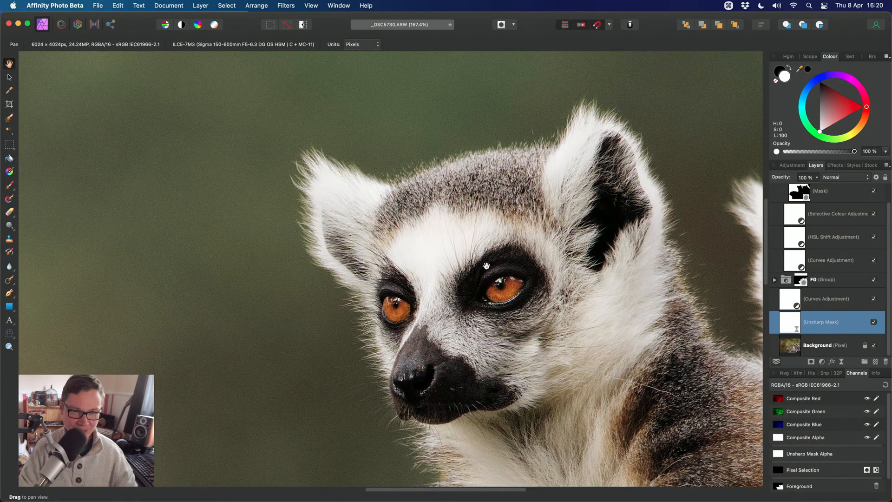
pyautogui.moveTo(425, 131); pyautogui.dragTo(470, 249)
pyautogui.scroll(4, 445, 188)
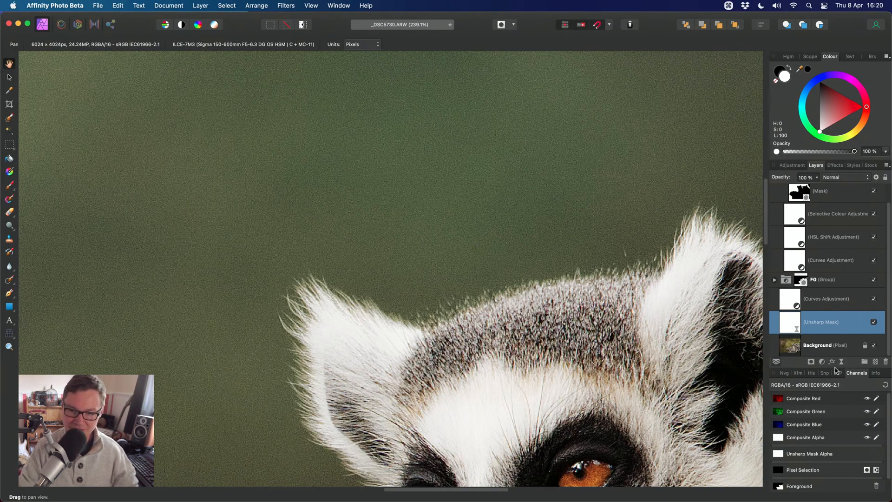
pyautogui.click(310, 5)
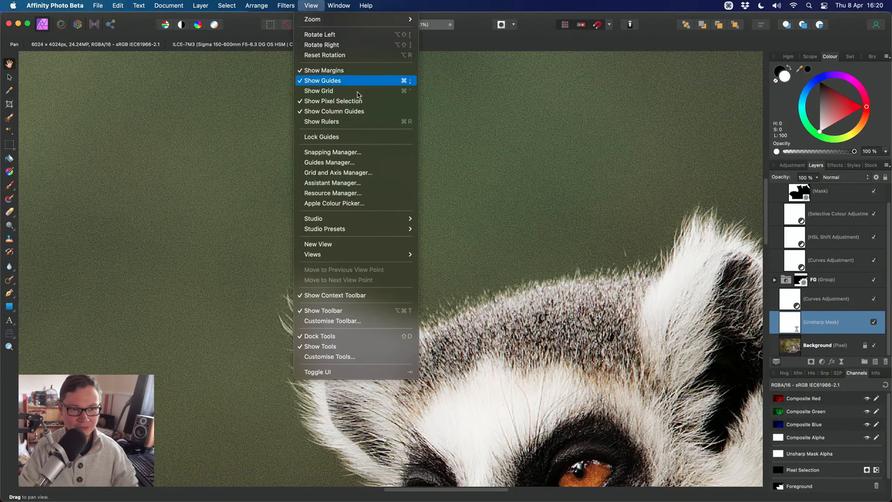
pyautogui.moveTo(412, 219)
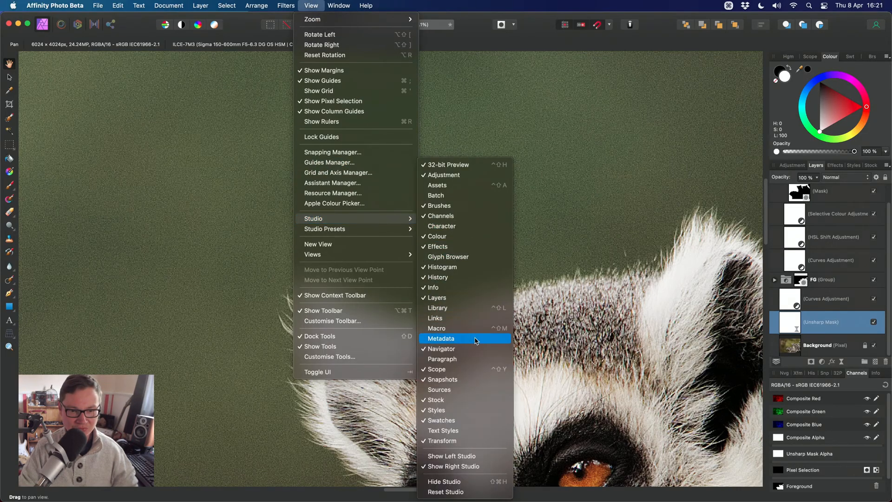
pyautogui.click(477, 339)
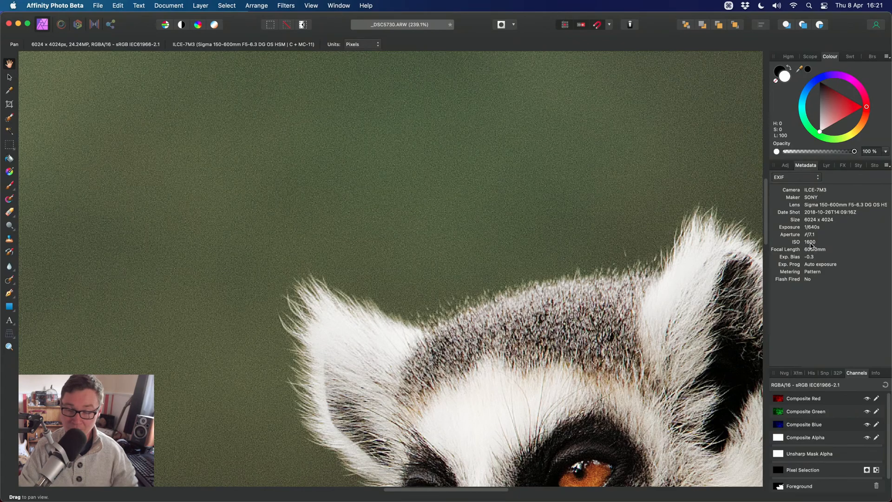
pyautogui.moveTo(616, 187); pyautogui.dragTo(629, 228)
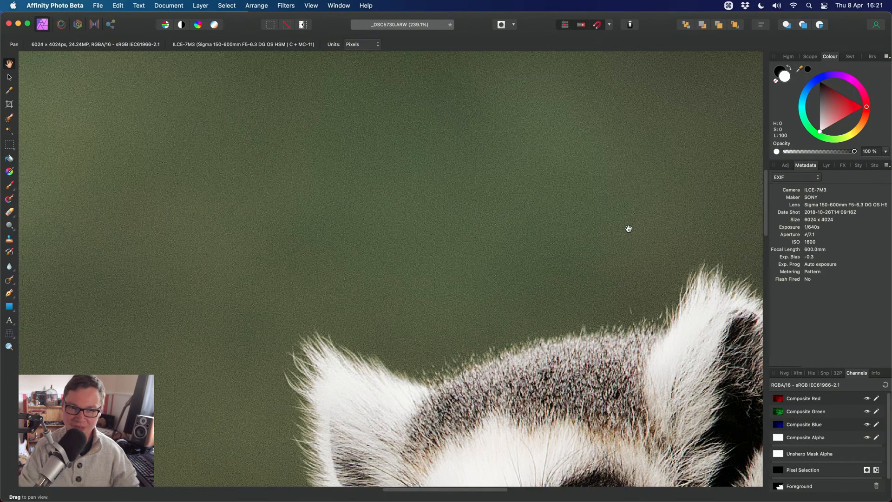
pyautogui.click(825, 166)
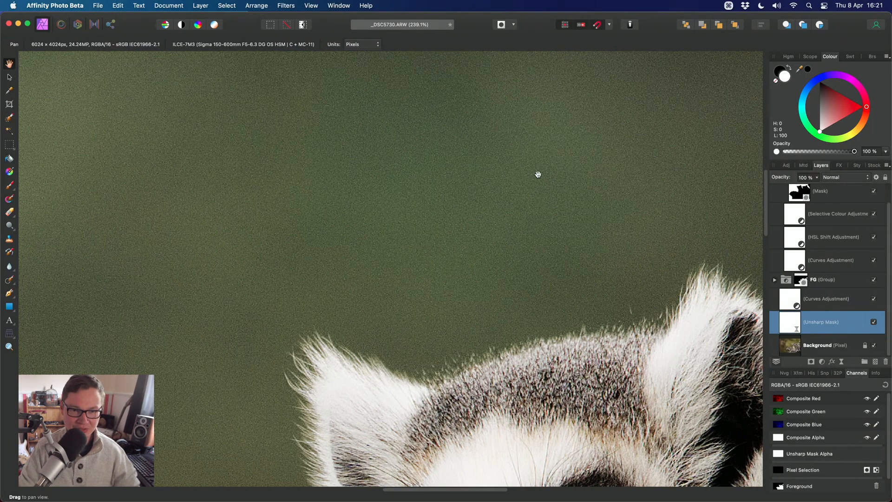
# - Load the saved Foreground channel into the Unsharp Mask's alpha so that only the lemurs are sharpened
pyautogui.moveTo(538, 175); pyautogui.dragTo(518, 251)
pyautogui.scroll(-5, 516, 249)
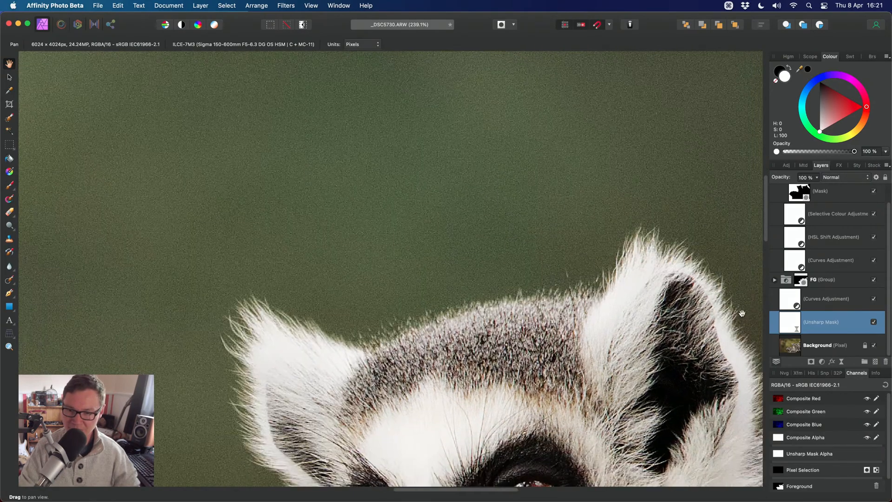
pyautogui.scroll(-1, 890, 421)
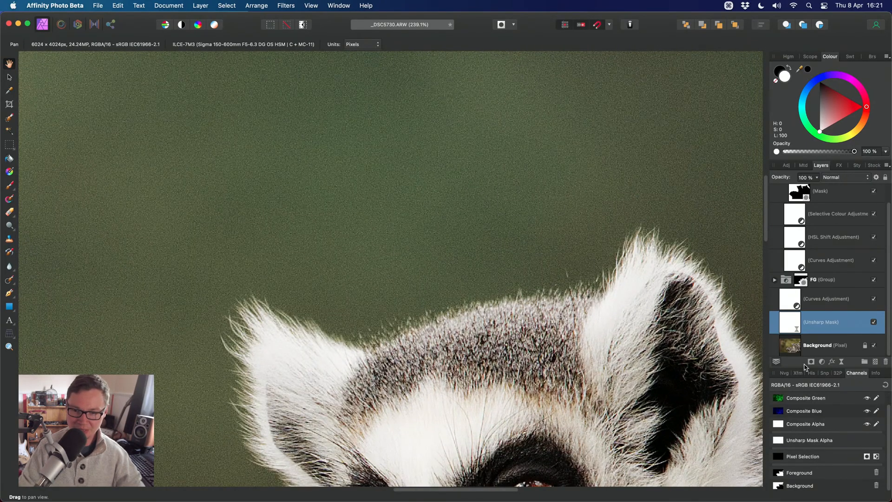
pyautogui.rightClick(780, 473)
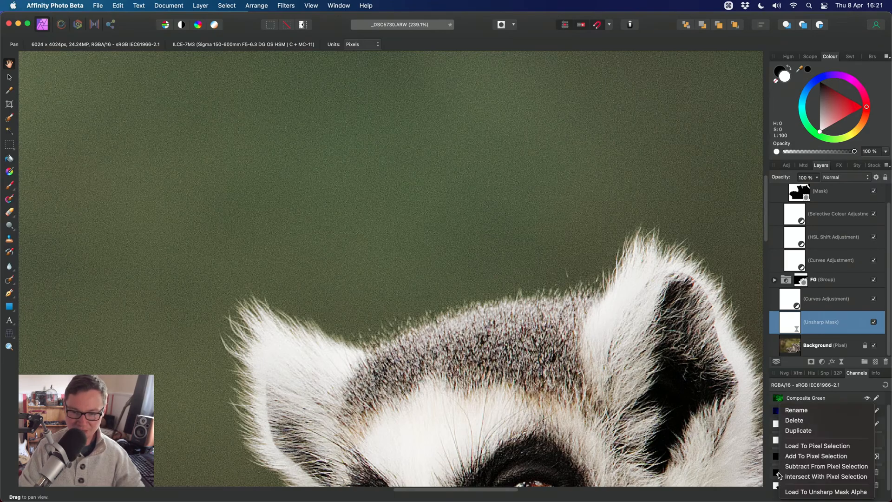
pyautogui.click(840, 493)
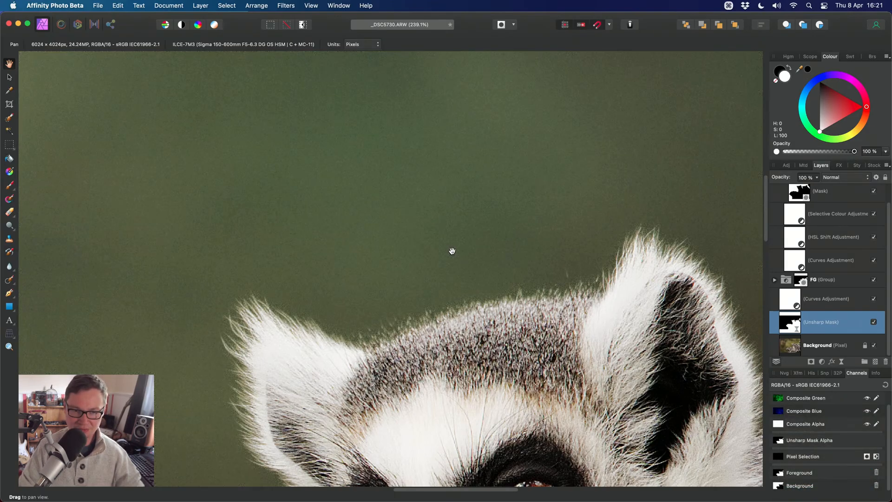
# - Inspect the backdrop and lemur fur, and toggle the Unsharp Mask layer off and on to compare the sharpening
pyautogui.moveTo(548, 312); pyautogui.dragTo(481, 245)
pyautogui.moveTo(519, 147); pyautogui.dragTo(507, 234)
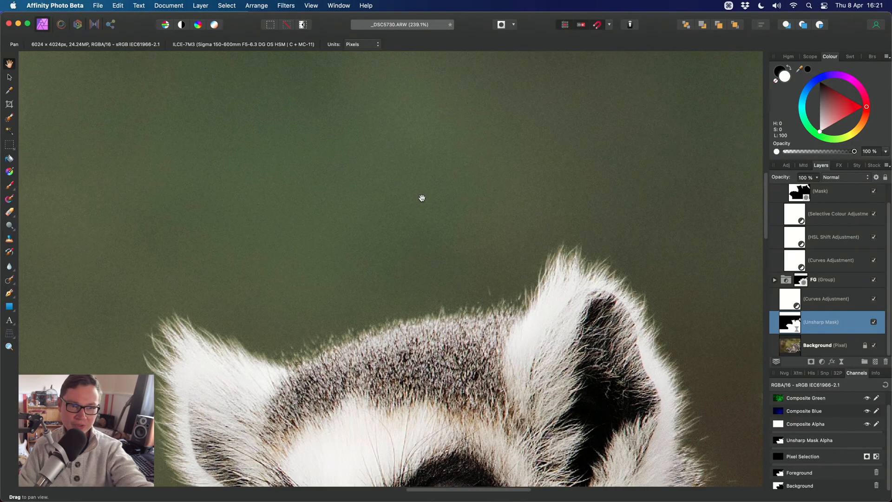
pyautogui.moveTo(422, 197); pyautogui.dragTo(514, 251)
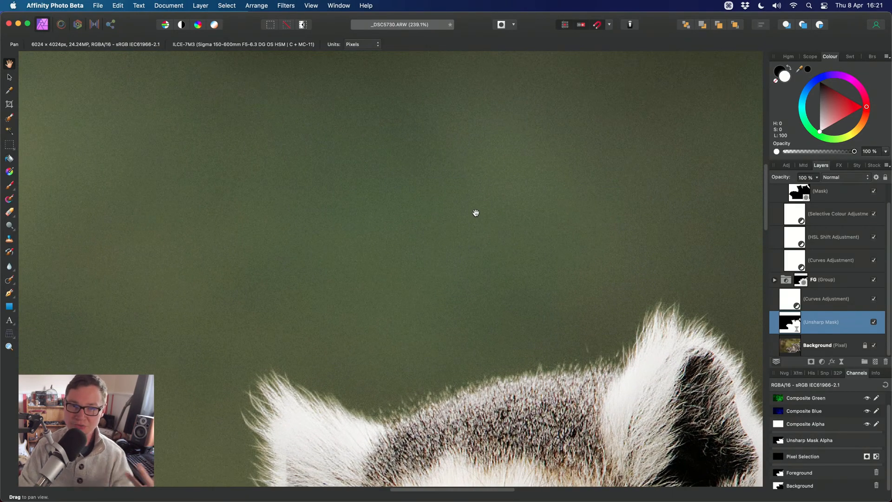
pyautogui.scroll(-10, 482, 144)
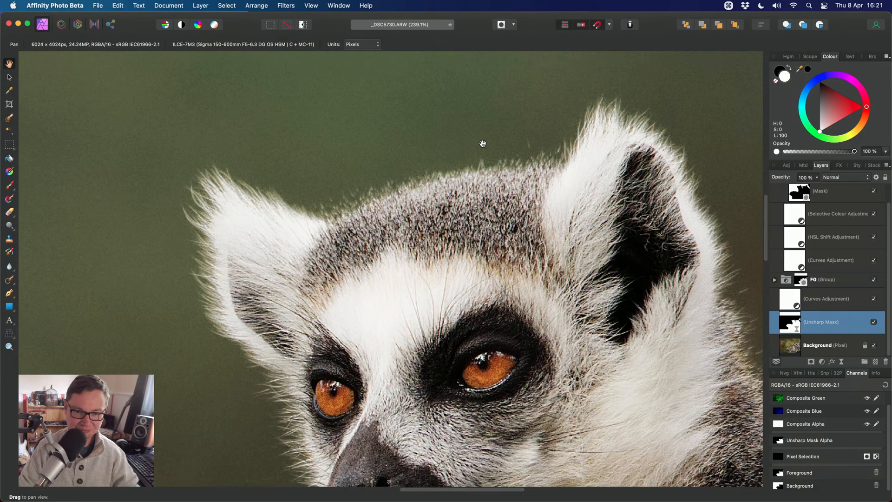
pyautogui.click(873, 321)
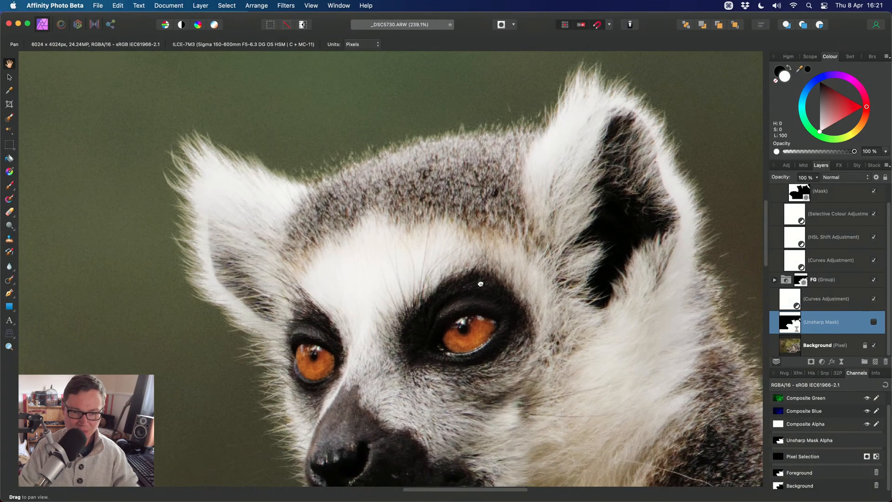
pyautogui.click(873, 322)
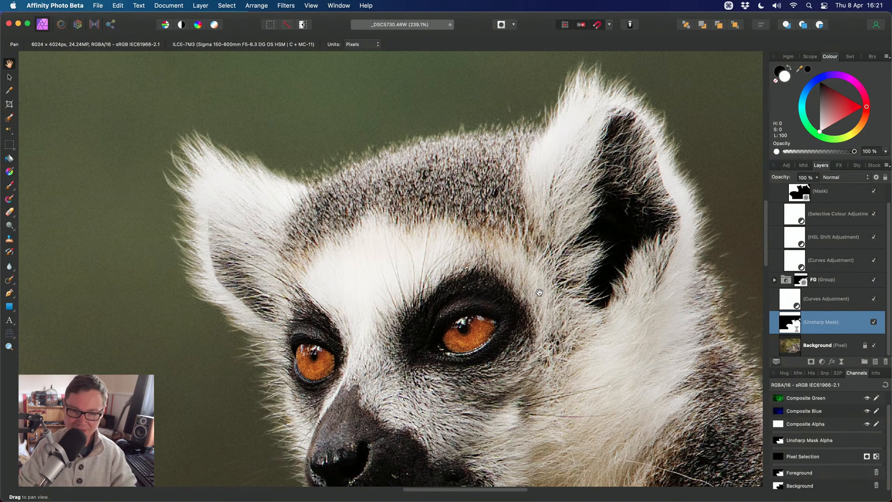
# - Add a live Denoise filter layer above the Unsharp Mask layer
pyautogui.click(201, 5)
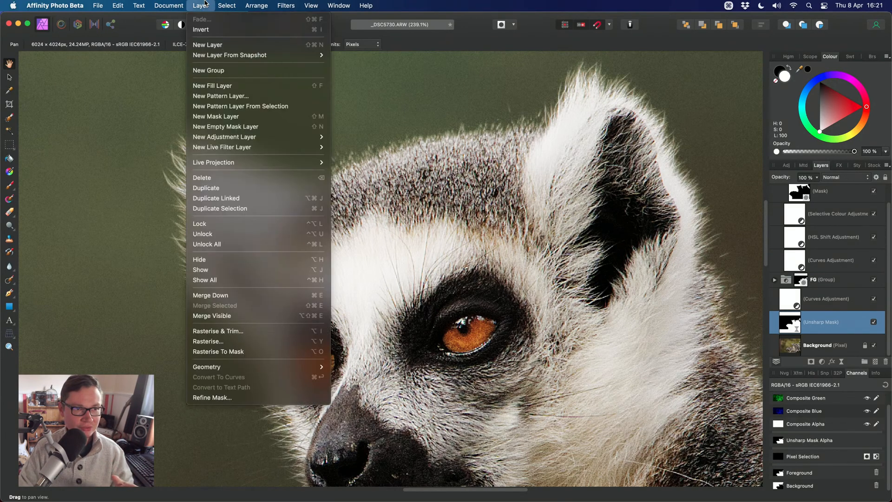
pyautogui.moveTo(320, 146)
pyautogui.moveTo(381, 177)
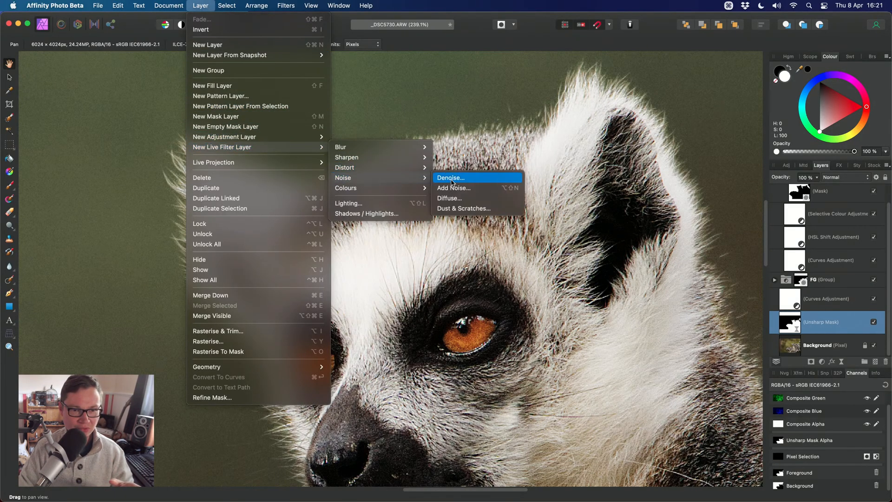
pyautogui.click(472, 181)
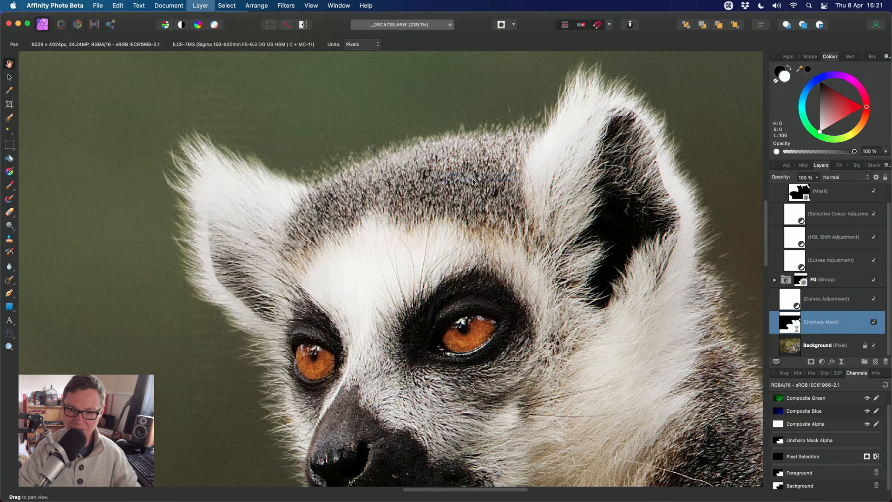
# - Set the Denoise filter's luminance to 49% while viewing the blurred backdrop
pyautogui.scroll(10, 473, 181)
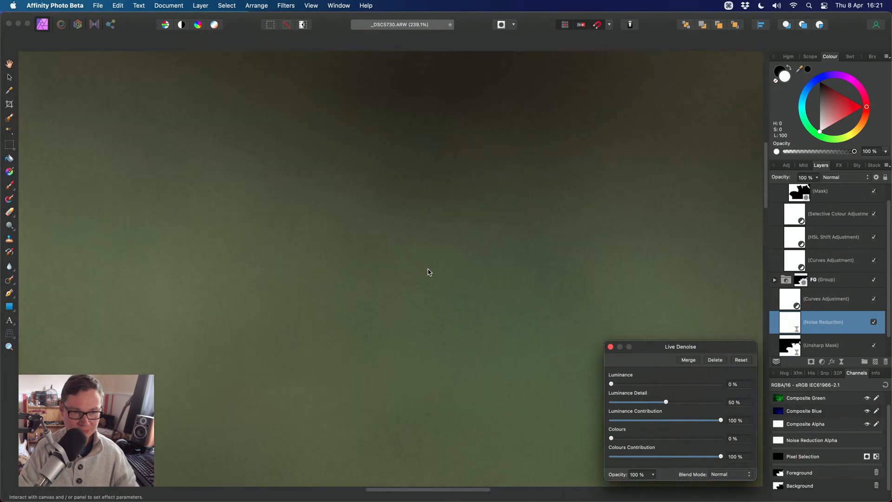
pyautogui.press('alt')
pyautogui.click(650, 385)
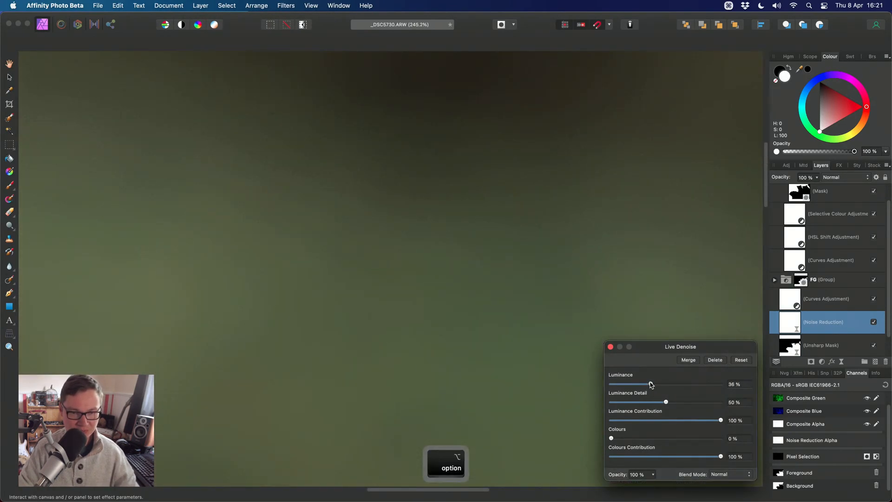
pyautogui.moveTo(650, 384)
pyautogui.mouseDown()
pyautogui.moveTo(620, 385)
pyautogui.moveTo(665, 385)
pyautogui.mouseUp()
pyautogui.moveTo(668, 351); pyautogui.dragTo(556, 165)
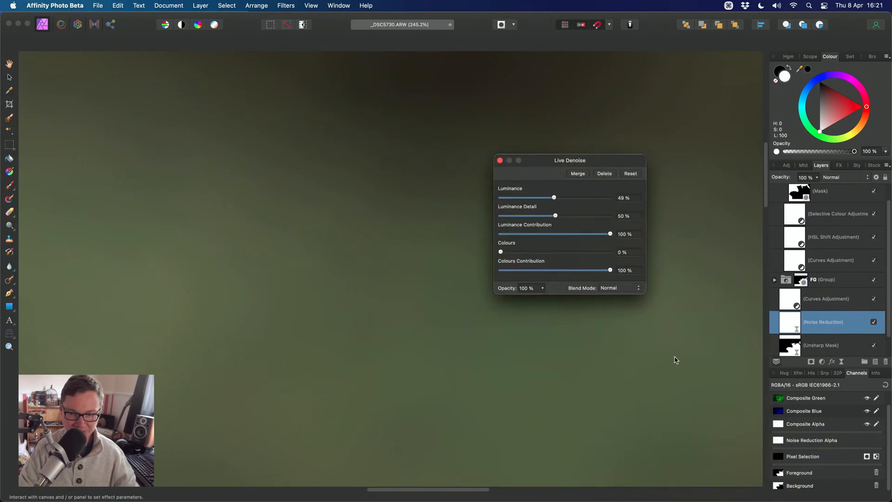
# - Load the saved Background channel into the Noise Reduction layer's alpha, and close the Denoise settings
pyautogui.rightClick(779, 485)
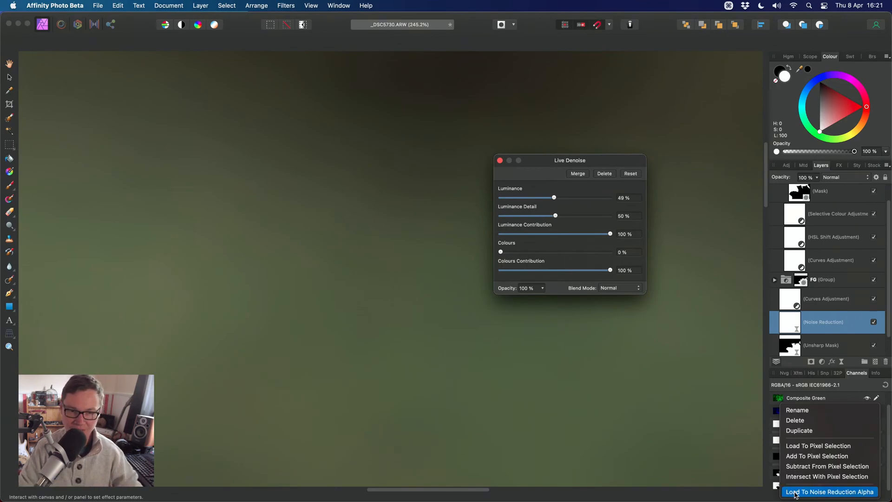
pyautogui.click(795, 492)
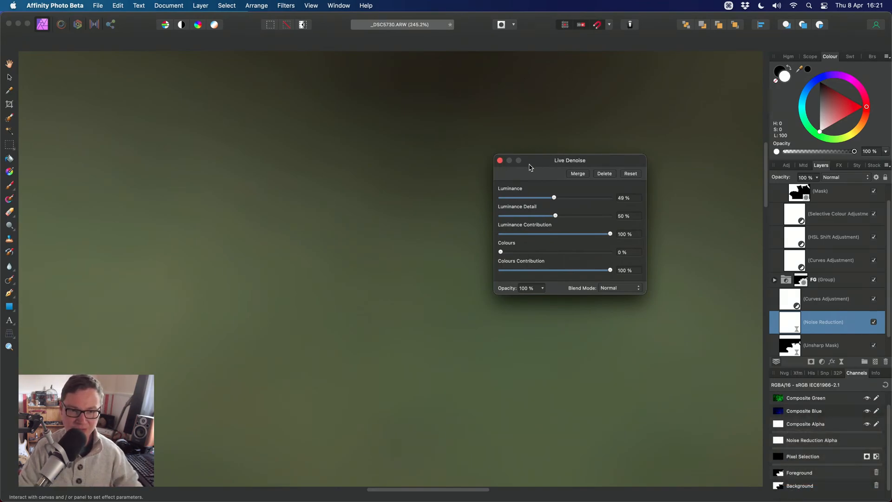
pyautogui.click(500, 160)
# - Examine the denoised backdrop and the sharpened fur and eyes of the main lemur up close
pyautogui.scroll(-10, 482, 221)
pyautogui.hscroll(5, 488, 266)
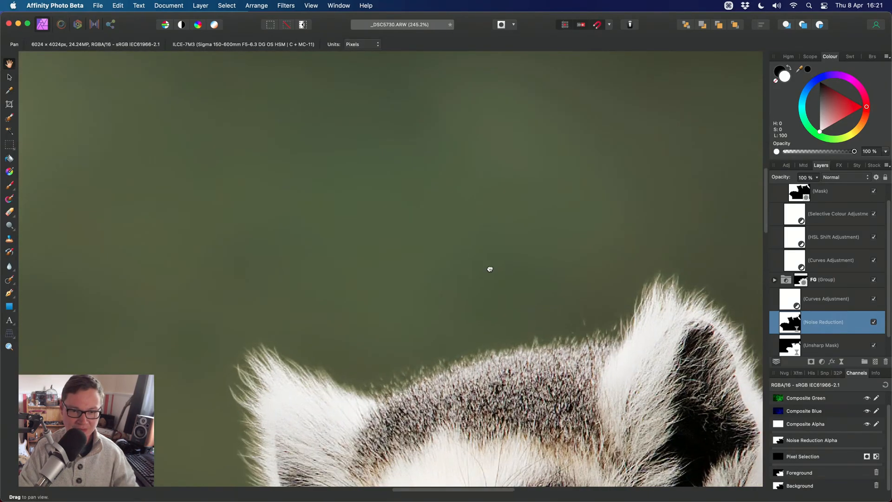
pyautogui.scroll(-5, 431, 249)
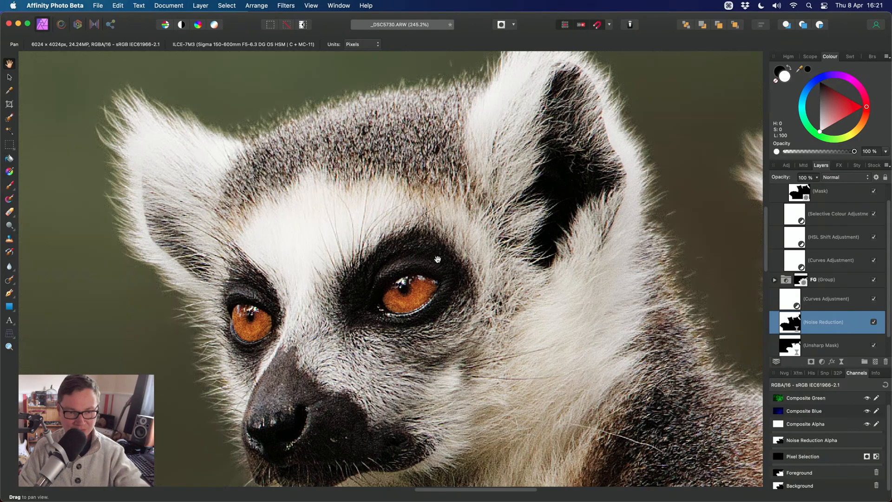
pyautogui.hscroll(-7, 428, 277)
pyautogui.scroll(-2, 493, 266)
pyautogui.hscroll(-2, 493, 266)
pyautogui.scroll(1, 493, 266)
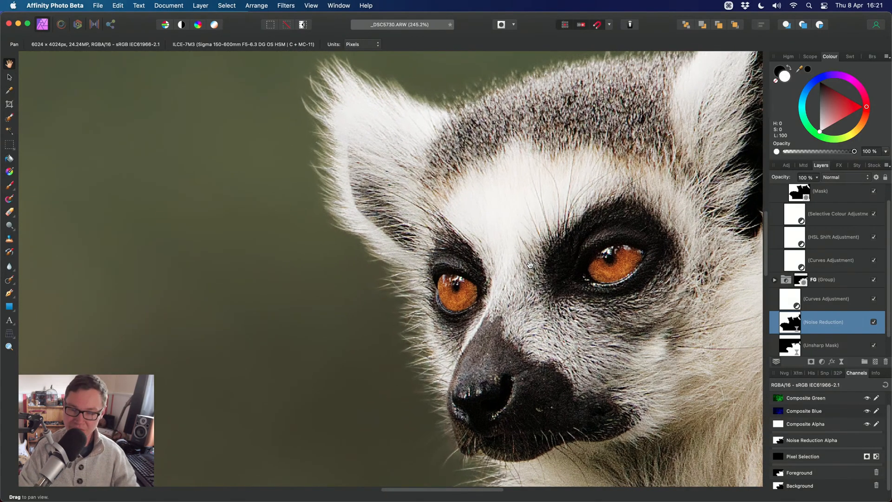
# - Compare the blurred backdrop above the main lemur with the Noise Reduction layer switched off and on
pyautogui.press('super+0')
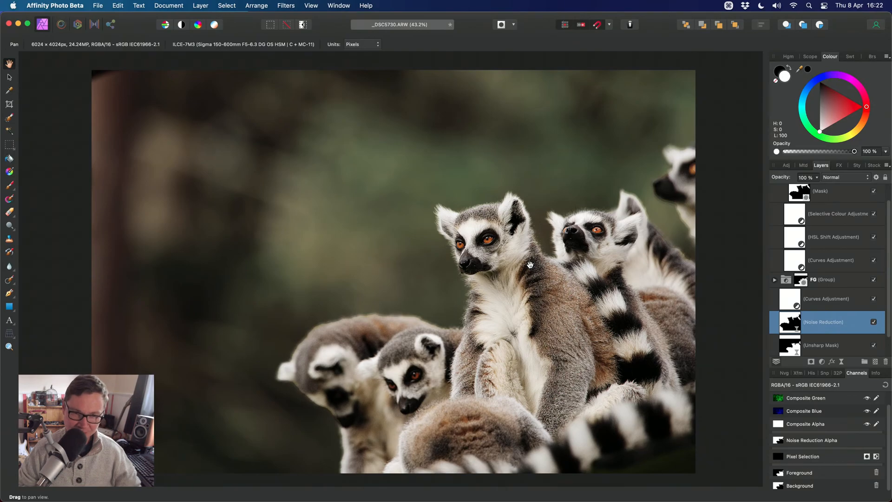
pyautogui.press('super+2')
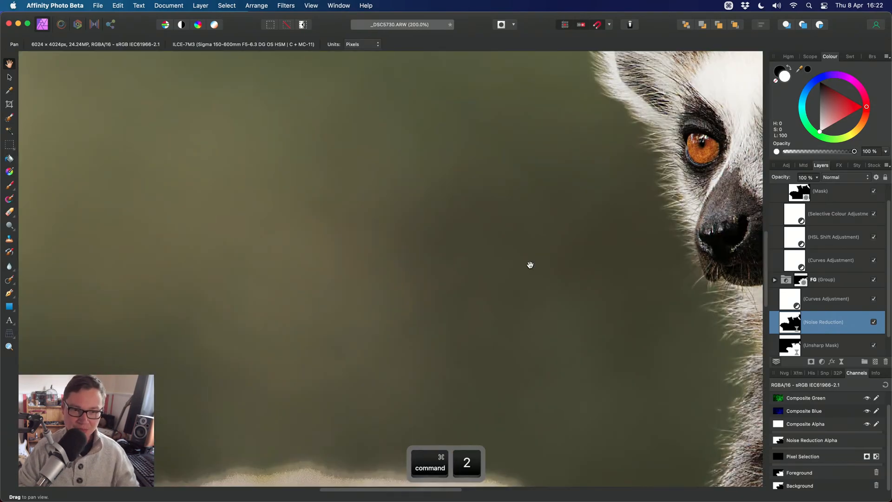
pyautogui.scroll(5, 399, 220)
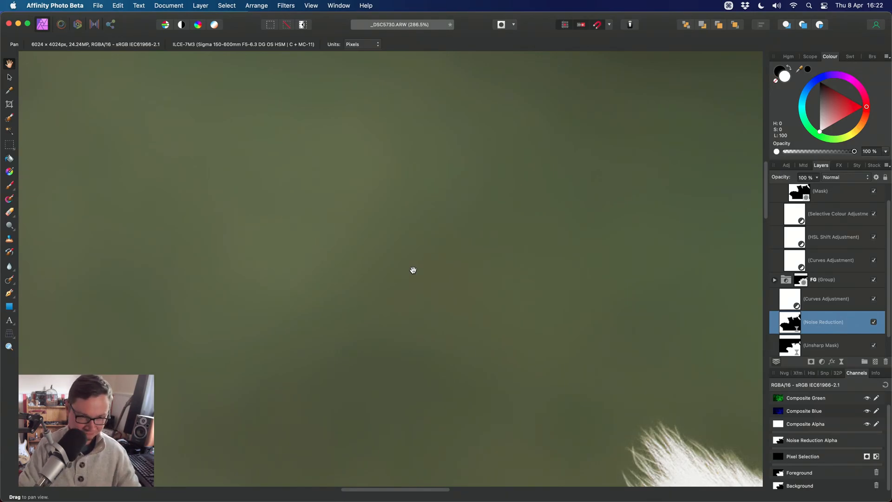
pyautogui.moveTo(413, 270); pyautogui.dragTo(420, 299)
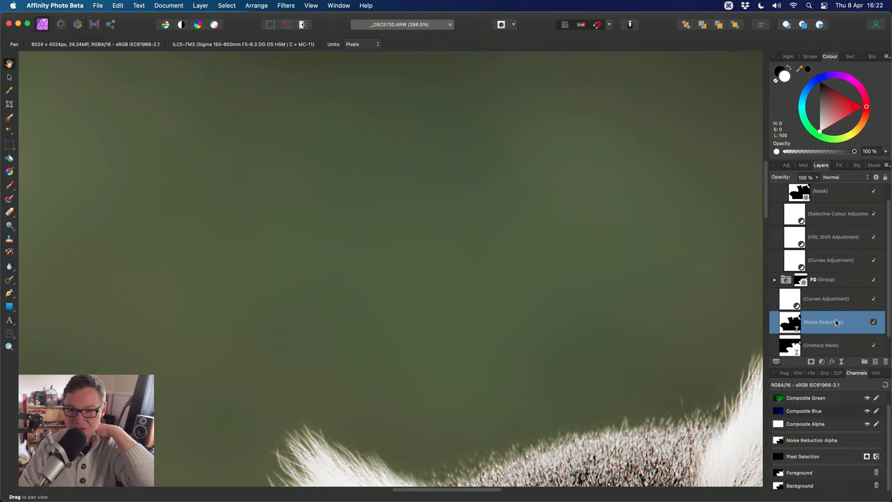
pyautogui.scroll(-1, 837, 322)
pyautogui.click(873, 300)
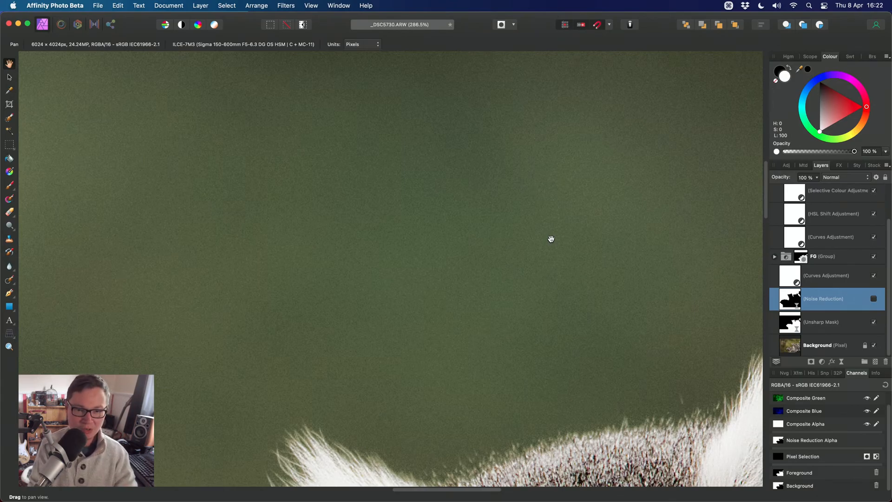
pyautogui.moveTo(550, 239); pyautogui.dragTo(603, 215)
pyautogui.click(875, 300)
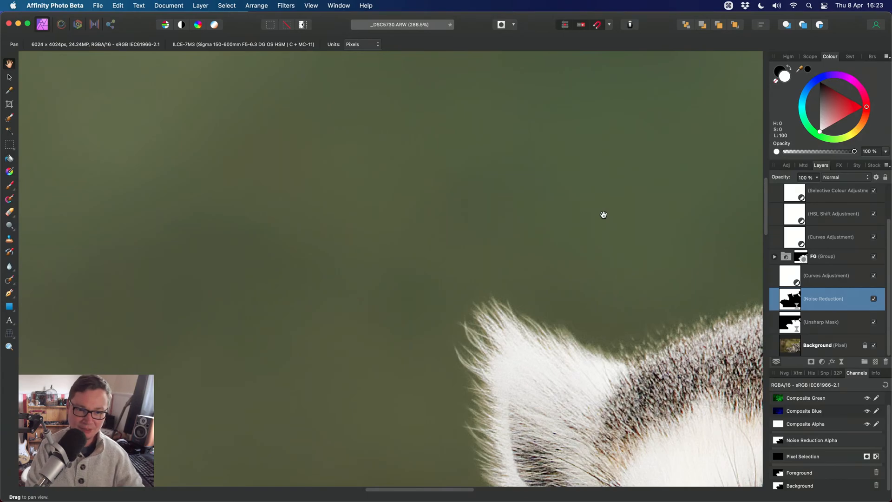
# - View the whole photo and collapse the BG group in the layer stack
pyautogui.press('super+0')
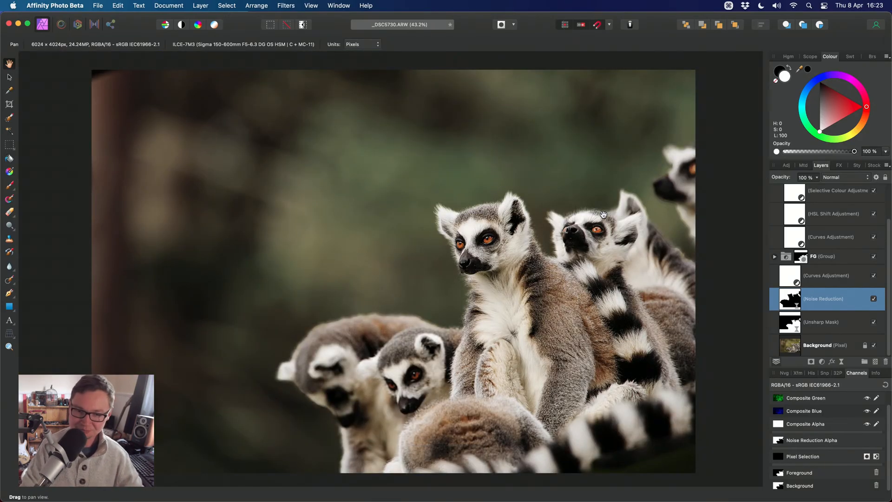
pyautogui.scroll(1, 841, 320)
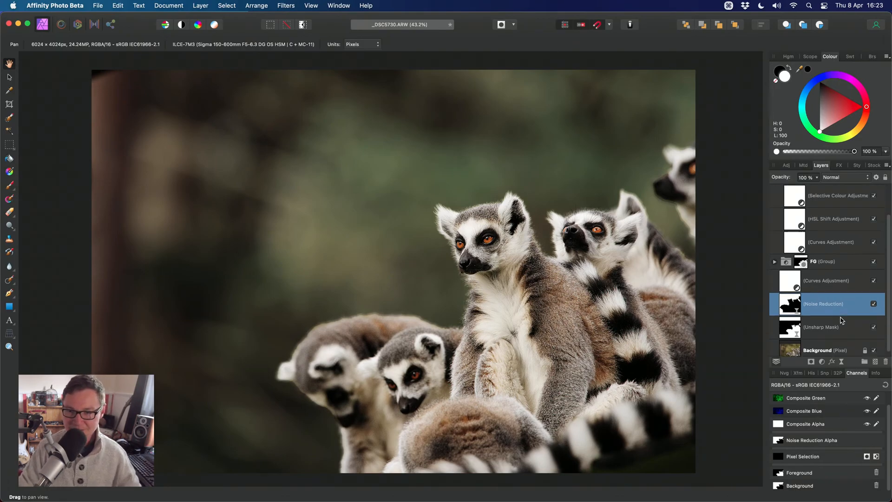
pyautogui.scroll(5, 842, 321)
pyautogui.click(774, 191)
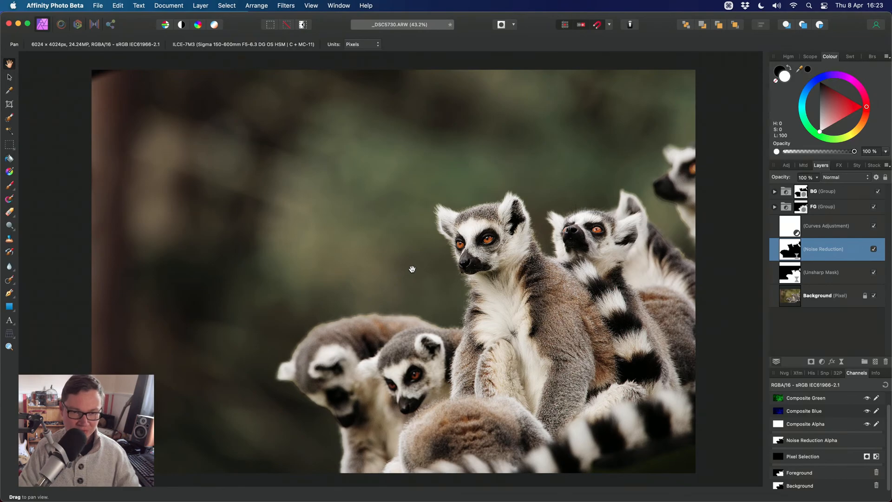
# - Crop the photo to 4267 × 3401 px, trimming the backdrop above and to the left of the lemurs
pyautogui.press('c')
pyautogui.moveTo(92, 69); pyautogui.dragTo(261, 130)
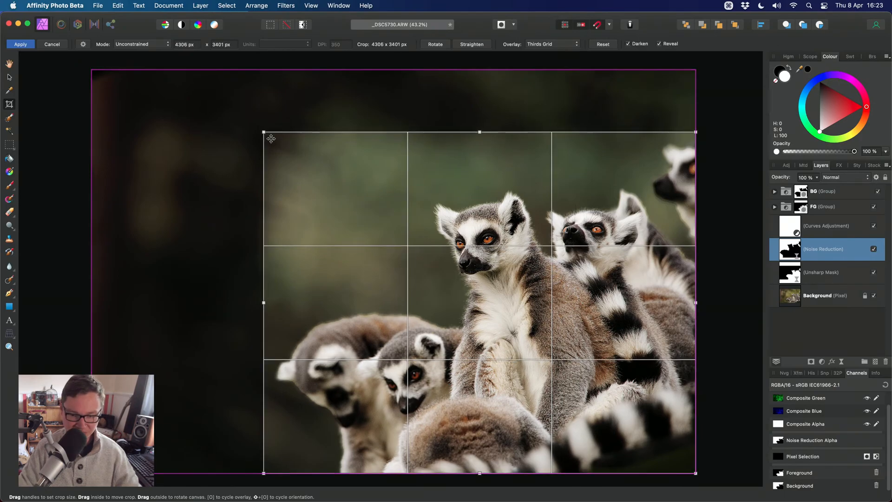
pyautogui.press('Return')
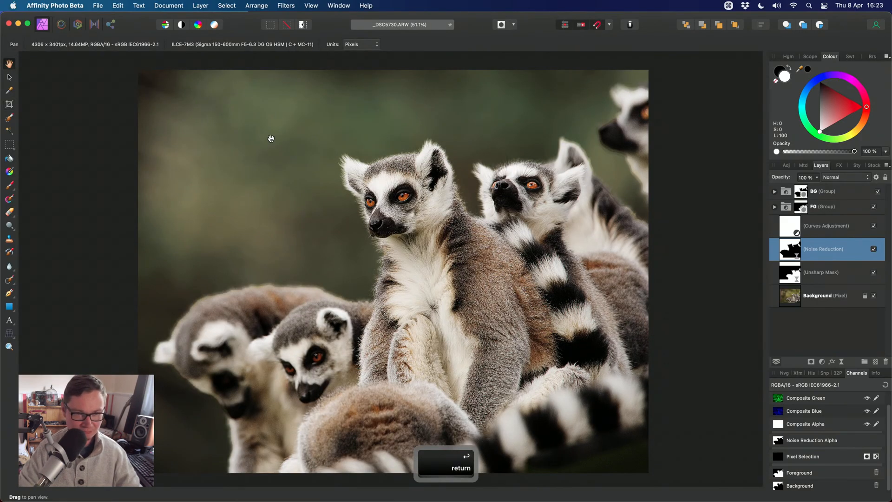
pyautogui.press('c')
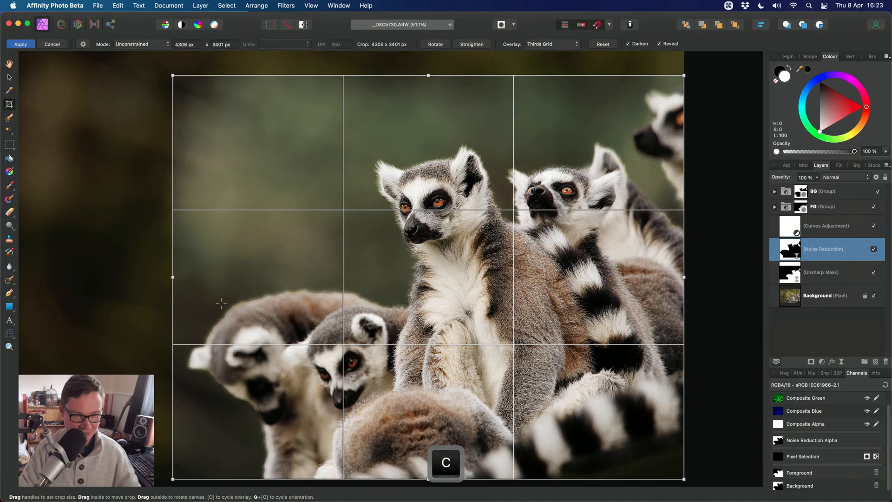
pyautogui.moveTo(179, 277); pyautogui.dragTo(185, 276)
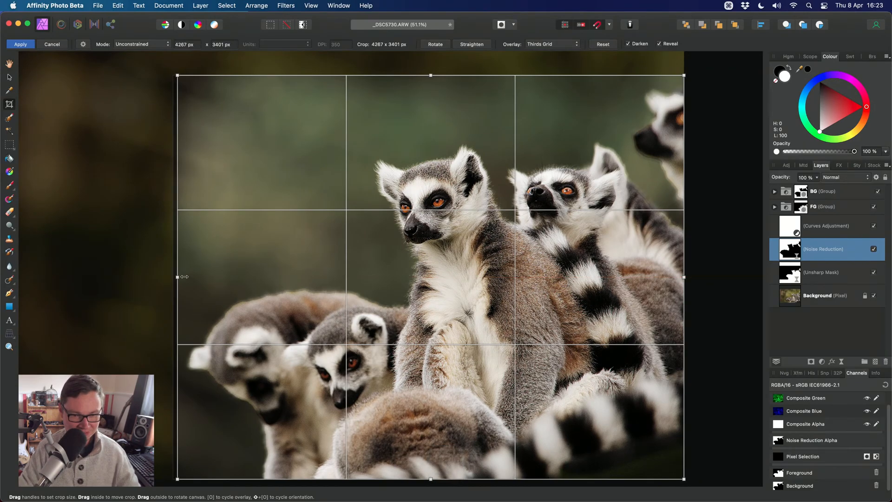
pyautogui.press('Return')
pyautogui.press('super+1')
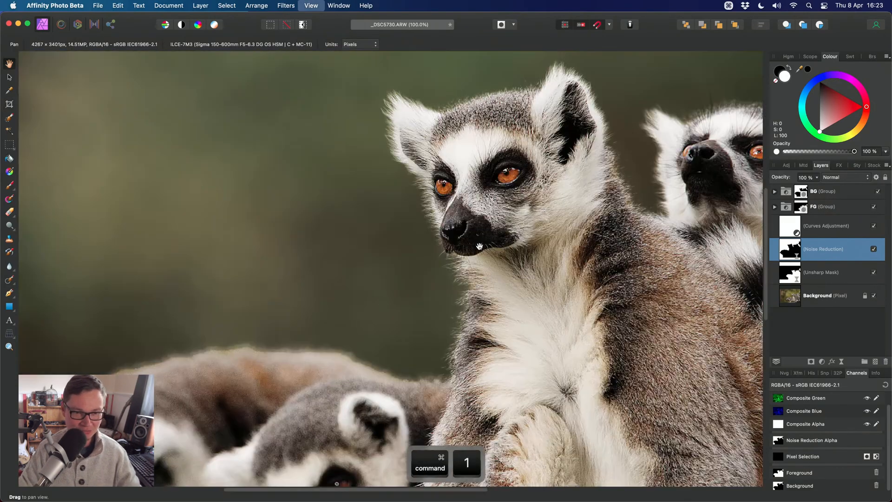
pyautogui.moveTo(479, 247); pyautogui.dragTo(471, 274)
pyautogui.press('super+0')
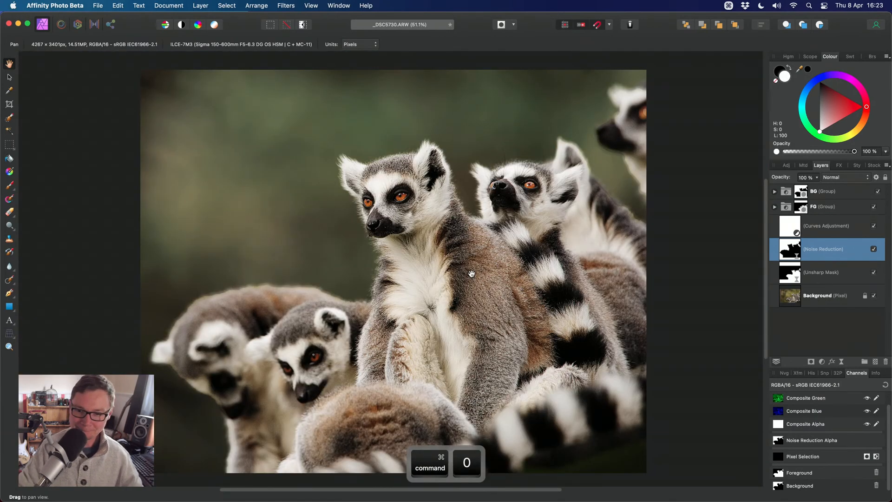
pyautogui.scroll(-3, 462, 299)
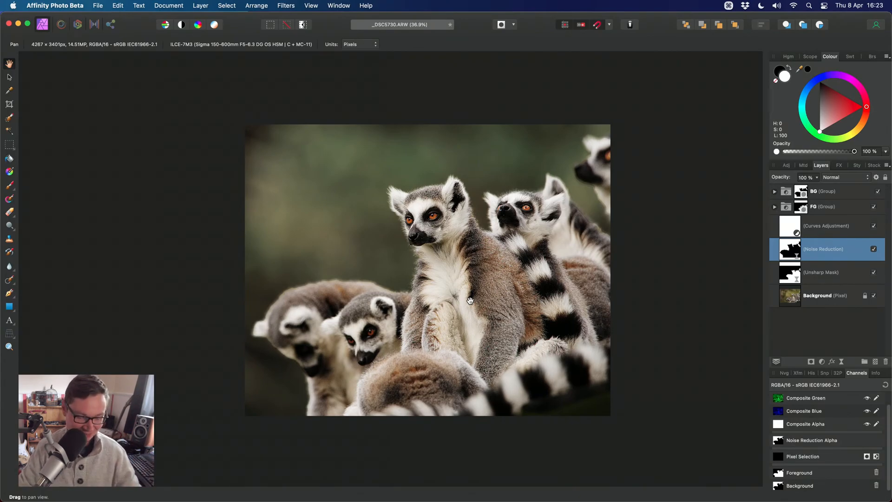
# - Save the document as _DSC5730.afphoto in a new folder named Edited inside the Live folder
pyautogui.press('super+s')
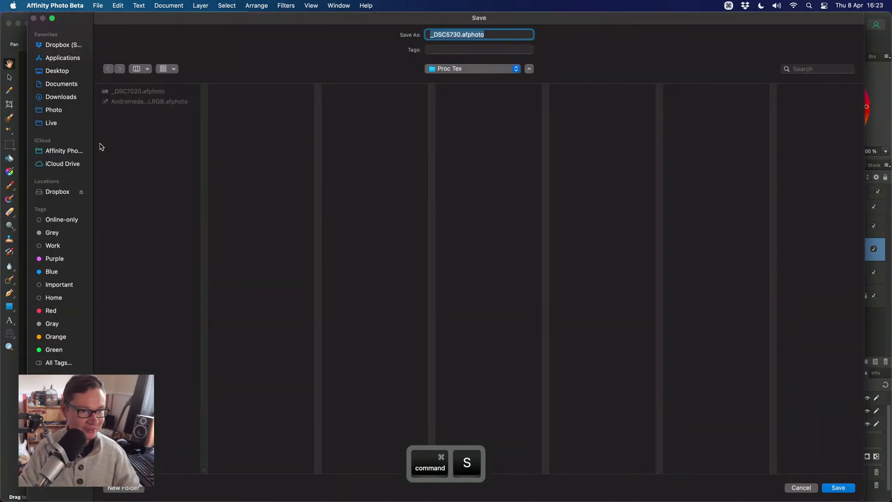
pyautogui.click(65, 122)
pyautogui.click(135, 487)
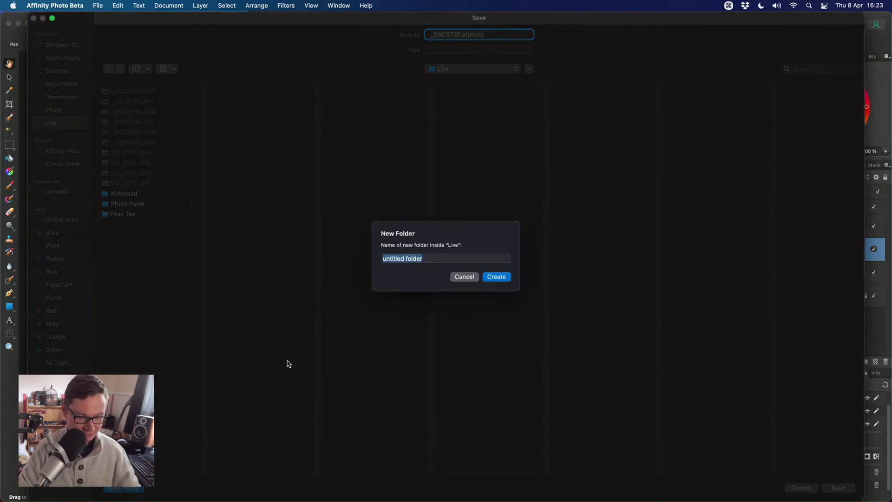
pyautogui.write('Edited')
pyautogui.press('Return')
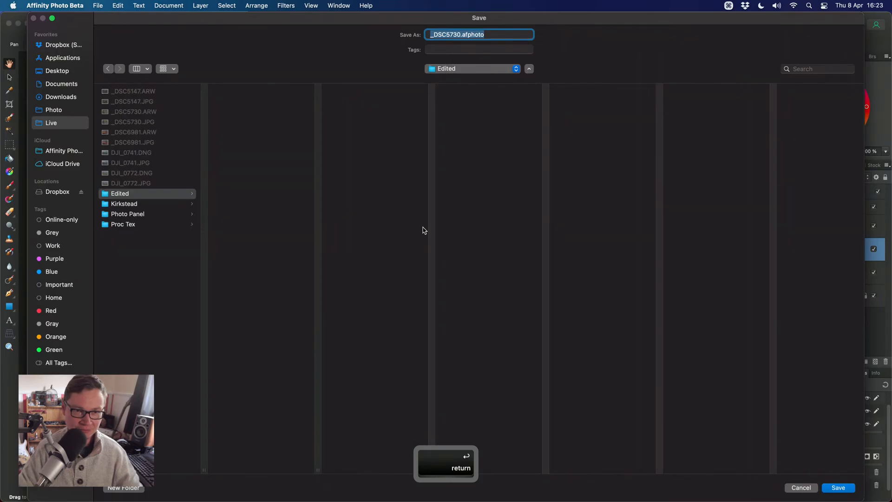
pyautogui.press('Return')
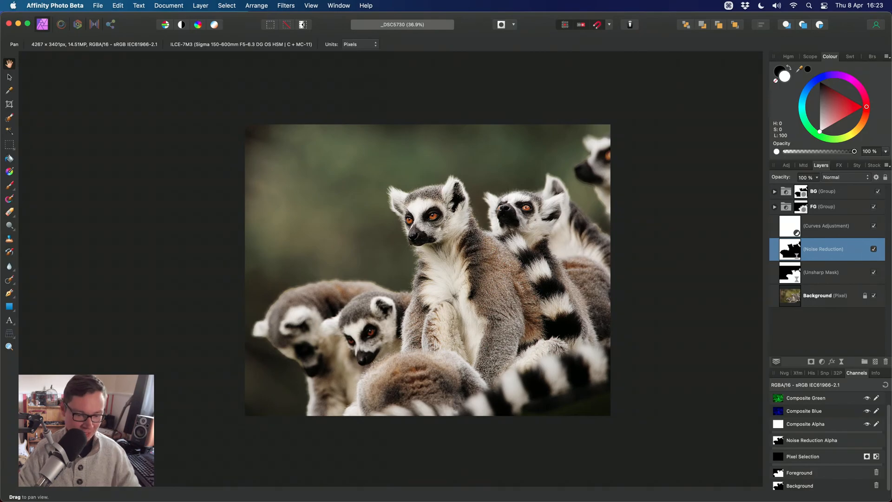
# - Close the lemur document, switch to Finder and enlarge the window showing the Live folder
pyautogui.press('super+w')
pyautogui.press('super+Tab')
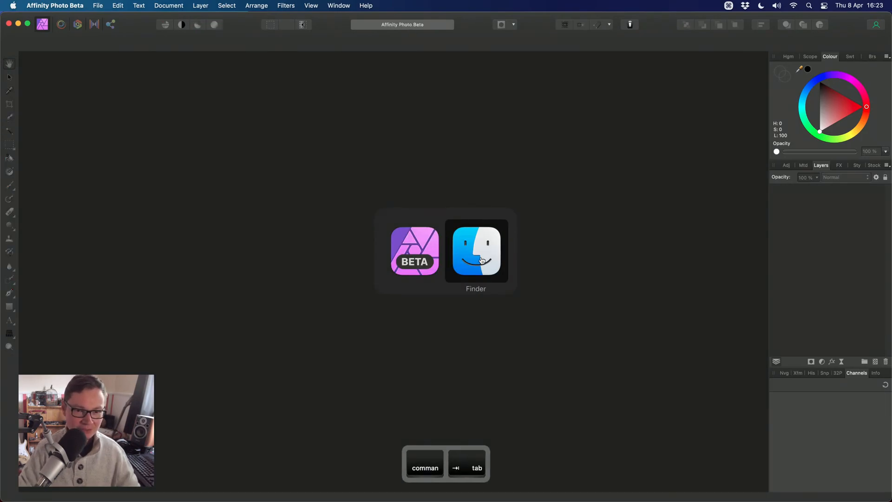
pyautogui.moveTo(353, 75); pyautogui.dragTo(338, 59)
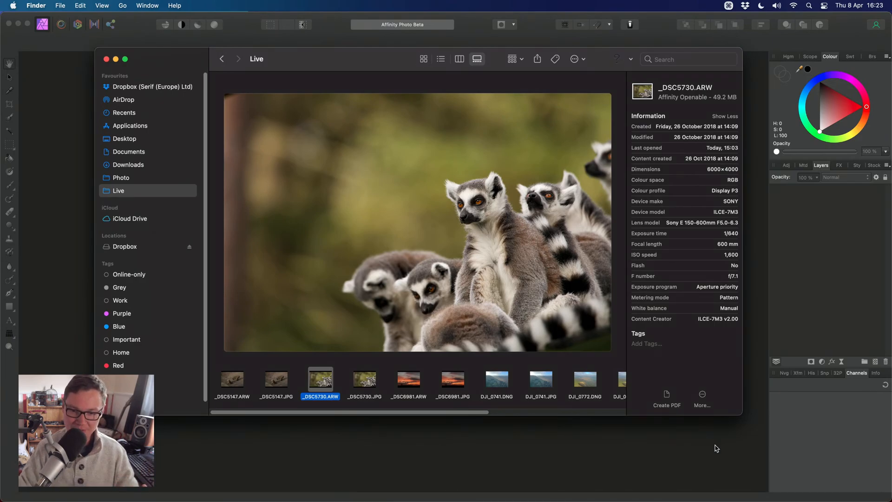
pyautogui.moveTo(742, 415); pyautogui.dragTo(789, 449)
pyautogui.hscroll(3, 487, 427)
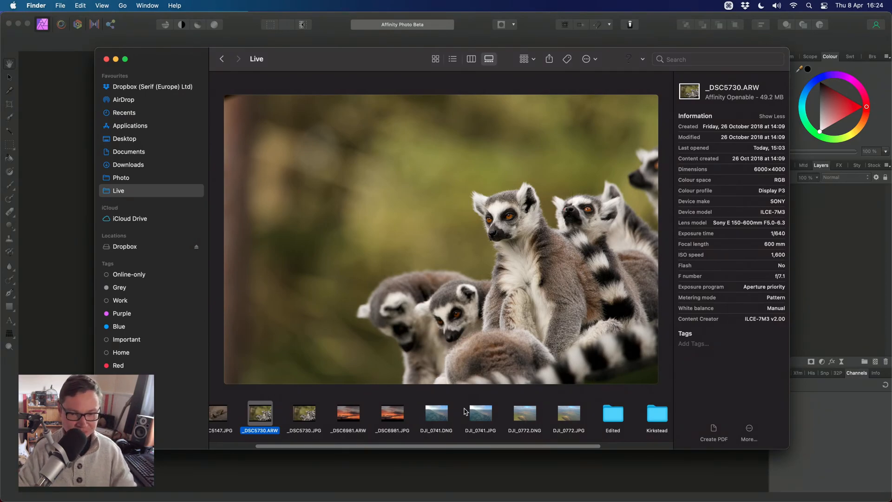
# - Open the sunset RAW file _DSC6981.ARW from the Live folder in Affinity Photo and fit it to the view
pyautogui.click(396, 412)
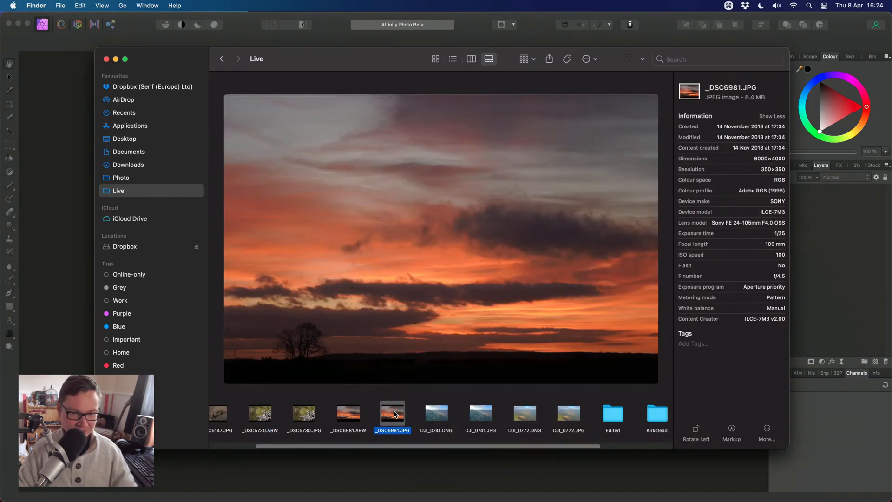
pyautogui.click(347, 414)
pyautogui.press('super+Tab')
pyautogui.moveTo(346, 415); pyautogui.dragTo(398, 229)
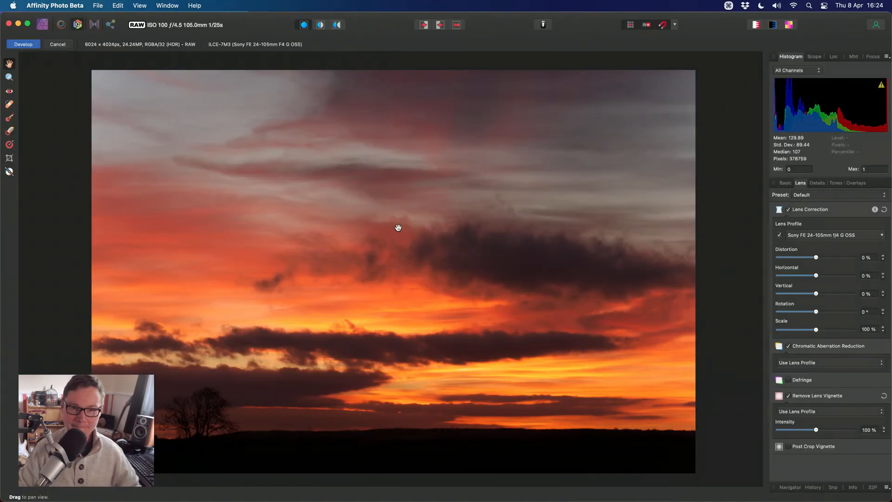
pyautogui.press('super+0')
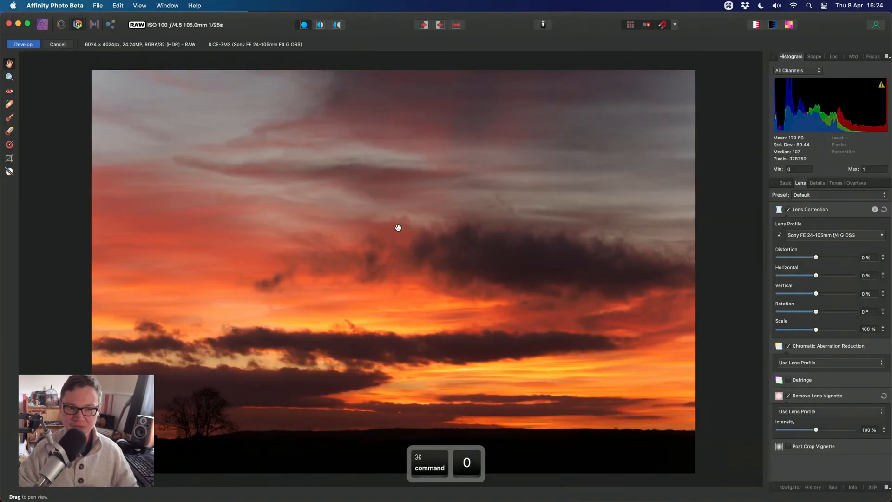
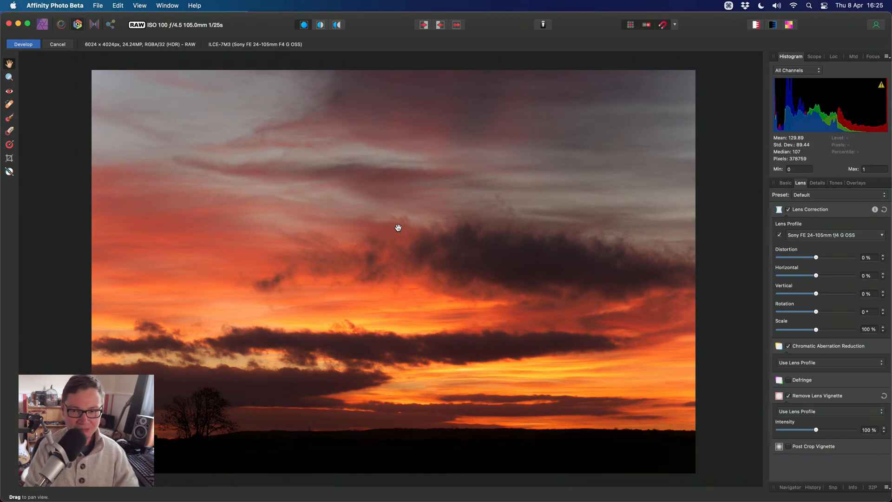
# - Enable a custom output profile for the RAW development and set it to ROMM RGB: ISO 22028-2:2013
pyautogui.click(785, 183)
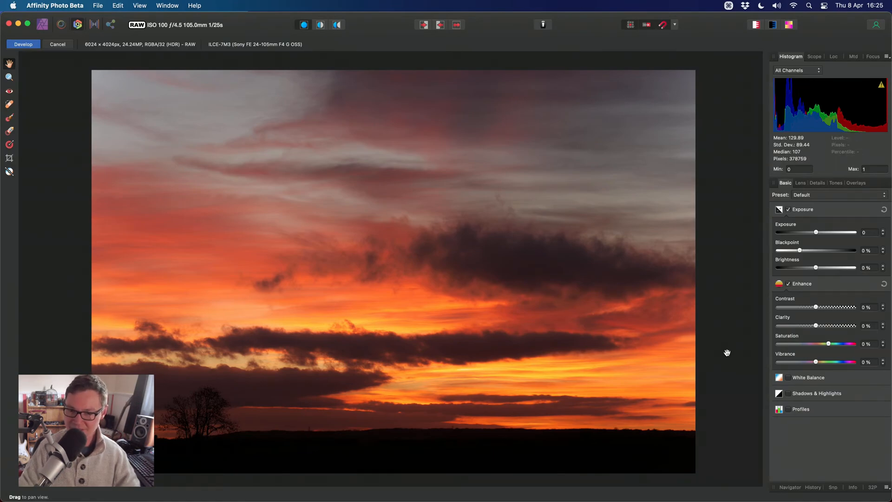
pyautogui.click(800, 410)
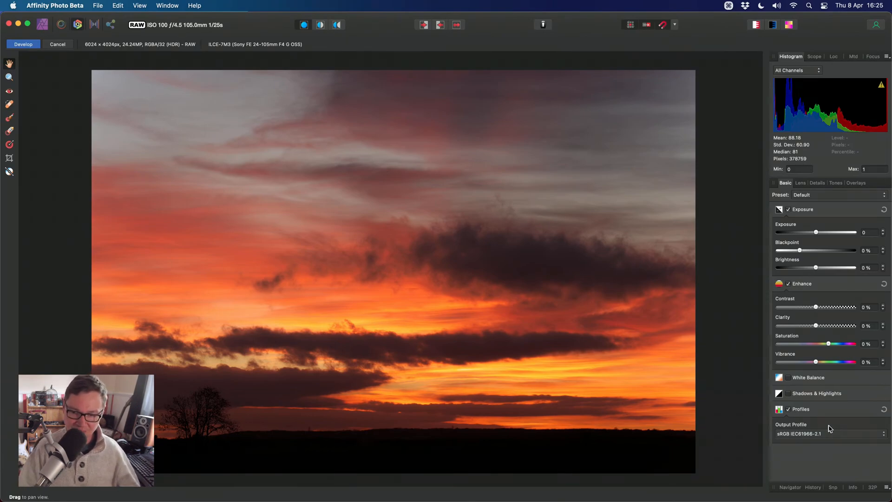
pyautogui.click(829, 433)
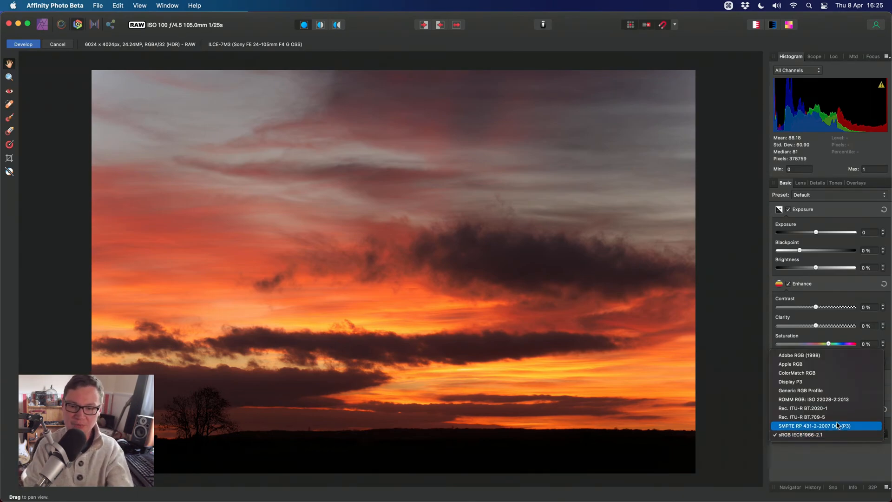
pyautogui.click(854, 402)
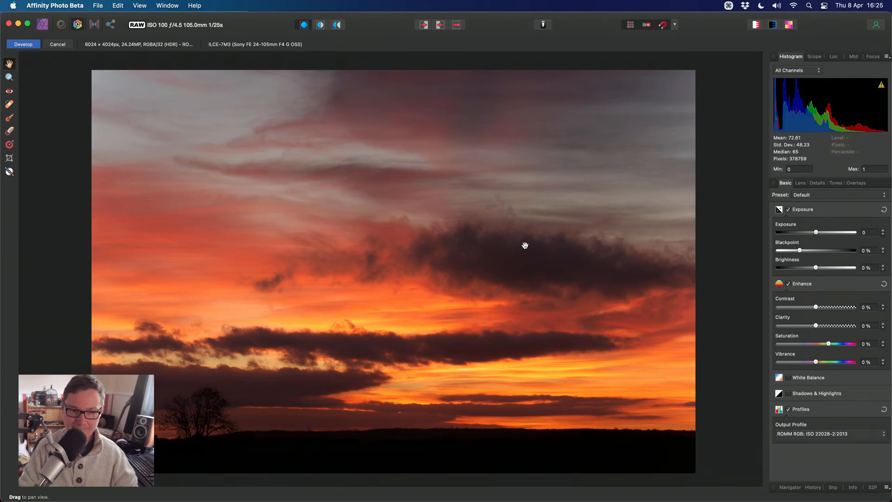
# - Enable Shadows & Highlights for the sunset and lower the highlights to -50%, checking the bright clouds up close
pyautogui.moveTo(517, 245); pyautogui.dragTo(532, 248)
pyautogui.scroll(2, 478, 251)
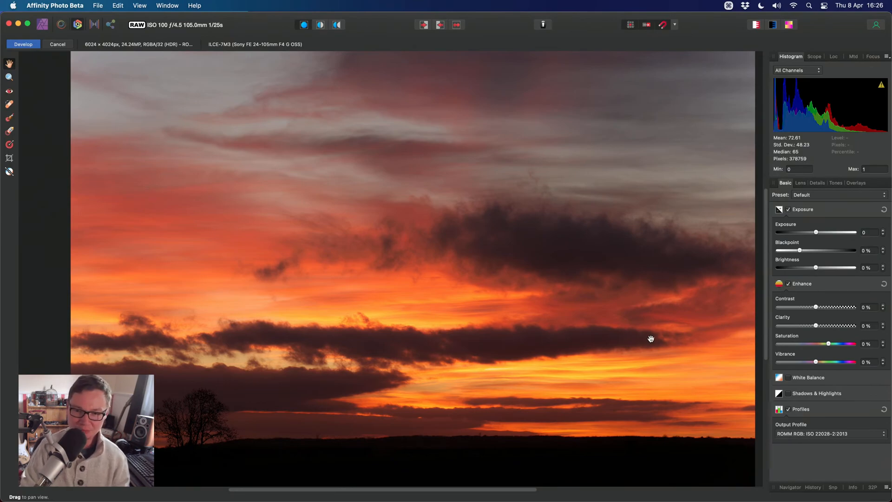
pyautogui.click(811, 394)
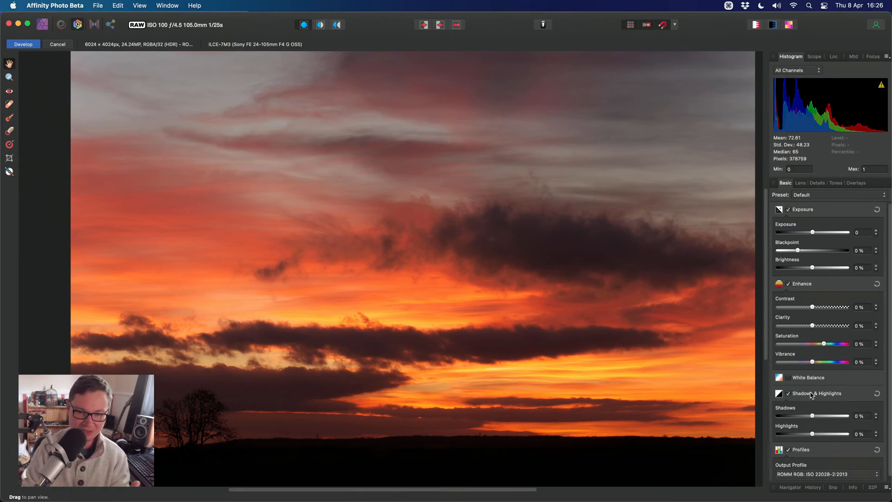
pyautogui.moveTo(812, 433)
pyautogui.mouseDown()
pyautogui.moveTo(784, 433)
pyautogui.moveTo(795, 433)
pyautogui.mouseUp()
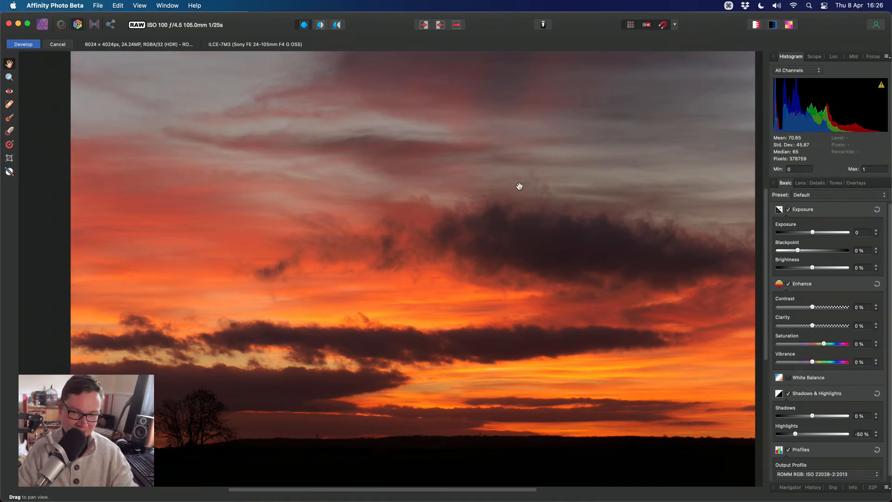
pyautogui.scroll(3, 518, 186)
pyautogui.scroll(4, 464, 332)
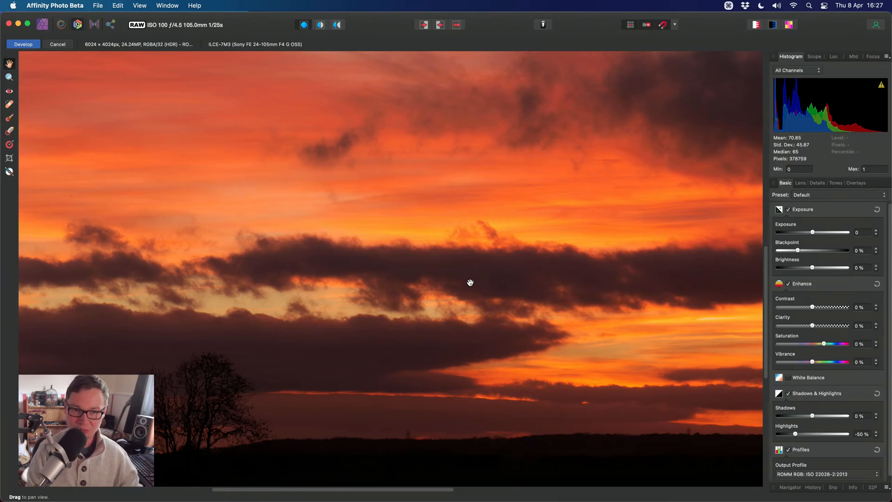
# - Lower the blackpoint to -2%, develop the sunset RAW photo and fit the developed image to the view
pyautogui.press('super+0')
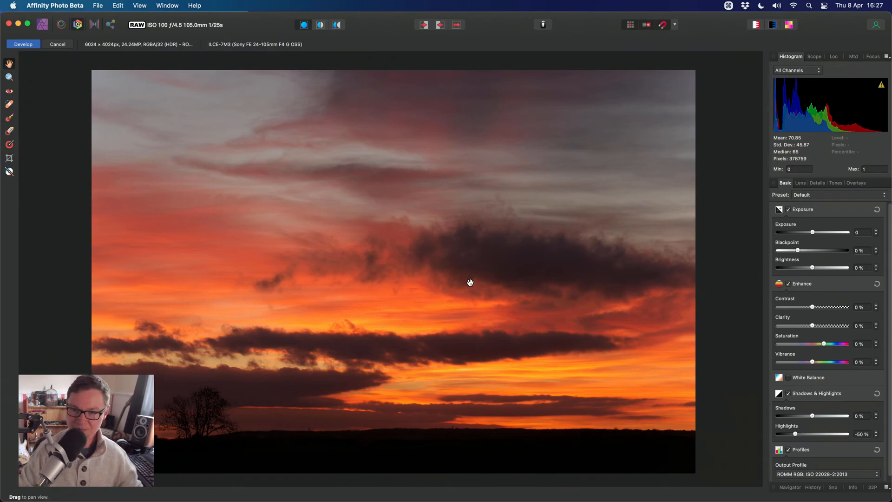
pyautogui.moveTo(797, 251); pyautogui.dragTo(794, 252)
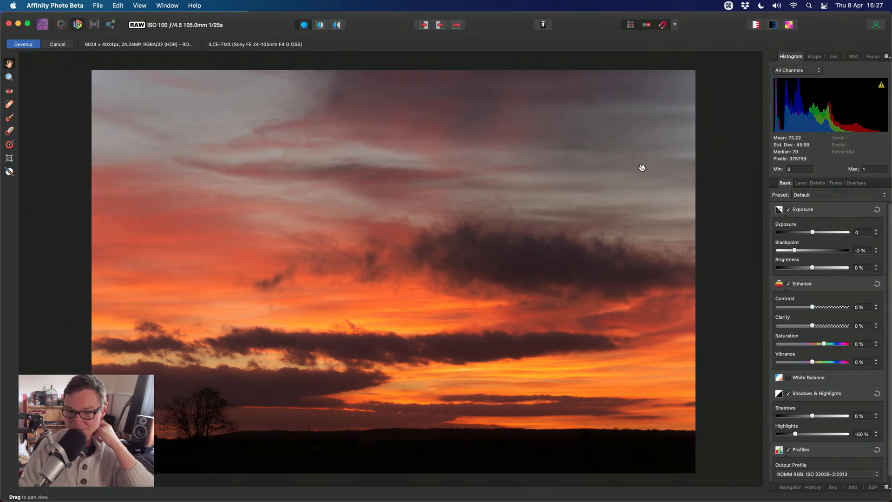
pyautogui.moveTo(426, 253); pyautogui.dragTo(441, 252)
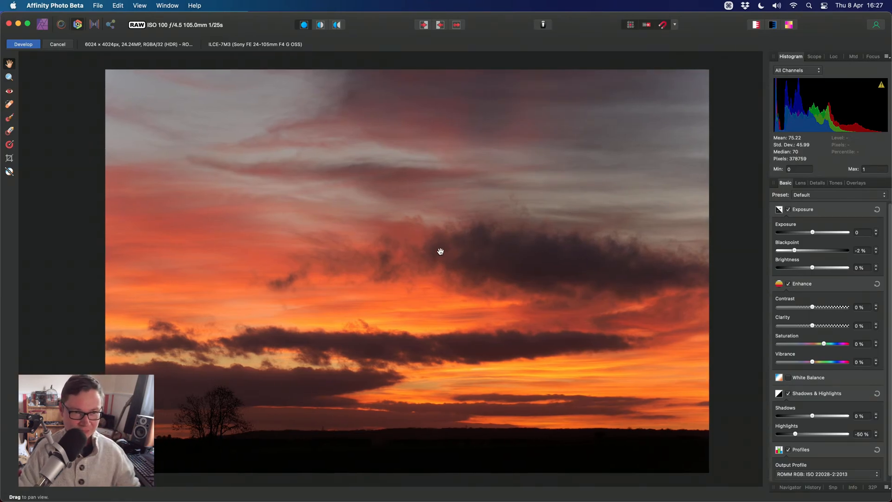
pyautogui.click(36, 45)
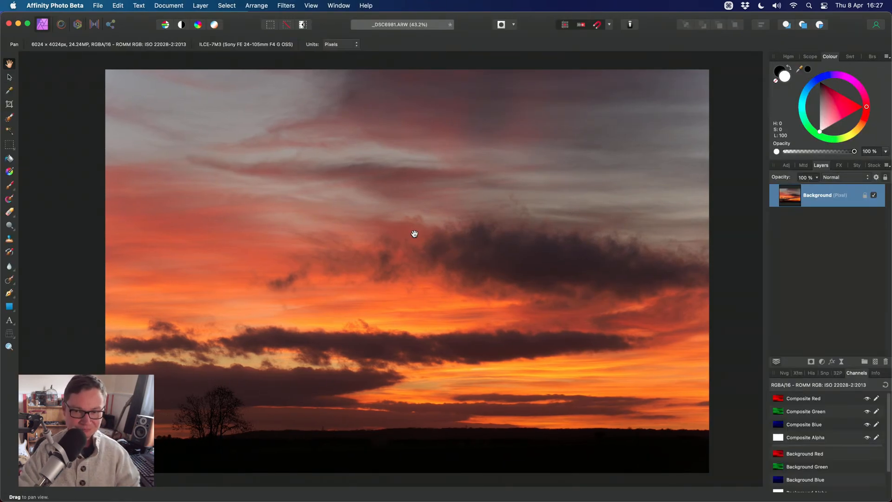
pyautogui.press('super+0')
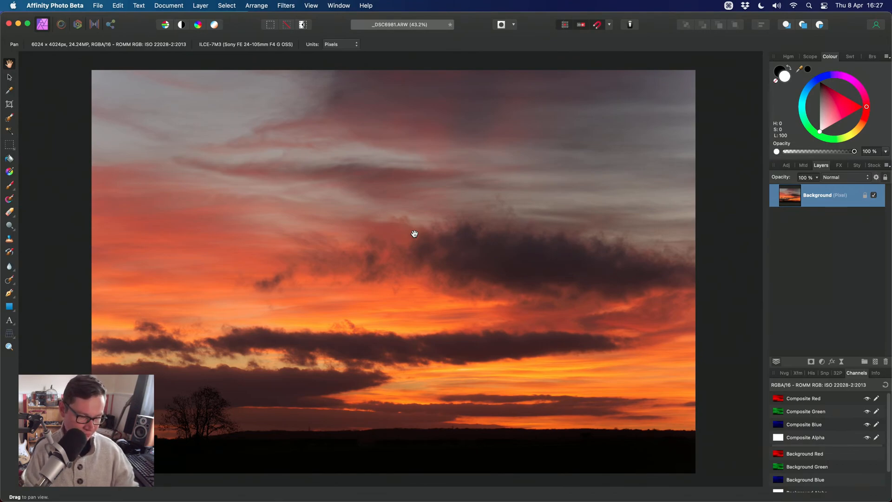
# - Add a Curves adjustment and shape a gentle S-curve, pulling down the shadows and lifting the upper tones at about X 0.601, Y 0.634
pyautogui.press('super+m')
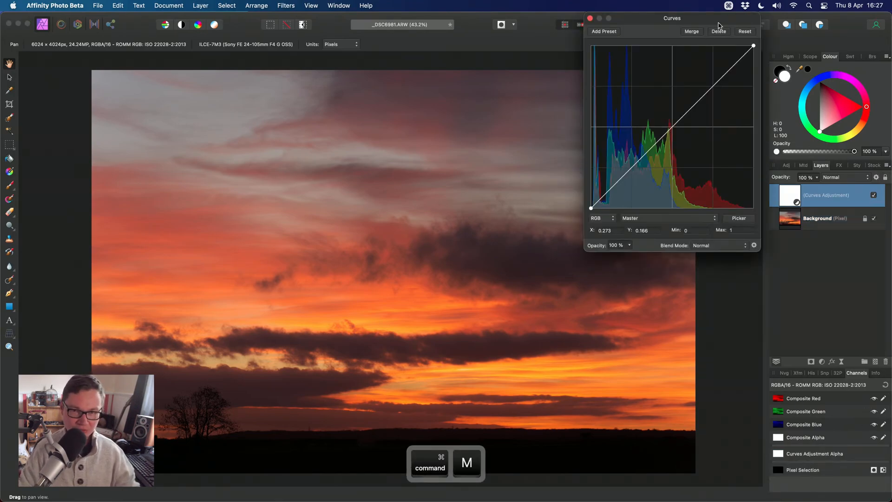
pyautogui.moveTo(686, 14); pyautogui.dragTo(638, 59)
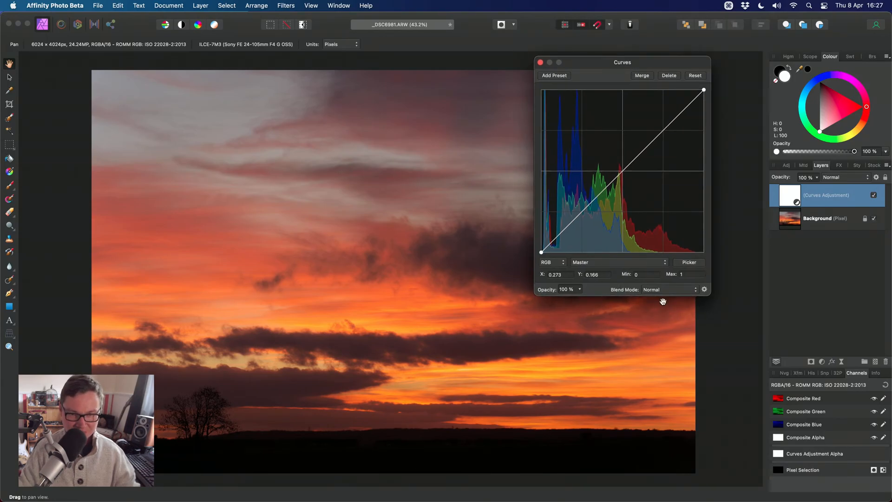
pyautogui.moveTo(556, 238); pyautogui.dragTo(556, 247)
pyautogui.moveTo(593, 224); pyautogui.dragTo(587, 214)
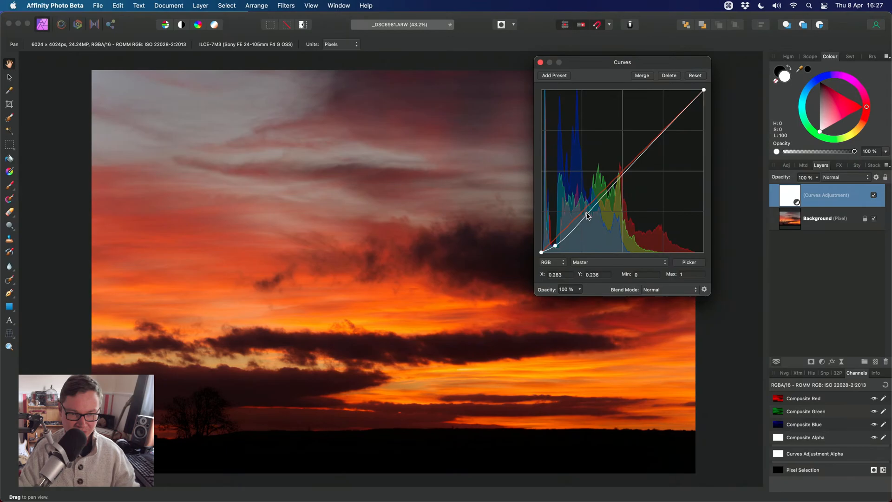
pyautogui.click(639, 151)
pyautogui.moveTo(639, 151); pyautogui.dragTo(639, 149)
# - Set the Curves adjustment's blend mode to Luminosity and inspect the clouds up close
pyautogui.click(672, 289)
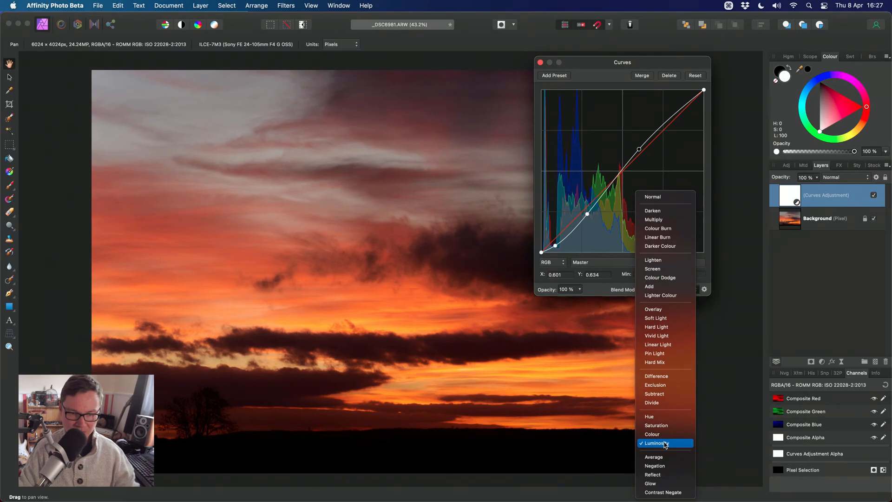
pyautogui.click(665, 444)
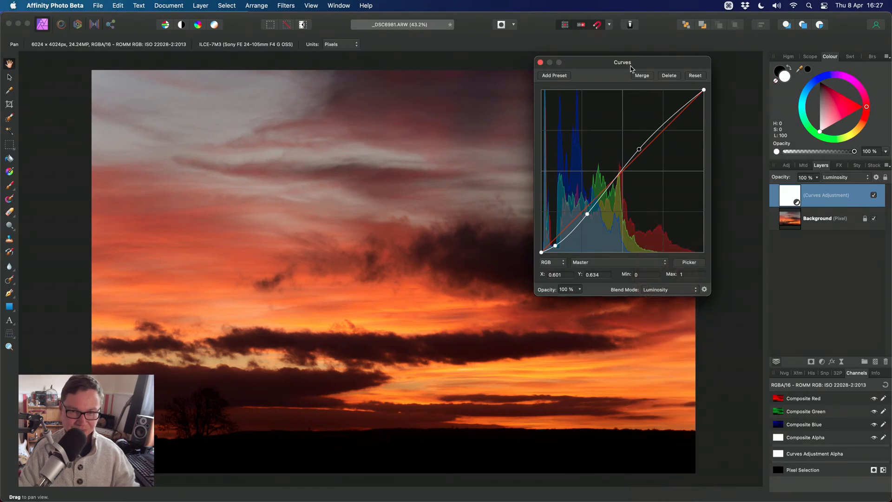
pyautogui.moveTo(623, 62); pyautogui.dragTo(637, 68)
pyautogui.moveTo(372, 314); pyautogui.dragTo(396, 296)
pyautogui.scroll(5, 360, 261)
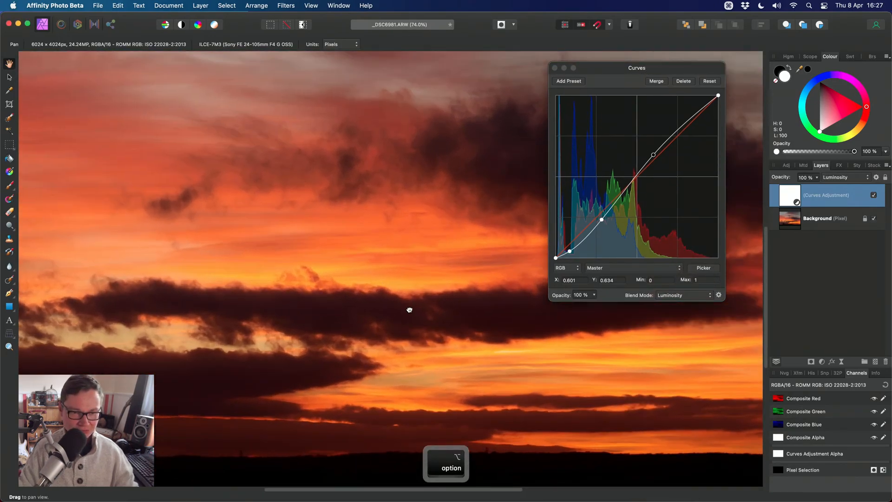
# - Compare the Normal and Luminosity blend modes on the clouds by undoing and redoing the blend mode change
pyautogui.press('super+z')
pyautogui.scroll(3, 415, 280)
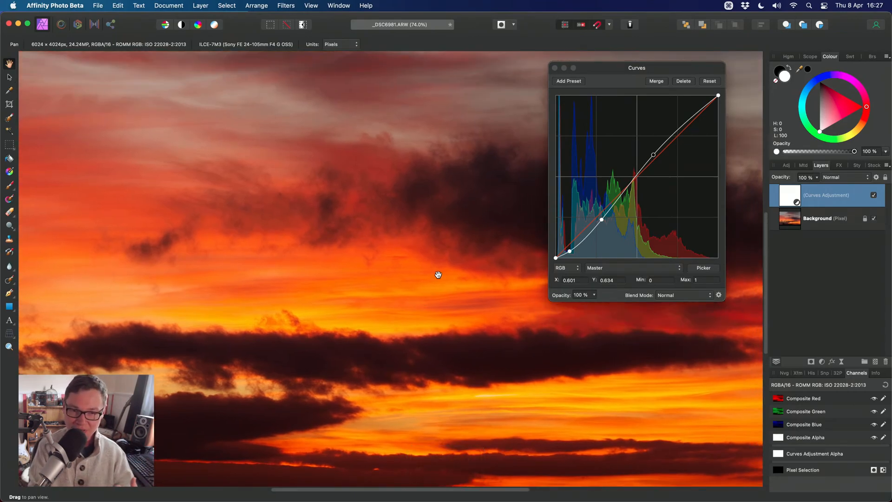
pyautogui.press('super+shift')
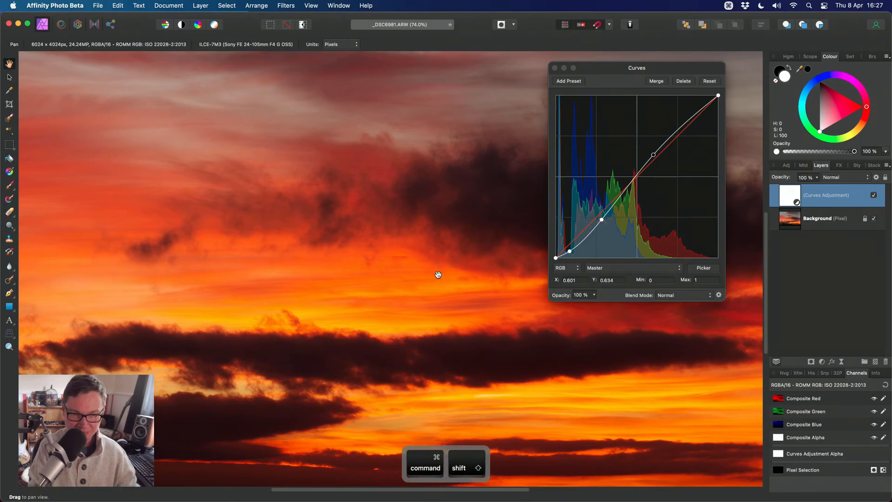
pyautogui.press('super+shift+z')
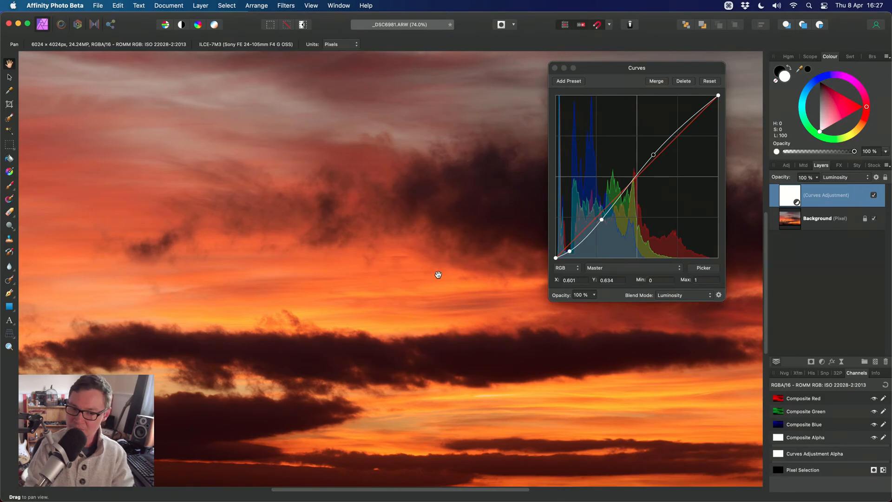
pyautogui.press('super+0')
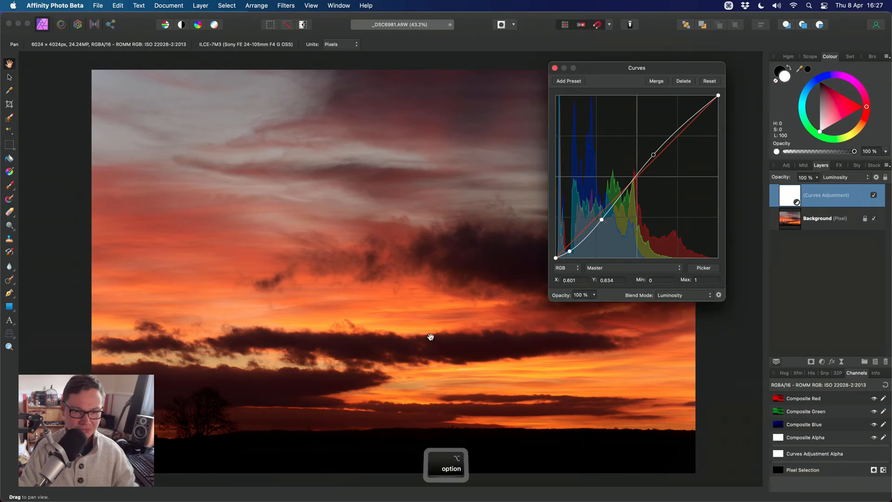
# - Steepen the Curves adjustment by raising the highlights, adding a midtone point and moving the lower point to about X 0.262, Y 0.227
pyautogui.scroll(3, 435, 334)
pyautogui.scroll(3, 440, 323)
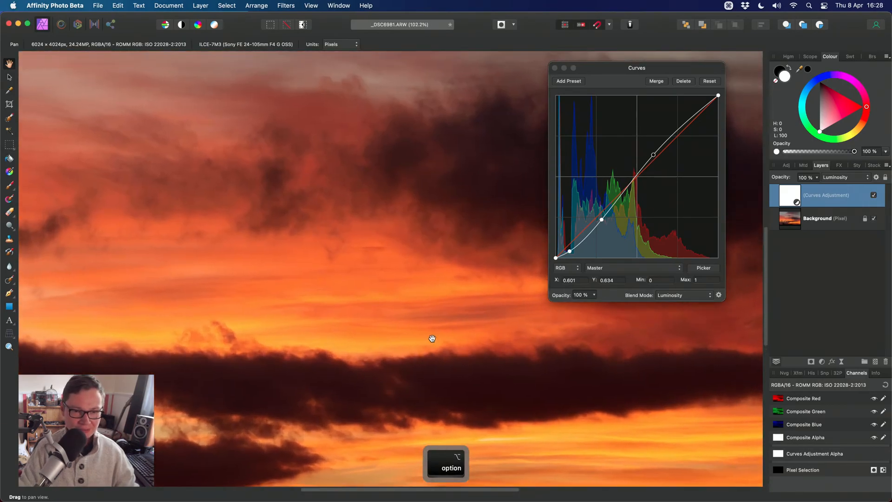
pyautogui.moveTo(654, 157); pyautogui.dragTo(628, 175)
pyautogui.click(602, 219)
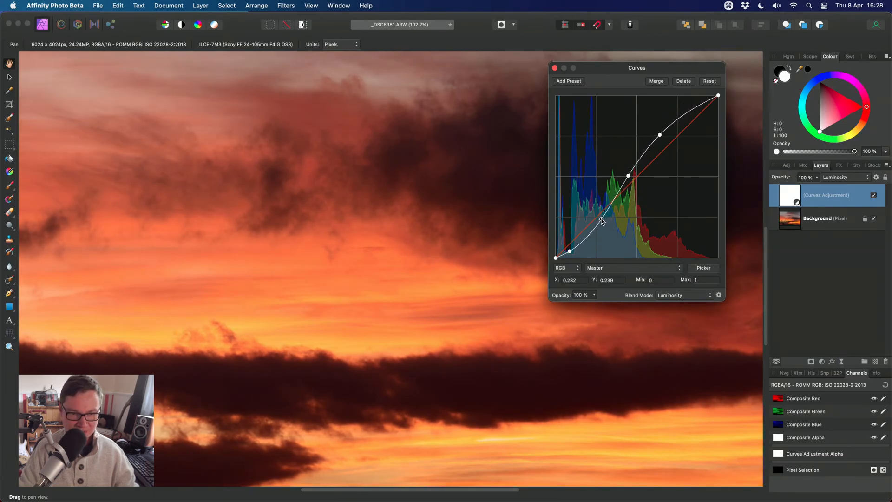
pyautogui.moveTo(602, 220); pyautogui.dragTo(598, 220)
pyautogui.scroll(-4, 398, 364)
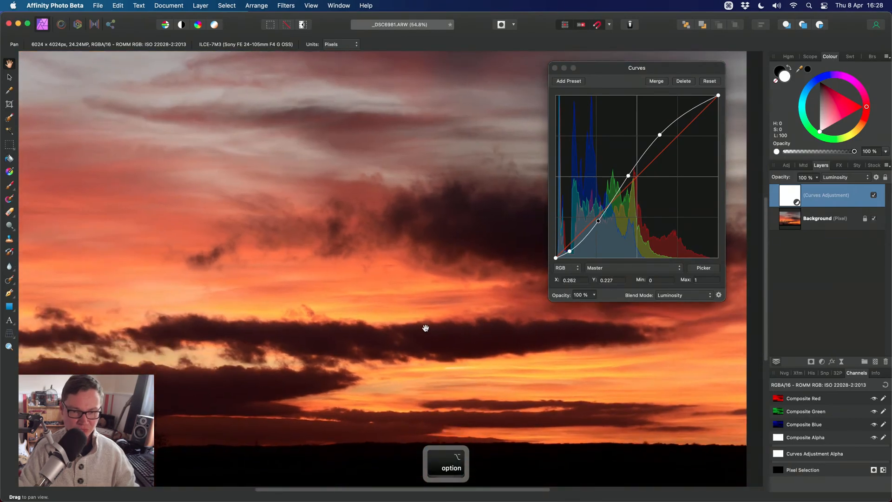
pyautogui.press('super+0')
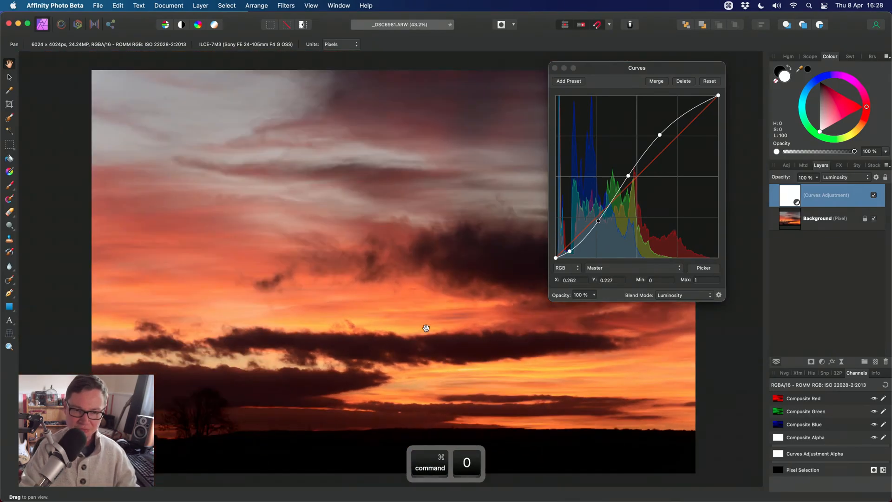
pyautogui.click(554, 69)
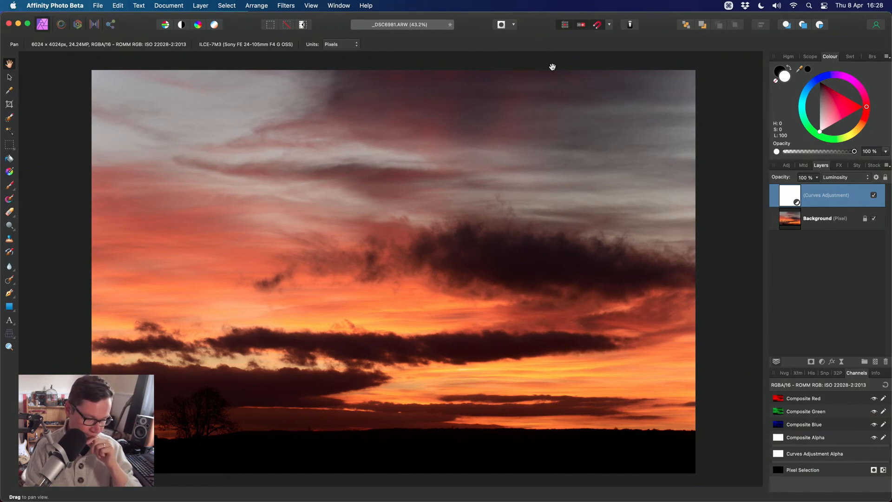
# - Add an HSL adjustment and set the reds to a 60% saturation shift and a 9% luminosity shift
pyautogui.press('super')
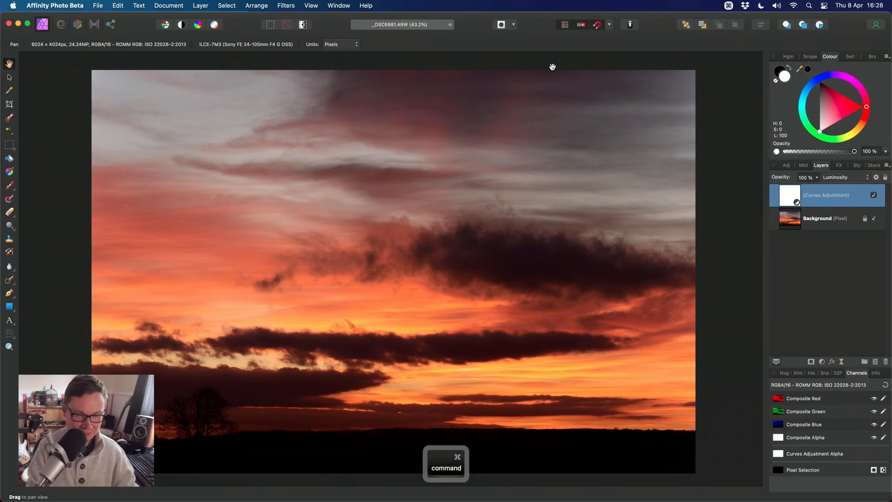
pyautogui.press('super+u')
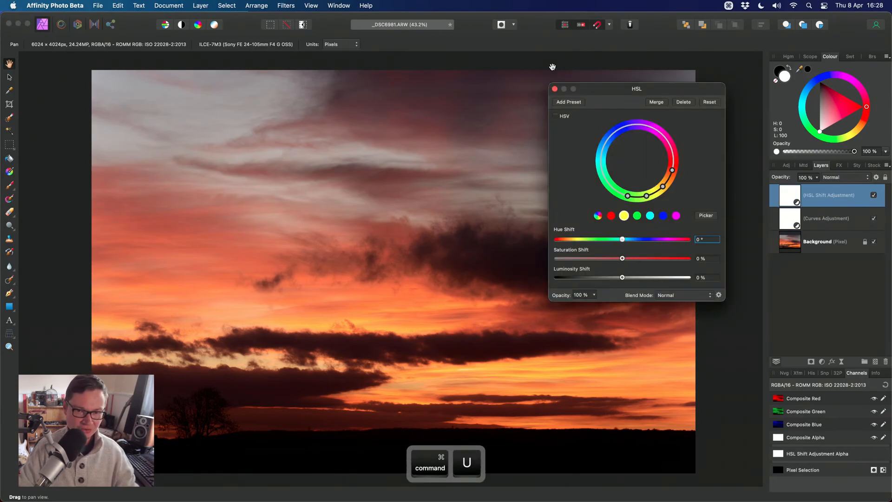
pyautogui.click(611, 215)
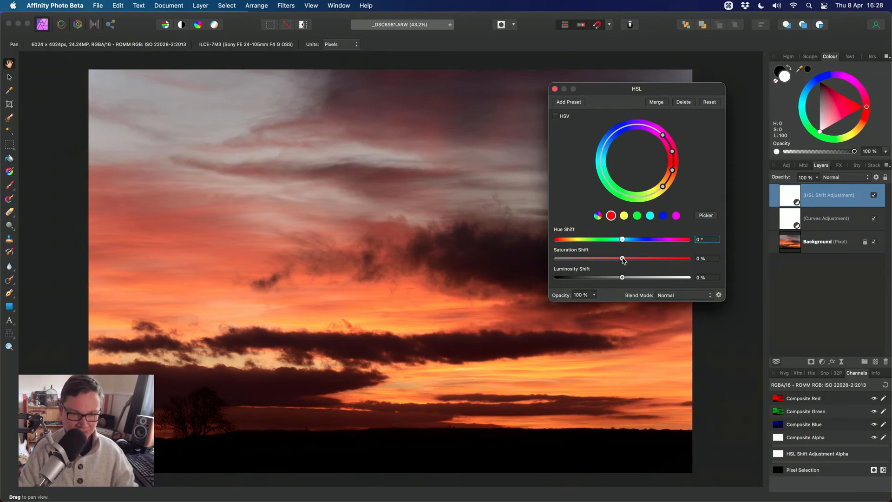
pyautogui.moveTo(622, 258); pyautogui.dragTo(656, 263)
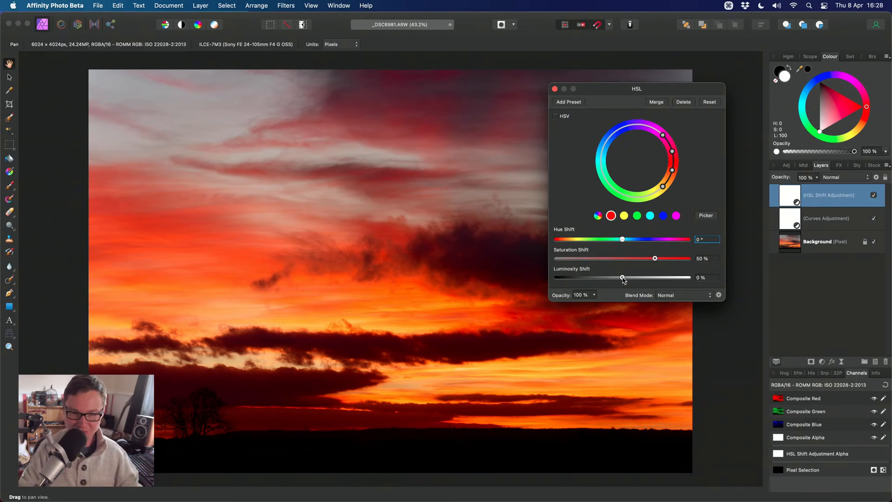
pyautogui.moveTo(622, 278); pyautogui.dragTo(663, 264)
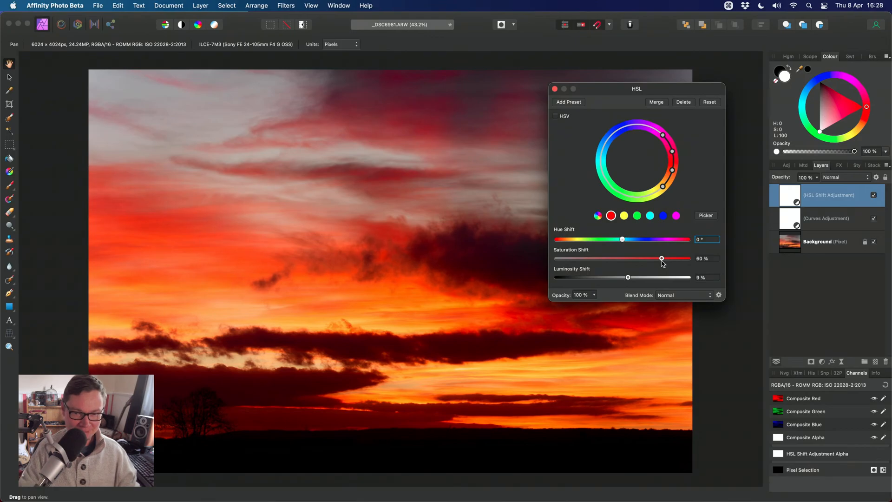
# - Set the yellows in the HSL adjustment to an 82% luminosity shift and a 37% saturation shift
pyautogui.scroll(5, 406, 305)
pyautogui.click(624, 216)
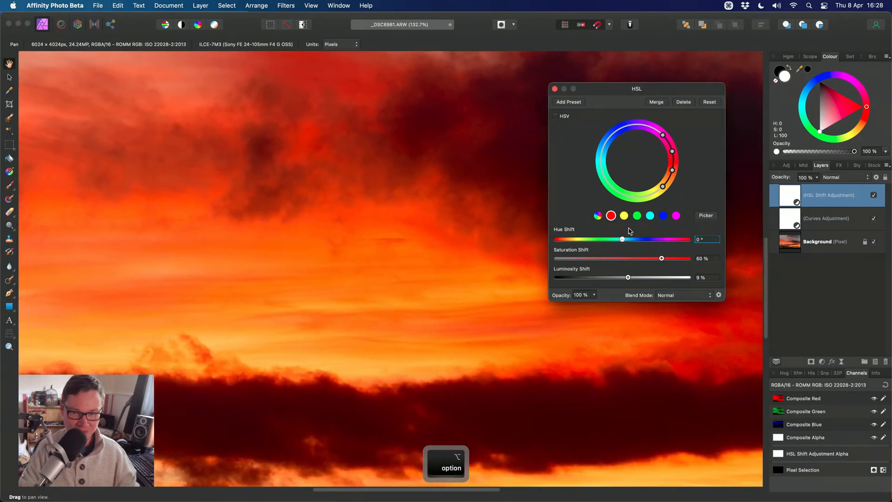
pyautogui.moveTo(623, 279); pyautogui.dragTo(659, 278)
pyautogui.scroll(-3, 387, 271)
pyautogui.scroll(-4, 387, 271)
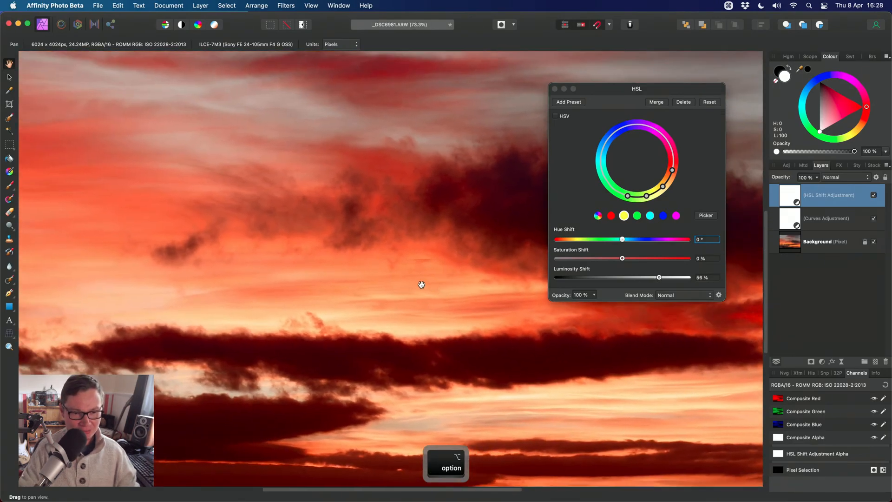
pyautogui.scroll(1, 420, 283)
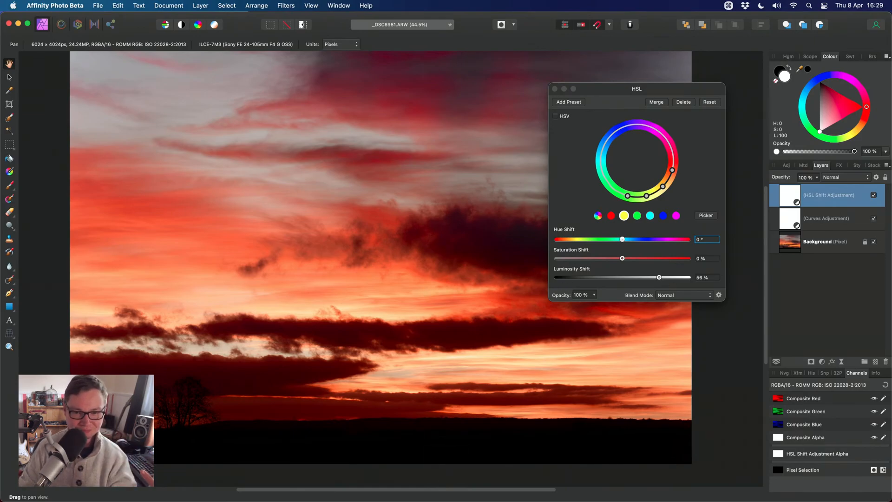
pyautogui.moveTo(659, 278); pyautogui.dragTo(674, 279)
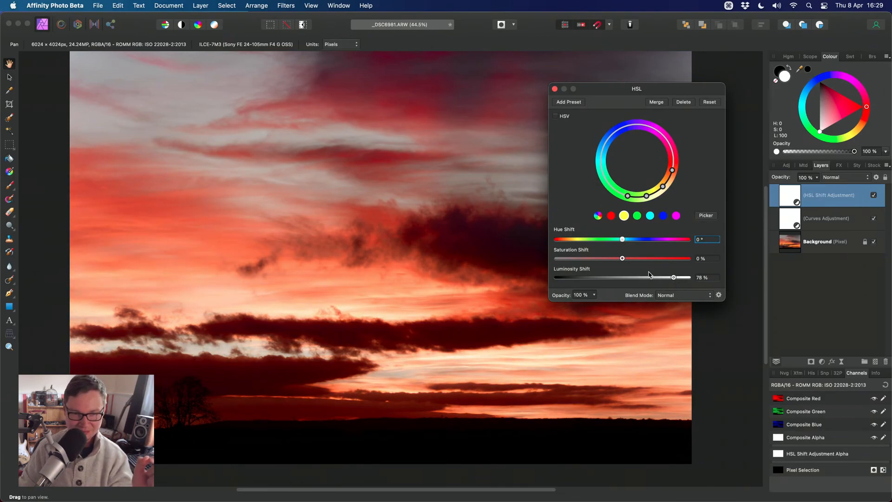
pyautogui.moveTo(622, 261); pyautogui.dragTo(676, 280)
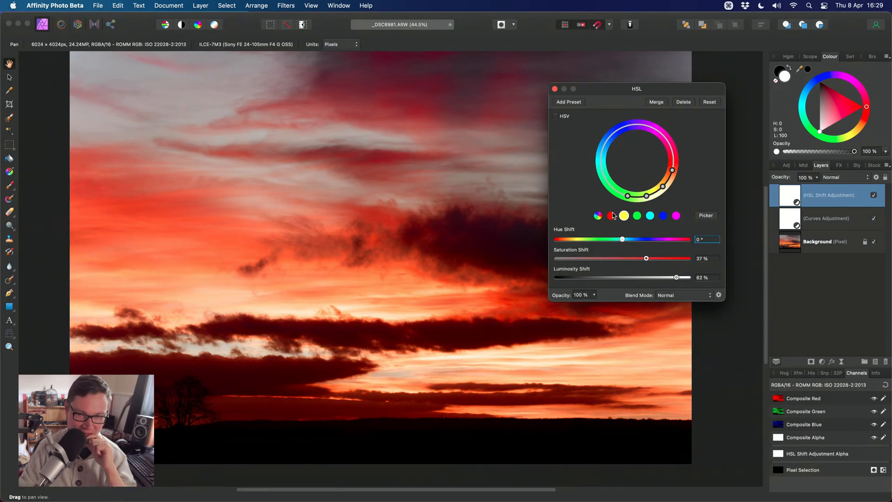
pyautogui.click(554, 89)
# - Add a Selective Colour adjustment and lower the cyan in the reds to -42%
pyautogui.scroll(3, 542, 224)
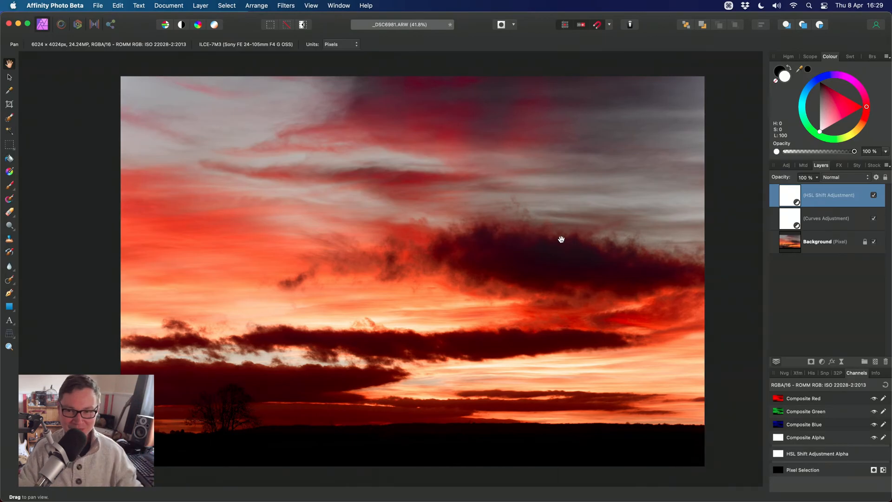
pyautogui.press('alt')
pyautogui.hotkey('alt', 's')
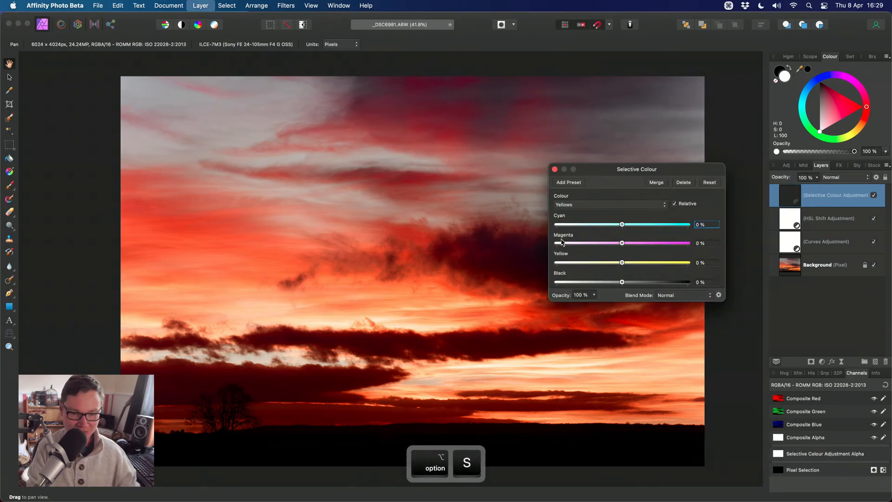
pyautogui.click(590, 205)
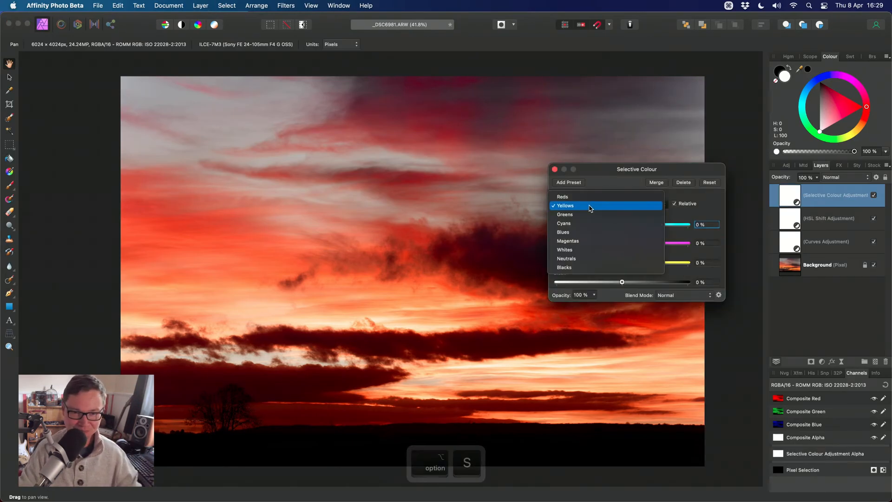
pyautogui.click(589, 197)
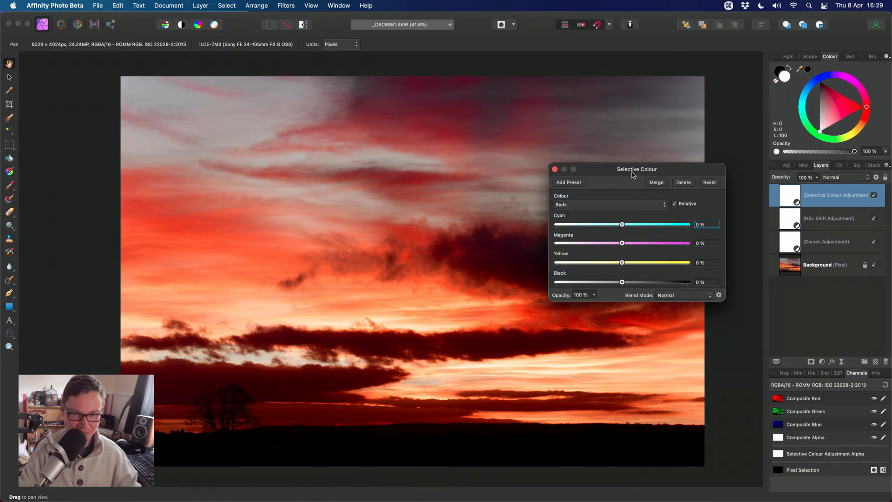
pyautogui.moveTo(632, 173); pyautogui.dragTo(636, 104)
pyautogui.moveTo(626, 157); pyautogui.dragTo(597, 159)
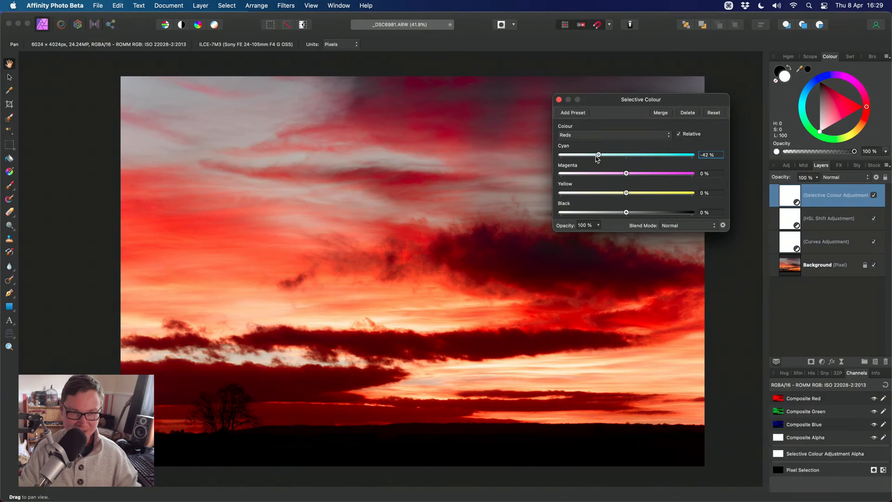
# - In the Selective Colour adjustment, set the reds' yellow to 31% and the yellows to -10% cyan, -4% magenta and 25% yellow
pyautogui.moveTo(626, 194); pyautogui.dragTo(648, 194)
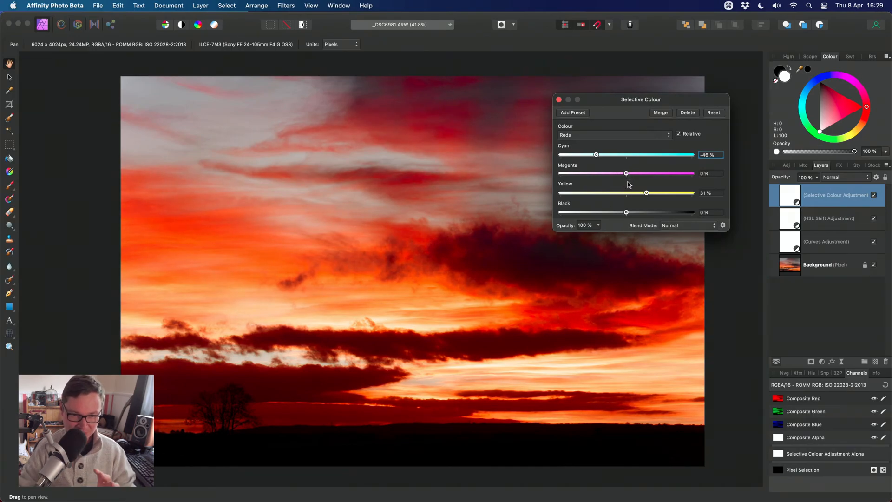
pyautogui.click(605, 134)
pyautogui.click(607, 146)
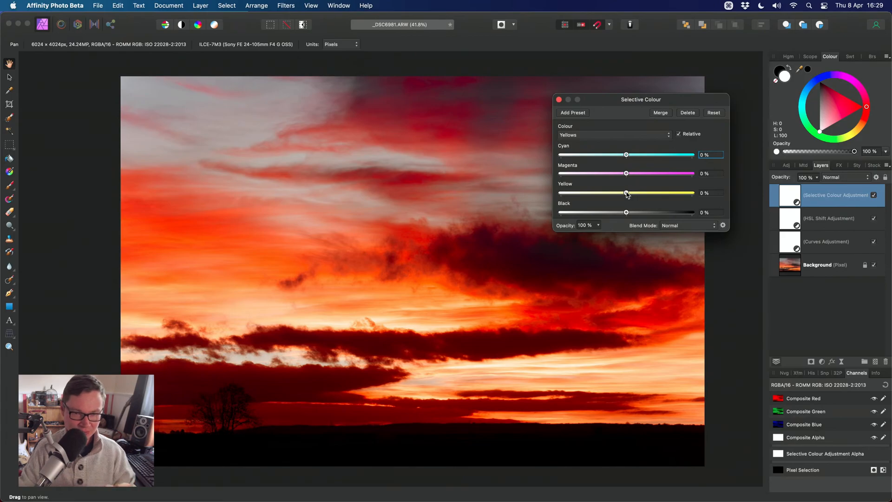
pyautogui.moveTo(627, 194); pyautogui.dragTo(646, 194)
pyautogui.moveTo(627, 156)
pyautogui.mouseDown()
pyautogui.moveTo(609, 157)
pyautogui.moveTo(622, 159)
pyautogui.mouseUp()
pyautogui.moveTo(648, 195); pyautogui.dragTo(625, 177)
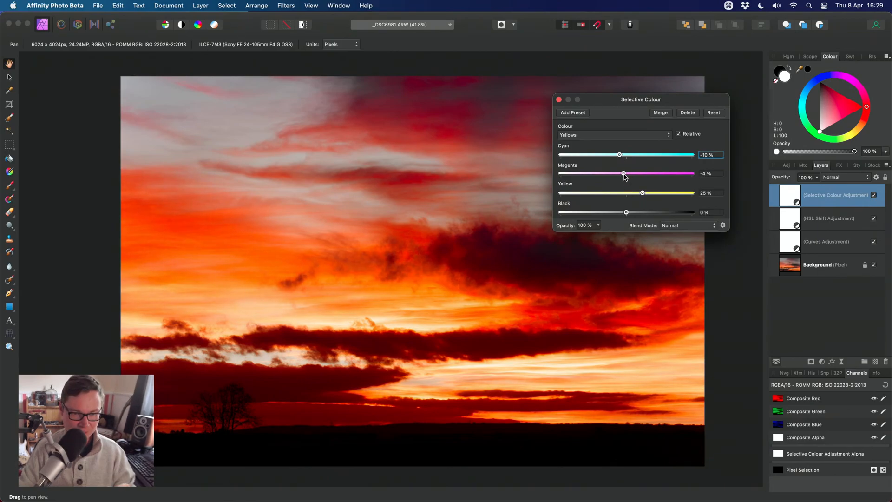
pyautogui.click(559, 101)
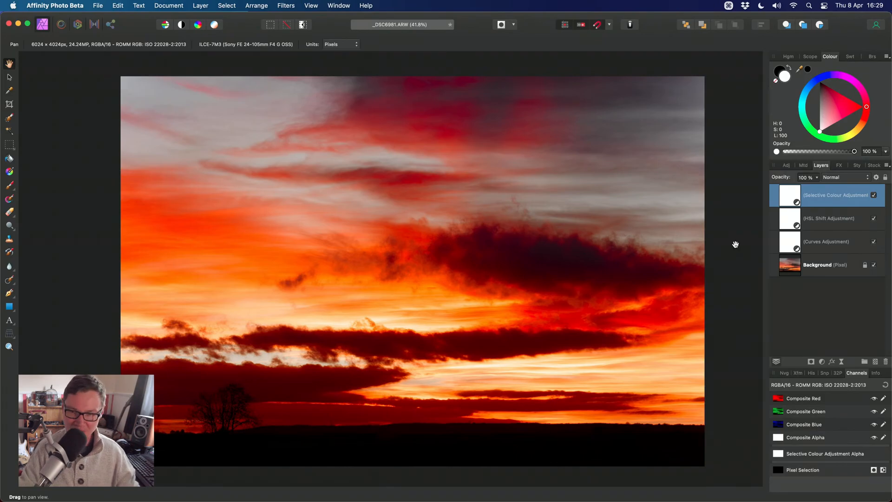
# - Hide and show the Curves, HSL and Selective Colour adjustments together to compare the photo before and after
pyautogui.keyDown('shift'); pyautogui.click(832, 240); pyautogui.keyUp('shift')
pyautogui.click(874, 196)
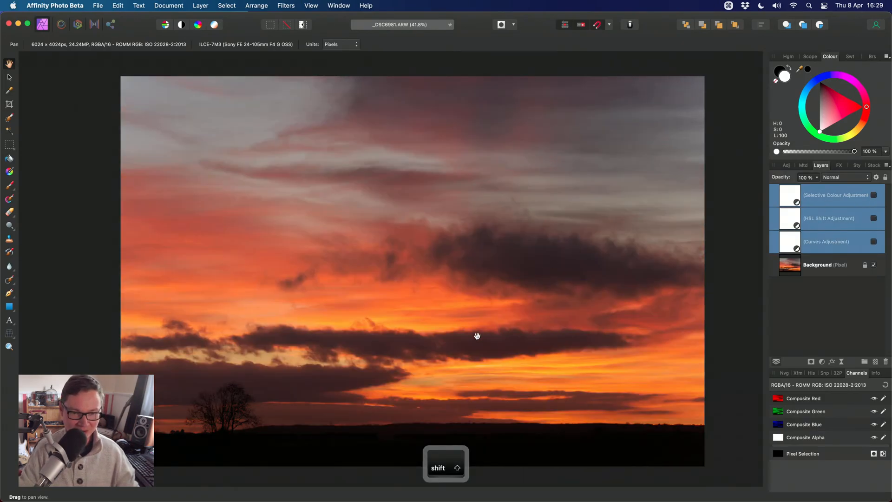
pyautogui.click(873, 196)
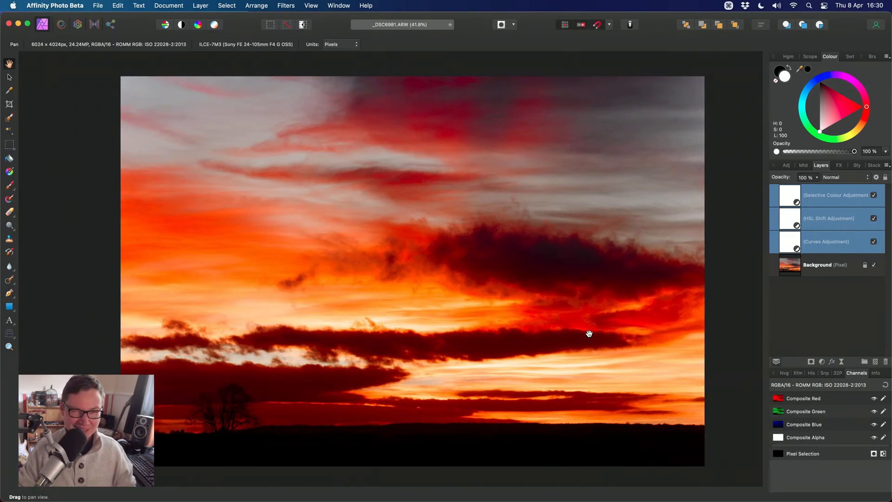
# - Add a Colour Balance adjustment and set its shadows to -7% Cyan/Red and 7% Yellow/Blue
pyautogui.click(207, 5)
pyautogui.moveTo(255, 137)
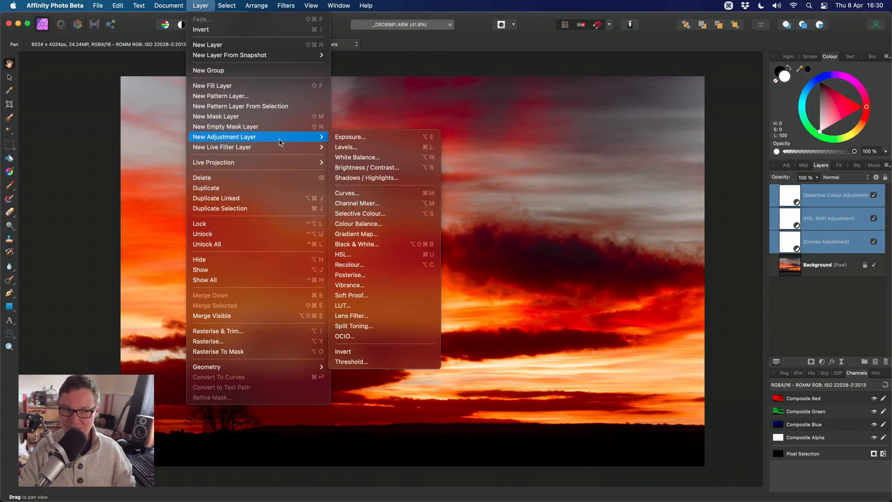
pyautogui.click(398, 226)
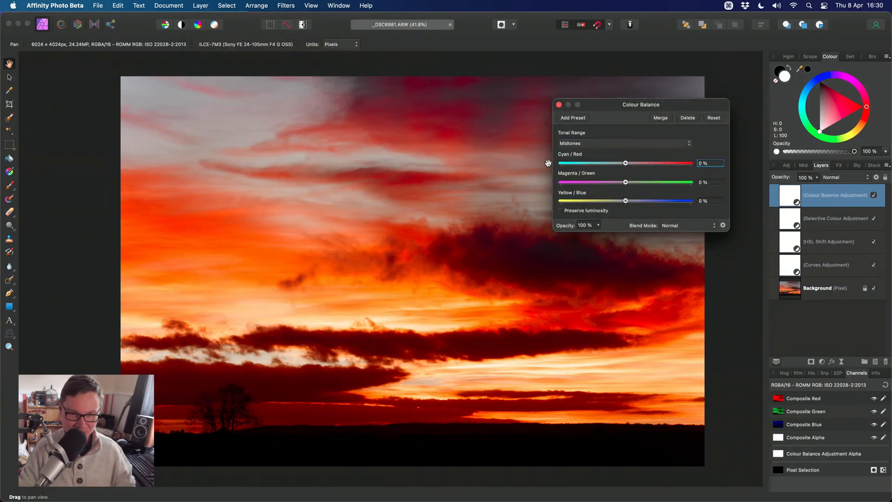
pyautogui.click(584, 145)
pyautogui.click(584, 134)
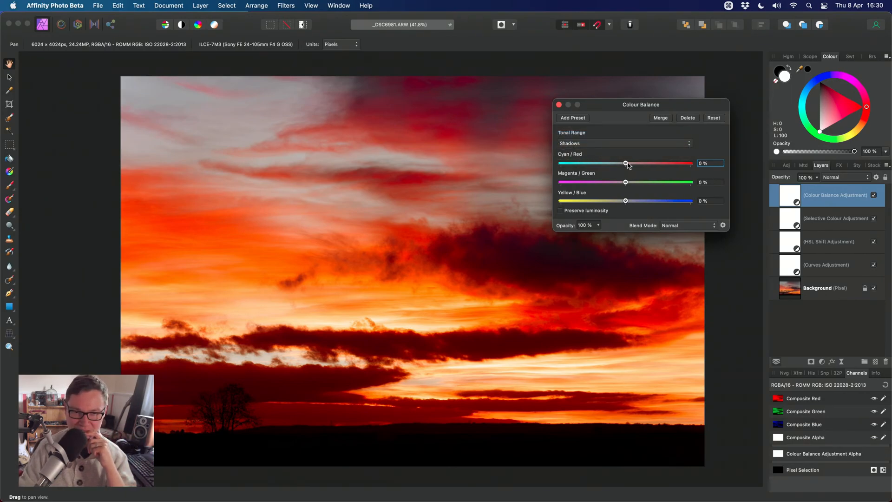
pyautogui.moveTo(626, 166); pyautogui.dragTo(622, 165)
pyautogui.moveTo(621, 104); pyautogui.dragTo(640, 99)
pyautogui.scroll(2, 468, 213)
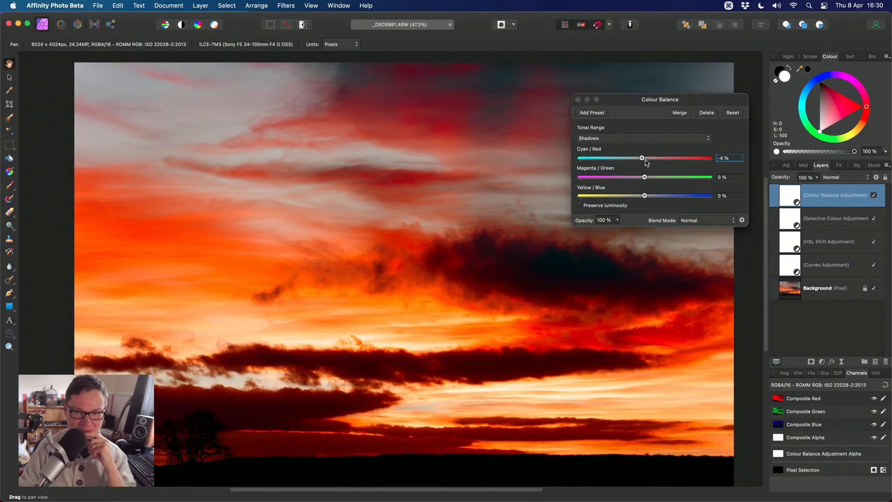
pyautogui.moveTo(641, 159); pyautogui.dragTo(639, 159)
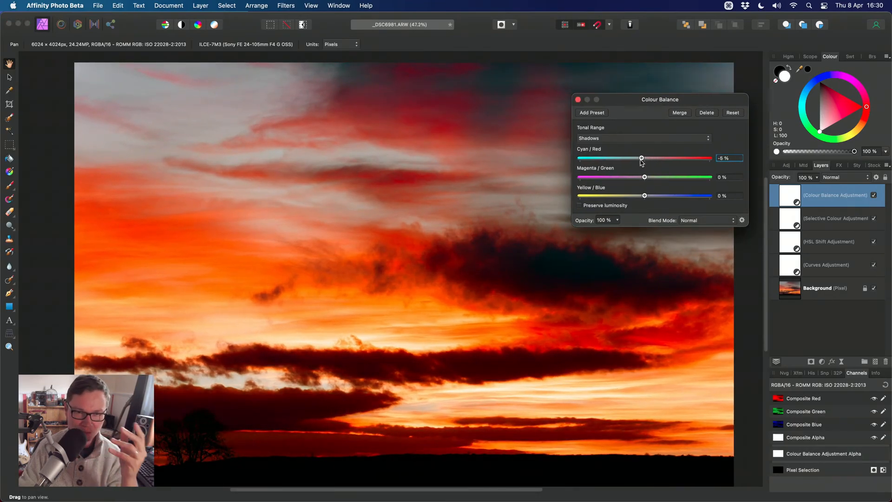
pyautogui.moveTo(645, 197); pyautogui.dragTo(650, 199)
pyautogui.moveTo(510, 263); pyautogui.dragTo(515, 250)
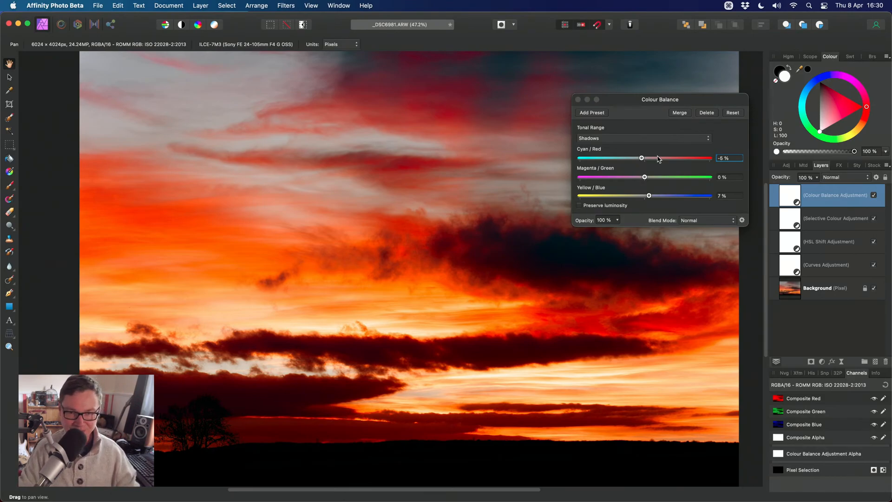
pyautogui.moveTo(642, 161); pyautogui.dragTo(639, 161)
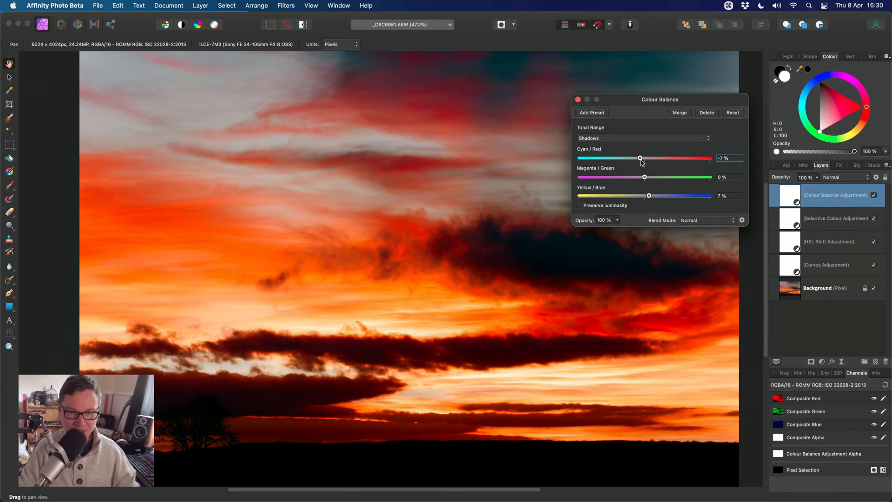
# - Toggle the Colour Balance adjustment off and on to compare its effect on the dark clouds
pyautogui.moveTo(628, 104); pyautogui.dragTo(631, 95)
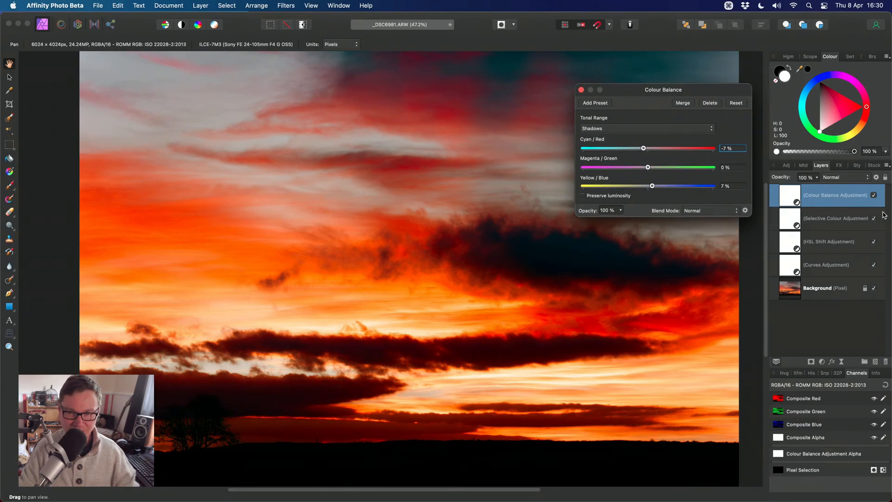
pyautogui.click(875, 195)
pyautogui.click(874, 196)
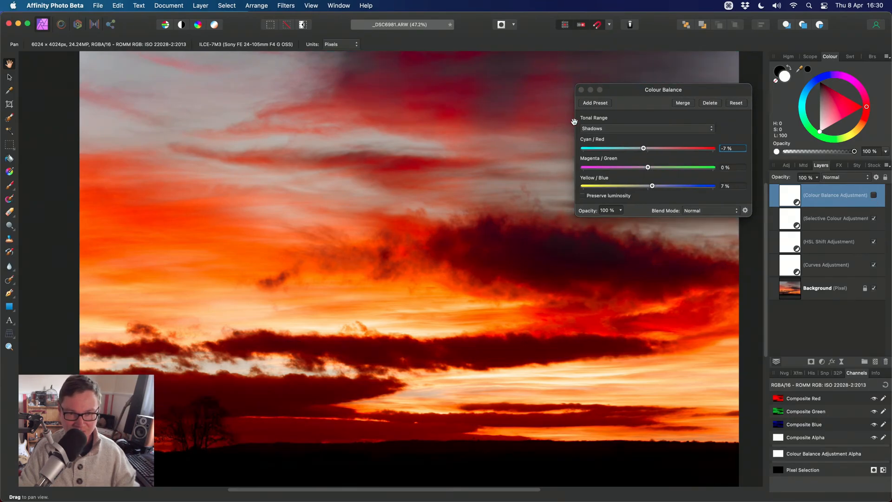
pyautogui.click(873, 195)
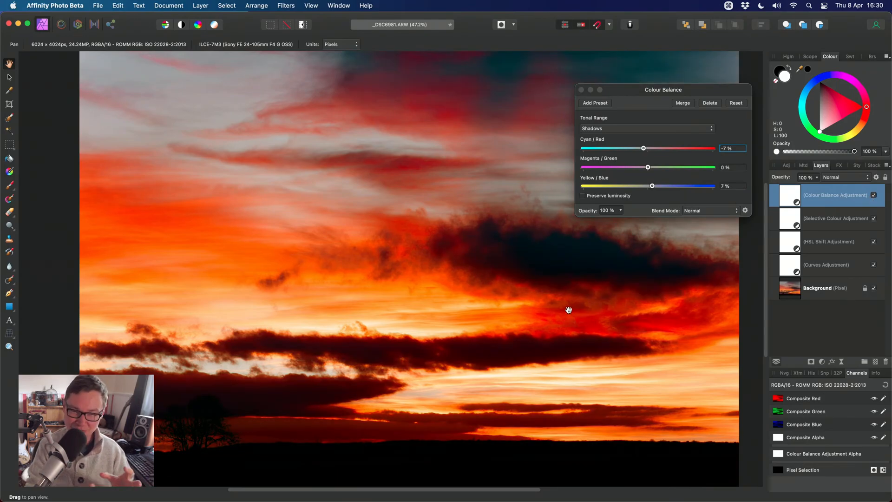
# - Set the Colour Balance midtones to 12% Yellow/Blue and fine-tune their remaining colour shifts
pyautogui.click(596, 129)
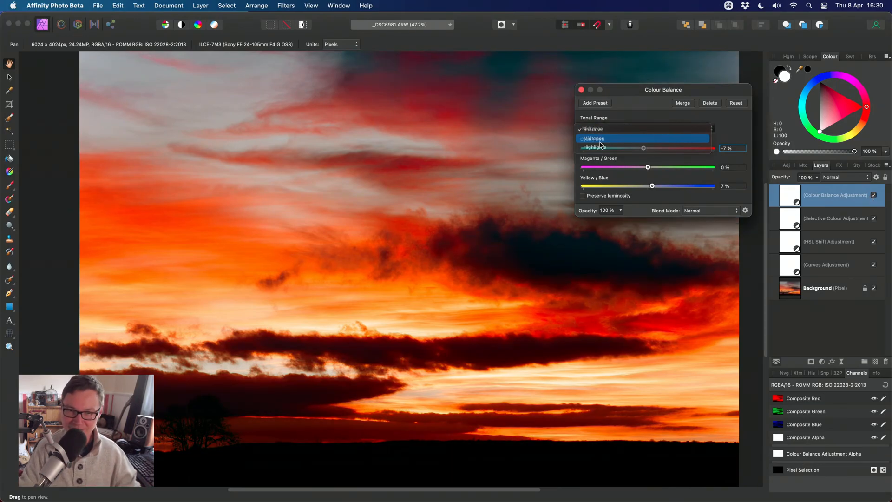
pyautogui.click(599, 139)
pyautogui.moveTo(648, 186)
pyautogui.mouseDown()
pyautogui.moveTo(667, 186)
pyautogui.moveTo(655, 185)
pyautogui.mouseUp()
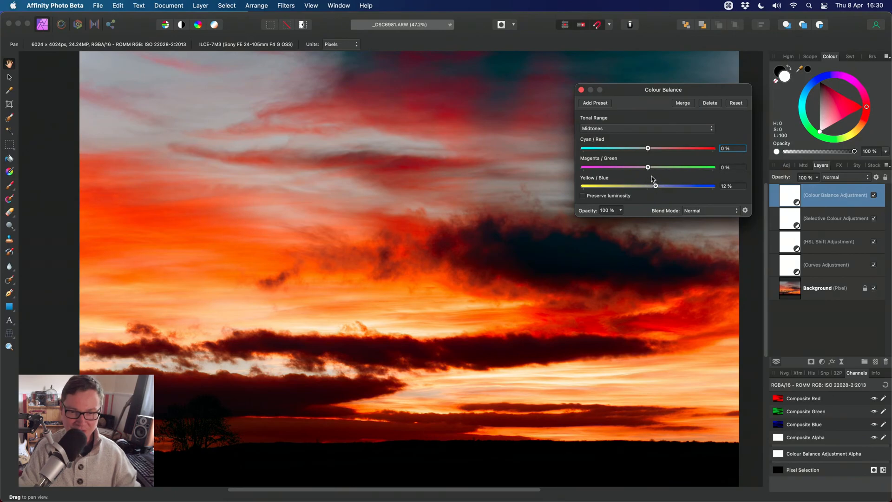
pyautogui.moveTo(648, 149); pyautogui.dragTo(655, 170)
pyautogui.click(580, 90)
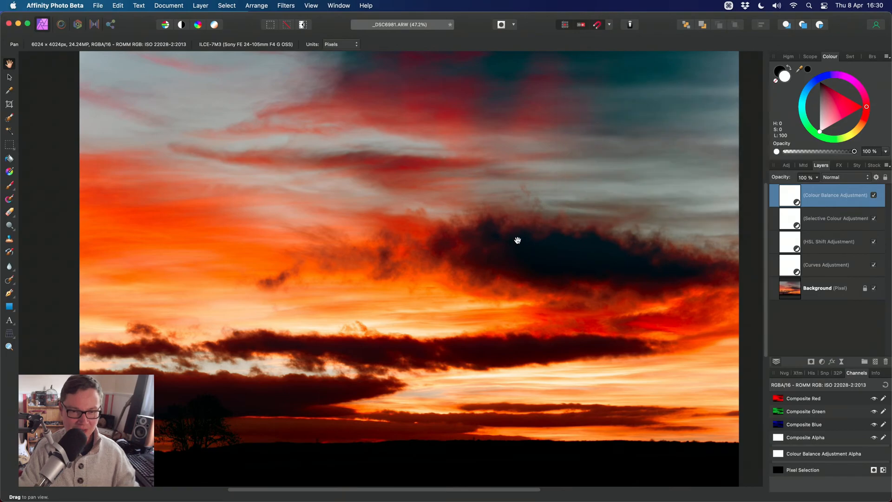
pyautogui.scroll(-1, 548, 260)
pyautogui.scroll(-1, 548, 260)
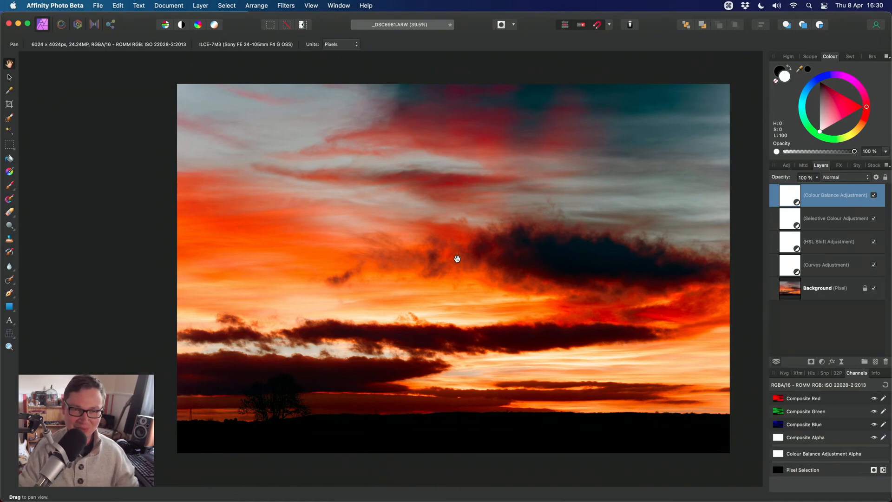
# - Try a live Clarity filter at 100% strength directly above the Background layer, and delete it
pyautogui.click(797, 296)
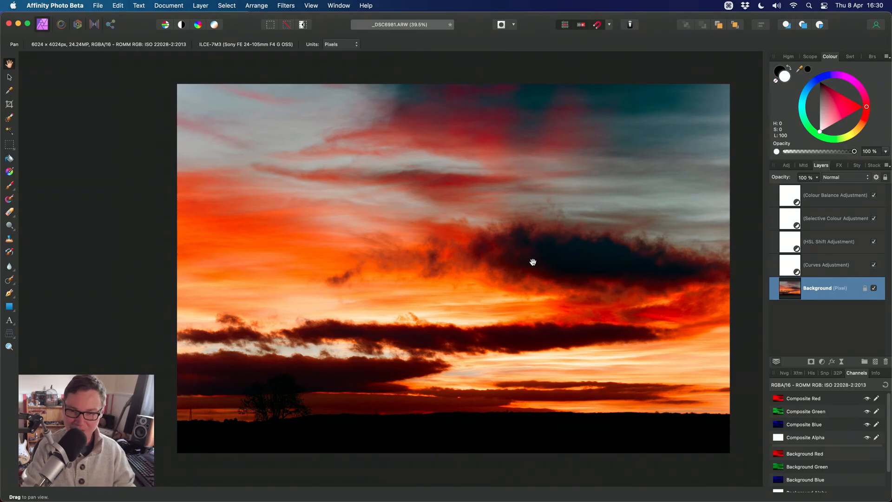
pyautogui.click(217, 5)
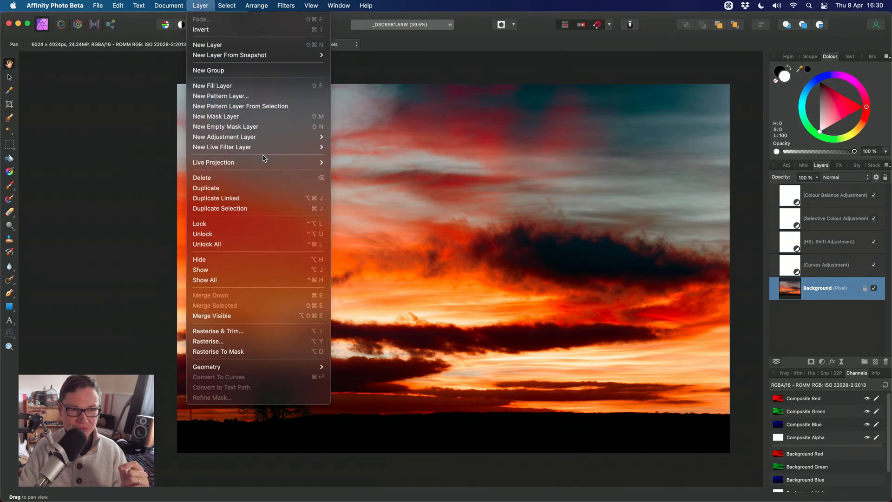
pyautogui.moveTo(263, 147)
pyautogui.moveTo(357, 157)
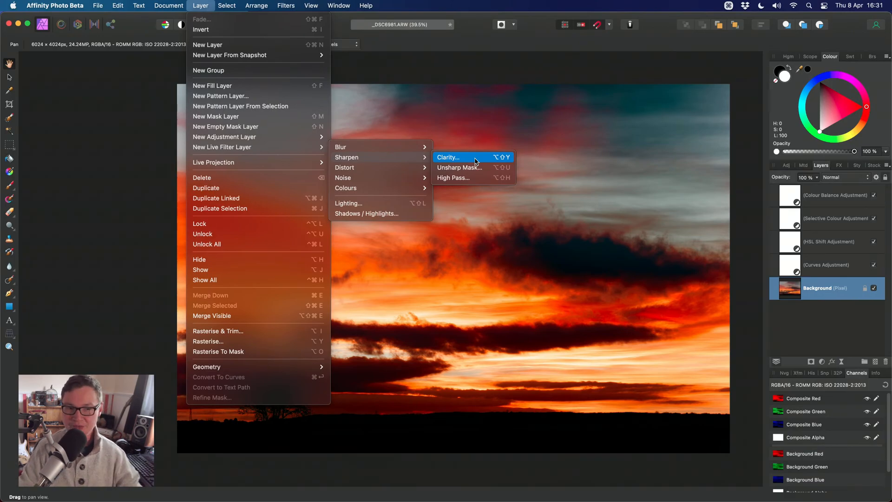
pyautogui.click(472, 162)
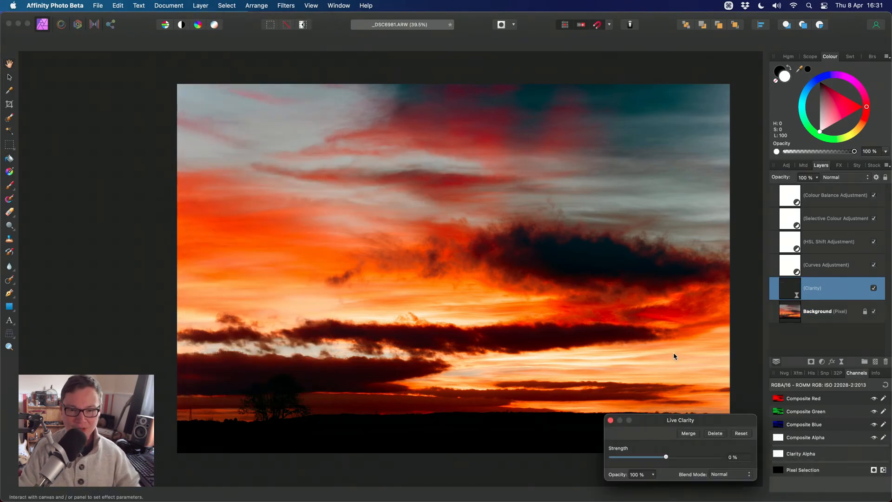
pyautogui.moveTo(715, 427); pyautogui.dragTo(638, 251)
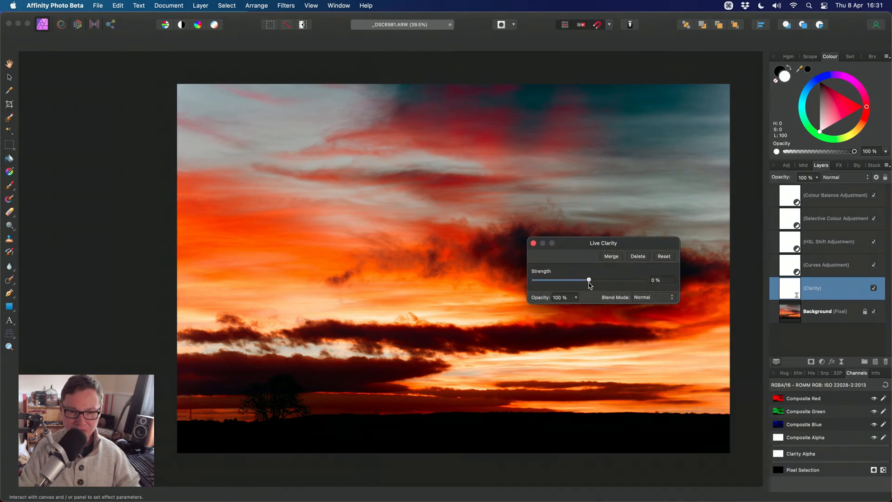
pyautogui.moveTo(589, 280); pyautogui.dragTo(669, 285)
pyautogui.moveTo(616, 242); pyautogui.dragTo(660, 227)
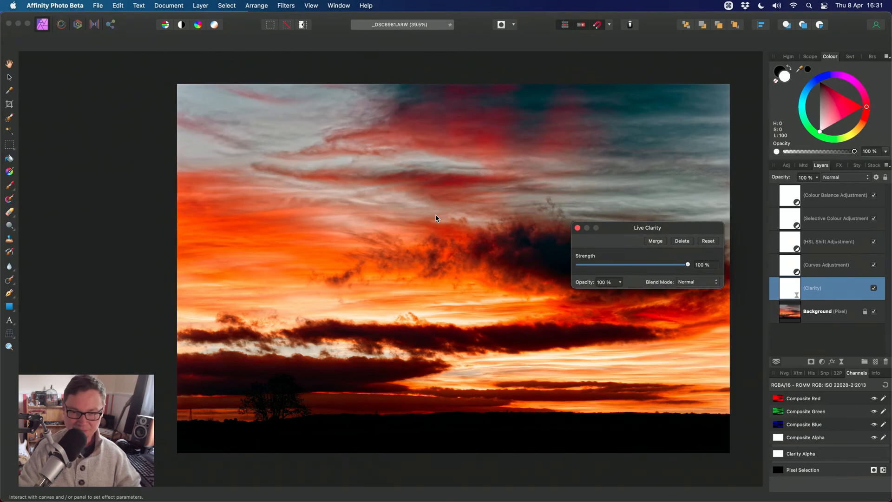
pyautogui.scroll(1, 450, 263)
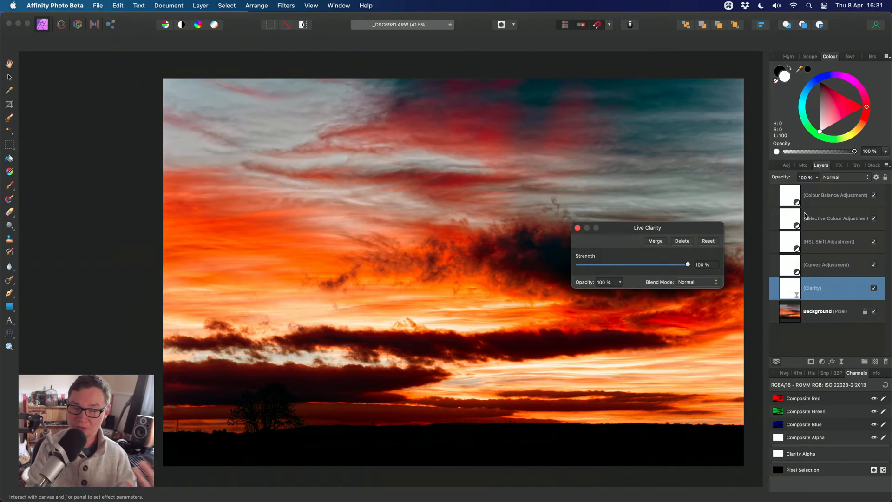
pyautogui.click(681, 241)
# - Duplicate the Background layer and apply the destructive Clarity filter to the copy at 100% strength
pyautogui.press('super+j')
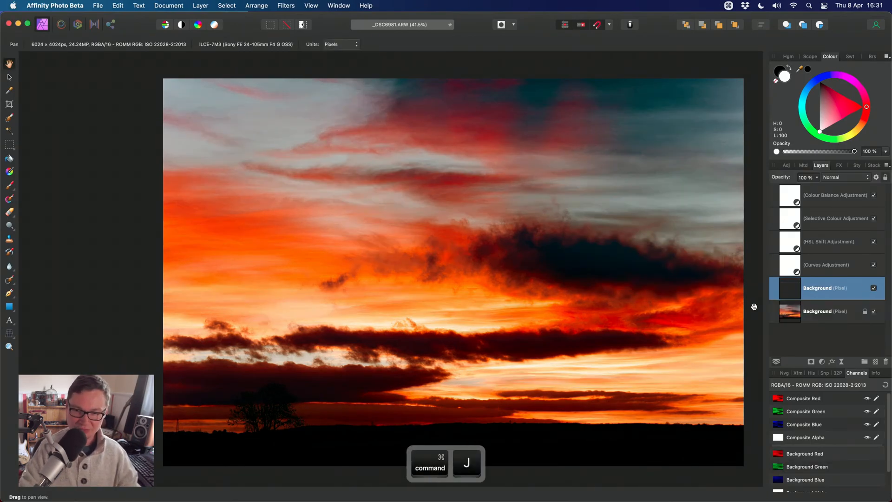
pyautogui.click(286, 6)
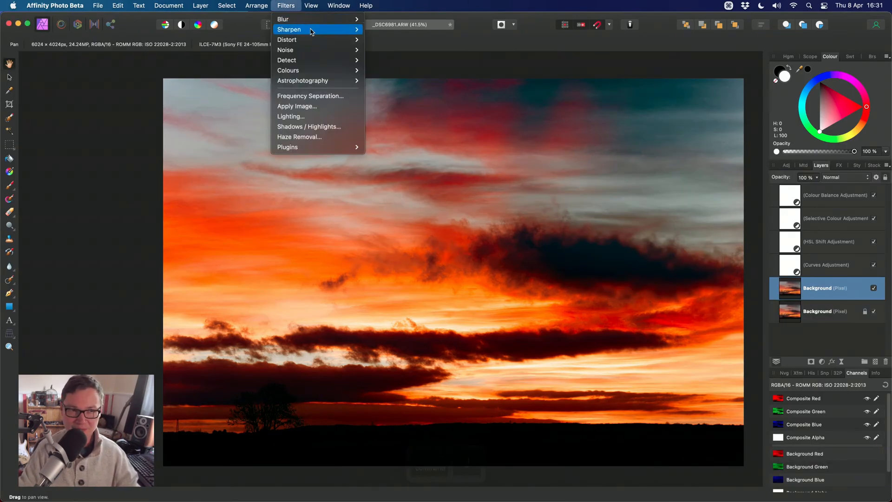
pyautogui.moveTo(302, 29)
pyautogui.click(389, 41)
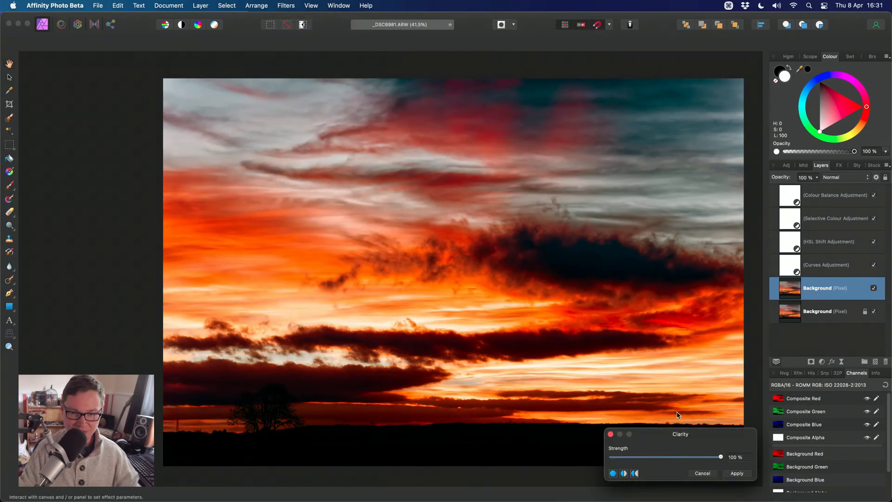
pyautogui.moveTo(701, 431); pyautogui.dragTo(648, 294)
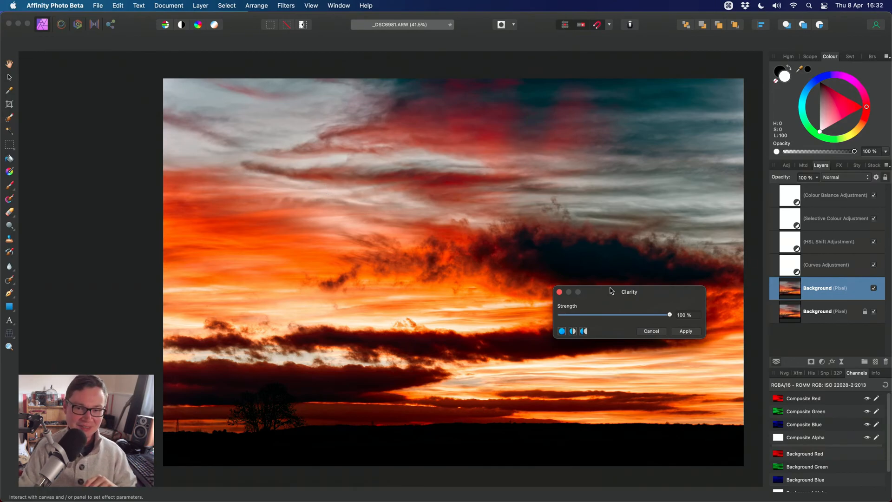
pyautogui.moveTo(614, 291); pyautogui.dragTo(619, 270)
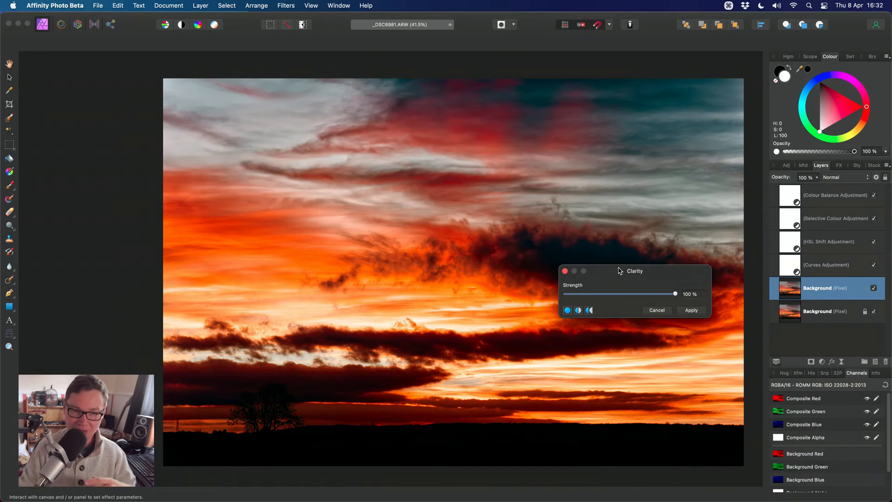
pyautogui.click(691, 310)
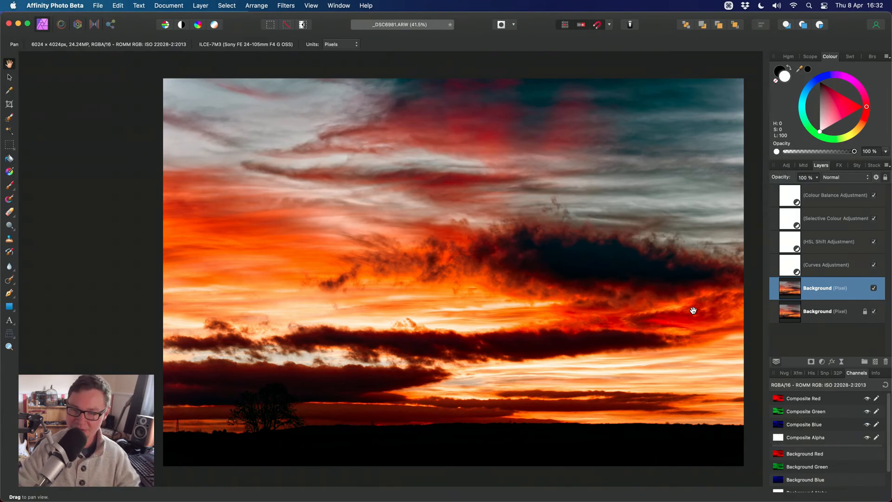
# - Add a black mask to the duplicated Background layer to hide its Clarity effect
pyautogui.press('alt')
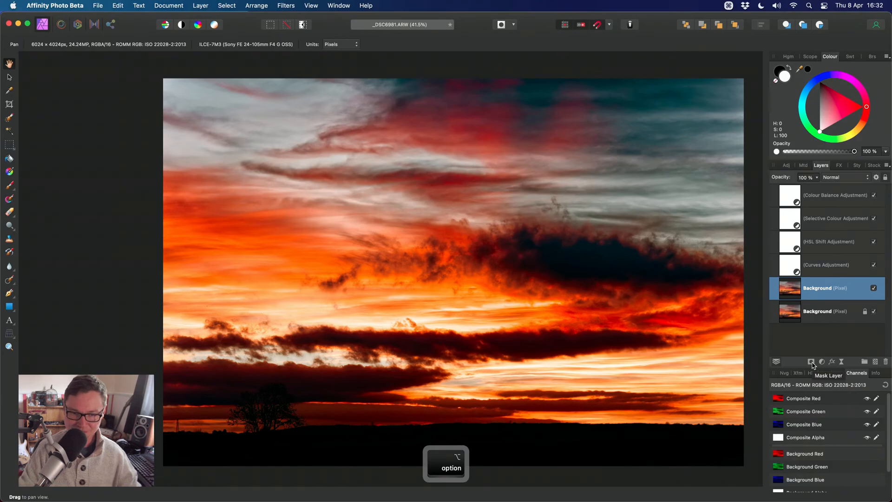
pyautogui.keyDown('alt'); pyautogui.click(811, 362); pyautogui.keyUp('alt')
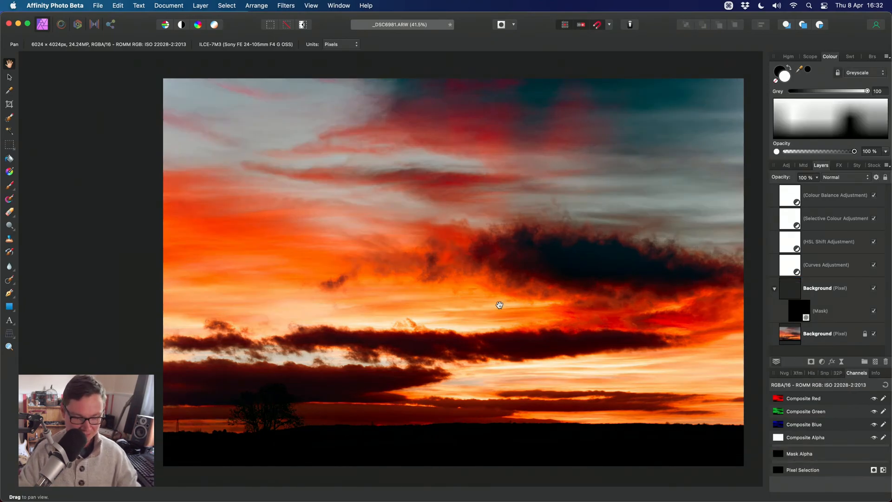
# - Paint white over the sky on the duplicated Background layer's mask with a 2217.3 px brush at 0% hardness to reveal the clarity
pyautogui.press('b')
pyautogui.moveTo(483, 257); pyautogui.dragTo(483, 257)
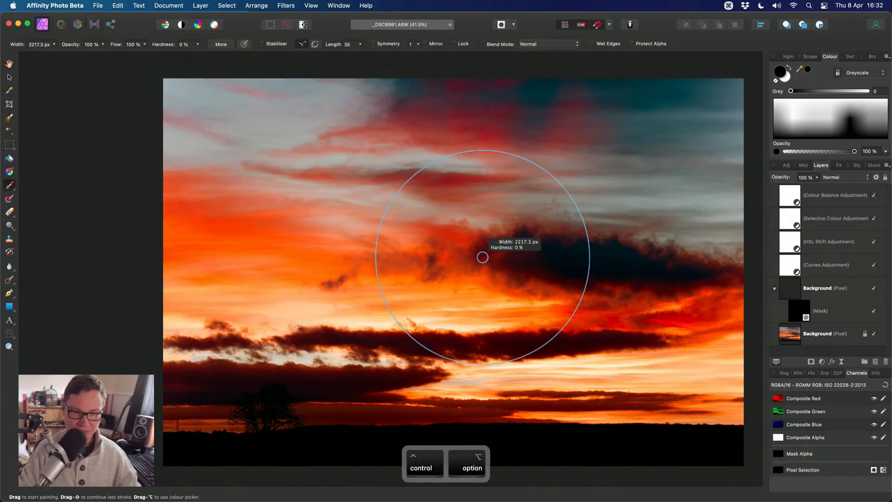
pyautogui.click(785, 78)
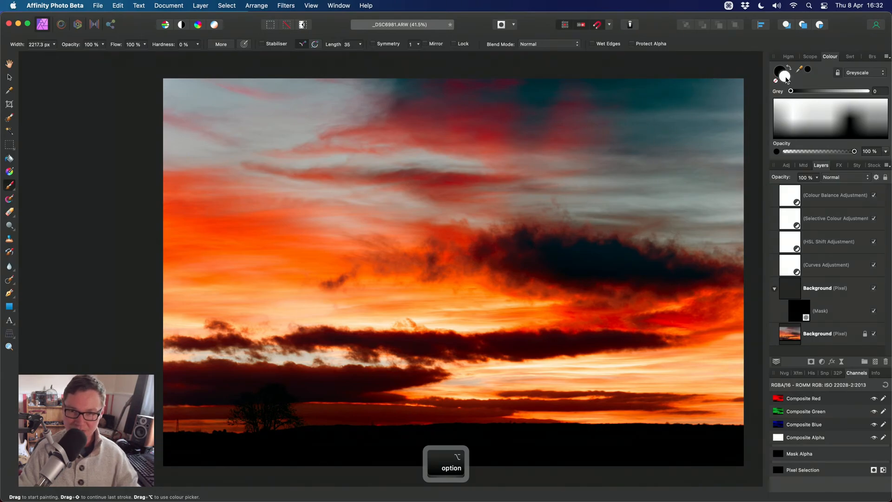
pyautogui.moveTo(423, 194)
pyautogui.mouseDown()
pyautogui.moveTo(312, 188)
pyautogui.moveTo(293, 199)
pyautogui.moveTo(481, 165)
pyautogui.moveTo(498, 147)
pyautogui.moveTo(510, 165)
pyautogui.moveTo(577, 187)
pyautogui.moveTo(344, 240)
pyautogui.moveTo(222, 219)
pyautogui.moveTo(409, 284)
pyautogui.moveTo(407, 296)
pyautogui.moveTo(685, 289)
pyautogui.moveTo(631, 233)
pyautogui.moveTo(528, 244)
pyautogui.moveTo(521, 318)
pyautogui.moveTo(254, 314)
pyautogui.moveTo(276, 149)
pyautogui.mouseUp()
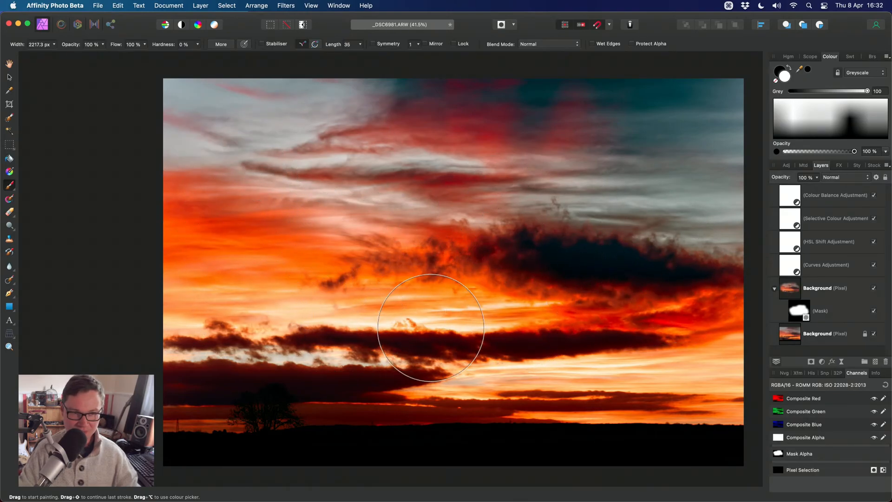
pyautogui.press('h')
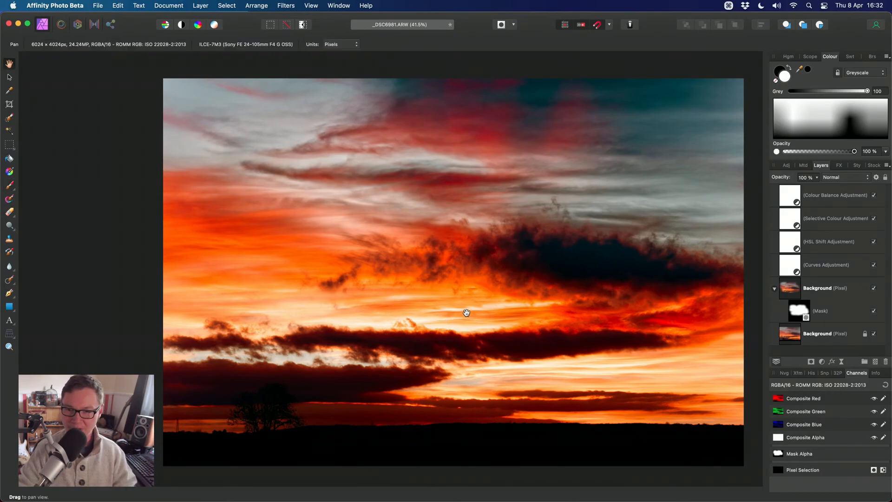
# - Toggle the masked clarity layer, and all layers above the original Background together, to compare the photo before and after
pyautogui.click(794, 292)
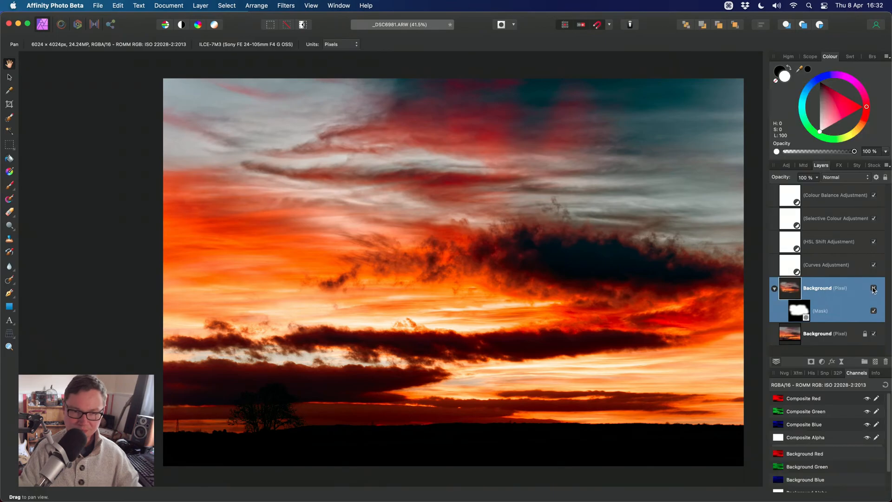
pyautogui.click(874, 288)
pyautogui.click(873, 289)
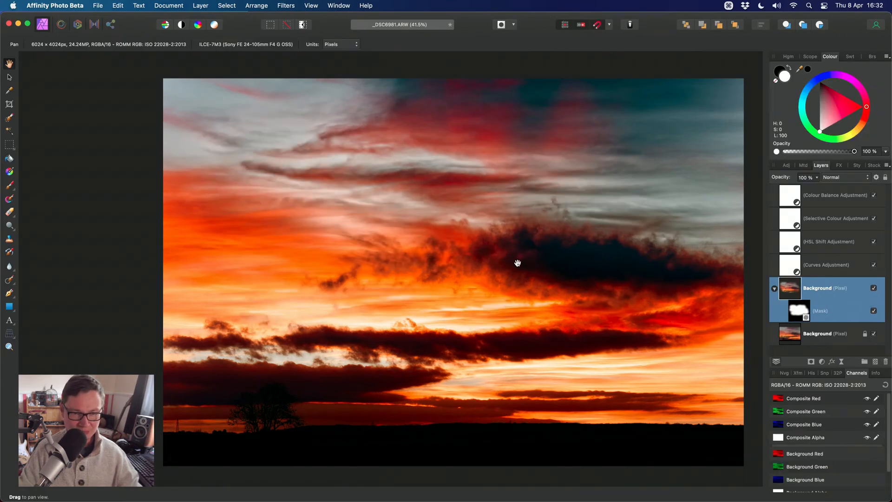
pyautogui.moveTo(518, 258); pyautogui.dragTo(483, 259)
pyautogui.scroll(1, 435, 269)
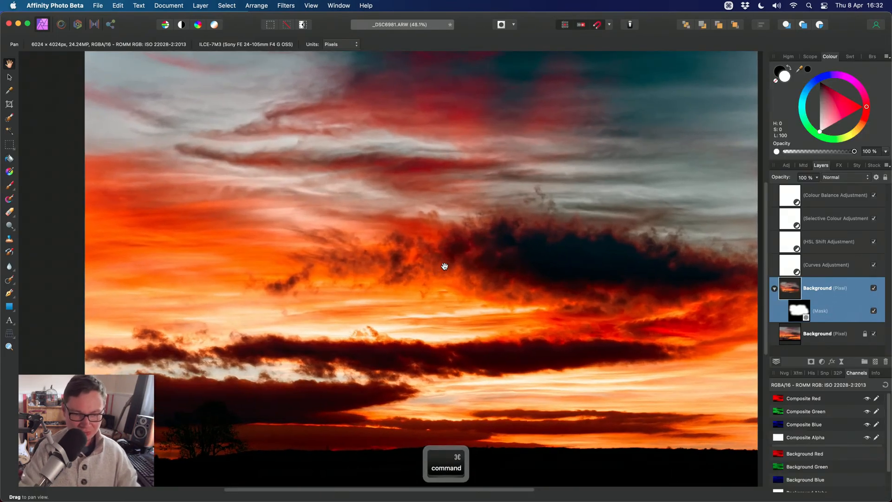
pyautogui.press('cmd+0')
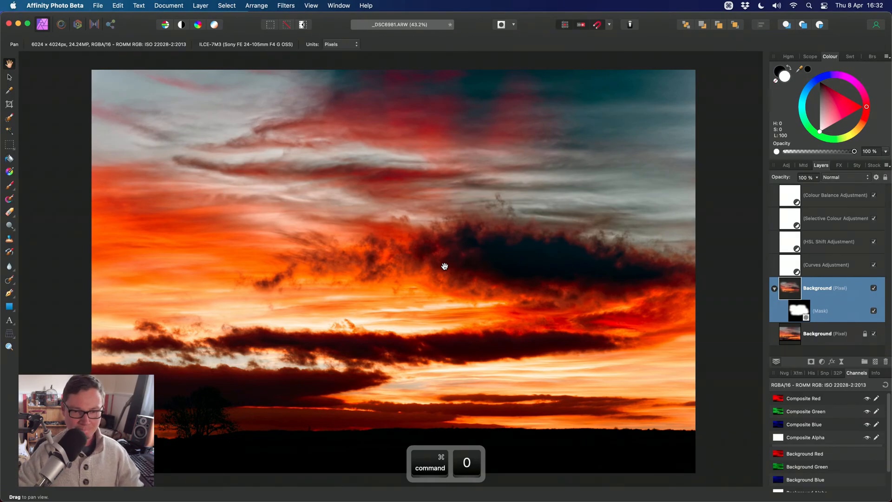
pyautogui.keyDown('shift'); pyautogui.click(818, 195); pyautogui.keyUp('shift')
pyautogui.click(873, 195)
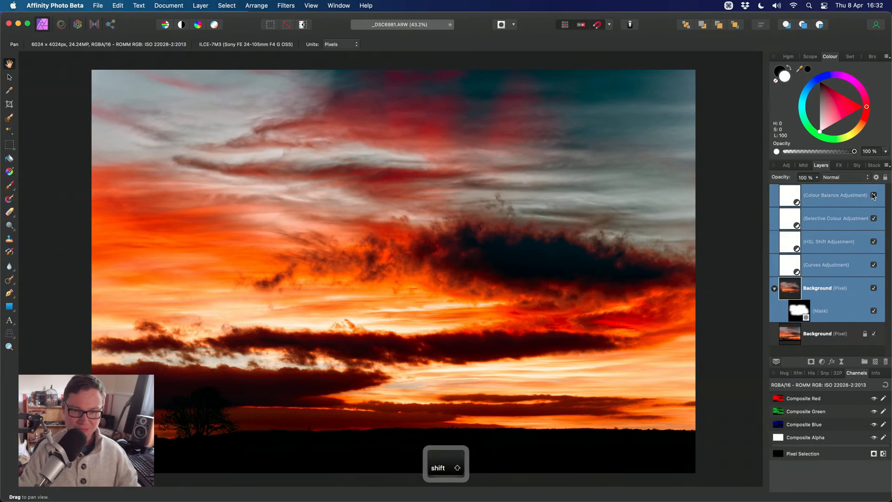
pyautogui.moveTo(409, 250)
pyautogui.mouseDown()
pyautogui.moveTo(440, 251)
pyautogui.moveTo(424, 252)
pyautogui.mouseUp()
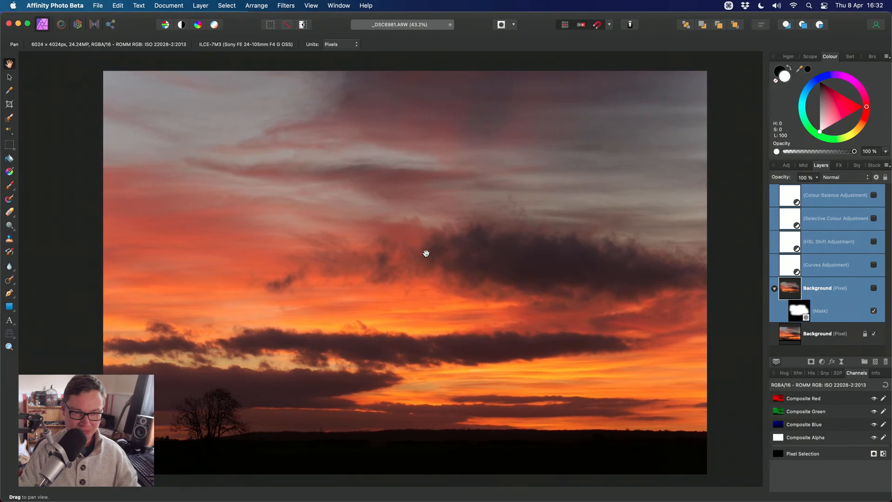
pyautogui.click(875, 195)
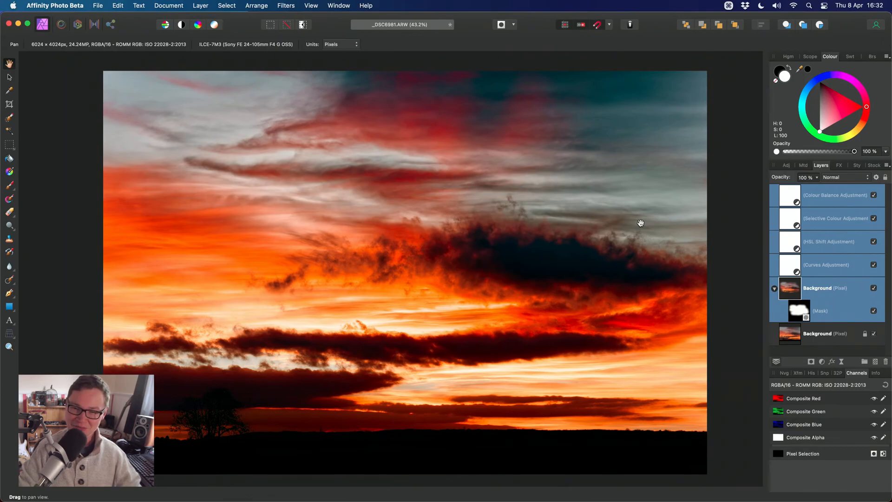
# - Lower the reds' Saturation Shift in the HSL Shift adjustment to about 40%
pyautogui.click(819, 223)
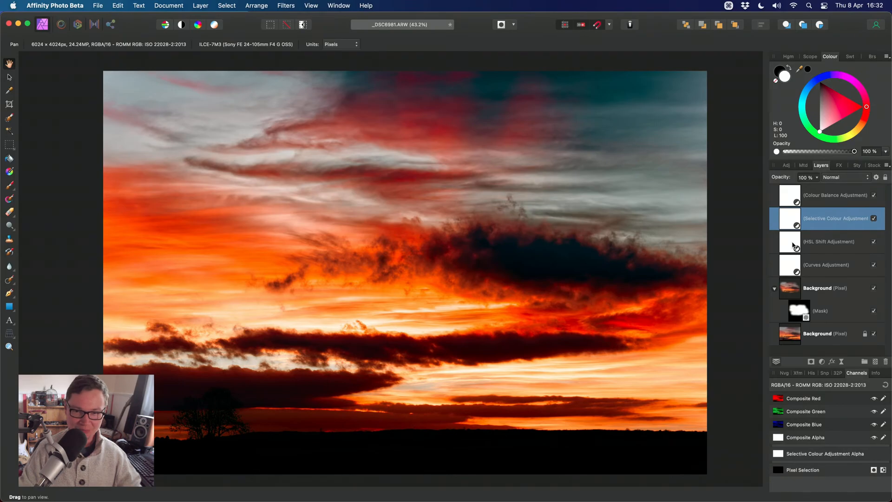
pyautogui.doubleClick(794, 245)
pyautogui.click(637, 145)
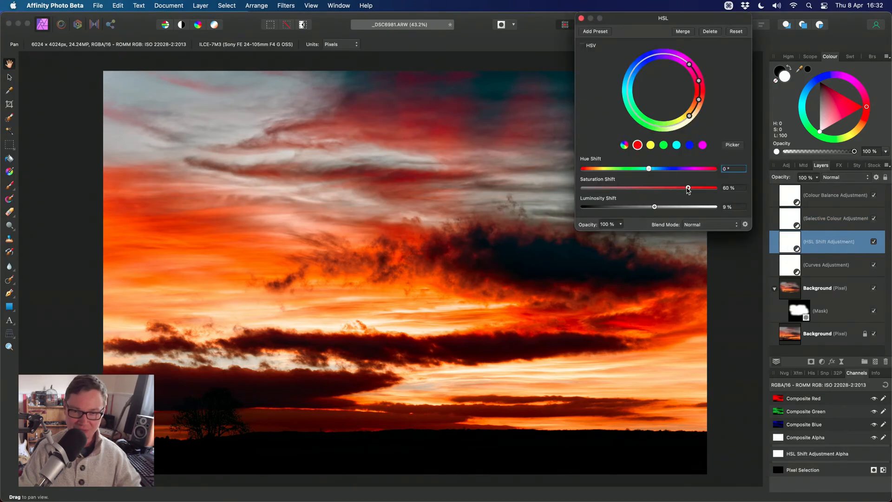
pyautogui.moveTo(688, 190); pyautogui.dragTo(679, 189)
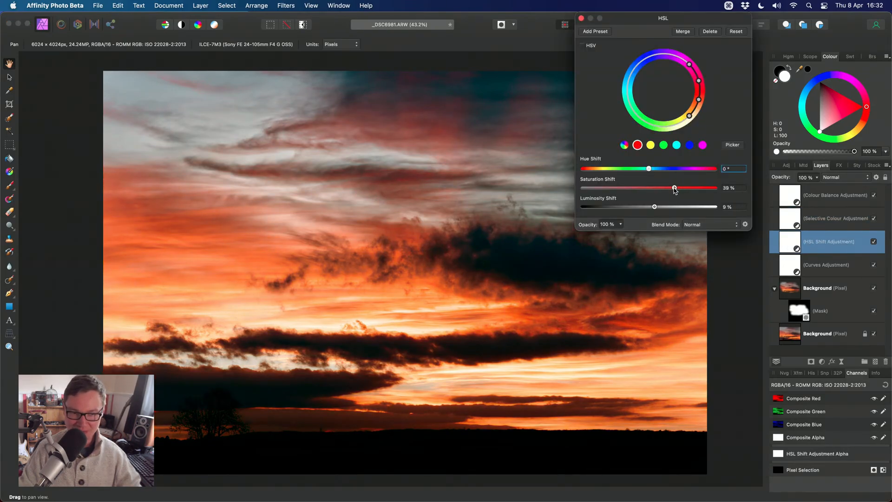
# - Set the yellows in the HSL Shift adjustment to 26% Saturation Shift and 63% Luminosity Shift
pyautogui.click(650, 145)
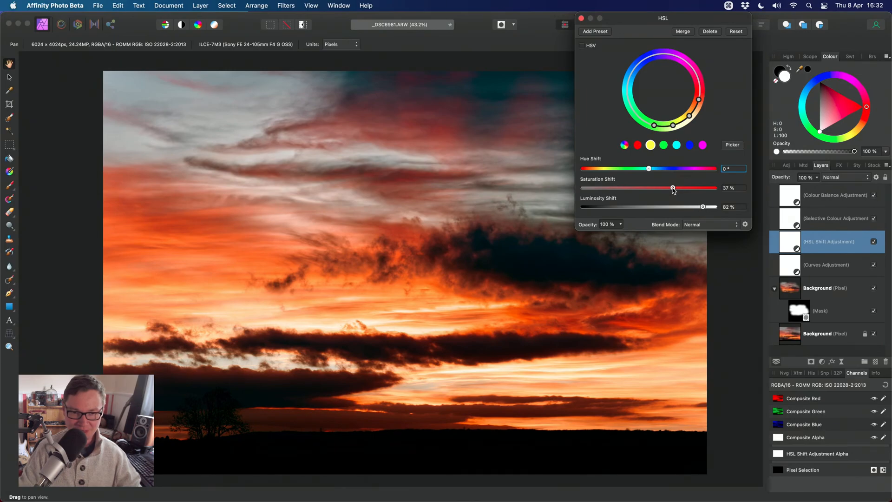
pyautogui.moveTo(673, 188); pyautogui.dragTo(691, 207)
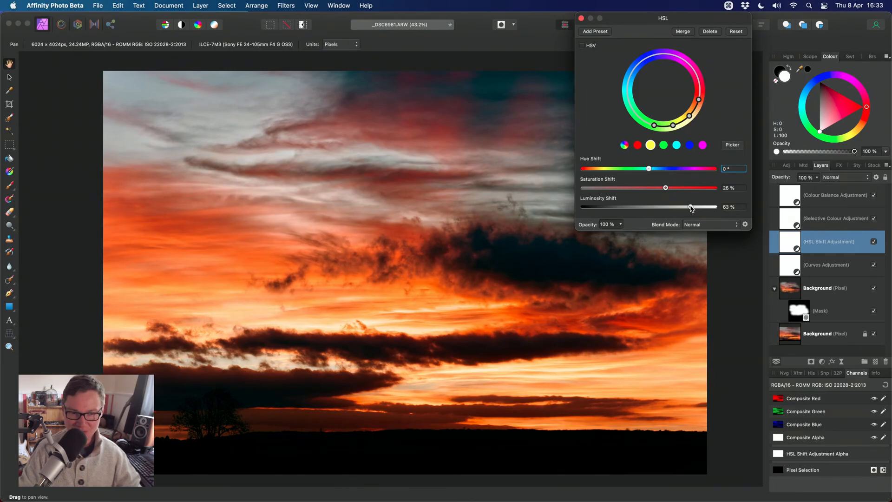
pyautogui.click(581, 18)
pyautogui.scroll(-1, 500, 237)
pyautogui.moveTo(487, 231); pyautogui.dragTo(539, 247)
pyautogui.scroll(-1, 539, 247)
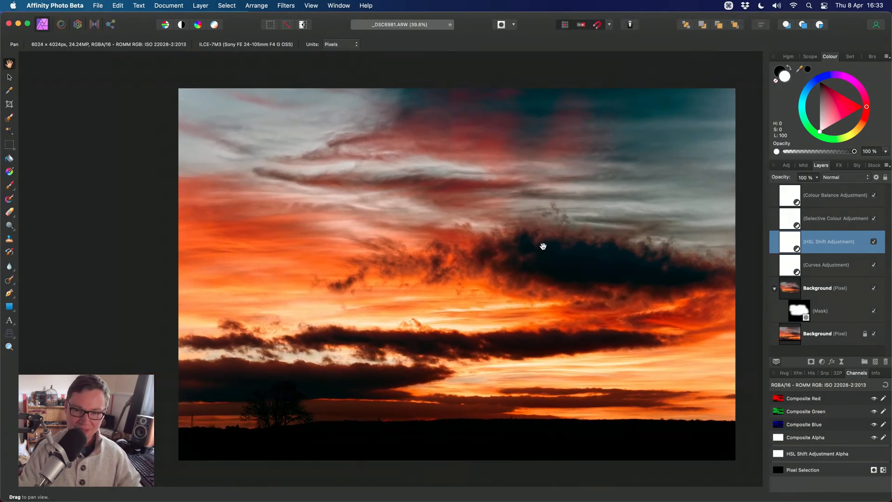
# - Bring up the document's snapshots and save the document as _DSC6981.afphoto in the Edited folder
pyautogui.click(824, 372)
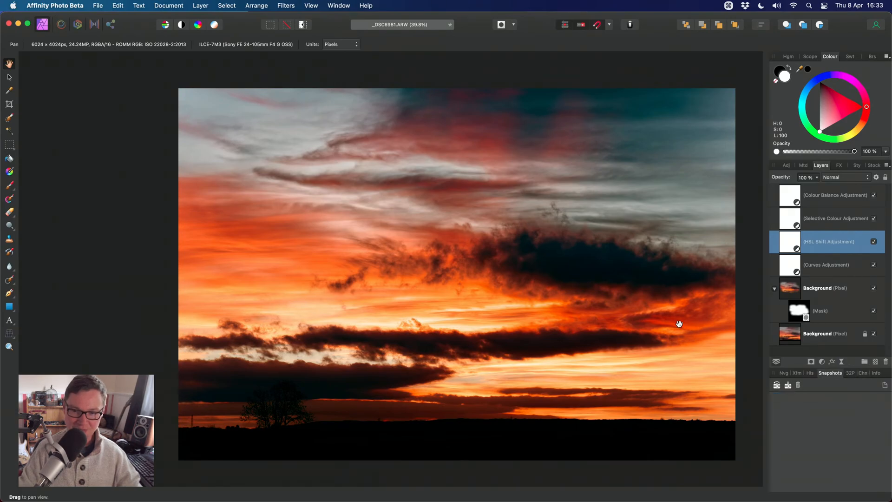
pyautogui.press('super+s')
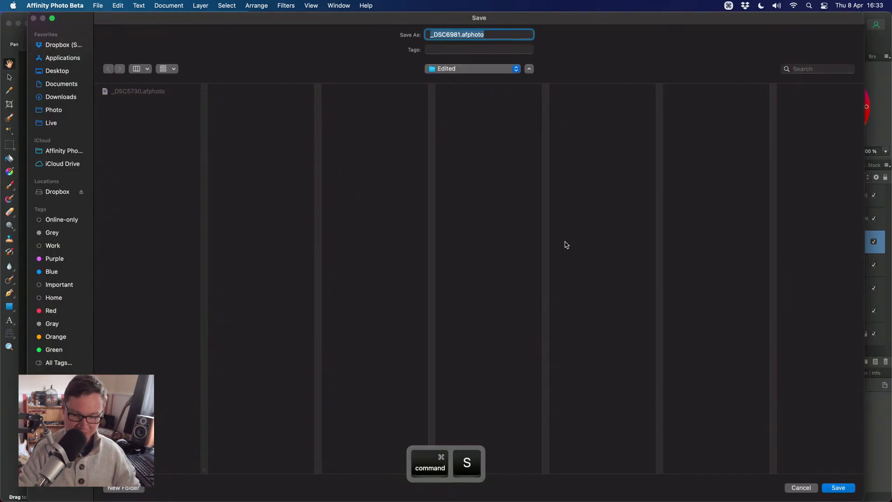
pyautogui.press('Return')
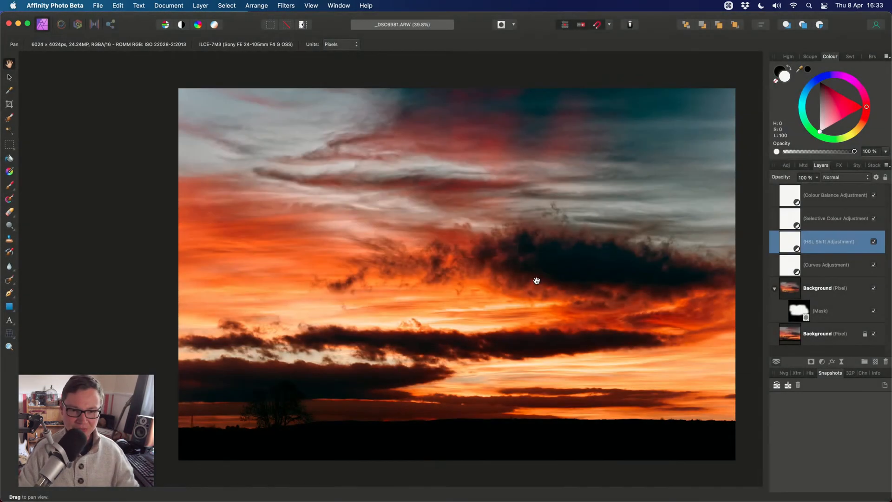
# - Open the Colour preferences, review the choices for the RGB colour profile without changing it, and close the preferences
pyautogui.moveTo(534, 280); pyautogui.dragTo(516, 281)
pyautogui.press('super+0')
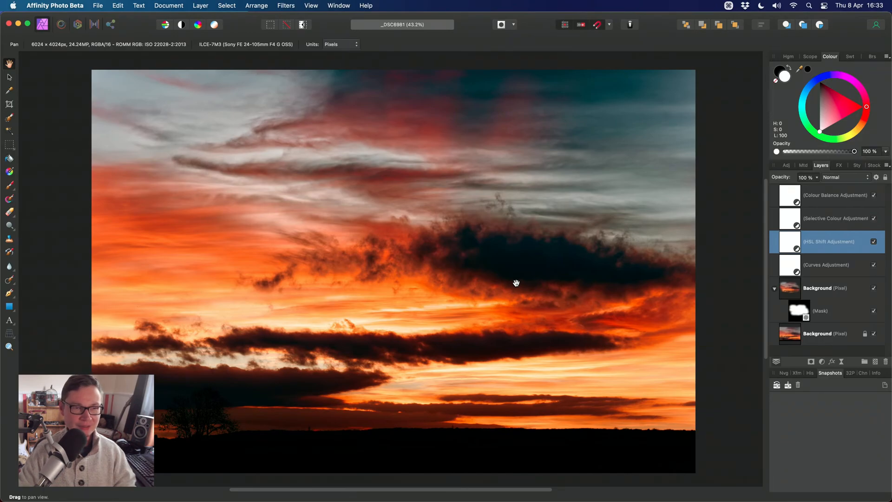
pyautogui.click(80, 6)
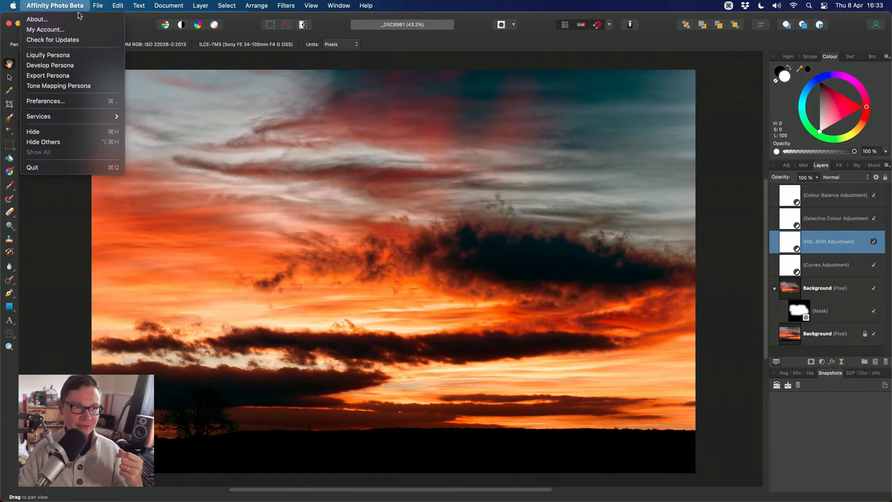
pyautogui.click(93, 101)
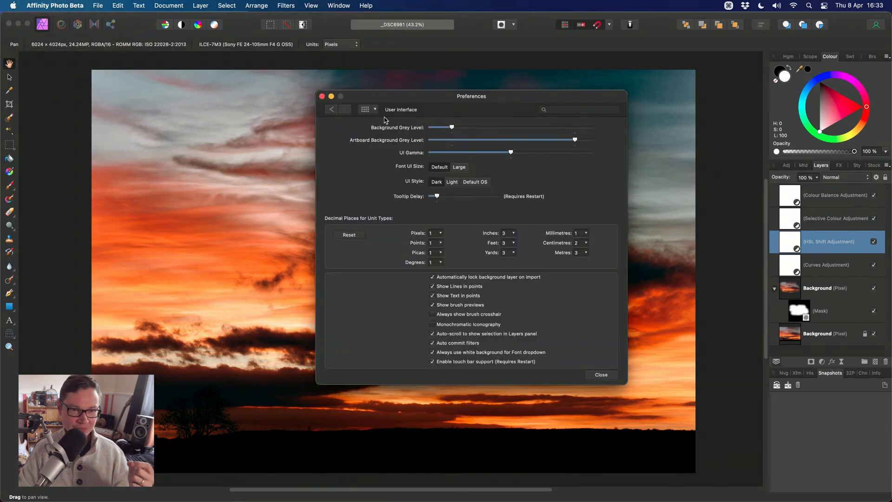
pyautogui.click(365, 109)
pyautogui.click(415, 157)
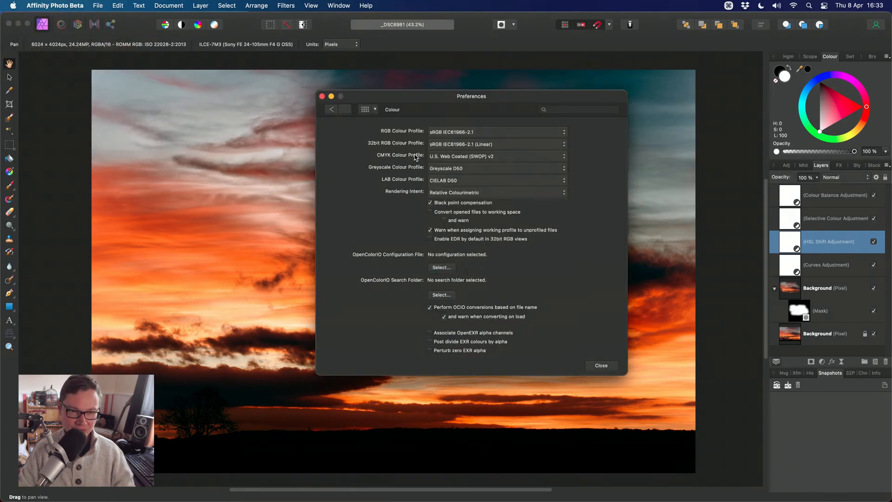
pyautogui.click(532, 135)
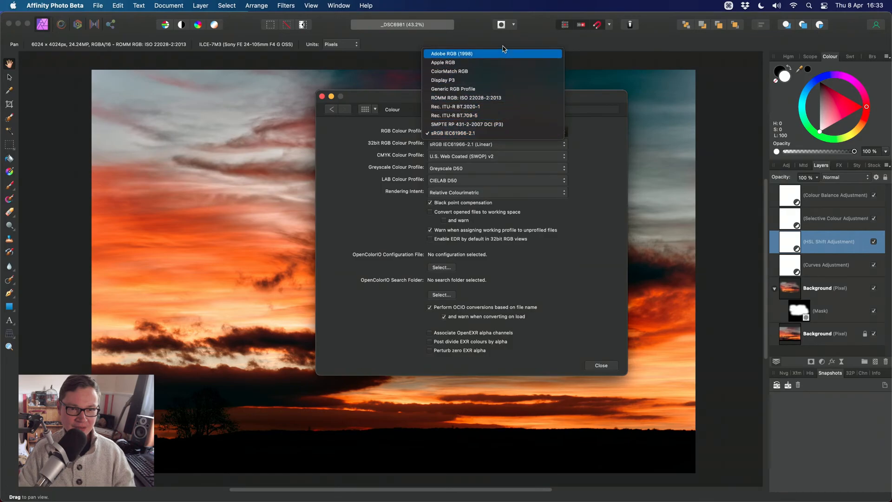
pyautogui.click(568, 141)
pyautogui.click(465, 133)
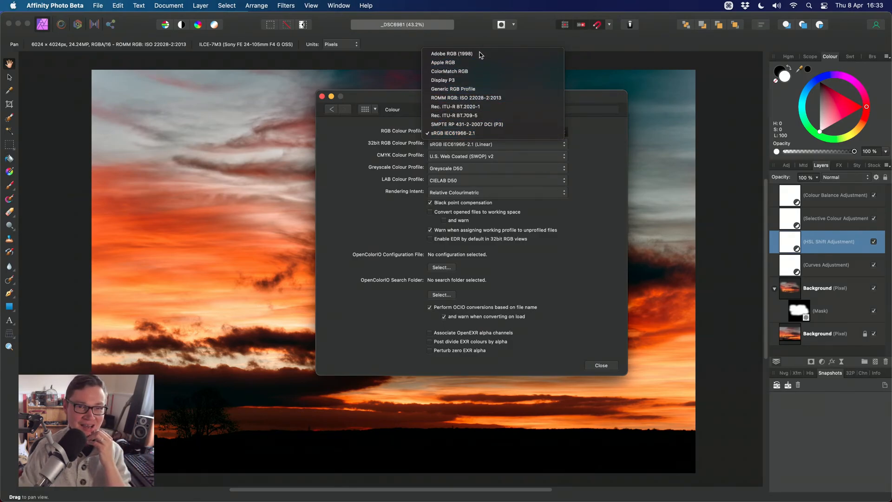
pyautogui.click(589, 195)
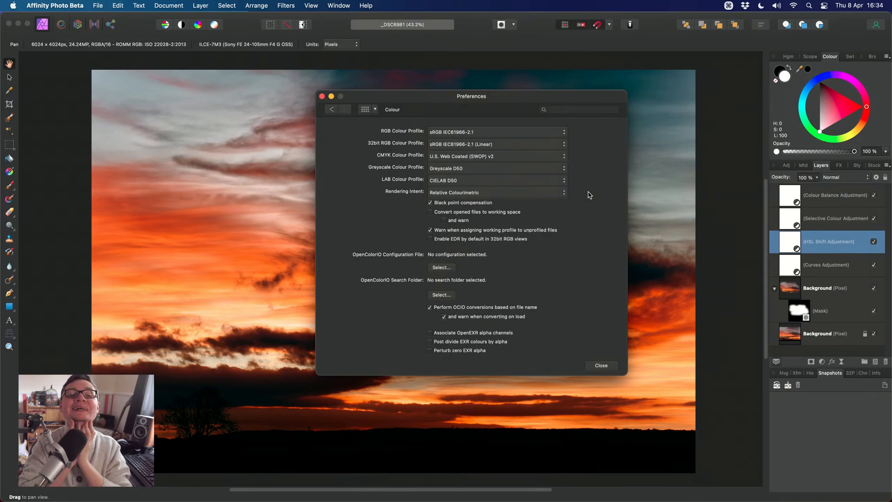
pyautogui.click(609, 367)
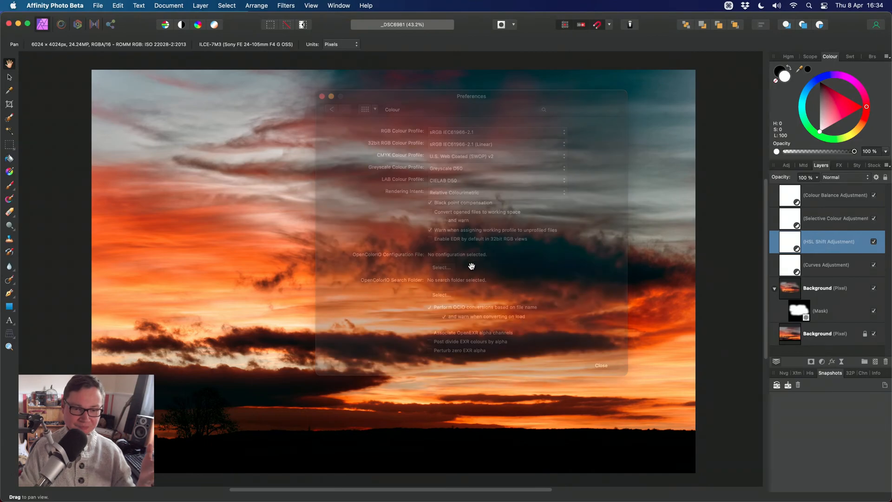
# - Switch to System Preferences and show the colour profiles of the AVT GC573 display
pyautogui.press('super+0')
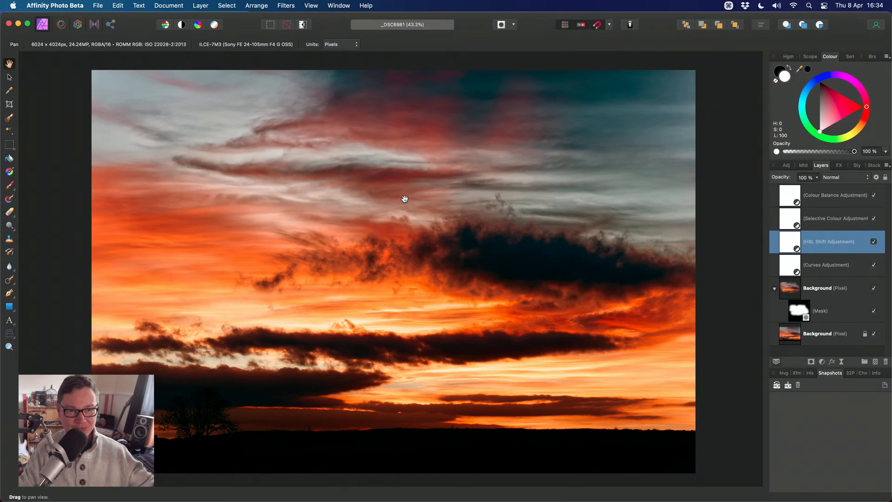
pyautogui.click(13, 5)
pyautogui.click(32, 32)
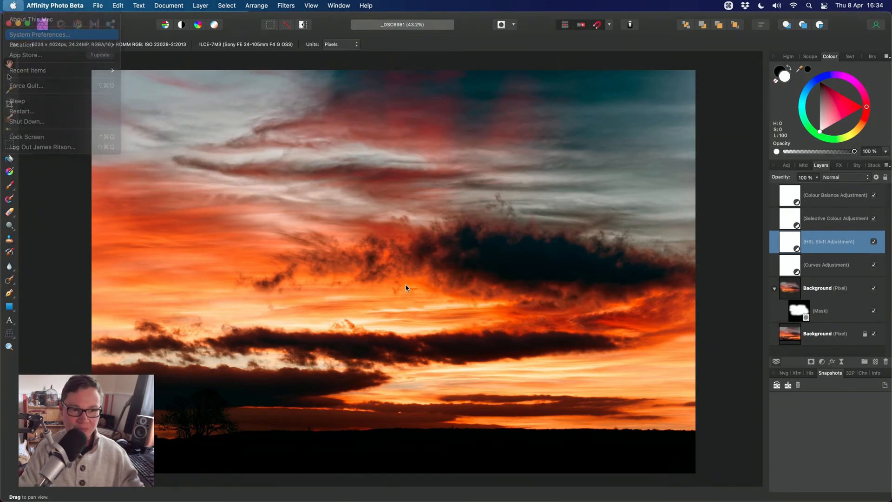
pyautogui.click(305, 316)
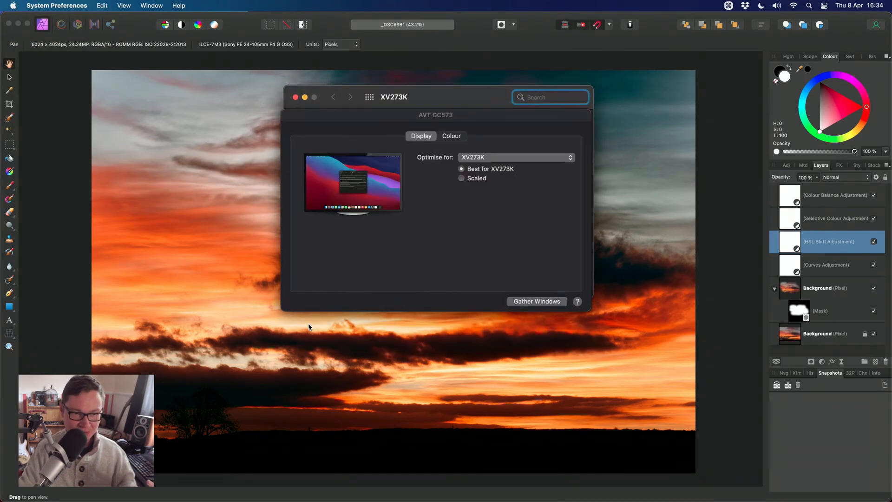
pyautogui.moveTo(408, 100); pyautogui.dragTo(520, 229)
pyautogui.click(451, 135)
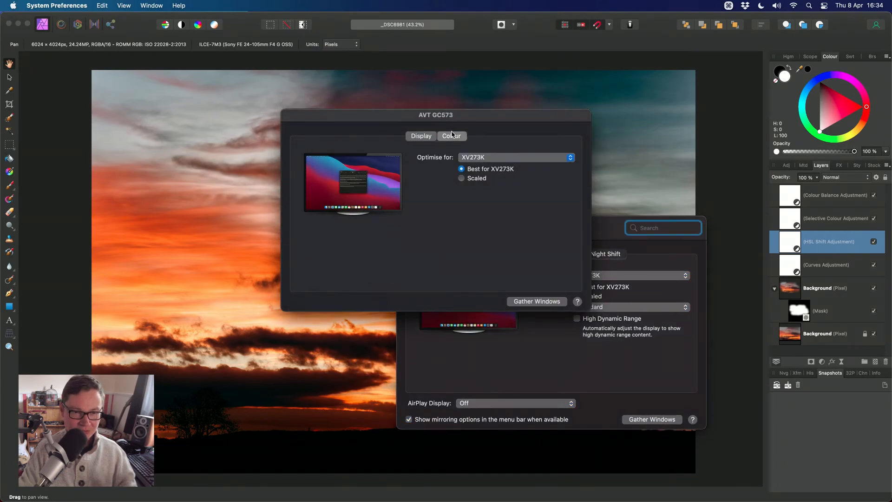
# - Show the XV273K display's colour profiles beside those of the AVT GC573, compare both displays' assigned profiles, and quit System Preferences
pyautogui.press('super+q')
pyautogui.press('super+Tab')
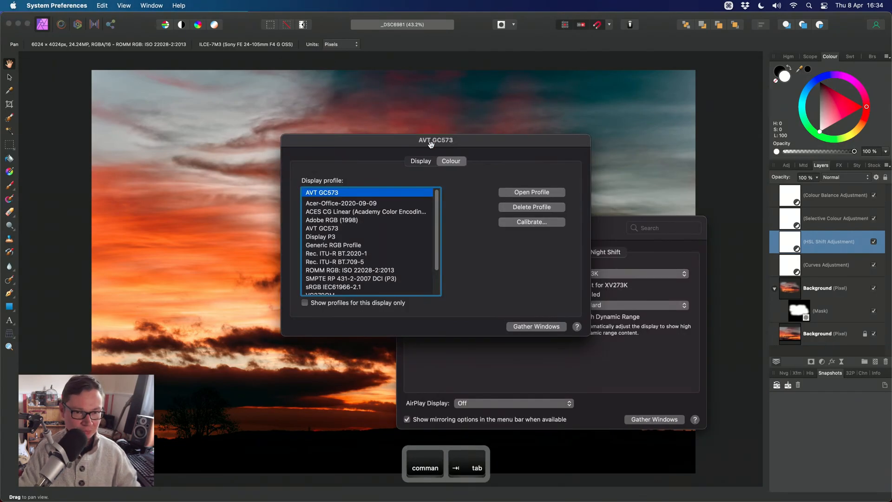
pyautogui.click(568, 253)
pyautogui.moveTo(568, 240); pyautogui.dragTo(586, 171)
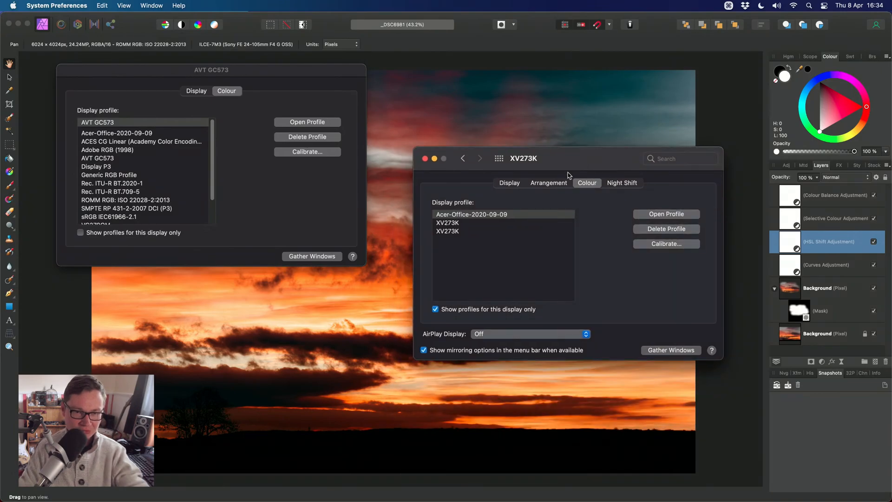
pyautogui.click(491, 215)
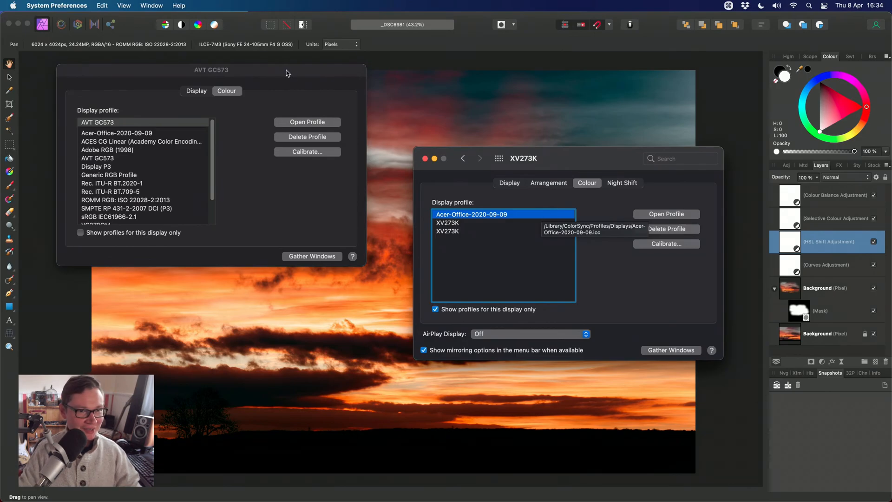
pyautogui.moveTo(278, 81); pyautogui.dragTo(302, 84)
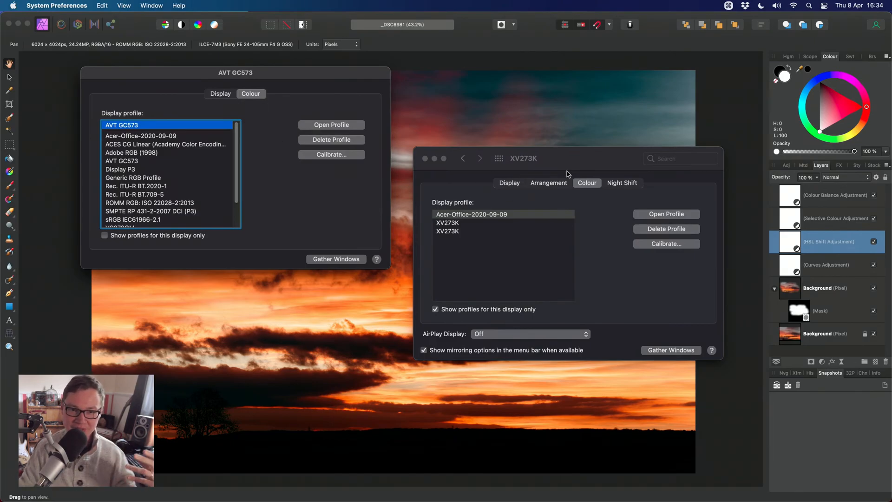
pyautogui.moveTo(570, 166); pyautogui.dragTo(563, 171)
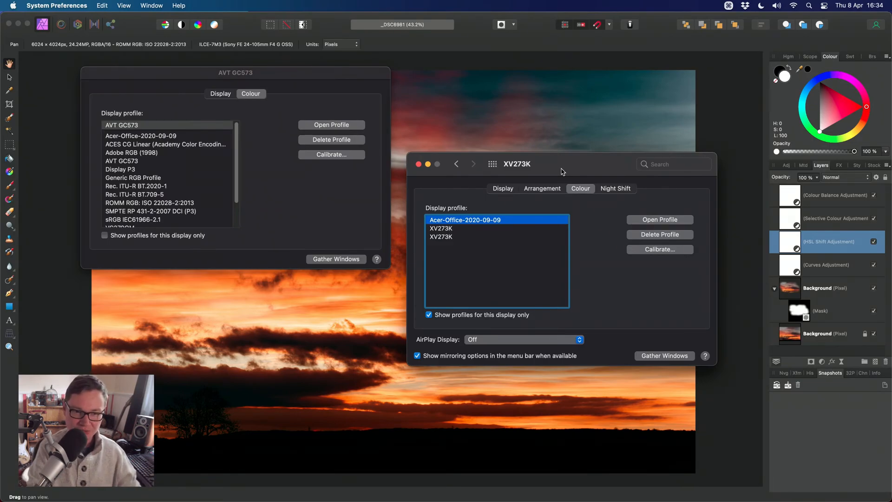
pyautogui.press('super+q')
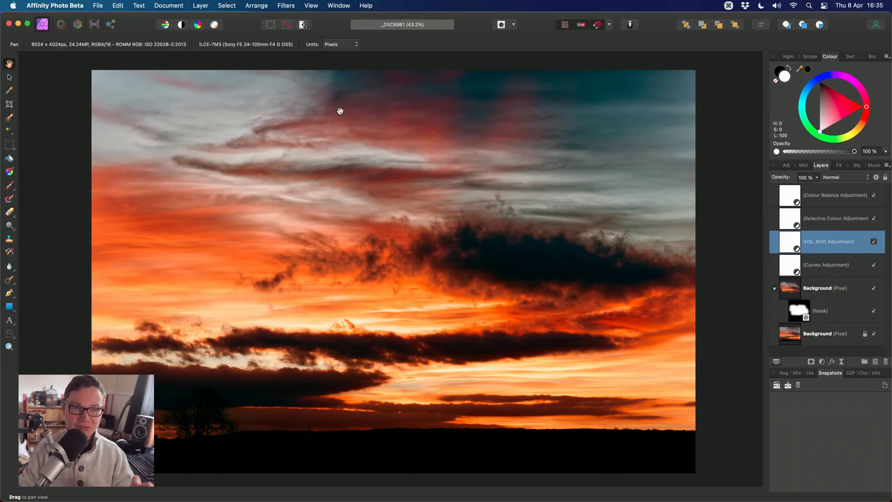
# - Reopen the Colour preferences in Affinity Photo, examine the RGB colour profile choices again, and close the preferences unchanged
pyautogui.click(73, 5)
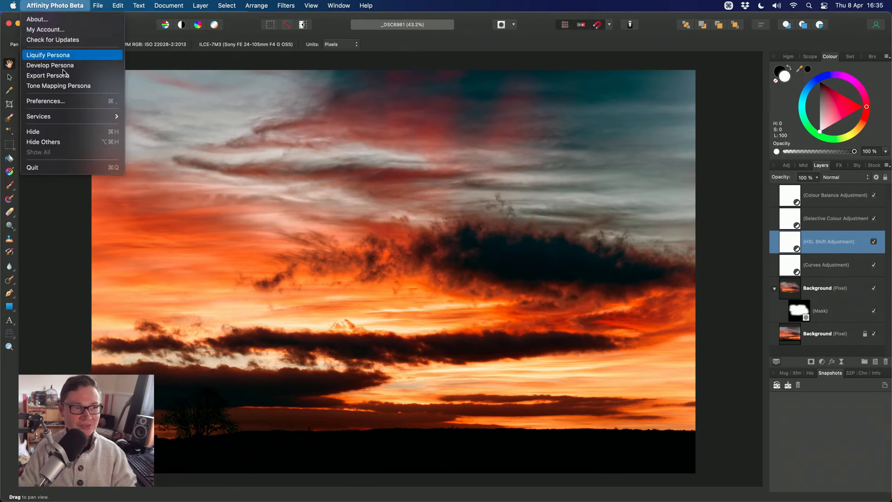
pyautogui.click(67, 98)
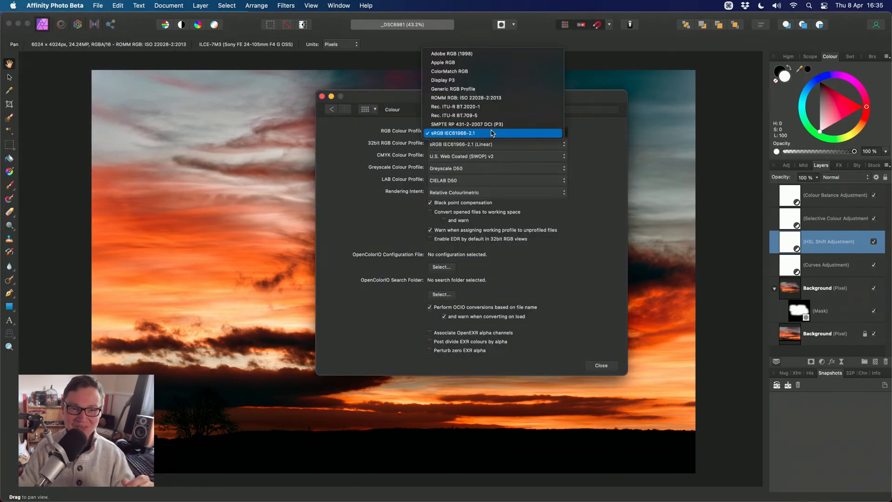
pyautogui.click(493, 132)
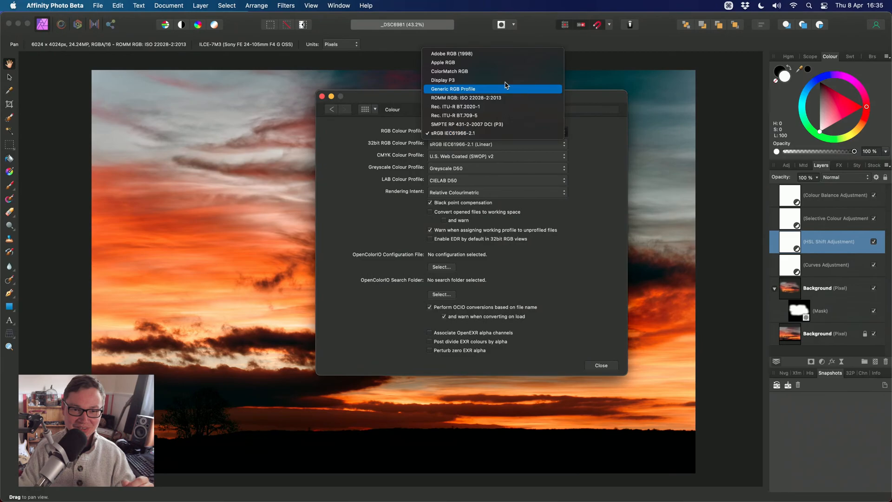
pyautogui.click(603, 164)
pyautogui.click(520, 135)
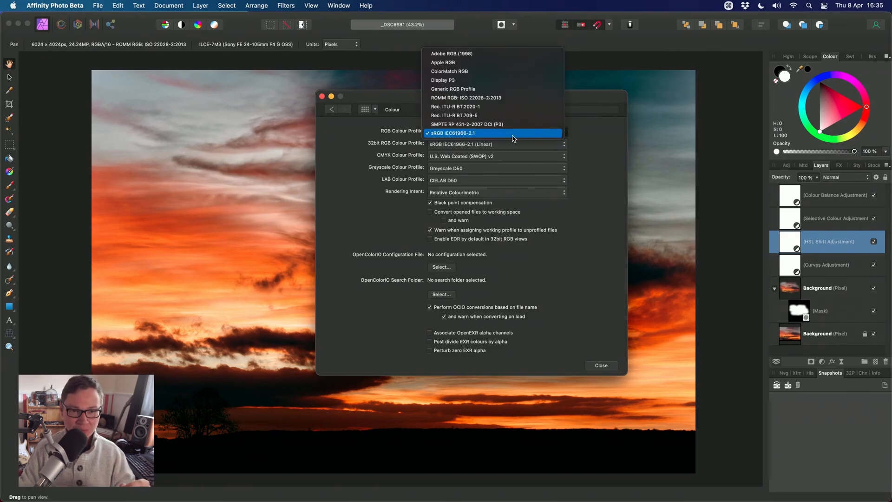
pyautogui.click(601, 164)
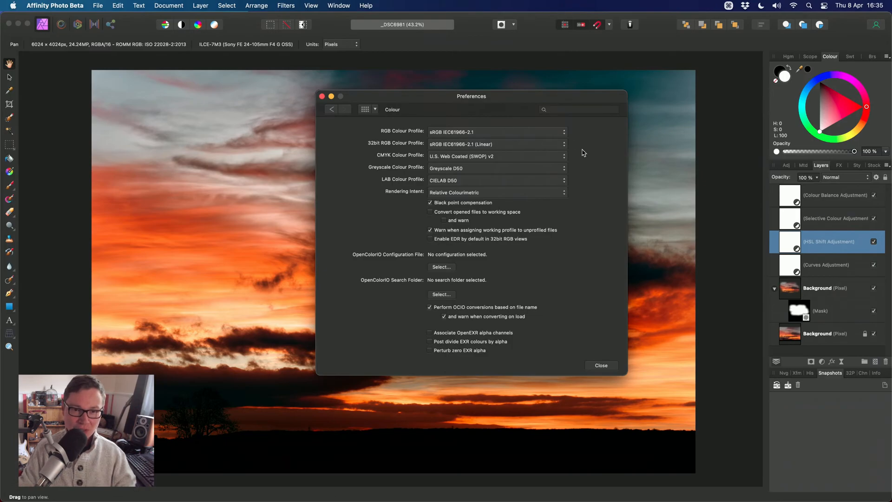
pyautogui.click(562, 134)
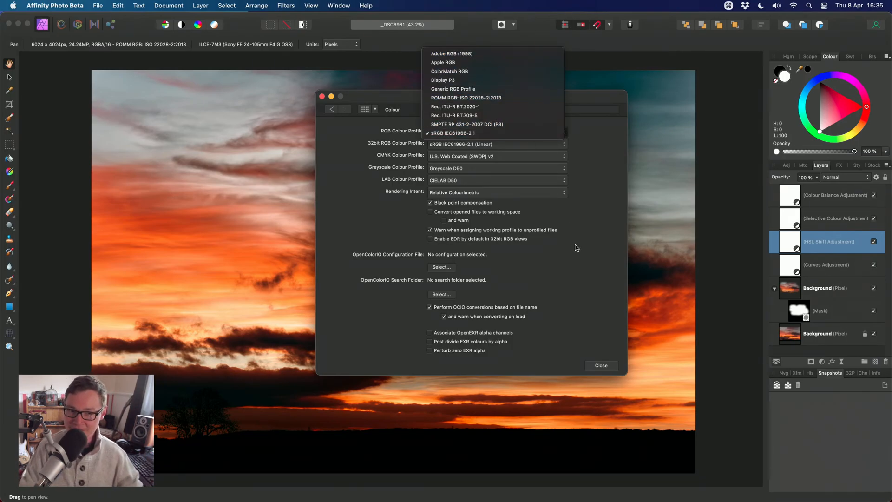
pyautogui.click(601, 364)
pyautogui.click(602, 365)
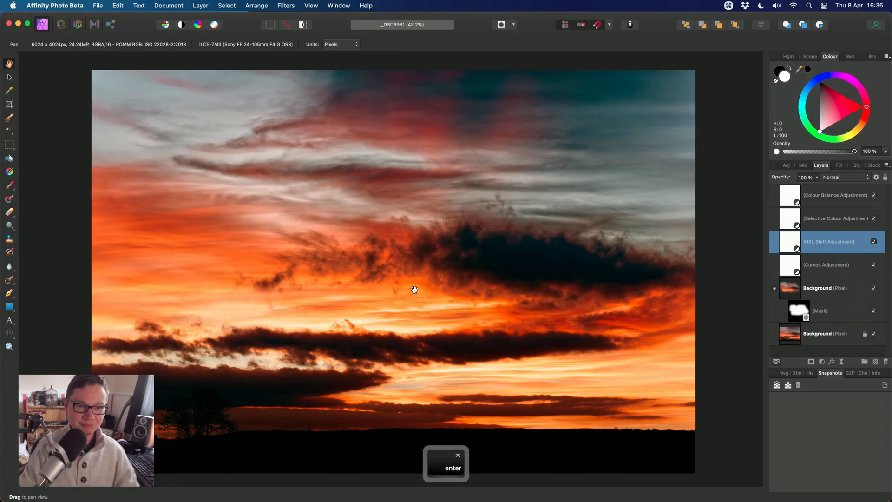
pyautogui.scroll(1, 426, 284)
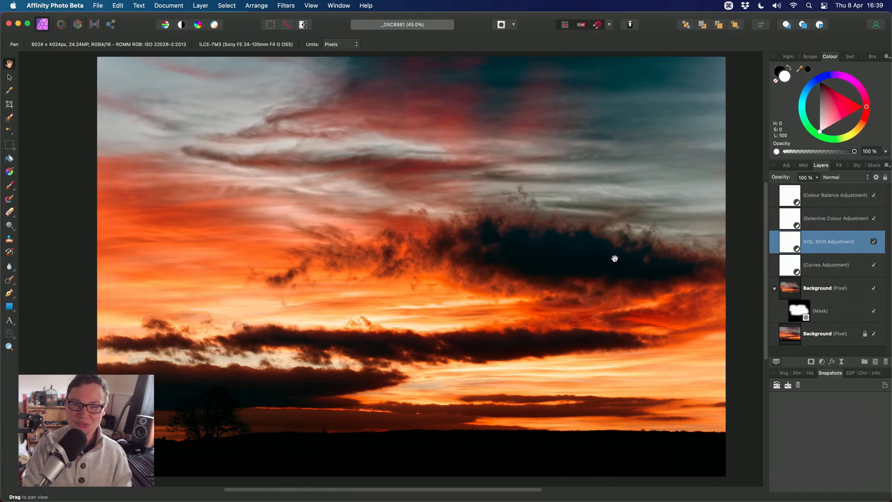
pyautogui.press('super+0')
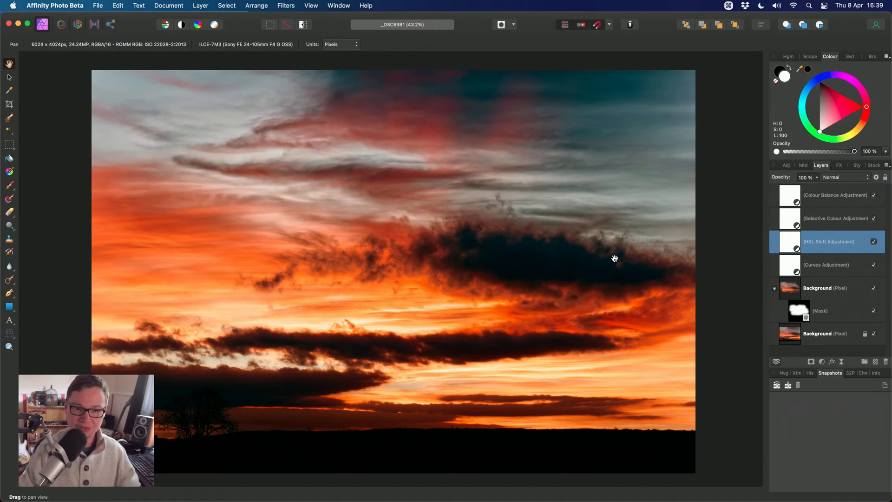
pyautogui.moveTo(438, 264); pyautogui.dragTo(464, 268)
pyautogui.scroll(1, 465, 269)
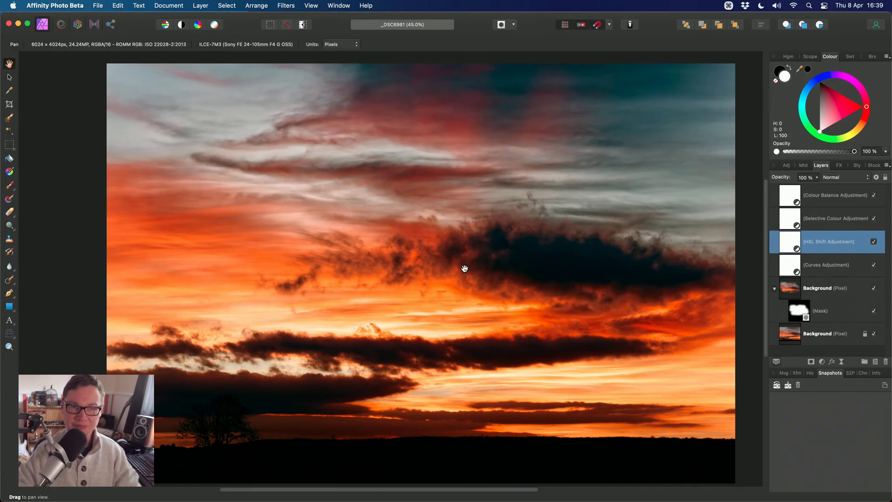
# - Close the sunset document and open the raw file DJI_0772.DNG from the Live folder in Affinity Photo
pyautogui.press('super+w')
pyautogui.press('super+Tab')
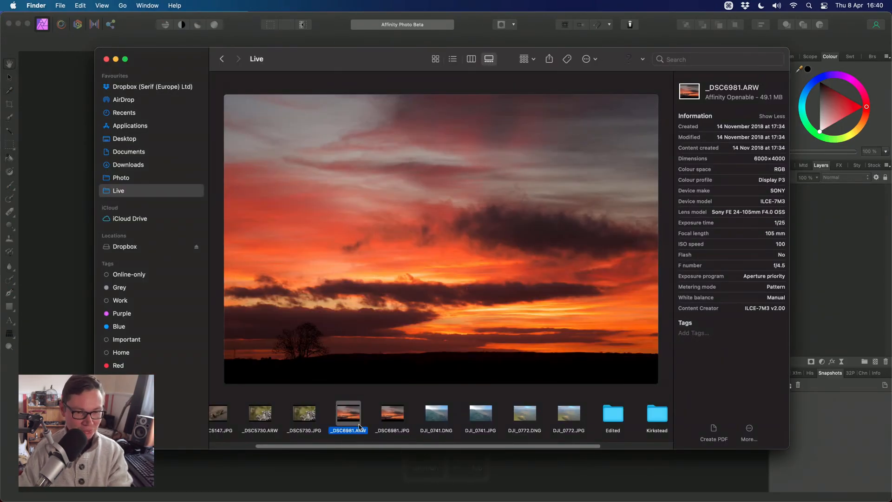
pyautogui.moveTo(345, 450); pyautogui.dragTo(398, 453)
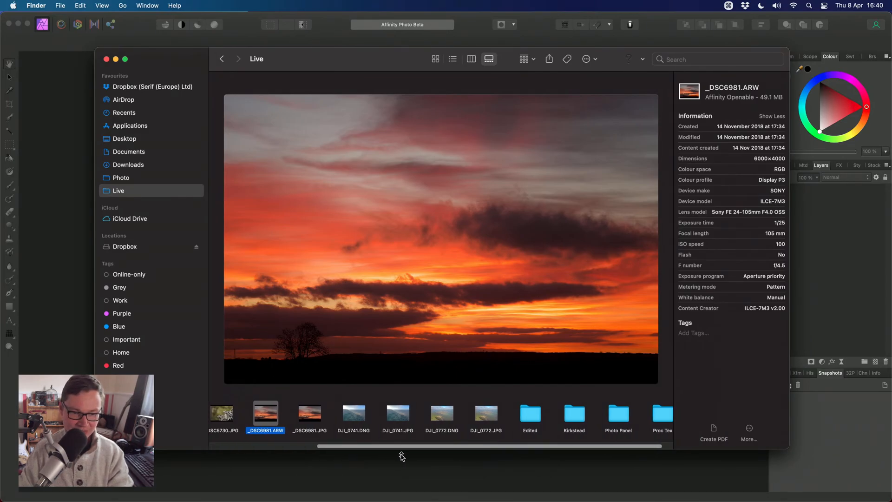
pyautogui.click(447, 419)
pyautogui.moveTo(447, 419); pyautogui.dragTo(461, 290)
pyautogui.press('super+Tab')
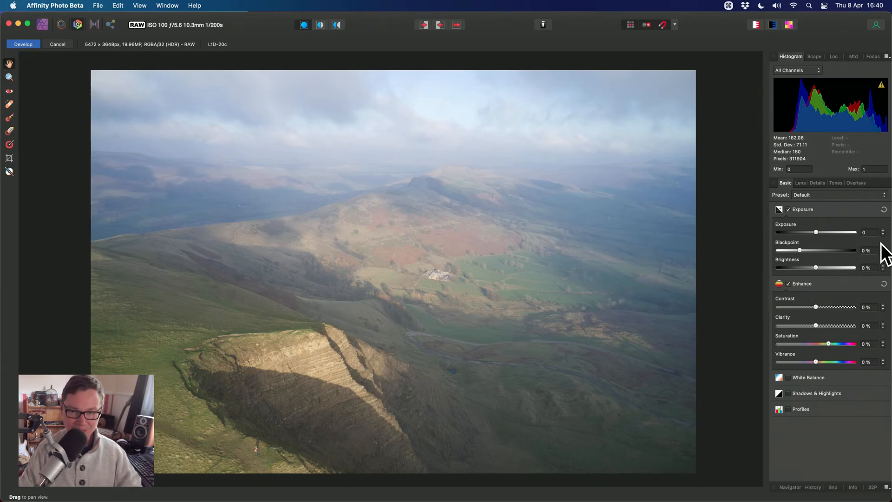
# - Look through the lens profile list for the raw photo and turn off Lens Correction
pyautogui.click(799, 184)
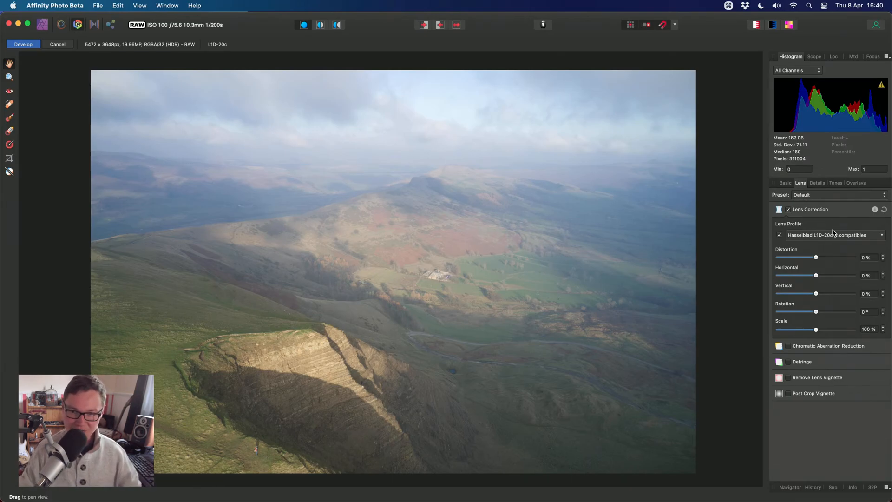
pyautogui.click(812, 236)
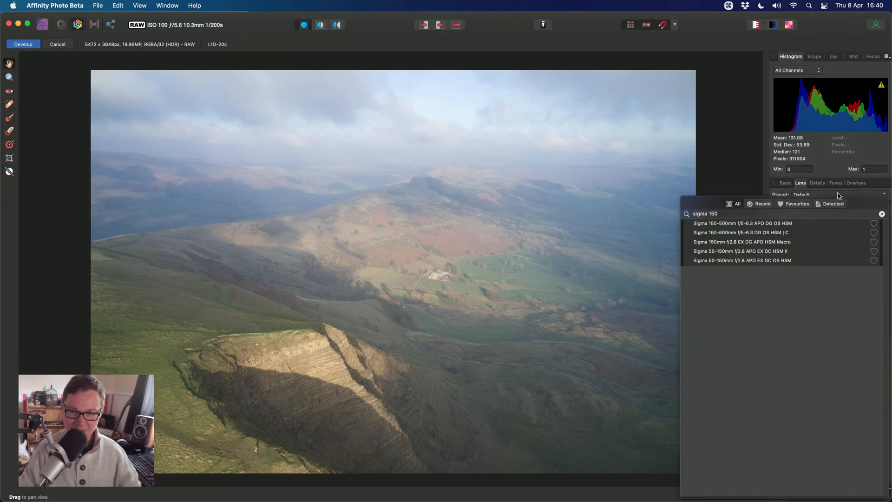
pyautogui.click(779, 192)
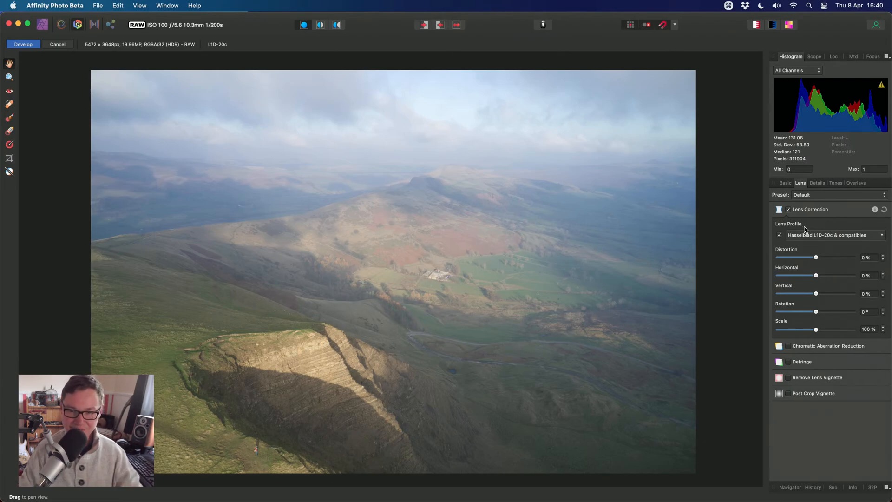
pyautogui.click(788, 209)
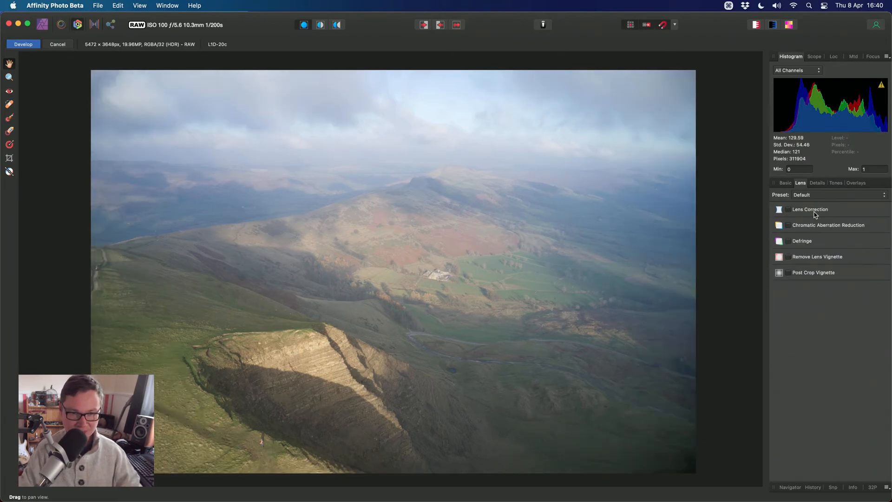
# - Turn Lens Correction back on with the Hasselblad L1D-20c profile and reduce its scale to 95%
pyautogui.click(787, 209)
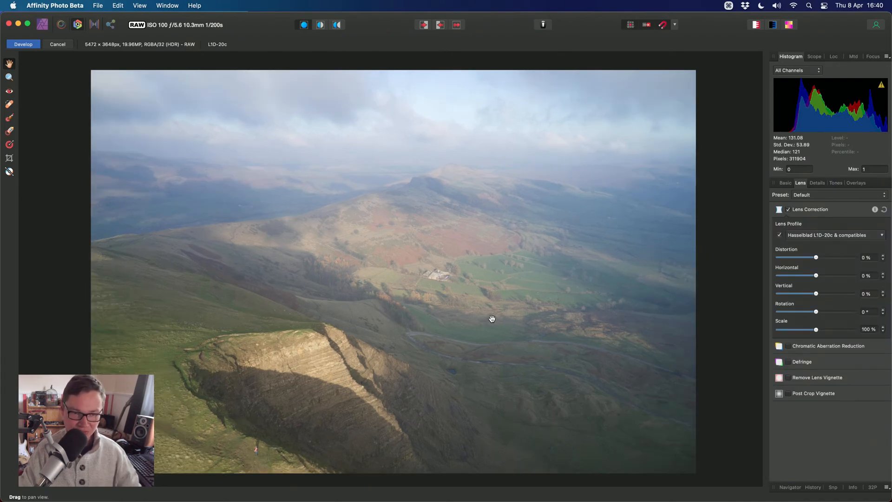
pyautogui.scroll(2, 465, 286)
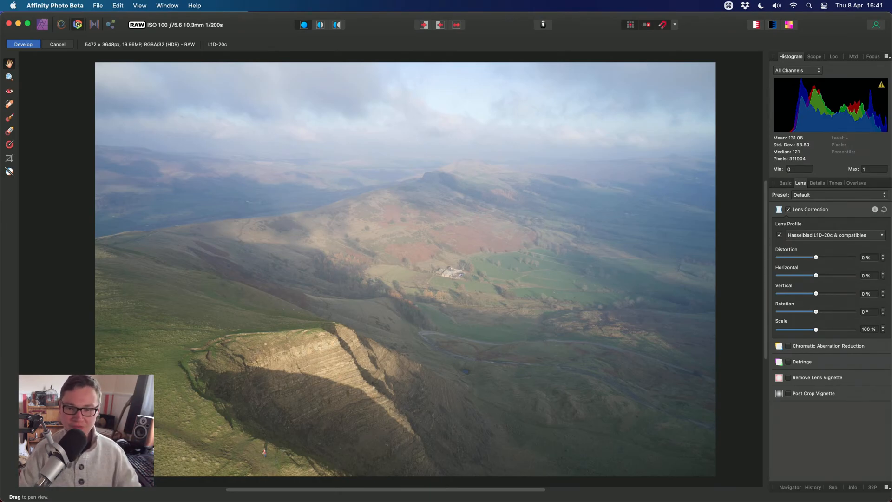
pyautogui.click(882, 331)
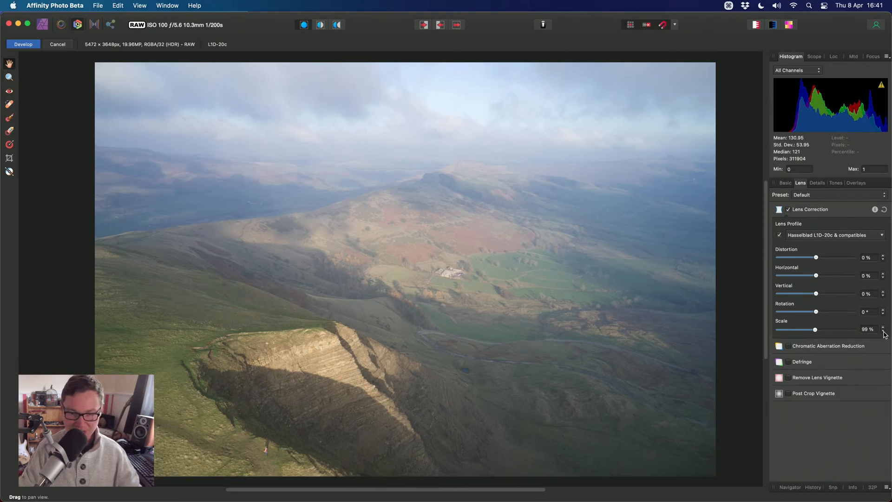
pyautogui.click(883, 331)
pyautogui.click(883, 331)
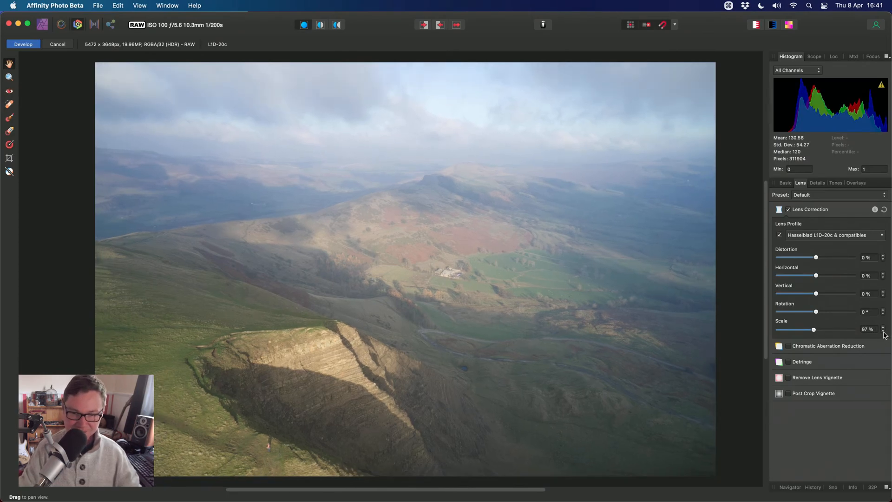
pyautogui.click(883, 332)
pyautogui.click(883, 331)
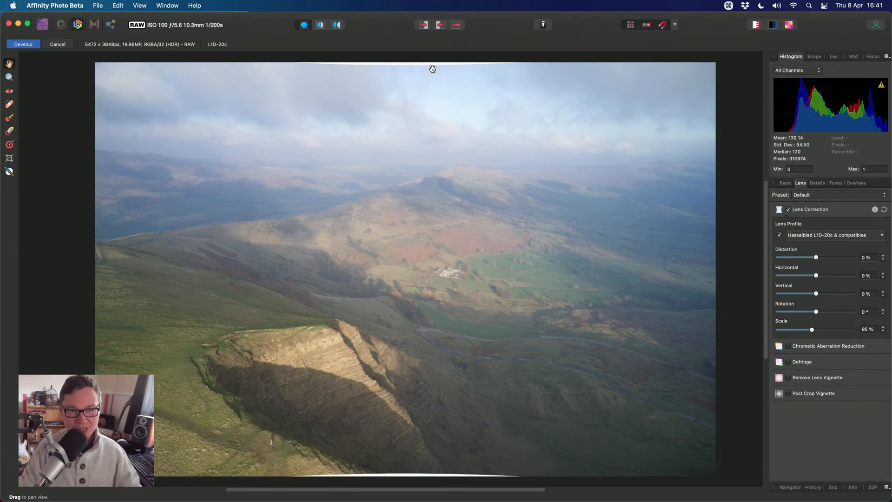
# - Inspect the photo's upper edge for blank areas and set the lens correction scale to 97%
pyautogui.scroll(6, 435, 93)
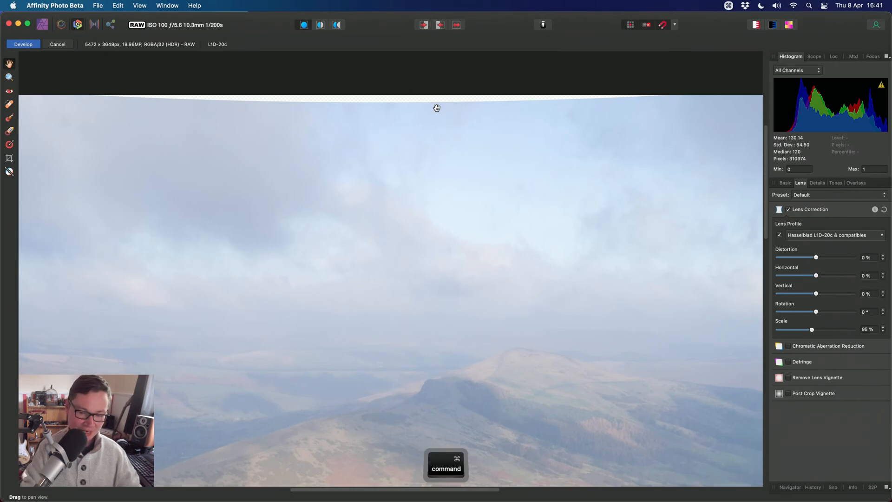
pyautogui.press('super+0')
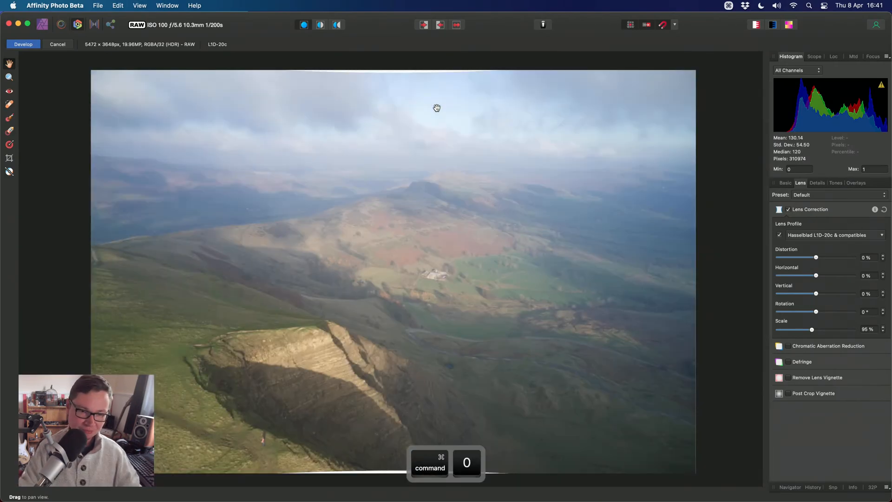
pyautogui.click(883, 327)
pyautogui.click(883, 328)
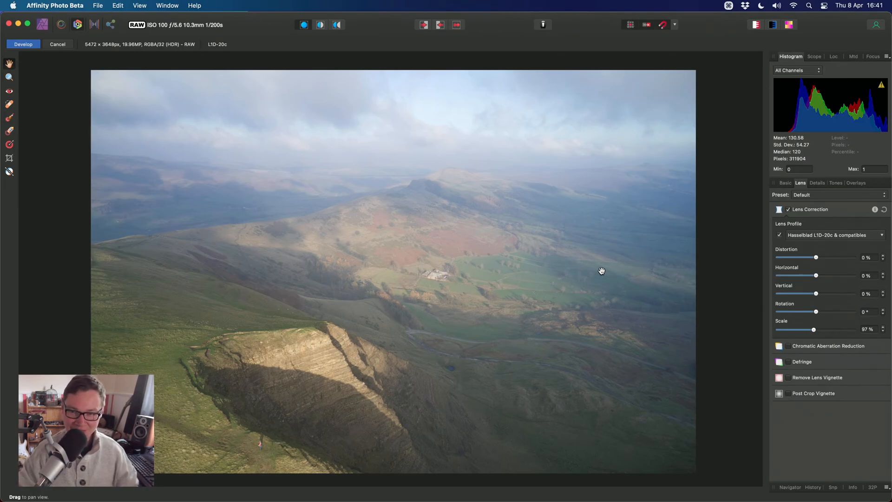
# - Enable Shadows & Highlights with highlights at -30%, and develop the raw photo
pyautogui.click(785, 183)
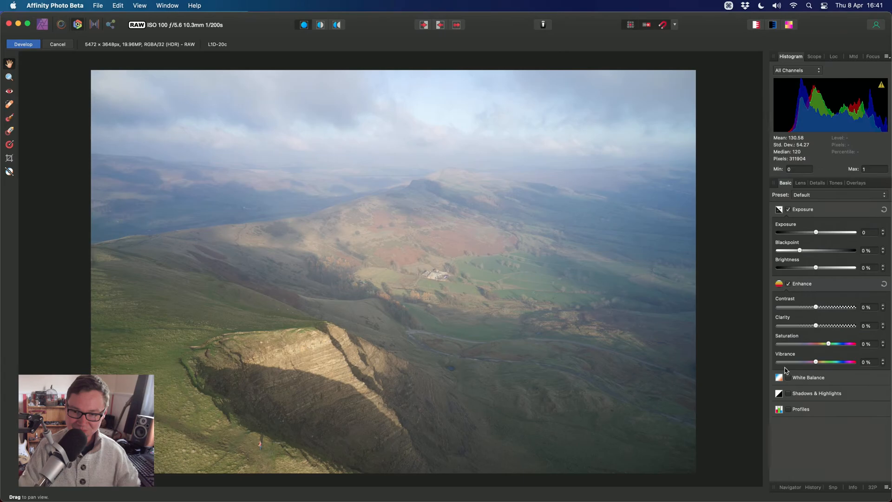
pyautogui.click(808, 399)
pyautogui.moveTo(816, 434); pyautogui.dragTo(808, 439)
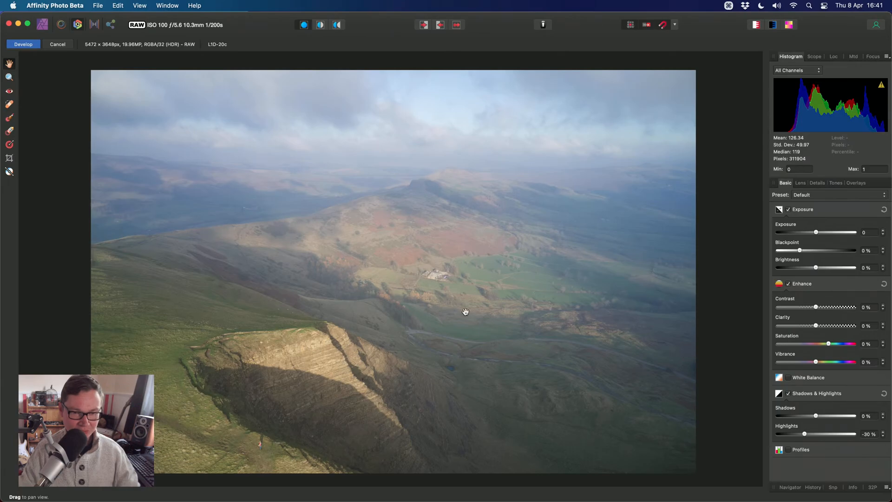
pyautogui.moveTo(464, 310); pyautogui.dragTo(471, 310)
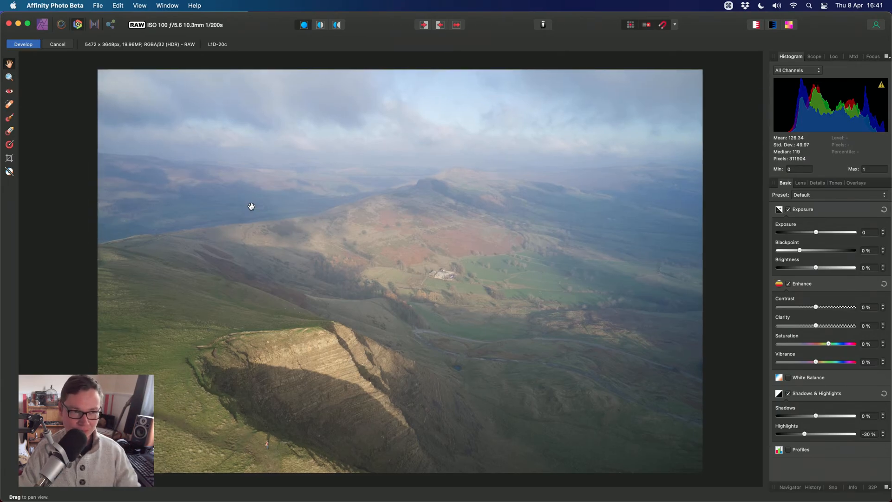
pyautogui.click(29, 47)
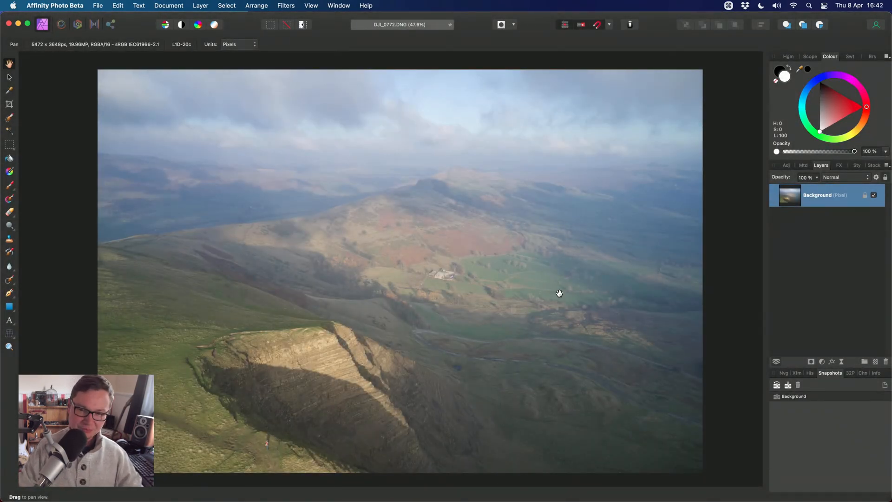
# - Delete the Background snapshot and duplicate the Background layer
pyautogui.click(796, 398)
pyautogui.click(797, 385)
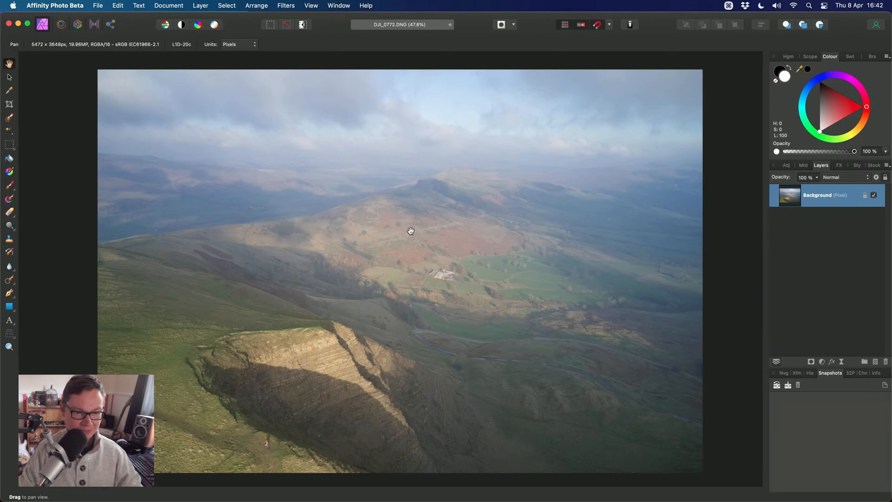
pyautogui.moveTo(413, 247); pyautogui.dragTo(436, 259)
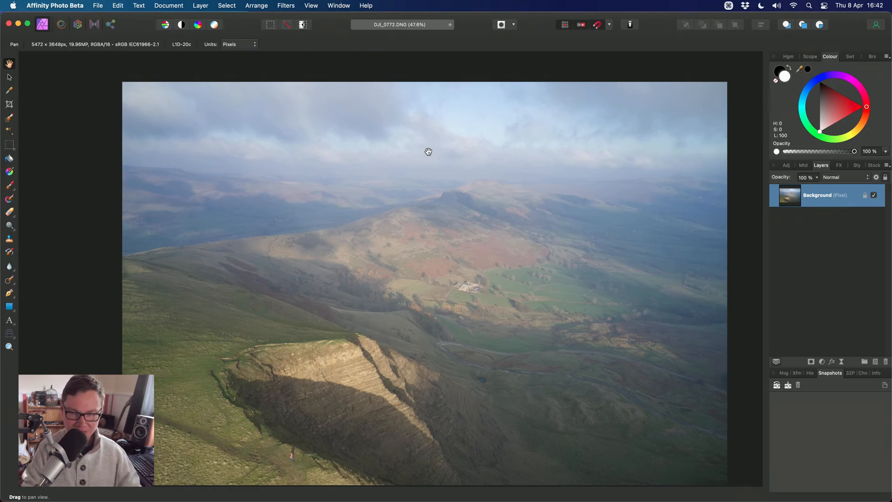
pyautogui.press('super+j')
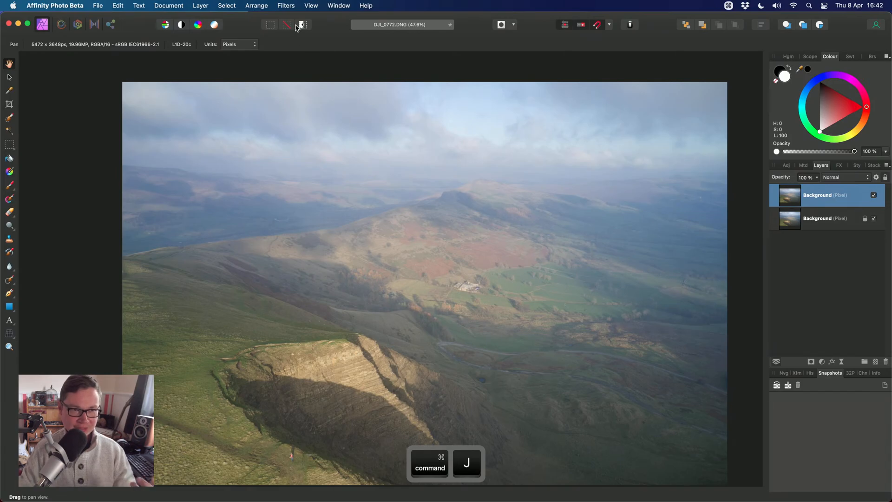
# - Apply Haze Removal to the duplicated layer with slightly reduced distance, slightly raised strength and increased exposure correction
pyautogui.click(290, 6)
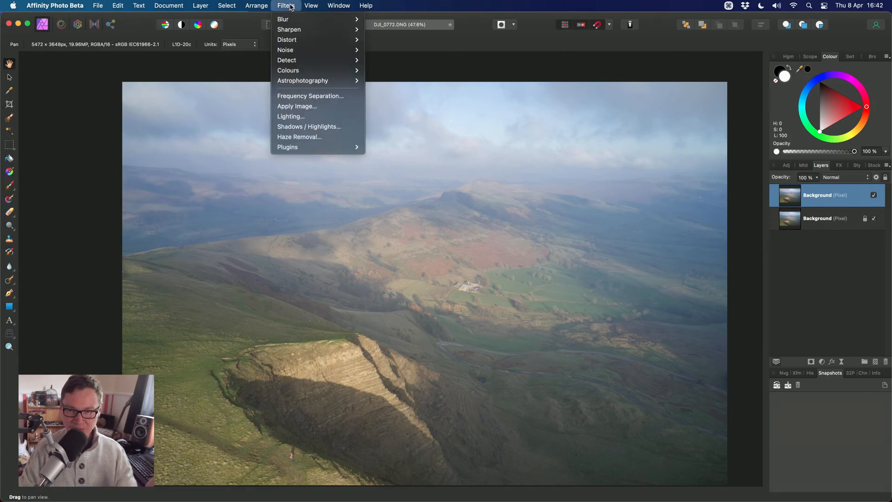
pyautogui.click(324, 138)
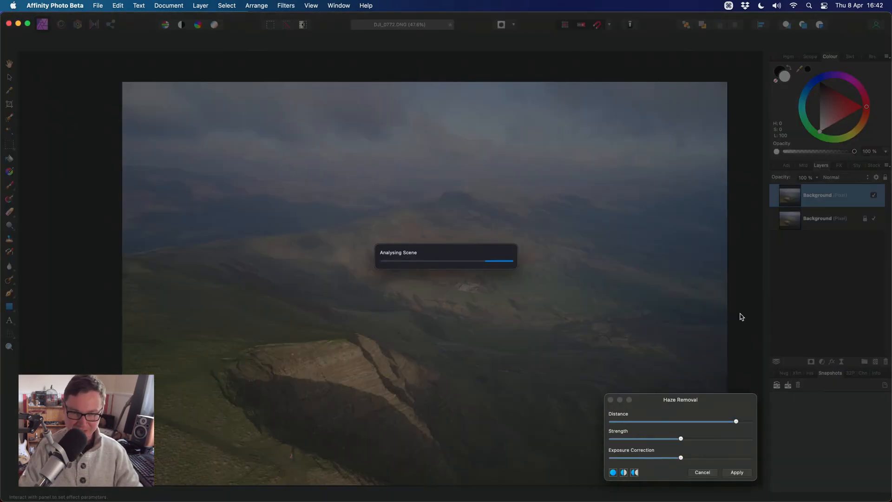
pyautogui.moveTo(708, 401); pyautogui.dragTo(622, 367)
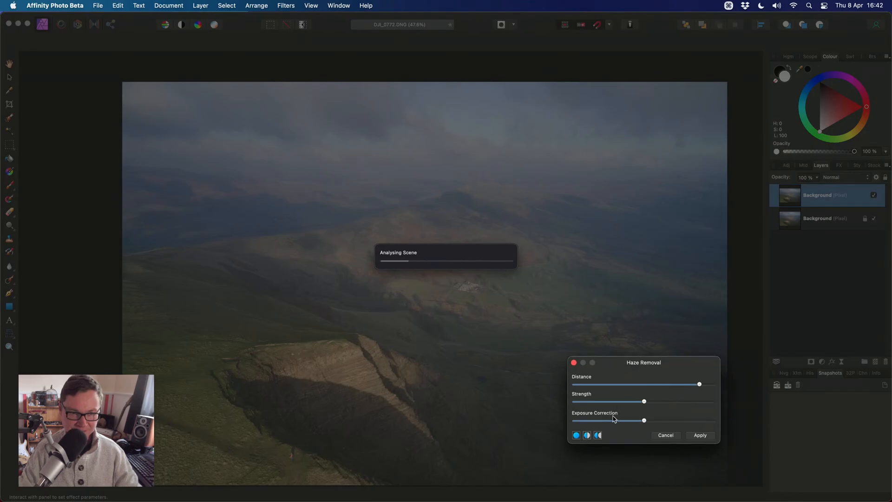
pyautogui.click(686, 384)
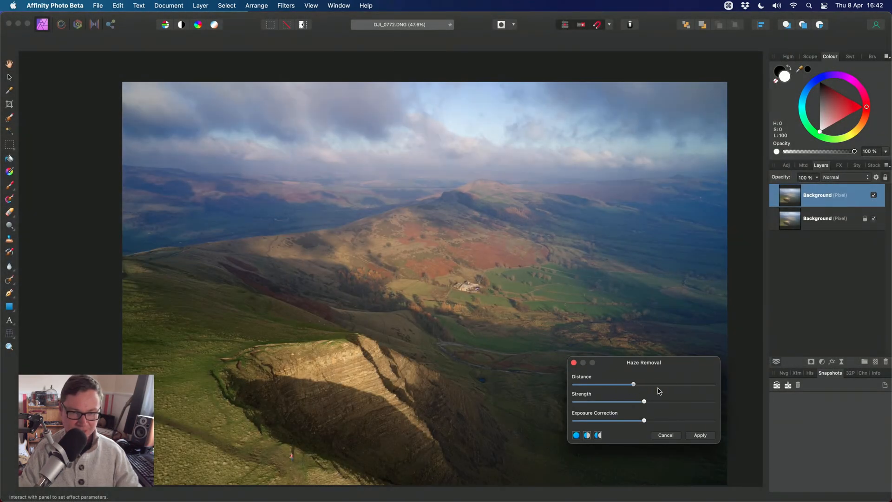
pyautogui.moveTo(659, 363); pyautogui.dragTo(649, 260)
pyautogui.click(683, 282)
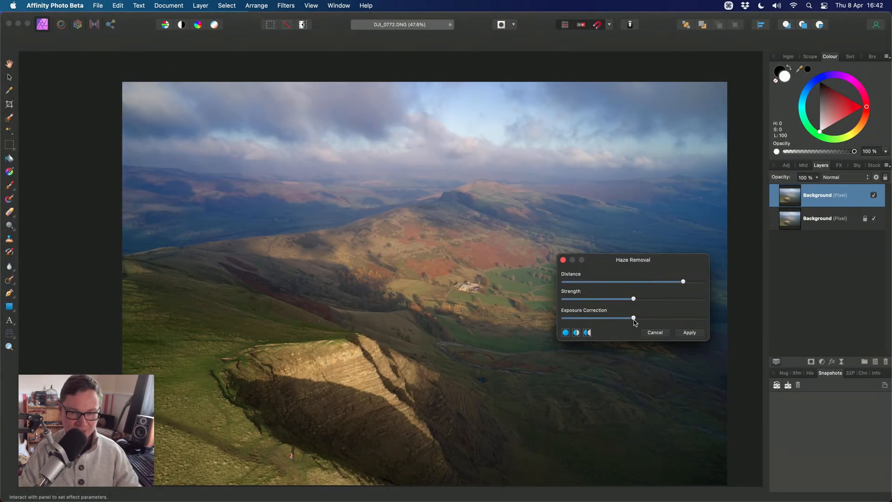
pyautogui.moveTo(633, 318)
pyautogui.mouseDown()
pyautogui.moveTo(656, 318)
pyautogui.moveTo(613, 299)
pyautogui.moveTo(656, 301)
pyautogui.moveTo(644, 304)
pyautogui.mouseUp()
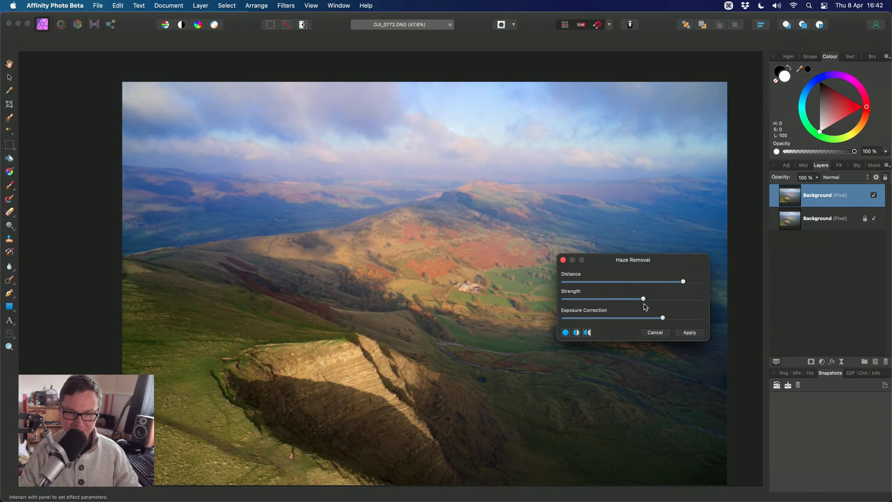
pyautogui.click(689, 333)
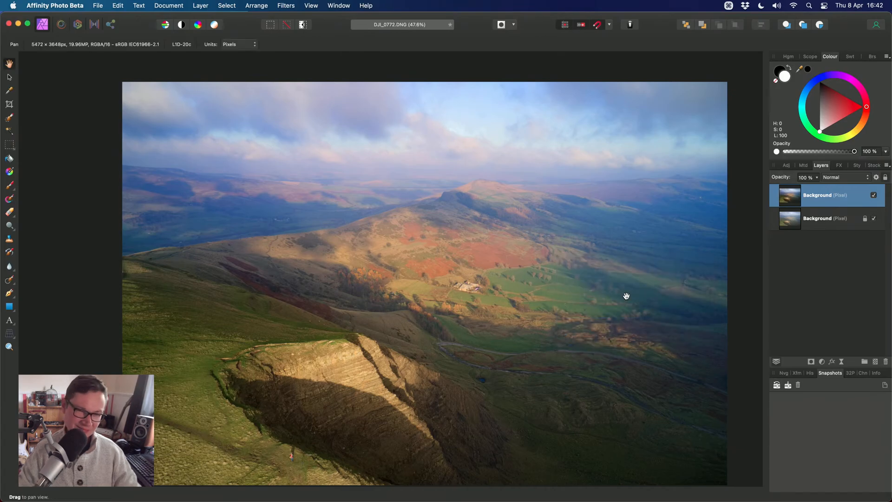
# - Set the haze-removed layer's opacity to 50%, comparing the photo with and without the layer before and after the change
pyautogui.click(873, 196)
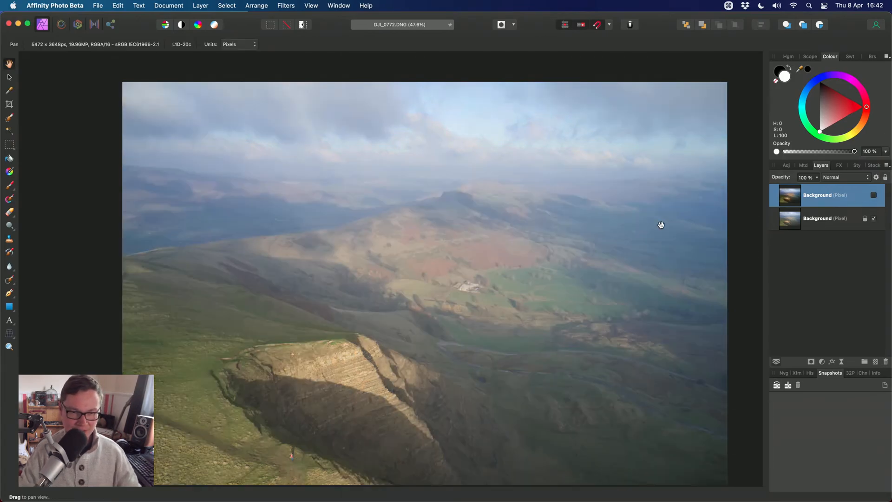
pyautogui.click(874, 196)
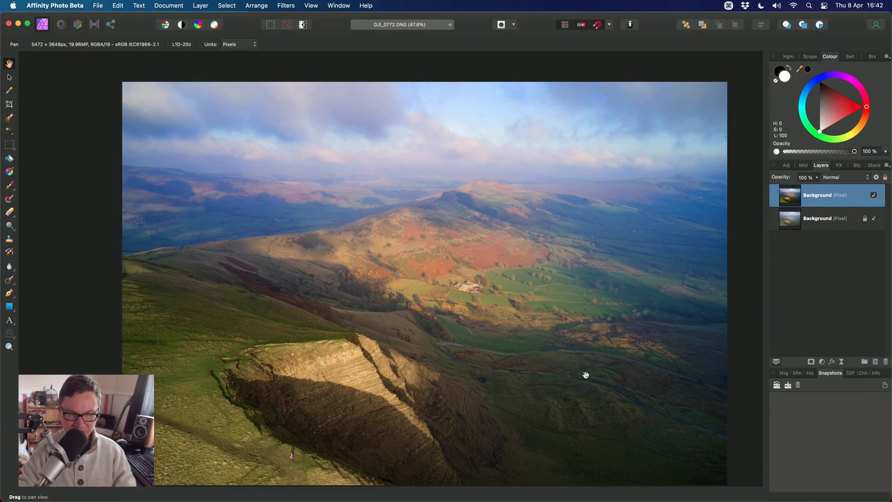
pyautogui.press('5')
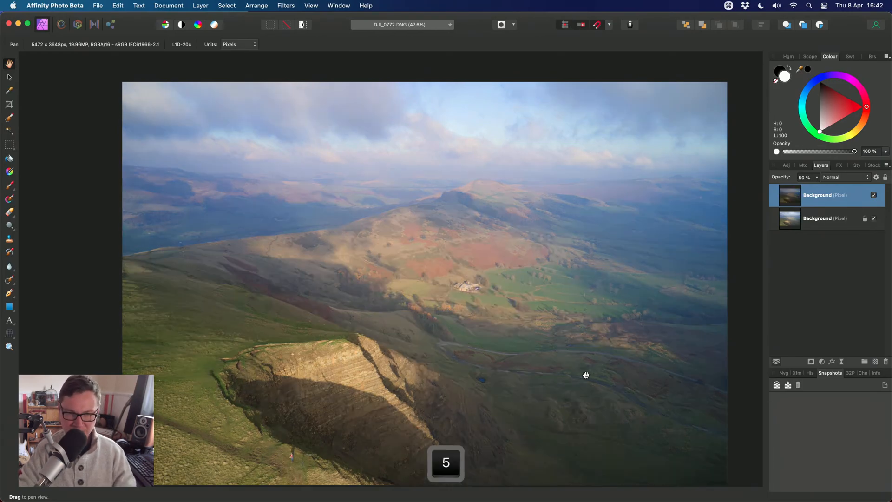
pyautogui.click(874, 195)
pyautogui.click(874, 196)
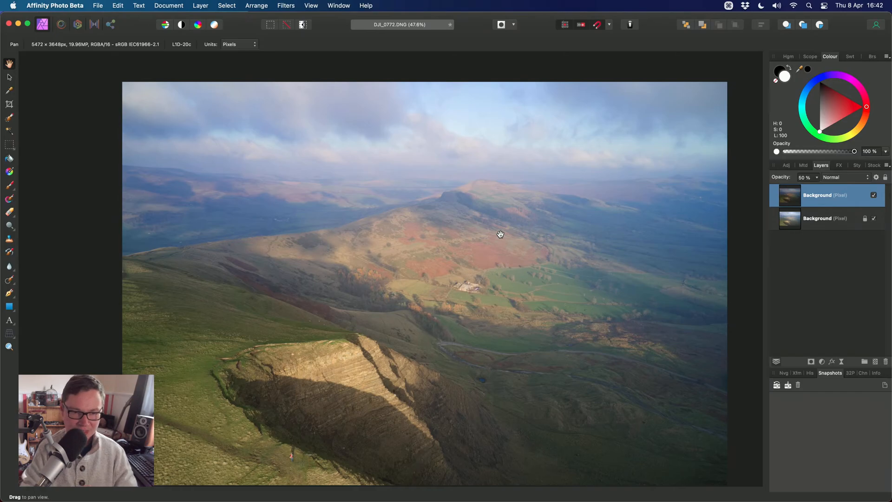
# - Add an empty pixel layer above the others and set the Inpainting Brush Tool to work from Current Layer & Below
pyautogui.scroll(5, 409, 358)
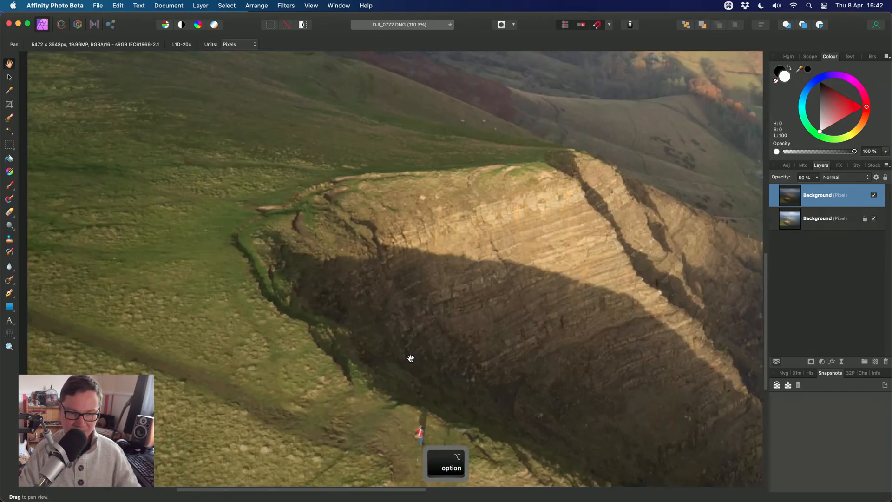
pyautogui.scroll(8, 430, 274)
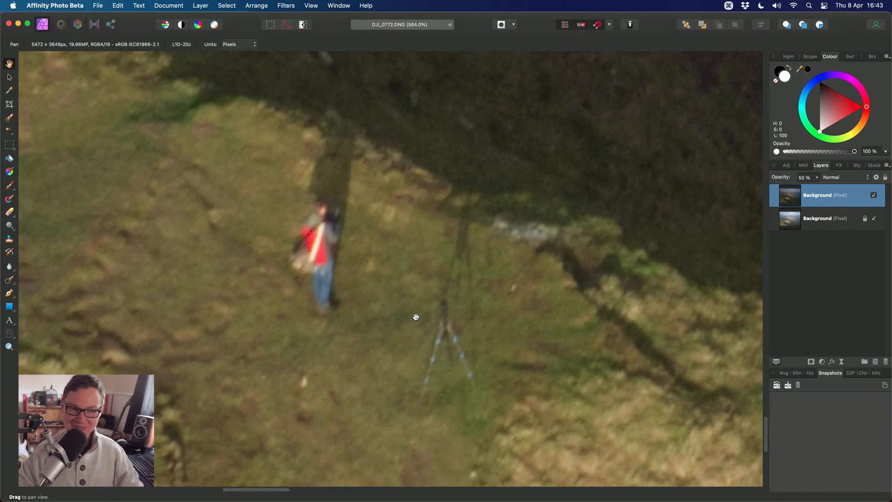
pyautogui.moveTo(356, 300); pyautogui.dragTo(382, 328)
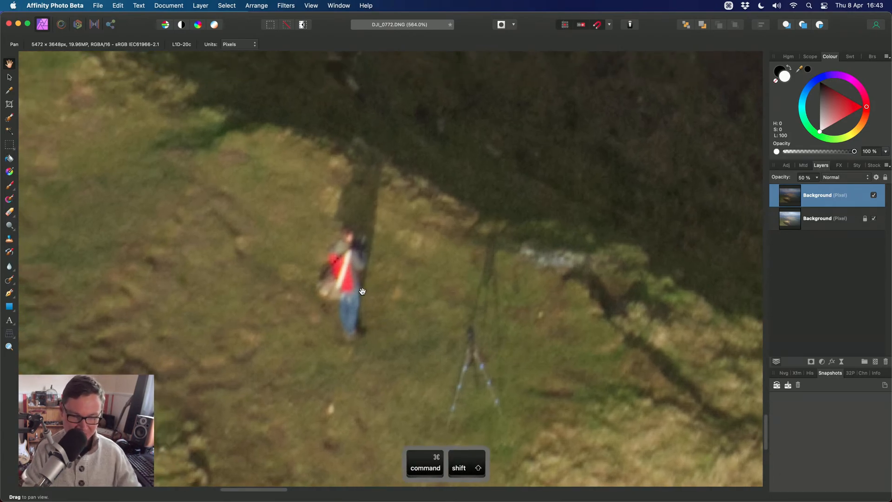
pyautogui.press('super+shift+n')
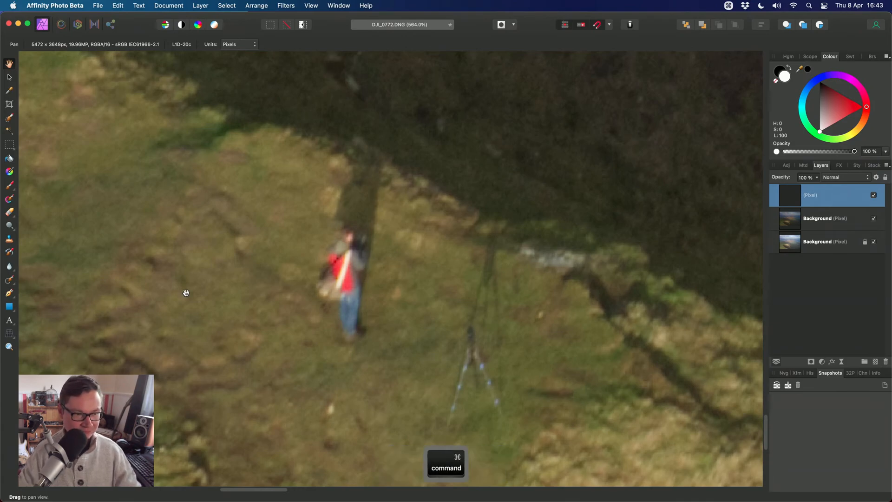
pyautogui.click(13, 282)
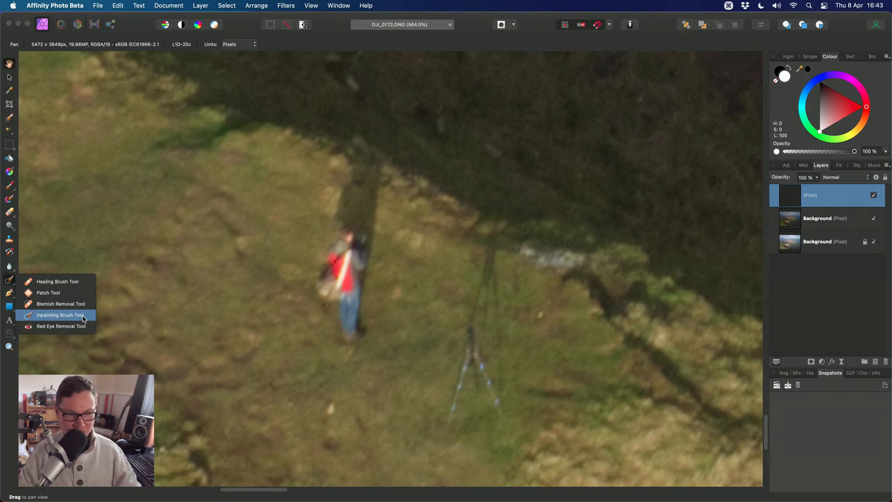
pyautogui.click(84, 315)
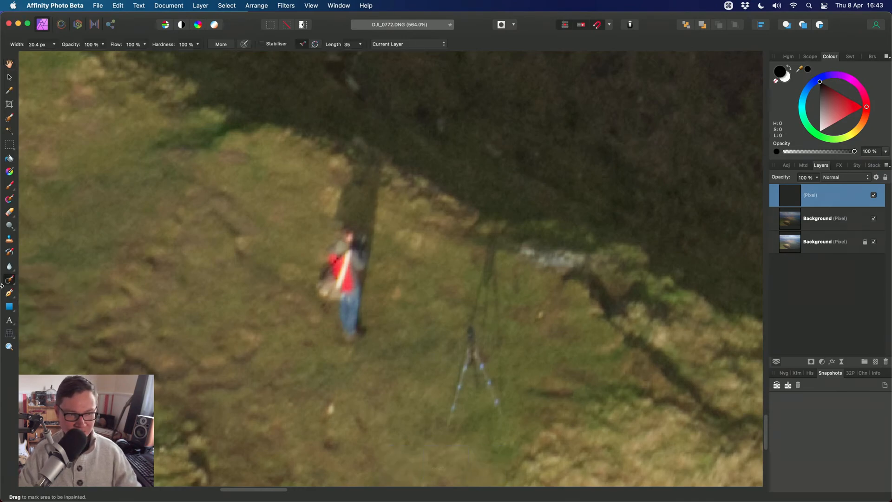
pyautogui.click(420, 46)
pyautogui.click(403, 54)
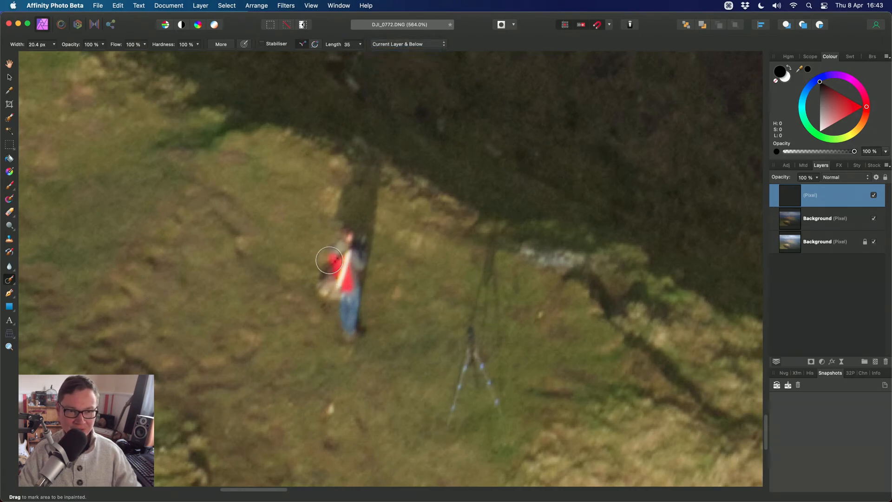
# - Inpaint the person in red and their shadow out of the grass beside the cliff on the new layer
pyautogui.scroll(2, 356, 235)
pyautogui.moveTo(356, 182)
pyautogui.mouseDown()
pyautogui.moveTo(376, 189)
pyautogui.moveTo(355, 198)
pyautogui.moveTo(375, 206)
pyautogui.moveTo(362, 343)
pyautogui.moveTo(342, 344)
pyautogui.moveTo(333, 309)
pyautogui.moveTo(352, 300)
pyautogui.moveTo(327, 285)
pyautogui.moveTo(349, 280)
pyautogui.moveTo(331, 273)
pyautogui.moveTo(350, 253)
pyautogui.moveTo(349, 216)
pyautogui.mouseUp()
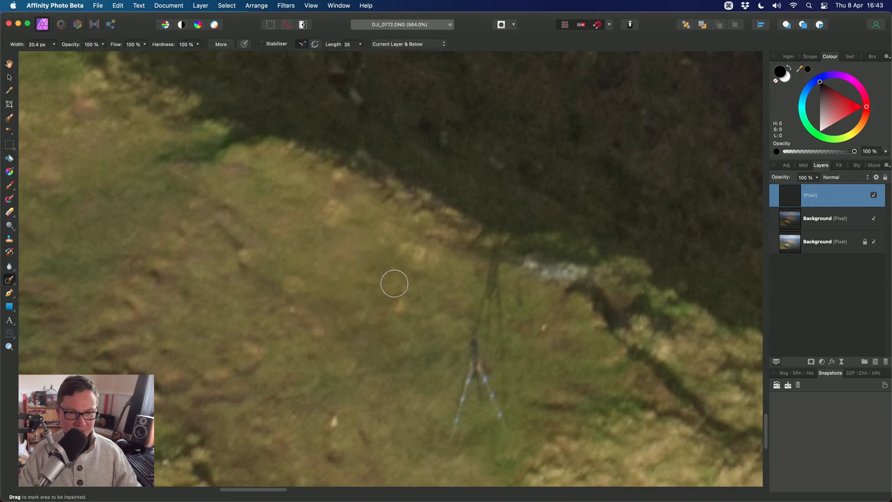
pyautogui.hscroll(3, 427, 297)
pyautogui.scroll(-2, 428, 297)
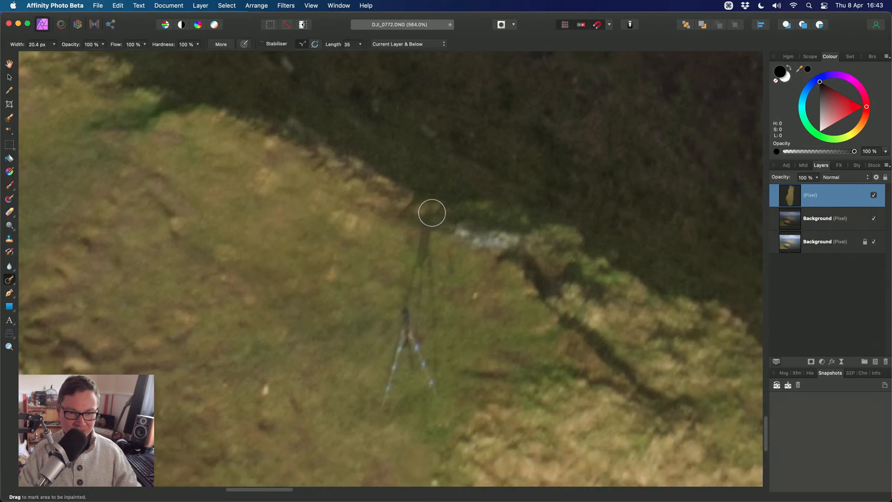
# - Inpaint the tripod and its shadow out of the grass beside the cliff edge on the retouching layer
pyautogui.press('[')
pyautogui.moveTo(427, 228)
pyautogui.mouseDown()
pyautogui.moveTo(440, 386)
pyautogui.moveTo(404, 316)
pyautogui.moveTo(424, 331)
pyautogui.moveTo(413, 256)
pyautogui.moveTo(409, 325)
pyautogui.moveTo(372, 421)
pyautogui.mouseUp()
pyautogui.press(']')
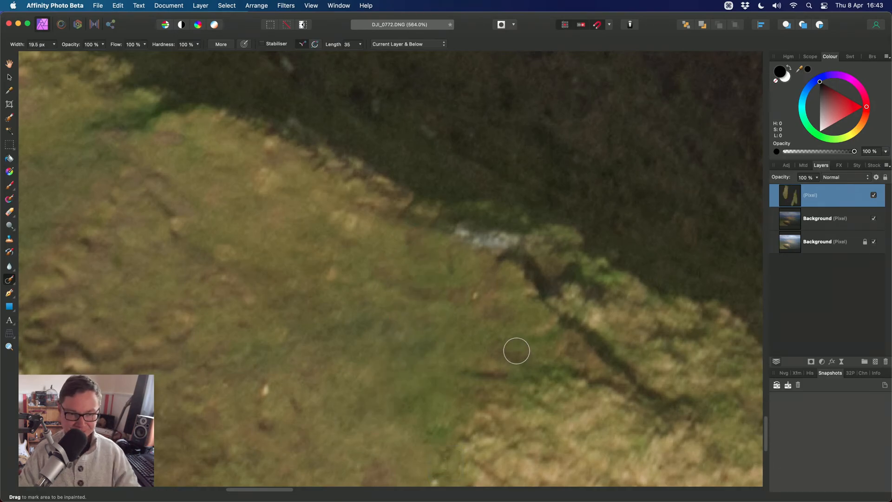
pyautogui.moveTo(470, 321); pyautogui.dragTo(545, 342)
# - Compare the grassy cliff edge with and without the retouching layer, leaving the layer visible
pyautogui.press('h')
pyautogui.scroll(-1, 403, 311)
pyautogui.scroll(-2, 402, 310)
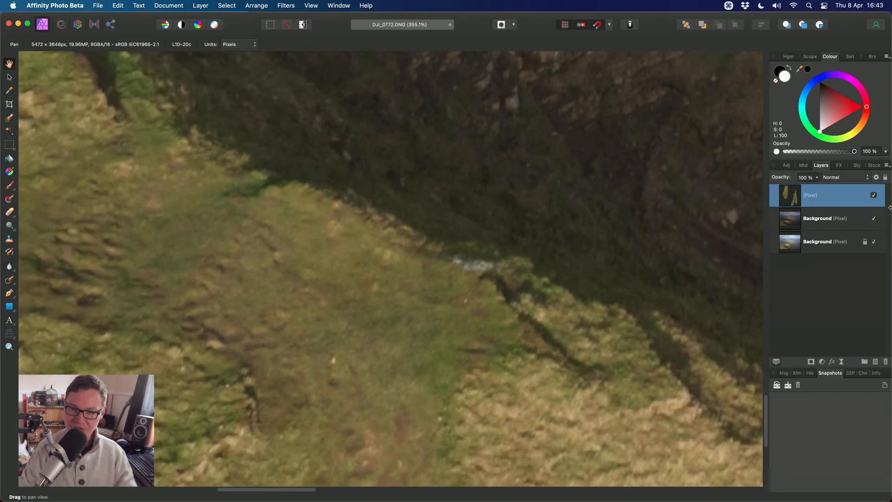
pyautogui.click(874, 195)
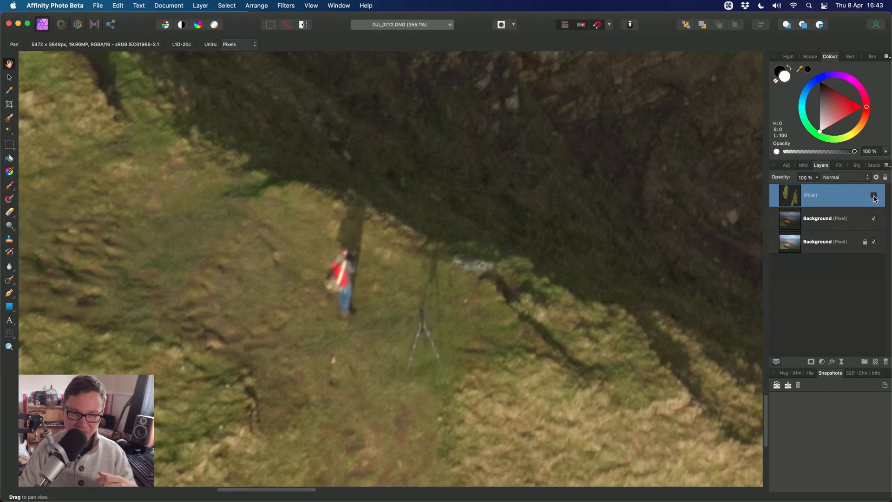
pyautogui.click(874, 196)
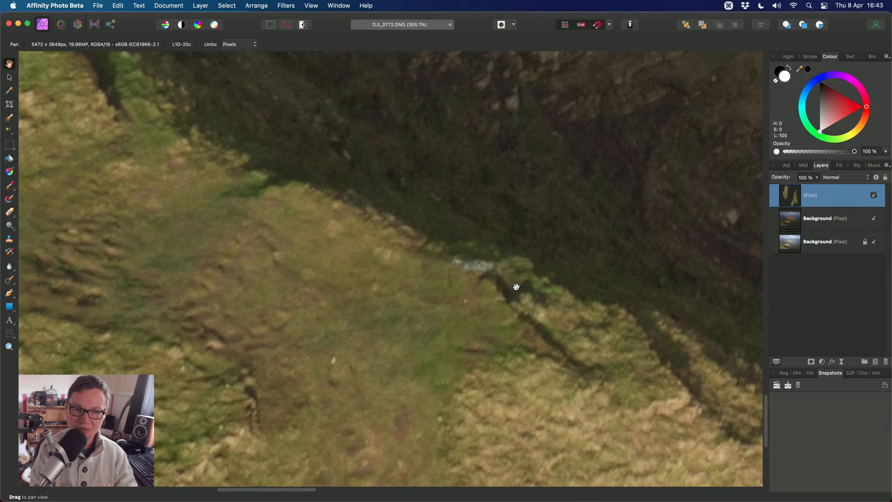
# - Add a Curves adjustment with a gentle S-curve that darkens the shadows and slightly lifts the highlights
pyautogui.press('super+0')
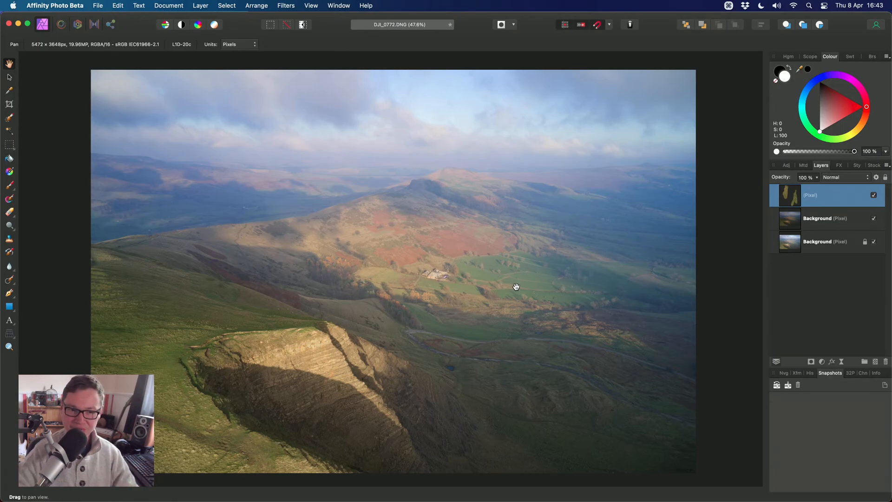
pyautogui.press('super+m')
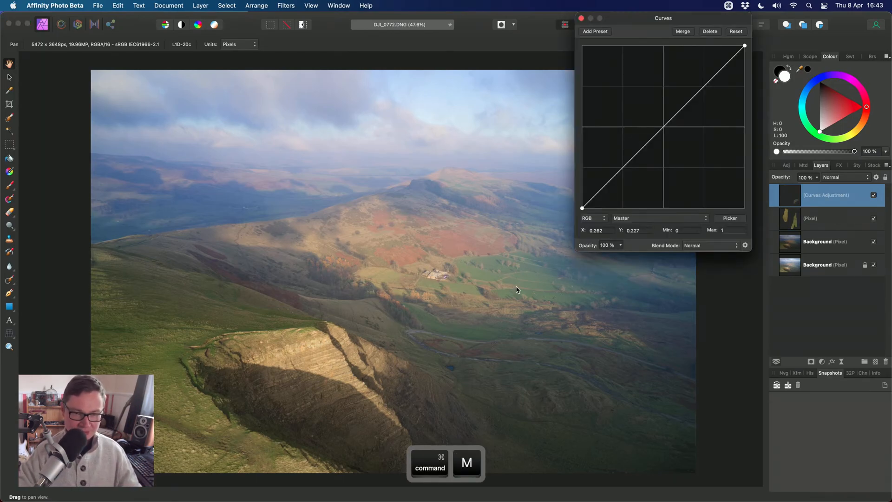
pyautogui.moveTo(606, 186); pyautogui.dragTo(627, 176)
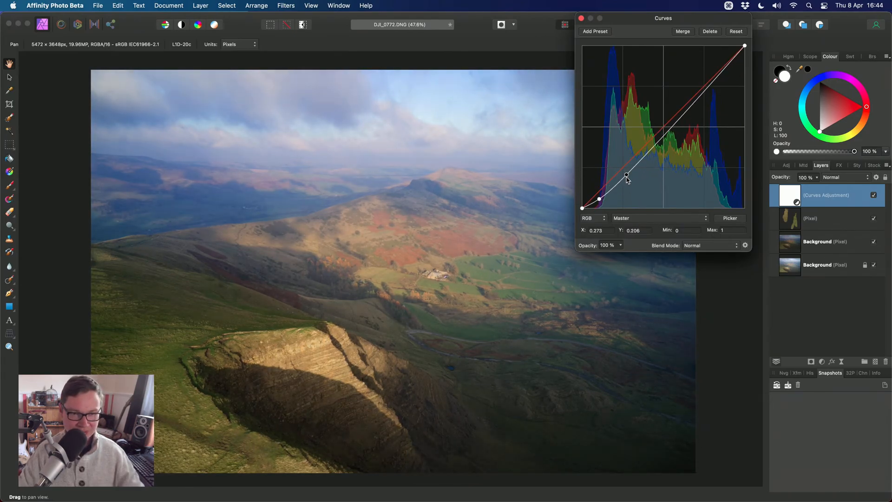
pyautogui.moveTo(678, 119)
pyautogui.mouseDown()
pyautogui.moveTo(676, 107)
pyautogui.moveTo(678, 115)
pyautogui.mouseUp()
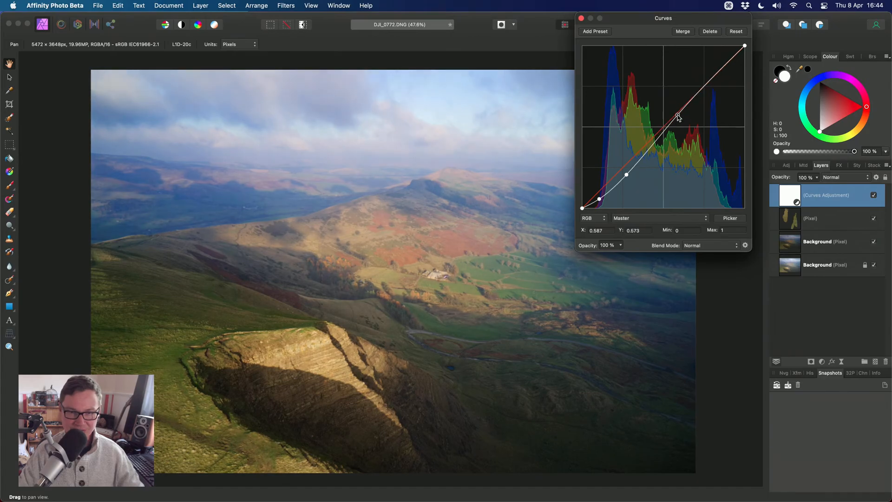
pyautogui.moveTo(707, 84); pyautogui.dragTo(706, 80)
pyautogui.click(581, 18)
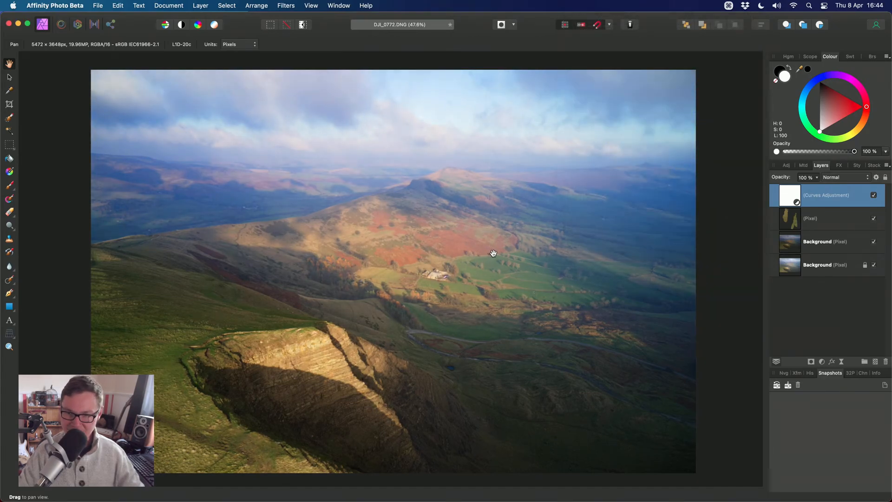
# - Add an HSL adjustment and raise the reds to 51% saturation and 36% luminosity
pyautogui.scroll(5, 496, 297)
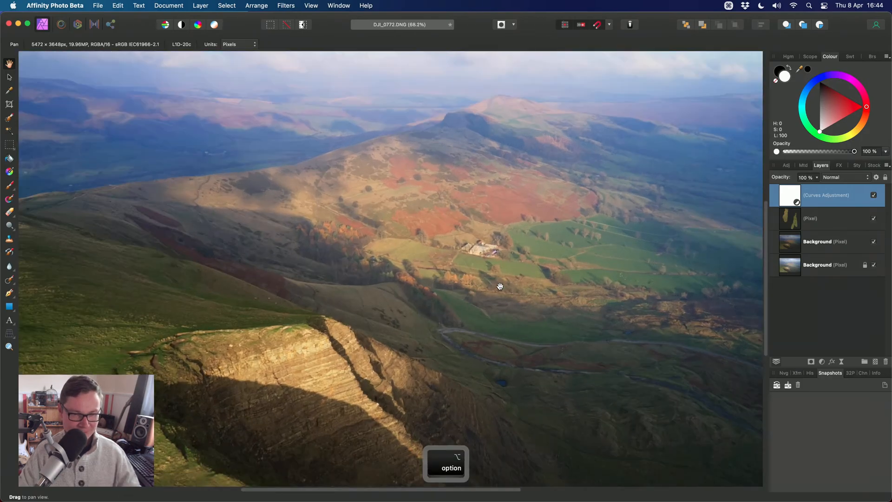
pyautogui.scroll(8, 499, 286)
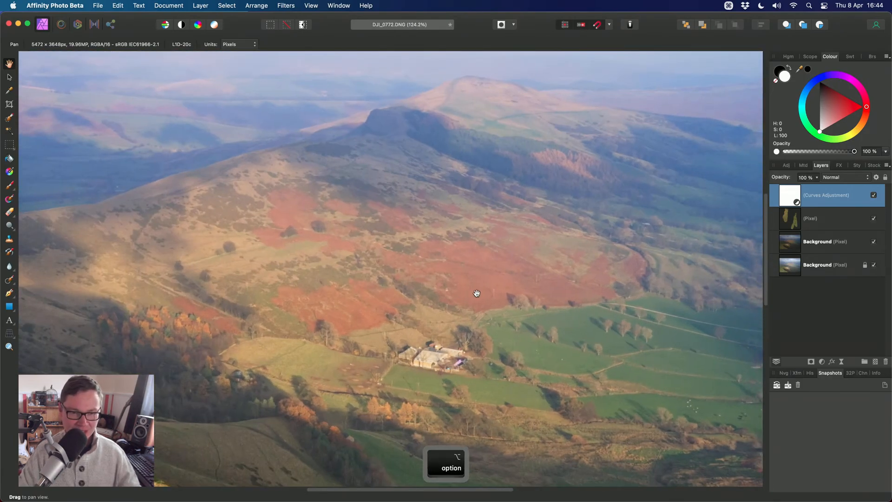
pyautogui.press('super+u')
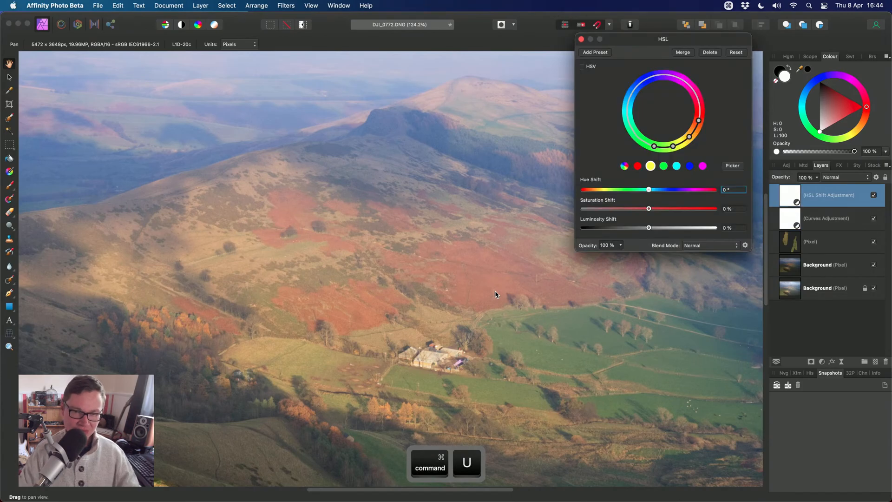
pyautogui.moveTo(639, 38); pyautogui.dragTo(643, 55)
pyautogui.scroll(8, 443, 259)
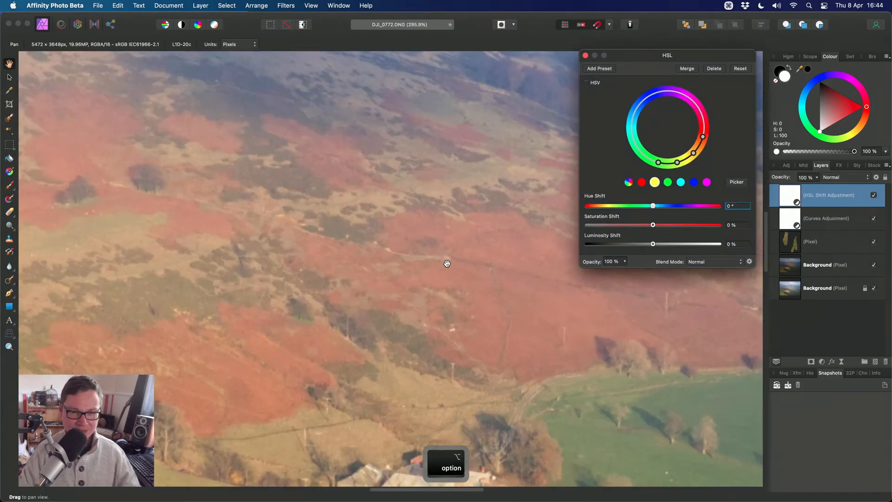
pyautogui.click(641, 182)
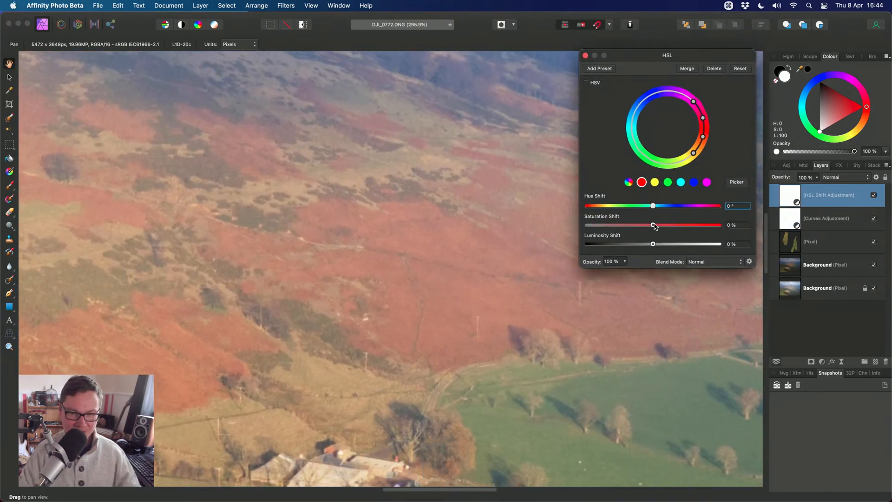
pyautogui.moveTo(652, 225); pyautogui.dragTo(686, 225)
pyautogui.press('super+1')
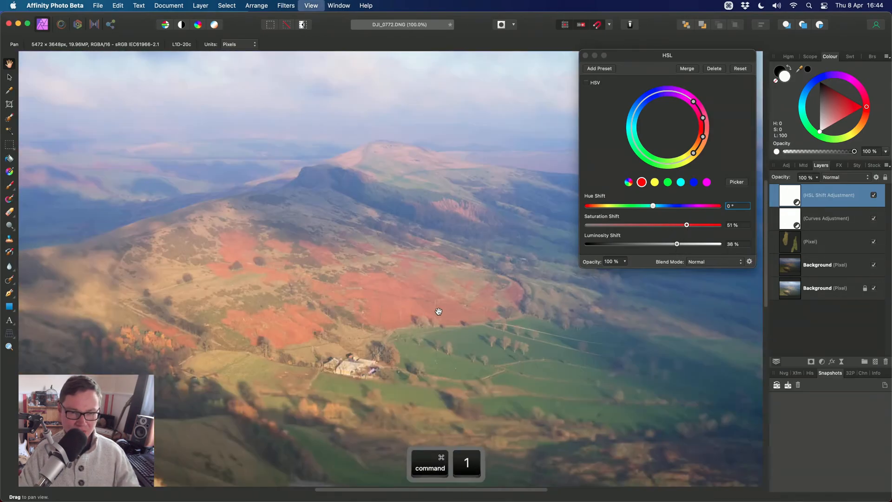
pyautogui.press('super+0')
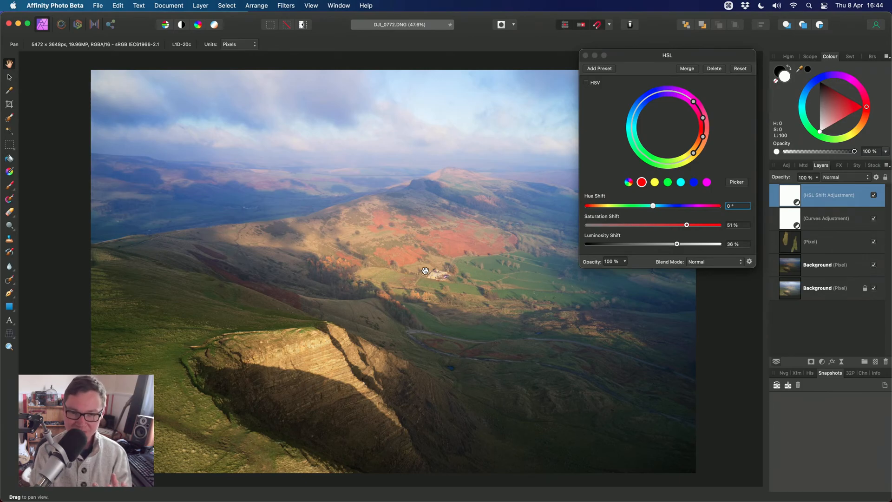
# - Increase the HSL adjustment's red saturation to 62%, judging it on the red hillside above the farm
pyautogui.scroll(6, 425, 271)
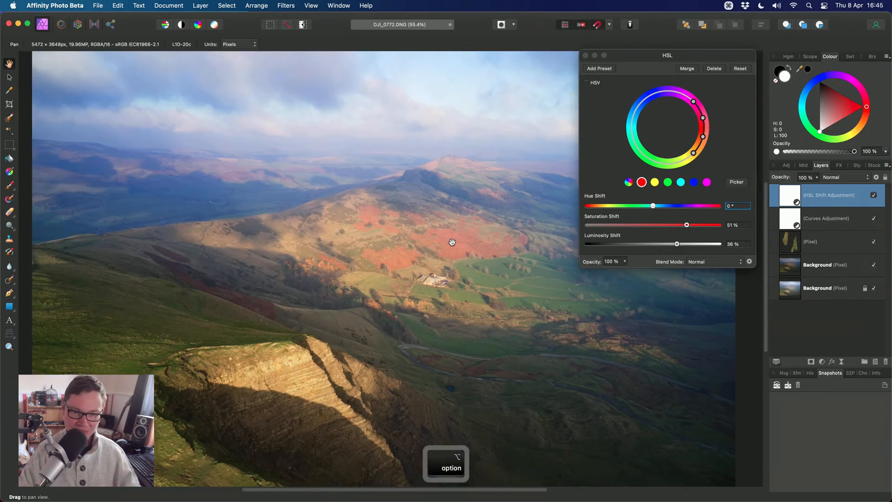
pyautogui.scroll(4, 415, 267)
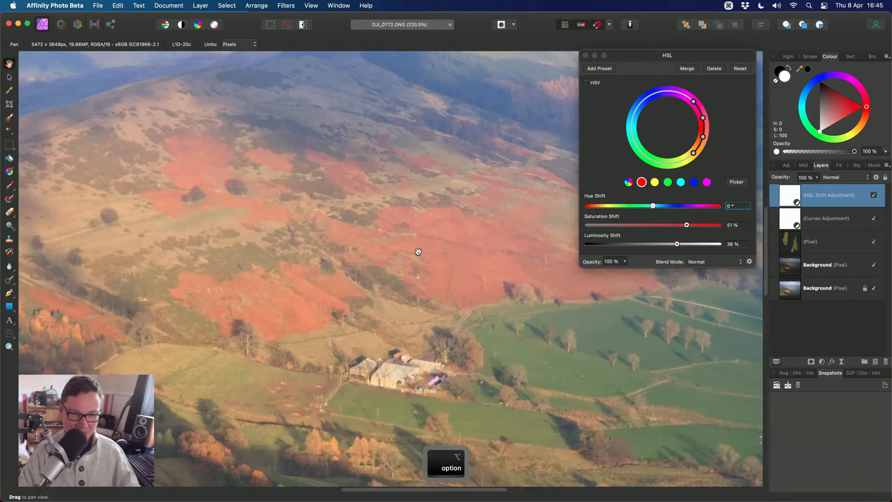
pyautogui.scroll(-3, 342, 295)
pyautogui.scroll(3, 389, 277)
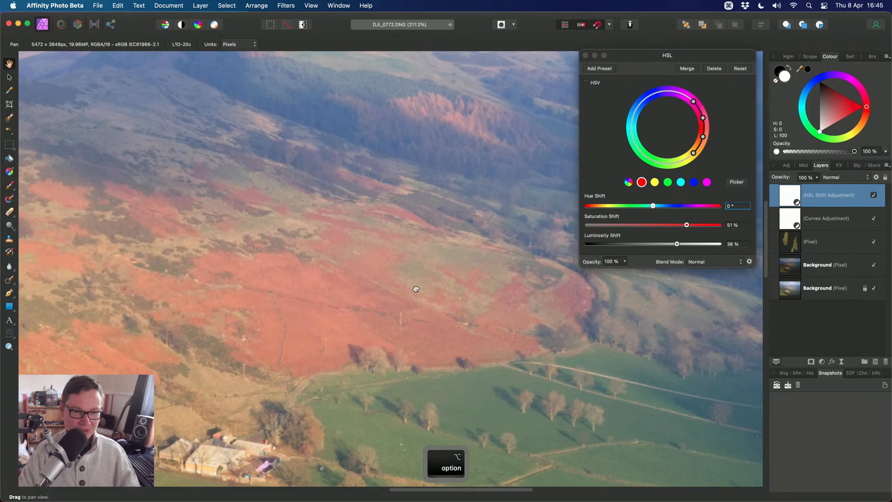
pyautogui.scroll(-1, 414, 288)
pyautogui.moveTo(687, 225); pyautogui.dragTo(693, 227)
pyautogui.scroll(3, 446, 260)
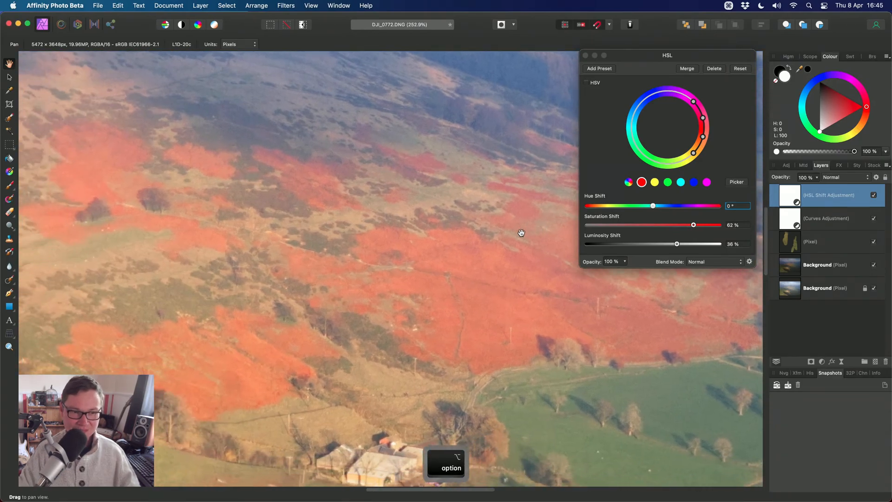
# - Raise the yellows in the HSL adjustment to 45% saturation and 29% luminosity
pyautogui.moveTo(662, 56); pyautogui.dragTo(692, 72)
pyautogui.click(684, 197)
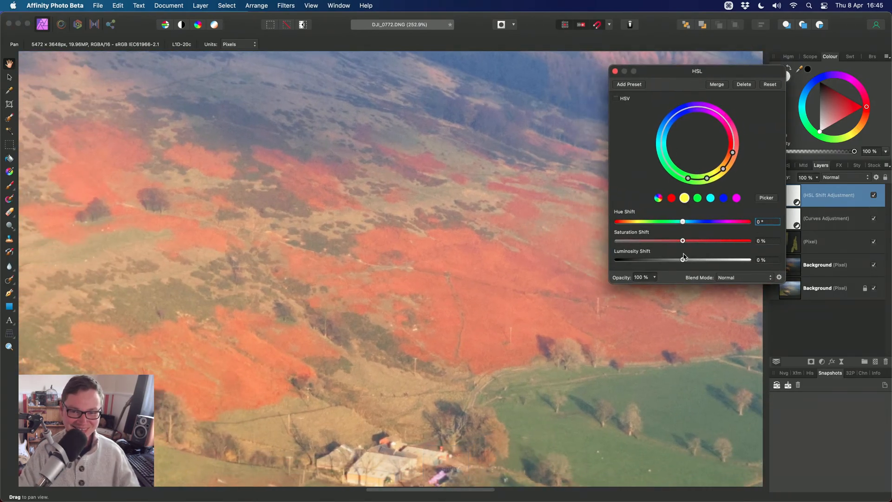
pyautogui.moveTo(682, 241); pyautogui.dragTo(701, 263)
pyautogui.moveTo(399, 170); pyautogui.dragTo(431, 203)
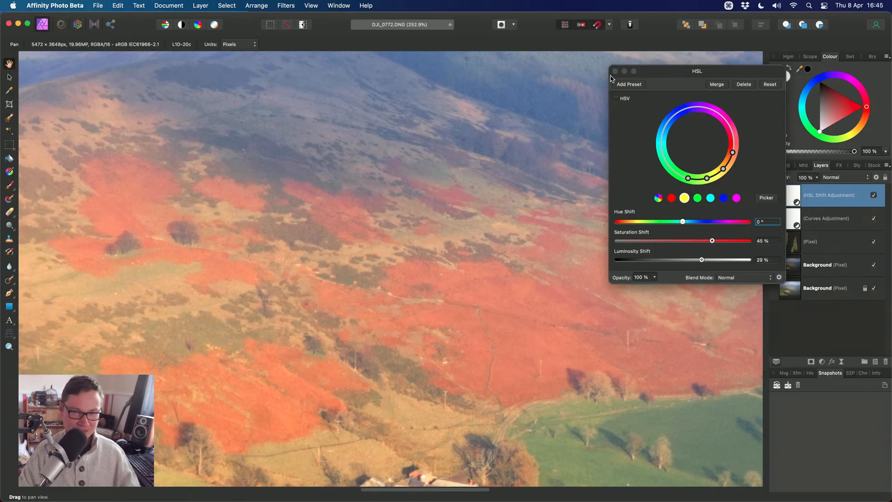
pyautogui.click(615, 71)
# - Compare the hillside with and without the HSL adjustment, leaving the adjustment visible
pyautogui.scroll(-6, 551, 229)
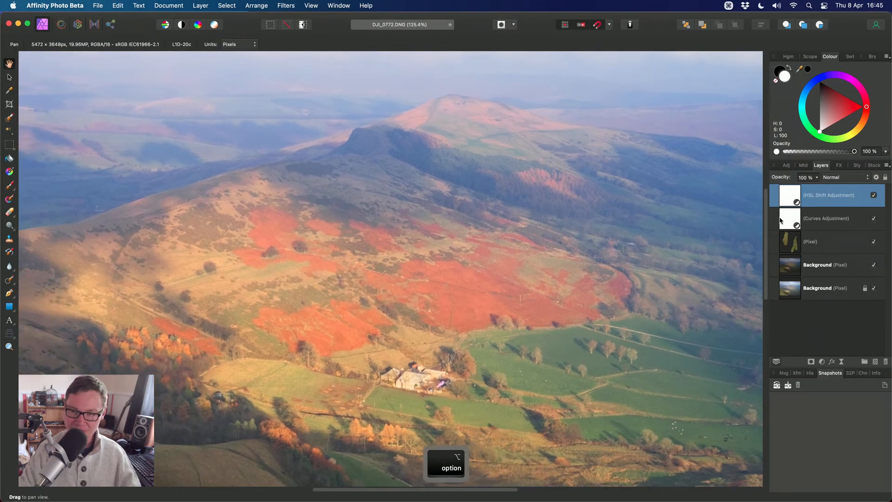
pyautogui.click(873, 195)
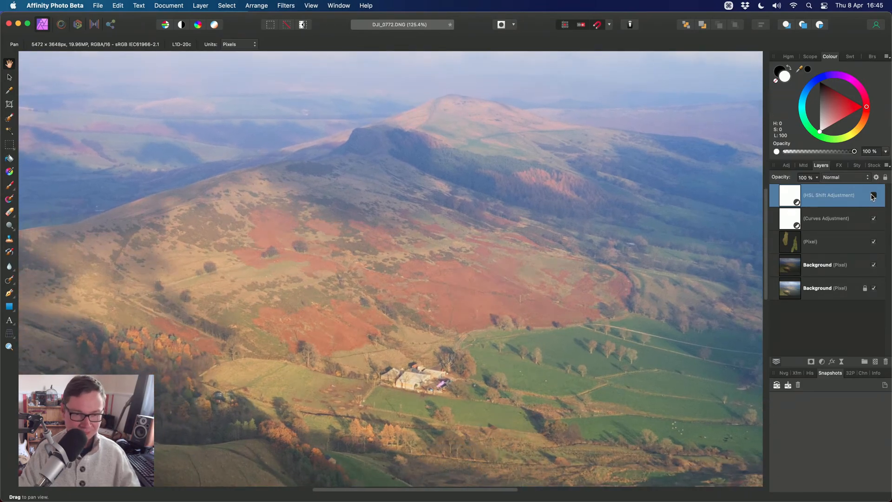
pyautogui.click(873, 195)
# - Add a Selective Colour adjustment and, for the Reds, increase yellow and reduce cyan slightly
pyautogui.scroll(-3, 482, 257)
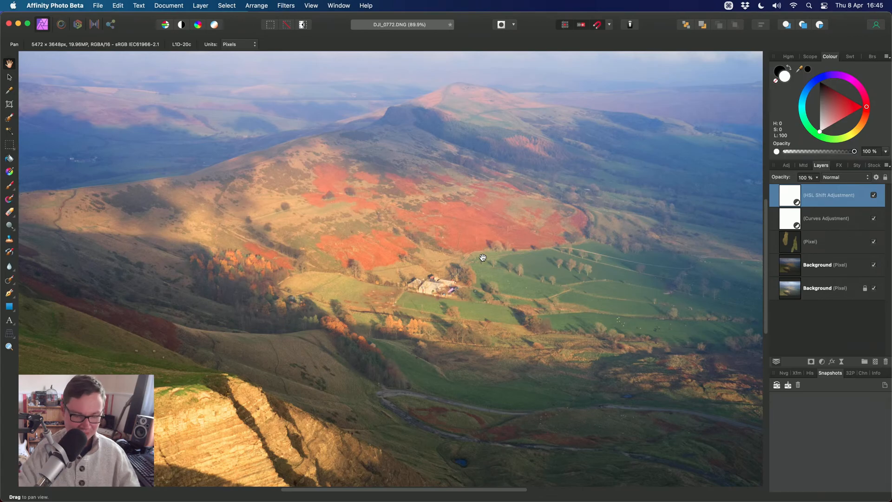
pyautogui.hotkey('alt', 's')
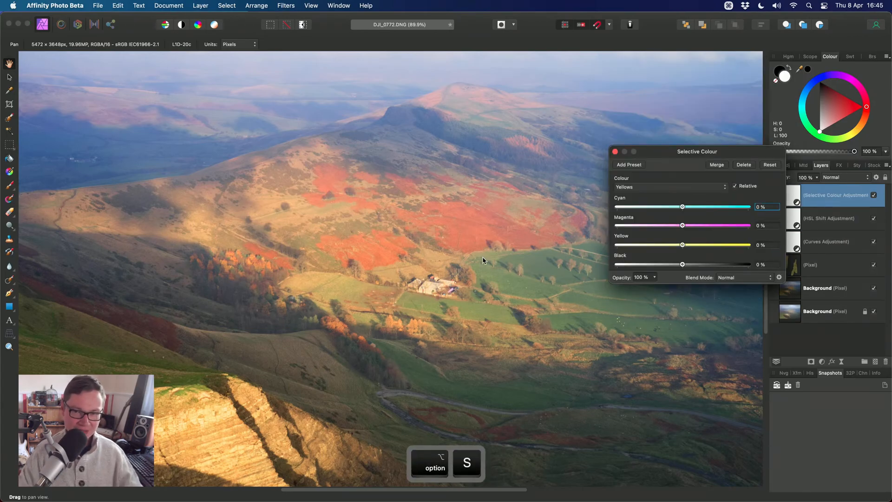
pyautogui.click(686, 187)
pyautogui.click(685, 187)
pyautogui.click(685, 188)
pyautogui.click(683, 181)
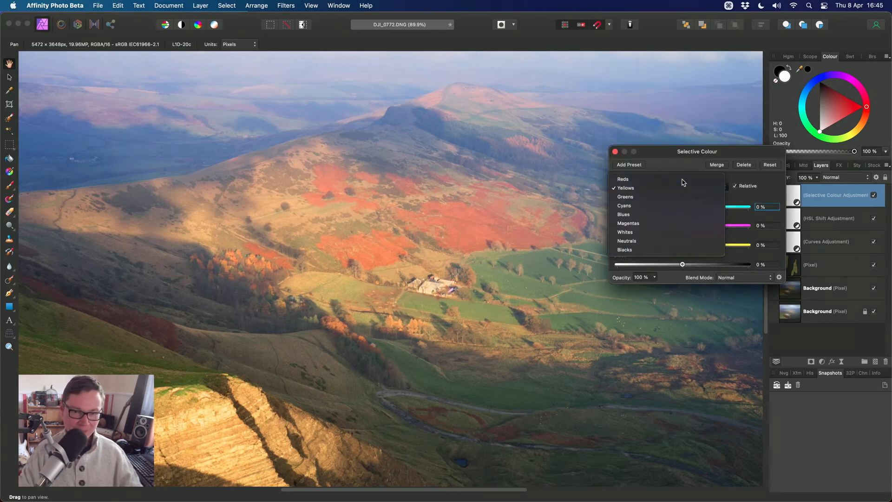
pyautogui.scroll(5, 499, 226)
pyautogui.moveTo(683, 245)
pyautogui.mouseDown()
pyautogui.moveTo(651, 246)
pyautogui.moveTo(705, 250)
pyautogui.moveTo(694, 246)
pyautogui.mouseUp()
pyautogui.moveTo(682, 207)
pyautogui.mouseDown()
pyautogui.moveTo(667, 208)
pyautogui.moveTo(677, 207)
pyautogui.moveTo(667, 230)
pyautogui.moveTo(687, 232)
pyautogui.moveTo(657, 205)
pyautogui.moveTo(669, 207)
pyautogui.mouseUp()
# - For the Yellows in the Selective Colour adjustment, set cyan to -17%, magenta to -12% and yellow to 23%
pyautogui.click(666, 187)
pyautogui.click(666, 197)
pyautogui.moveTo(683, 245)
pyautogui.mouseDown()
pyautogui.moveTo(727, 245)
pyautogui.moveTo(675, 244)
pyautogui.moveTo(697, 245)
pyautogui.mouseUp()
pyautogui.moveTo(682, 206); pyautogui.dragTo(675, 226)
pyautogui.scroll(-5, 441, 275)
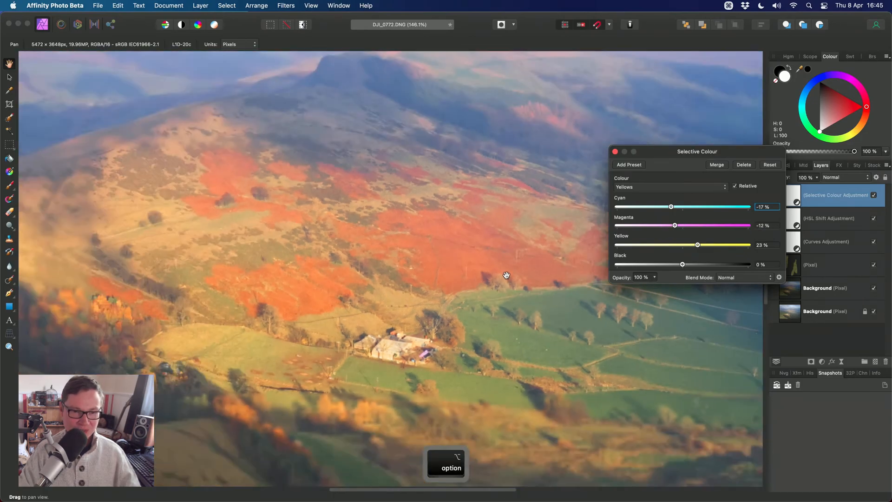
# - Refine the Yellows in the Selective Colour adjustment to -3% cyan, 15% magenta and 20% yellow
pyautogui.scroll(-2, 441, 274)
pyautogui.moveTo(697, 245); pyautogui.dragTo(695, 245)
pyautogui.moveTo(671, 207); pyautogui.dragTo(691, 228)
pyautogui.moveTo(669, 153); pyautogui.dragTo(632, 141)
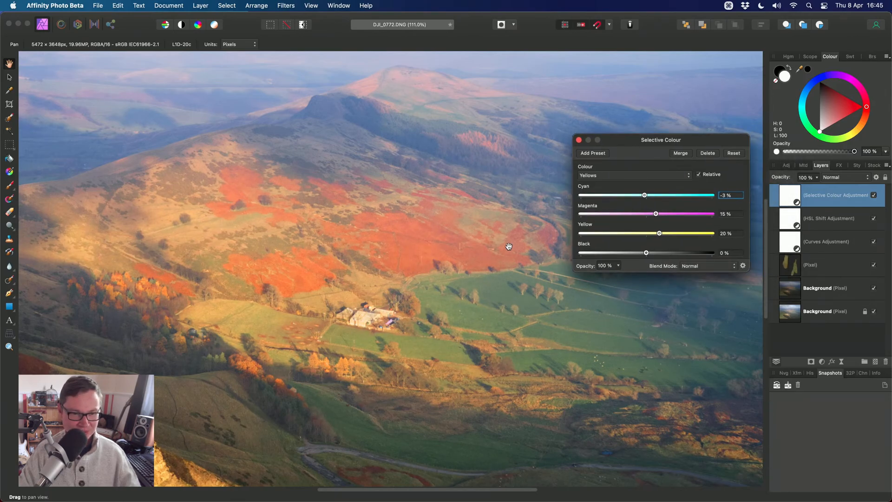
pyautogui.moveTo(441, 313); pyautogui.dragTo(527, 243)
pyautogui.scroll(-1, 527, 243)
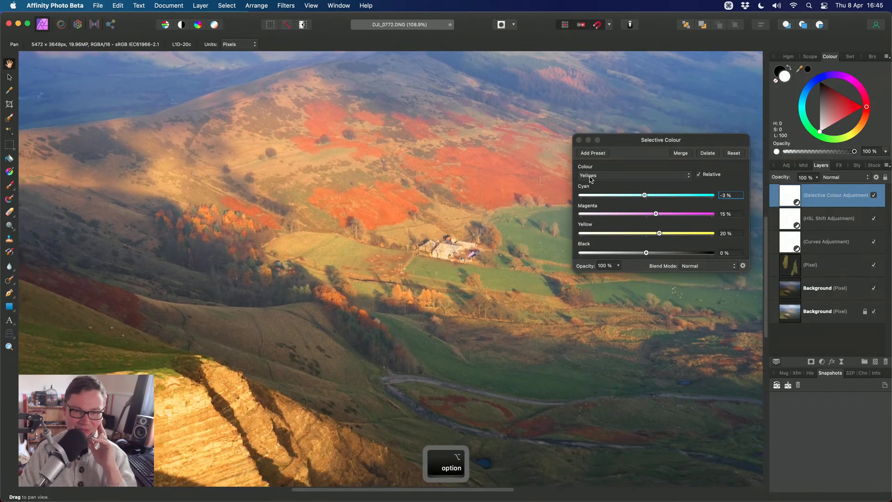
pyautogui.click(579, 140)
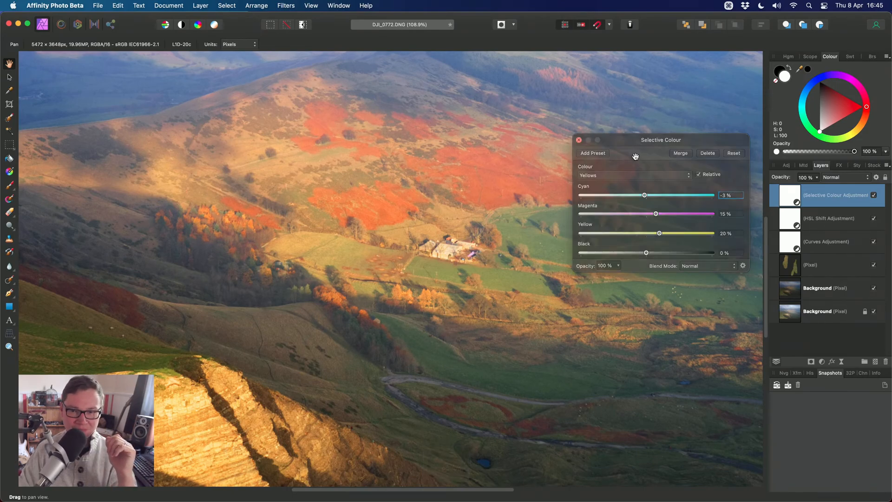
# - Reduce the yellow saturation in the existing HSL adjustment to 18% and review the whole photo
pyautogui.doubleClick(788, 219)
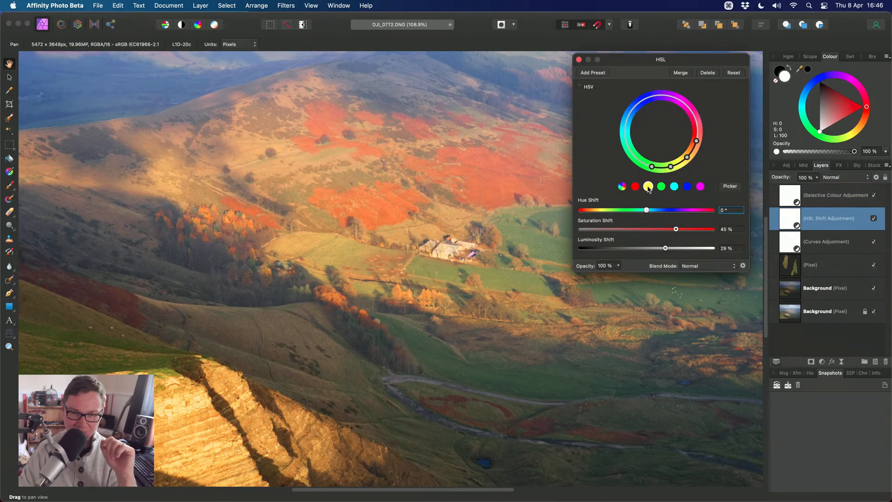
pyautogui.moveTo(678, 230); pyautogui.dragTo(658, 231)
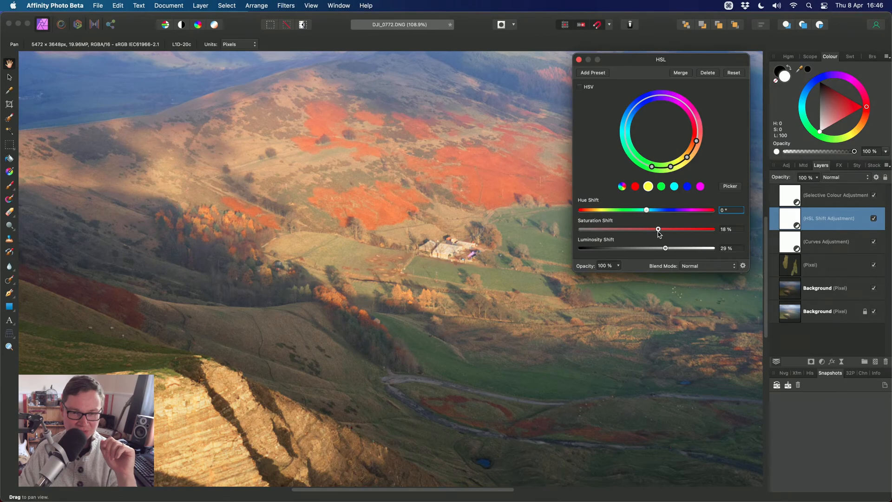
pyautogui.click(579, 60)
pyautogui.scroll(4, 493, 210)
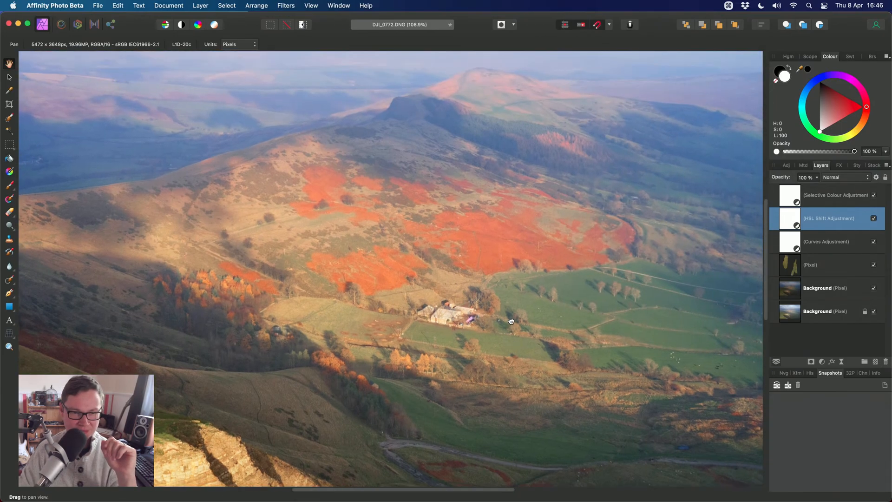
pyautogui.press('super+0')
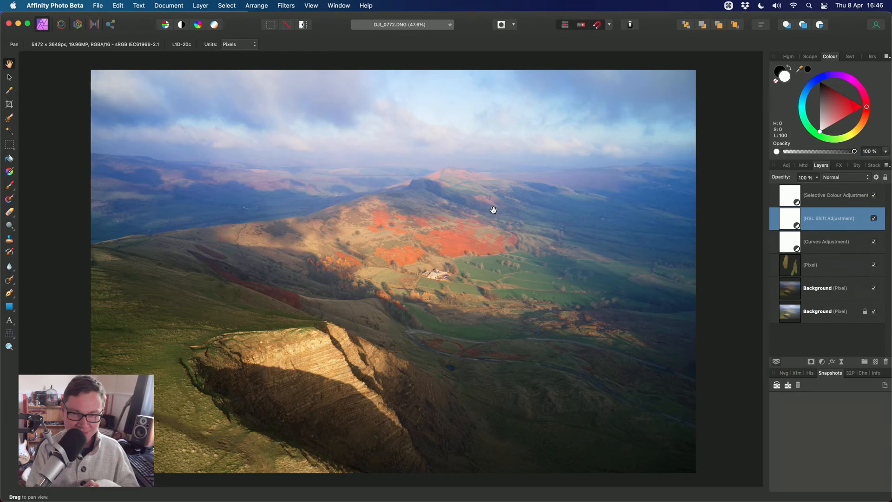
# - Add a live Gaussian Blur filter with a 45.6 px radius above the Selective Colour adjustment, preserving alpha
pyautogui.hotkey('alt', ']')
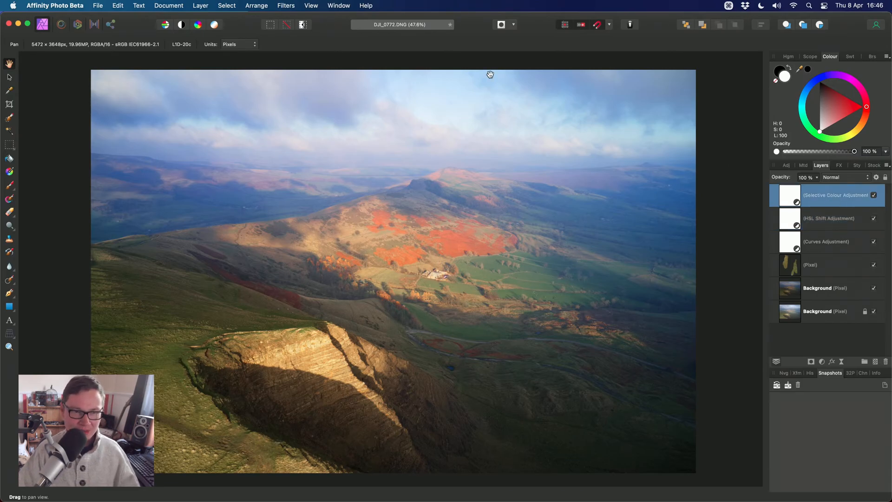
pyautogui.click(210, 8)
pyautogui.moveTo(279, 147)
pyautogui.moveTo(362, 147)
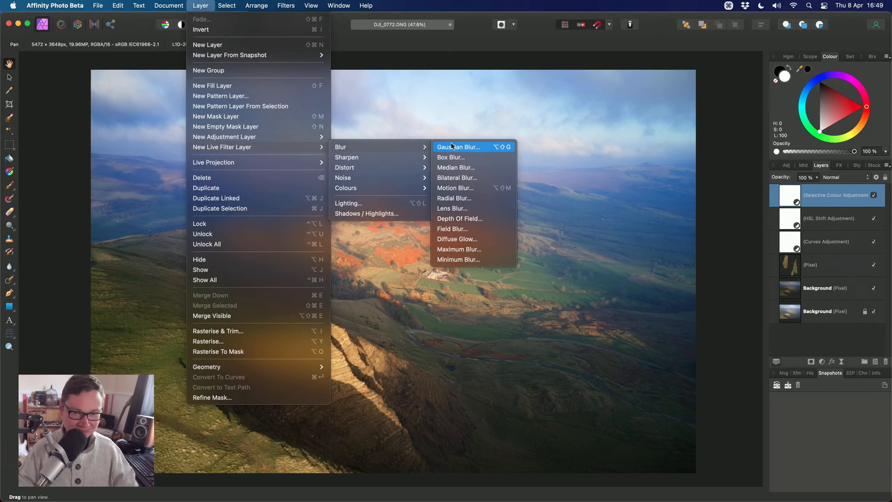
pyautogui.click(452, 146)
pyautogui.moveTo(666, 423); pyautogui.dragTo(590, 177)
pyautogui.click(558, 189)
pyautogui.moveTo(536, 210); pyautogui.dragTo(627, 209)
# - Set the live Gaussian Blur's blend mode to Overlay and close its settings
pyautogui.click(644, 230)
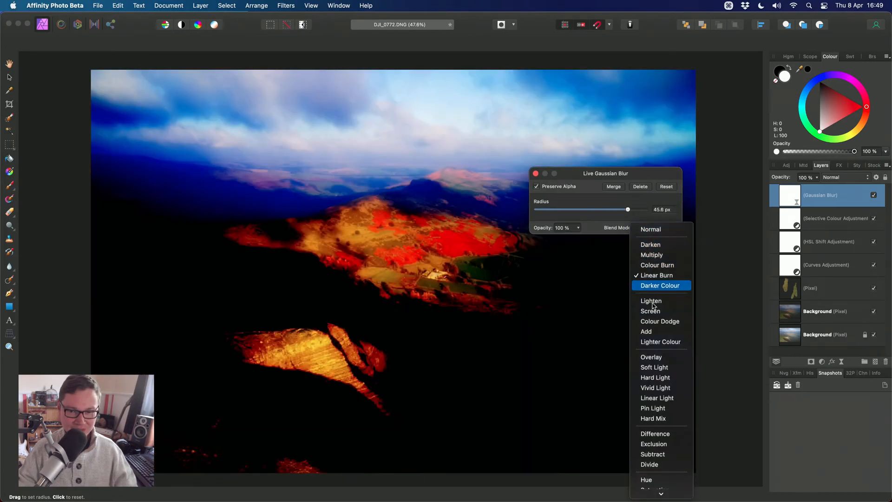
pyautogui.click(650, 359)
pyautogui.moveTo(544, 188); pyautogui.dragTo(558, 174)
pyautogui.click(550, 159)
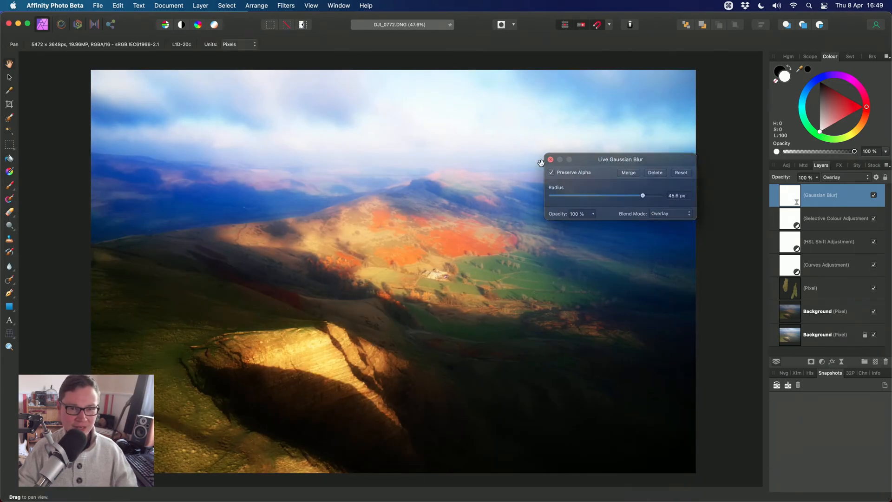
# - In the Gaussian Blur layer's blend options, lower the shadow end of the source layer range to 0% output
pyautogui.scroll(4, 387, 288)
pyautogui.moveTo(388, 287); pyautogui.dragTo(421, 289)
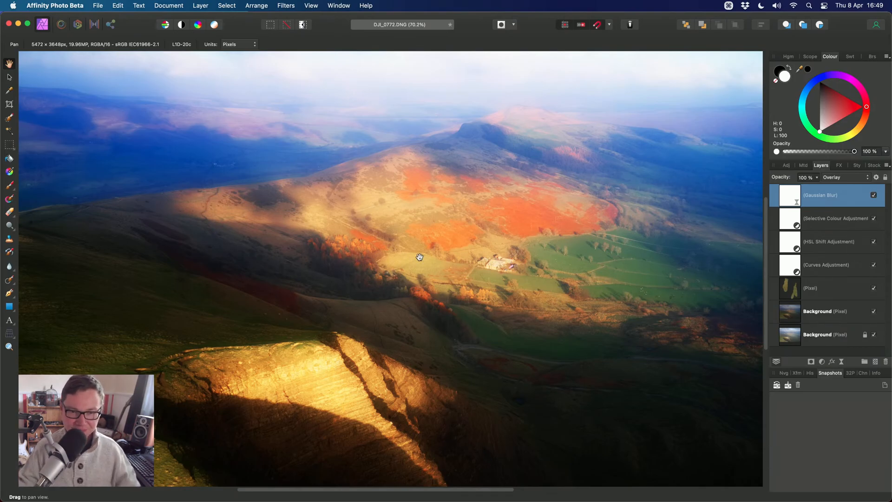
pyautogui.scroll(2, 518, 183)
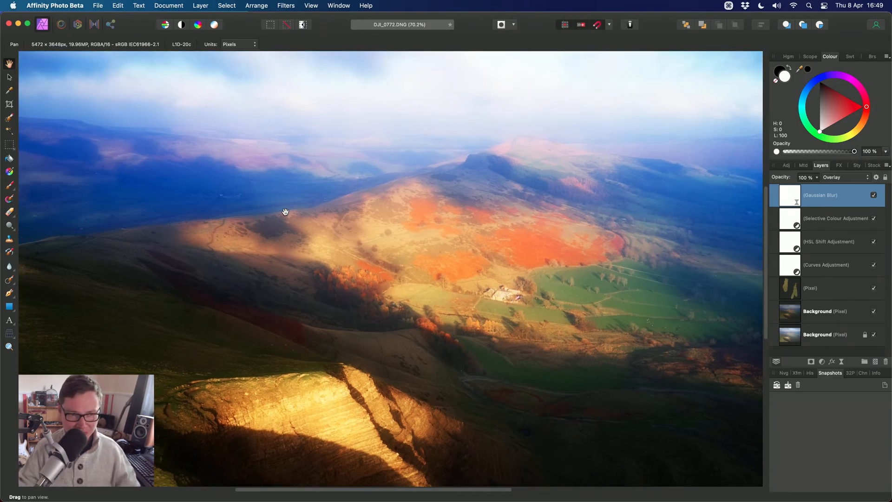
pyautogui.moveTo(817, 176); pyautogui.dragTo(836, 209)
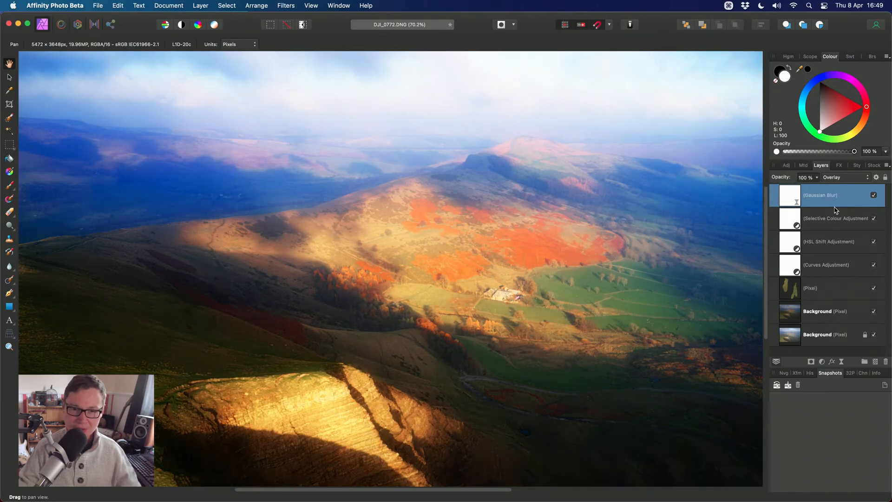
pyautogui.click(876, 179)
pyautogui.moveTo(826, 26); pyautogui.dragTo(639, 79)
pyautogui.moveTo(493, 148); pyautogui.dragTo(456, 272)
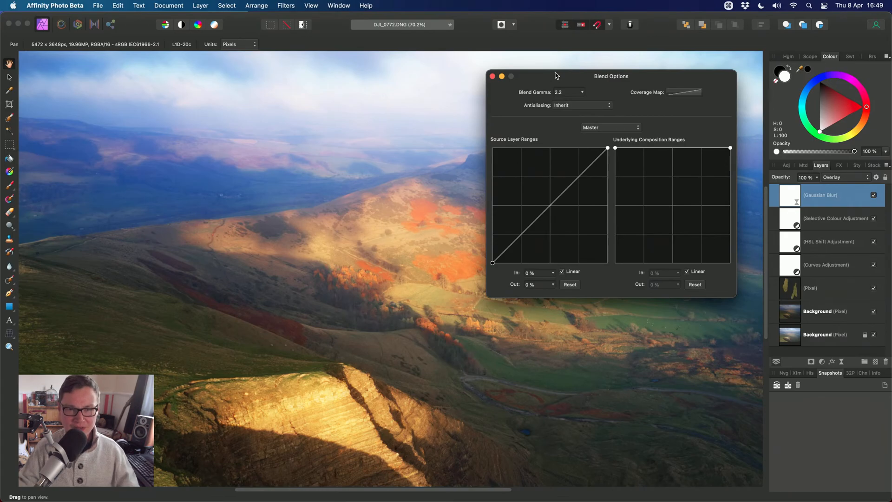
pyautogui.moveTo(558, 76); pyautogui.dragTo(634, 69)
# - Make the source layer range curve non-linear with points at 74% in, 90% out and 17% in, 14% out
pyautogui.scroll(5, 540, 364)
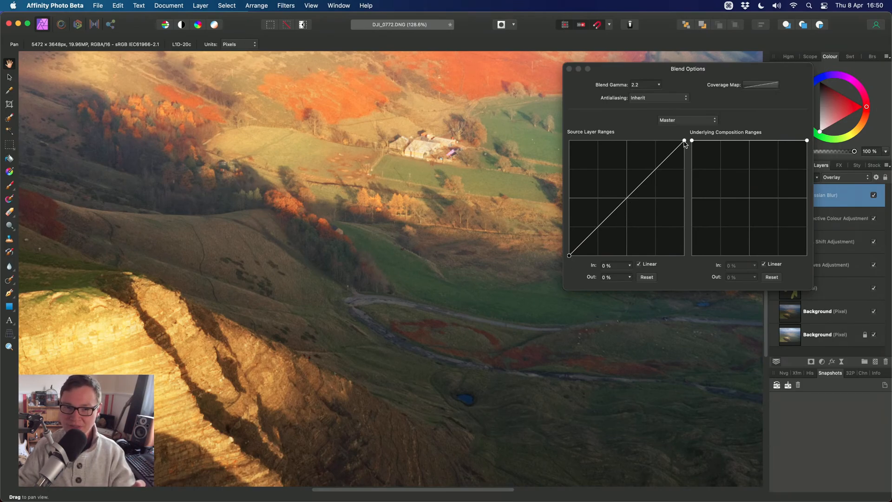
pyautogui.moveTo(659, 167); pyautogui.dragTo(655, 153)
pyautogui.click(639, 264)
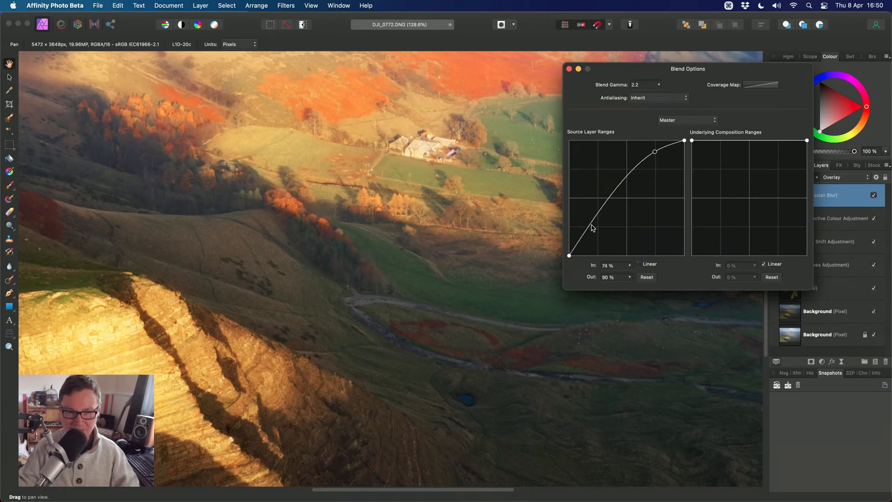
pyautogui.moveTo(590, 232); pyautogui.dragTo(589, 242)
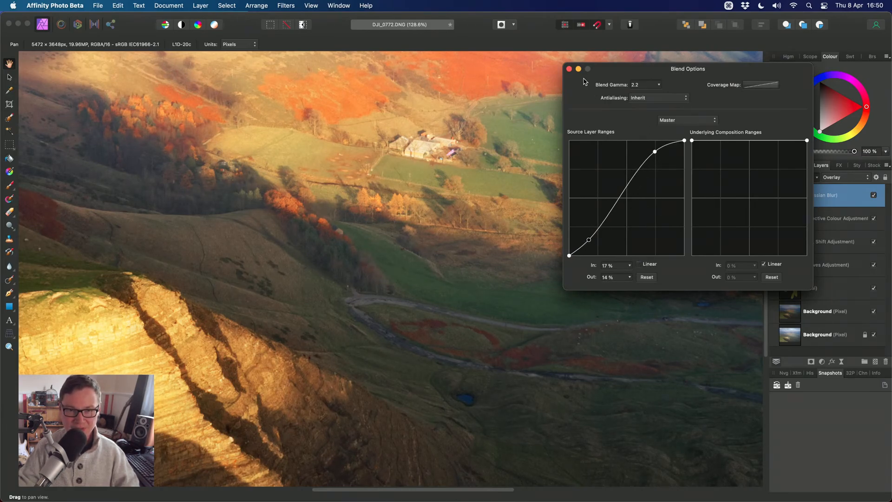
pyautogui.click(570, 70)
# - Compare the hillside and valley with the Gaussian Blur layer switched off and on
pyautogui.scroll(5, 475, 244)
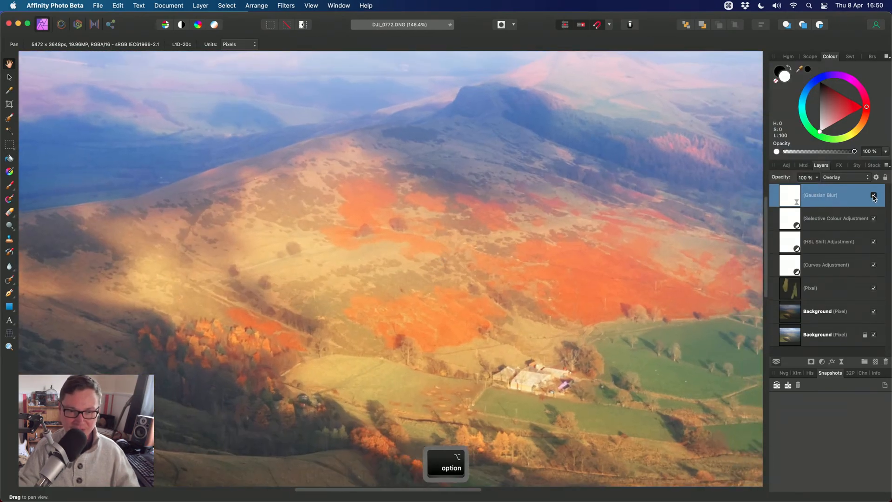
pyautogui.click(874, 195)
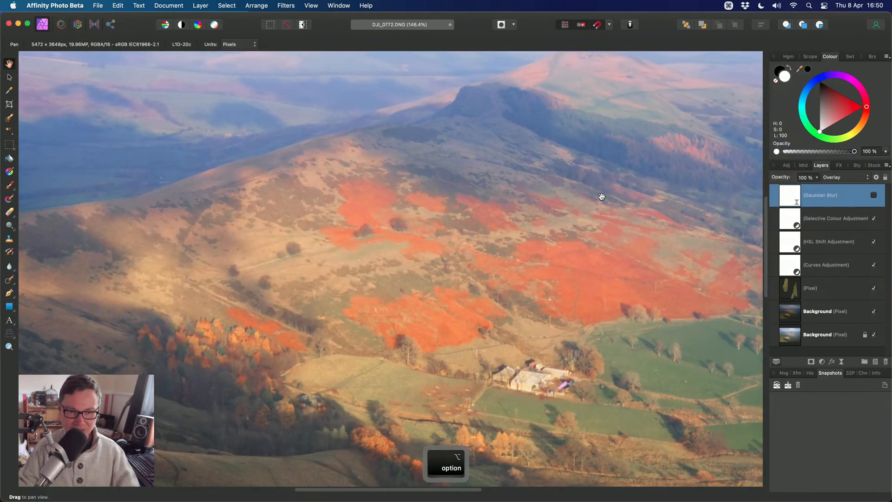
pyautogui.moveTo(602, 198); pyautogui.dragTo(547, 192)
pyautogui.click(873, 195)
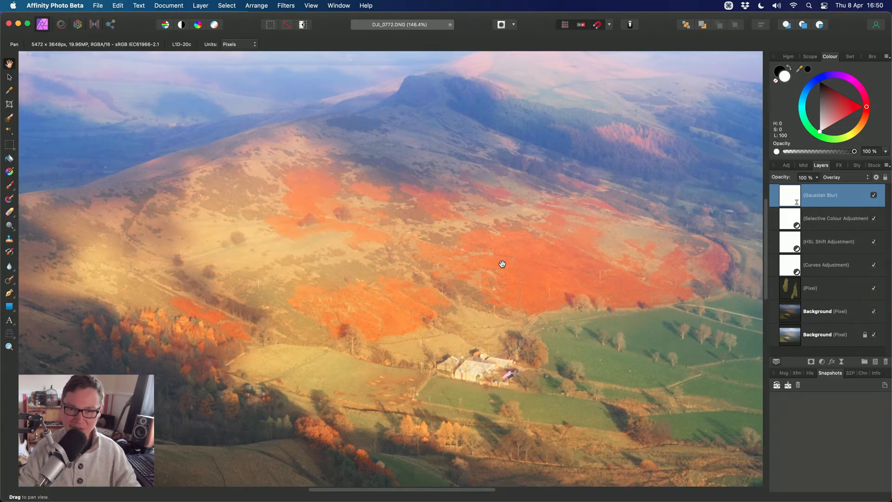
pyautogui.click(874, 195)
pyautogui.click(875, 195)
pyautogui.click(875, 196)
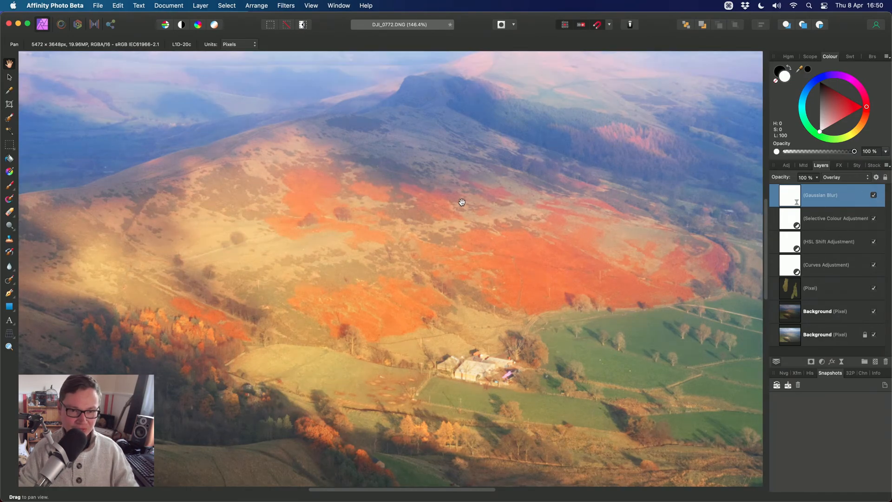
pyautogui.moveTo(428, 189); pyautogui.dragTo(561, 192)
pyautogui.scroll(-1, 561, 193)
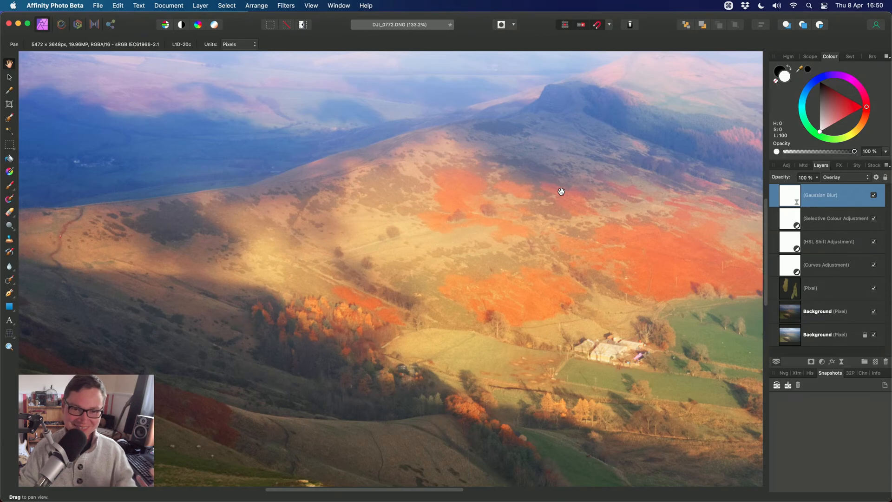
pyautogui.moveTo(561, 192); pyautogui.dragTo(630, 155)
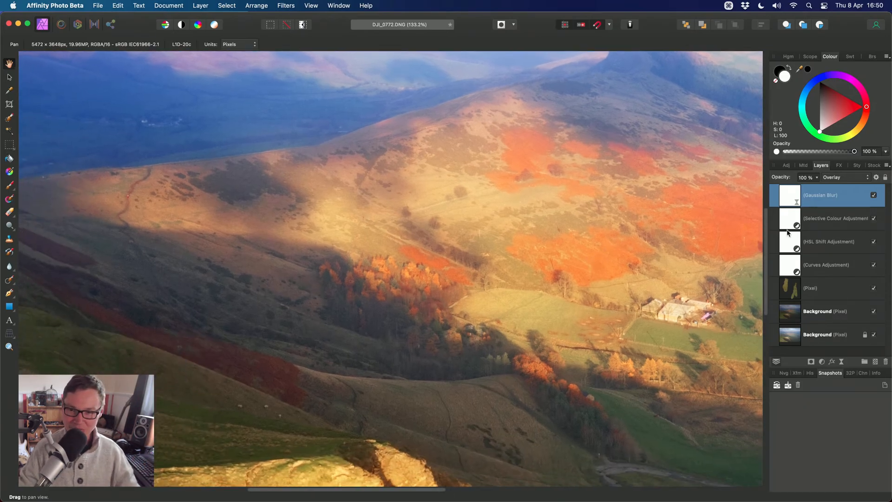
pyautogui.click(873, 195)
pyautogui.click(873, 196)
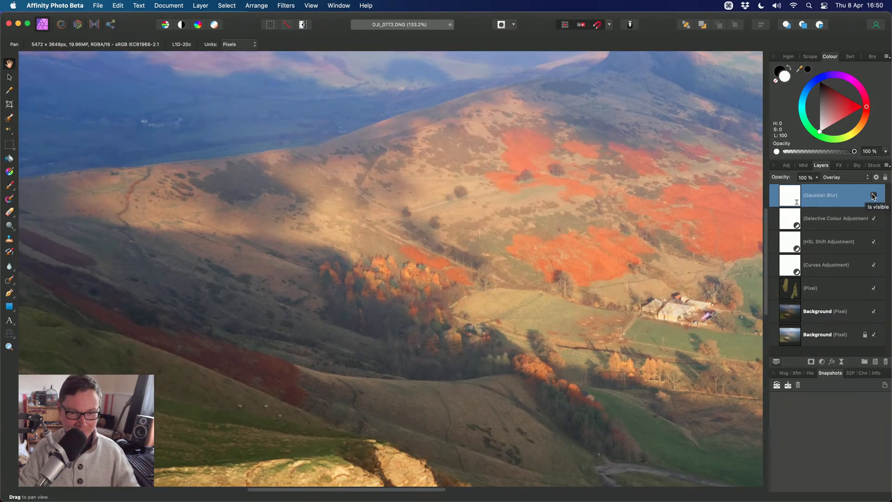
pyautogui.moveTo(523, 213); pyautogui.dragTo(344, 252)
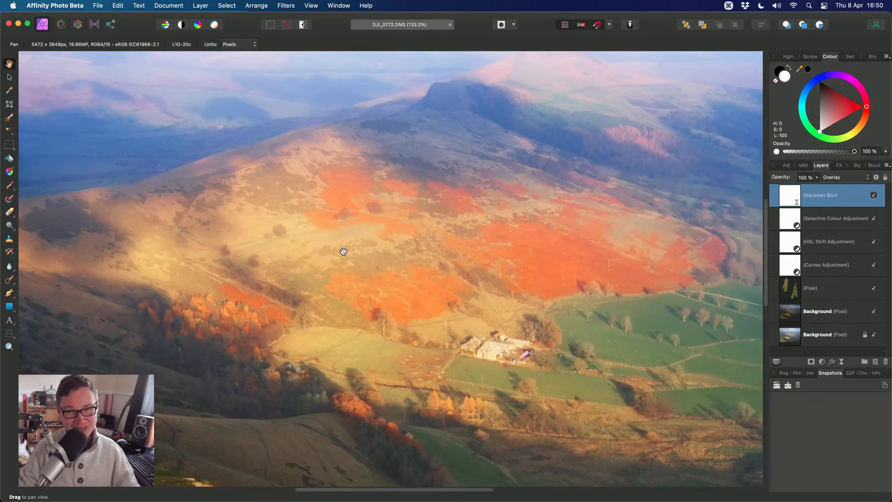
# - Reduce the Gaussian Blur layer's opacity, trying 70% and settling on 50%, and view the whole photo
pyautogui.press('7')
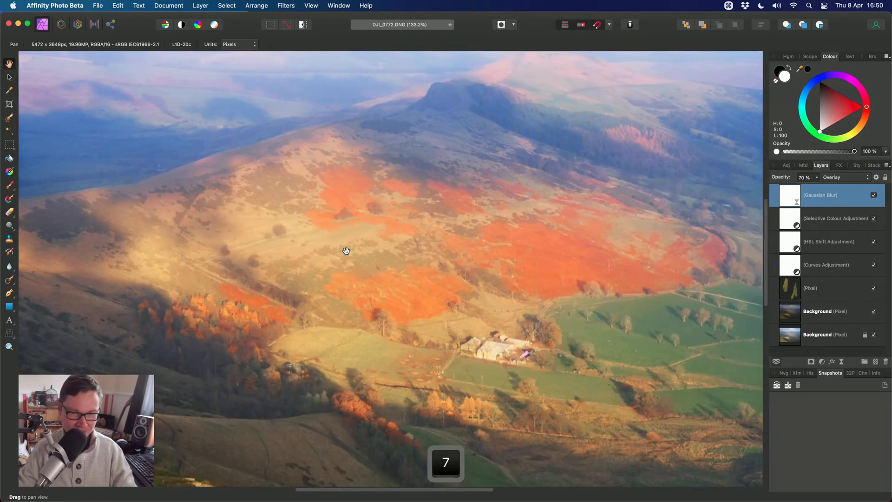
pyautogui.moveTo(347, 251); pyautogui.dragTo(411, 225)
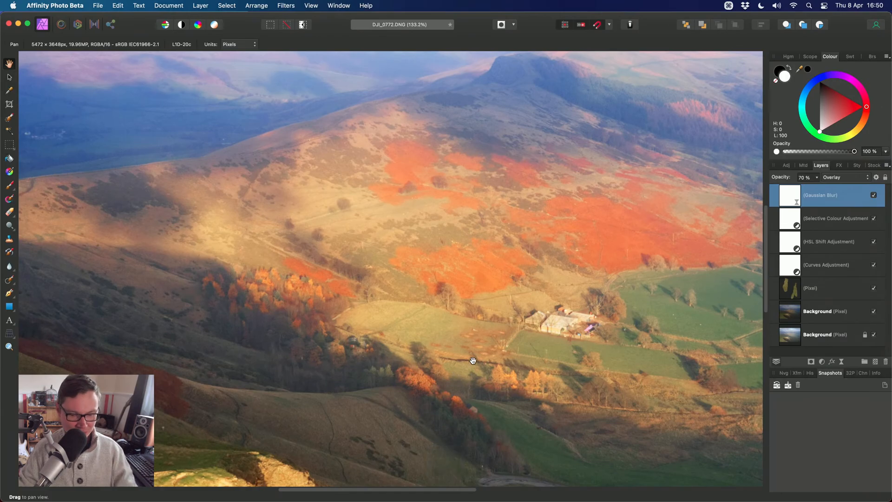
pyautogui.press('5')
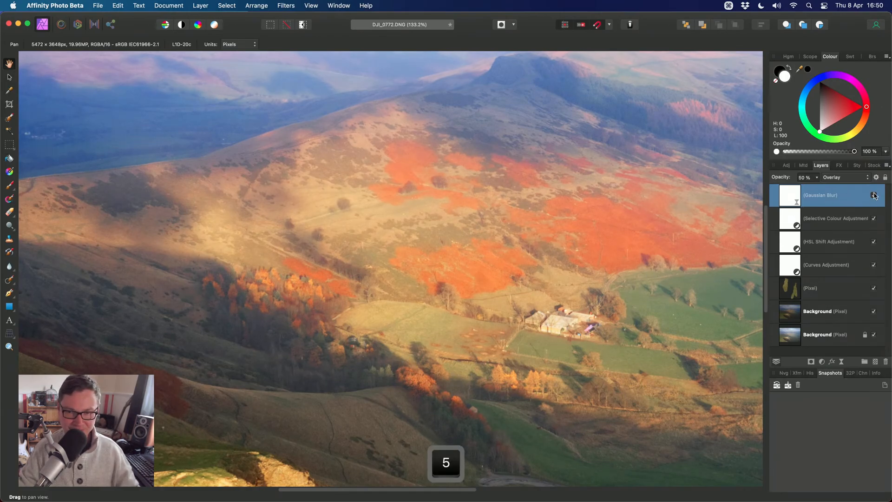
pyautogui.scroll(-3, 379, 279)
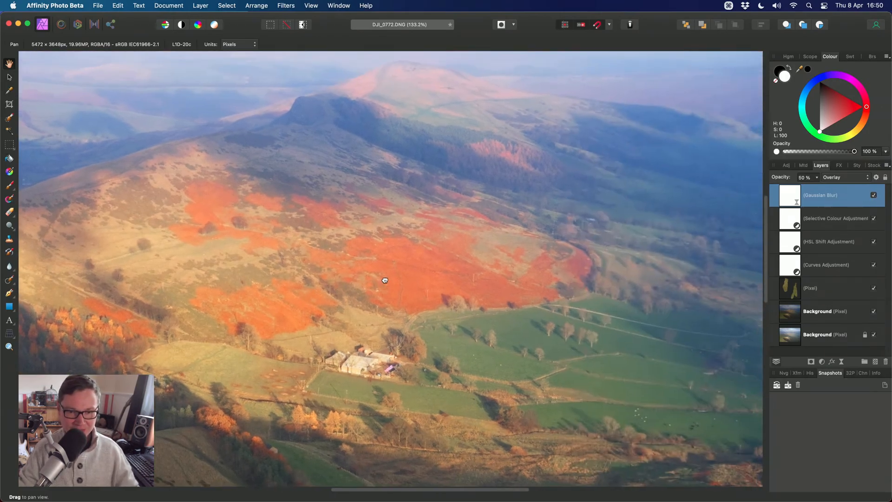
pyautogui.press('super+0')
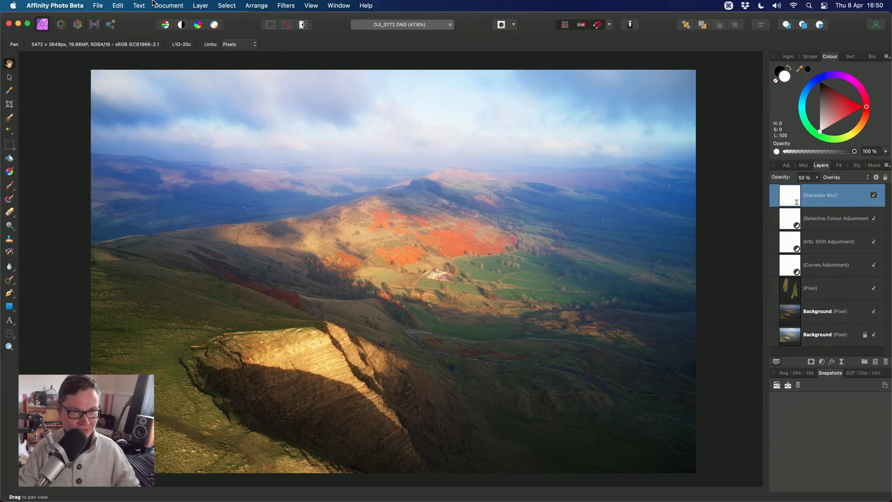
# - Add a live Unsharp Mask filter above the Gaussian Blur with a 2 px radius and a factor of 2
pyautogui.click(200, 5)
pyautogui.moveTo(278, 147)
pyautogui.moveTo(367, 157)
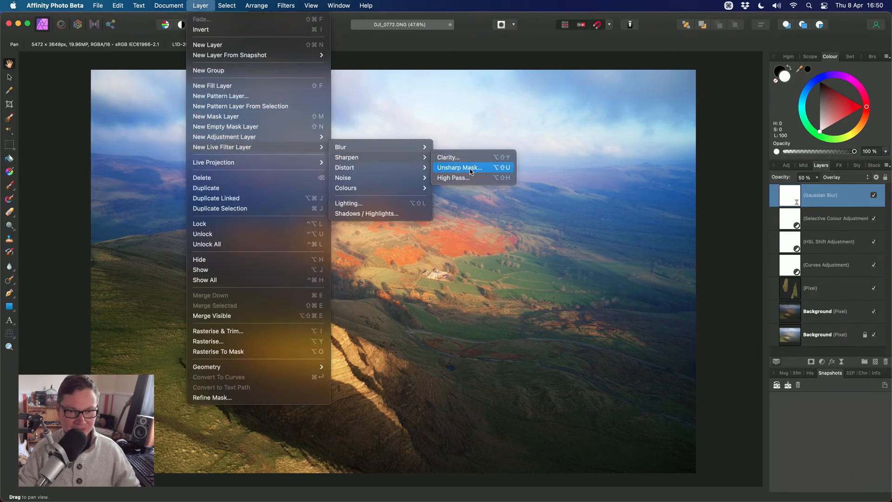
pyautogui.click(469, 167)
pyautogui.moveTo(663, 373); pyautogui.dragTo(553, 207)
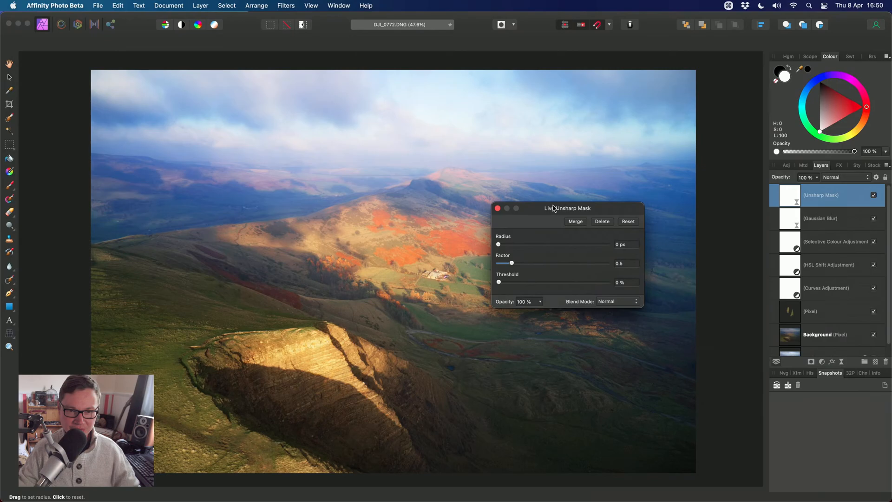
pyautogui.click(634, 244)
pyautogui.write('2')
pyautogui.press('Tab')
pyautogui.write('2')
pyautogui.press('Return')
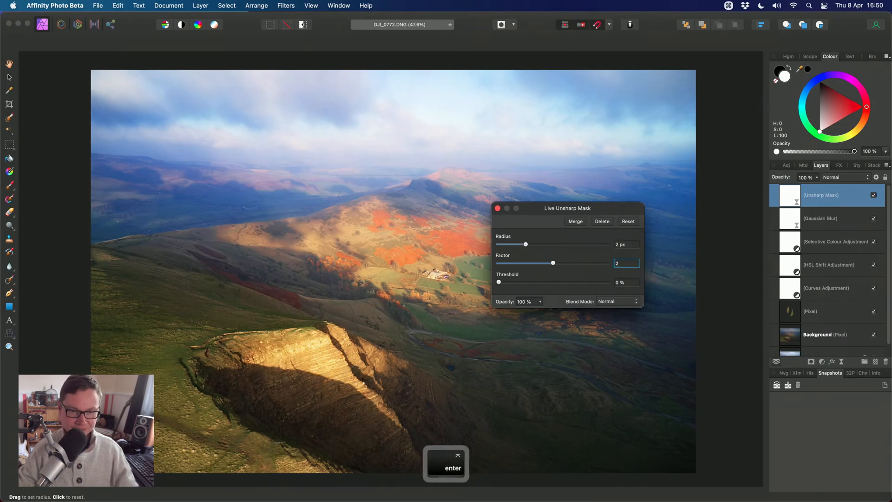
pyautogui.click(497, 208)
# - Invert the Unsharp Mask filter's mask, paint white over the land below the sky with a soft 2217.3 px brush, and check the mask
pyautogui.scroll(3, 323, 152)
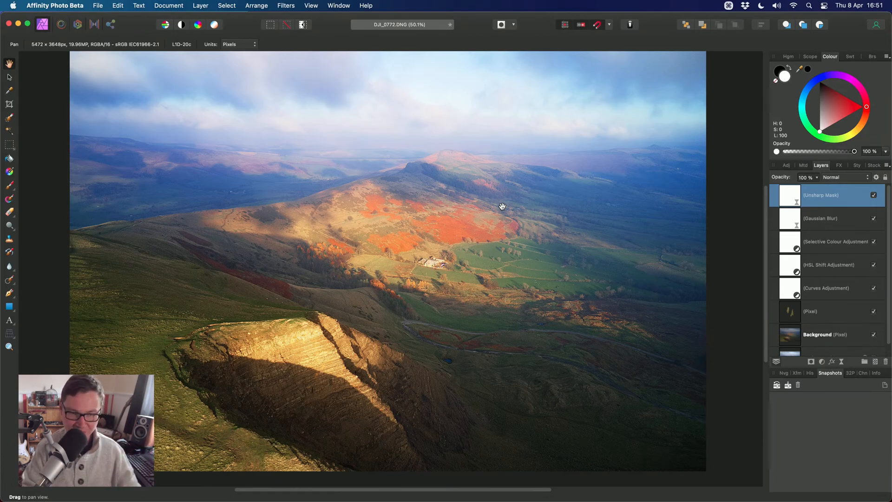
pyautogui.press('super')
pyautogui.press('super+i')
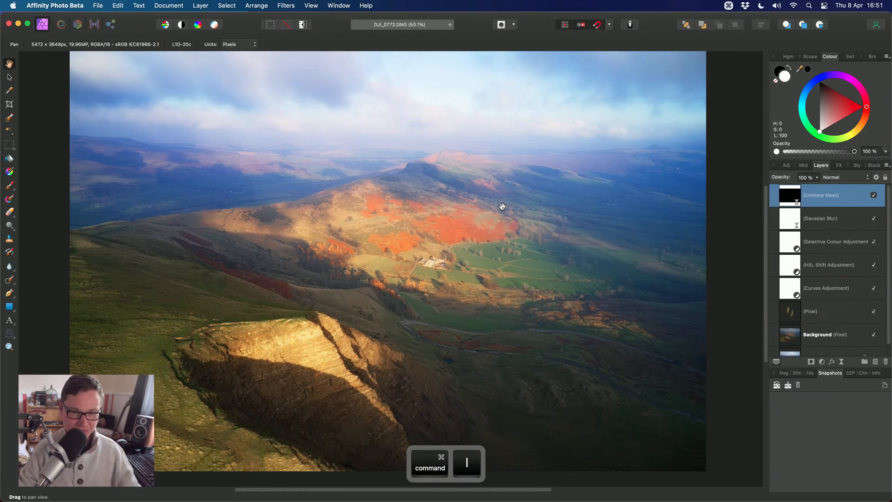
pyautogui.press('b')
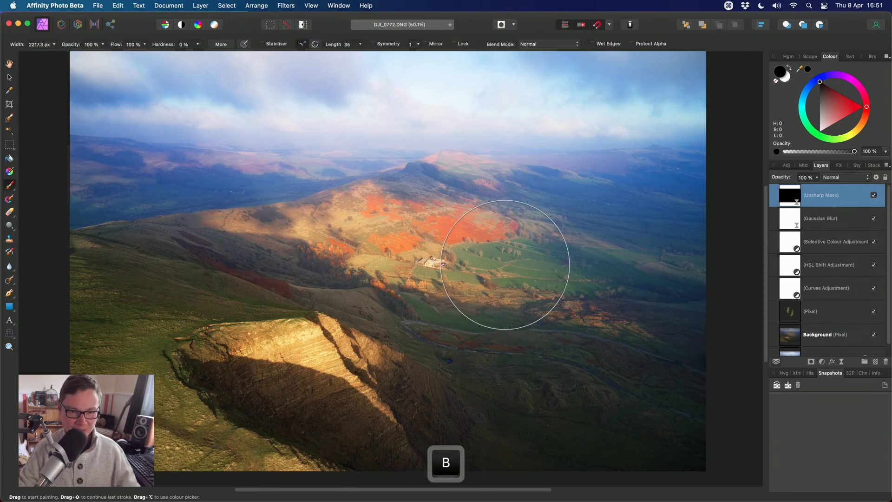
pyautogui.press('x')
pyautogui.hscroll(-2, 495, 287)
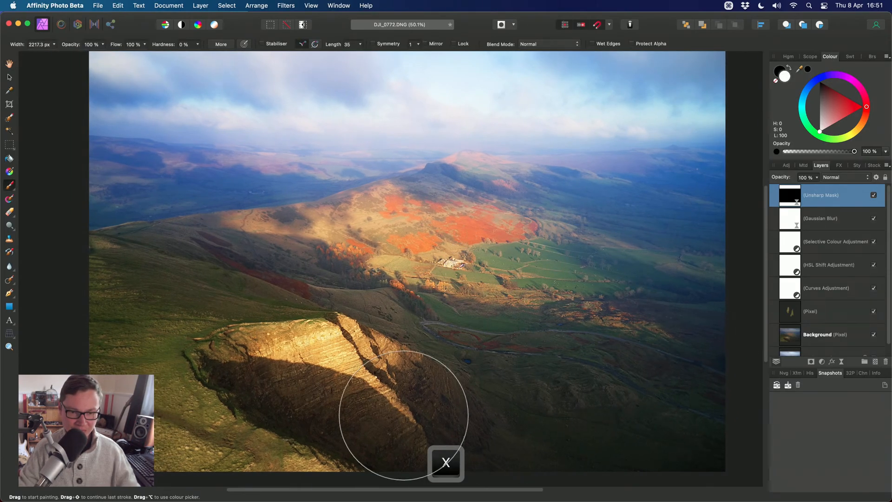
pyautogui.moveTo(403, 415)
pyautogui.mouseDown()
pyautogui.moveTo(347, 245)
pyautogui.moveTo(691, 229)
pyautogui.mouseUp()
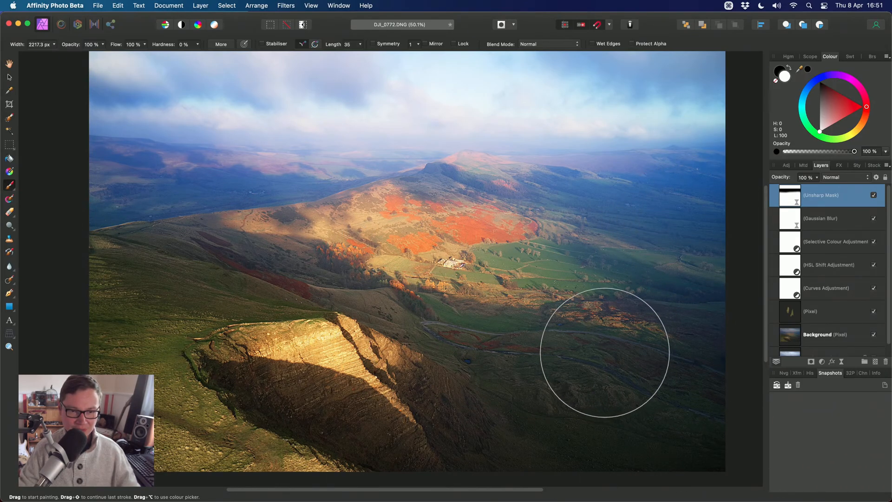
pyautogui.keyDown('alt'); pyautogui.click(788, 195); pyautogui.keyUp('alt')
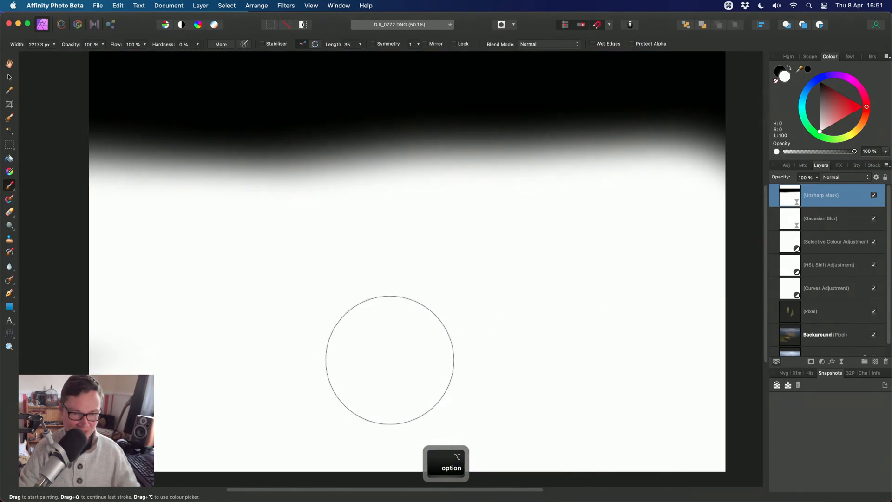
pyautogui.click(822, 222)
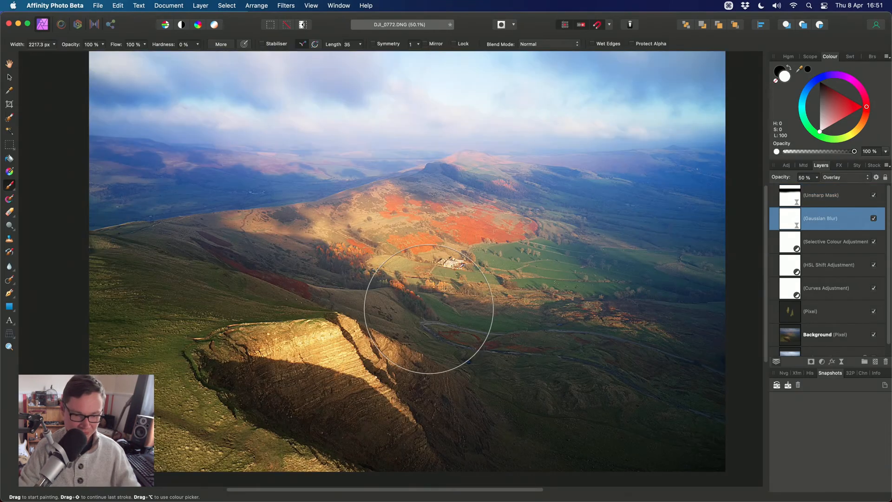
# - Compare the hillside and farm with the Unsharp Mask filter switched off and on at close zoom, and view the whole photo
pyautogui.press('g')
pyautogui.press('h')
pyautogui.press('super+1')
pyautogui.moveTo(436, 279); pyautogui.dragTo(373, 241)
pyautogui.click(870, 203)
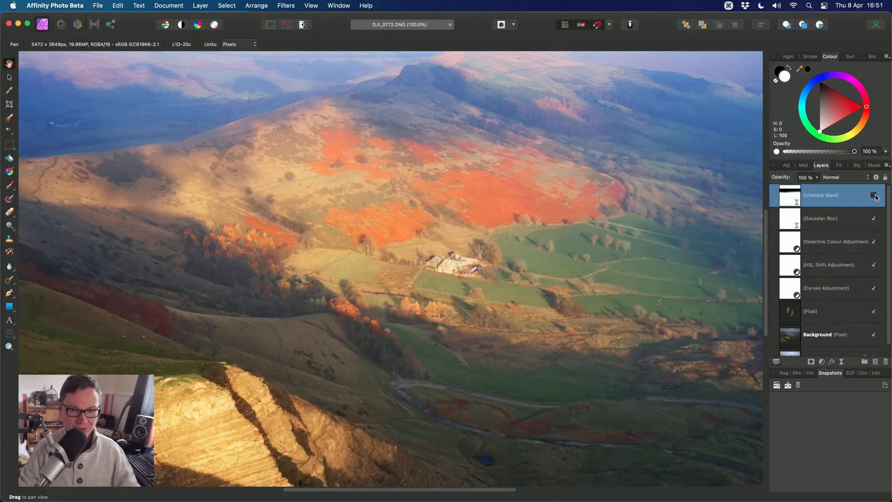
pyautogui.scroll(5, 476, 263)
pyautogui.click(875, 196)
pyautogui.click(874, 196)
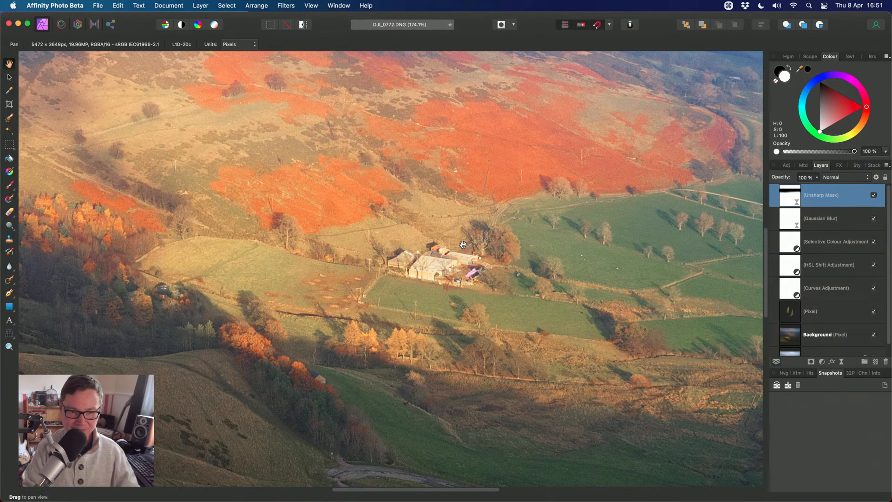
pyautogui.press('super+0')
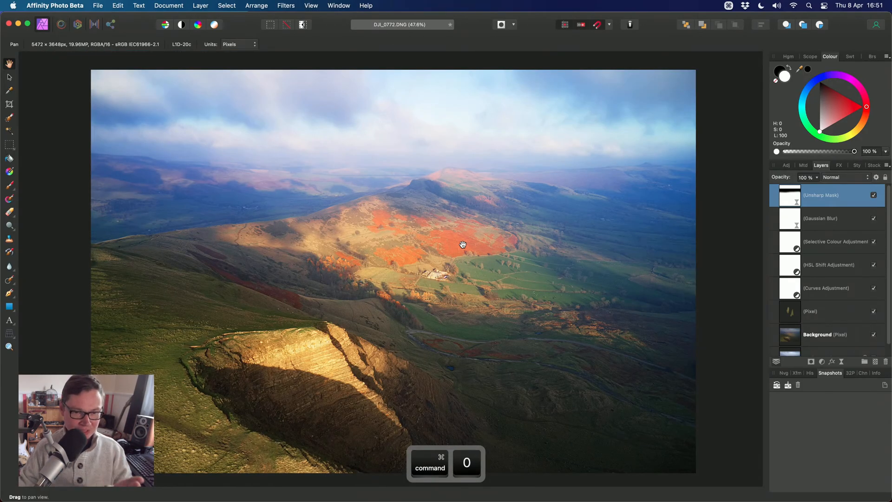
# - Save the edited photo as DJI_0772.afphoto in the Edited folder and close the document
pyautogui.press('super+s')
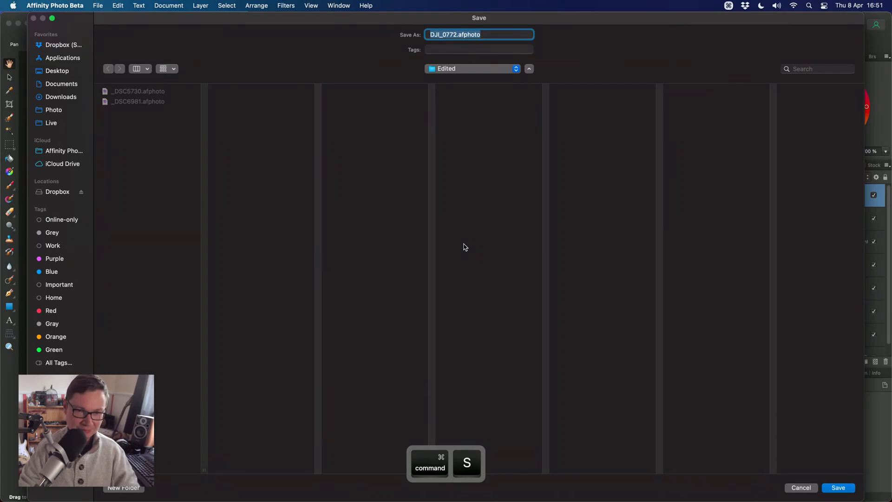
pyautogui.press('Return')
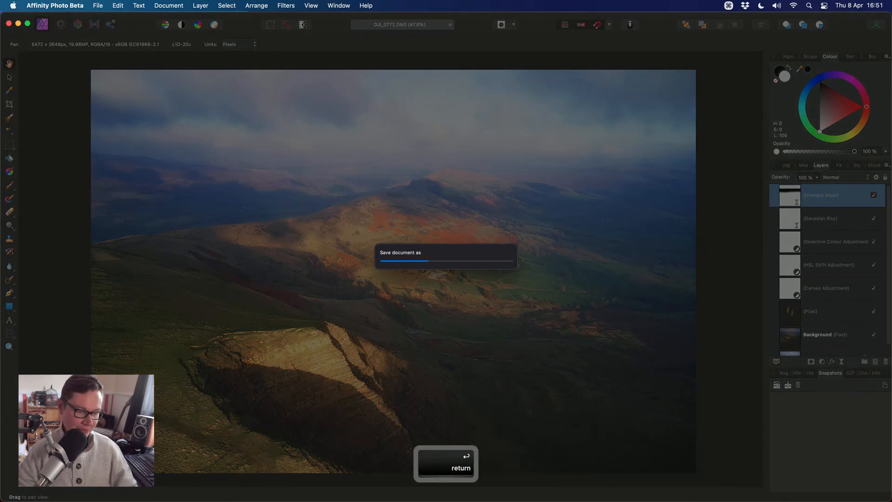
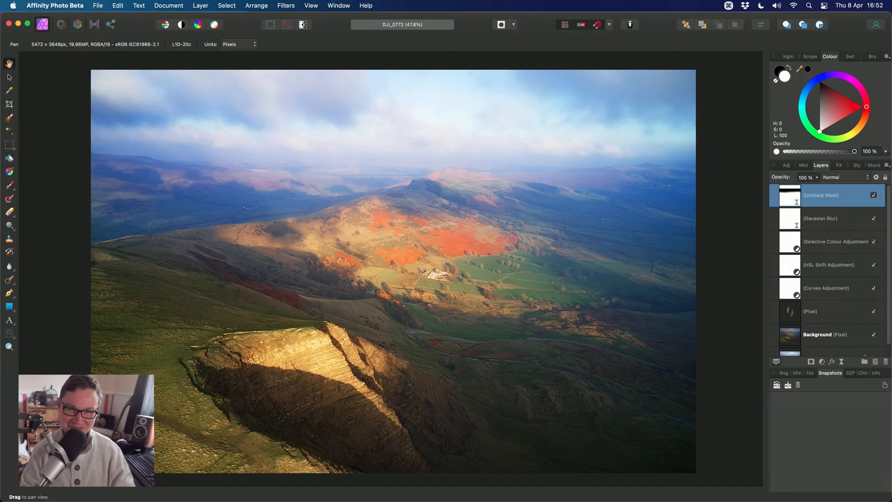
pyautogui.press('super+w')
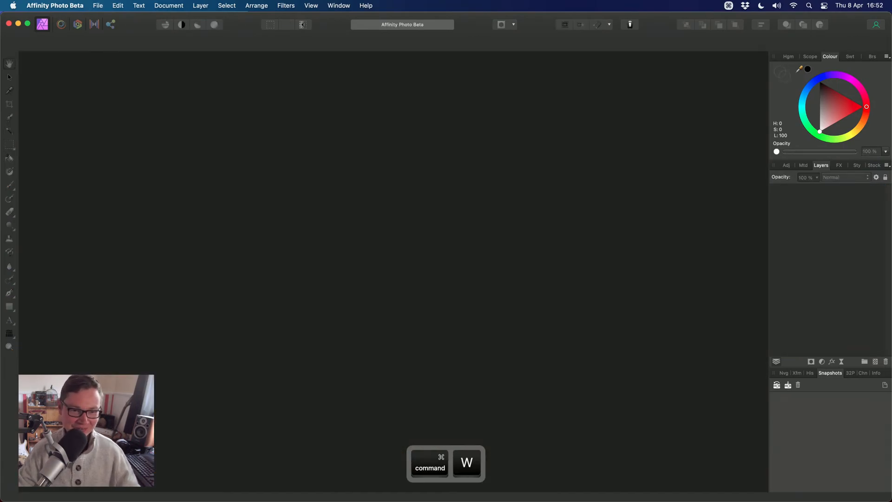
# - Switch to Finder, enlarge its window, and open _DSC5147.ARW from the Live folder in Affinity Photo
pyautogui.press('super+Tab')
pyautogui.moveTo(437, 68); pyautogui.dragTo(408, 57)
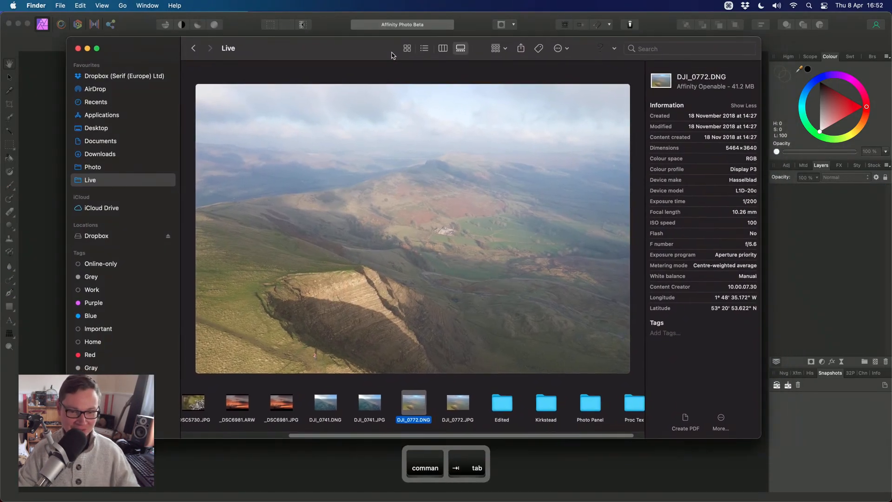
pyautogui.moveTo(759, 438); pyautogui.dragTo(788, 460)
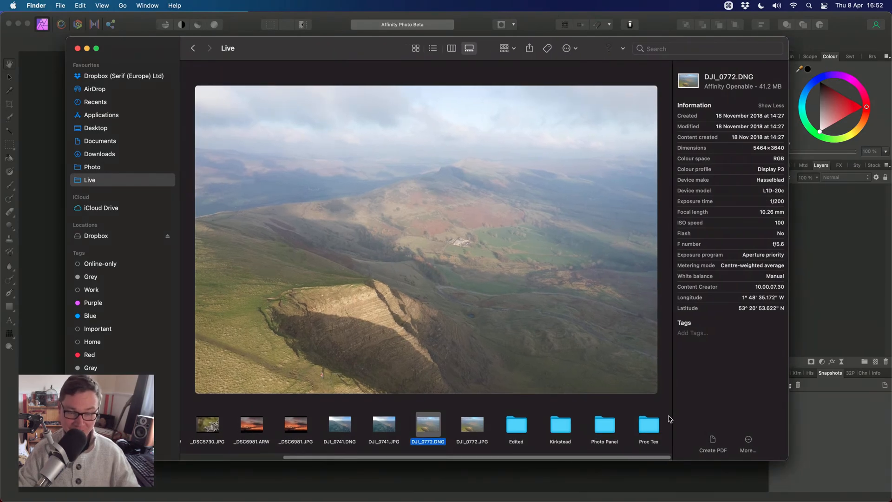
pyautogui.moveTo(444, 457); pyautogui.dragTo(392, 460)
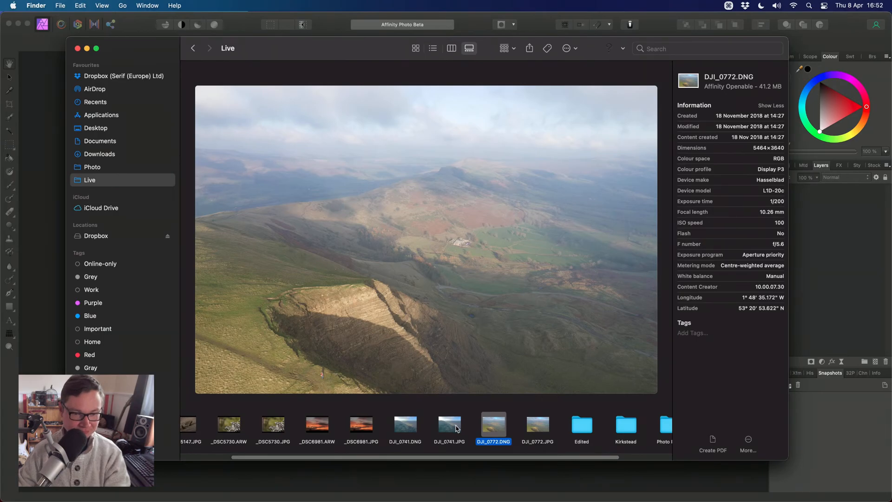
pyautogui.moveTo(302, 458); pyautogui.dragTo(252, 459)
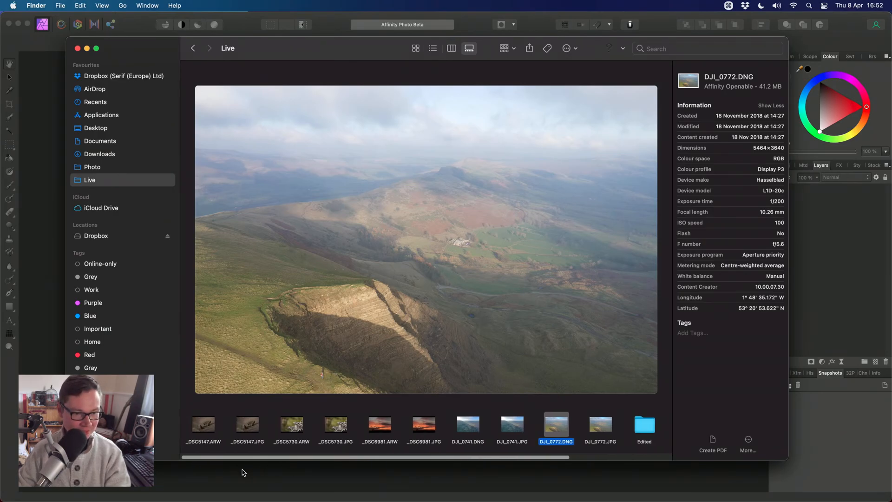
pyautogui.click(204, 425)
pyautogui.moveTo(209, 434); pyautogui.dragTo(470, 225)
pyautogui.press('super+Tab')
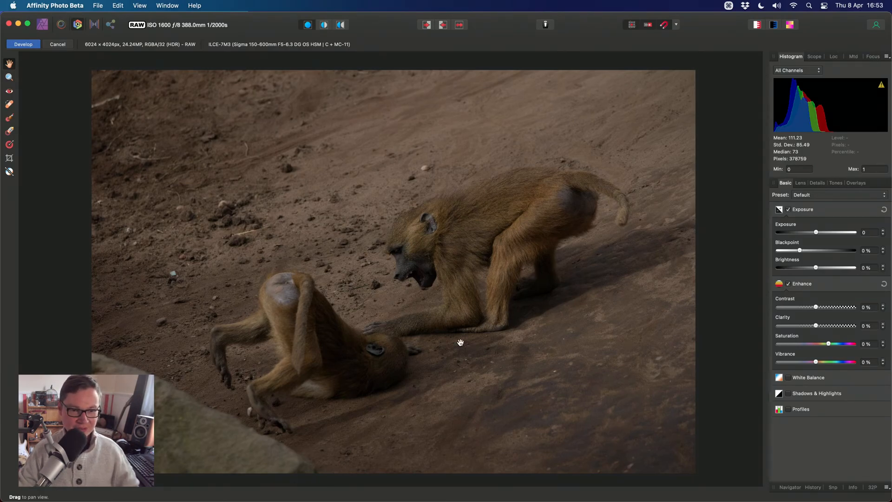
# - Set the raw baboon photo's brightness to 25%, nudge the blackpoint down slightly, and develop it
pyautogui.moveTo(816, 267); pyautogui.dragTo(853, 267)
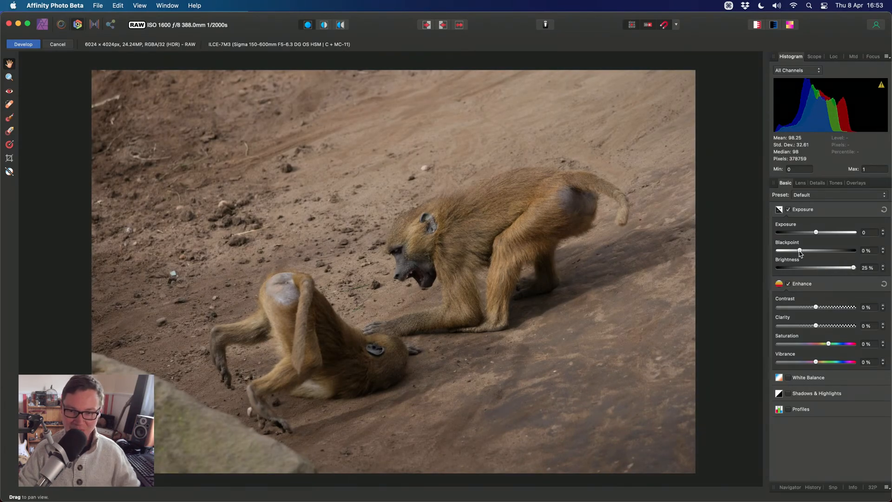
pyautogui.moveTo(799, 250); pyautogui.dragTo(797, 251)
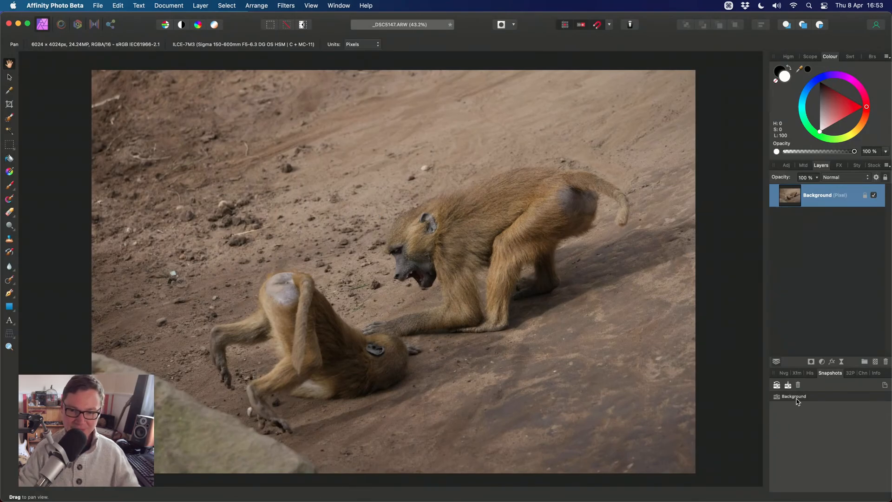
# - Delete the Background snapshot and add an empty pixel layer above the Background layer
pyautogui.click(796, 395)
pyautogui.click(798, 386)
pyautogui.hscroll(-3, 523, 324)
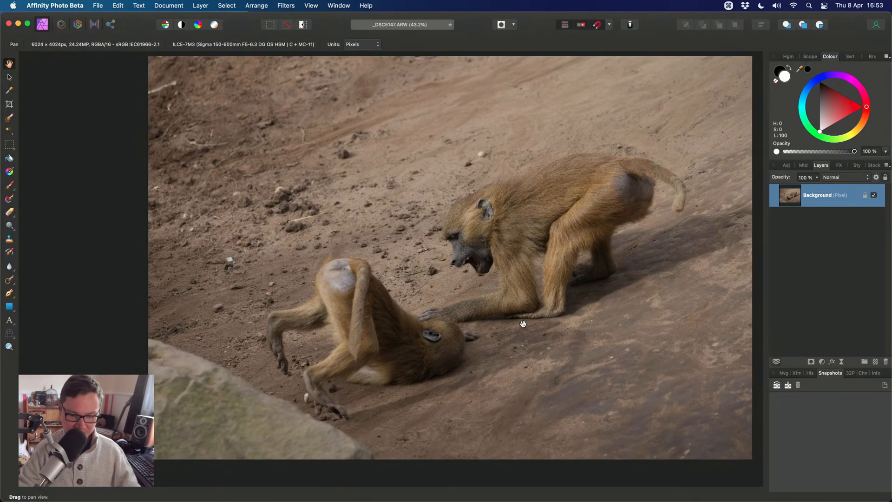
pyautogui.press('super+shift+n')
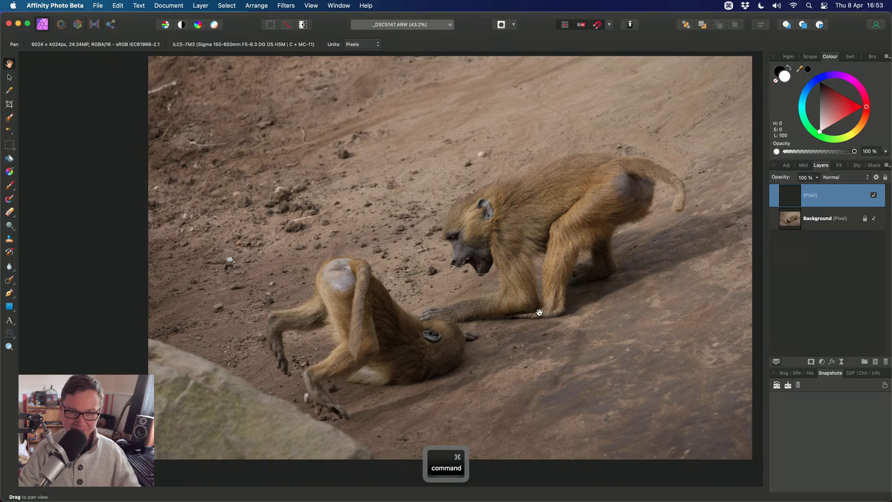
# - Set up the Inpainting Brush to sample Current Layer & Below, with a 443.9 px width and 80% hardness
pyautogui.click(9, 280)
pyautogui.click(55, 315)
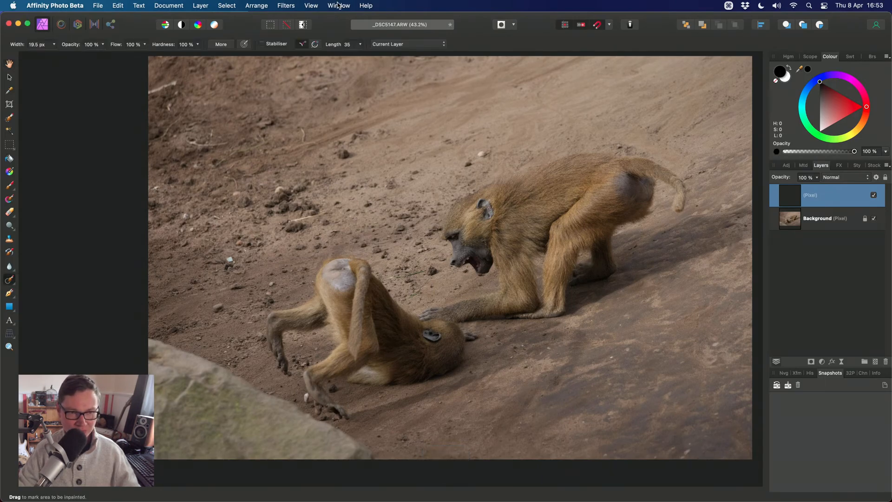
pyautogui.click(407, 44)
pyautogui.click(402, 52)
pyautogui.hotkey('ctrl', 'alt')
pyautogui.moveTo(389, 257); pyautogui.dragTo(397, 257)
pyautogui.hscroll(-5, 395, 279)
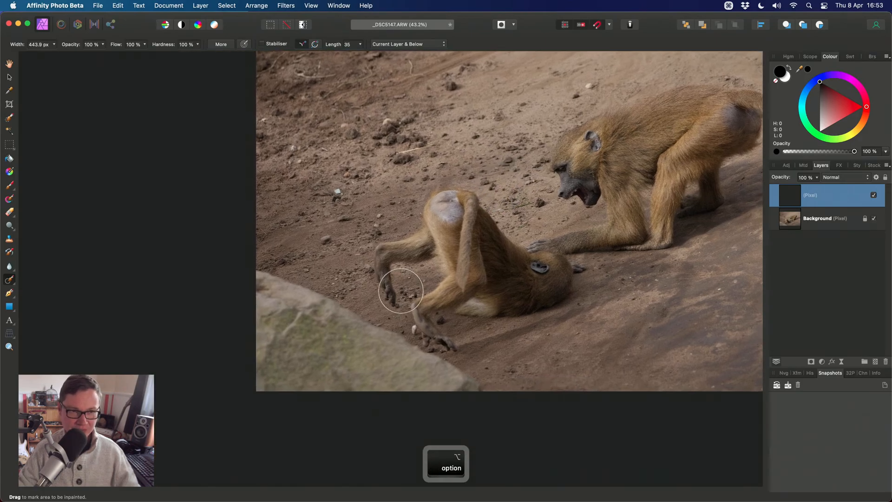
pyautogui.hscroll(5, 402, 289)
pyautogui.hscroll(2, 303, 318)
pyautogui.click(188, 44)
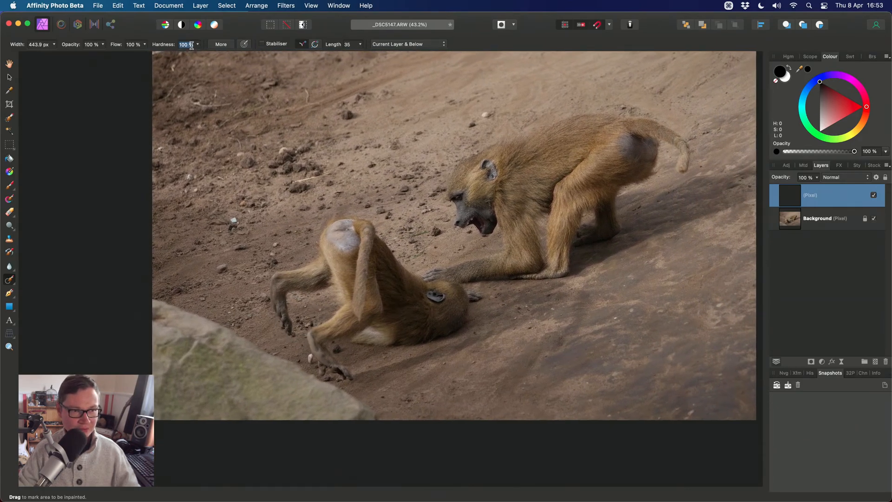
pyautogui.write('80')
pyautogui.press('Return')
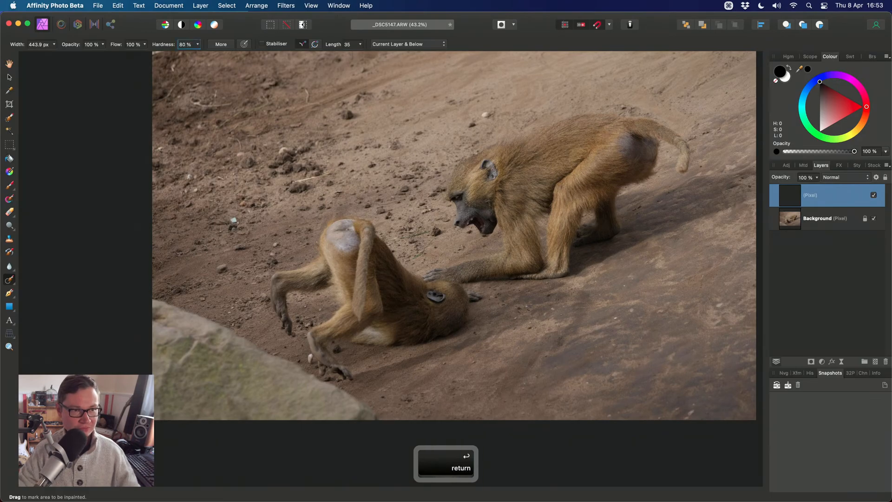
# - Inpaint the blurred rock out of the photo's lower-left corner on the pixel layer, varying the brush size along its edge and interior
pyautogui.scroll(6, 454, 350)
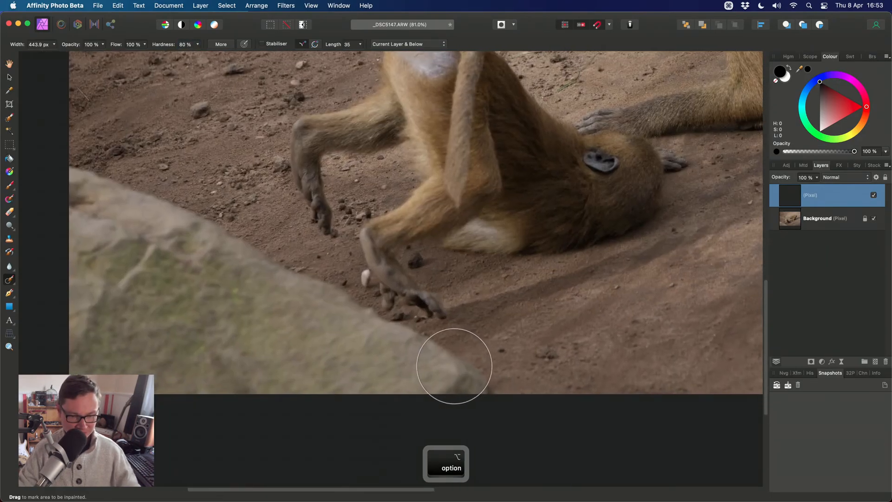
pyautogui.press('[')
pyautogui.press('[')
pyautogui.press('[')
pyautogui.scroll(2, 409, 347)
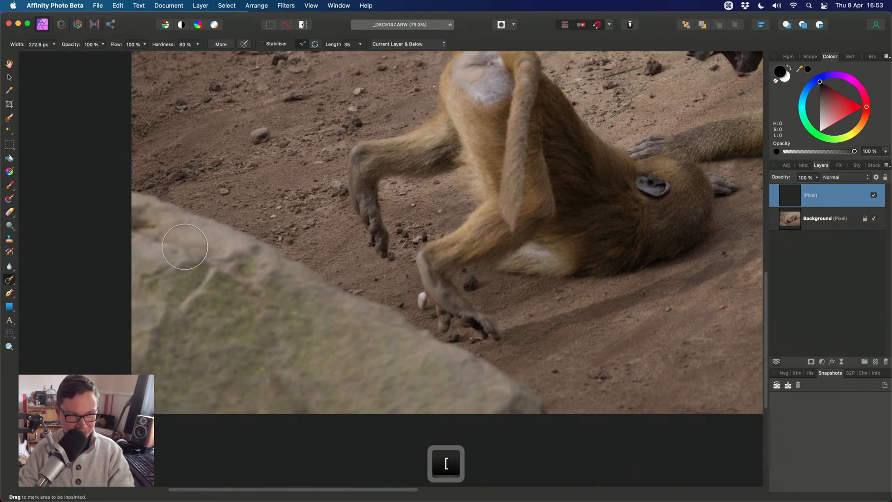
pyautogui.press('[')
pyautogui.press('[')
pyautogui.press('[')
pyautogui.press('[')
pyautogui.moveTo(133, 196)
pyautogui.mouseDown()
pyautogui.moveTo(276, 254)
pyautogui.moveTo(337, 300)
pyautogui.moveTo(354, 307)
pyautogui.moveTo(329, 296)
pyautogui.moveTo(392, 317)
pyautogui.moveTo(536, 404)
pyautogui.moveTo(374, 394)
pyautogui.moveTo(450, 388)
pyautogui.moveTo(208, 271)
pyautogui.moveTo(235, 279)
pyautogui.moveTo(243, 284)
pyautogui.moveTo(112, 246)
pyautogui.moveTo(147, 262)
pyautogui.moveTo(174, 329)
pyautogui.moveTo(276, 353)
pyautogui.moveTo(335, 392)
pyautogui.moveTo(105, 398)
pyautogui.moveTo(156, 363)
pyautogui.moveTo(152, 355)
pyautogui.moveTo(162, 367)
pyautogui.moveTo(381, 346)
pyautogui.mouseUp()
pyautogui.press(']')
pyautogui.press(']')
pyautogui.press(']')
pyautogui.press(']')
pyautogui.press(']')
pyautogui.press(']')
pyautogui.press(']')
pyautogui.press(']')
pyautogui.press('[')
pyautogui.press('[')
pyautogui.press('[')
pyautogui.press('[')
pyautogui.press(']')
pyautogui.press(']')
pyautogui.press(']')
pyautogui.press('[')
pyautogui.press('[')
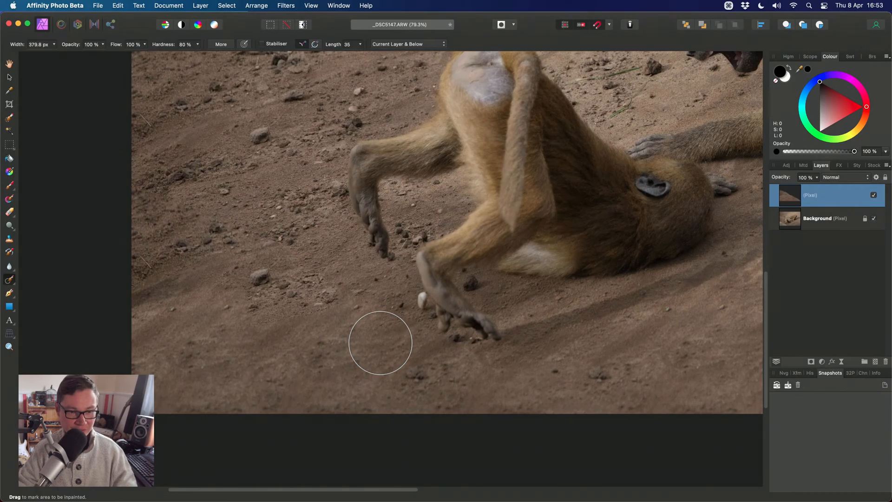
# - Inspect the inpainted ground up close and set the Healing Brush to 447.8 px, sampling Current Layer & Below
pyautogui.press('h')
pyautogui.scroll(4, 390, 339)
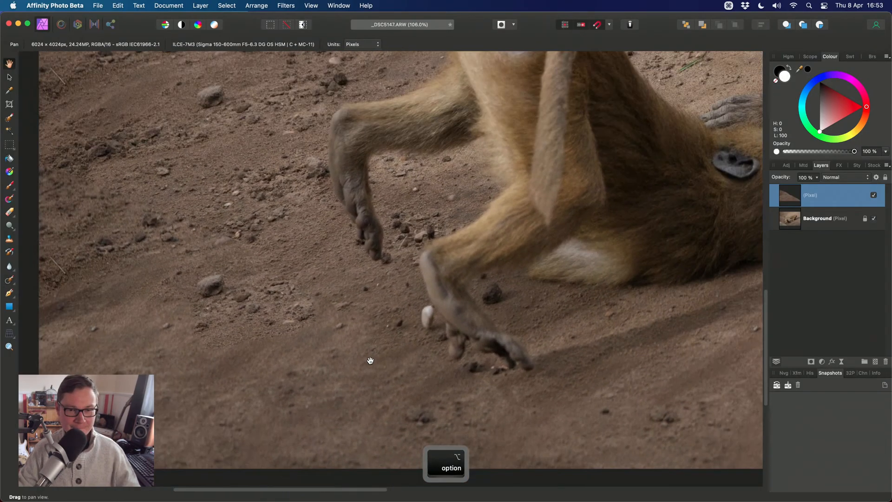
pyautogui.moveTo(370, 361); pyautogui.dragTo(409, 328)
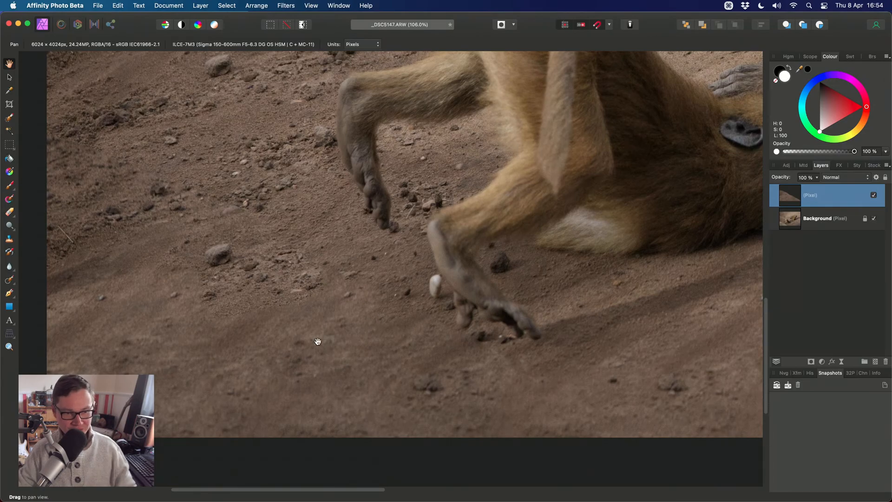
pyautogui.hscroll(15, 368, 388)
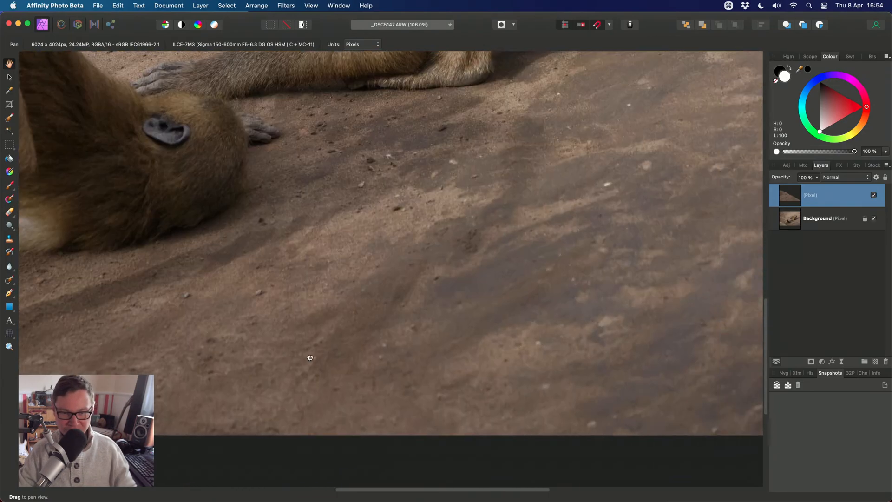
pyautogui.hscroll(-15, 256, 319)
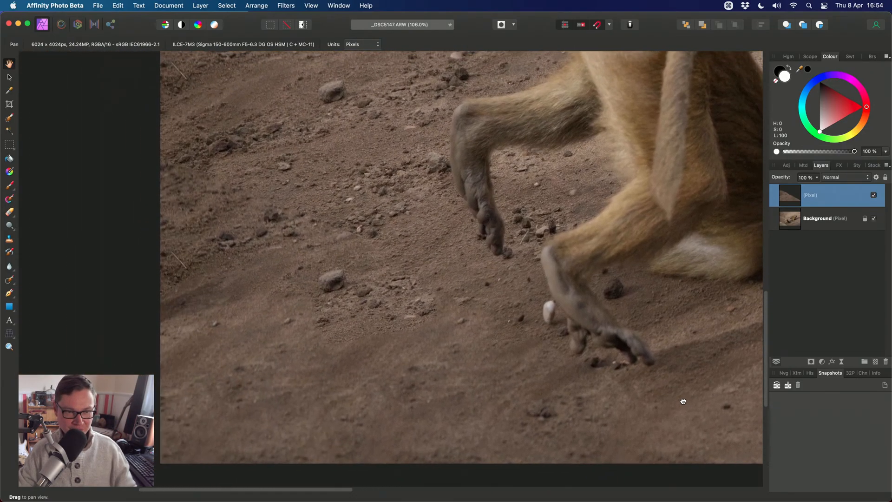
pyautogui.moveTo(354, 200); pyautogui.dragTo(228, 151)
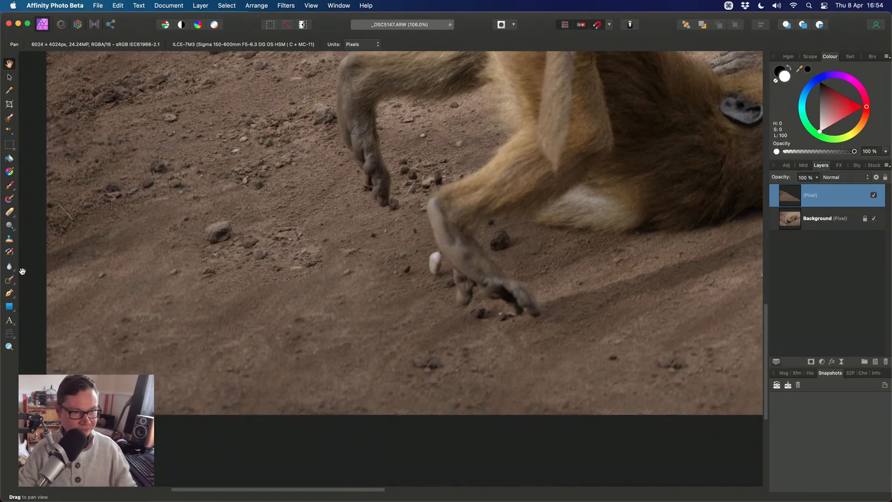
pyautogui.click(9, 279)
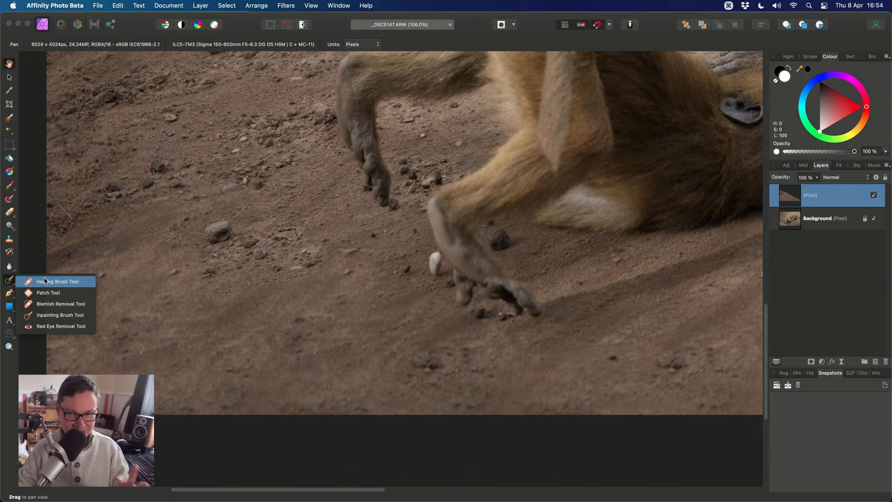
pyautogui.click(44, 281)
pyautogui.hscroll(-3, 309, 299)
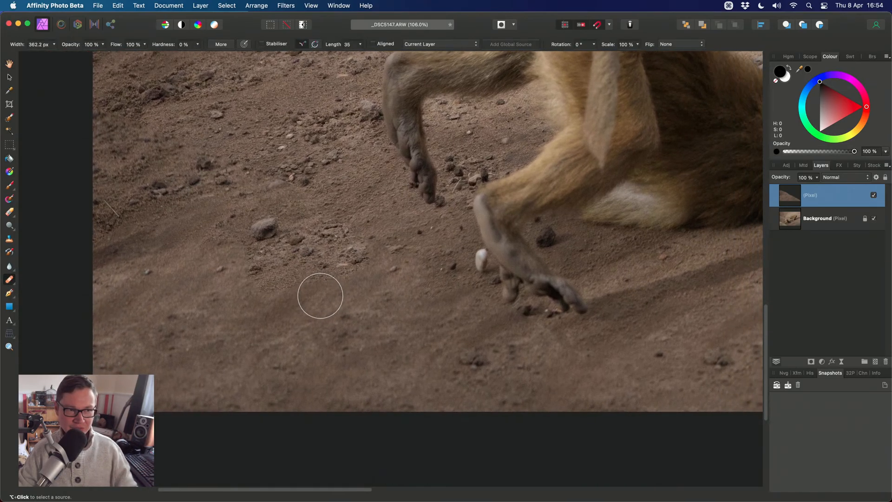
pyautogui.press('alt')
pyautogui.click(449, 44)
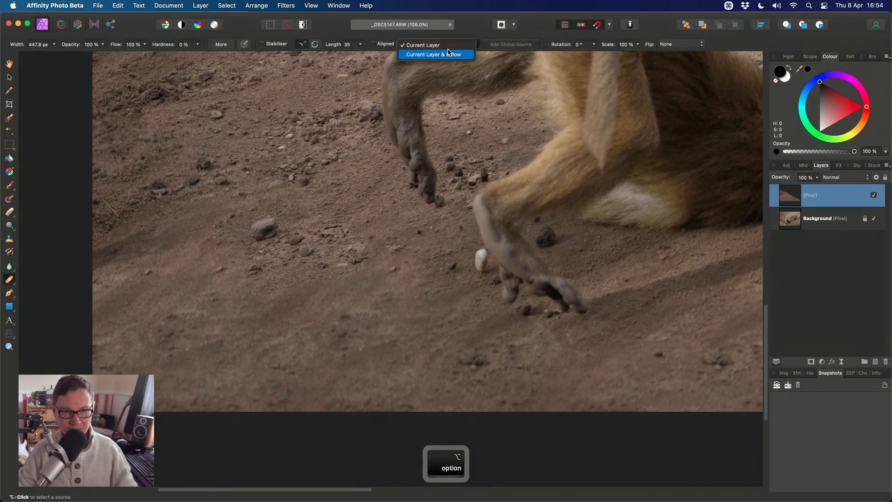
pyautogui.click(457, 60)
pyautogui.scroll(1, 385, 237)
pyautogui.hscroll(-1, 385, 237)
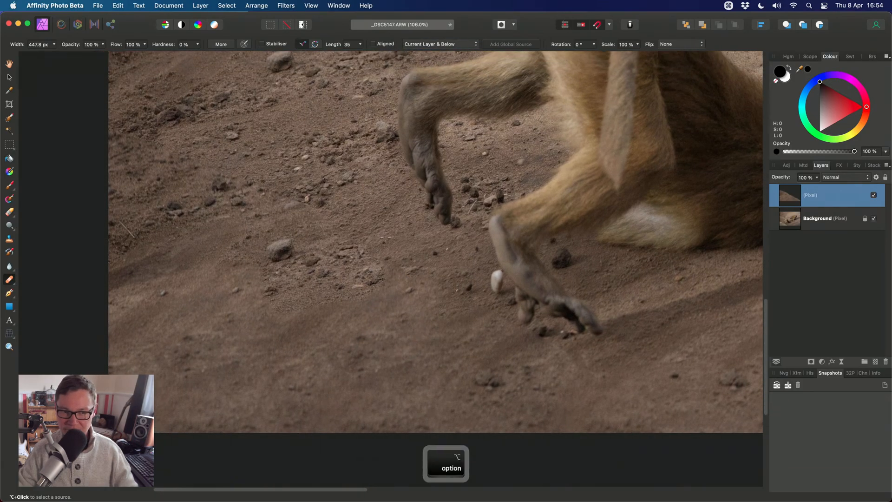
# - Heal the smooth inpainted ground at the photo's lower left with rougher soil texture sampled from the dirt above it
pyautogui.keyDown('alt'); pyautogui.click(358, 212); pyautogui.keyUp('alt')
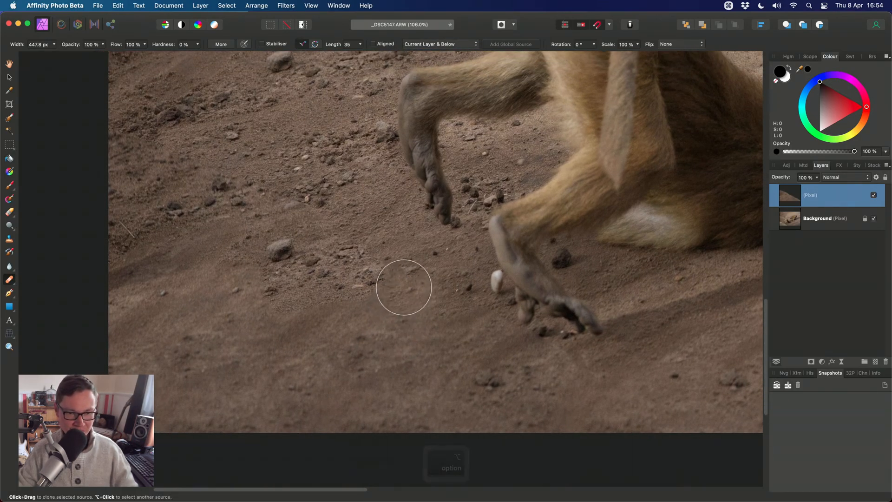
pyautogui.keyDown('alt'); pyautogui.click(354, 203); pyautogui.keyUp('alt')
pyautogui.moveTo(319, 322)
pyautogui.mouseDown()
pyautogui.moveTo(371, 312)
pyautogui.moveTo(349, 315)
pyautogui.mouseUp()
pyautogui.keyDown('alt'); pyautogui.click(332, 195); pyautogui.keyUp('alt')
pyautogui.moveTo(281, 277)
pyautogui.mouseDown()
pyautogui.moveTo(268, 323)
pyautogui.moveTo(252, 297)
pyautogui.mouseUp()
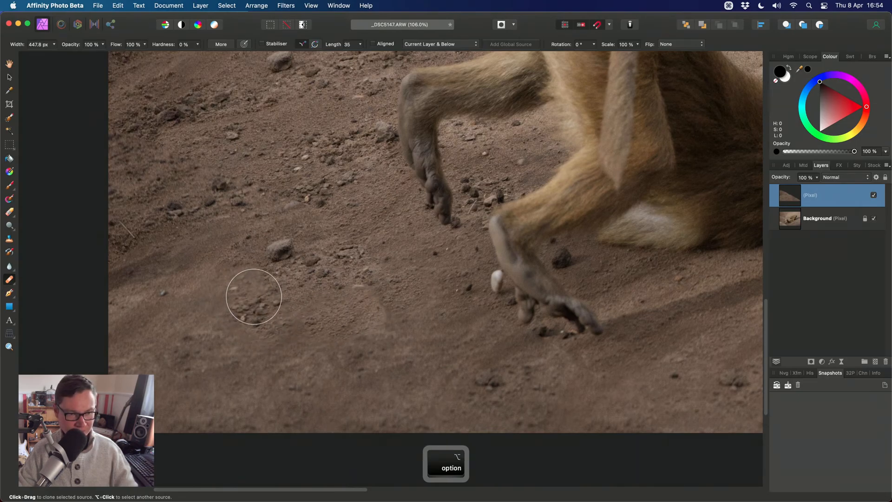
pyautogui.moveTo(164, 302); pyautogui.dragTo(149, 304)
# - Sample stony soil above the retouched area and heal a patch of pebbles into the smooth ground near the lower edge
pyautogui.moveTo(279, 326); pyautogui.dragTo(260, 303)
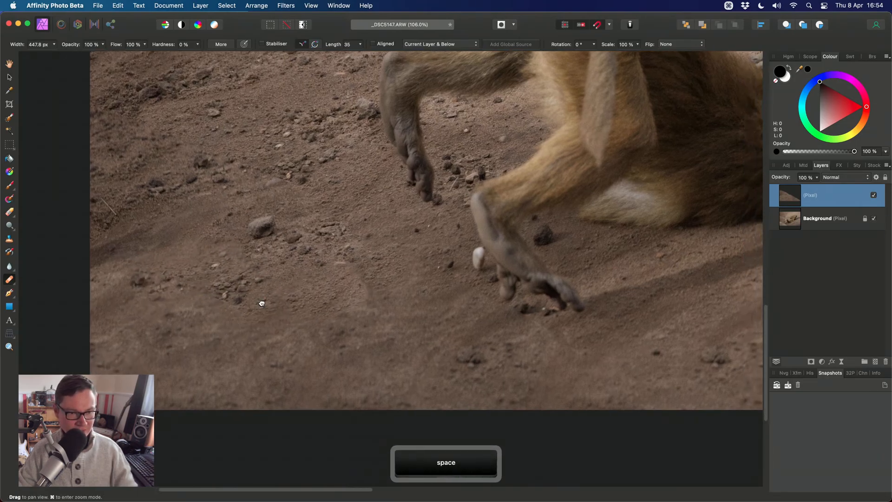
pyautogui.keyDown('alt'); pyautogui.click(252, 157); pyautogui.keyUp('alt')
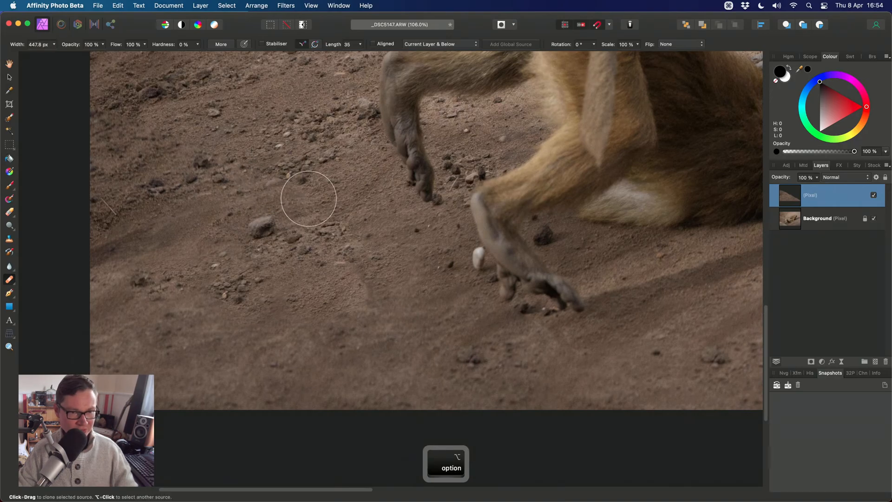
pyautogui.keyDown('alt'); pyautogui.click(318, 147); pyautogui.keyUp('alt')
pyautogui.moveTo(310, 289)
pyautogui.mouseDown()
pyautogui.moveTo(315, 331)
pyautogui.moveTo(350, 320)
pyautogui.moveTo(270, 332)
pyautogui.moveTo(287, 312)
pyautogui.mouseUp()
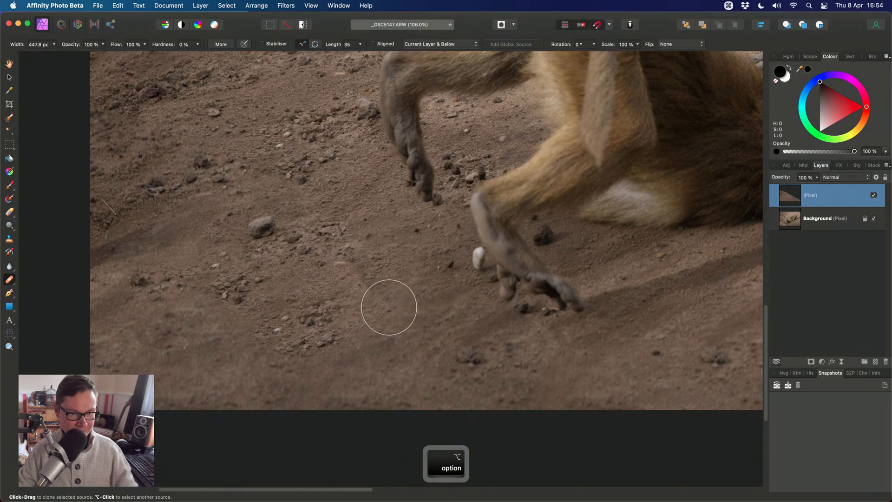
pyautogui.moveTo(388, 306); pyautogui.dragTo(403, 278)
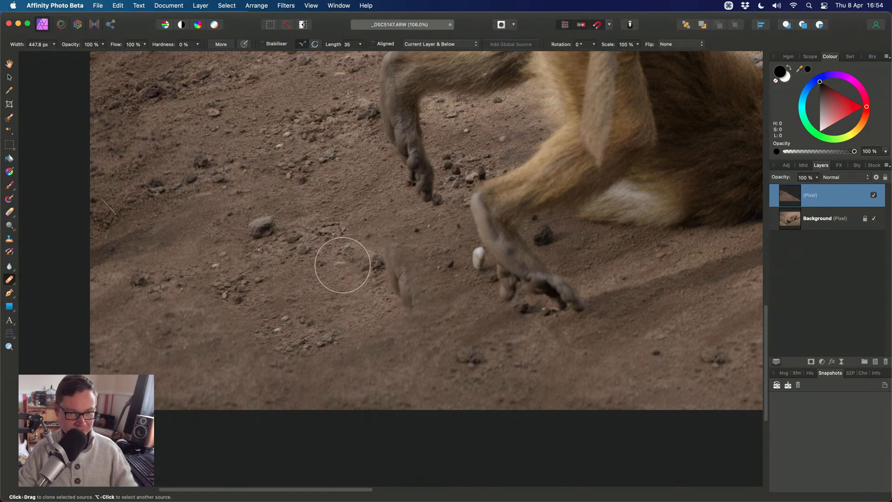
pyautogui.press('super+z')
pyautogui.scroll(2, 335, 285)
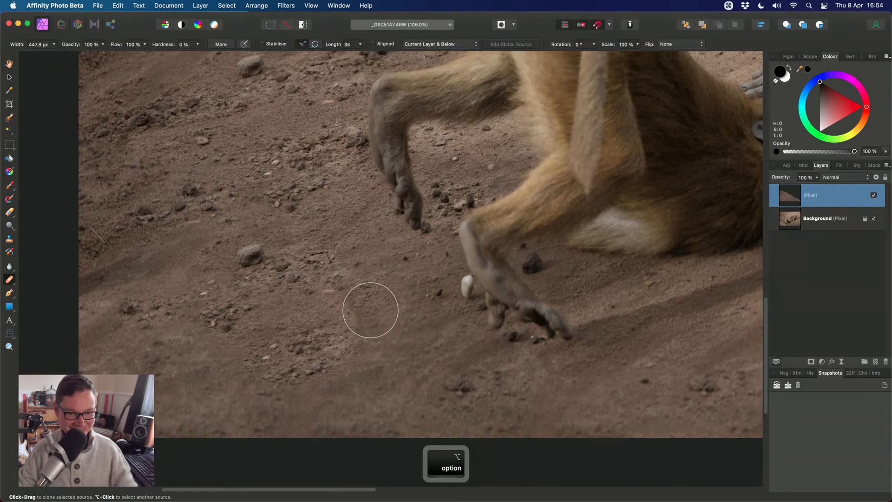
pyautogui.keyDown('alt'); pyautogui.click(383, 404); pyautogui.keyUp('alt')
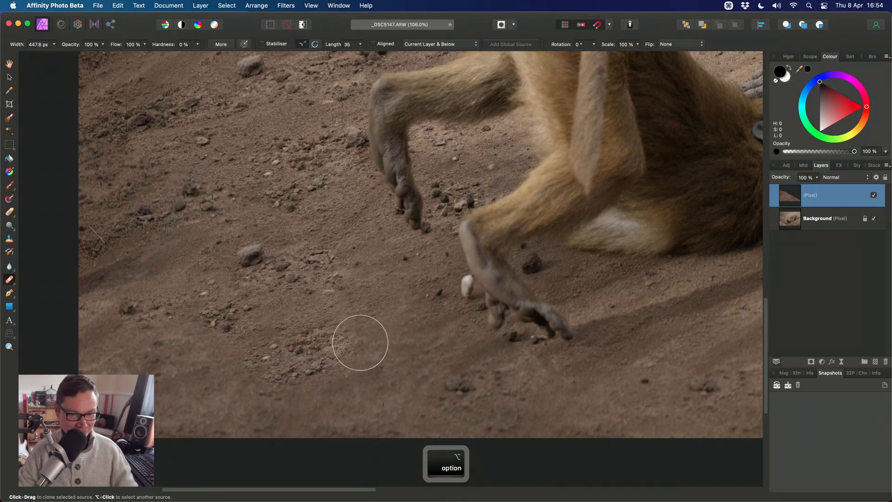
pyautogui.moveTo(358, 344); pyautogui.dragTo(379, 336)
pyautogui.press('super+z')
pyautogui.scroll(-2, 420, 389)
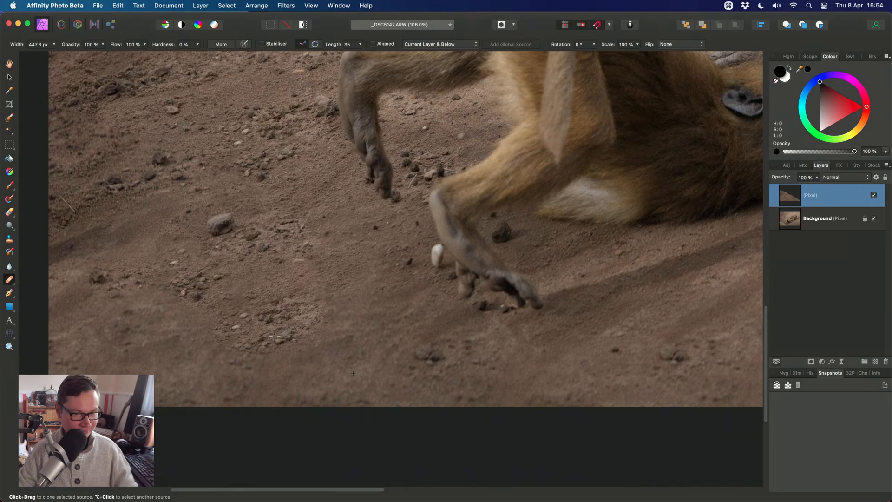
# - Heal over the pebble patch near the lower edge with smooth soil sampled from the ground below the baboon's feet
pyautogui.hscroll(-4, 355, 349)
pyautogui.keyDown('alt'); pyautogui.click(460, 363); pyautogui.keyUp('alt')
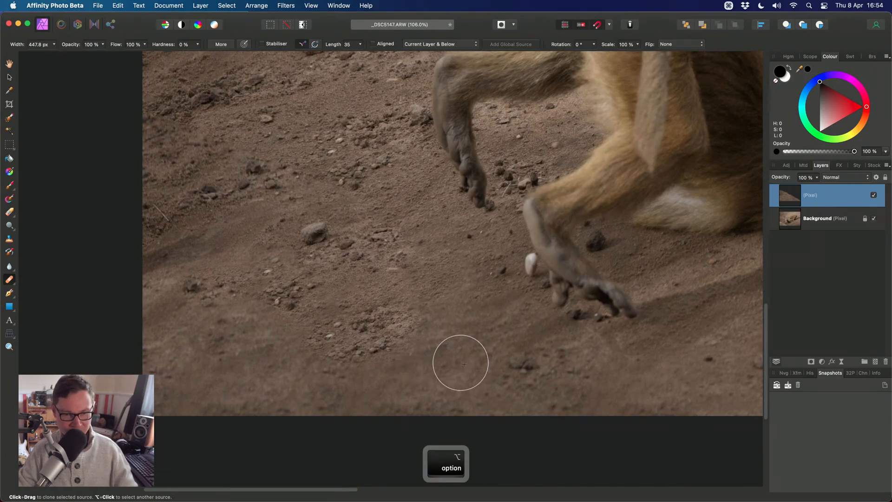
pyautogui.moveTo(401, 326)
pyautogui.mouseDown()
pyautogui.moveTo(376, 335)
pyautogui.moveTo(367, 324)
pyautogui.moveTo(380, 329)
pyautogui.moveTo(312, 358)
pyautogui.mouseUp()
pyautogui.scroll(2, 460, 377)
pyautogui.hscroll(2, 460, 378)
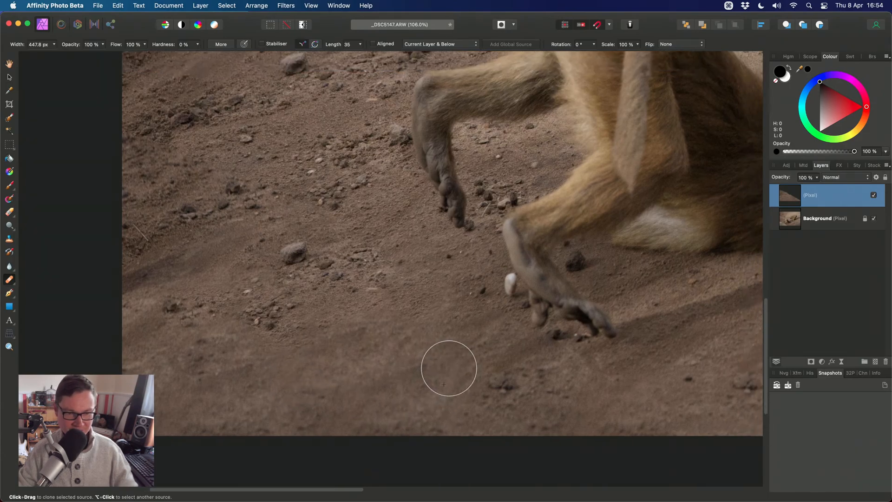
pyautogui.keyDown('alt'); pyautogui.click(356, 305); pyautogui.keyUp('alt')
# - Examine the whole retouched photo with the View tool, checking how the repaired ground blends in around both baboons
pyautogui.press('h')
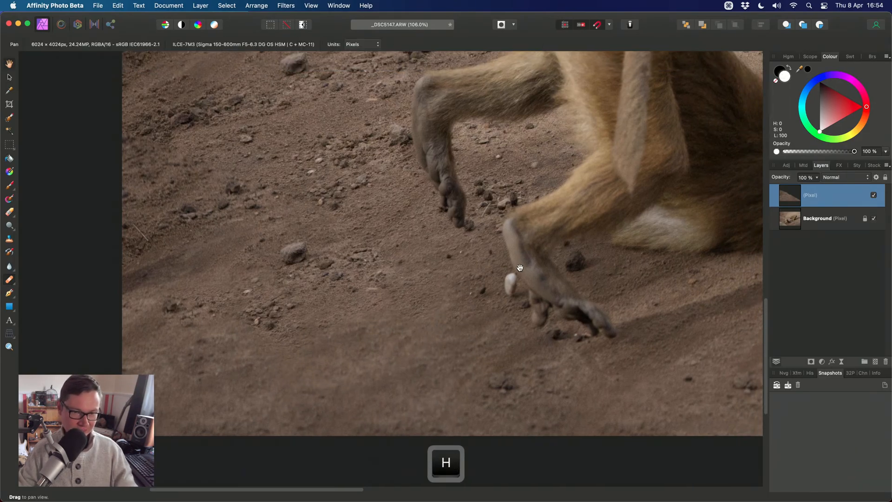
pyautogui.moveTo(529, 267); pyautogui.dragTo(354, 382)
pyautogui.scroll(-2, 429, 349)
pyautogui.scroll(-5, 354, 383)
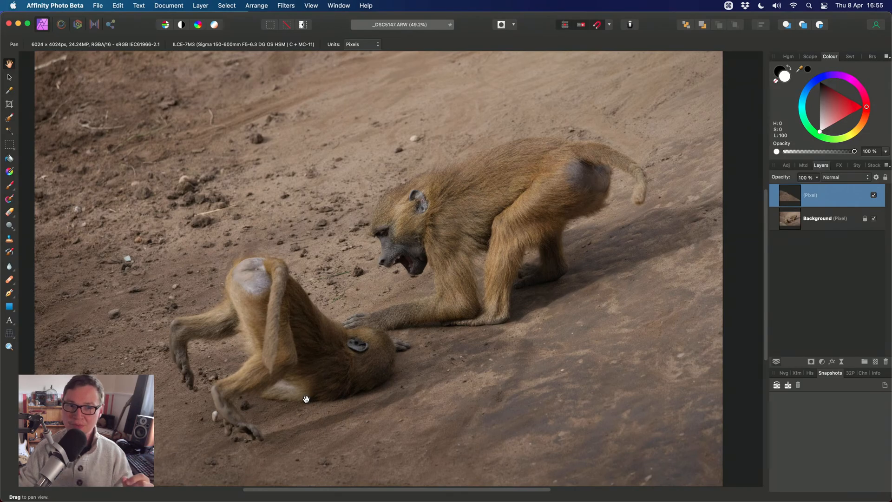
pyautogui.hscroll(-5, 354, 358)
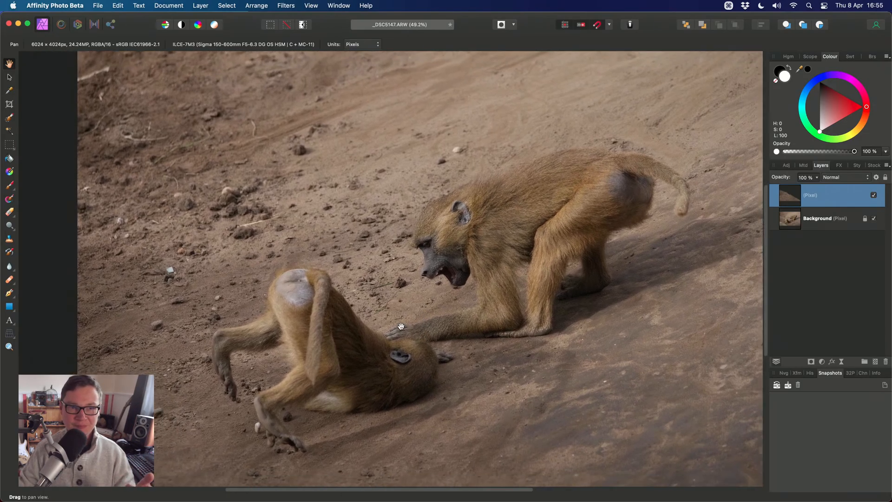
pyautogui.scroll(3, 401, 325)
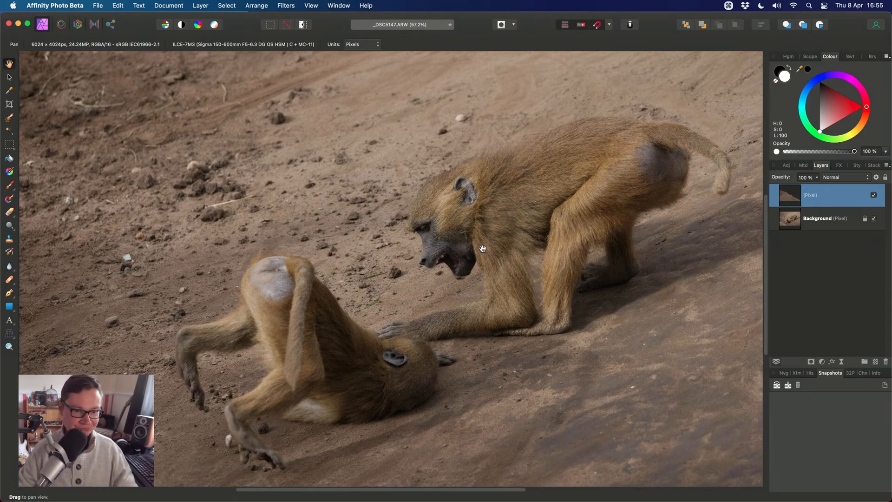
pyautogui.moveTo(443, 322)
pyautogui.mouseDown()
pyautogui.moveTo(480, 300)
pyautogui.moveTo(435, 317)
pyautogui.mouseUp()
pyautogui.scroll(-5, 435, 317)
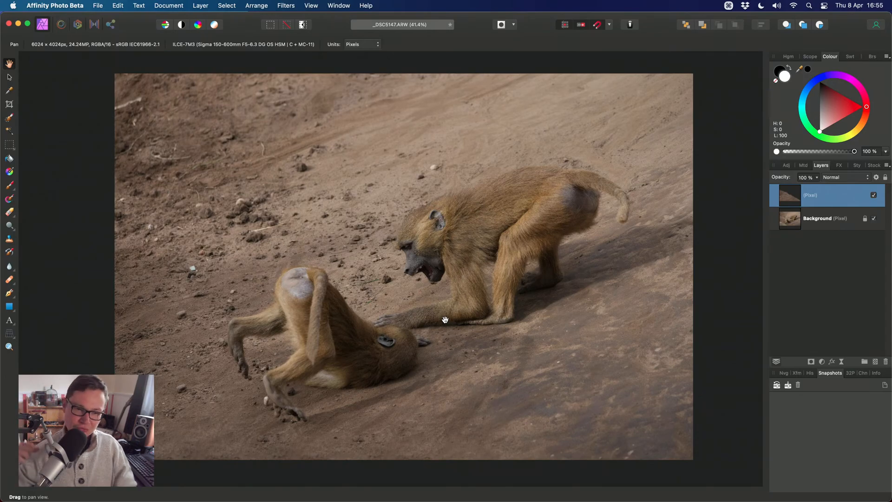
pyautogui.scroll(1, 467, 264)
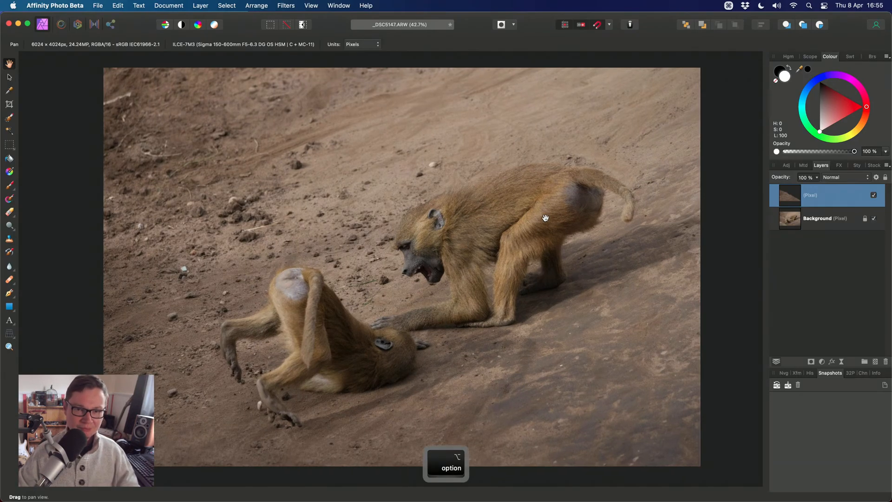
pyautogui.scroll(3, 534, 229)
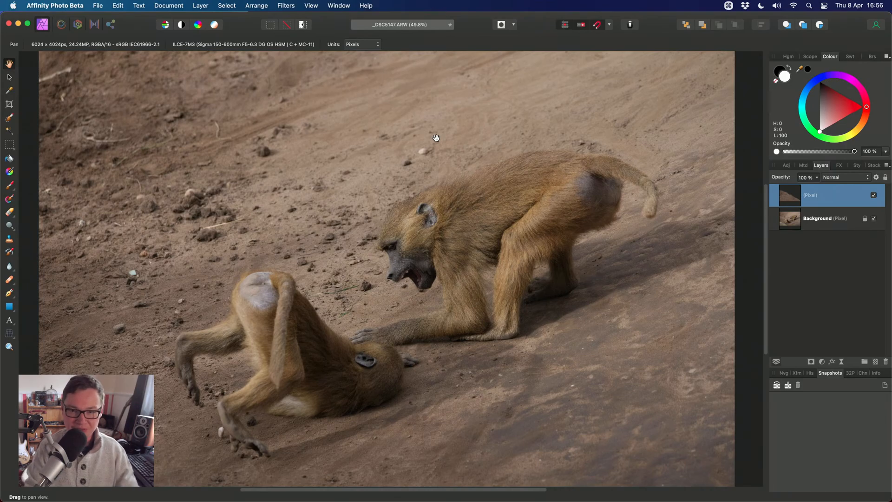
pyautogui.moveTo(417, 279); pyautogui.dragTo(468, 256)
pyautogui.scroll(1, 422, 299)
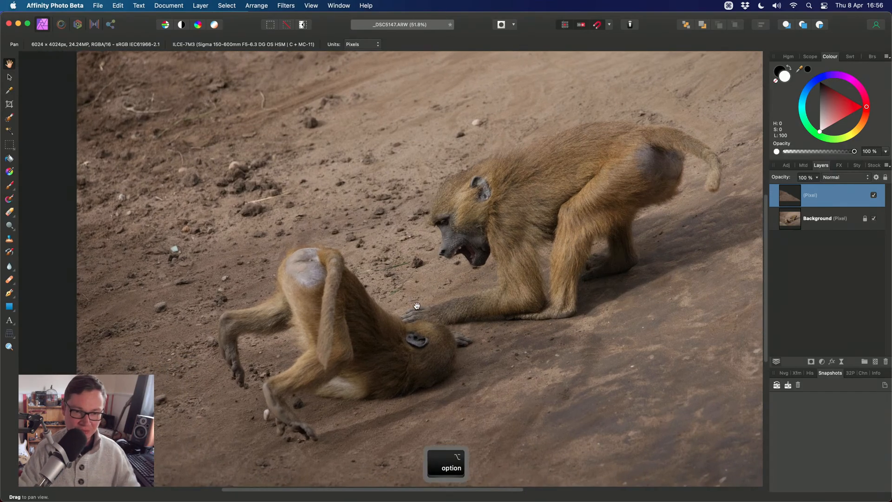
pyautogui.moveTo(416, 304); pyautogui.dragTo(441, 296)
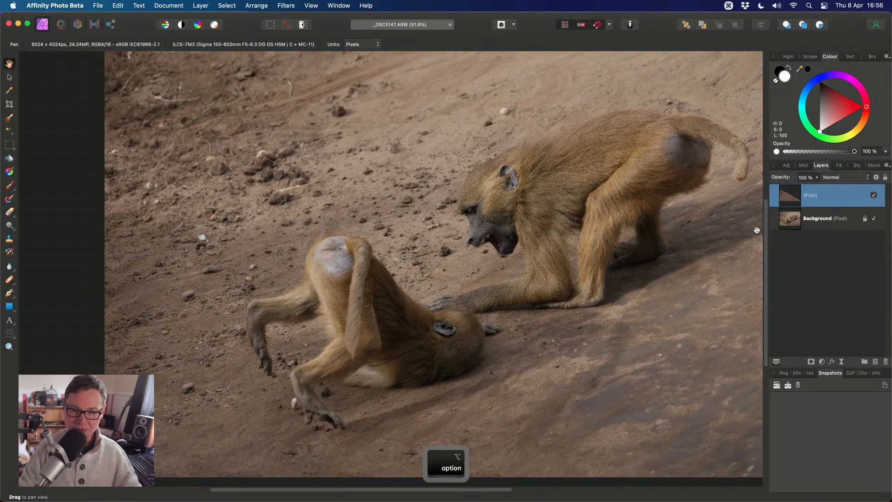
# - Isolate the retouching pixel layer to inspect the painted ground alone, restore the full composite and reselect the pixel layer
pyautogui.keyDown('alt'); pyautogui.click(789, 201); pyautogui.keyUp('alt')
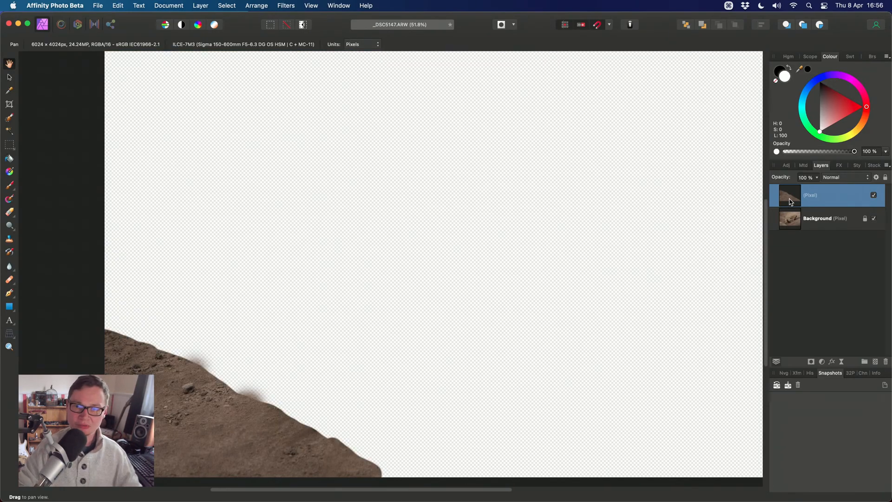
pyautogui.scroll(3, 280, 358)
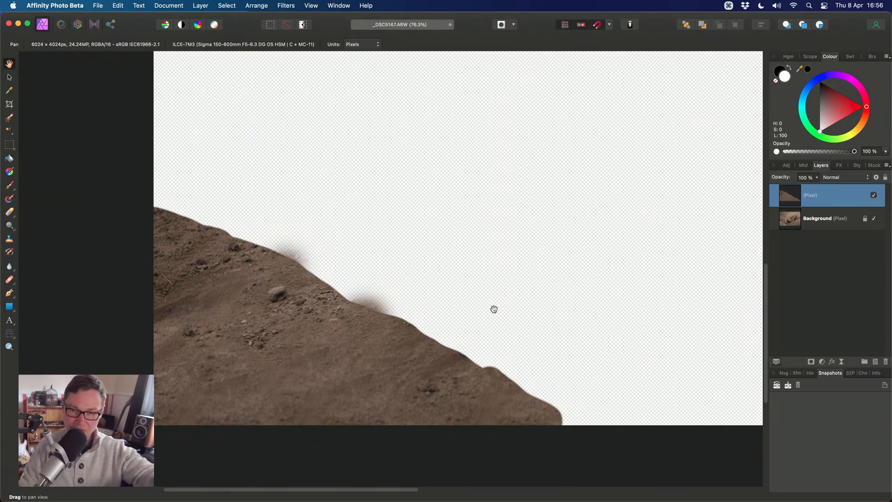
pyautogui.keyDown('alt'); pyautogui.click(822, 224); pyautogui.keyUp('alt')
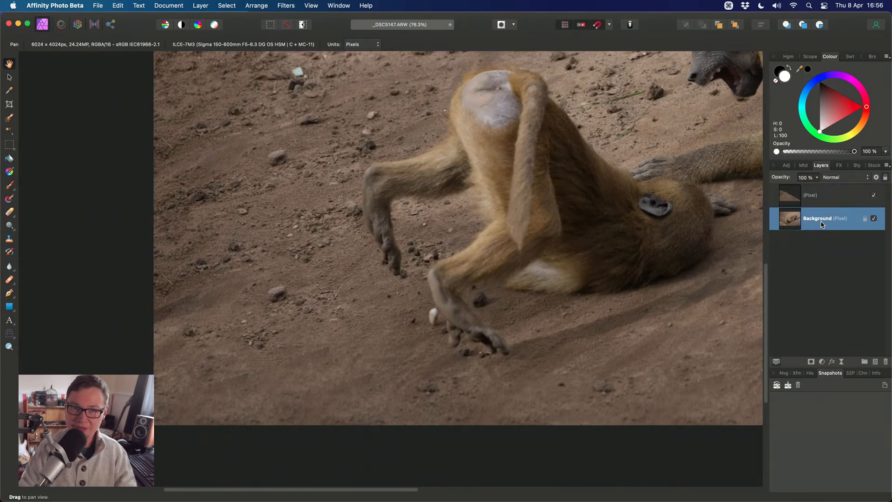
pyautogui.click(832, 192)
# - Add a Curves adjustment with anchored shadows, lifting the midtones to about 0.484/0.515 and the highlights to about 0.754/0.798
pyautogui.scroll(-3, 516, 237)
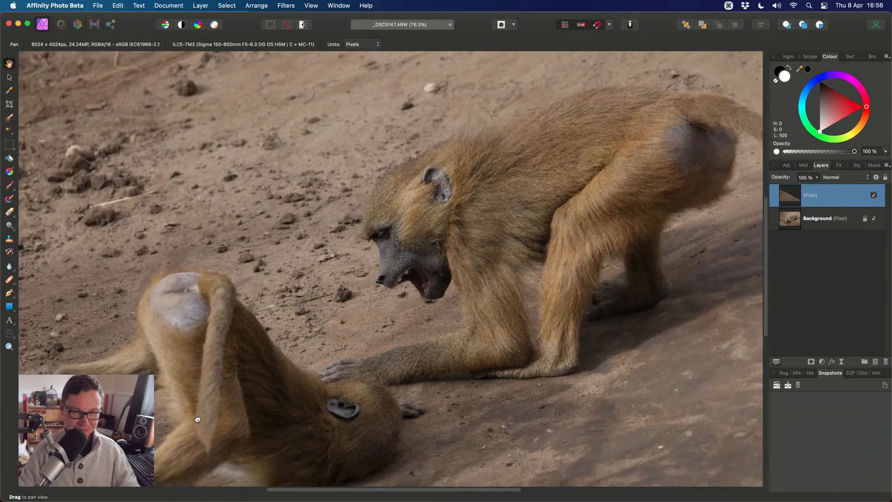
pyautogui.moveTo(344, 373); pyautogui.dragTo(429, 353)
pyautogui.scroll(-5, 404, 371)
pyautogui.scroll(4, 450, 322)
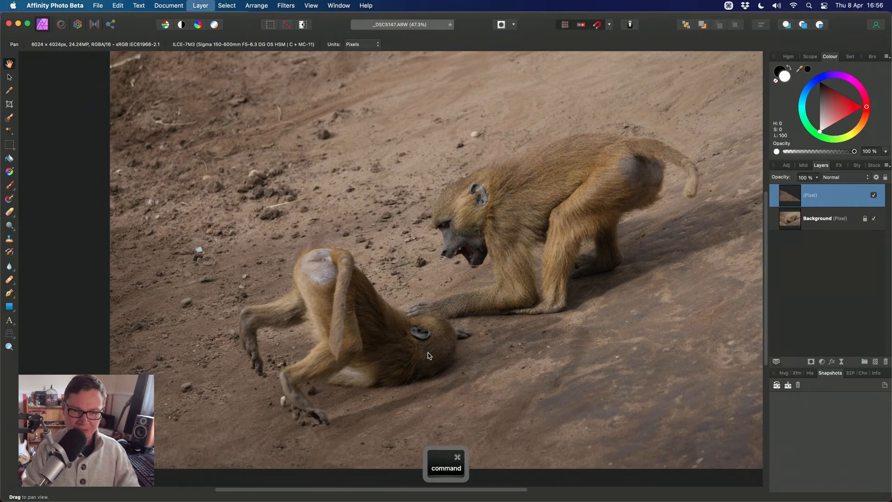
pyautogui.press('super+m')
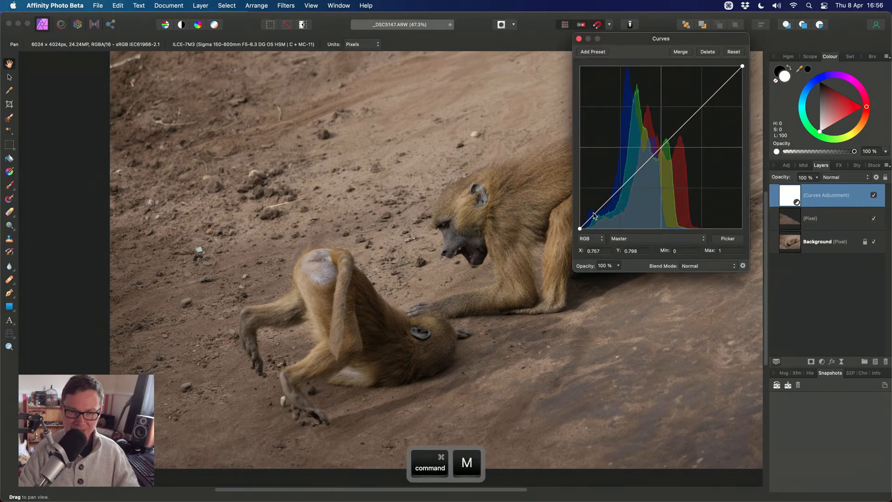
pyautogui.moveTo(595, 214); pyautogui.dragTo(616, 194)
pyautogui.moveTo(660, 149); pyautogui.dragTo(660, 145)
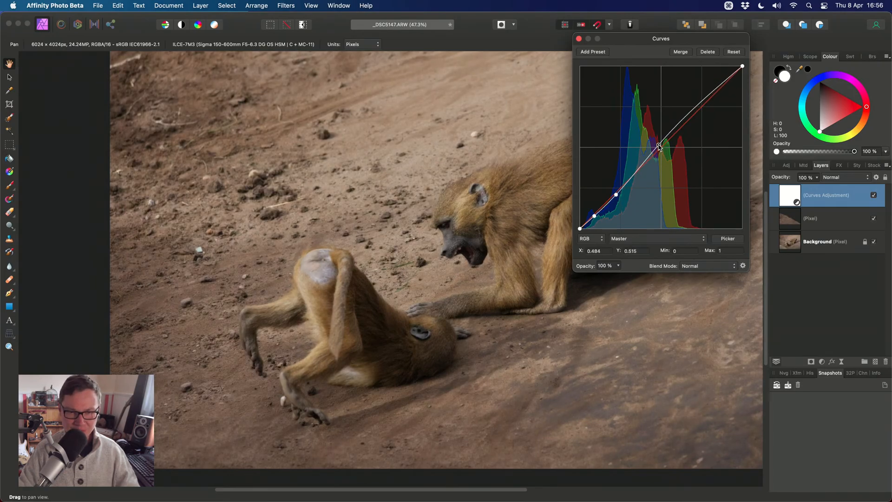
pyautogui.moveTo(709, 98); pyautogui.dragTo(703, 99)
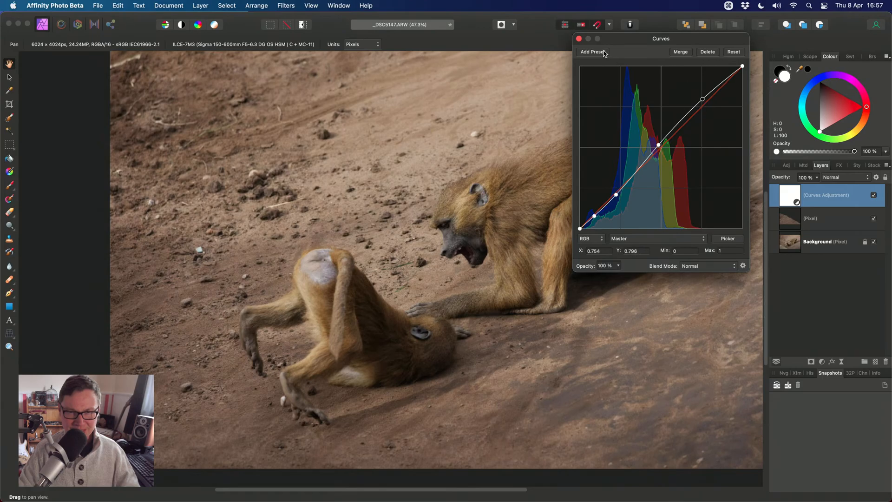
pyautogui.click(579, 38)
# - Activate the Background layer and set up the Selection Brush with soft edges, discarding the trial selection on the baboon's head
pyautogui.moveTo(519, 209); pyautogui.dragTo(501, 238)
pyautogui.scroll(1, 501, 232)
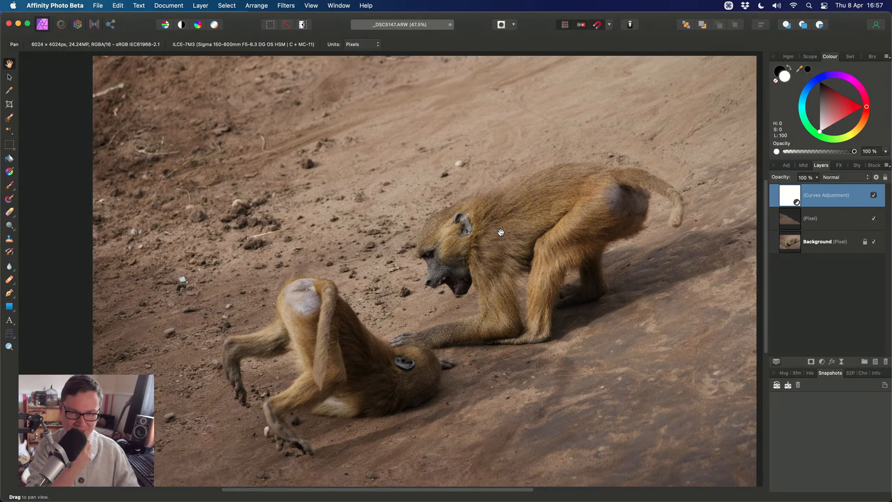
pyautogui.click(811, 248)
pyautogui.scroll(-1, 590, 366)
pyautogui.press('w')
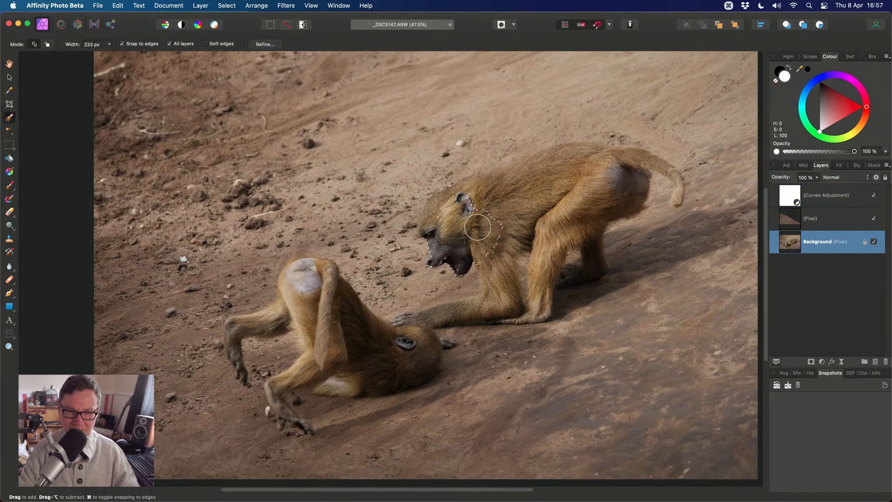
pyautogui.moveTo(466, 230); pyautogui.dragTo(479, 296)
pyautogui.press('super+d')
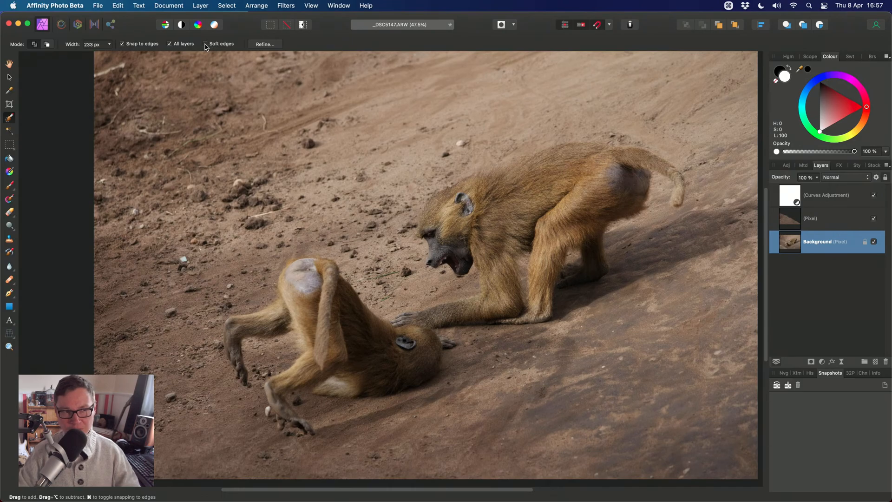
pyautogui.click(205, 44)
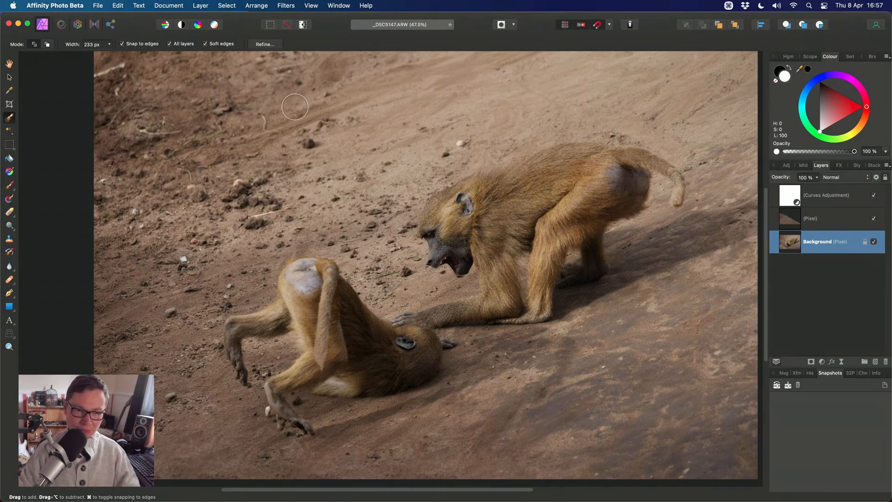
# - Select the larger baboon's head, body, legs and outstretched arm with the Selection Brush, resizing the brush for narrower areas
pyautogui.moveTo(484, 213)
pyautogui.mouseDown()
pyautogui.moveTo(539, 183)
pyautogui.moveTo(623, 171)
pyautogui.moveTo(546, 165)
pyautogui.moveTo(469, 197)
pyautogui.moveTo(445, 223)
pyautogui.moveTo(470, 224)
pyautogui.moveTo(506, 252)
pyautogui.moveTo(536, 258)
pyautogui.moveTo(594, 209)
pyautogui.moveTo(583, 254)
pyautogui.mouseUp()
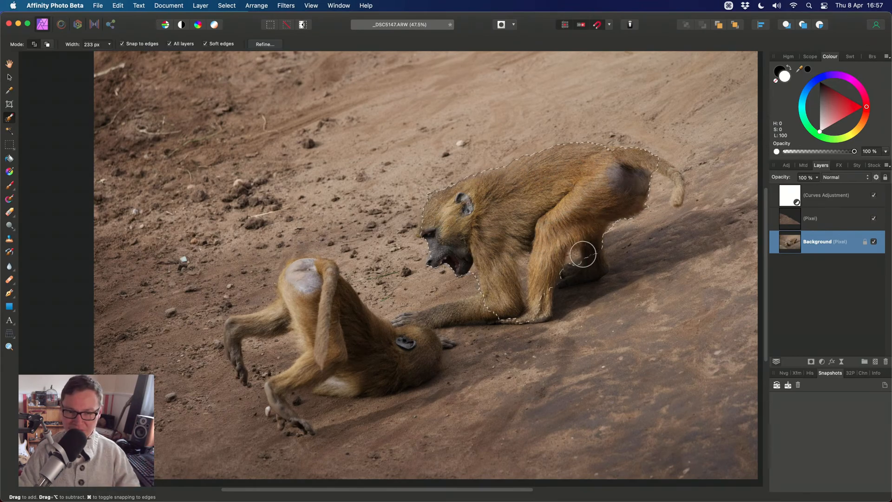
pyautogui.press('[')
pyautogui.press('[')
pyautogui.press('[')
pyautogui.press('[')
pyautogui.press('[')
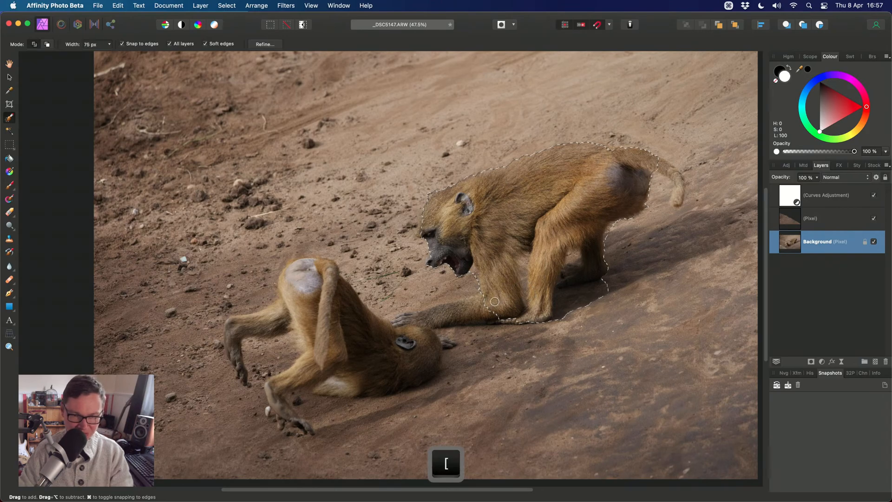
pyautogui.press(']')
pyautogui.press(']')
pyautogui.press(']')
pyautogui.press(']')
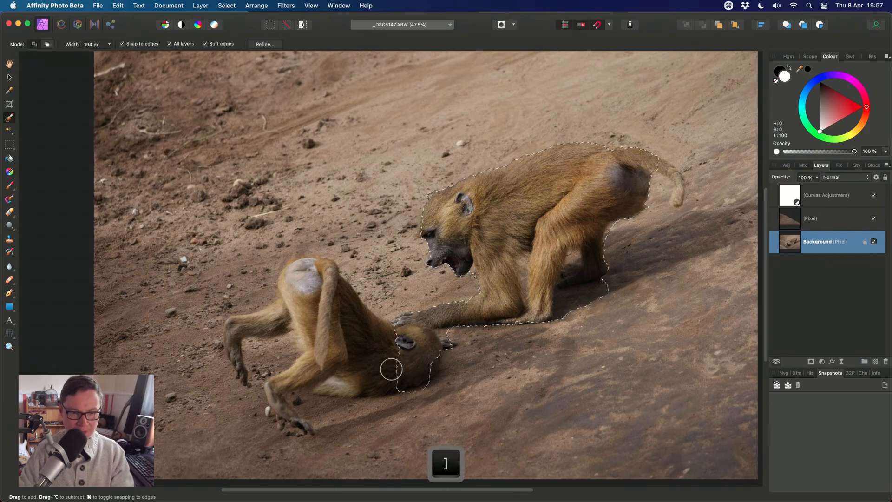
# - Add the smaller baboon's body and both hind legs, down to the feet, to the selection with smaller brush sizes
pyautogui.press('[')
pyautogui.press('[')
pyautogui.press('[')
pyautogui.moveTo(366, 350)
pyautogui.mouseDown()
pyautogui.moveTo(344, 334)
pyautogui.moveTo(307, 273)
pyautogui.moveTo(304, 291)
pyautogui.moveTo(313, 292)
pyautogui.moveTo(293, 311)
pyautogui.moveTo(234, 330)
pyautogui.moveTo(242, 379)
pyautogui.mouseUp()
pyautogui.press('[')
pyautogui.press('[')
pyautogui.press('[')
pyautogui.press('[')
pyautogui.press('[')
pyautogui.press(']')
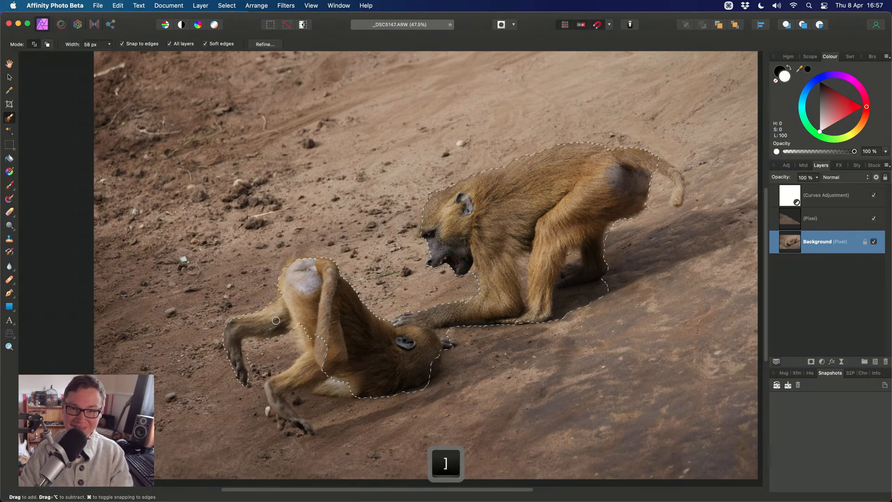
pyautogui.press(']')
pyautogui.press(']')
pyautogui.moveTo(300, 321)
pyautogui.mouseDown()
pyautogui.moveTo(327, 362)
pyautogui.moveTo(294, 374)
pyautogui.moveTo(278, 395)
pyautogui.moveTo(307, 428)
pyautogui.moveTo(281, 423)
pyautogui.moveTo(298, 412)
pyautogui.mouseUp()
pyautogui.press('[')
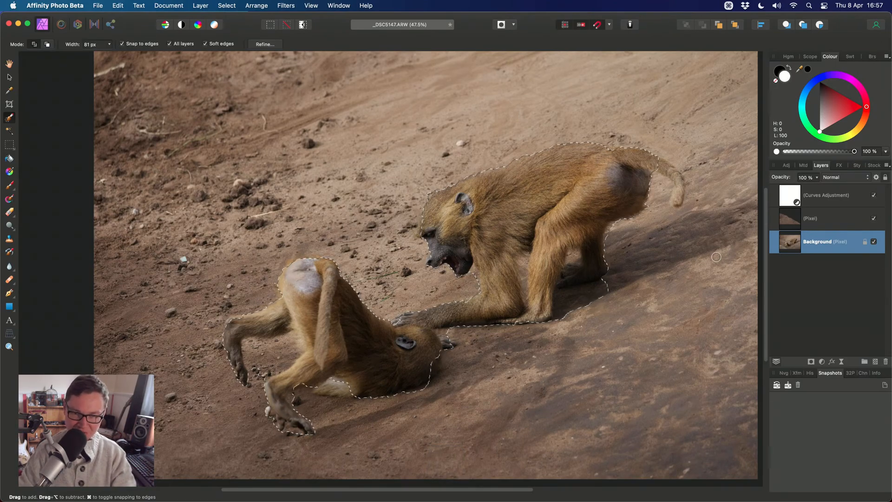
# - Add the rest of the larger baboon's tail to the selection with a 50 px brush
pyautogui.scroll(8, 716, 256)
pyautogui.press('[')
pyautogui.press('[')
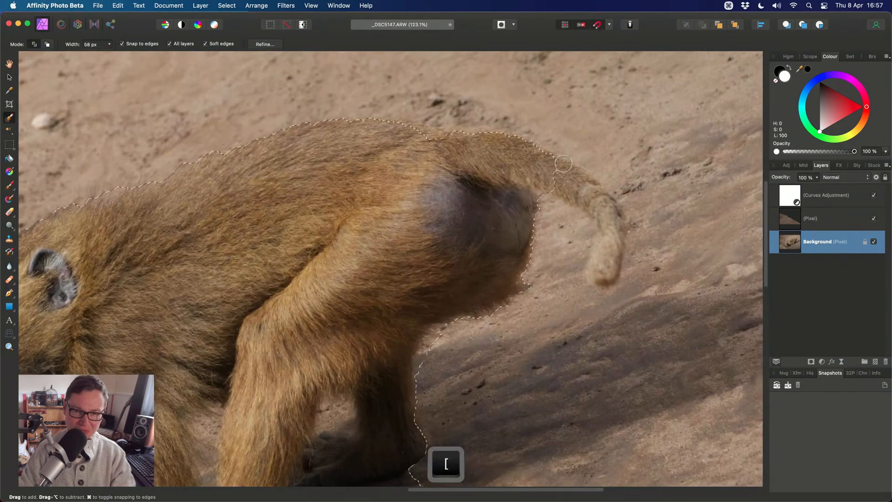
pyautogui.press('[')
pyautogui.moveTo(563, 163)
pyautogui.mouseDown()
pyautogui.moveTo(600, 195)
pyautogui.moveTo(613, 237)
pyautogui.moveTo(592, 274)
pyautogui.mouseUp()
pyautogui.keyDown('alt'); pyautogui.scroll(-10, 639, 217); pyautogui.keyUp('alt')
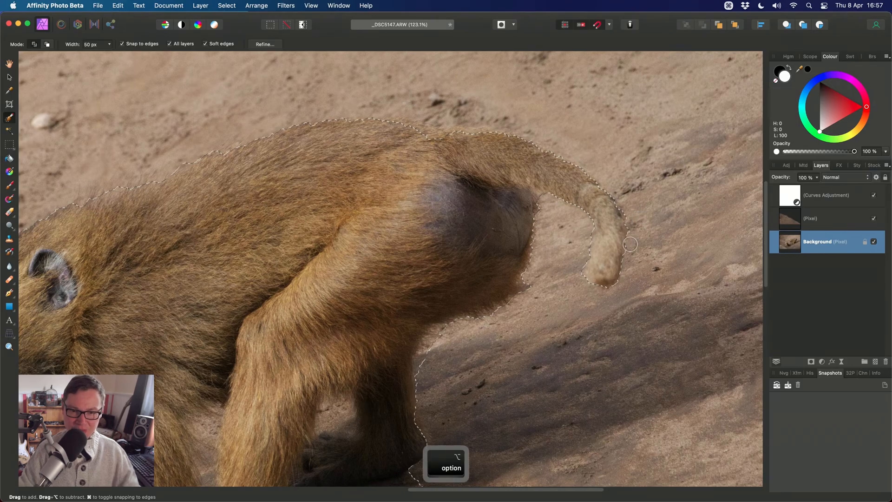
# - Subtract the shadowed ground beside the larger baboon's hind foot and the ground between the smaller baboon's legs from the selection
pyautogui.scroll(2, 421, 150)
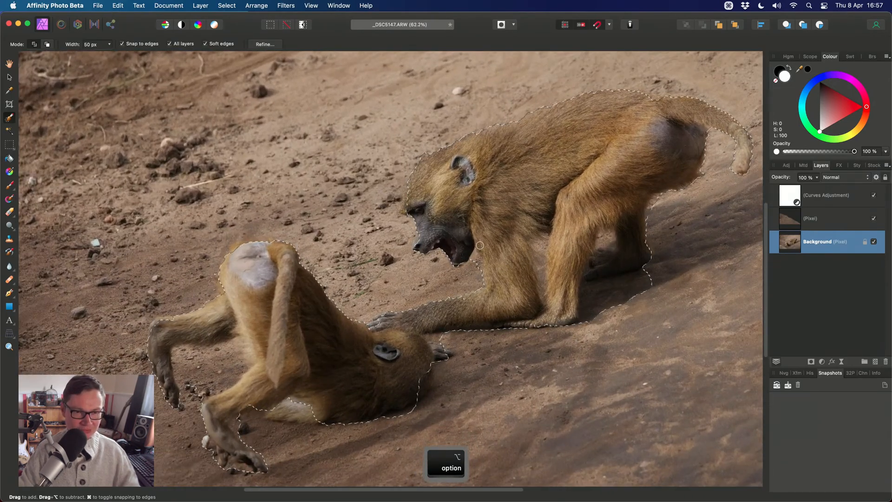
pyautogui.hscroll(2, 479, 244)
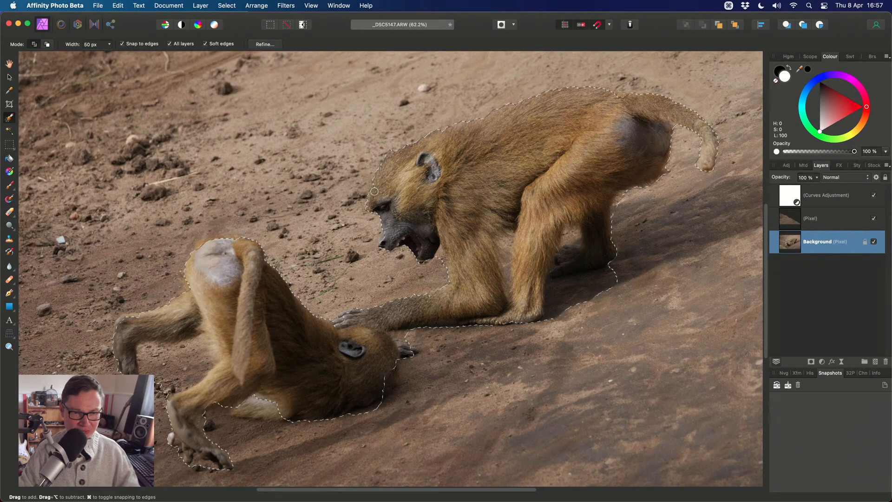
pyautogui.keyDown('ctrl'); pyautogui.keyDown('alt'); pyautogui.moveTo(609, 293); pyautogui.dragTo(555, 304); pyautogui.keyUp('alt'); pyautogui.keyUp('ctrl')
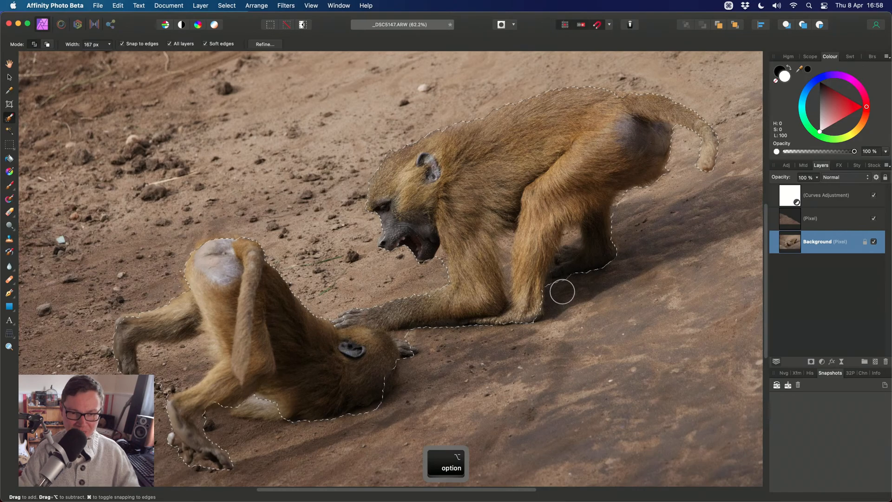
pyautogui.hscroll(-3, 562, 292)
pyautogui.scroll(2, 562, 292)
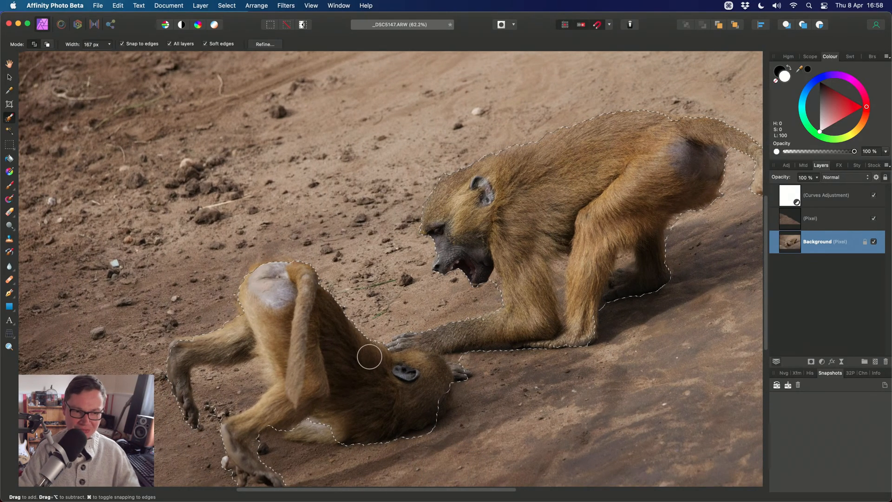
pyautogui.scroll(-5, 369, 357)
pyautogui.hscroll(-6, 369, 356)
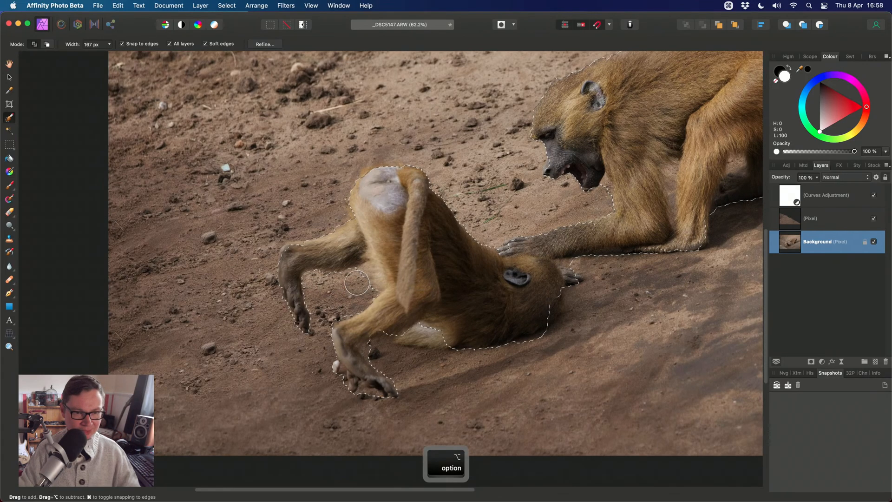
# - Check the baboon selection's coverage in the Quick Mask overlay, then return to the normal selection outline
pyautogui.scroll(-5, 357, 282)
pyautogui.press('q')
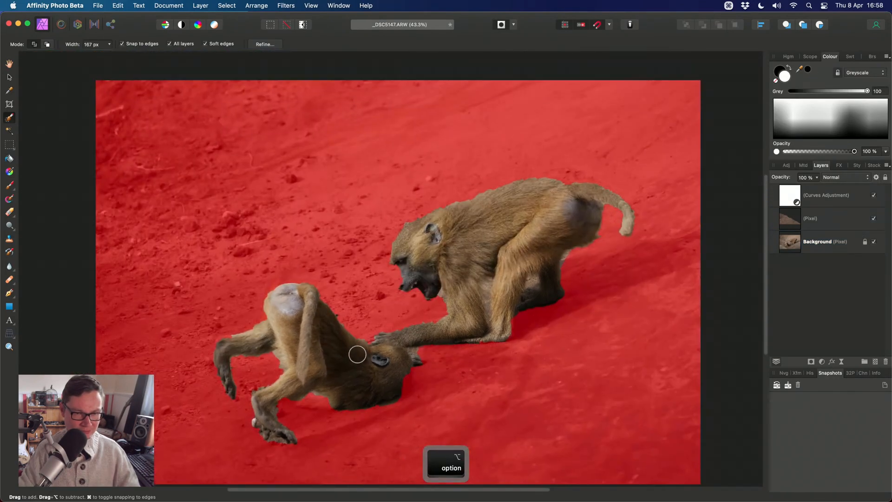
pyautogui.scroll(-1, 363, 339)
pyautogui.scroll(3, 366, 326)
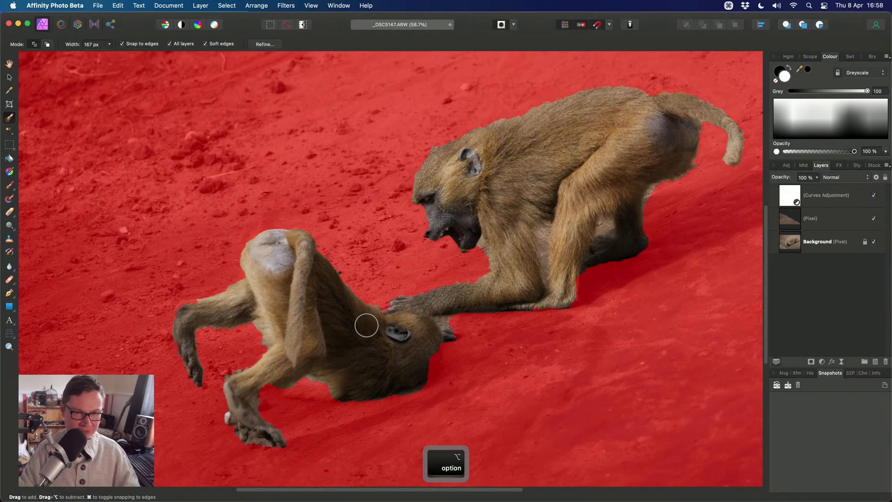
pyautogui.press('q')
pyautogui.hscroll(2, 366, 325)
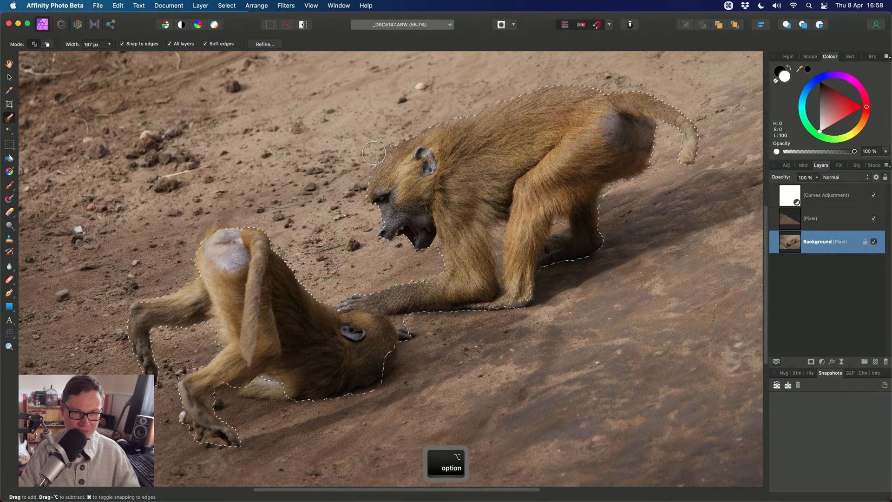
pyautogui.scroll(1, 456, 163)
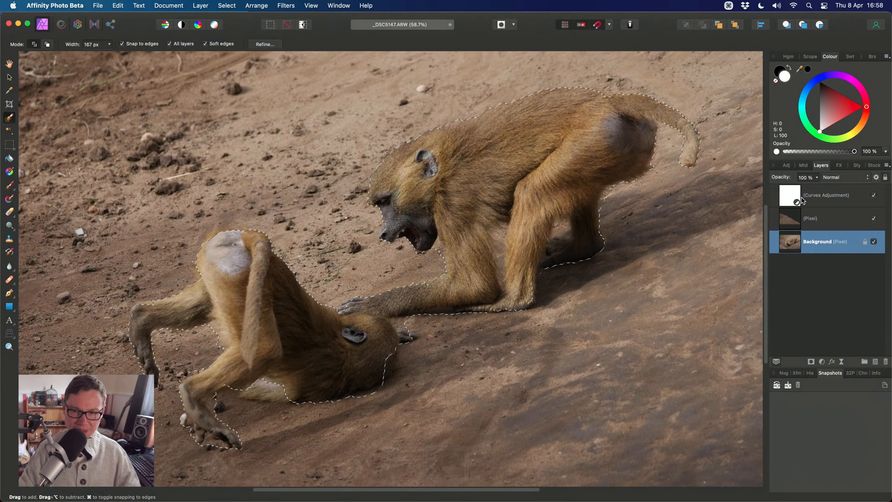
# - Add an HSL adjustment above the Curves layer, masked to the selected baboons, and clear the selection
pyautogui.click(826, 196)
pyautogui.press('super+u')
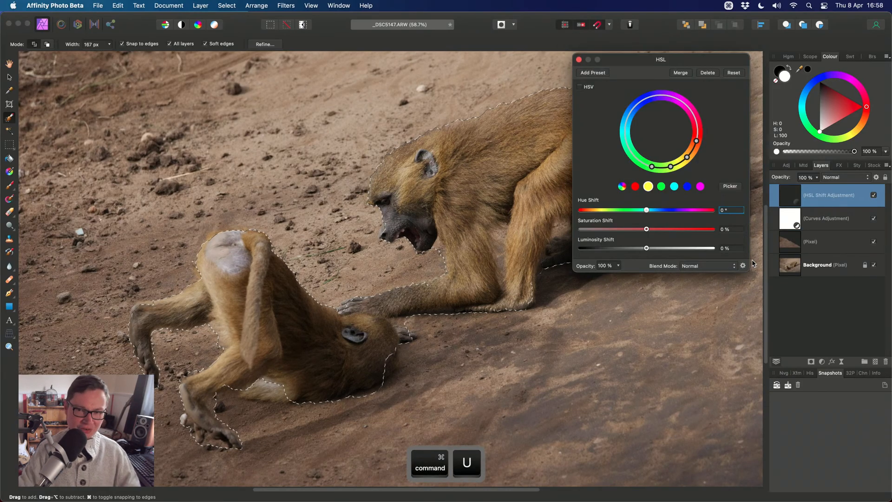
pyautogui.scroll(3, 530, 219)
pyautogui.press('super+d')
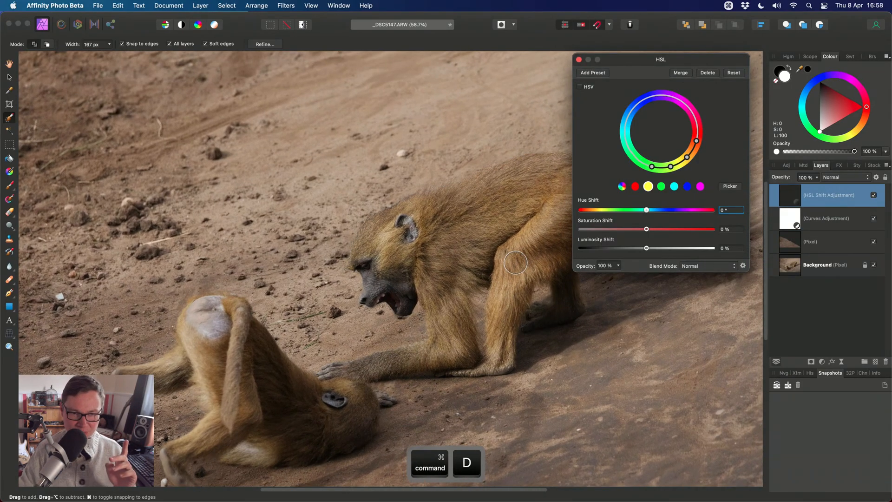
pyautogui.write('h')
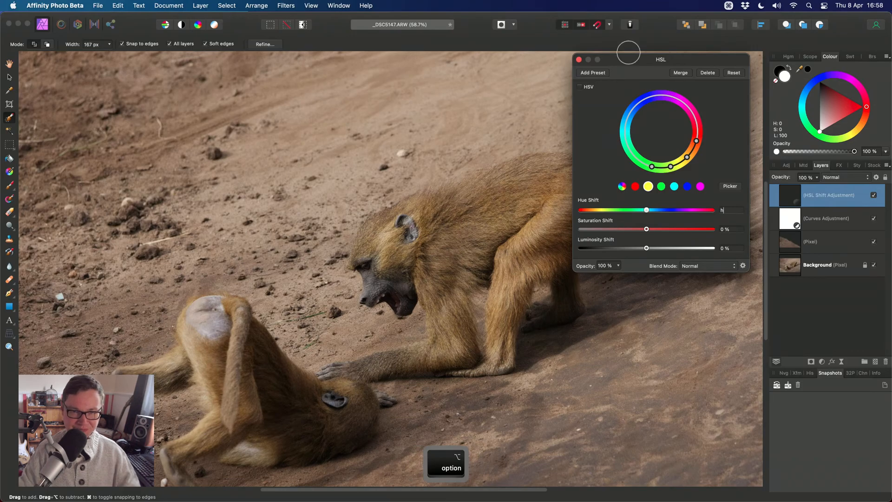
# - Boost the reds in the baboons' HSL adjustment to 45% saturation and 34% luminosity
pyautogui.moveTo(631, 56); pyautogui.dragTo(657, 74)
pyautogui.scroll(1, 464, 231)
pyautogui.click(661, 206)
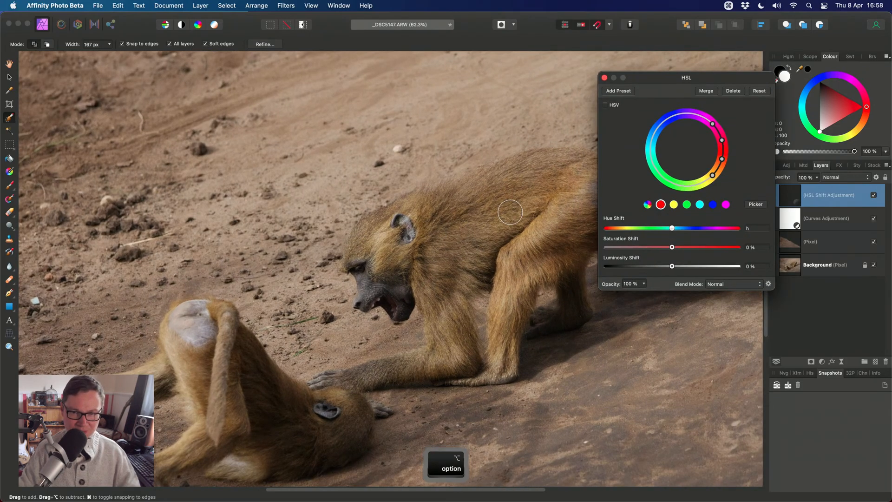
pyautogui.scroll(3, 513, 211)
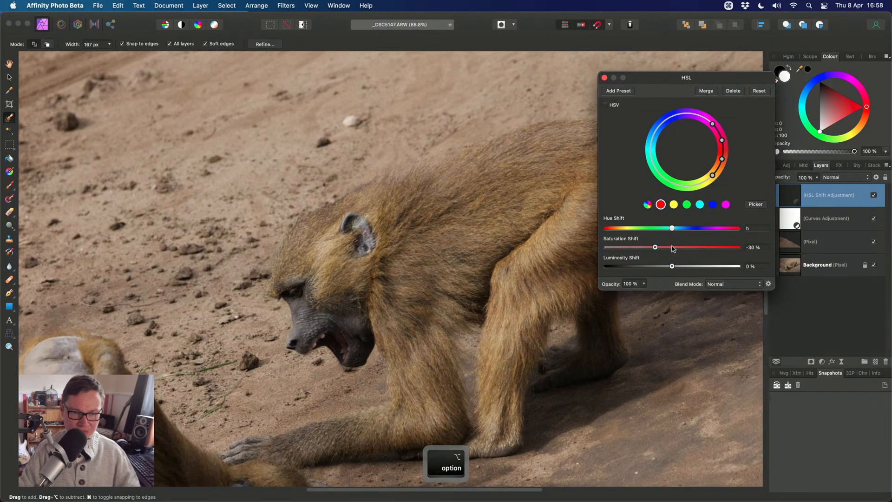
pyautogui.moveTo(672, 249); pyautogui.dragTo(695, 247)
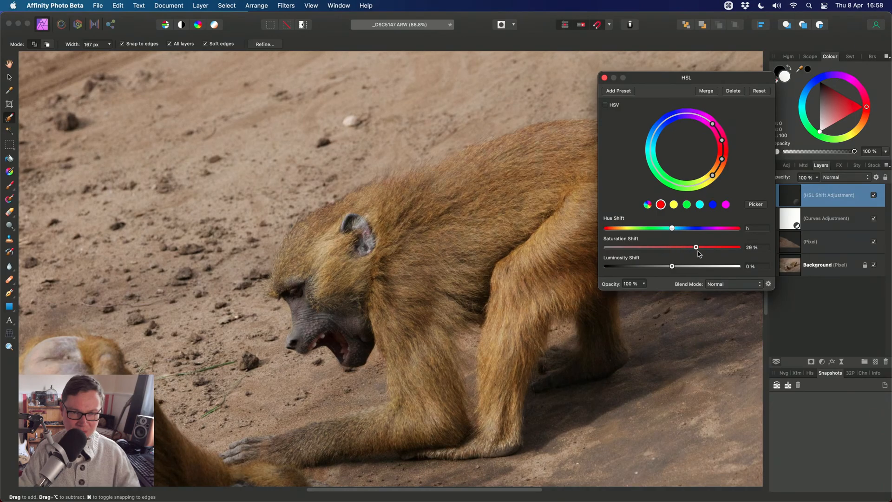
pyautogui.moveTo(683, 269); pyautogui.dragTo(702, 269)
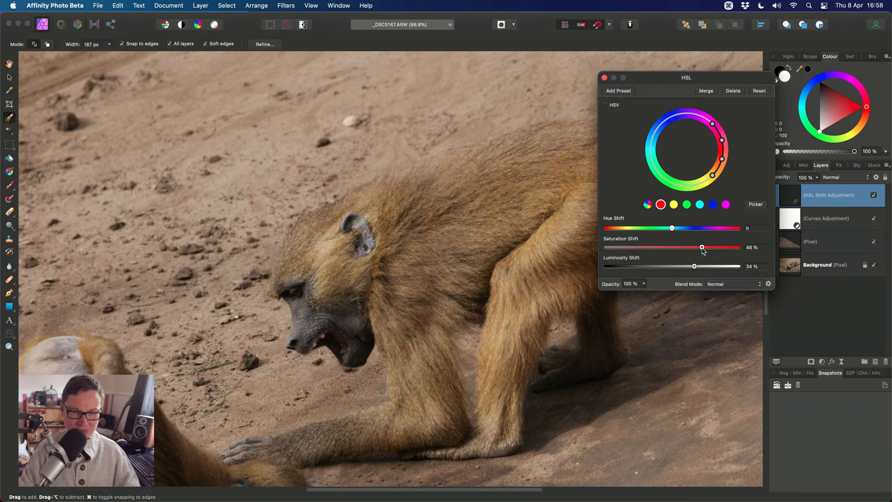
pyautogui.moveTo(639, 89); pyautogui.dragTo(631, 90)
pyautogui.click(596, 79)
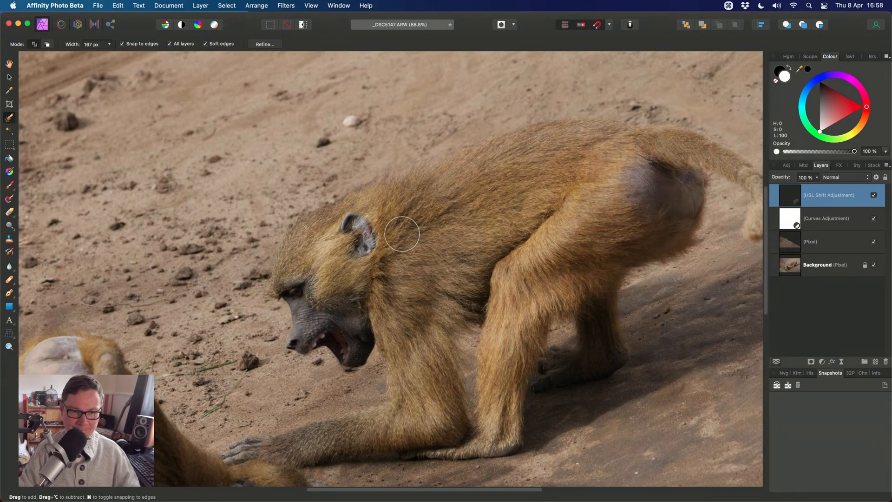
# - Switch to the View tool and add a second, unmasked HSL adjustment directly above the Curves layer
pyautogui.moveTo(405, 233); pyautogui.dragTo(473, 267)
pyautogui.press('h')
pyautogui.keyDown('alt'); pyautogui.scroll(-8, 473, 267); pyautogui.keyUp('alt')
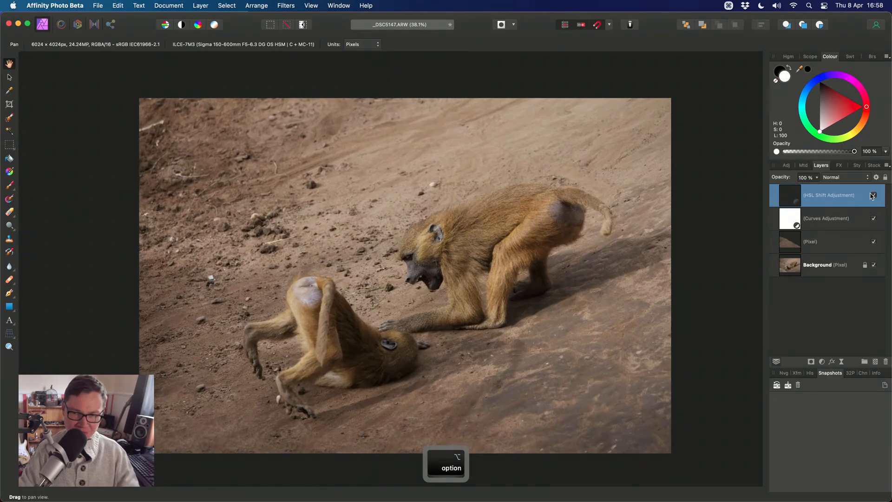
pyautogui.click(853, 215)
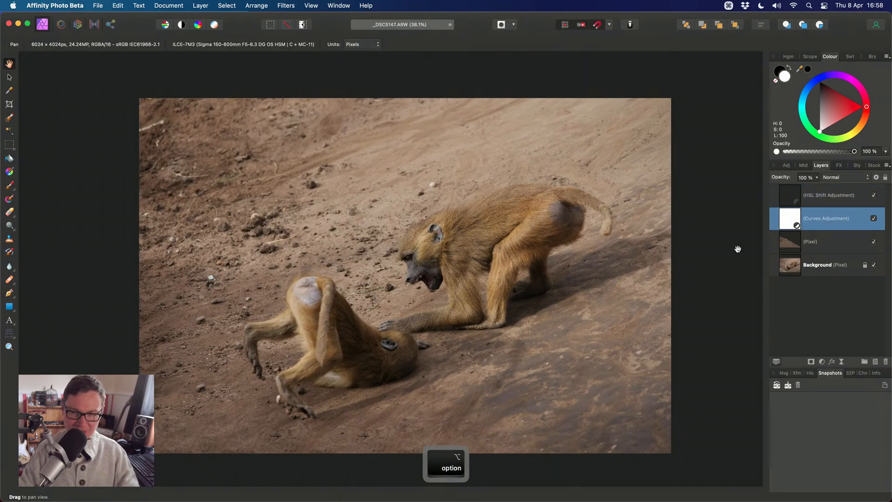
pyautogui.press('cmd+u')
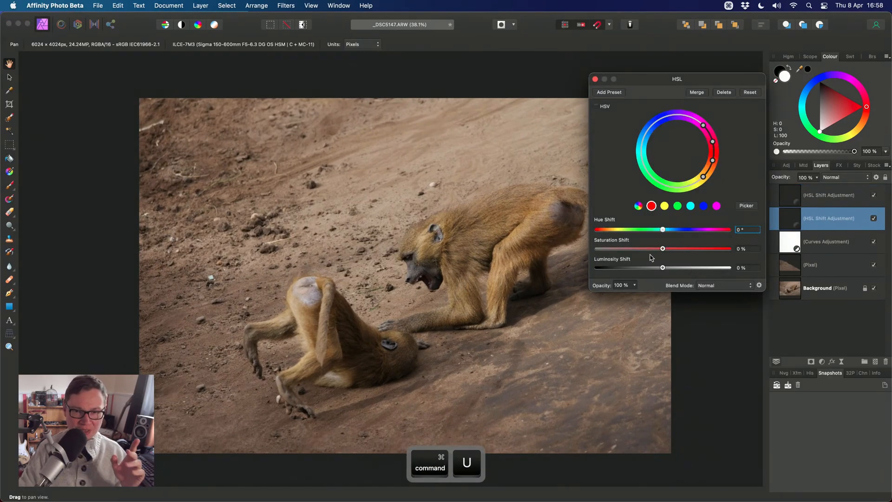
# - Mute the whole photo in the second HSL adjustment, with saturation at about -51% for reds and -22% for yellows
pyautogui.moveTo(663, 250); pyautogui.dragTo(614, 253)
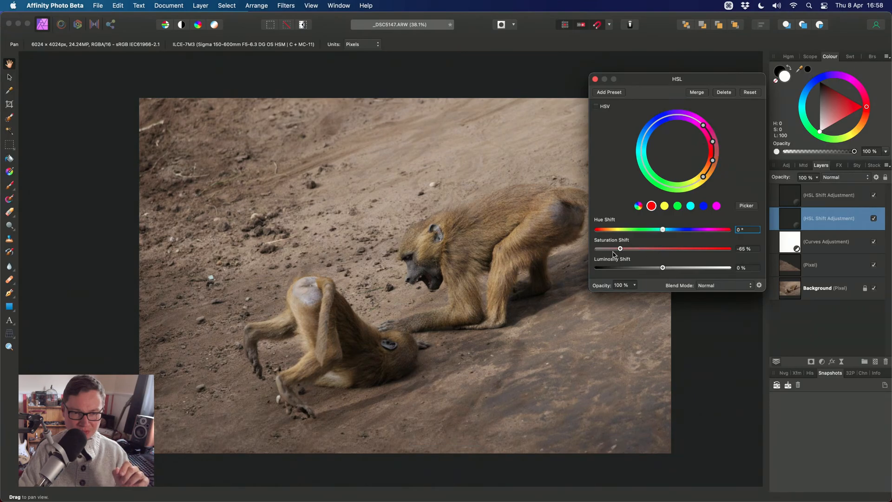
pyautogui.scroll(2, 455, 260)
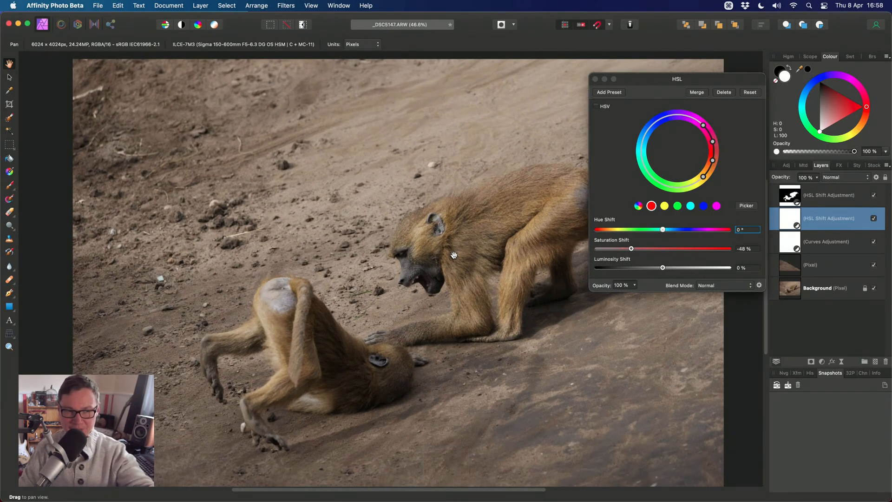
pyautogui.moveTo(631, 249); pyautogui.dragTo(617, 250)
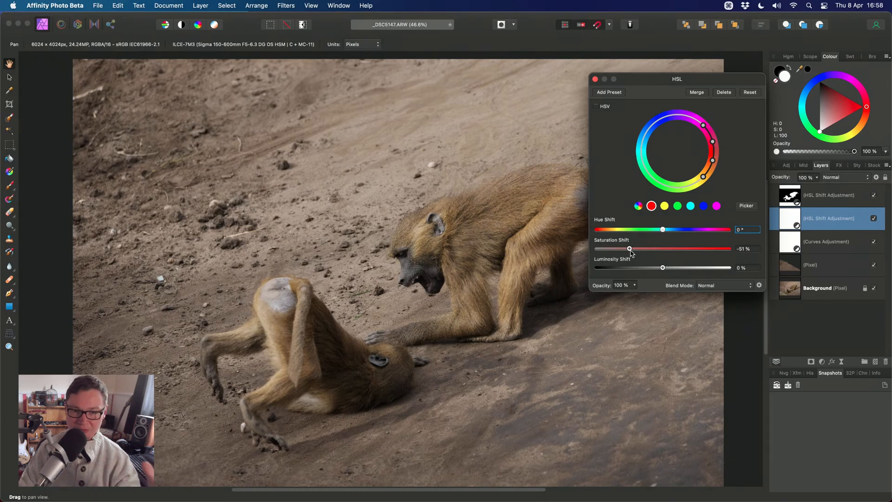
pyautogui.moveTo(630, 249); pyautogui.dragTo(648, 249)
pyautogui.click(665, 207)
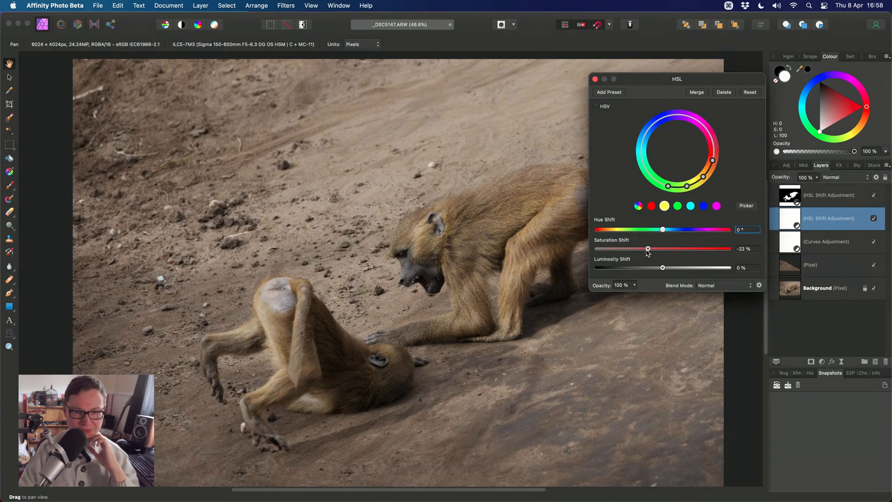
pyautogui.click(595, 79)
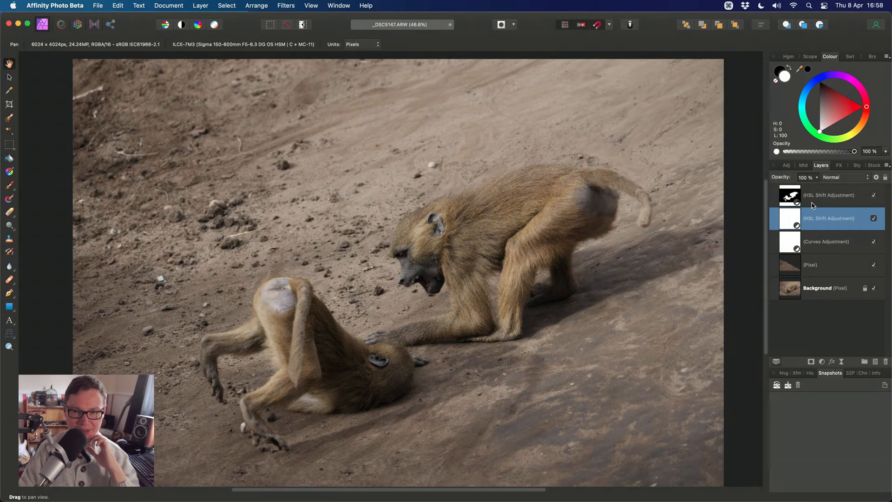
# - Raise the yellows' saturation to 18% in the baboon-masked HSL adjustment
pyautogui.doubleClick(790, 196)
pyautogui.click(652, 206)
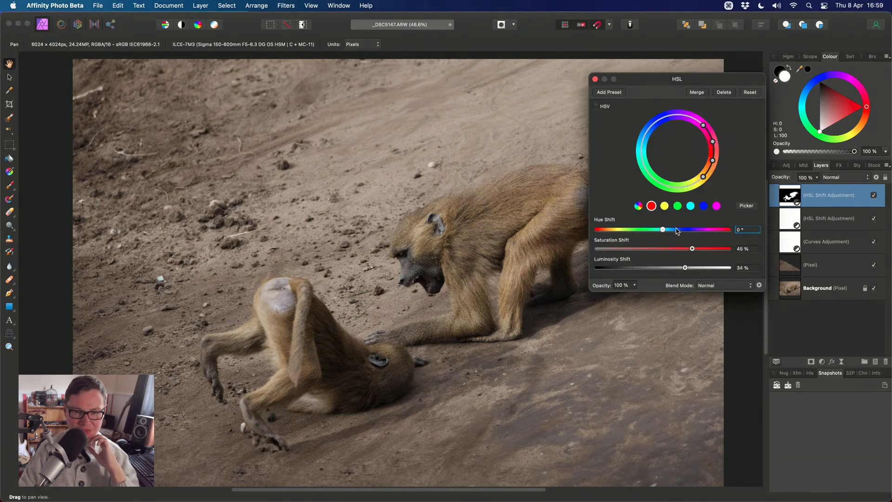
pyautogui.click(664, 205)
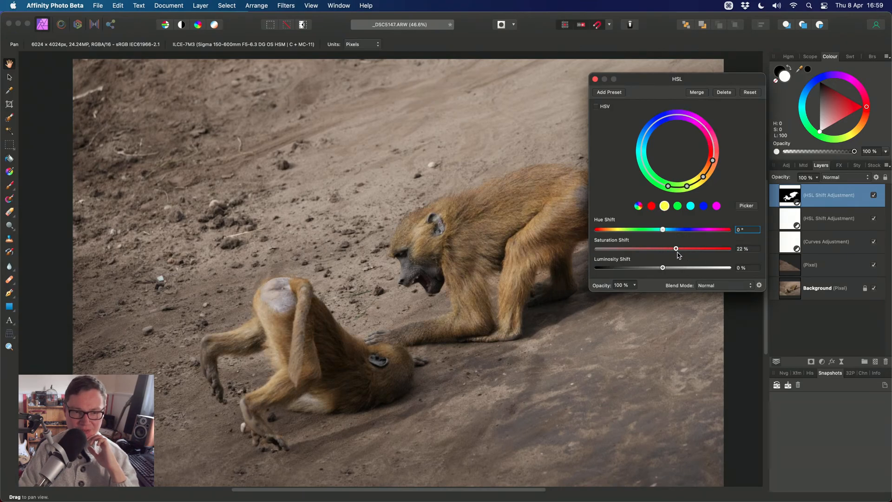
pyautogui.moveTo(667, 87); pyautogui.dragTo(674, 82)
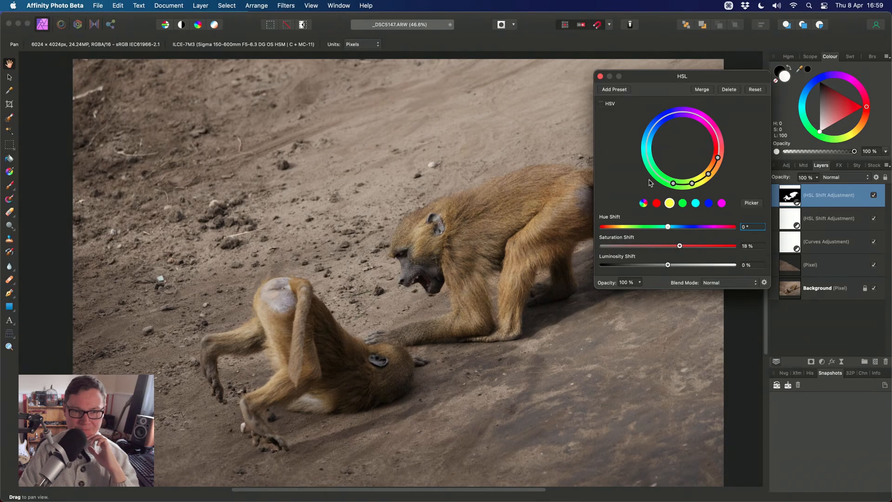
# - Close the HSL settings, inspect the baboons up close and compare the photo with and without both HSL adjustments
pyautogui.click(601, 76)
pyautogui.keyDown('alt'); pyautogui.scroll(3, 497, 251); pyautogui.keyUp('alt')
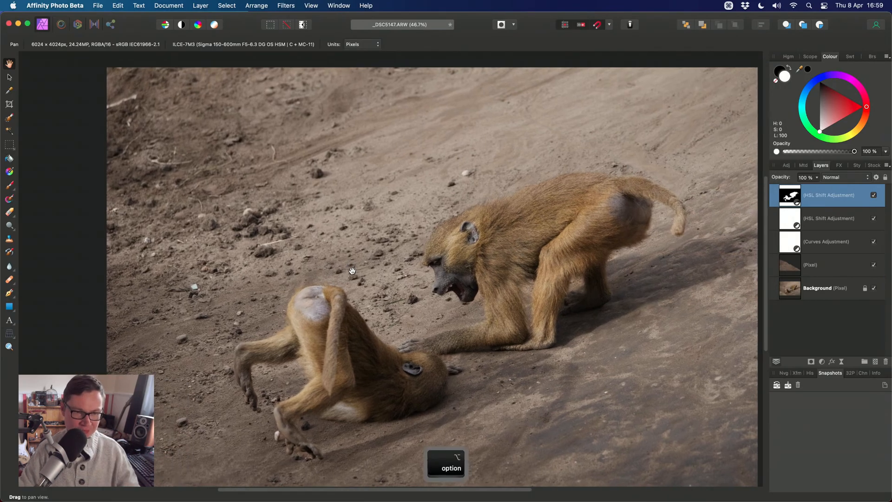
pyautogui.hscroll(5, 393, 249)
pyautogui.scroll(-3, 394, 249)
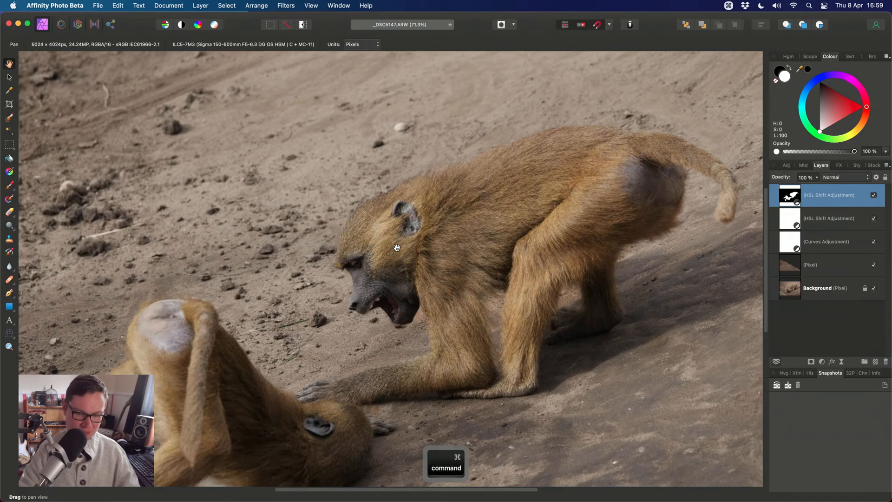
pyautogui.press('super+0')
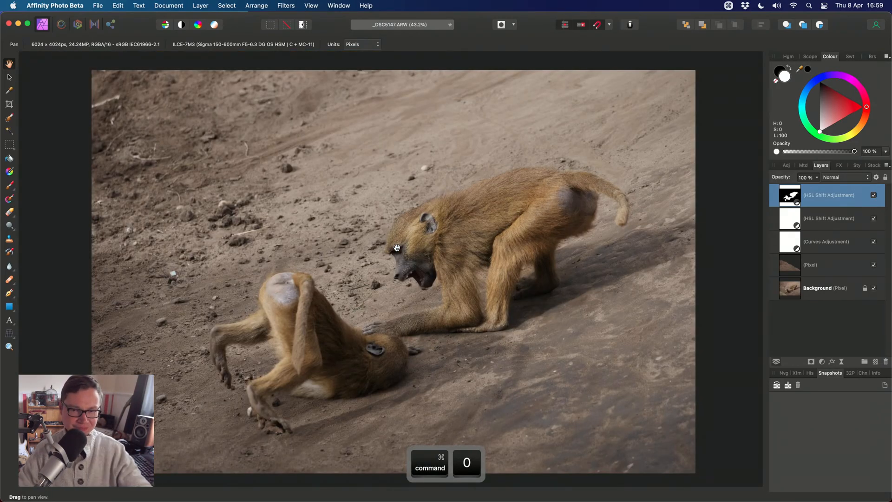
pyautogui.keyDown('shift'); pyautogui.click(859, 216); pyautogui.keyUp('shift')
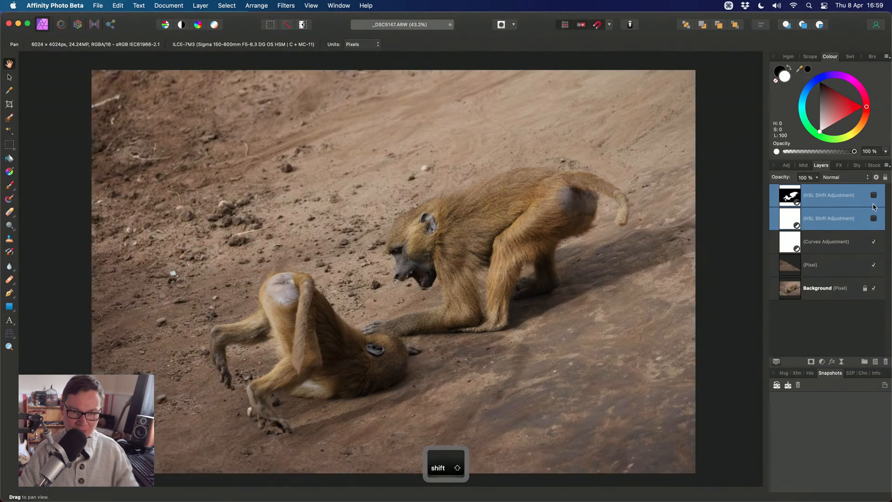
pyautogui.scroll(2, 487, 268)
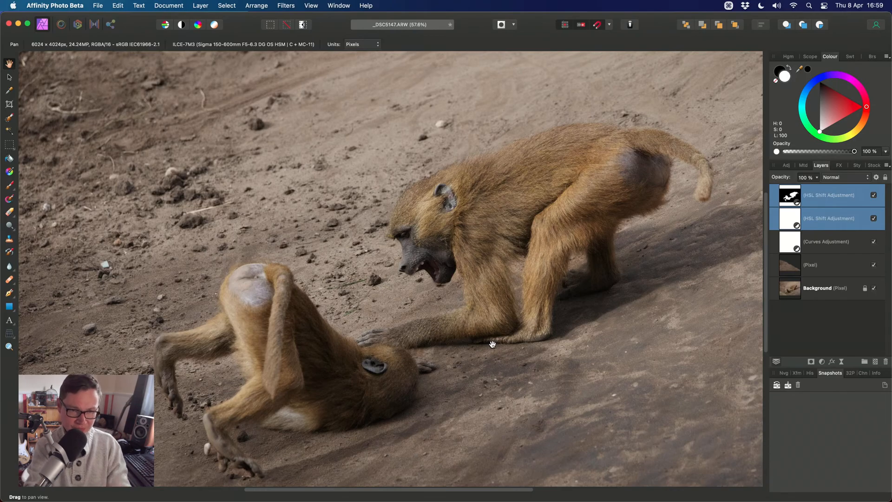
pyautogui.moveTo(599, 278); pyautogui.dragTo(580, 311)
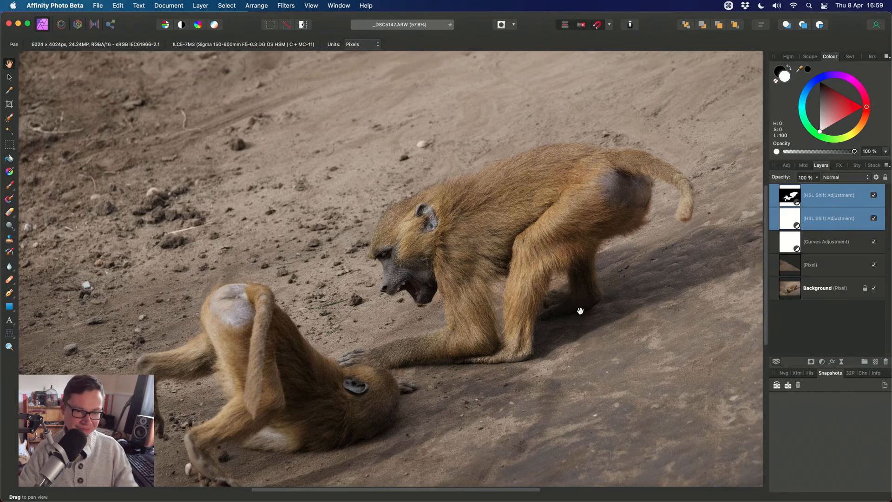
pyautogui.moveTo(532, 293); pyautogui.dragTo(534, 293)
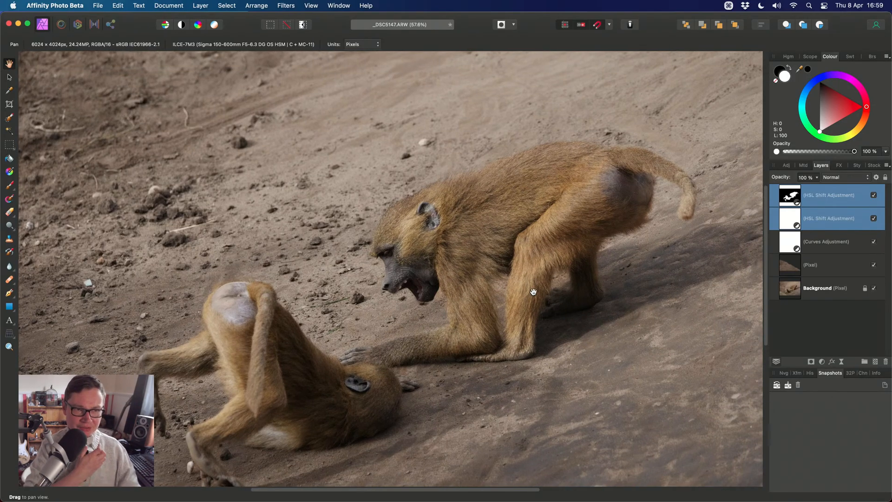
pyautogui.press('super+0')
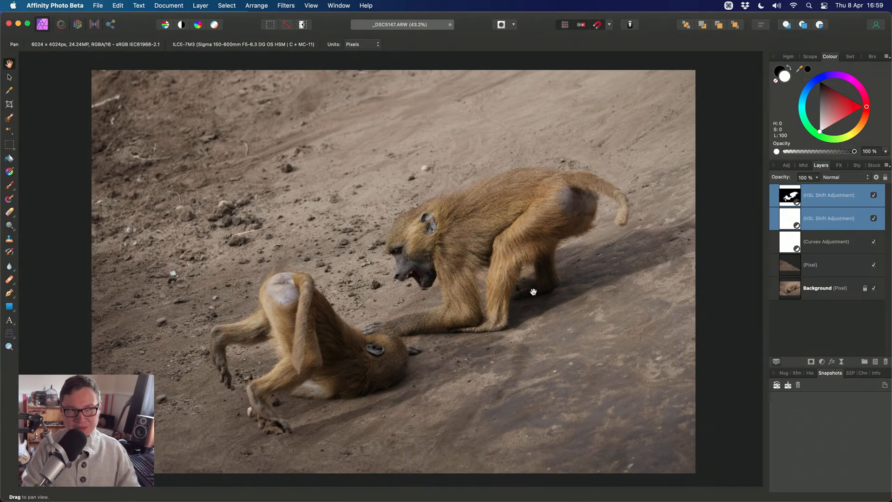
# - Add a pixel layer above the adjustments for brush work, set to Overlay blending at 25% opacity
pyautogui.press('super+shift+n')
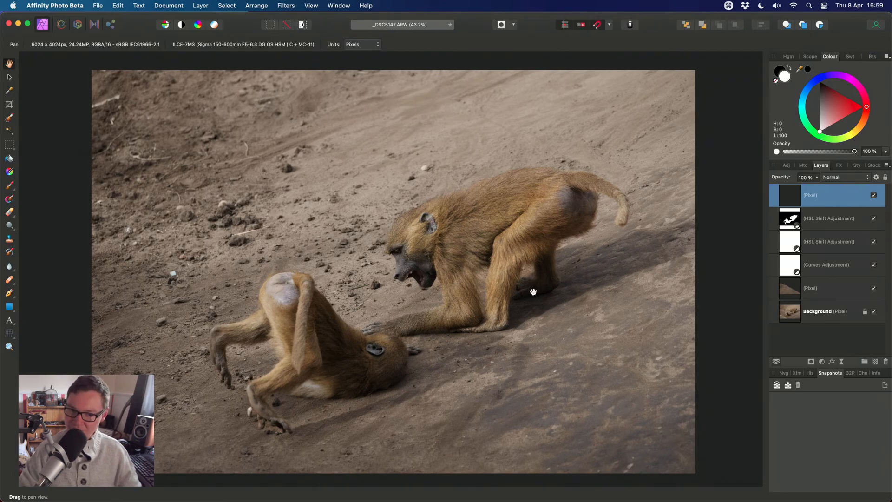
pyautogui.press('b')
pyautogui.moveTo(533, 291)
pyautogui.mouseDown()
pyautogui.moveTo(488, 282)
pyautogui.moveTo(508, 275)
pyautogui.mouseUp()
pyautogui.press('super+z')
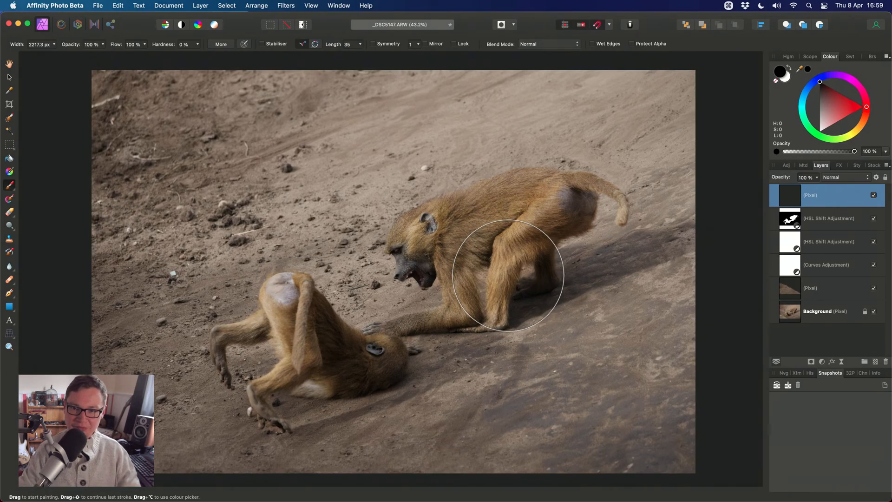
pyautogui.click(866, 178)
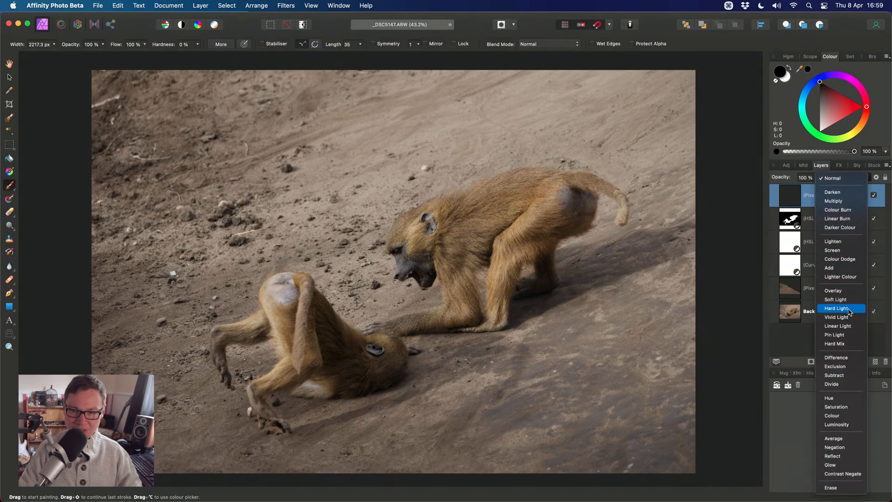
pyautogui.click(833, 290)
pyautogui.click(816, 177)
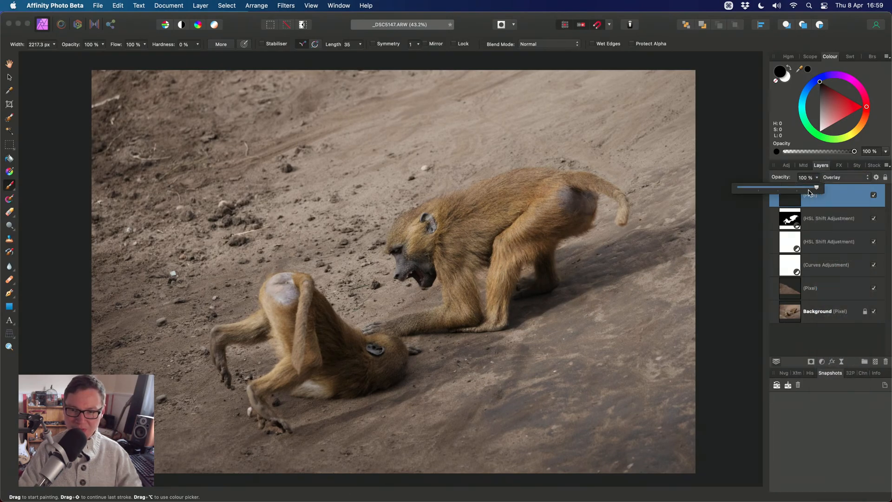
pyautogui.moveTo(808, 192); pyautogui.dragTo(744, 194)
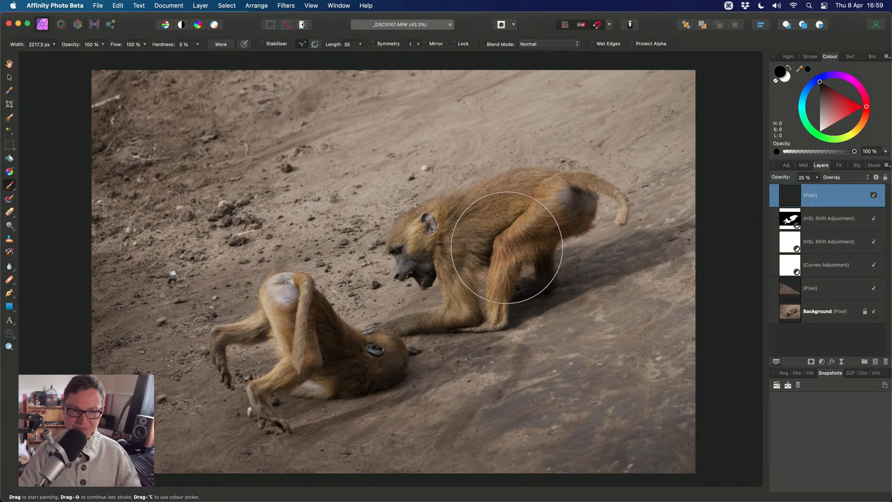
# - Brighten both baboons by painting over them in white with the large soft brush on the Overlay layer
pyautogui.press('x')
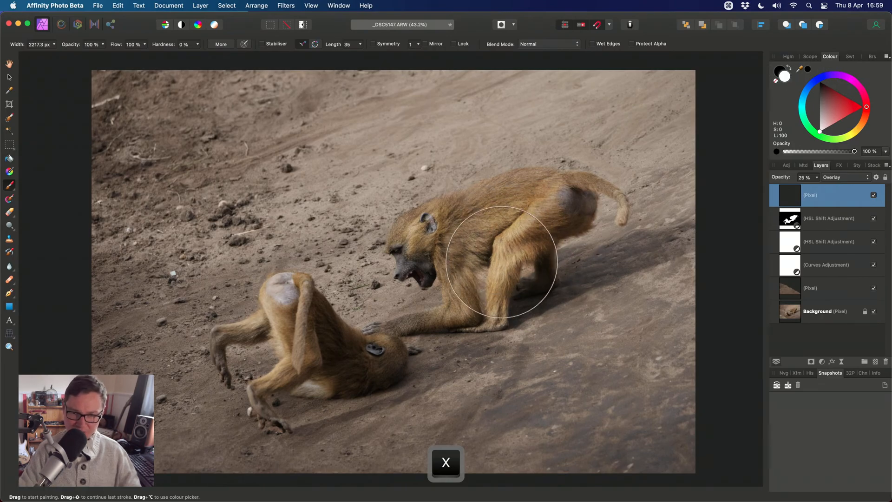
pyautogui.moveTo(502, 261)
pyautogui.mouseDown()
pyautogui.moveTo(517, 305)
pyautogui.moveTo(506, 294)
pyautogui.moveTo(611, 222)
pyautogui.moveTo(535, 217)
pyautogui.moveTo(471, 240)
pyautogui.moveTo(414, 304)
pyautogui.moveTo(368, 312)
pyautogui.moveTo(356, 339)
pyautogui.moveTo(300, 319)
pyautogui.moveTo(272, 369)
pyautogui.moveTo(365, 373)
pyautogui.mouseUp()
pyautogui.hscroll(-1, 446, 345)
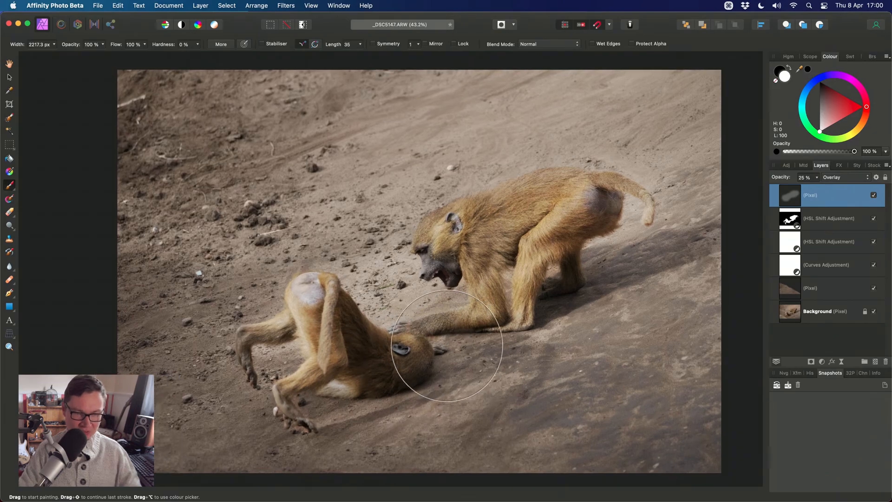
# - Darken the background around the photo's edges with black brush strokes on the Overlay layer, then return to the View tool
pyautogui.press('x')
pyautogui.scroll(2, 447, 345)
pyautogui.hscroll(-2, 447, 346)
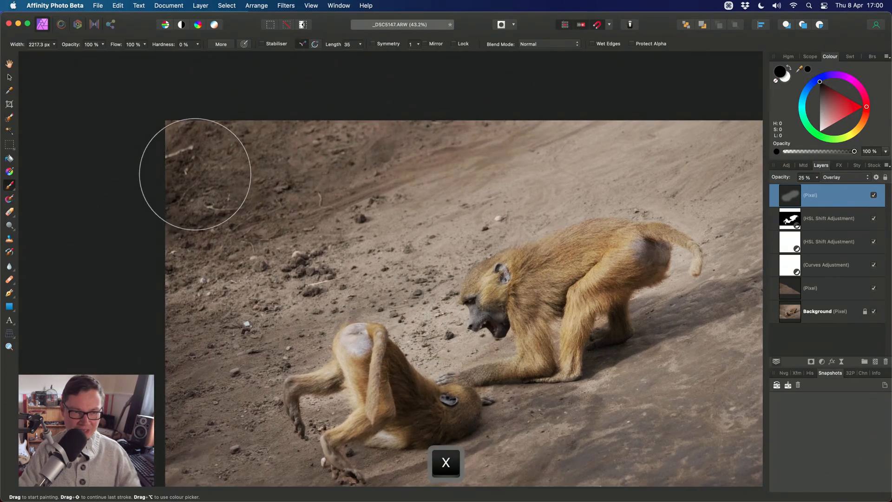
pyautogui.scroll(-3, 584, 135)
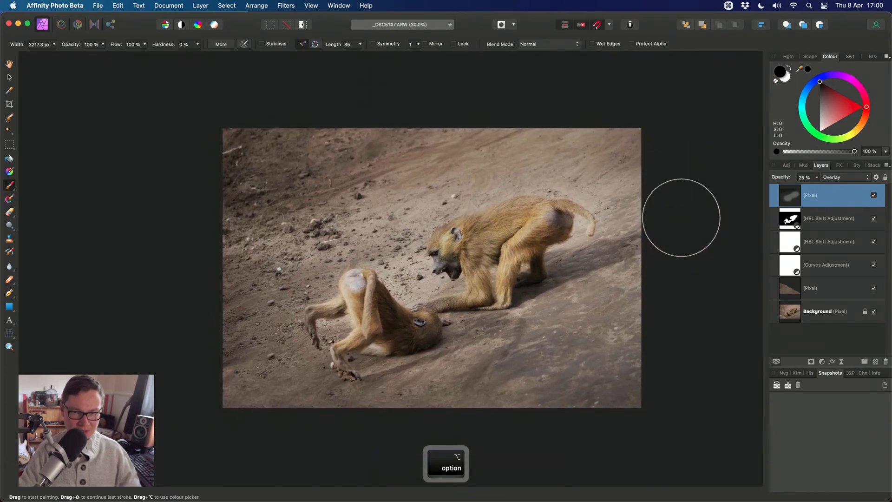
pyautogui.moveTo(681, 217)
pyautogui.mouseDown()
pyautogui.moveTo(593, 403)
pyautogui.moveTo(632, 402)
pyautogui.moveTo(293, 445)
pyautogui.moveTo(242, 433)
pyautogui.moveTo(204, 350)
pyautogui.moveTo(290, 153)
pyautogui.mouseUp()
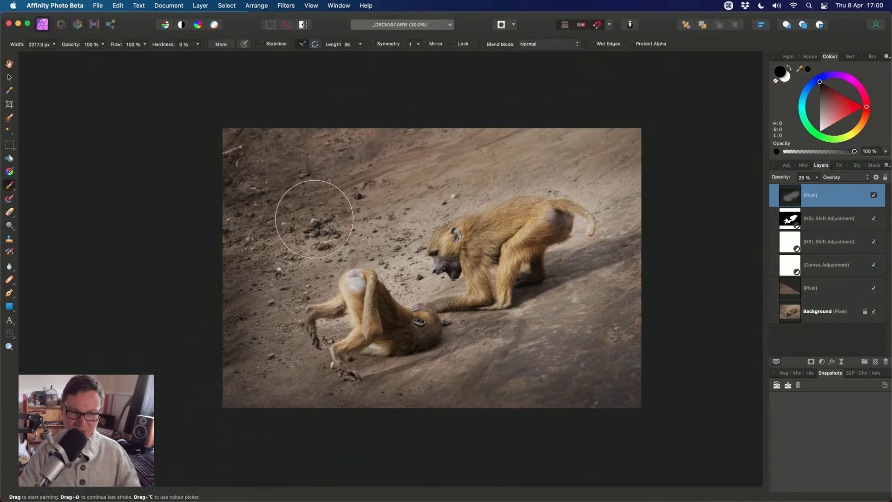
pyautogui.scroll(1, 253, 261)
pyautogui.press('h')
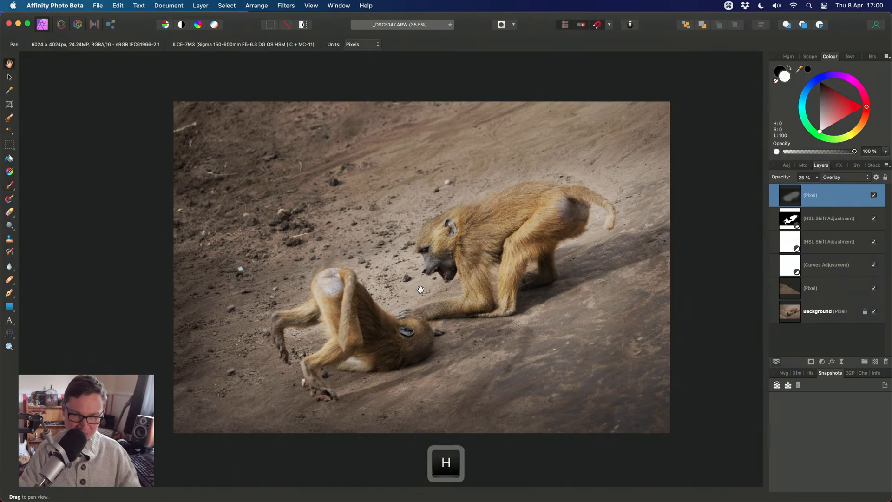
# - Lower the painted Overlay layer's opacity to 10% and toggle its visibility to compare the effect on the baboons
pyautogui.scroll(3, 420, 290)
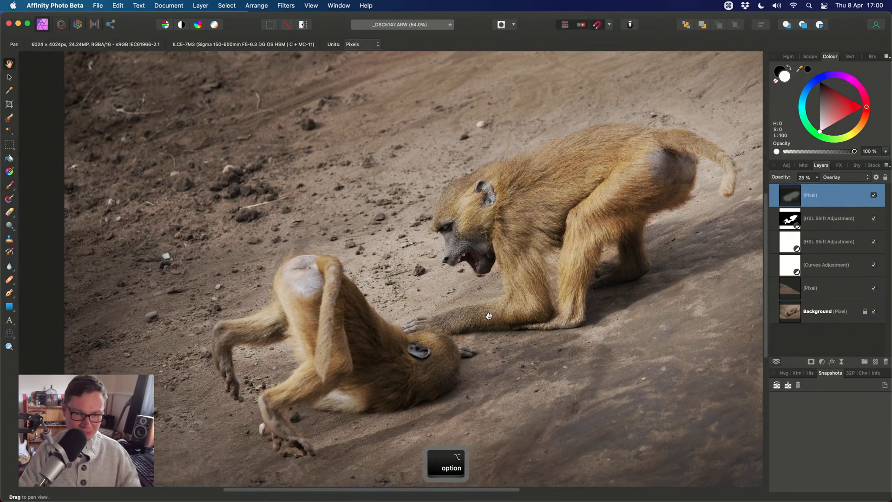
pyautogui.scroll(1, 483, 321)
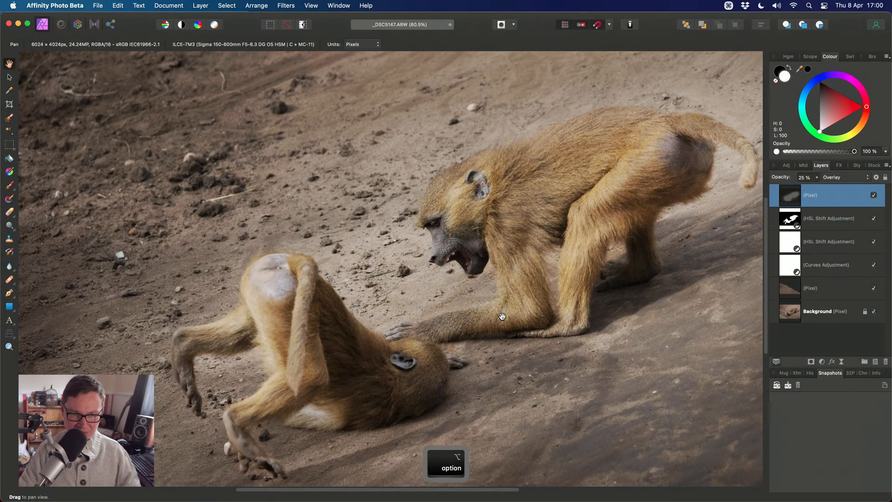
pyautogui.press('1')
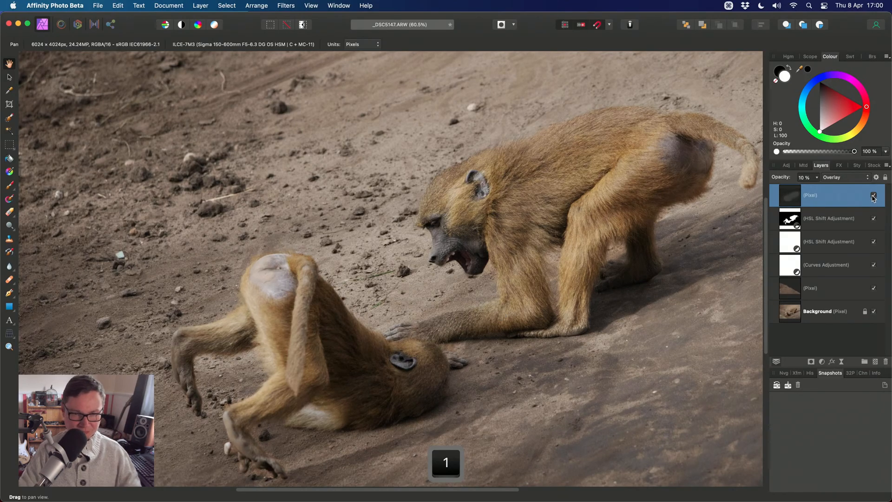
pyautogui.click(874, 197)
pyautogui.moveTo(485, 242); pyautogui.dragTo(463, 234)
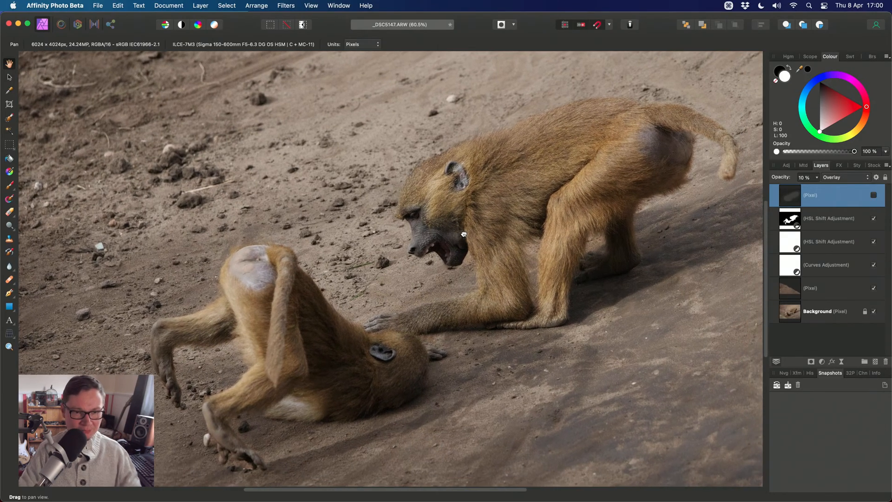
pyautogui.click(873, 196)
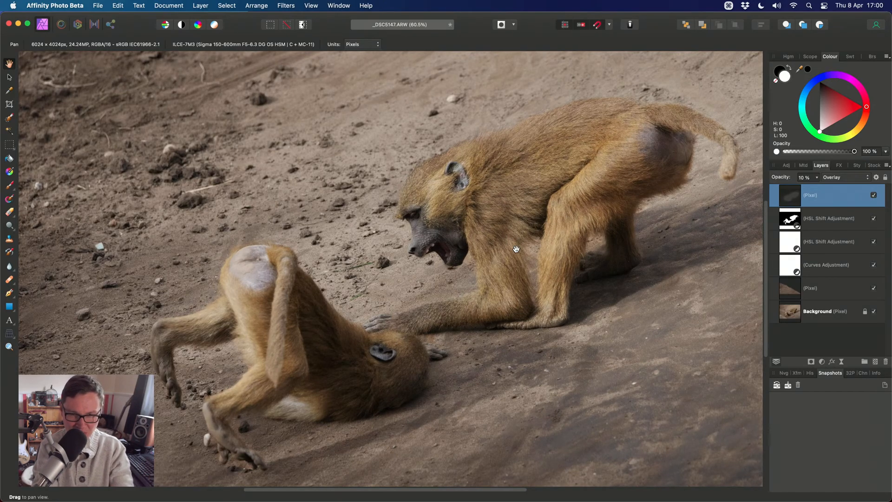
pyautogui.moveTo(477, 224); pyautogui.dragTo(467, 239)
pyautogui.press('super+0')
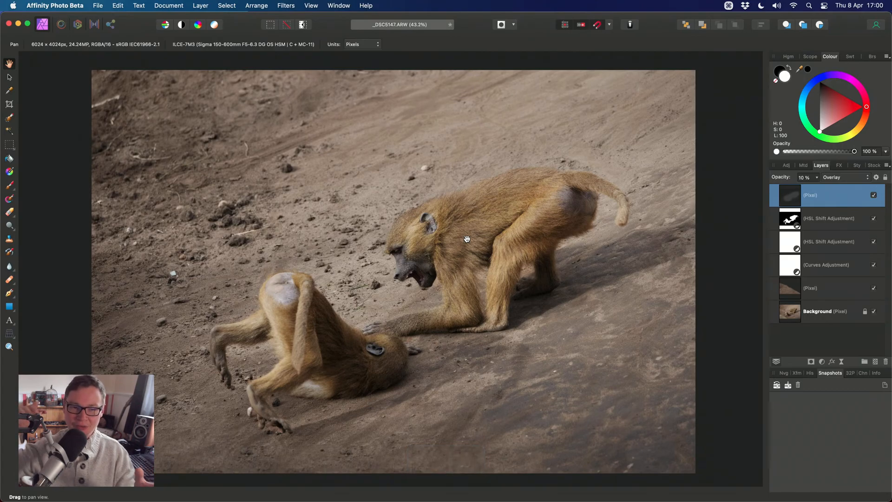
# - Add another pixel layer on top for brush work, set to Overlay blending at 10% opacity
pyautogui.press('super+shift+n')
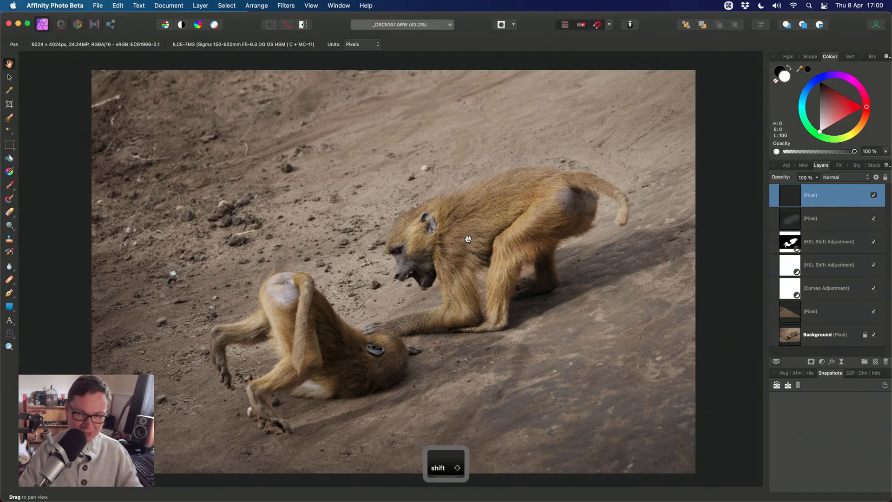
pyautogui.press('b')
pyautogui.click(844, 177)
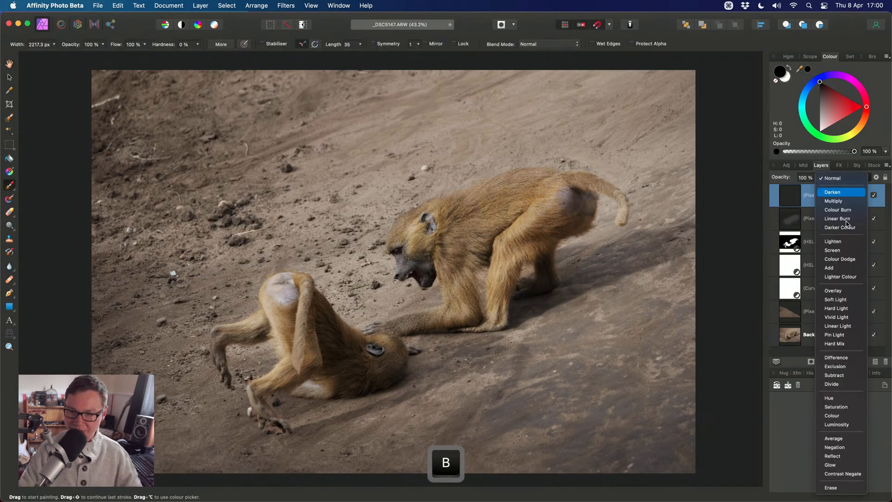
pyautogui.click(849, 294)
pyautogui.moveTo(818, 181); pyautogui.dragTo(747, 195)
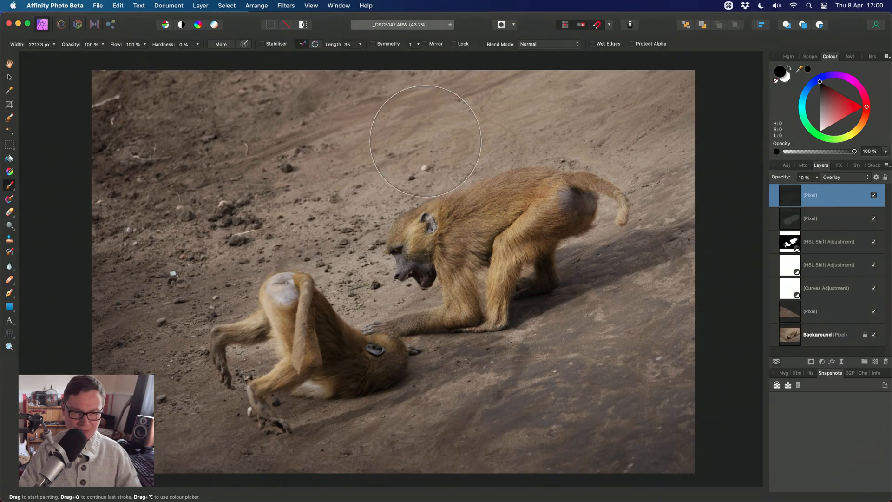
# - Swap the brush colours, return to the View tool and compare the photo with and without the top Overlay layer
pyautogui.press('x')
pyautogui.press('h')
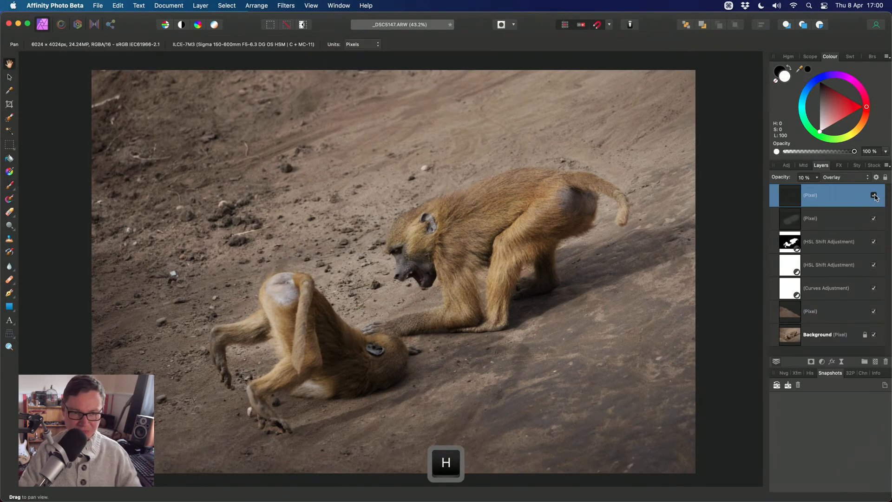
pyautogui.click(873, 195)
pyautogui.click(873, 196)
pyautogui.click(873, 195)
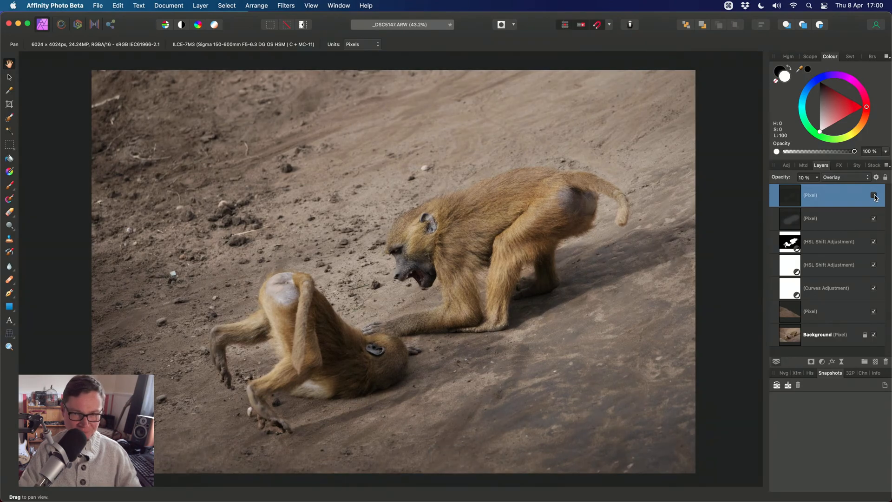
pyautogui.click(873, 196)
pyautogui.scroll(1, 424, 325)
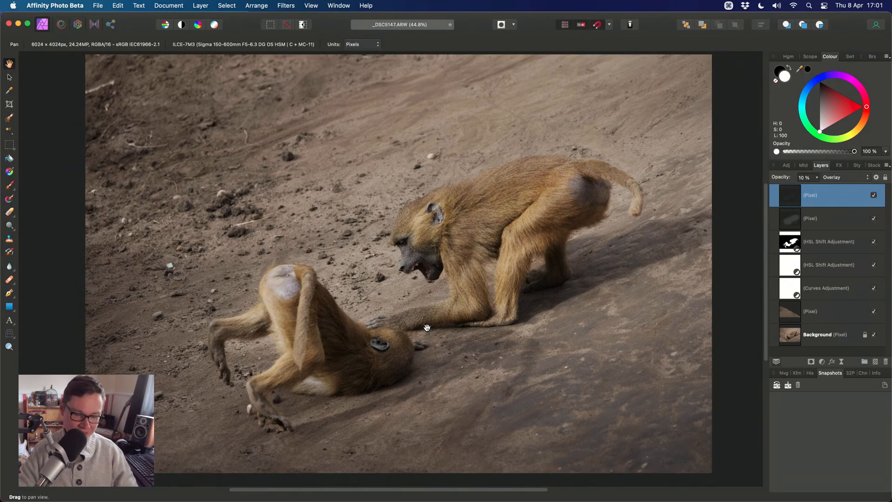
pyautogui.press('super+0')
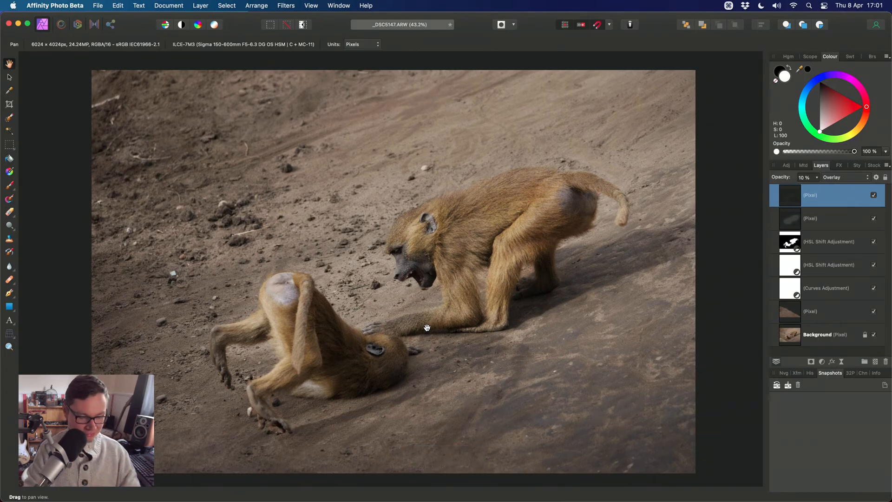
# - Add a Black & White adjustment on top with red at 62%, yellow 142%, cyan 83% and blue 138%
pyautogui.press('super+alt+shift')
pyautogui.press('super+alt+shift+b')
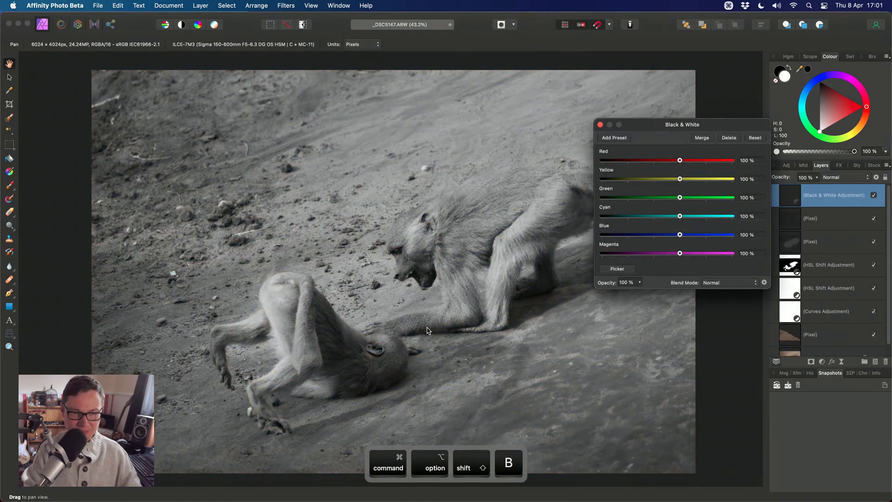
pyautogui.moveTo(673, 125); pyautogui.dragTo(641, 132)
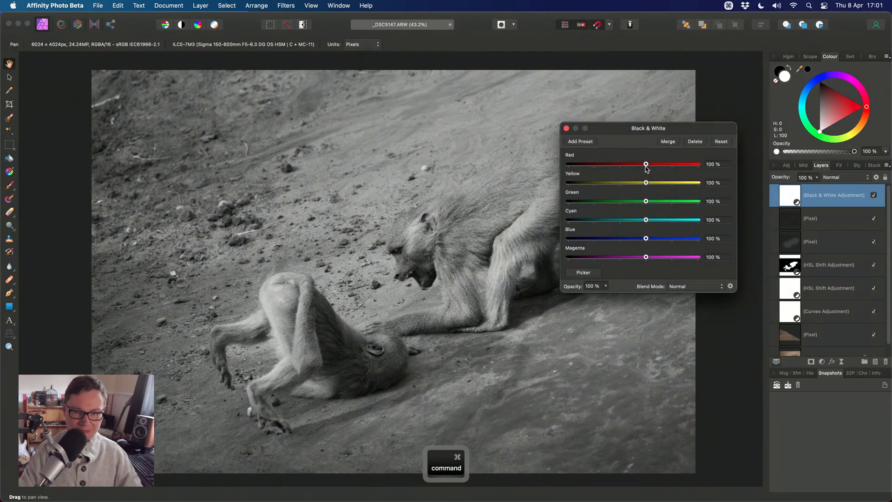
pyautogui.moveTo(646, 164); pyautogui.dragTo(659, 246)
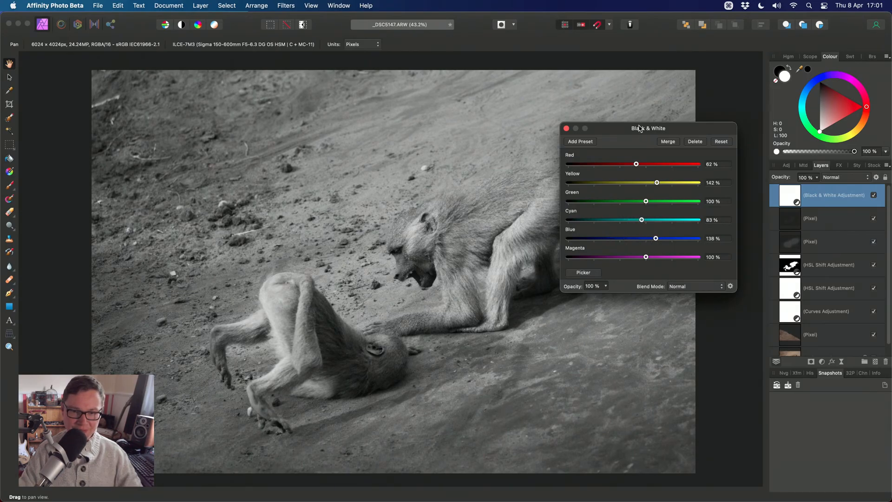
# - Raise the Black & White adjustment's red to 71% and close its settings
pyautogui.moveTo(637, 128); pyautogui.dragTo(637, 122)
pyautogui.moveTo(636, 159); pyautogui.dragTo(638, 158)
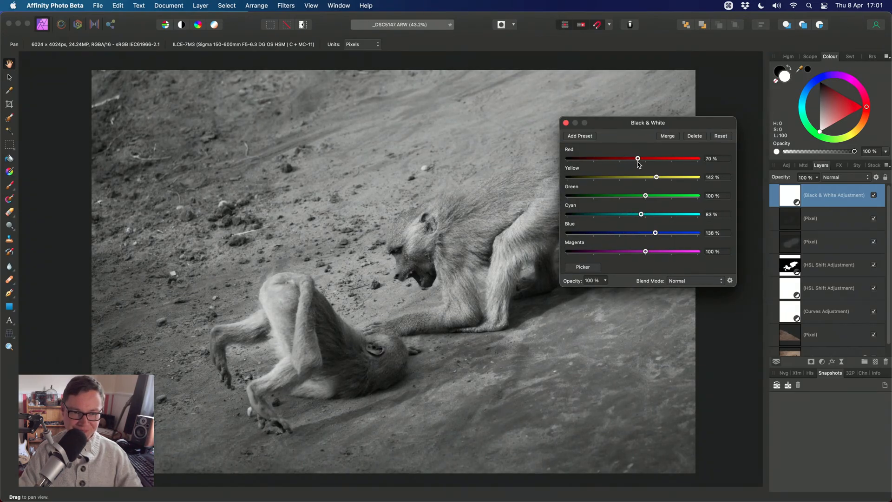
pyautogui.click(566, 123)
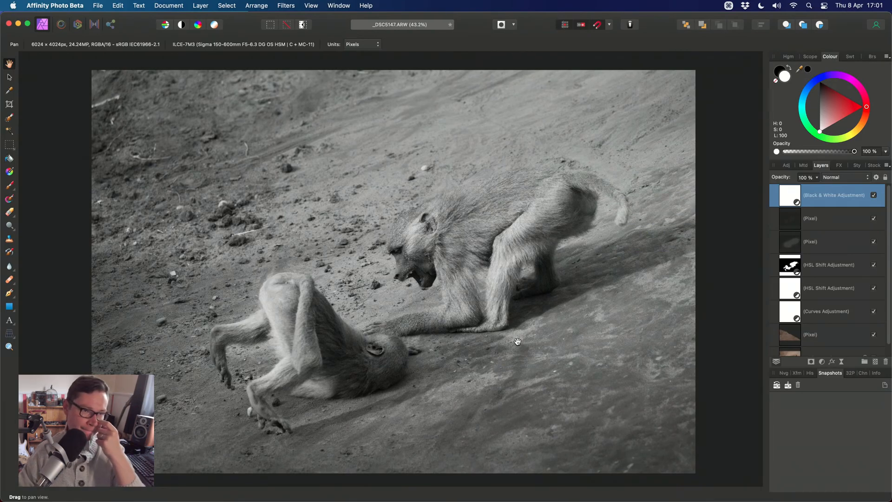
# - Reset the Black & White adjustment and try red 31%, yellow 77%, green 82%, cyan 61% and blue 174%
pyautogui.doubleClick(790, 188)
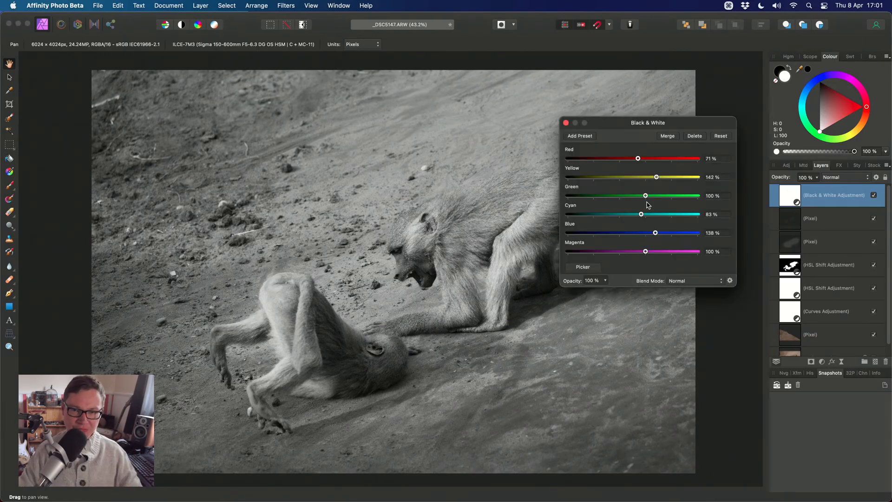
pyautogui.click(719, 136)
pyautogui.moveTo(633, 123); pyautogui.dragTo(660, 130)
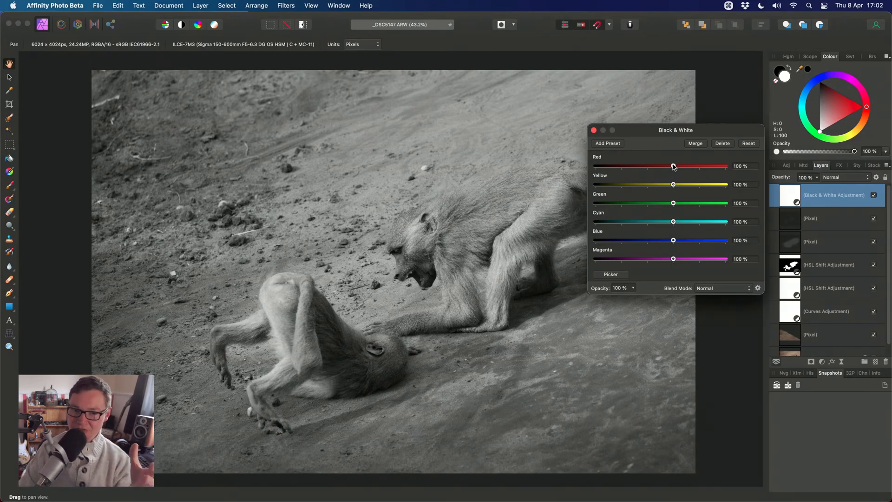
pyautogui.moveTo(673, 166); pyautogui.dragTo(692, 241)
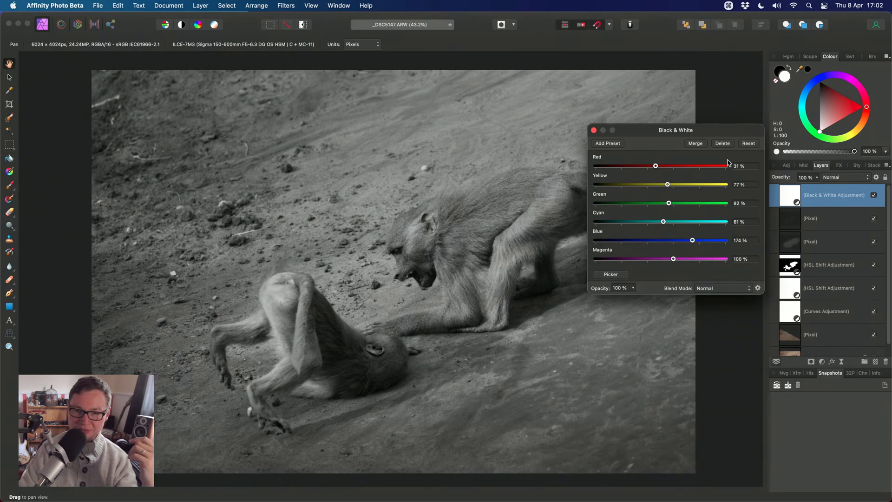
# - Delete the Black & White adjustment and add a Channel Mixer adjustment with its output channel set to Gray
pyautogui.moveTo(724, 136); pyautogui.dragTo(712, 126)
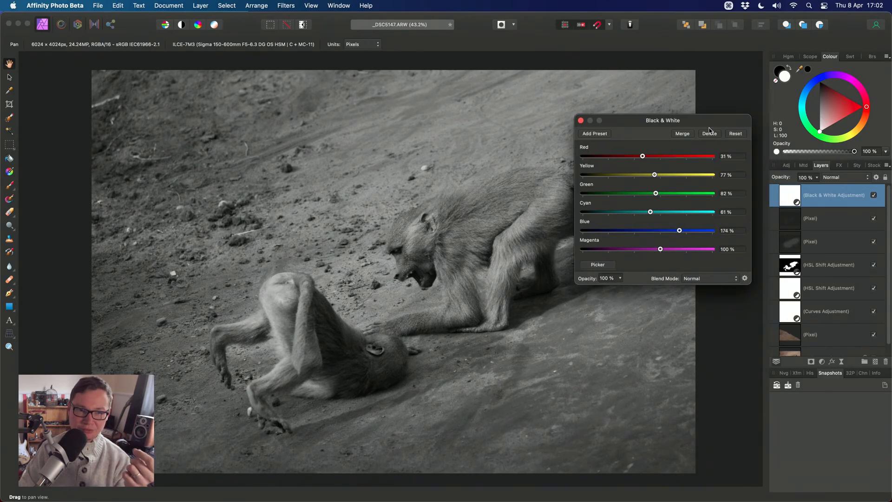
pyautogui.click(710, 134)
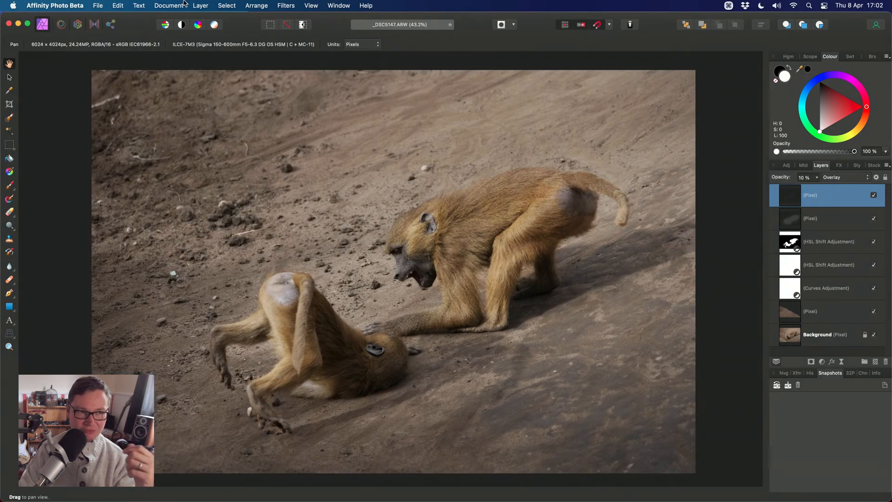
pyautogui.click(200, 6)
pyautogui.moveTo(279, 136)
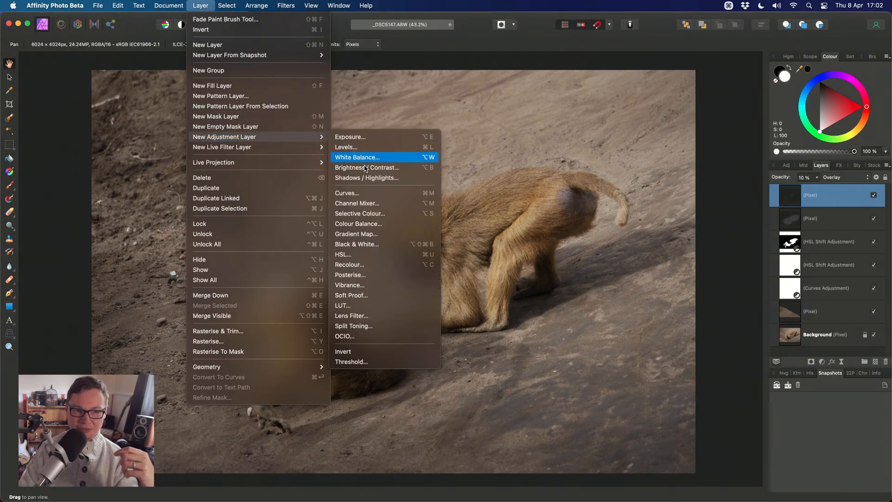
pyautogui.click(379, 204)
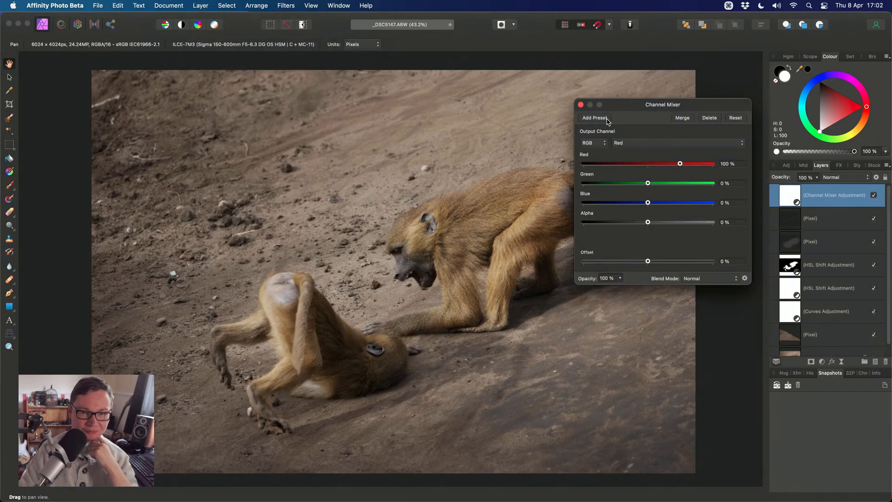
pyautogui.click(594, 142)
pyautogui.click(589, 135)
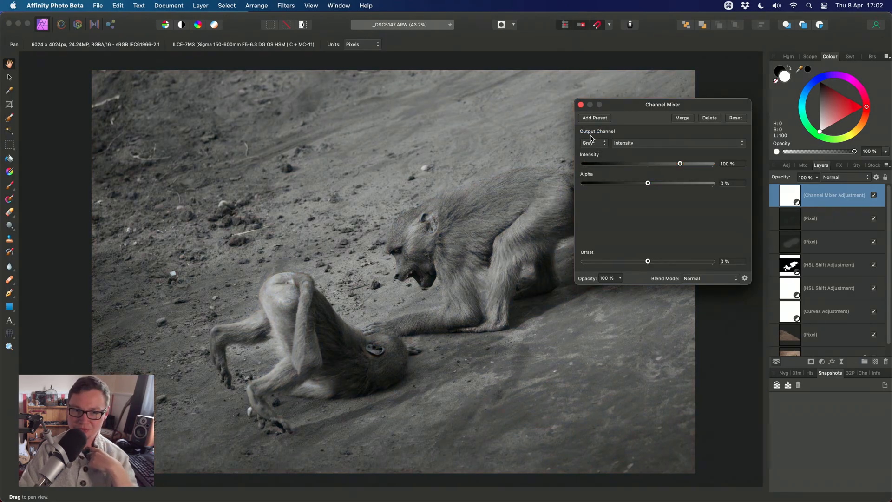
pyautogui.moveTo(613, 105); pyautogui.dragTo(634, 125)
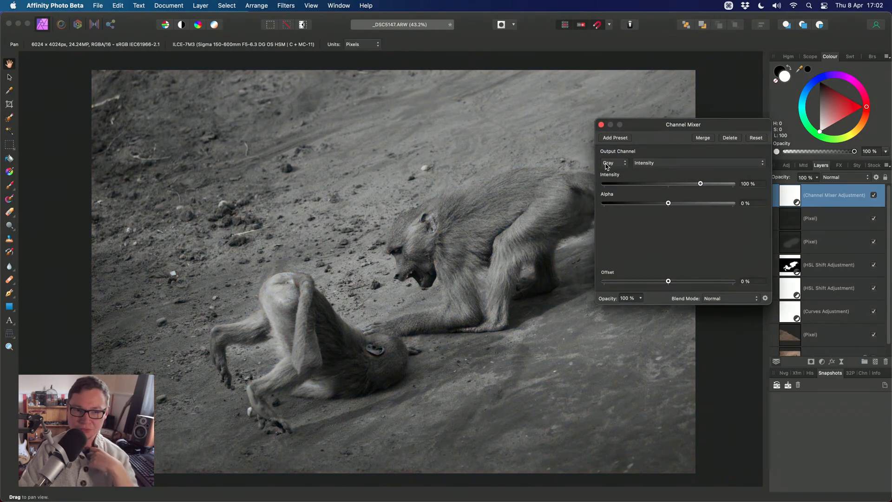
pyautogui.click(601, 129)
# - Merge the visible layers into a new pixel layer on top and name it CM
pyautogui.scroll(3, 413, 248)
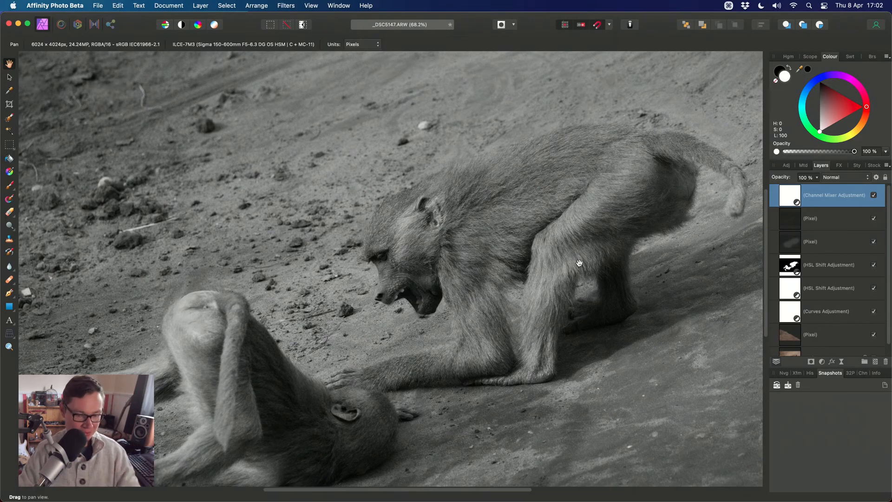
pyautogui.press('super+alt+shift+e')
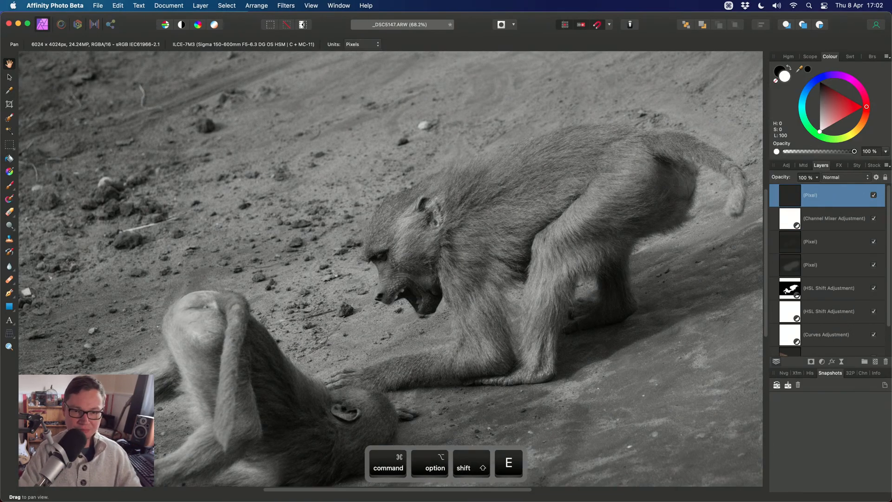
pyautogui.click(811, 194)
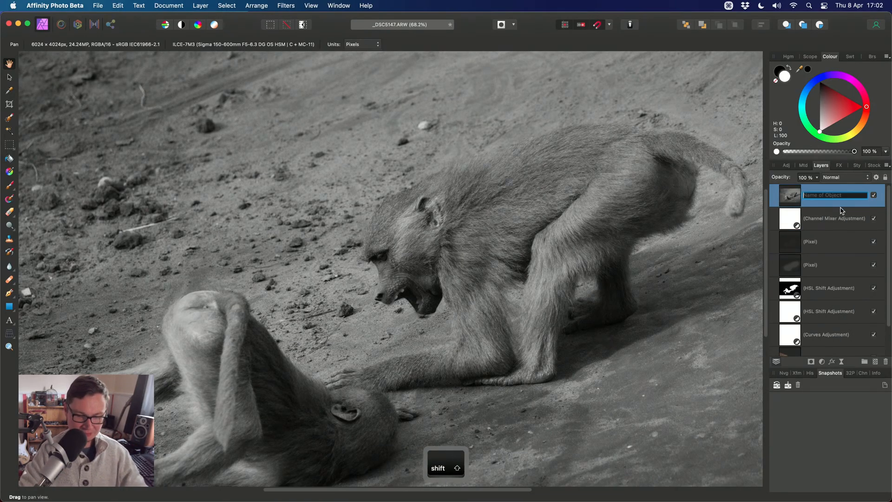
pyautogui.write('CM')
pyautogui.press('Return')
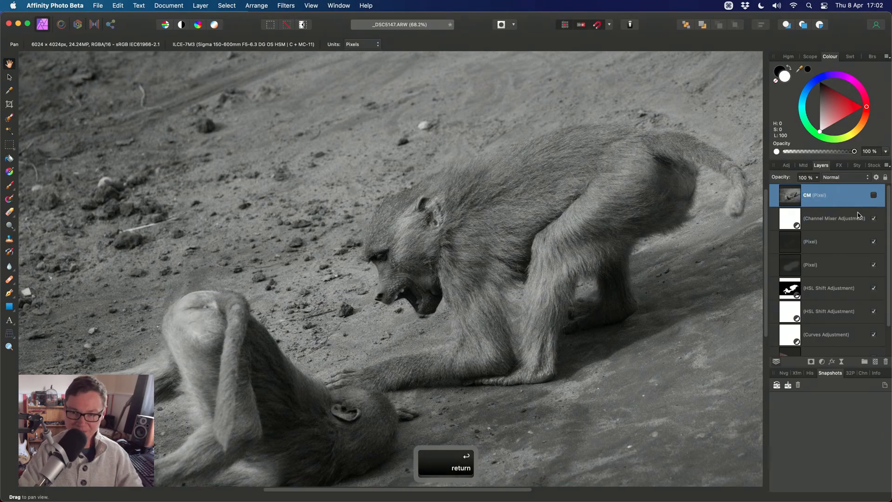
# - Hide the CM layer and Channel Mixer adjustment, and add a Black & White adjustment with default values above the top Overlay layer
pyautogui.click(859, 216)
pyautogui.click(873, 219)
pyautogui.click(824, 247)
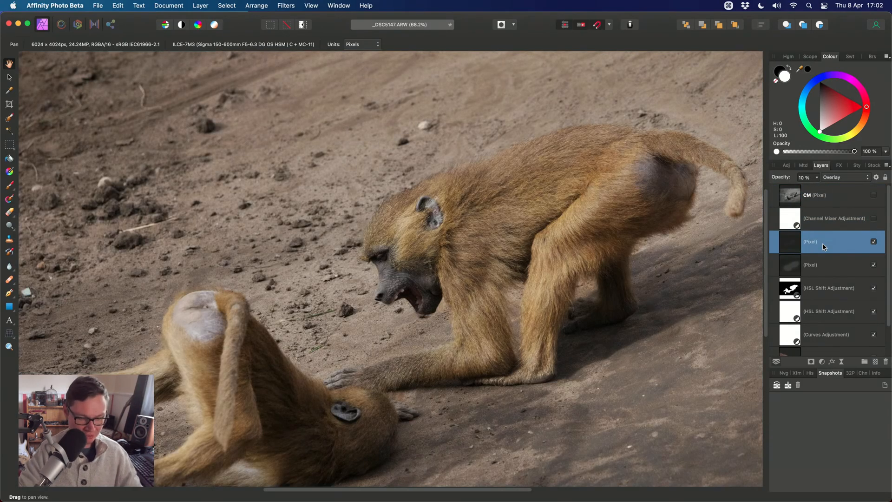
pyautogui.press('super+alt+shift+b')
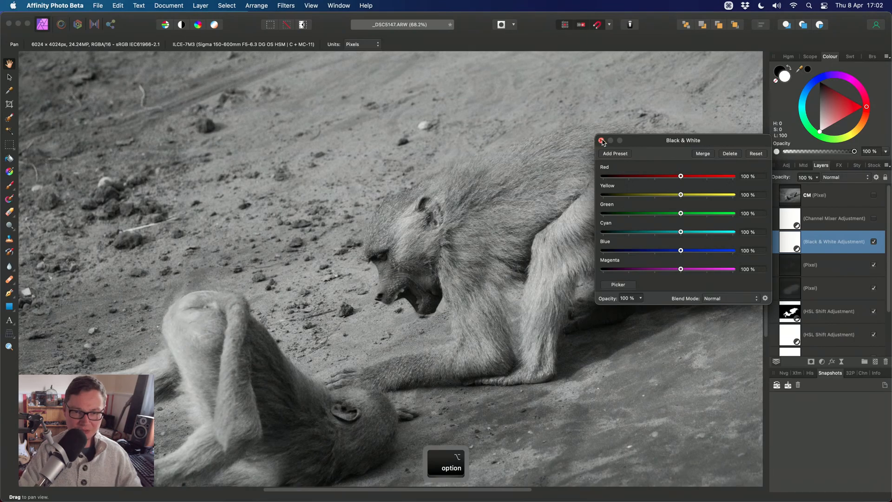
pyautogui.click(601, 140)
# - Merge the visible layers into another new pixel layer above CM and name it BW
pyautogui.click(826, 195)
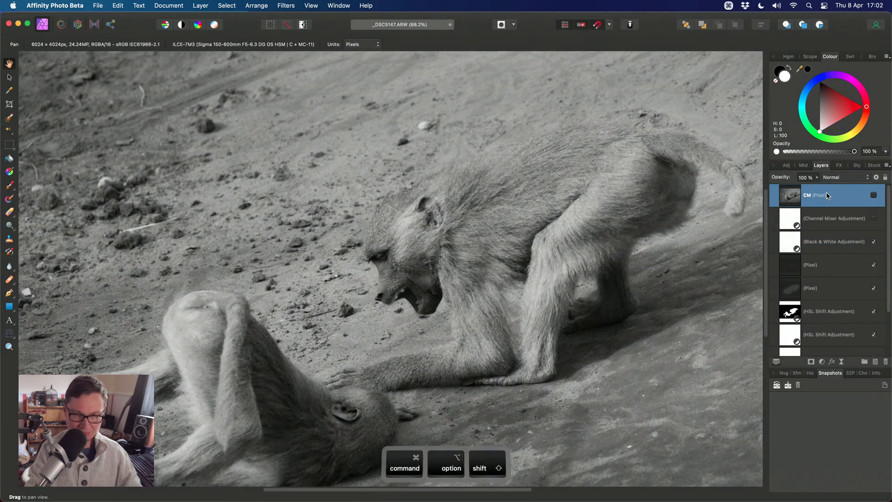
pyautogui.press('super+alt+shift+e')
pyautogui.doubleClick(851, 195)
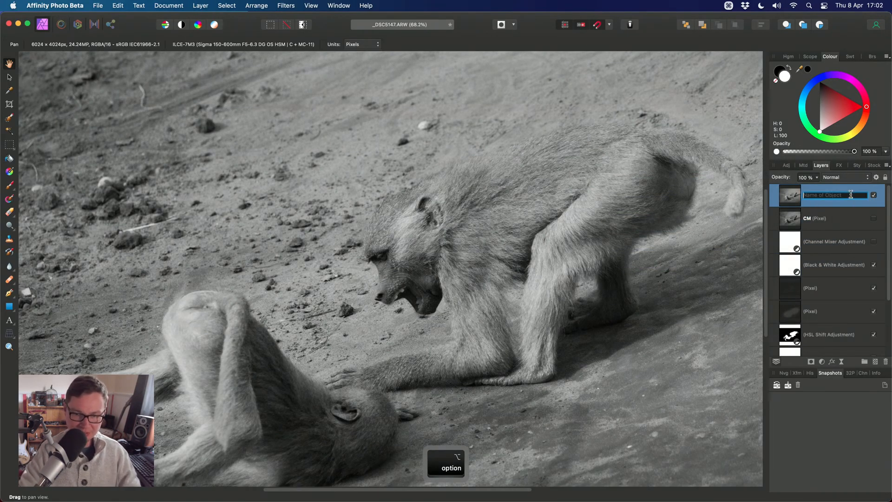
pyautogui.write('BW')
pyautogui.press('Return')
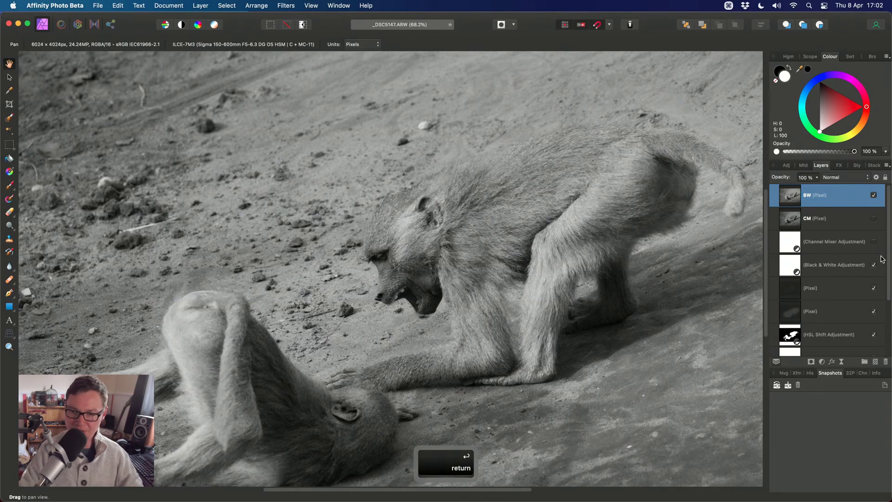
# - Delete the Black & White adjustment and make the CM layer visible again
pyautogui.click(856, 263)
pyautogui.press('BackSpace')
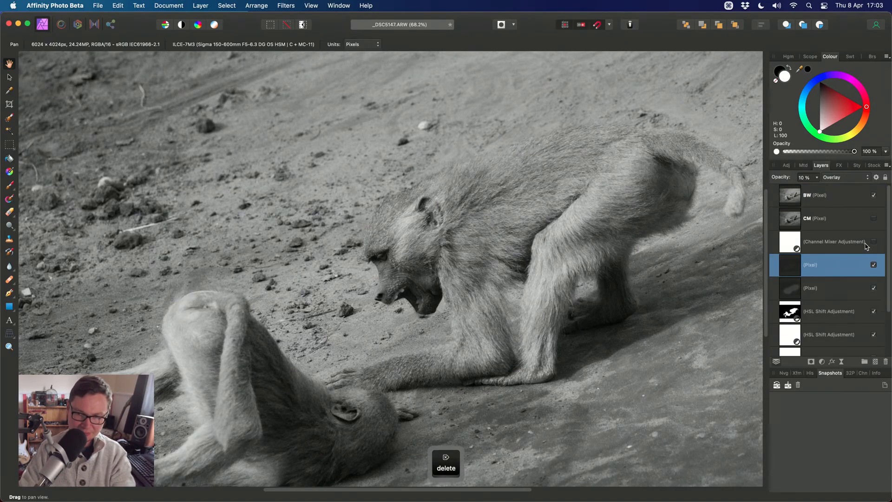
pyautogui.click(851, 224)
pyautogui.click(873, 218)
# - Isolate the BW and CM layers in turn to compare the tones on the standing baboon's face and head
pyautogui.click(847, 197)
pyautogui.scroll(2, 506, 237)
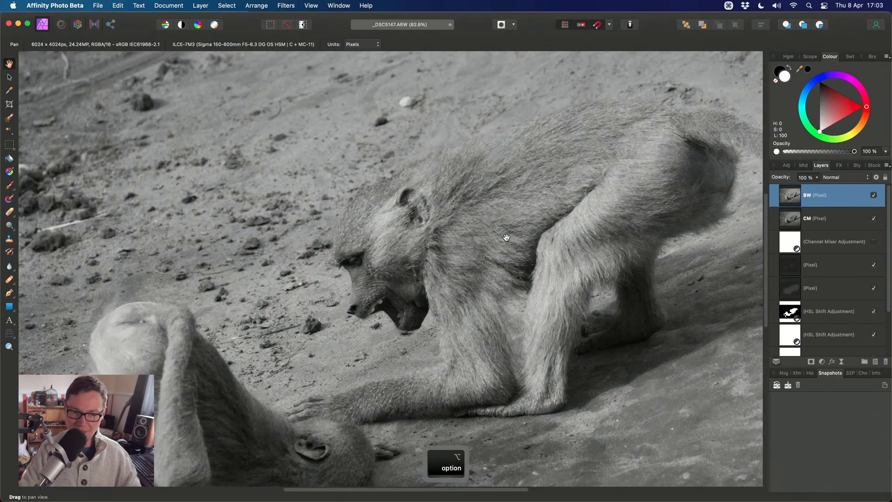
pyautogui.scroll(1, 506, 238)
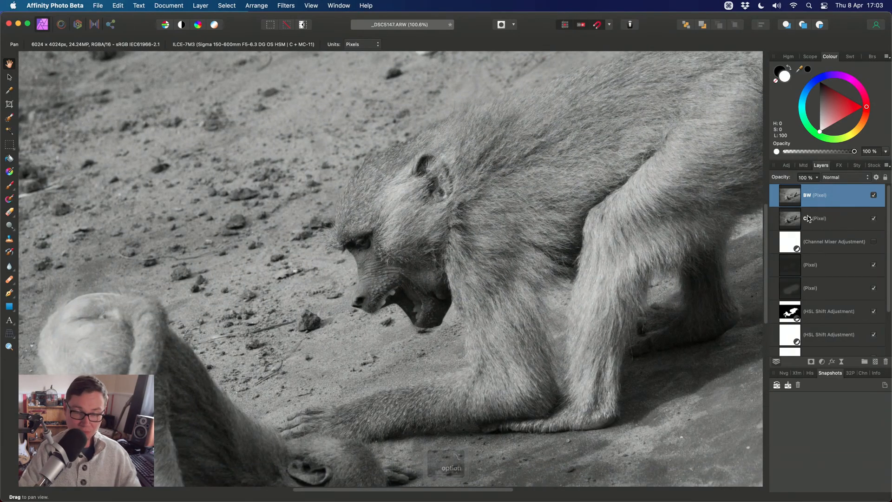
pyautogui.scroll(-2, 548, 286)
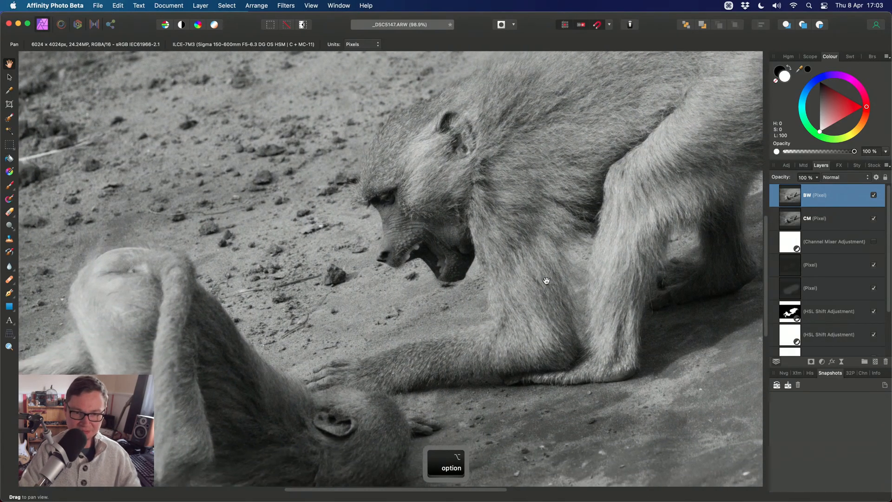
pyautogui.click(814, 219)
pyautogui.scroll(2, 437, 213)
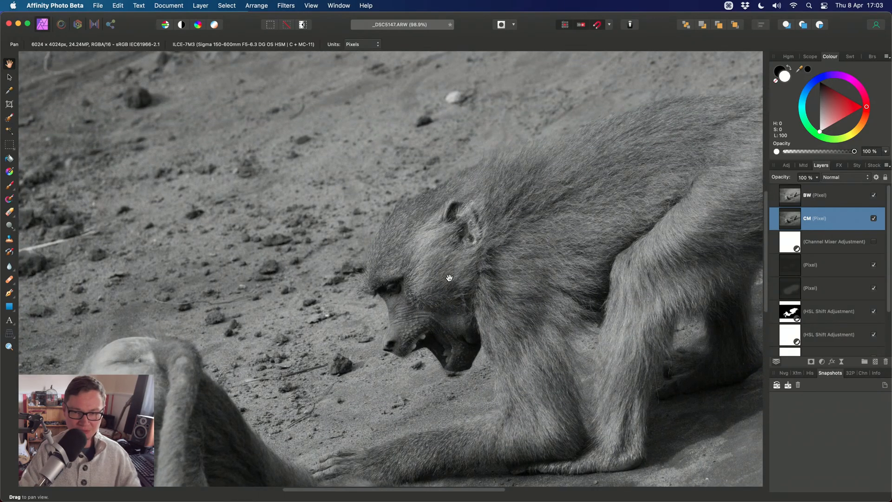
pyautogui.keyDown('alt'); pyautogui.click(818, 199); pyautogui.keyUp('alt')
pyautogui.moveTo(444, 338); pyautogui.dragTo(428, 258)
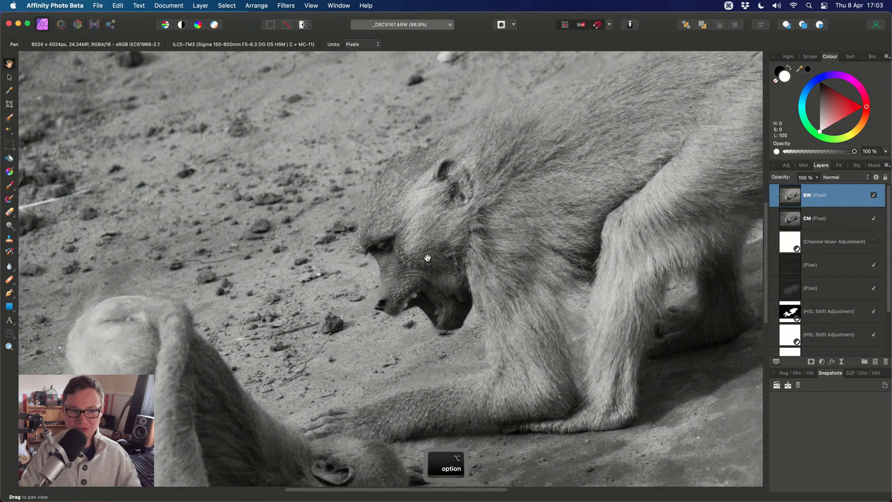
pyautogui.scroll(2, 422, 235)
pyautogui.moveTo(433, 207); pyautogui.dragTo(434, 257)
pyautogui.keyDown('alt'); pyautogui.click(833, 220); pyautogui.keyUp('alt')
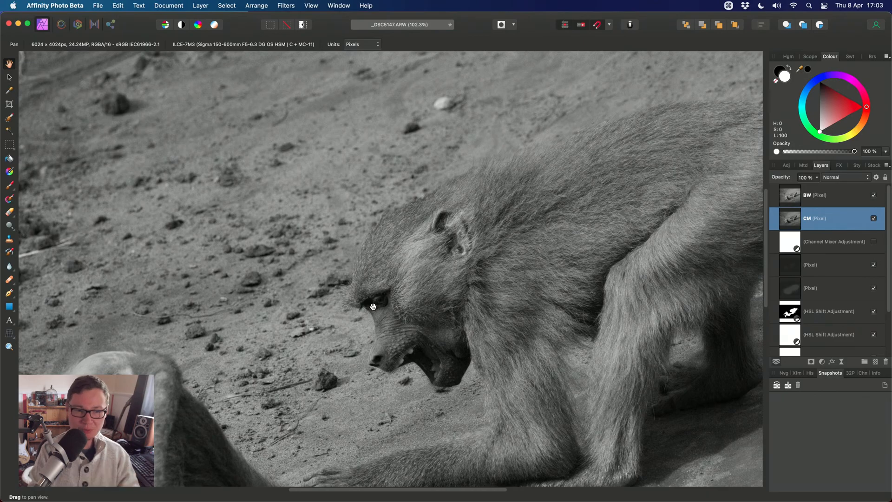
pyautogui.keyDown('alt'); pyautogui.click(843, 203); pyautogui.keyUp('alt')
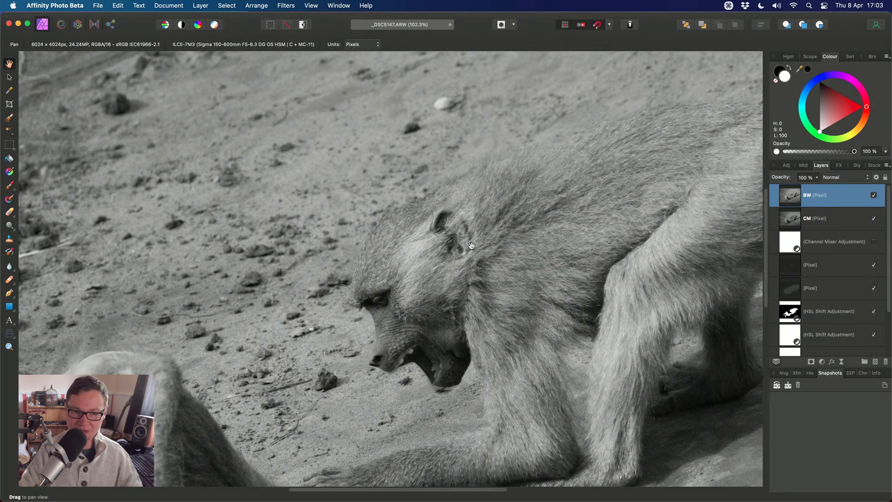
# - Compare the isolated BW and CM layers on the baboon's back fur and surrounding ground, close up and from further out
pyautogui.moveTo(476, 251); pyautogui.dragTo(297, 284)
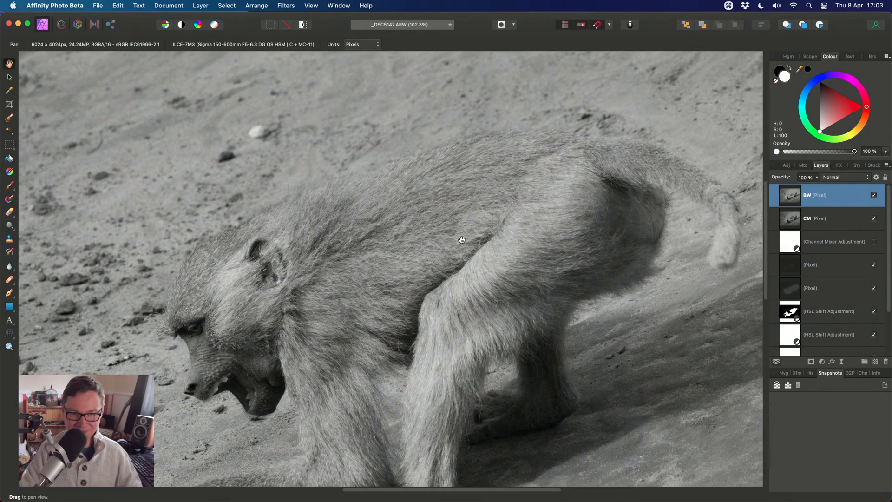
pyautogui.moveTo(347, 191); pyautogui.dragTo(418, 260)
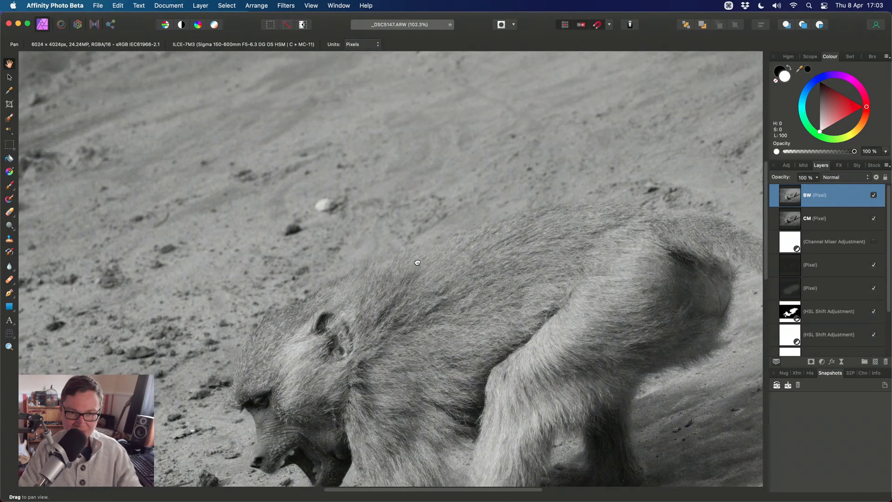
pyautogui.scroll(3, 500, 232)
pyautogui.moveTo(493, 233); pyautogui.dragTo(450, 254)
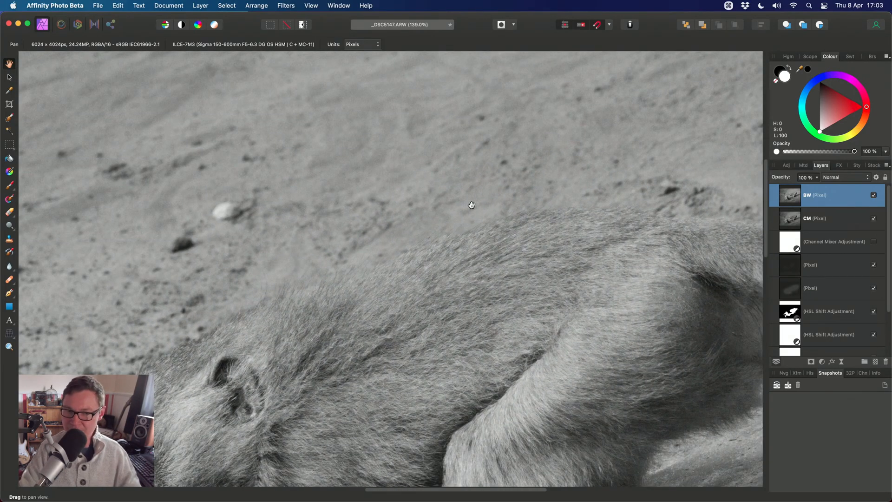
pyautogui.keyDown('alt'); pyautogui.click(816, 219); pyautogui.keyUp('alt')
pyautogui.moveTo(428, 337); pyautogui.dragTo(462, 304)
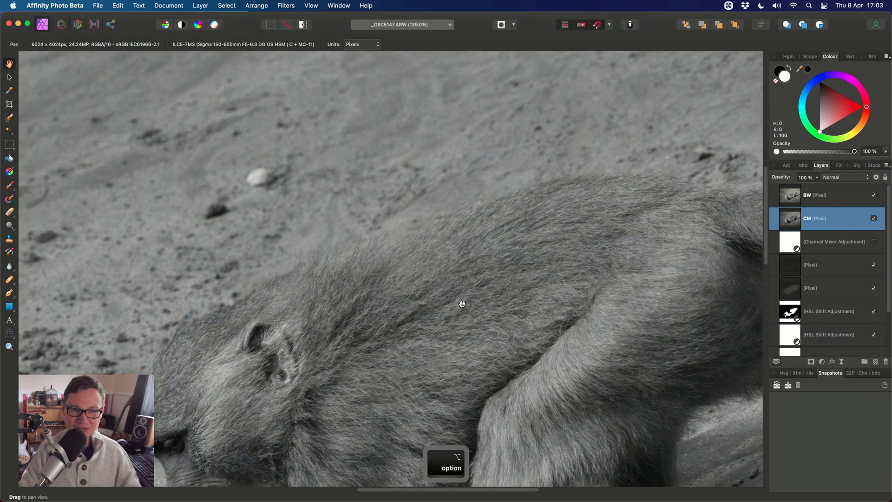
pyautogui.scroll(1, 465, 252)
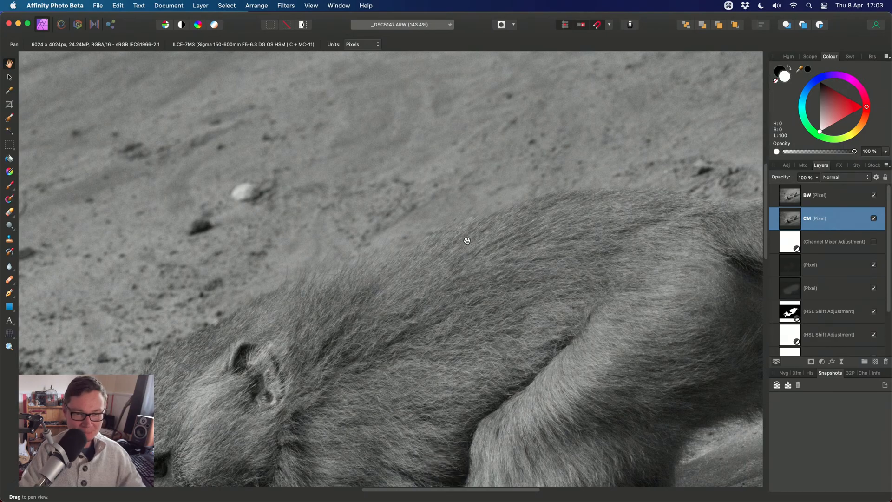
pyautogui.moveTo(438, 322); pyautogui.dragTo(624, 254)
pyautogui.scroll(-5, 623, 254)
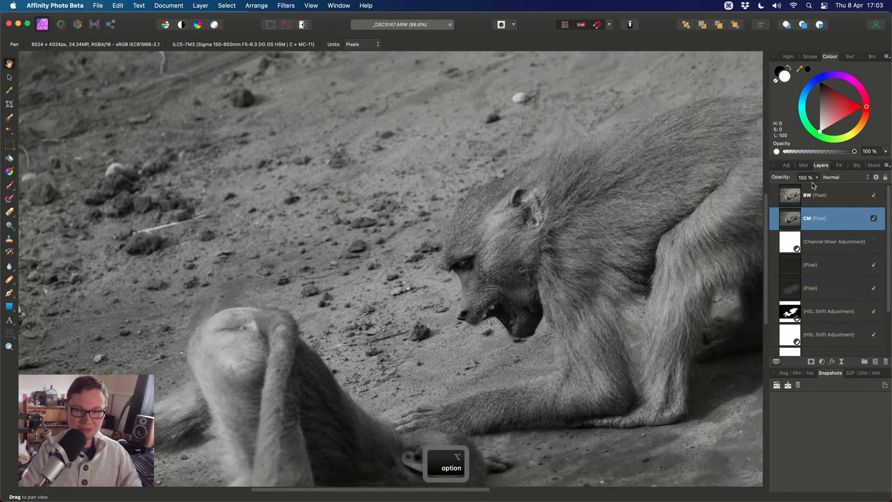
pyautogui.keyDown('alt'); pyautogui.click(815, 195); pyautogui.keyUp('alt')
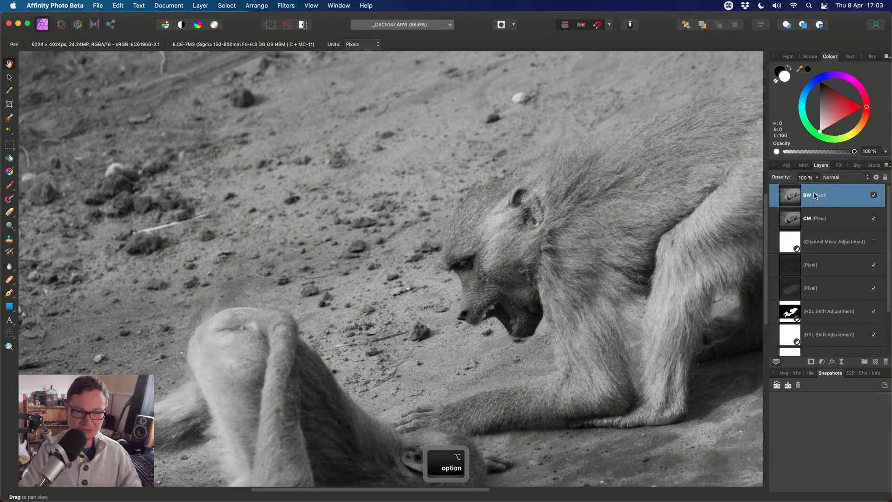
# - Delete the BW and CM comparison layers and turn the Channel Mixer adjustment back on
pyautogui.keyDown('alt'); pyautogui.click(815, 218); pyautogui.keyUp('alt')
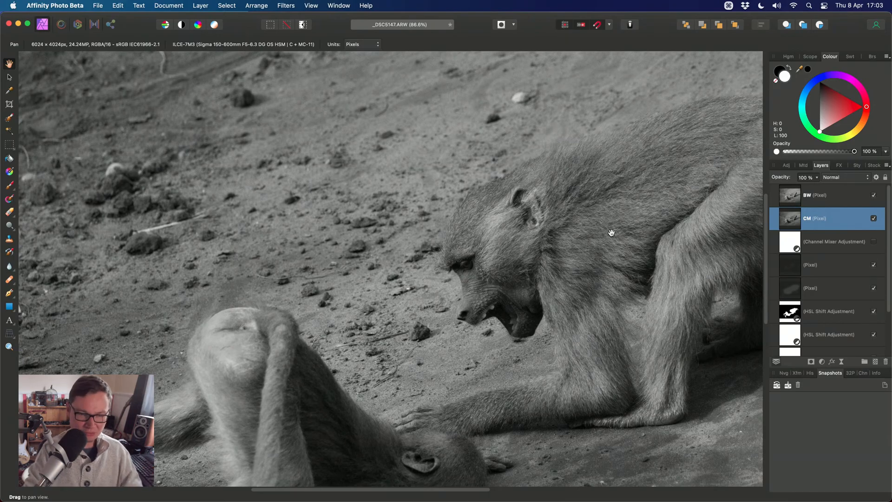
pyautogui.press('super+0')
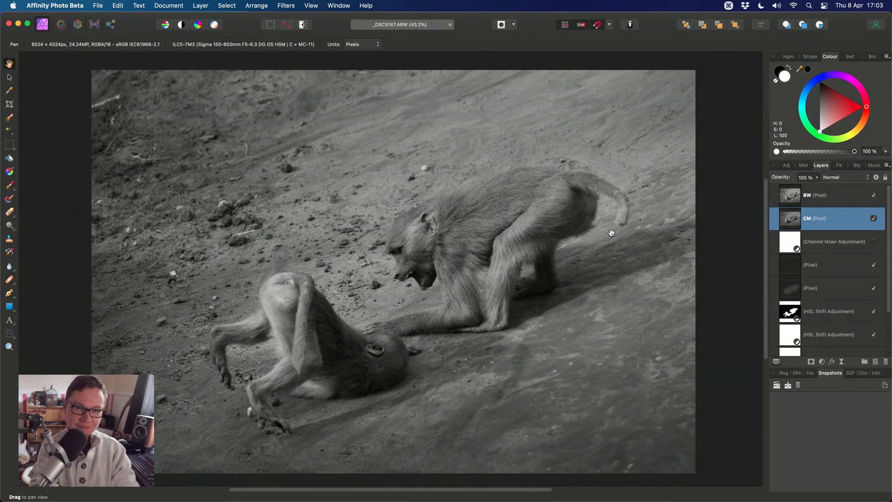
pyautogui.click(838, 200)
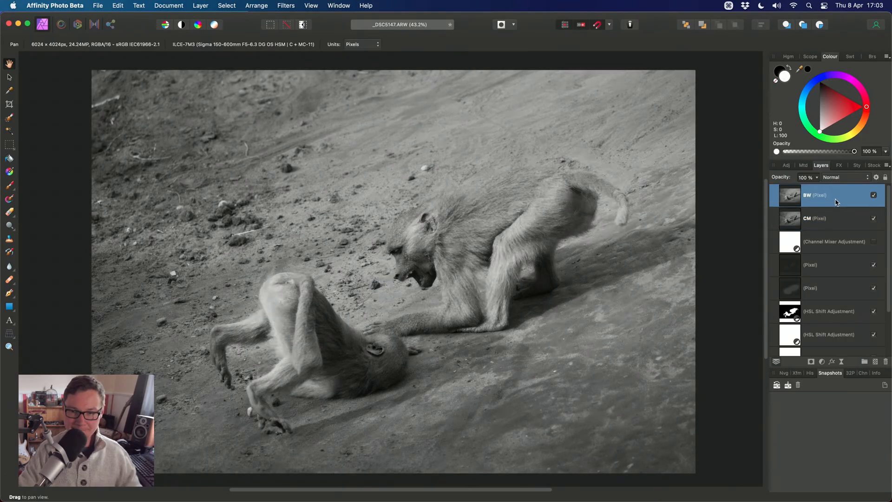
pyautogui.keyDown('shift'); pyautogui.click(832, 217); pyautogui.keyUp('shift')
pyautogui.press('Delete')
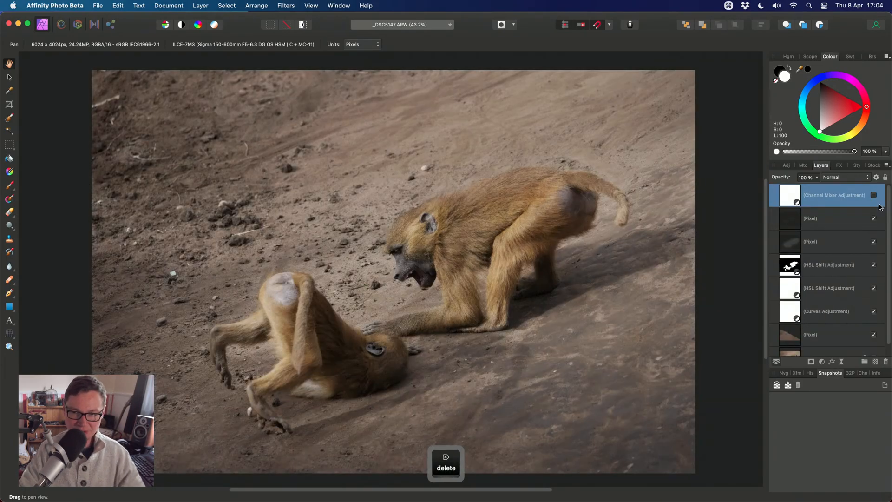
pyautogui.click(874, 195)
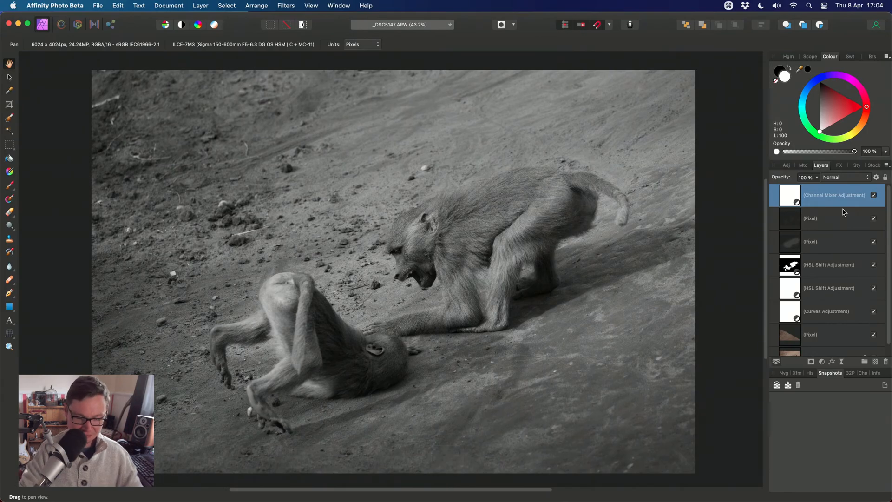
# - Add a Curves adjustment above the Channel Mixer and shape a gentle S-curve that deepens the shadows and lifts the highlights
pyautogui.press('super+m')
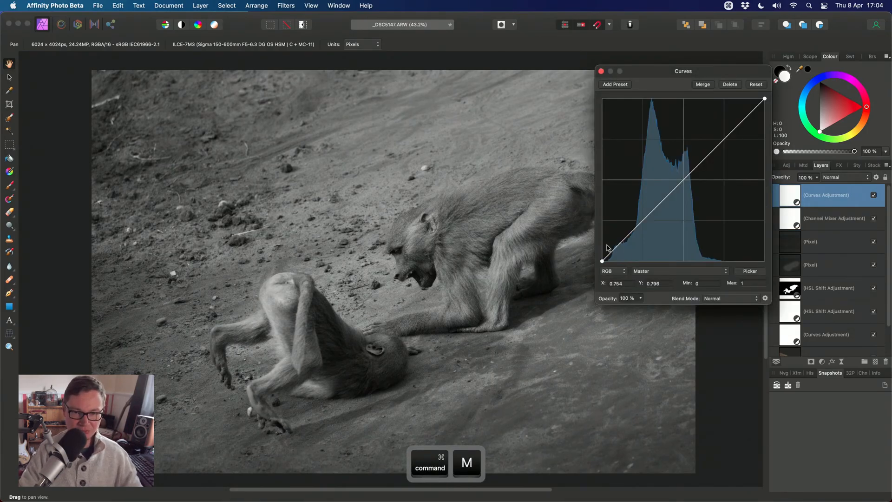
pyautogui.moveTo(615, 247); pyautogui.dragTo(638, 231)
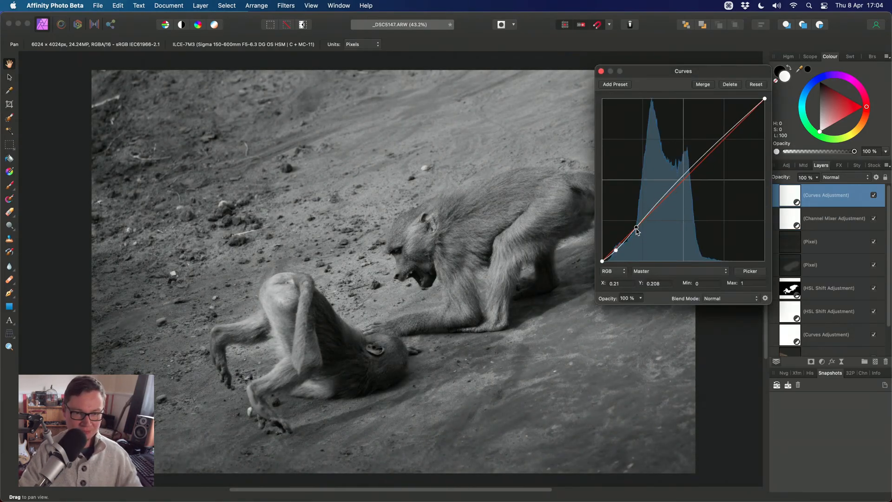
pyautogui.click(665, 199)
pyautogui.moveTo(719, 144); pyautogui.dragTo(719, 136)
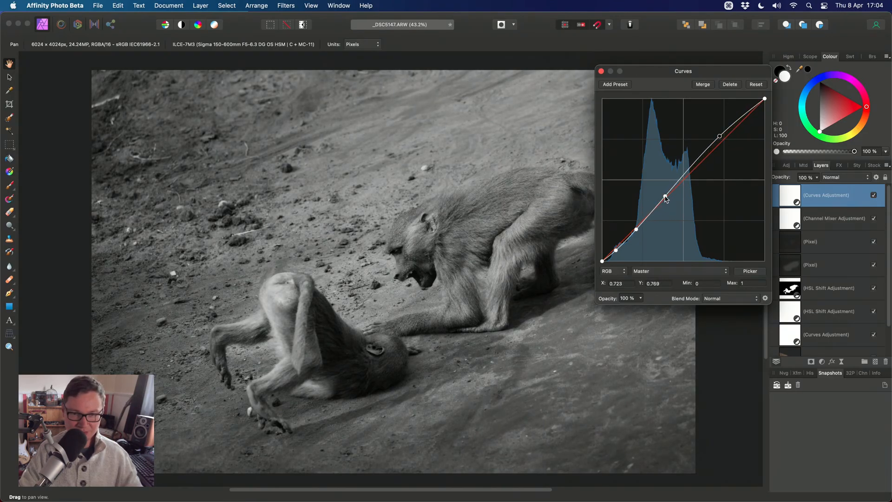
pyautogui.moveTo(665, 196); pyautogui.dragTo(665, 198)
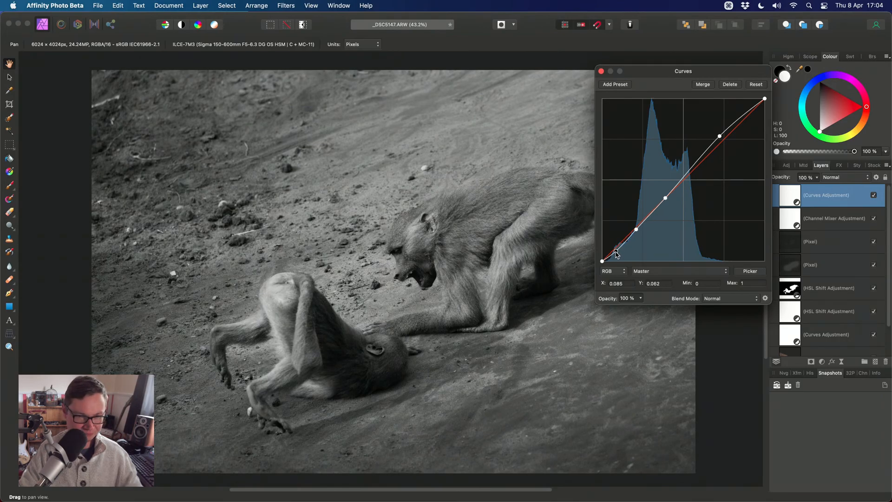
pyautogui.moveTo(636, 229); pyautogui.dragTo(639, 231)
pyautogui.click(601, 71)
# - In the masked HSL Shift adjustment, set the reds to 66% saturation shift and 100% luminosity shift
pyautogui.scroll(5, 427, 286)
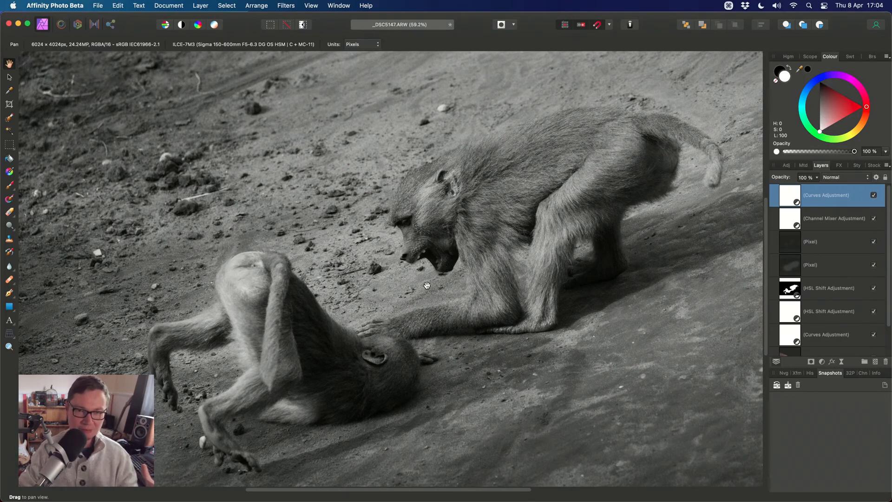
pyautogui.moveTo(530, 277); pyautogui.dragTo(505, 299)
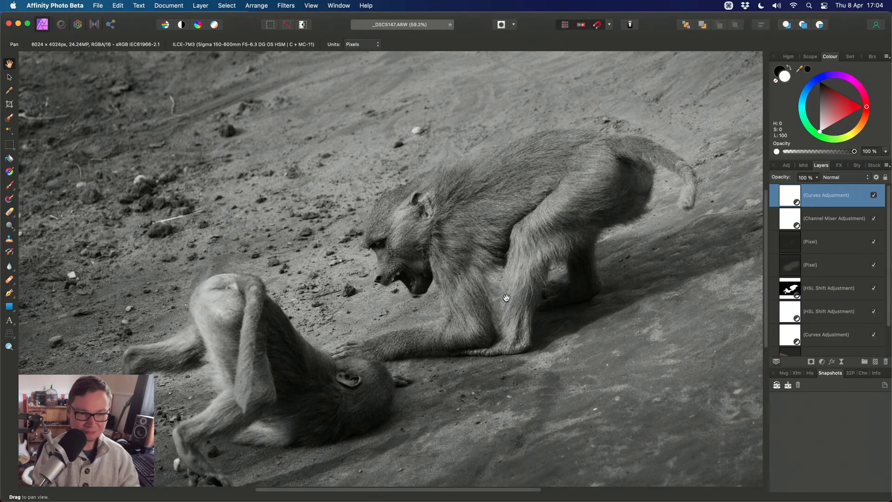
pyautogui.click(829, 242)
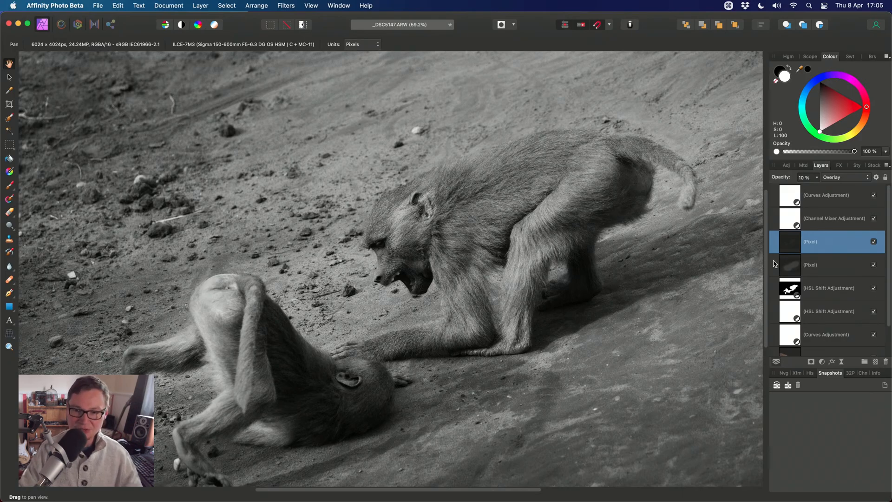
pyautogui.scroll(-2, 799, 256)
pyautogui.click(799, 257)
pyautogui.doubleClick(799, 257)
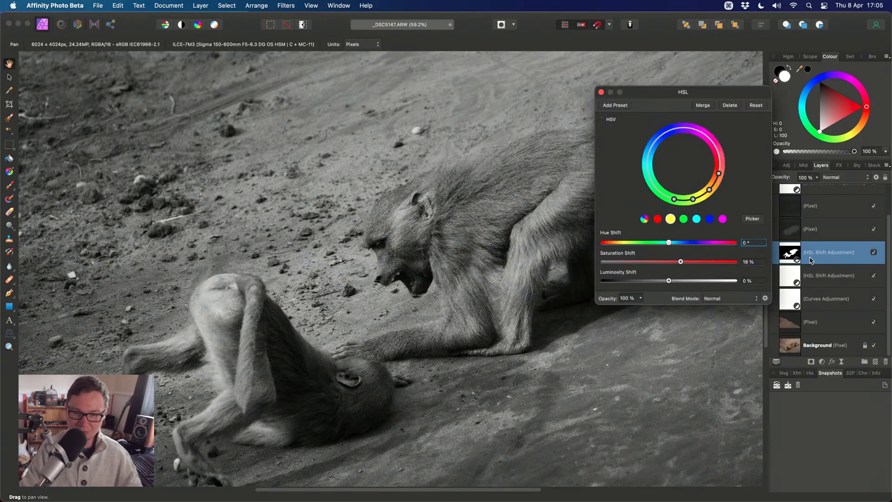
pyautogui.click(657, 218)
pyautogui.moveTo(713, 261); pyautogui.dragTo(740, 282)
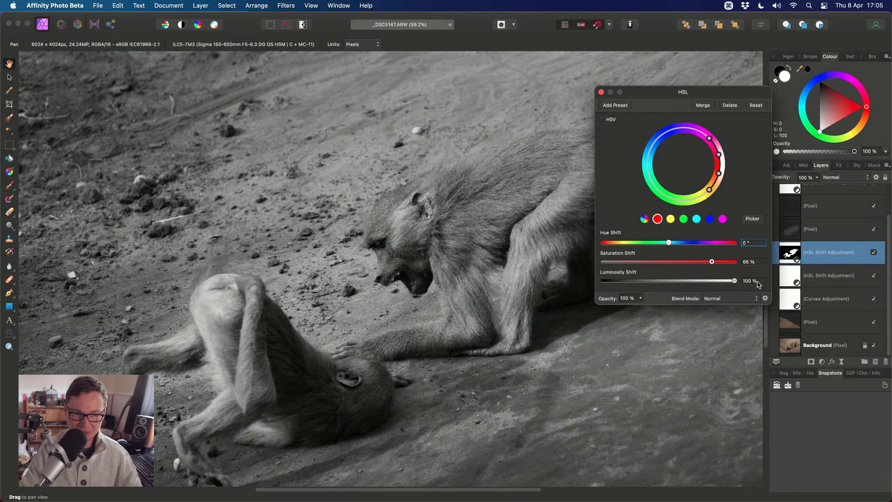
pyautogui.scroll(4, 448, 177)
pyautogui.moveTo(711, 262)
pyautogui.mouseDown()
pyautogui.moveTo(719, 264)
pyautogui.moveTo(711, 261)
pyautogui.mouseUp()
# - Set the yellows in the masked HSL Shift adjustment to 37% saturation shift and 34% luminosity shift
pyautogui.click(671, 218)
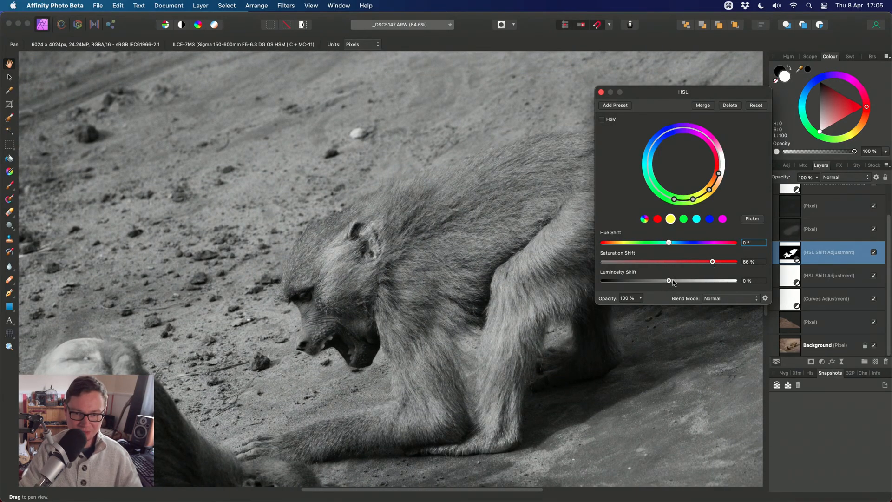
pyautogui.moveTo(669, 281); pyautogui.dragTo(693, 281)
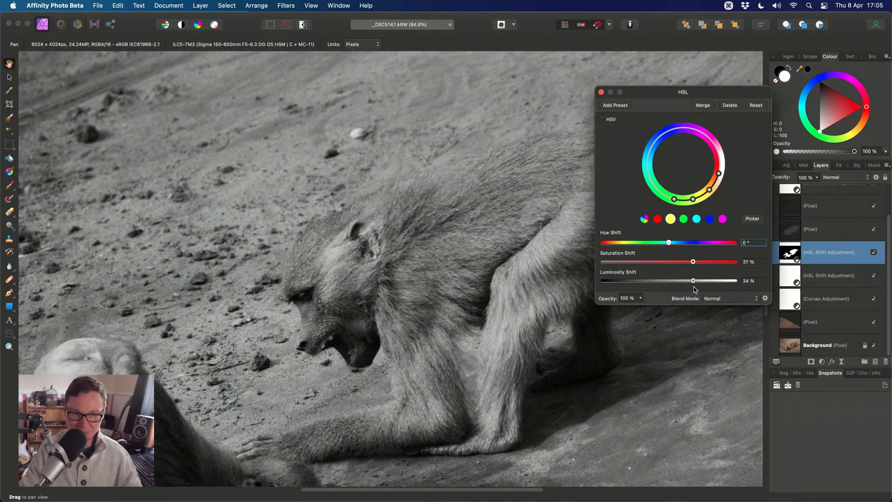
pyautogui.click(601, 92)
# - Set the reds' saturation shift to -14% in the unmasked HSL Shift adjustment
pyautogui.click(792, 275)
pyautogui.doubleClick(792, 275)
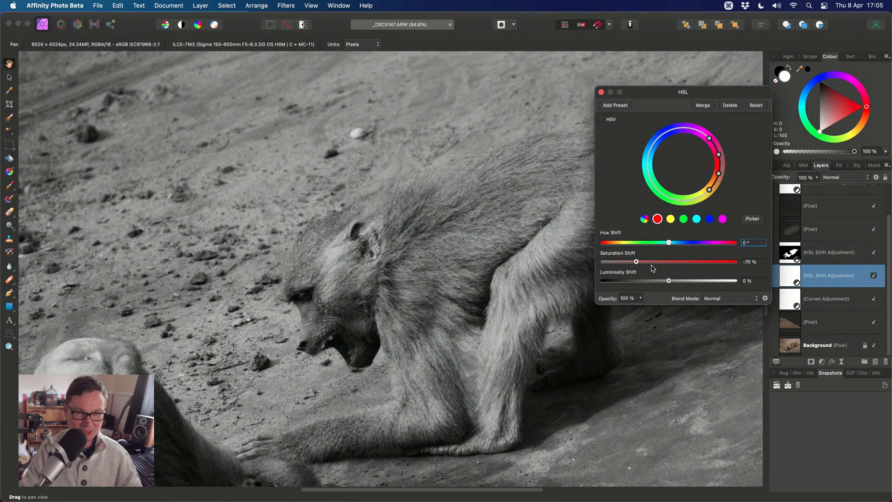
pyautogui.moveTo(623, 263); pyautogui.dragTo(662, 267)
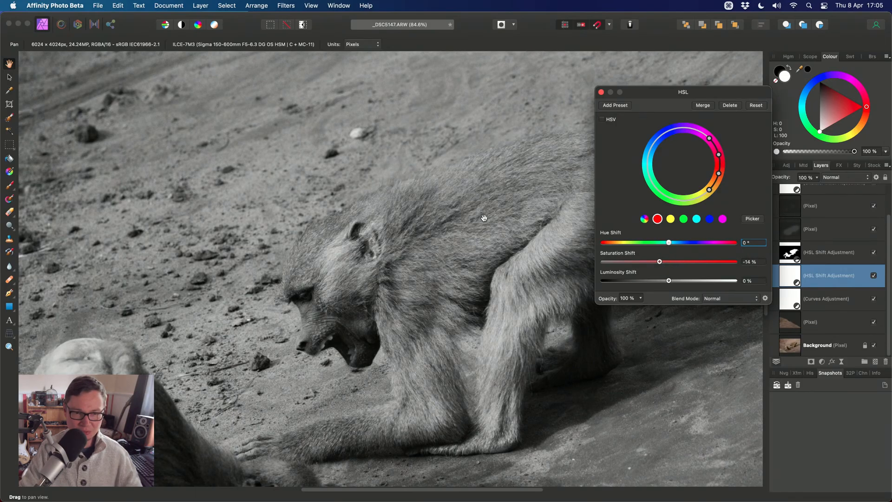
pyautogui.moveTo(438, 237); pyautogui.dragTo(522, 182)
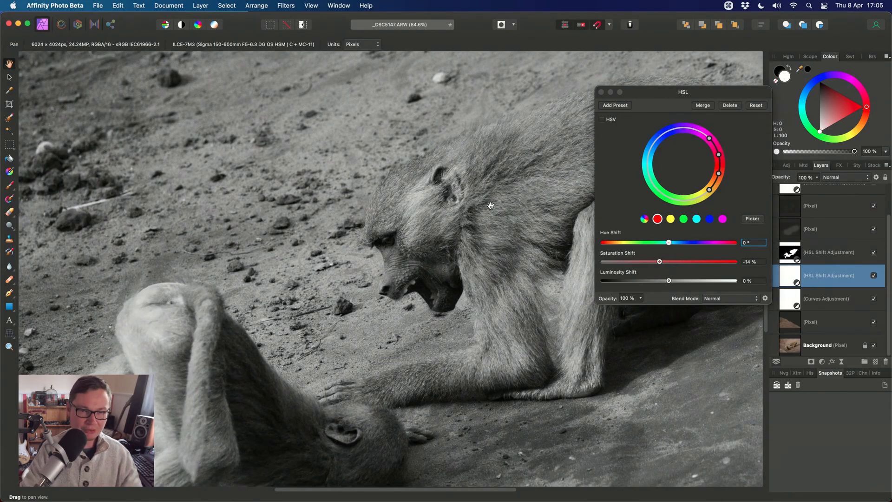
pyautogui.click(601, 92)
pyautogui.scroll(-5, 514, 288)
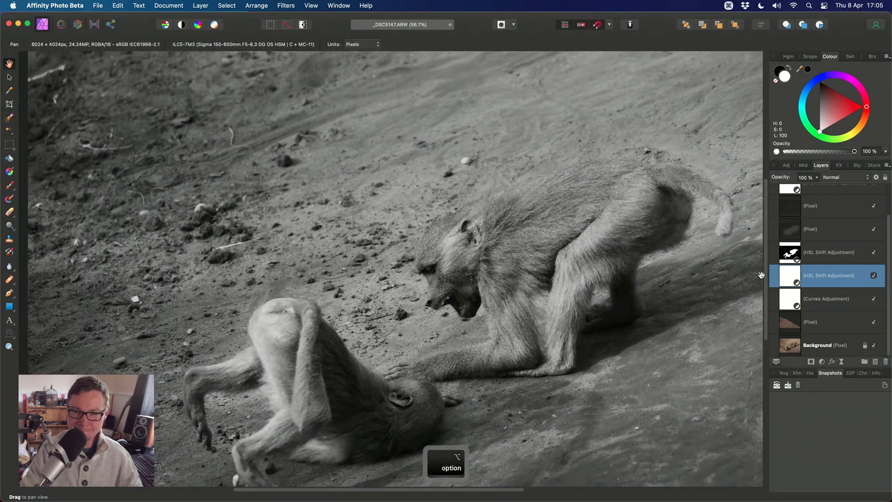
pyautogui.click(817, 255)
pyautogui.scroll(2, 816, 254)
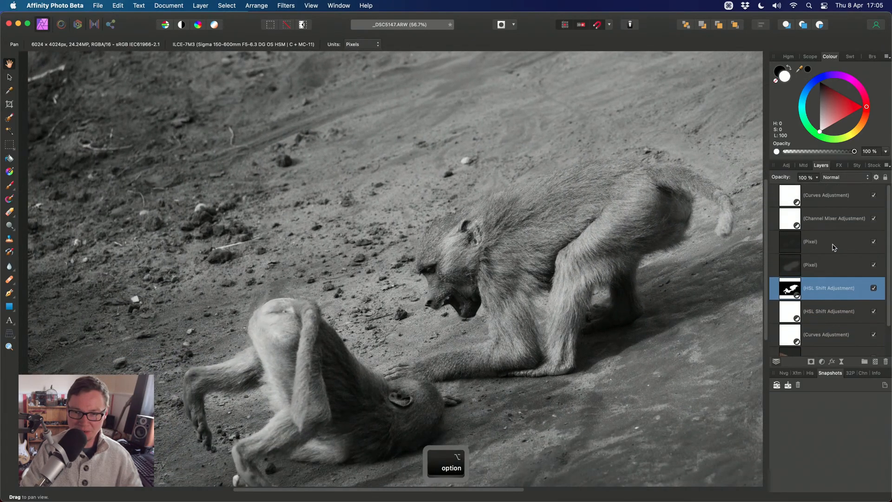
pyautogui.click(832, 243)
pyautogui.press('super+u')
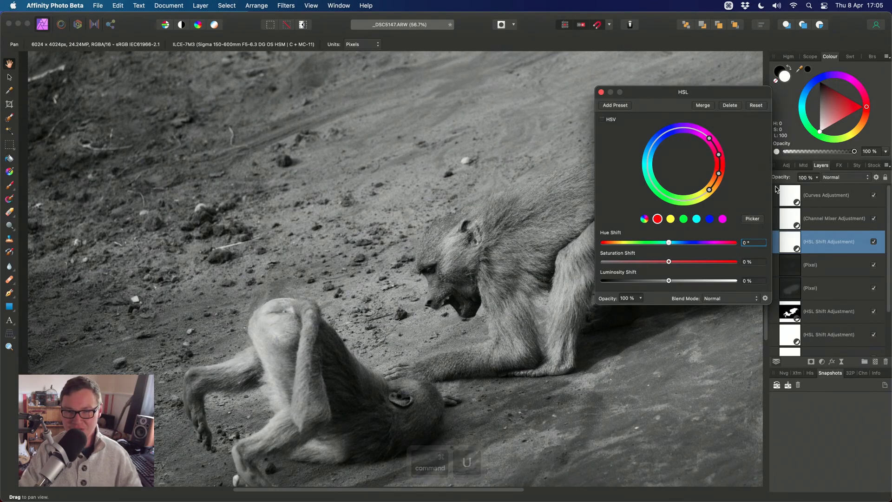
pyautogui.click(736, 105)
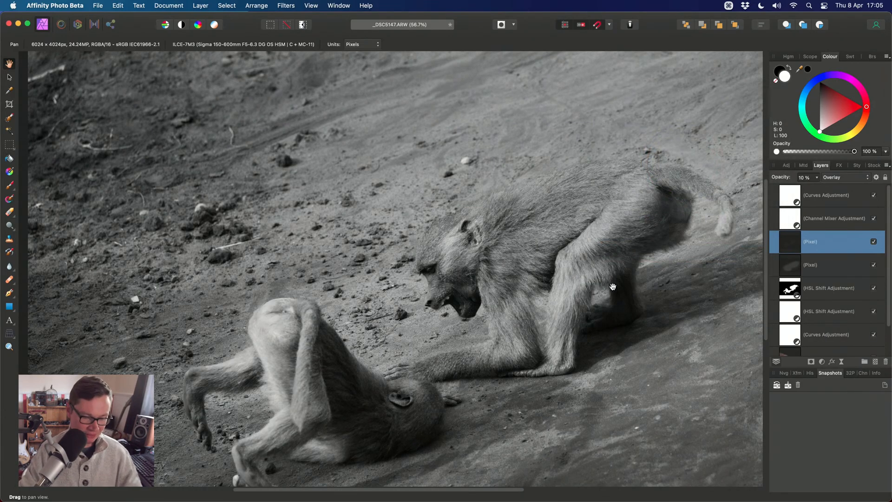
# - Add a Selective Colour adjustment directly below the Channel Mixer; for Reds, set yellow to -100%, shift magenta and raise cyan
pyautogui.hotkey('alt', 's')
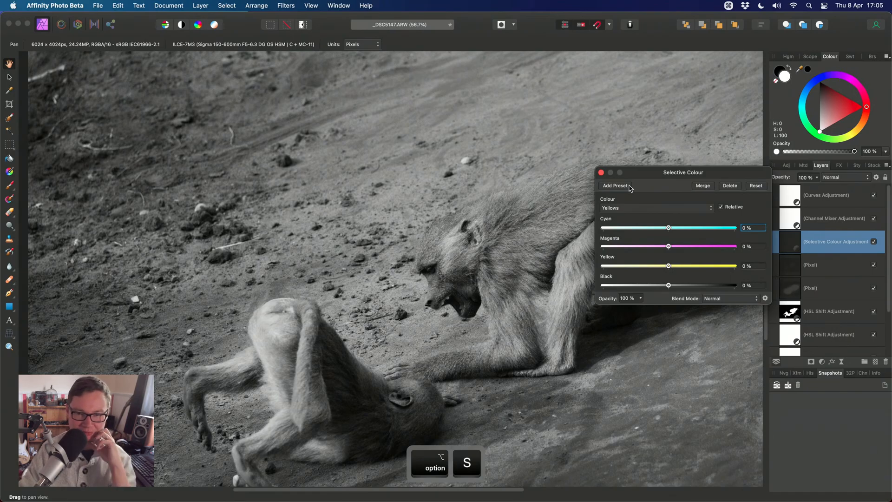
pyautogui.click(641, 208)
pyautogui.click(622, 200)
pyautogui.moveTo(671, 268); pyautogui.dragTo(588, 268)
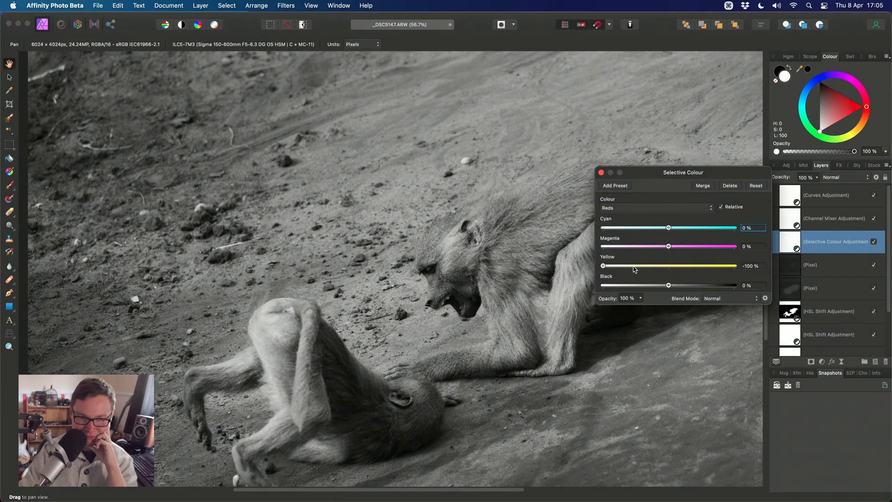
pyautogui.moveTo(668, 247); pyautogui.dragTo(587, 251)
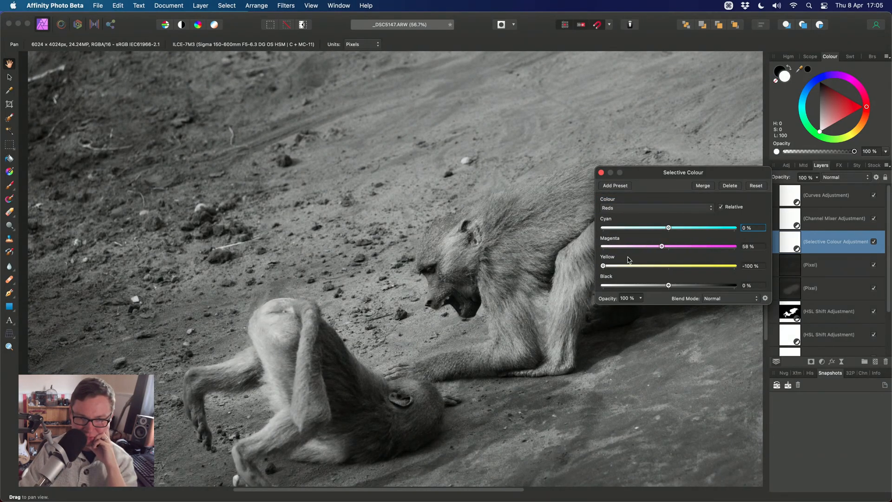
pyautogui.moveTo(668, 227); pyautogui.dragTo(769, 249)
# - For Yellows in the Selective Colour adjustment, set yellow to -64% and cyan to 34%
pyautogui.click(649, 209)
pyautogui.click(644, 217)
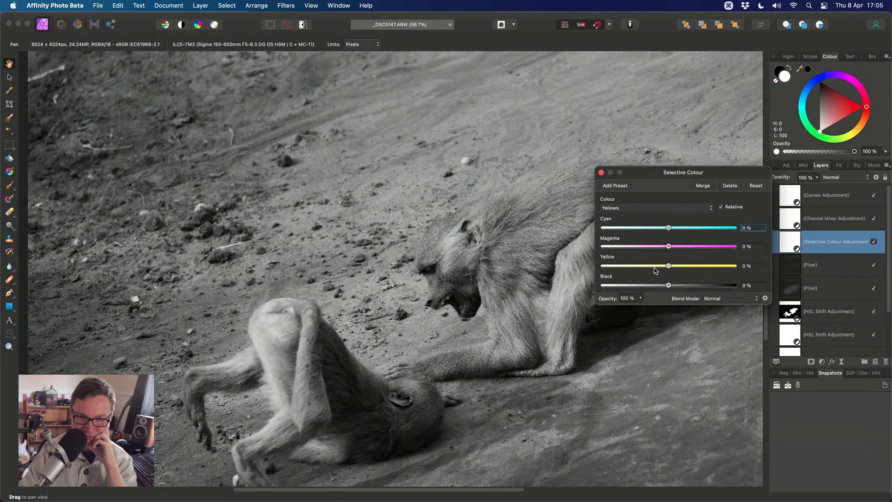
pyautogui.moveTo(654, 267); pyautogui.dragTo(626, 267)
pyautogui.moveTo(669, 247); pyautogui.dragTo(683, 235)
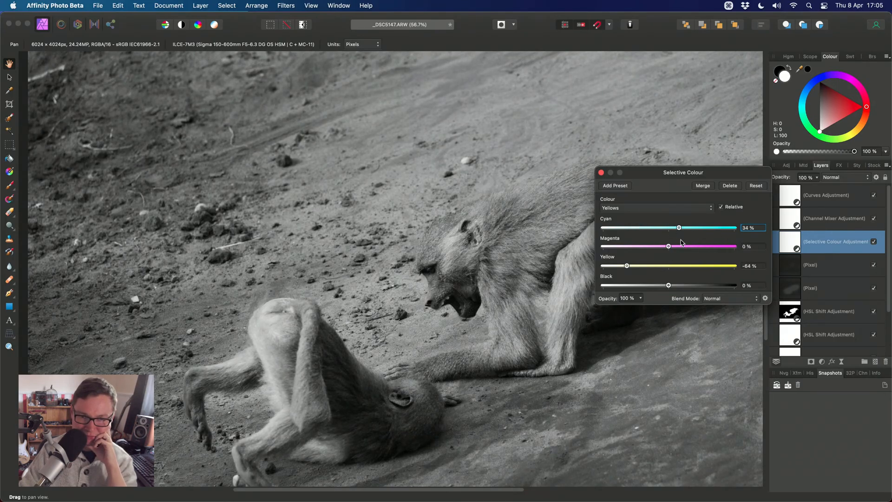
# - Show the Reds settings in the Selective Colour adjustment, close its dialog, and compare the image with that adjustment hidden and shown
pyautogui.scroll(2, 493, 256)
pyautogui.click(636, 208)
pyautogui.click(617, 200)
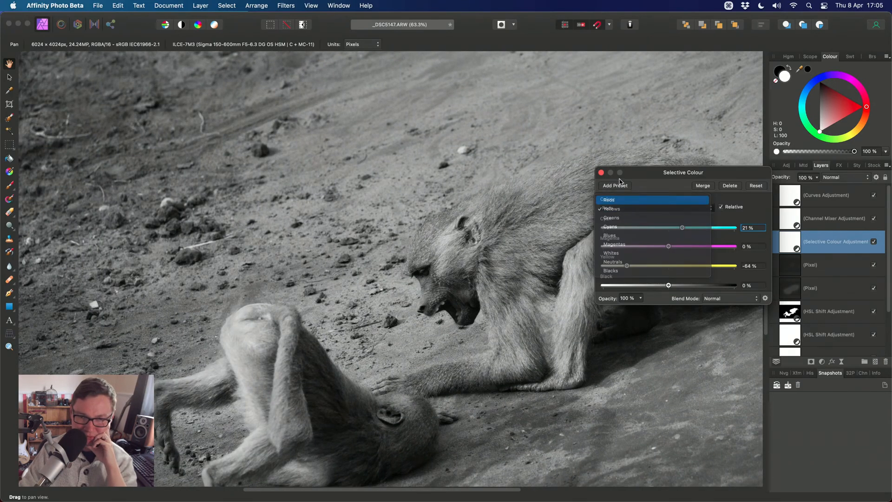
pyautogui.click(601, 172)
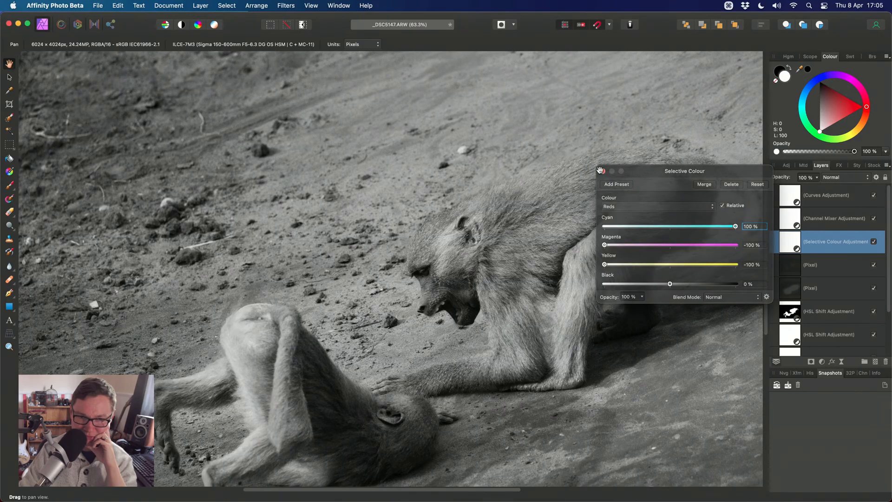
pyautogui.click(874, 242)
pyautogui.click(874, 242)
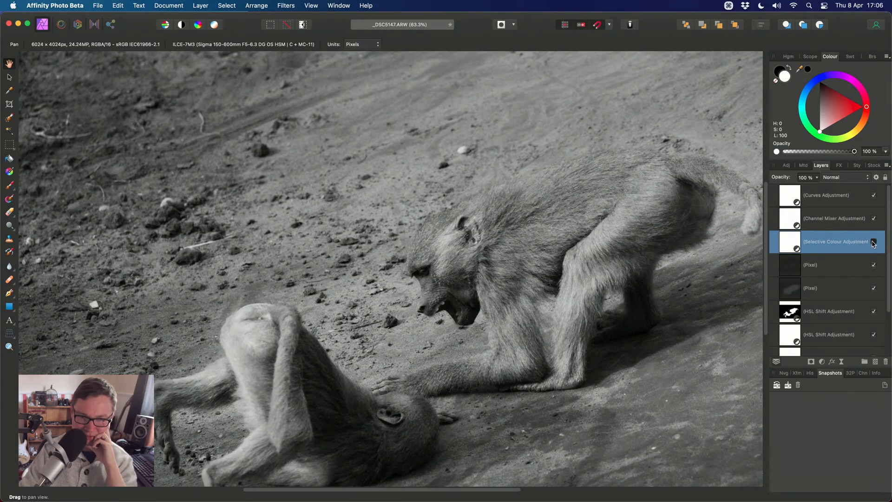
# - Compare the whole image with the Channel Mixer adjustment hidden and shown
pyautogui.click(844, 224)
pyautogui.click(873, 218)
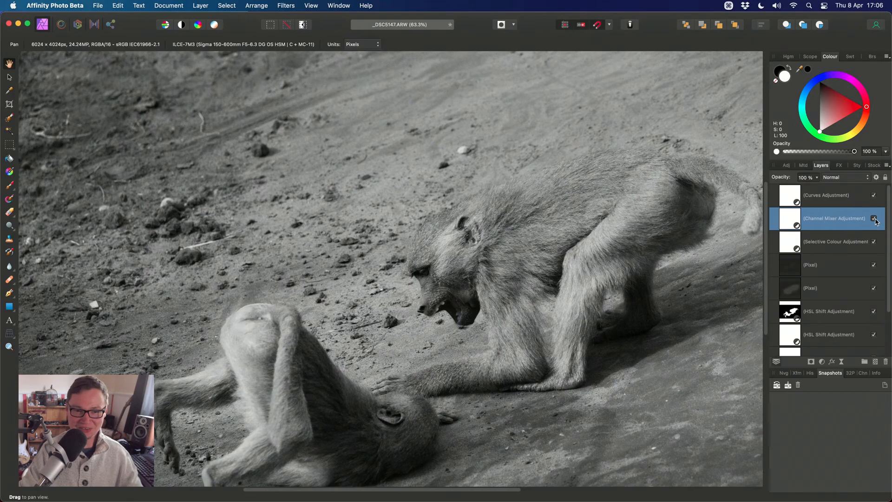
pyautogui.scroll(-3, 522, 257)
pyautogui.scroll(-2, 522, 257)
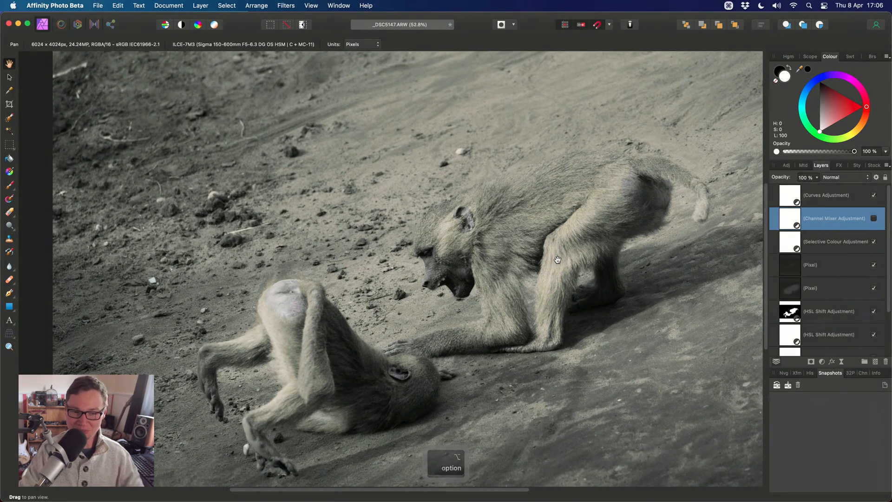
pyautogui.click(874, 218)
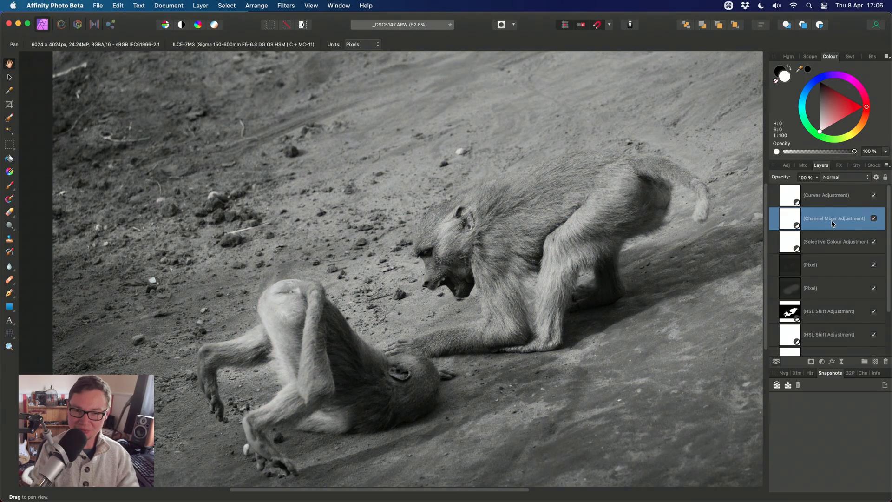
# - Crop the image tighter around the two baboons, to about 4608 x 3049 px
pyautogui.press('super+0')
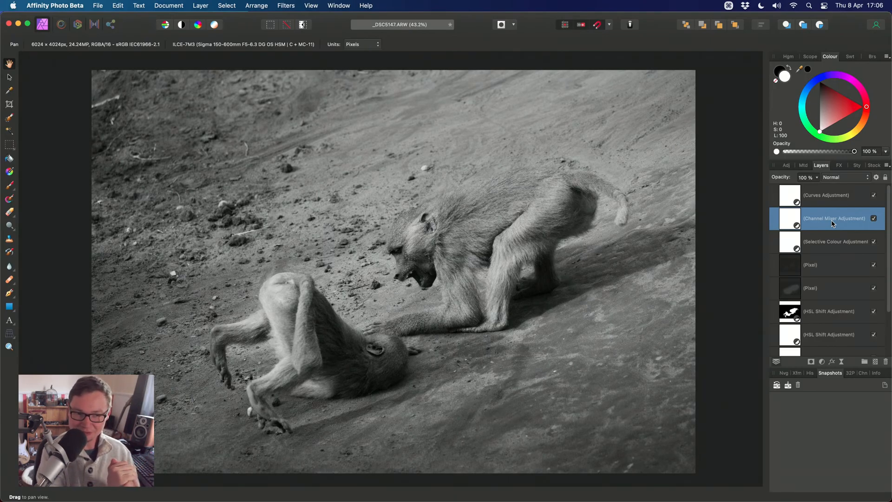
pyautogui.press('c')
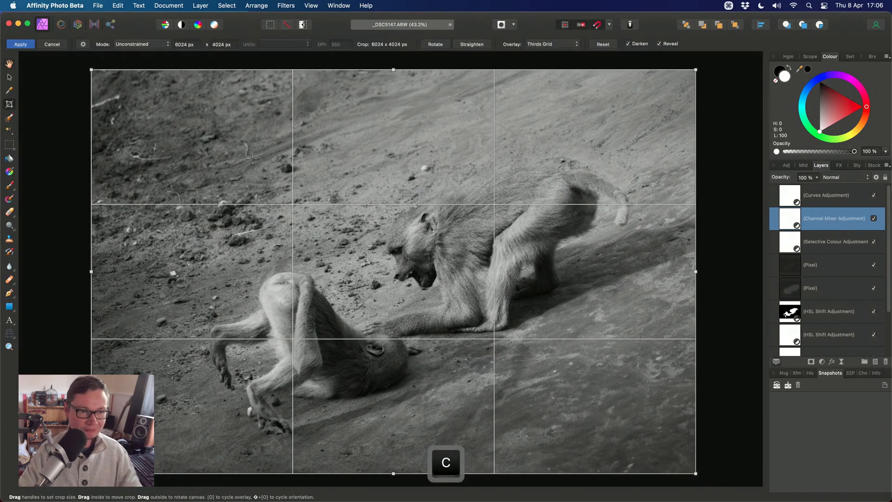
pyautogui.moveTo(92, 70); pyautogui.dragTo(205, 149)
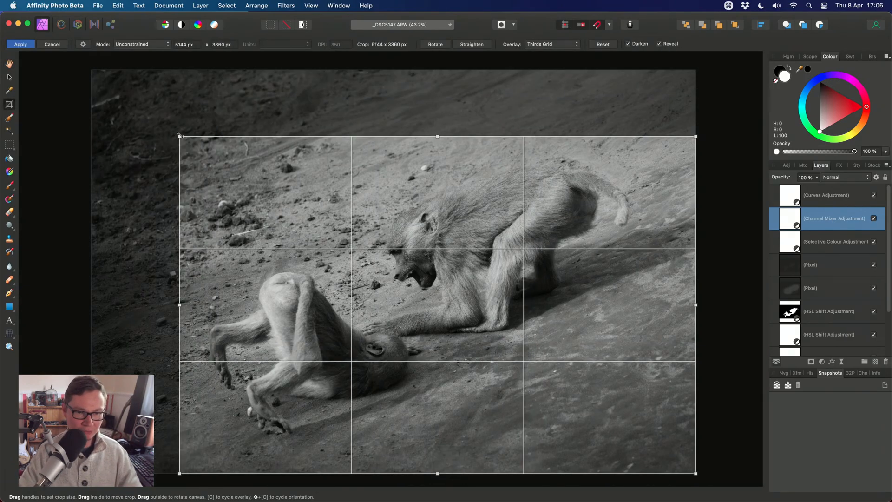
pyautogui.moveTo(695, 473); pyautogui.dragTo(641, 441)
pyautogui.press('Return')
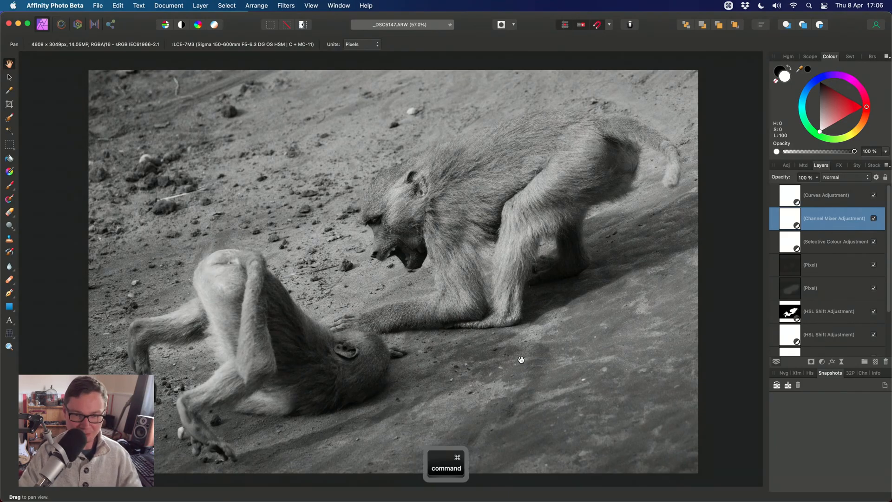
# - Save the document as _DSC5147.afphoto in the Edited folder and close it
pyautogui.press('super+s')
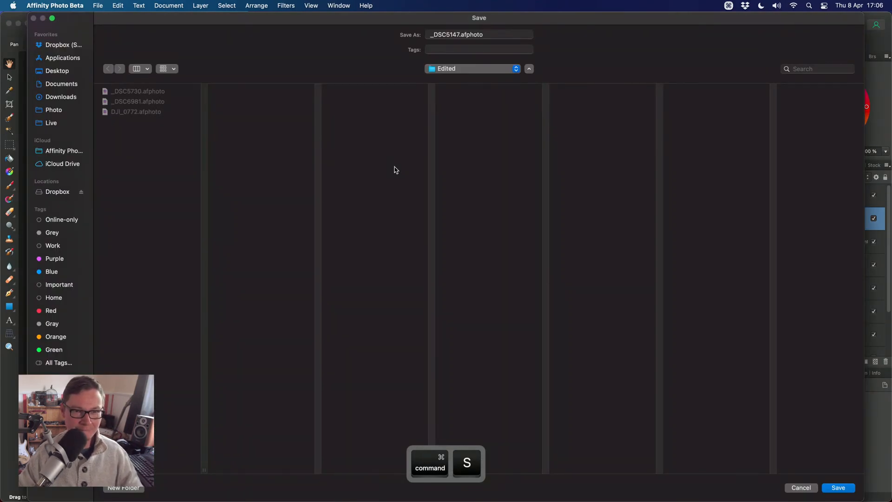
pyautogui.press('Return')
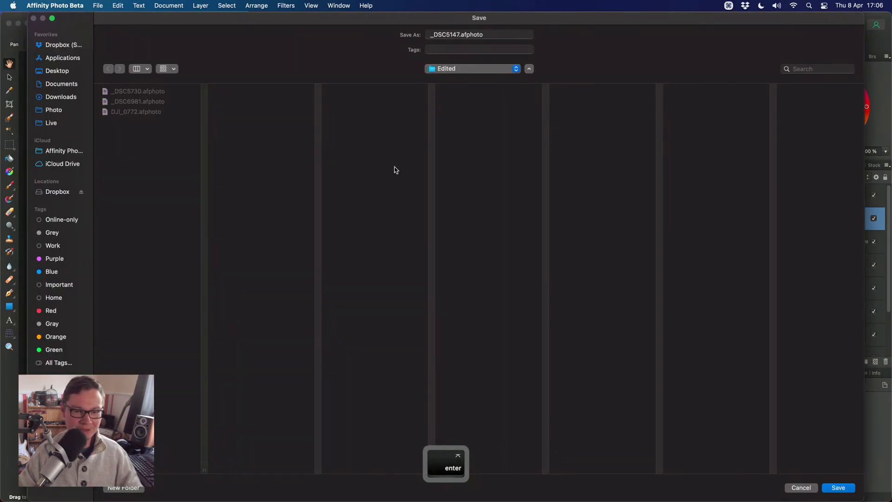
pyautogui.click(838, 487)
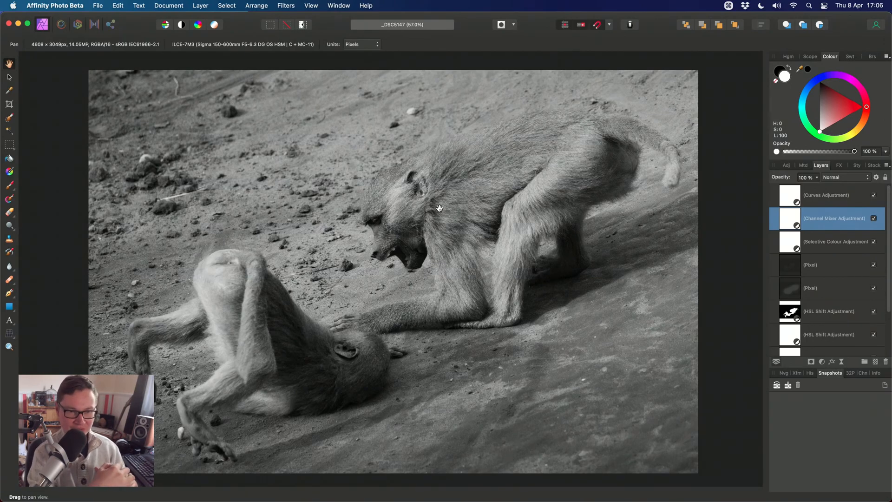
pyautogui.press('super')
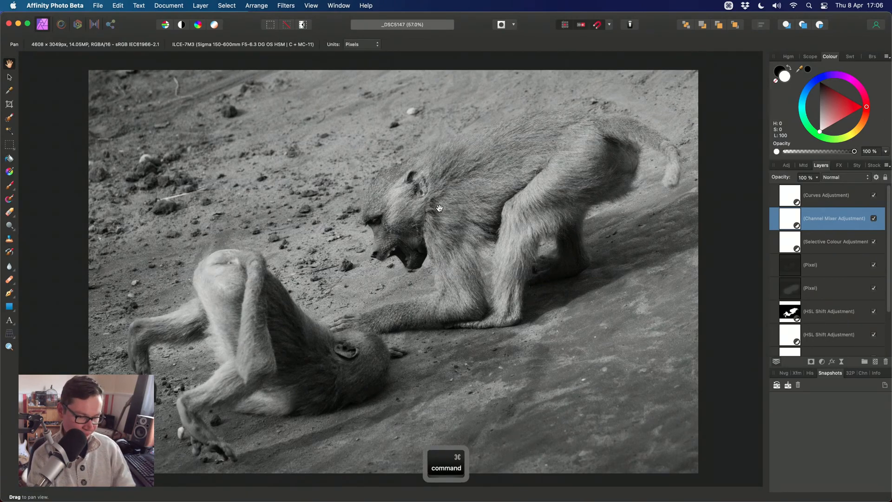
pyautogui.press('super+w')
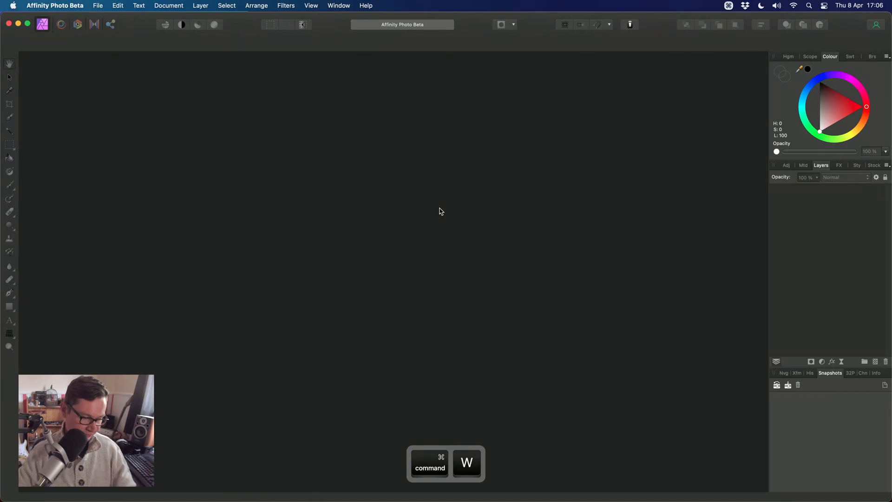
# - Switch to Finder, open the Photo Panel folder inside Live, and show its contents in columns
pyautogui.press('super+Tab')
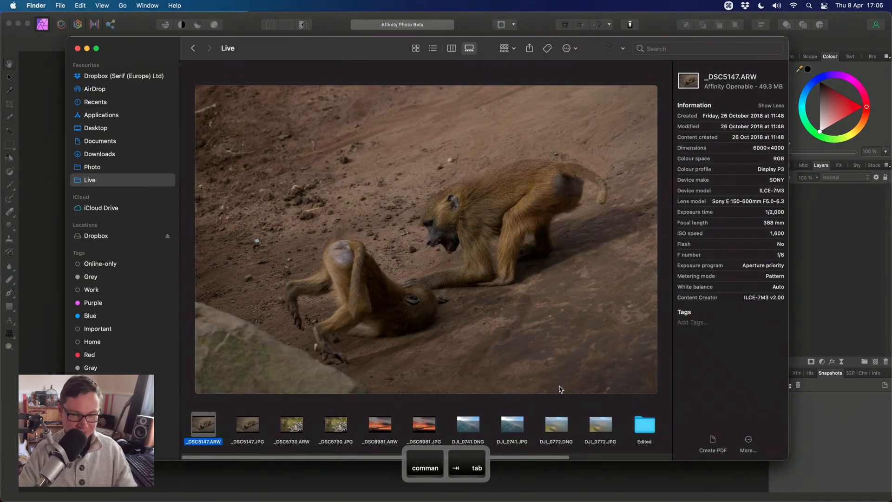
pyautogui.hscroll(5, 566, 488)
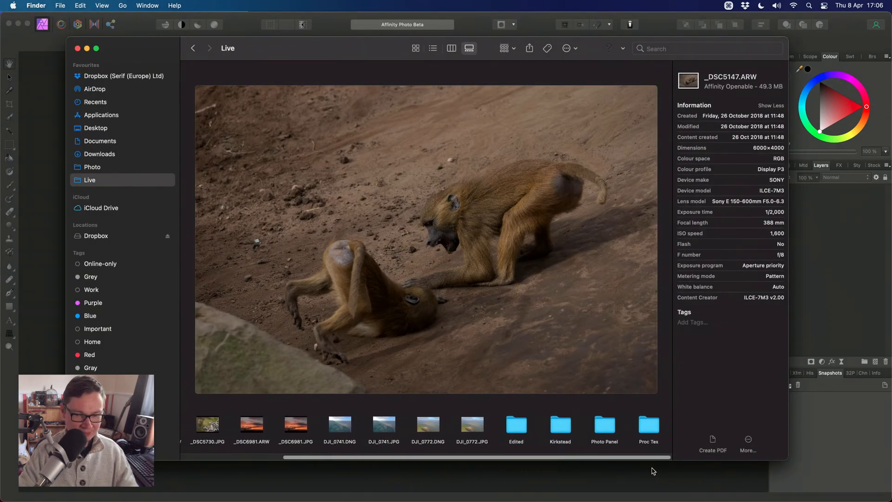
pyautogui.moveTo(788, 460); pyautogui.dragTo(820, 469)
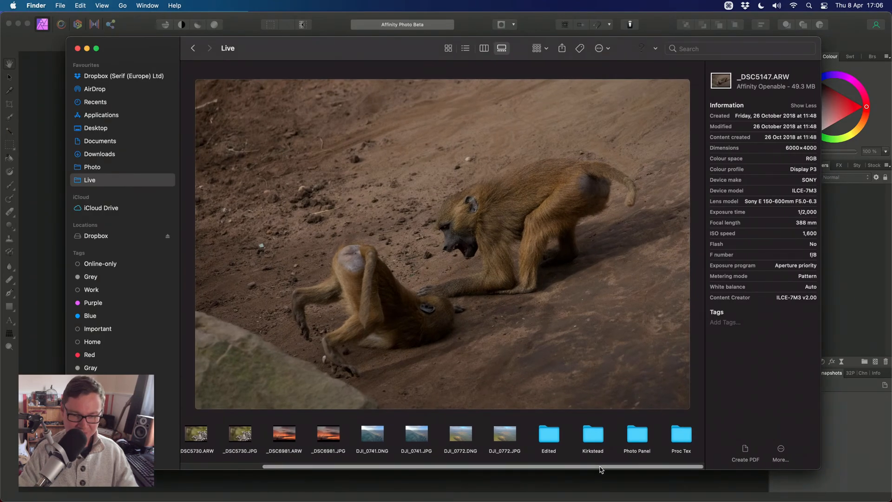
pyautogui.doubleClick(625, 452)
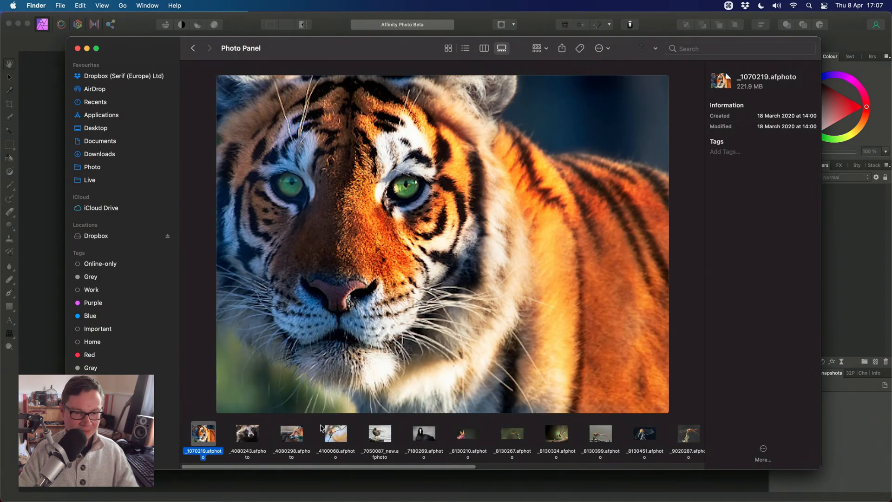
pyautogui.moveTo(394, 46); pyautogui.dragTo(357, 41)
pyautogui.click(462, 41)
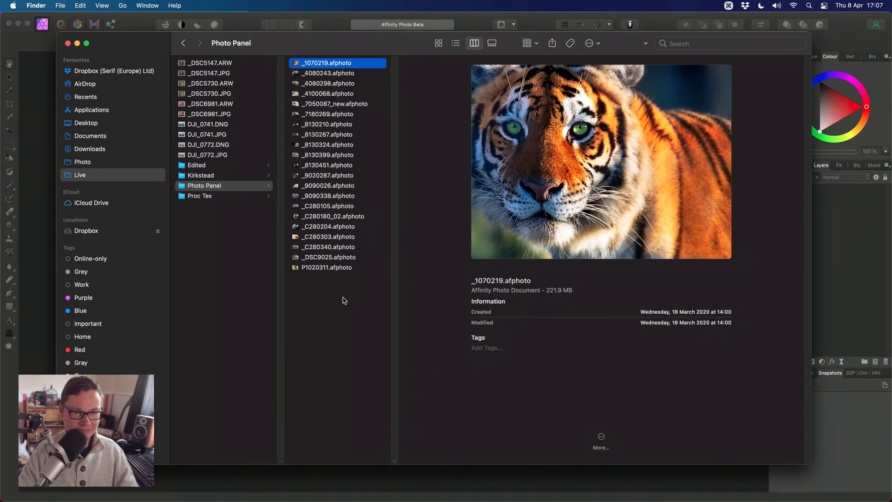
# - Preview the first documents in the Photo Panel folder, ending on _4080298.afphoto
pyautogui.click(345, 301)
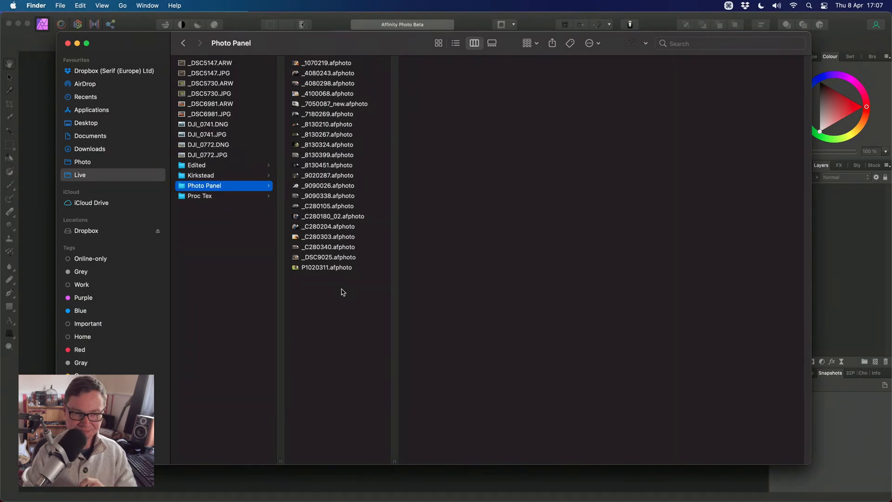
pyautogui.press('Down')
pyautogui.press('Down')
pyautogui.press('Down')
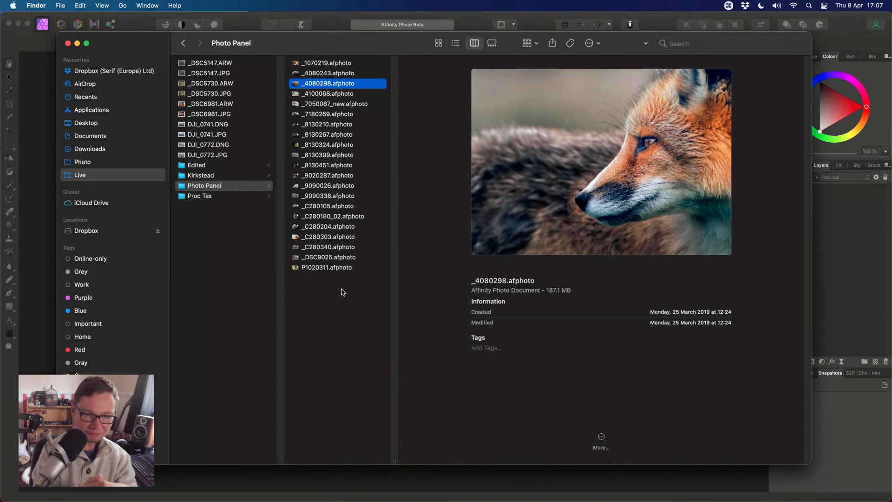
# - Return to Affinity Photo and create a new document from the QFHD web preset, 3840 x 2160 px
pyautogui.click(836, 239)
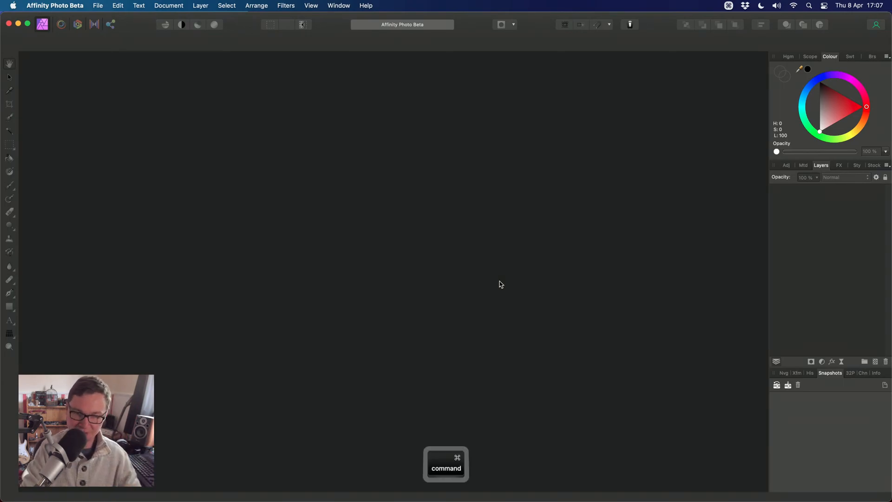
pyautogui.press('super+n')
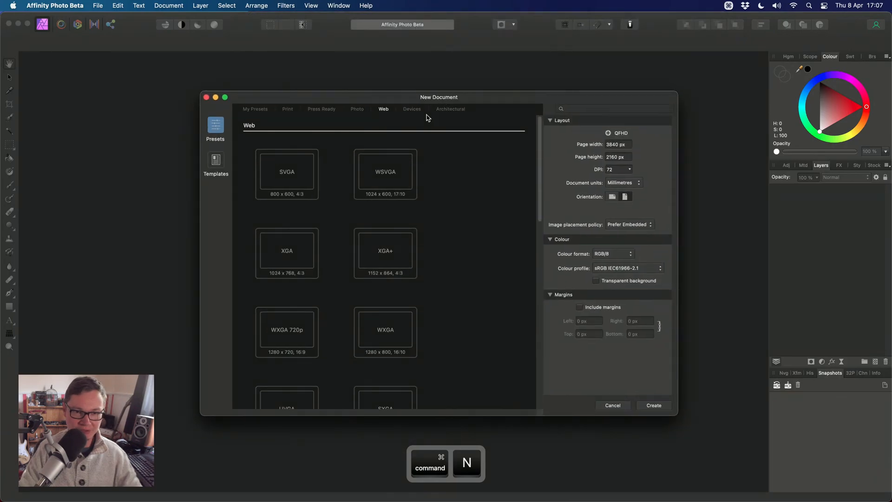
pyautogui.moveTo(539, 179); pyautogui.dragTo(533, 388)
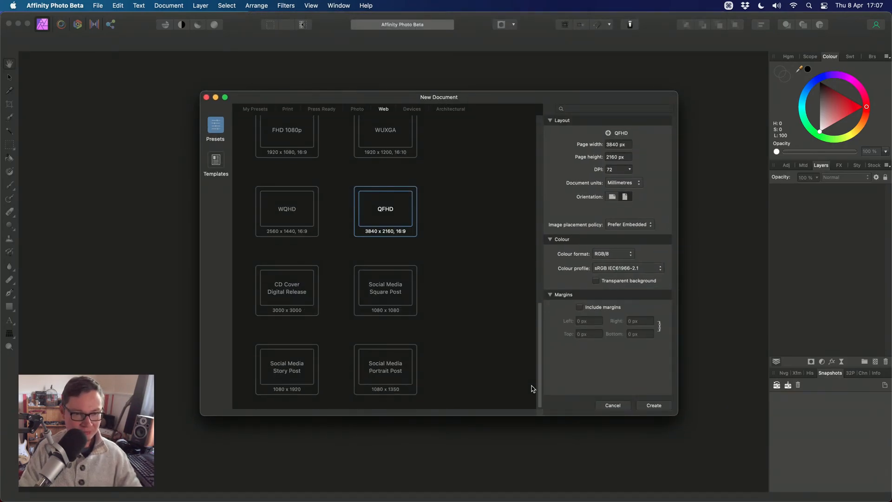
pyautogui.click(392, 211)
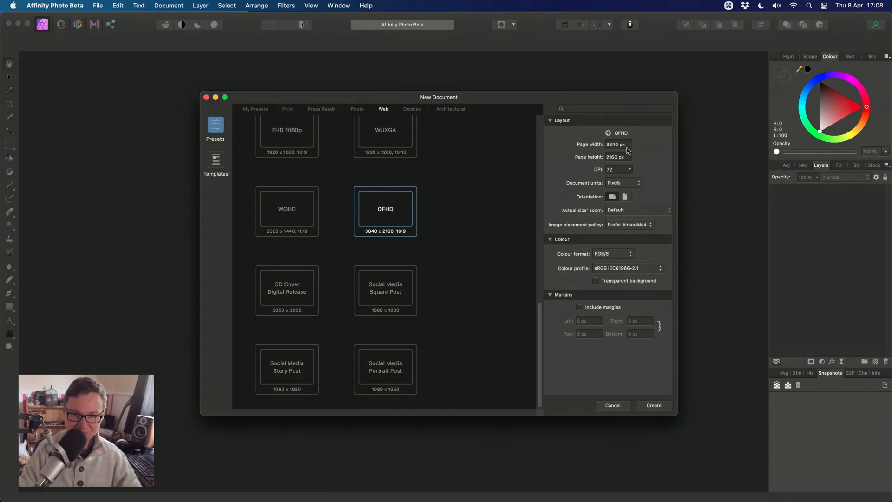
pyautogui.click(655, 406)
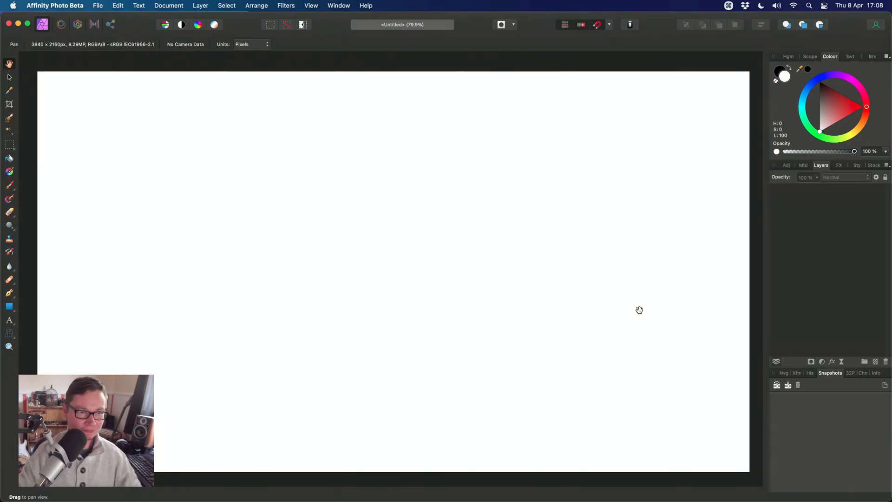
# - Draw a square with the Rectangle Tool in the upper-left part of the page
pyautogui.keyDown('alt'); pyautogui.scroll(-2, 390, 280); pyautogui.keyUp('alt')
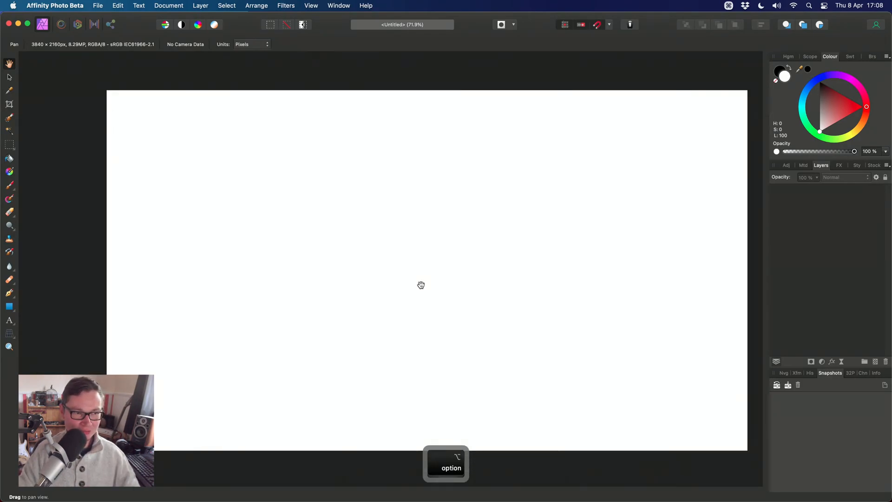
pyautogui.click(9, 307)
pyautogui.click(51, 269)
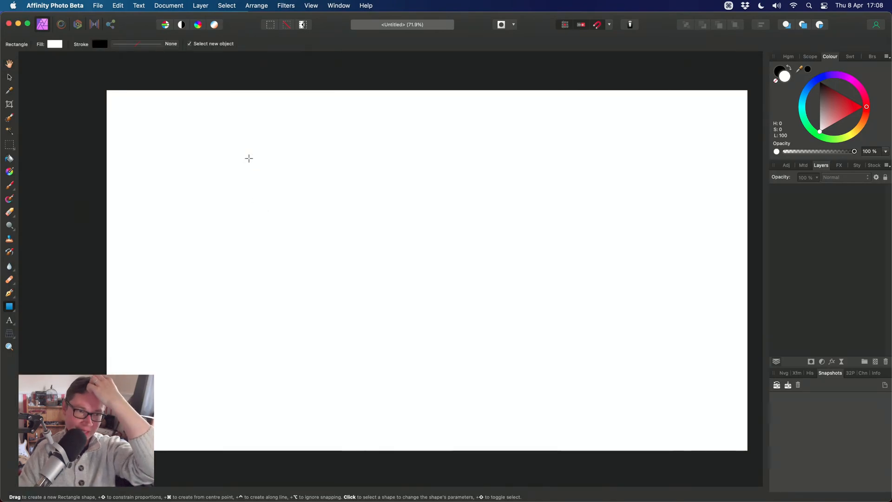
pyautogui.click(9, 306)
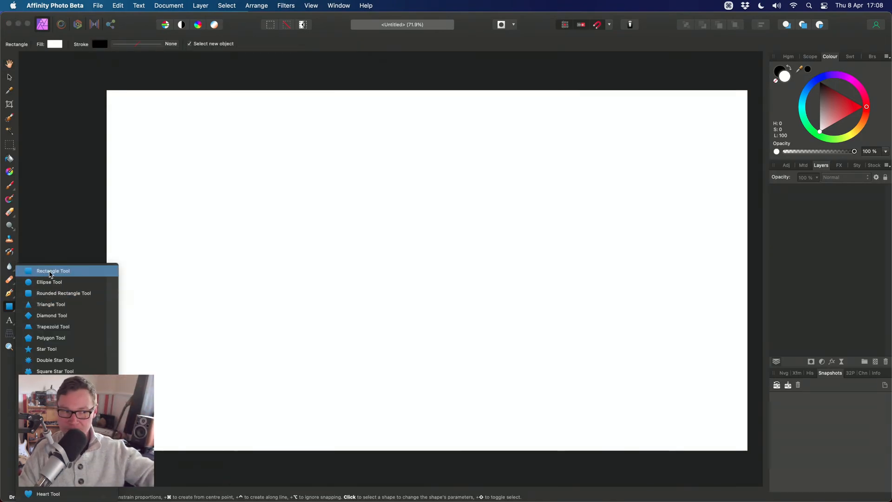
pyautogui.click(50, 270)
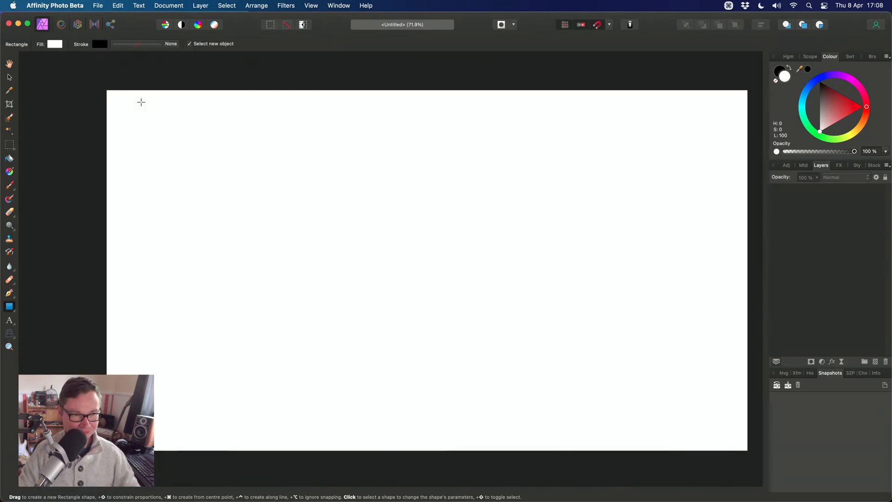
pyautogui.moveTo(141, 102); pyautogui.dragTo(310, 277)
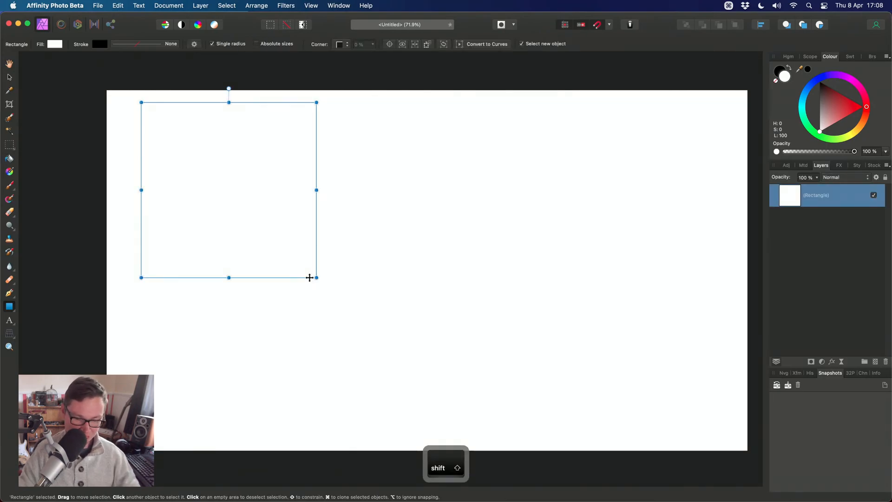
# - Move the square slightly closer to the page's upper-left corner
pyautogui.press('v')
pyautogui.moveTo(280, 219); pyautogui.dragTo(257, 216)
pyautogui.scroll(5, 313, 243)
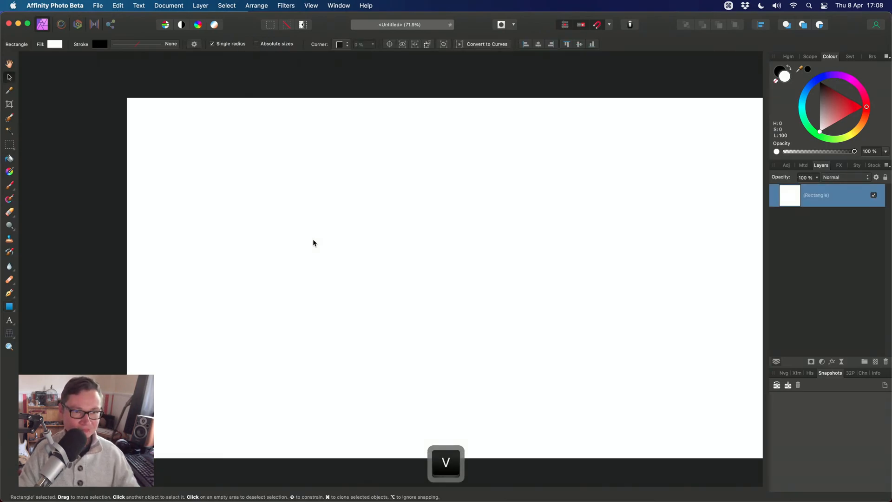
pyautogui.scroll(-2, 346, 282)
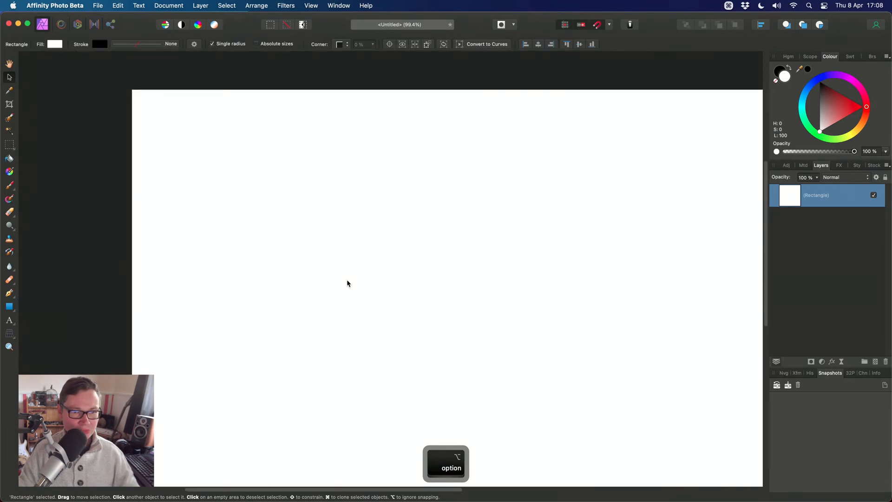
# - Fill the square with a neutral mid grey at about 58 lightness
pyautogui.click(55, 44)
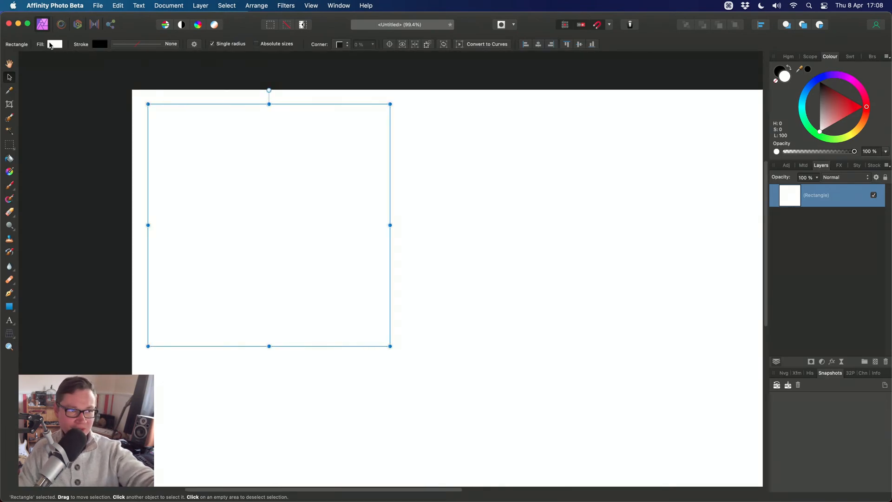
pyautogui.click(89, 115)
pyautogui.moveTo(89, 115); pyautogui.dragTo(89, 122)
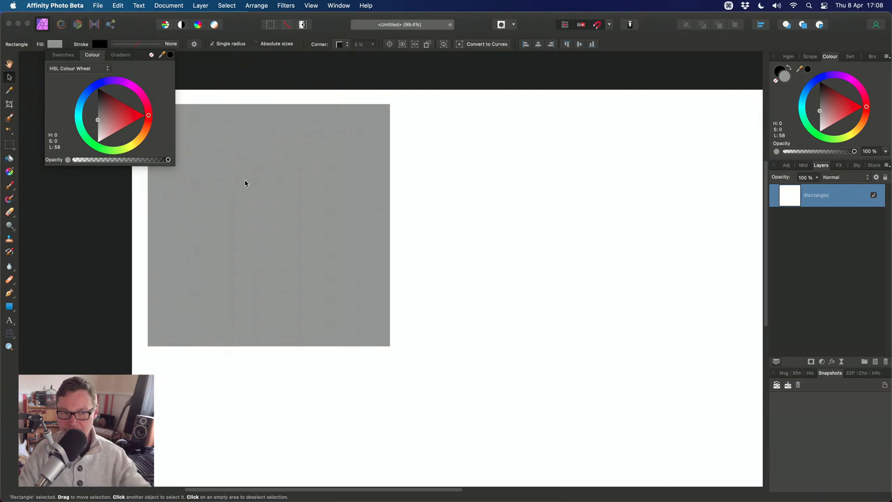
# - Give the grey square a 6 pt black stroke
pyautogui.scroll(-2, 495, 282)
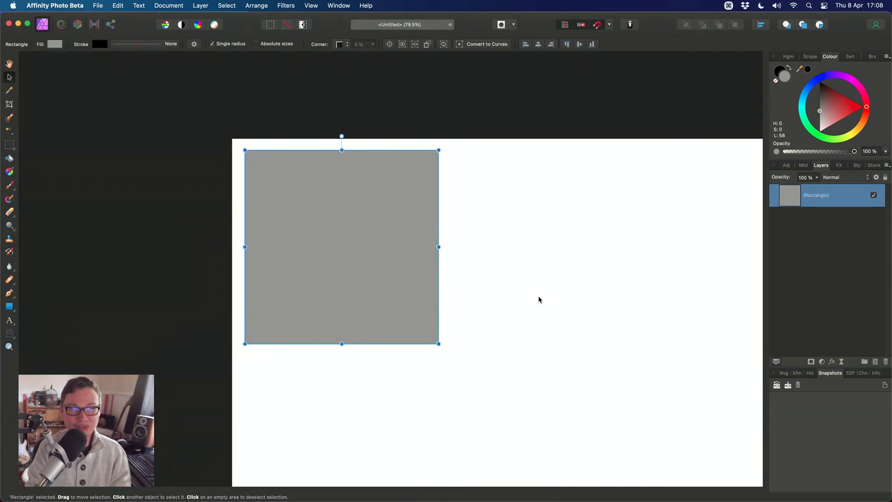
pyautogui.press('space')
pyautogui.scroll(-3, 538, 298)
pyautogui.moveTo(536, 299); pyautogui.dragTo(461, 286)
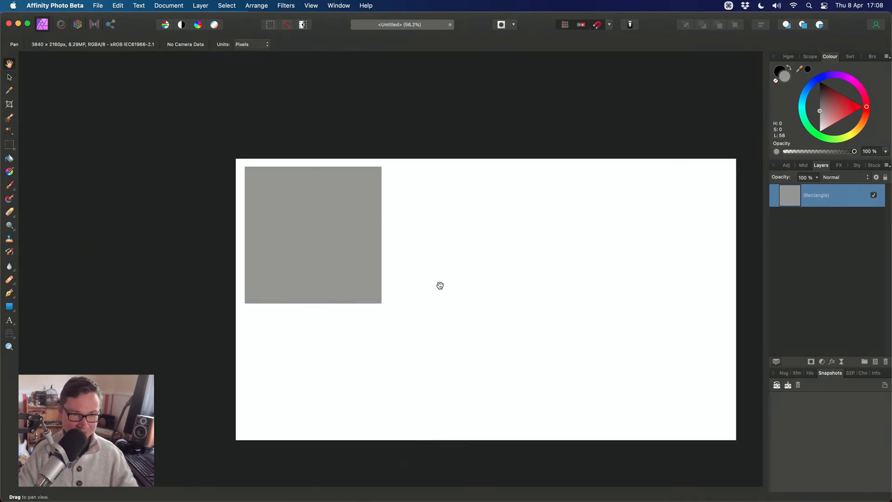
pyautogui.press('v')
pyautogui.keyDown('alt'); pyautogui.scroll(4, 297, 245); pyautogui.keyUp('alt')
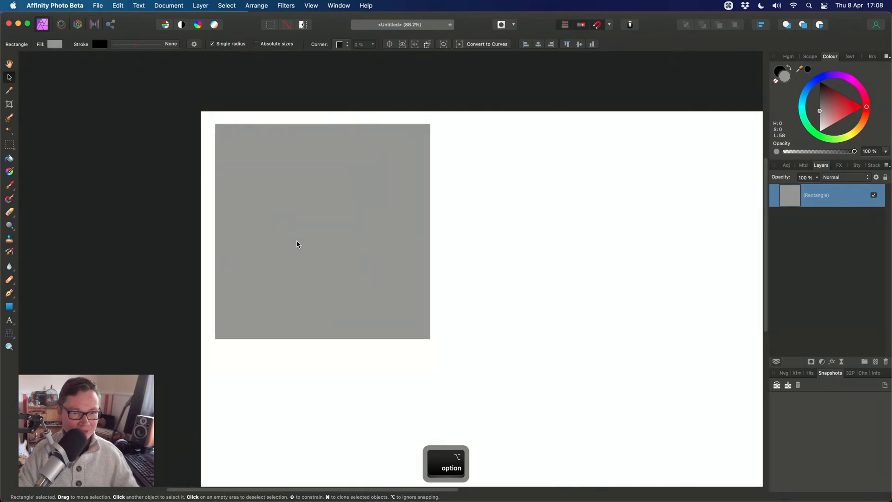
pyautogui.click(153, 46)
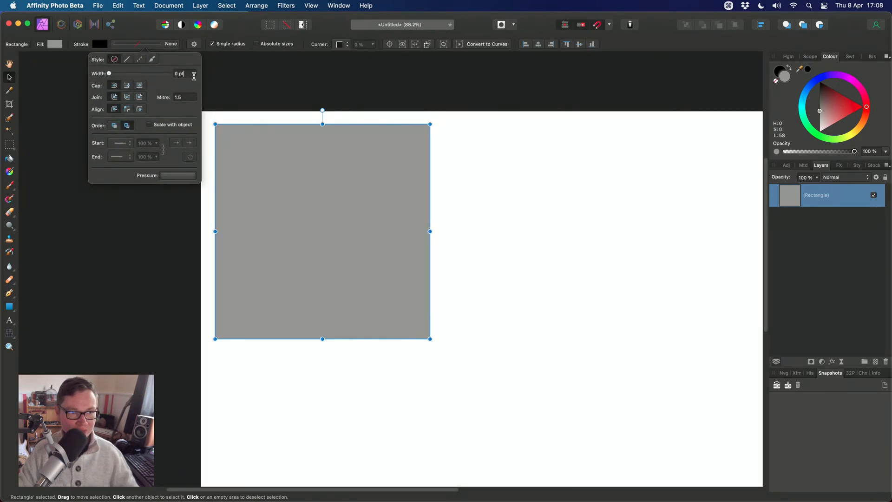
pyautogui.write('6')
pyautogui.press('Return')
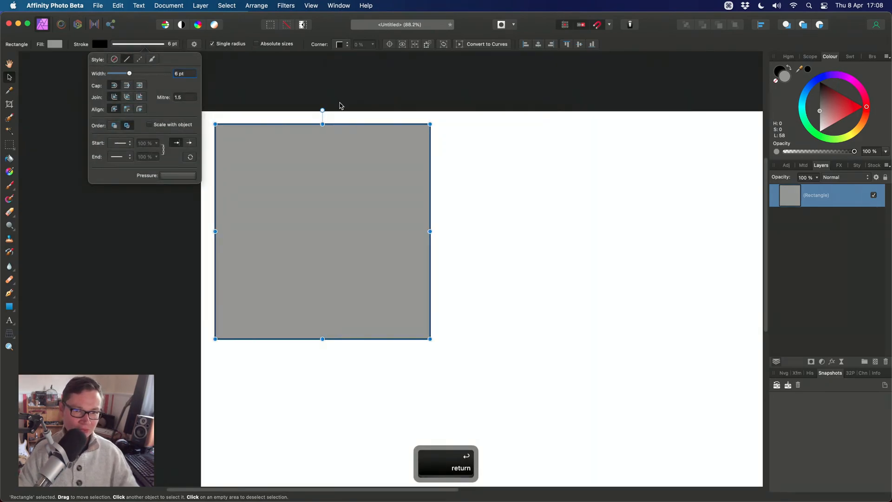
# - Examine the square's new outline up close along its edges and corners
pyautogui.keyDown('alt'); pyautogui.scroll(6, 413, 179); pyautogui.keyUp('alt')
pyautogui.press('h')
pyautogui.scroll(4, 489, 407)
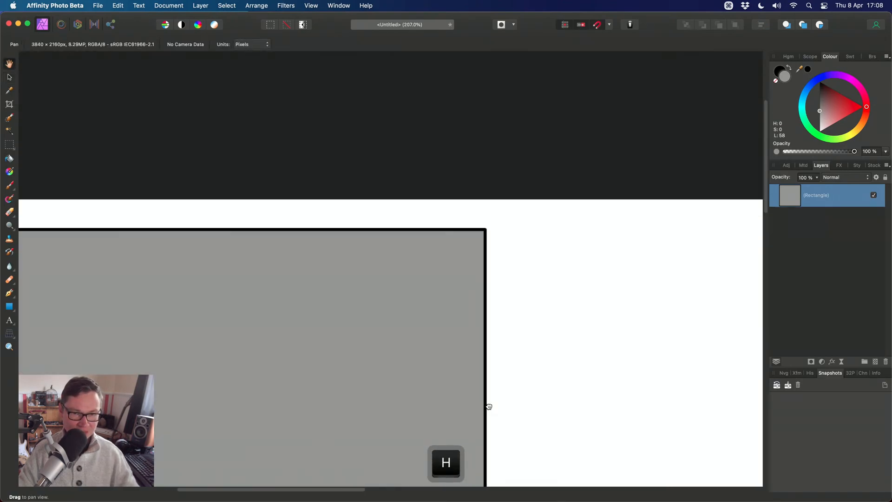
pyautogui.scroll(2, 376, 283)
pyautogui.keyDown('alt'); pyautogui.scroll(-4, 510, 251); pyautogui.keyUp('alt')
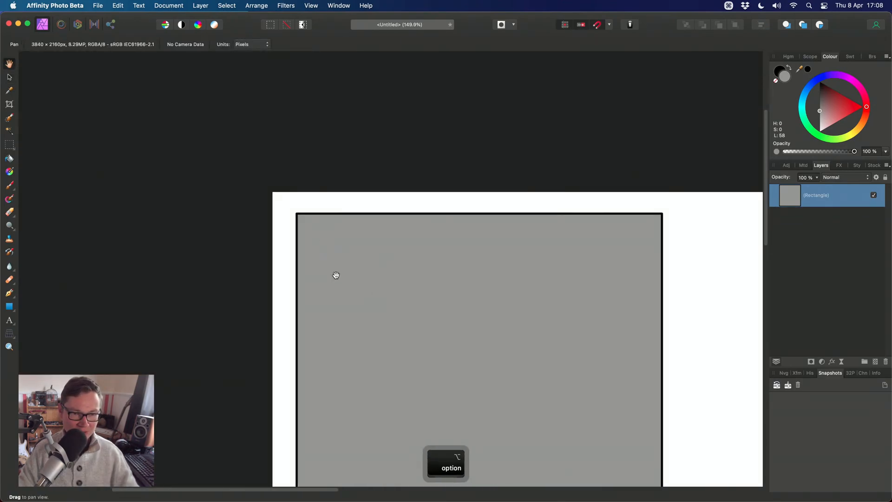
pyautogui.moveTo(336, 275); pyautogui.dragTo(313, 174)
pyautogui.keyDown('alt'); pyautogui.scroll(-5, 564, 267); pyautogui.keyUp('alt')
pyautogui.moveTo(563, 276); pyautogui.dragTo(359, 252)
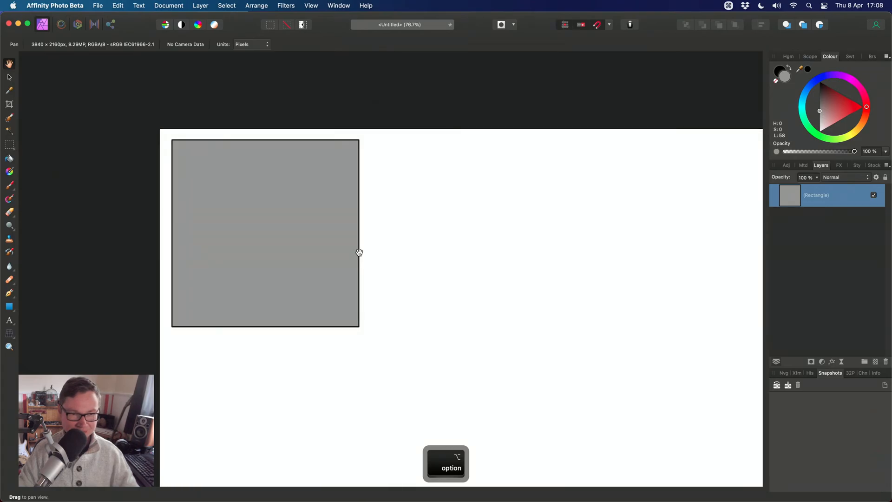
# - Switch to Finder, pick _4080298.afphoto in the Photo Panel folder and place it in the Affinity Photo document
pyautogui.press('super+Tab')
pyautogui.click(348, 74)
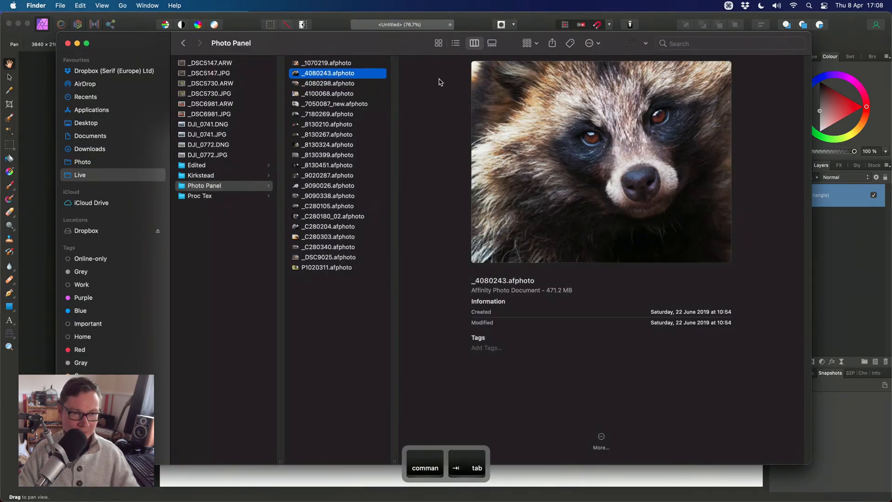
pyautogui.press('Down')
pyautogui.press('Up')
pyautogui.press('Up')
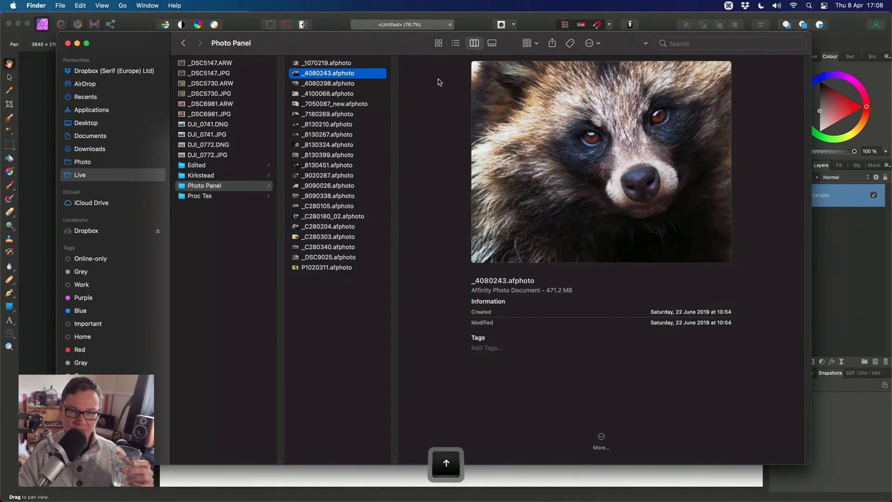
pyautogui.press('Down')
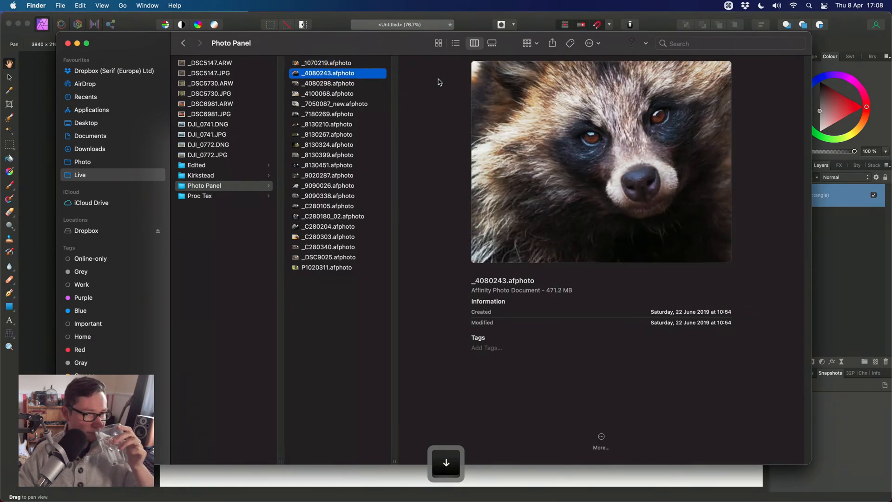
pyautogui.press('Down')
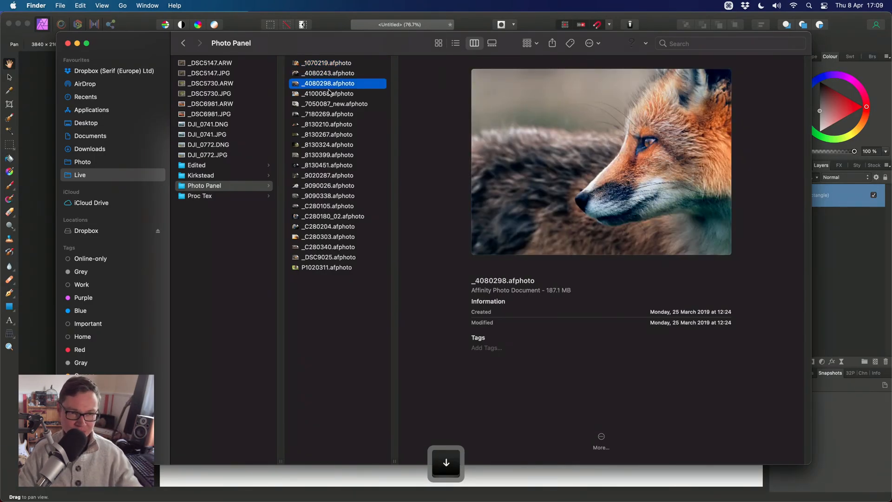
pyautogui.press('super+Tab')
pyautogui.moveTo(328, 85); pyautogui.dragTo(434, 289)
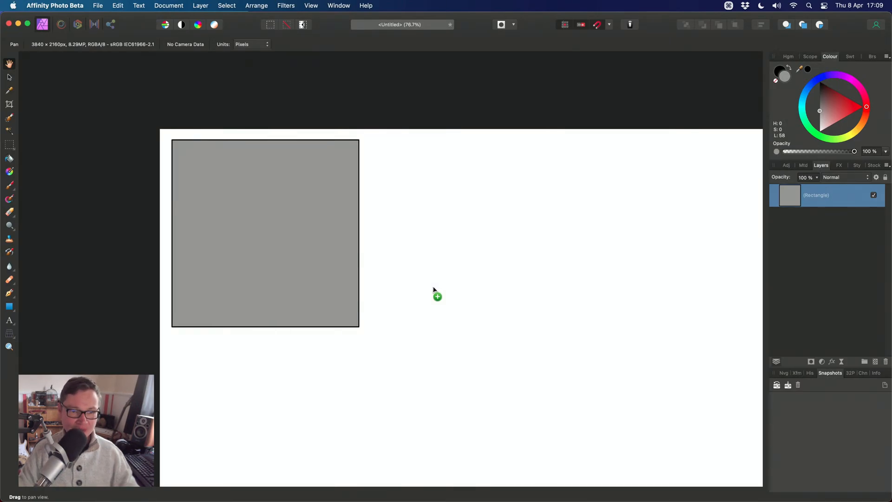
pyautogui.moveTo(526, 249); pyautogui.dragTo(526, 250)
pyautogui.press('alt')
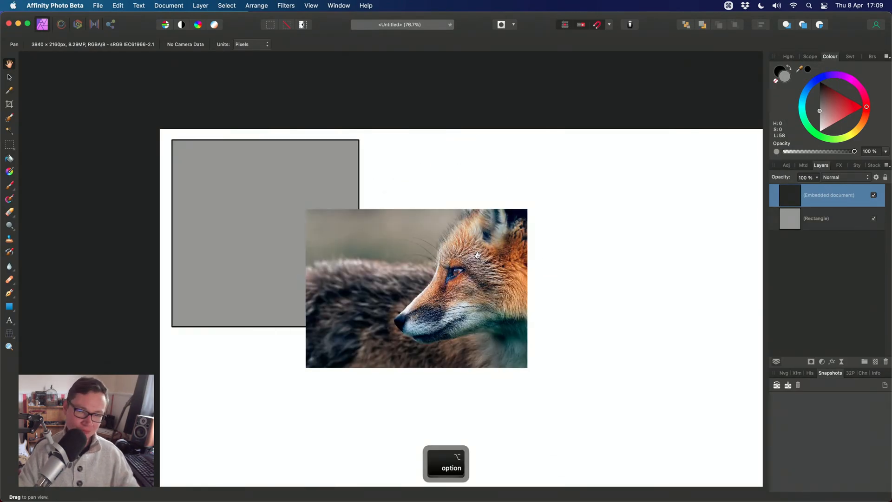
# - Move the placed fox picture up so that it overlaps the grey square
pyautogui.press('v')
pyautogui.moveTo(471, 308); pyautogui.dragTo(378, 252)
pyautogui.scroll(2, 378, 252)
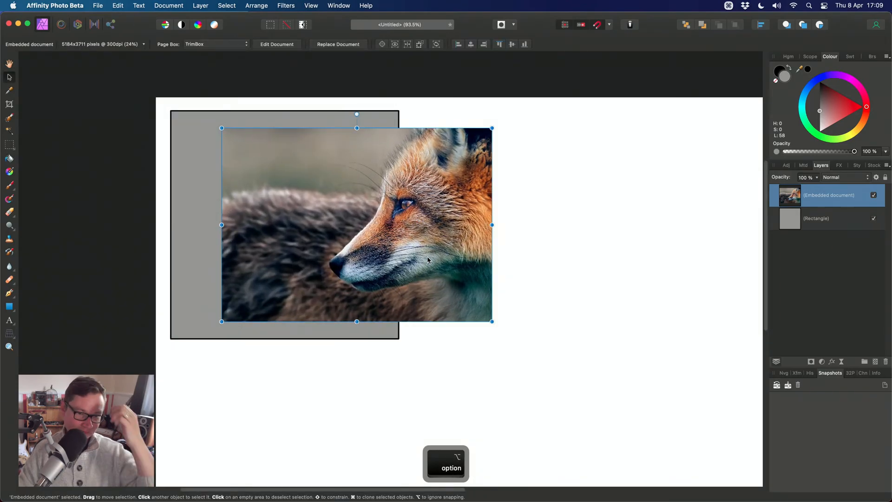
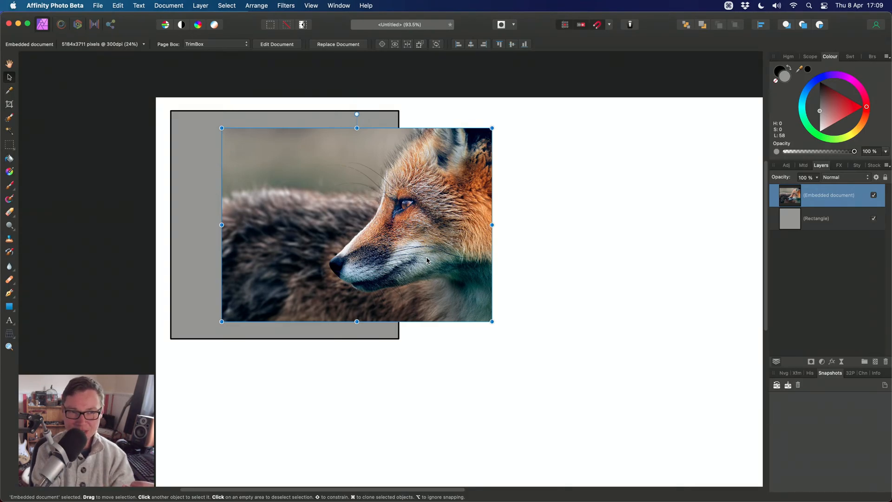
# - Switch to Finder, preview the Photo Panel documents down to _8130451.afphoto, and return to Affinity Photo
pyautogui.press('super+Tab')
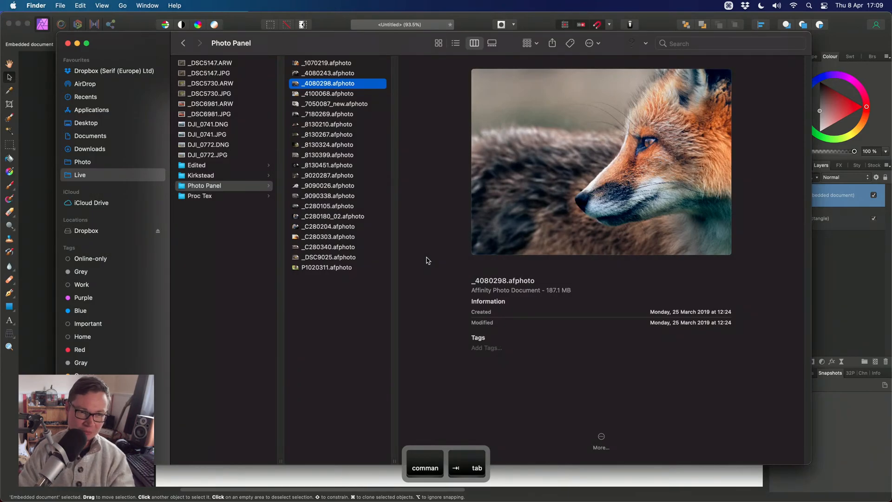
pyautogui.press('Down')
pyautogui.press('Down')
pyautogui.press('Down')
pyautogui.press('Down')
pyautogui.press('Down')
pyautogui.press('Down')
pyautogui.press('Down')
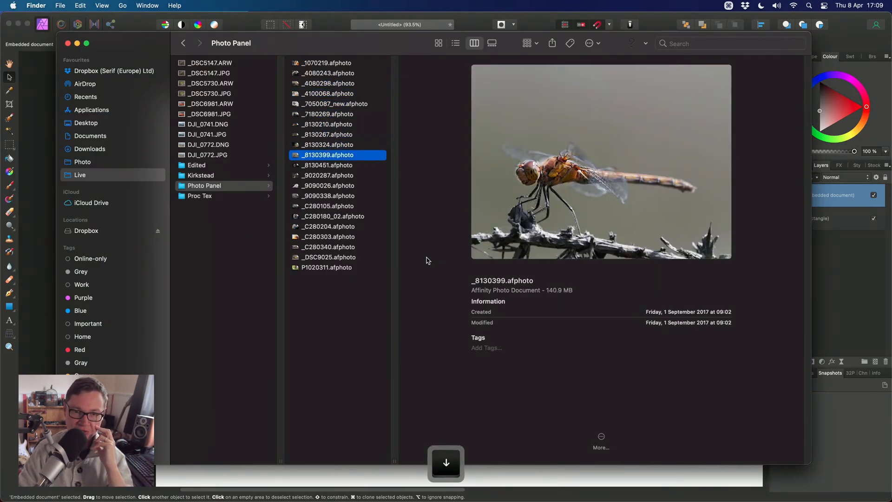
pyautogui.press('Down')
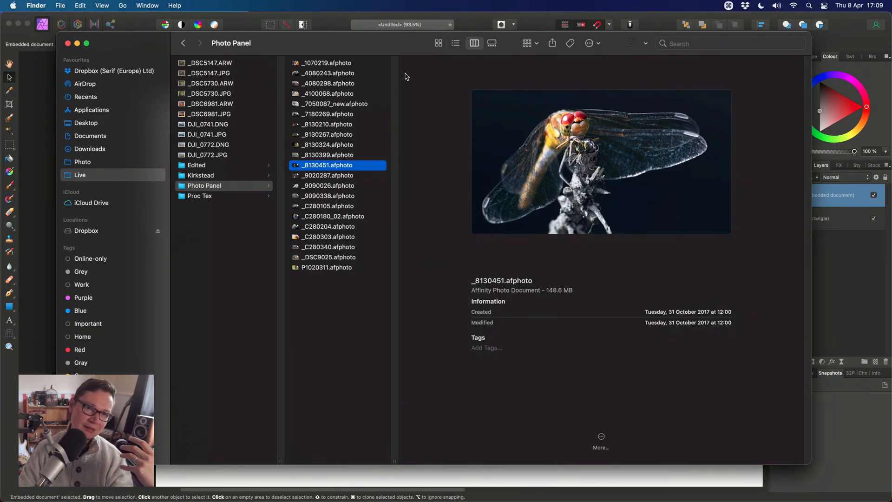
pyautogui.click(474, 23)
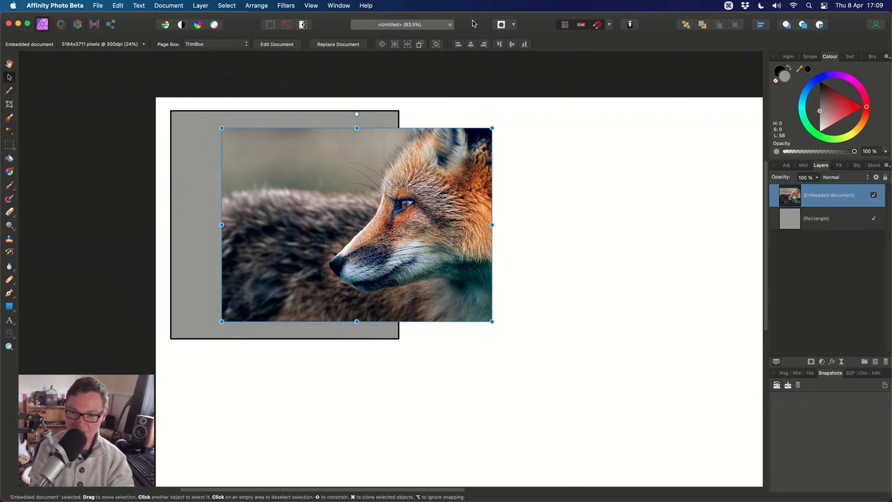
# - Clip the fox picture inside the rectangle layer and align its top-left corner with the square's
pyautogui.moveTo(353, 200); pyautogui.dragTo(296, 175)
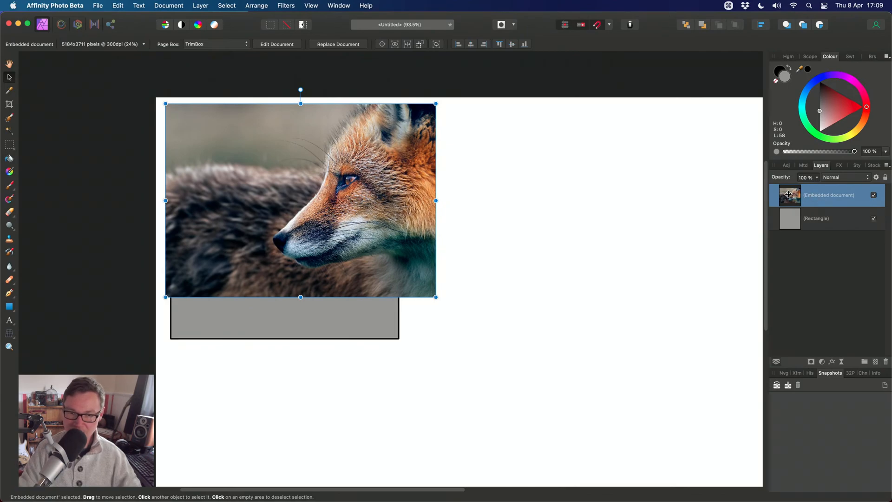
pyautogui.moveTo(787, 194); pyautogui.dragTo(840, 222)
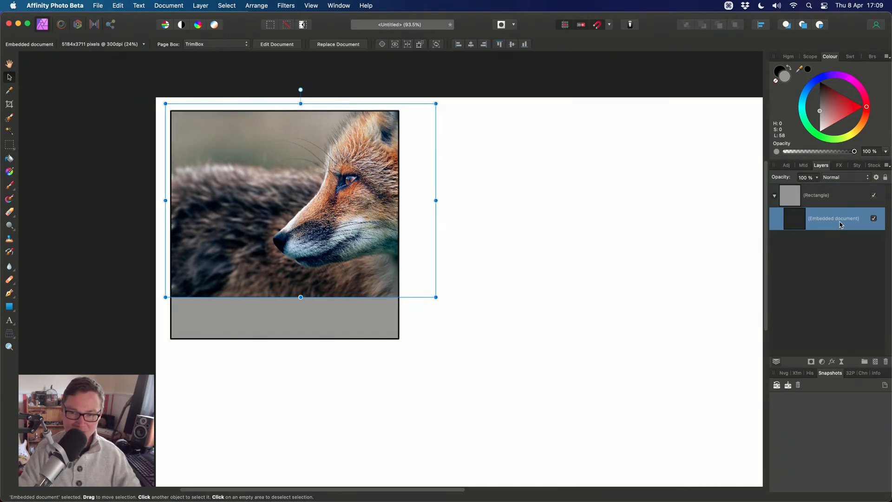
pyautogui.moveTo(290, 192); pyautogui.dragTo(296, 199)
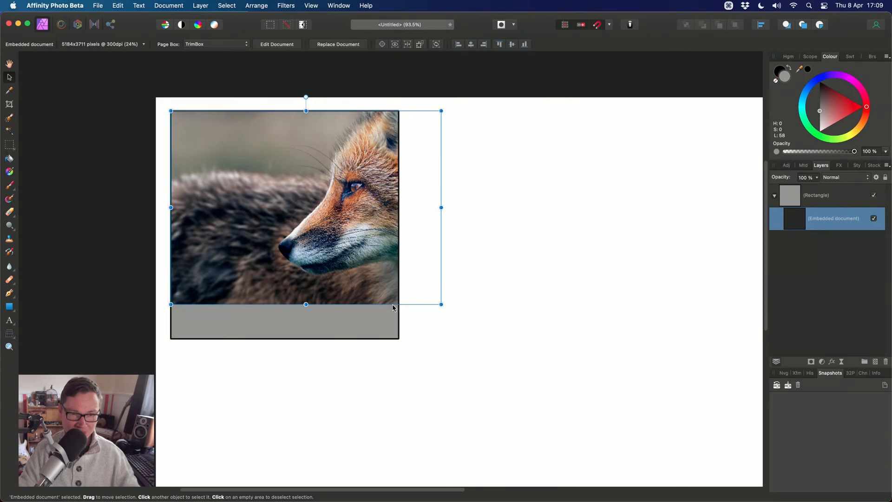
# - Scale the fox picture to about 28% to match the square's height and shift it left to frame the face
pyautogui.moveTo(441, 305); pyautogui.dragTo(480, 346)
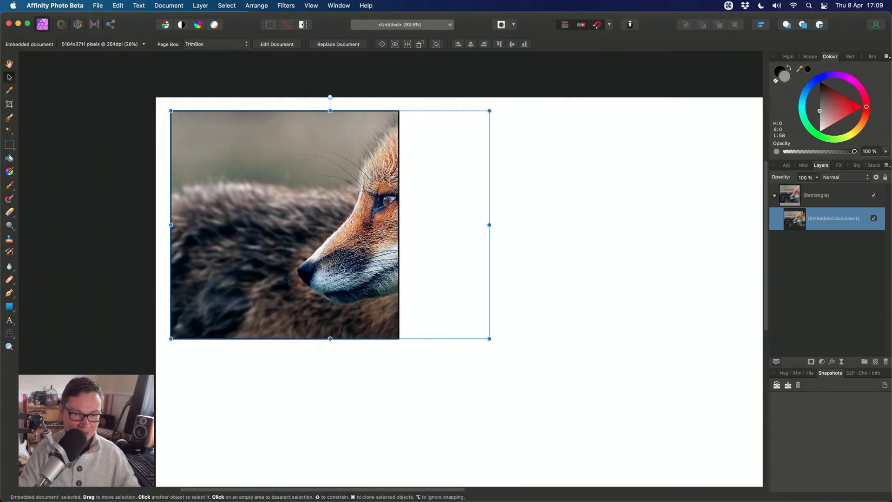
pyautogui.moveTo(344, 271); pyautogui.dragTo(370, 277)
pyautogui.press('h')
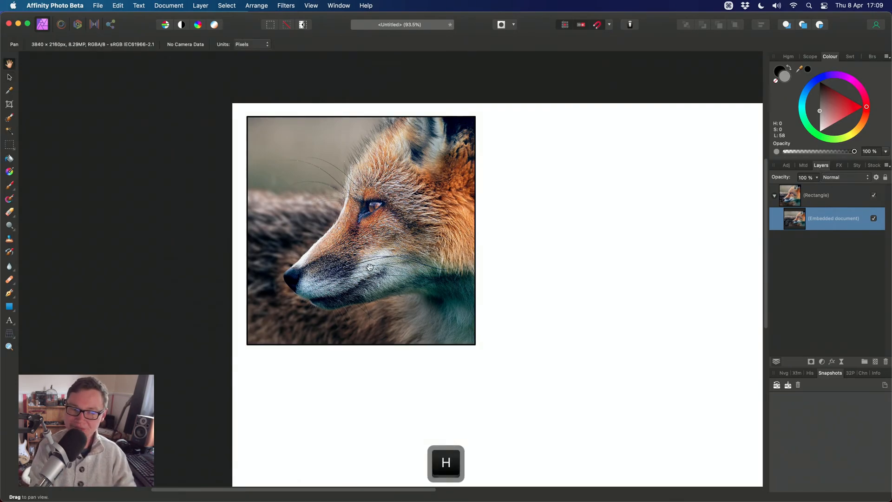
pyautogui.scroll(1, 373, 242)
pyautogui.moveTo(373, 242); pyautogui.dragTo(389, 235)
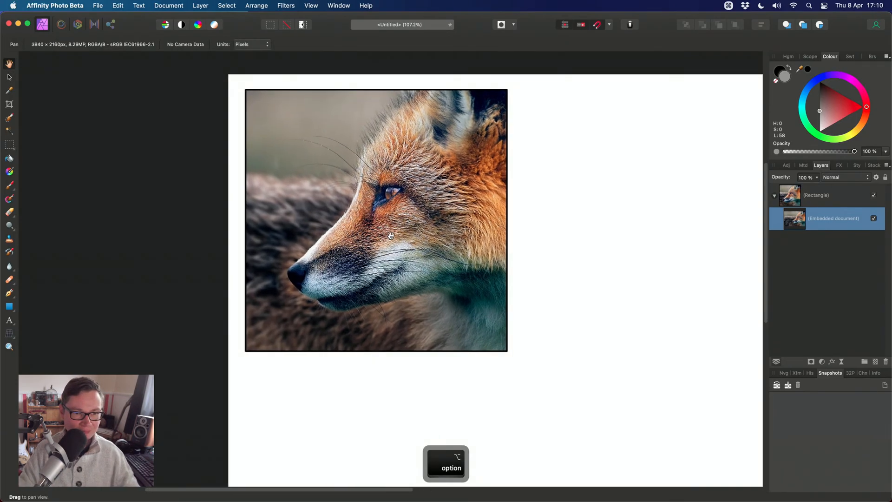
# - Try to widen the rectangle framing the fox picture, and undo the resize
pyautogui.click(815, 195)
pyautogui.scroll(-1, 299, 285)
pyautogui.moveTo(389, 274); pyautogui.dragTo(323, 301)
pyautogui.press('v')
pyautogui.press('h')
pyautogui.press('v')
pyautogui.scroll(-3, 323, 299)
pyautogui.moveTo(361, 325); pyautogui.dragTo(468, 354)
pyautogui.scroll(2, 364, 278)
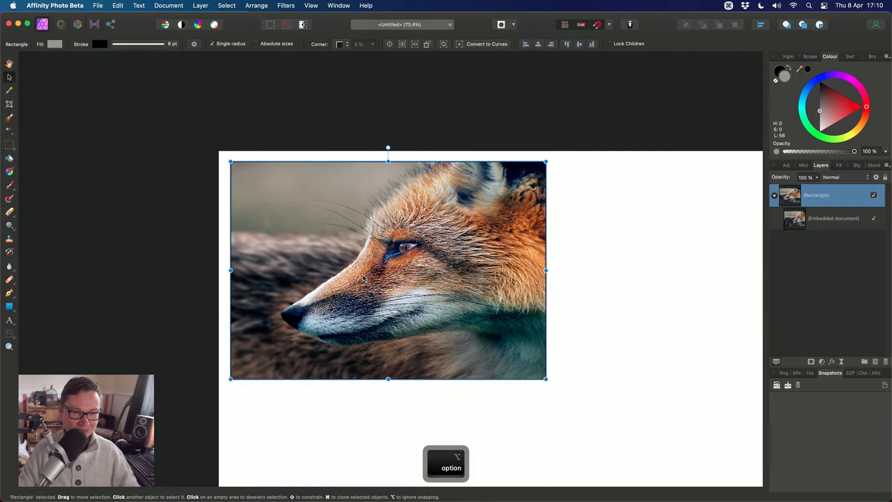
pyautogui.press('super+z')
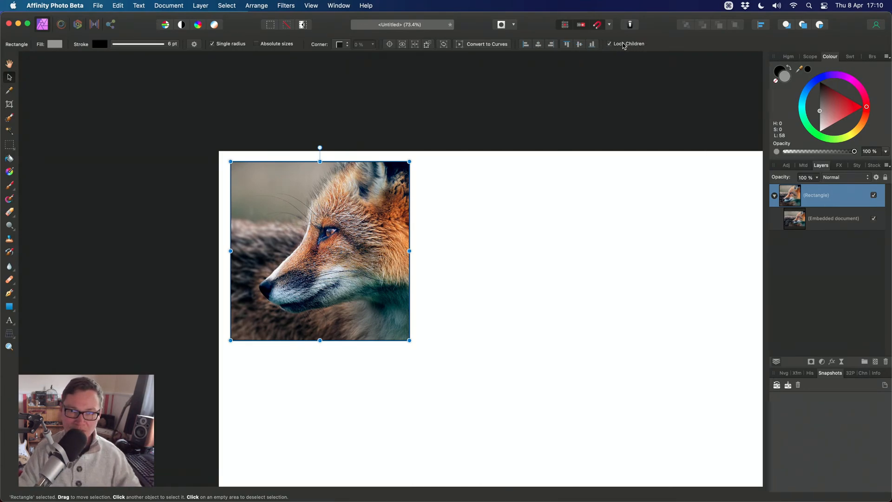
# - Enlarge the rectangle with Lock Children enabled, and scale and reposition the nested fox picture to fill it
pyautogui.moveTo(409, 340); pyautogui.dragTo(462, 406)
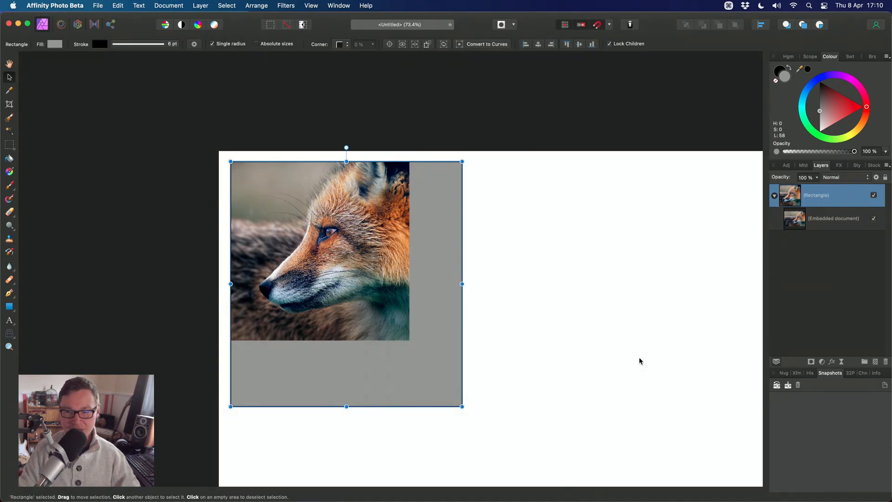
pyautogui.click(832, 218)
pyautogui.moveTo(393, 327); pyautogui.dragTo(495, 428)
pyautogui.moveTo(446, 372); pyautogui.dragTo(365, 325)
pyautogui.press('h')
pyautogui.scroll(-3, 325, 316)
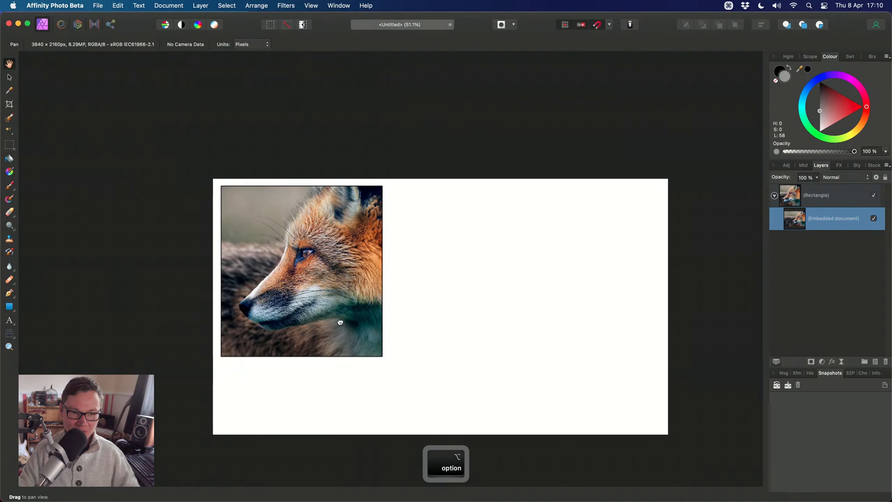
# - Duplicate the rectangle with its picture and place the copy level with the original on its right side
pyautogui.click(813, 194)
pyautogui.press('super+j')
pyautogui.press('v')
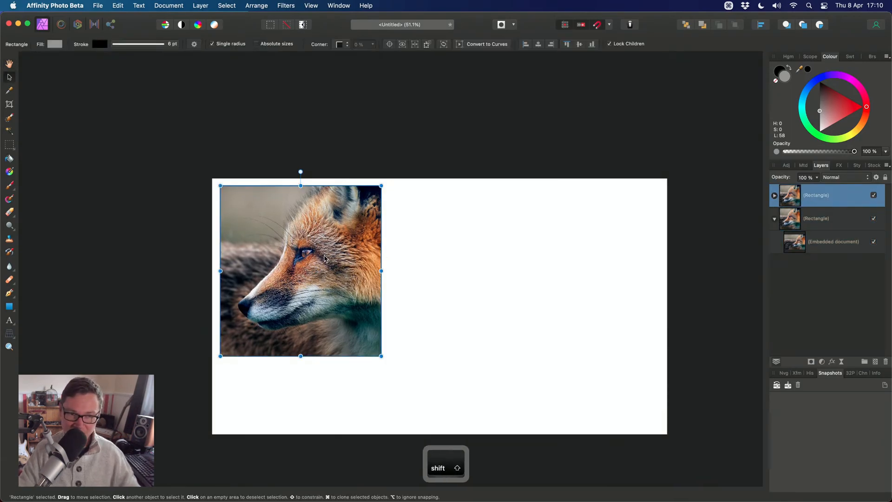
pyautogui.moveTo(325, 258); pyautogui.dragTo(503, 259)
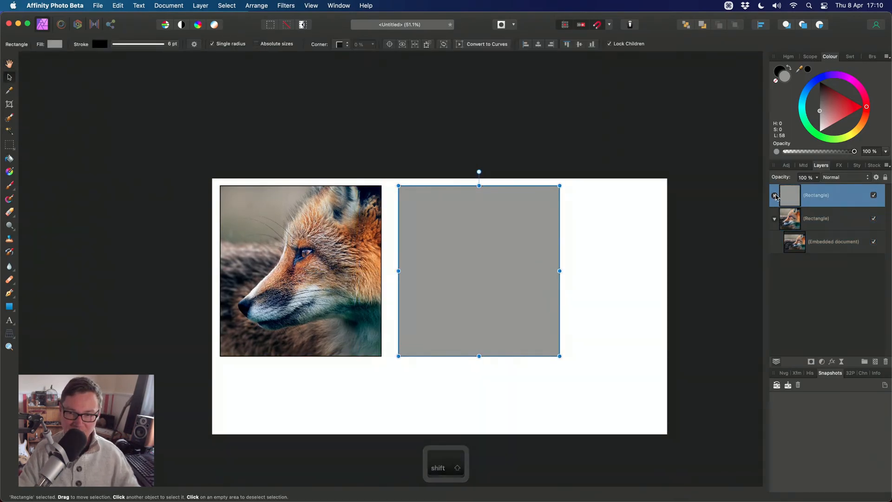
# - Delete the embedded fox document from inside the duplicated rectangle
pyautogui.click(775, 195)
pyautogui.click(814, 217)
pyautogui.press('BackSpace')
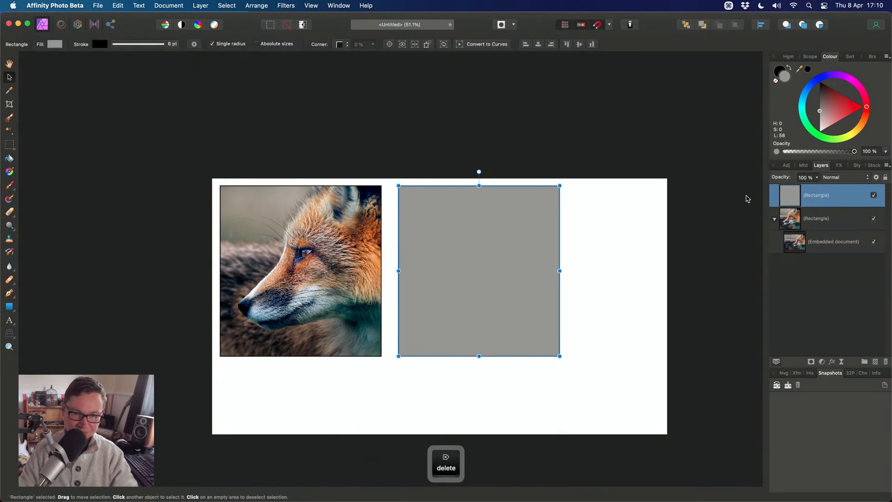
# - Move the empty rectangle aside and shorten the fox rectangle from its lower edge while its picture stays locked
pyautogui.moveTo(472, 314); pyautogui.dragTo(433, 345)
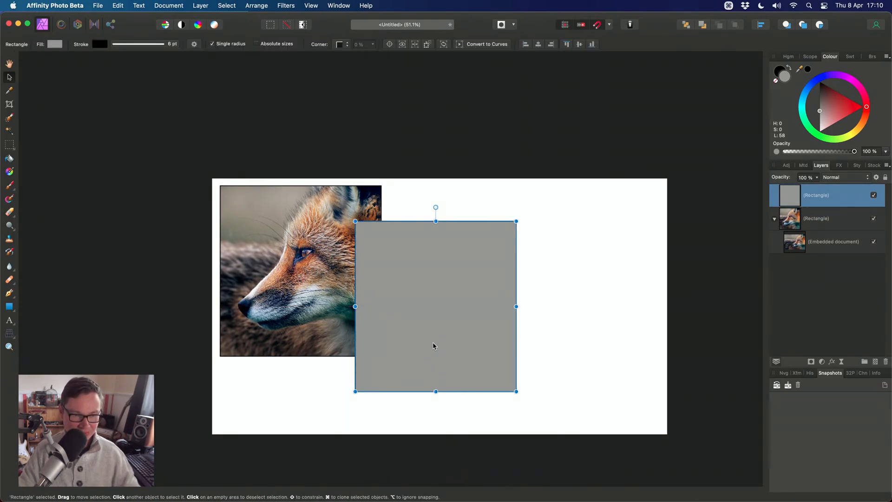
pyautogui.click(345, 320)
pyautogui.scroll(1, 345, 321)
pyautogui.hscroll(-2, 345, 325)
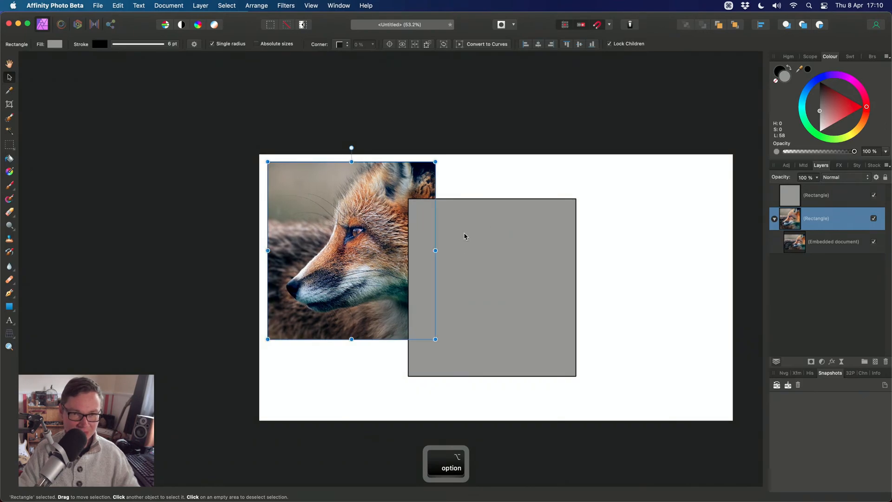
pyautogui.moveTo(344, 338); pyautogui.dragTo(347, 287)
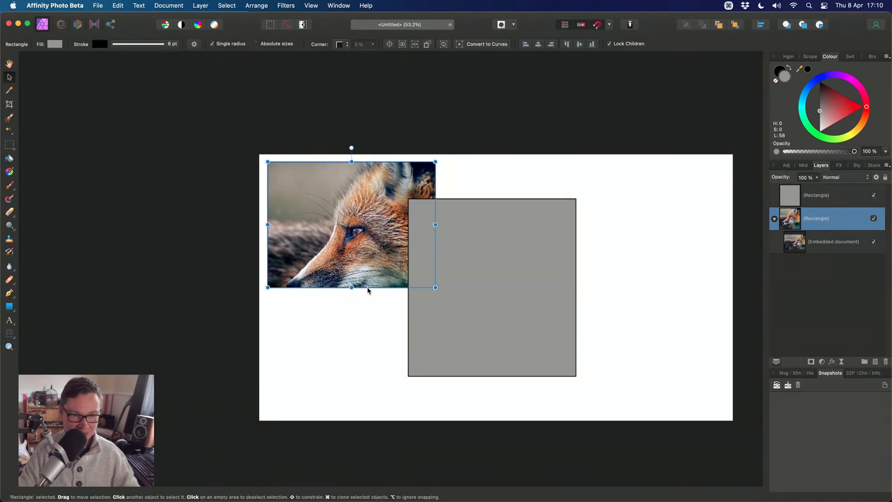
# - Move the nested fox document upward inside its shortened rectangle so the muzzle fits in the frame
pyautogui.click(848, 242)
pyautogui.scroll(4, 329, 205)
pyautogui.moveTo(328, 205); pyautogui.dragTo(329, 170)
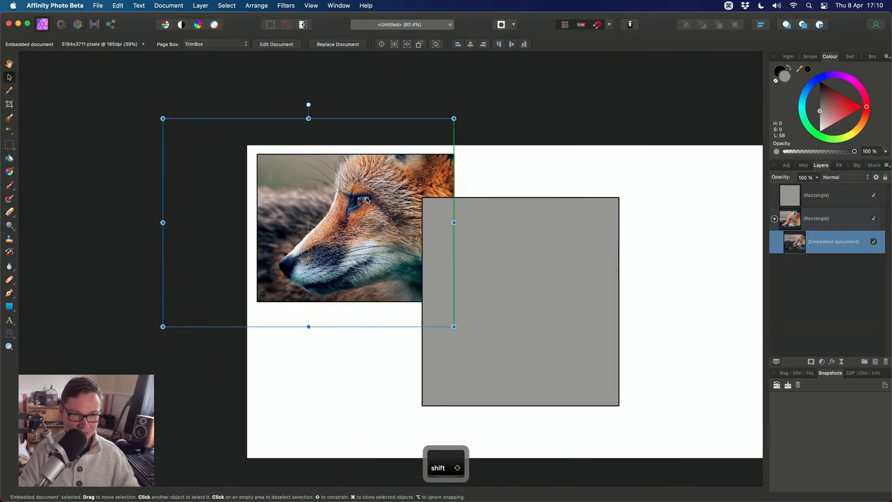
# - Align the empty rectangle directly below the fox rectangle and shorten it to leave a margin above the page's bottom edge
pyautogui.click(575, 263)
pyautogui.moveTo(575, 265); pyautogui.dragTo(377, 367)
pyautogui.scroll(-2, 377, 366)
pyautogui.hscroll(-1, 378, 367)
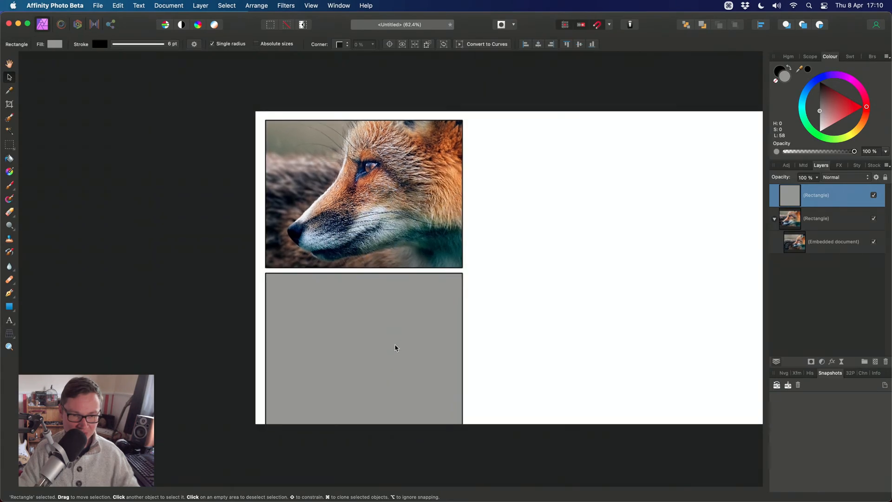
pyautogui.moveTo(362, 480); pyautogui.dragTo(369, 415)
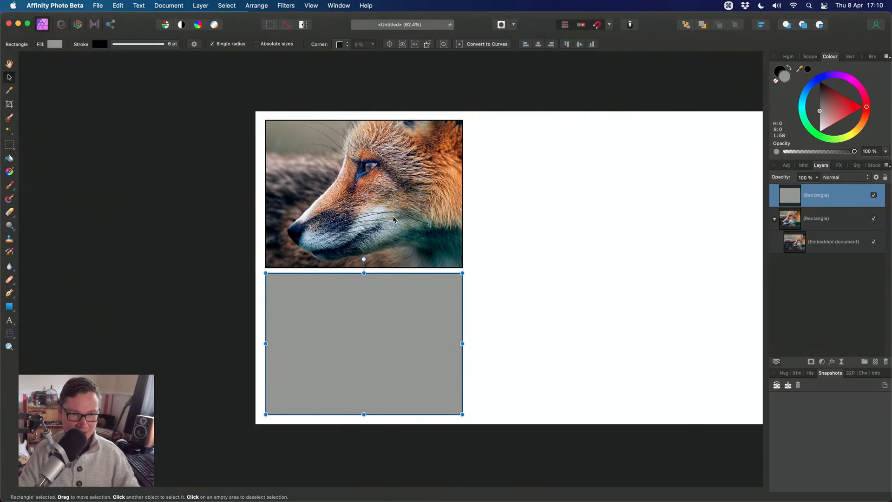
# - Insert _8130451.afphoto from the Photo Panel folder in Finder into the lower rectangle and enlarge the dragonfly picture to fill it
pyautogui.press('super+Tab')
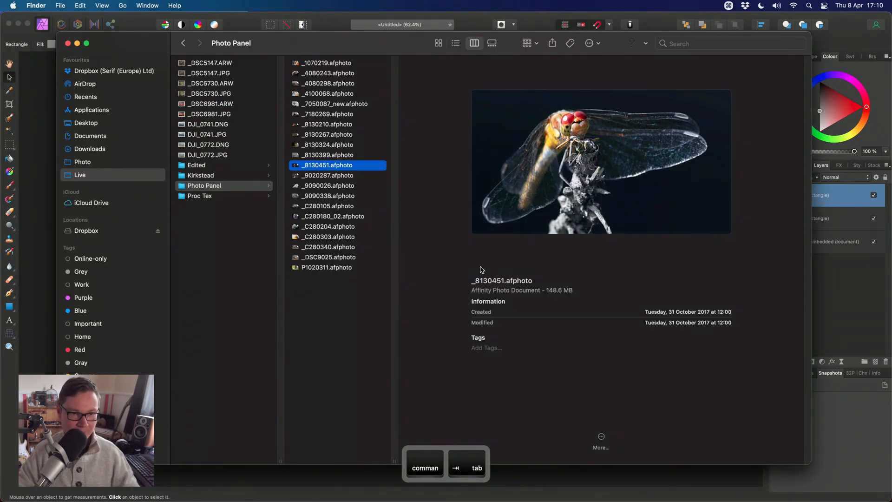
pyautogui.press('Down')
pyautogui.press('Down')
pyautogui.press('Up')
pyautogui.press('Up')
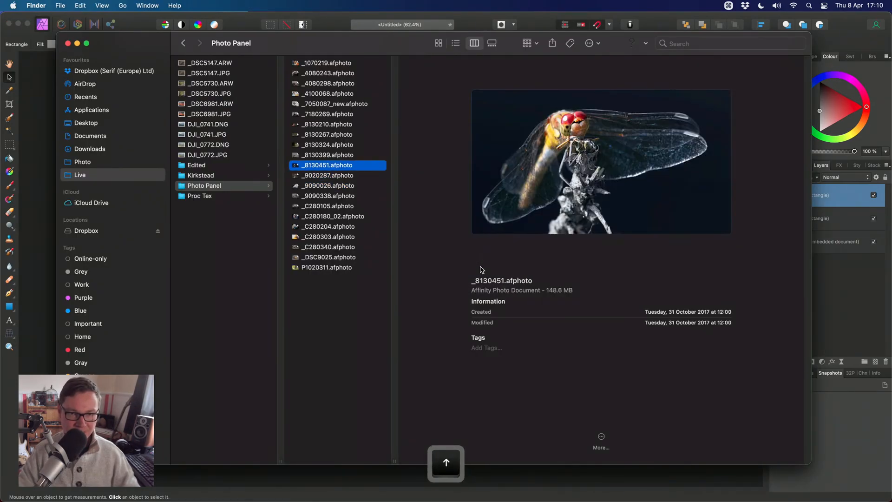
pyautogui.moveTo(343, 170); pyautogui.dragTo(383, 336)
pyautogui.press('super+Tab')
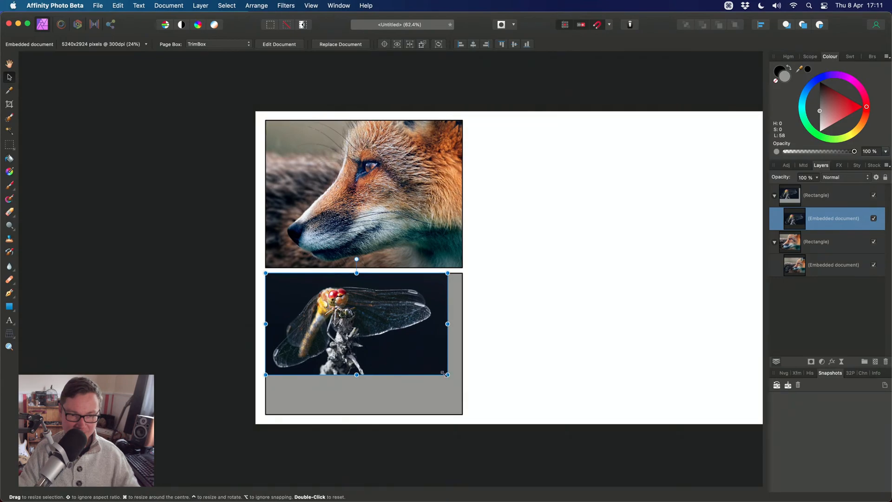
pyautogui.moveTo(446, 374); pyautogui.dragTo(519, 415)
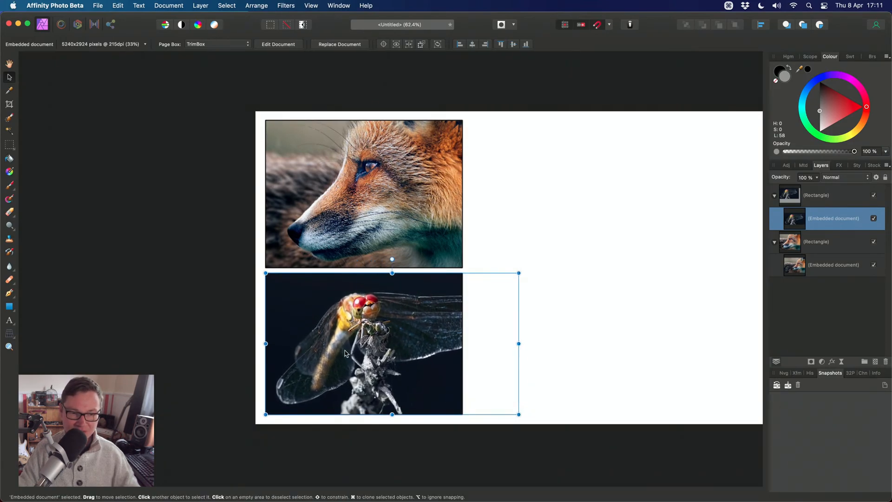
pyautogui.press('h')
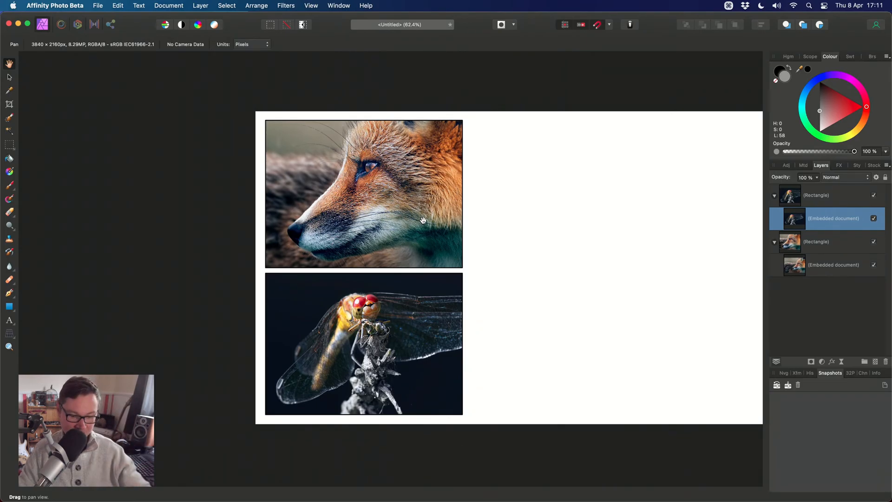
# - Shift the embedded fox document slightly downward within the upper rectangle
pyautogui.press('v')
pyautogui.click(808, 242)
pyautogui.click(803, 269)
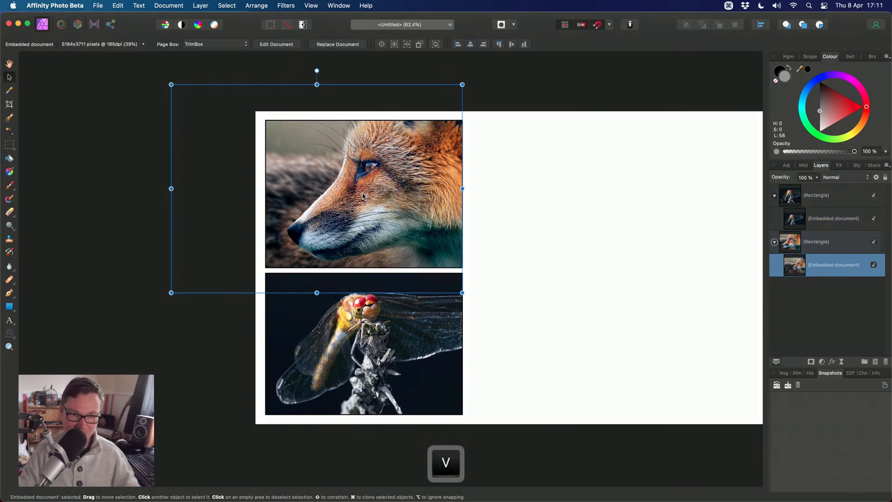
pyautogui.moveTo(363, 194); pyautogui.dragTo(364, 199)
pyautogui.press('h')
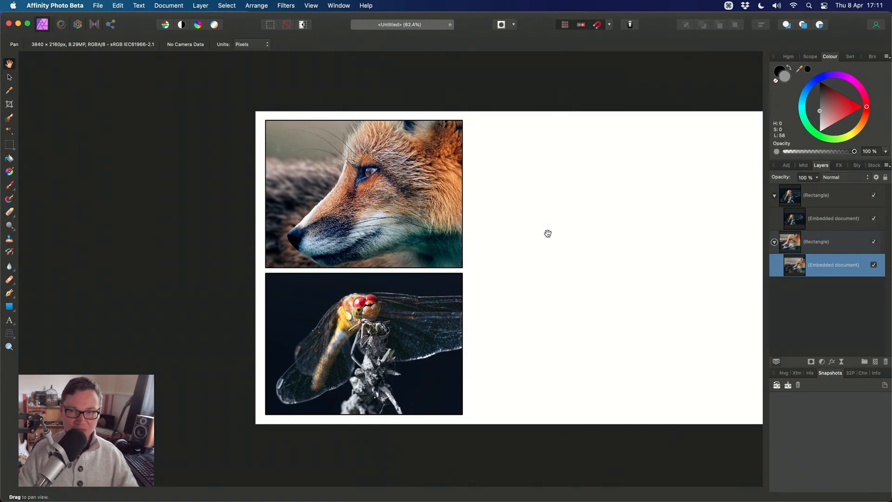
# - Quit Affinity Photo and launch Affinity Publisher
pyautogui.press('super+q')
pyautogui.click(468, 200)
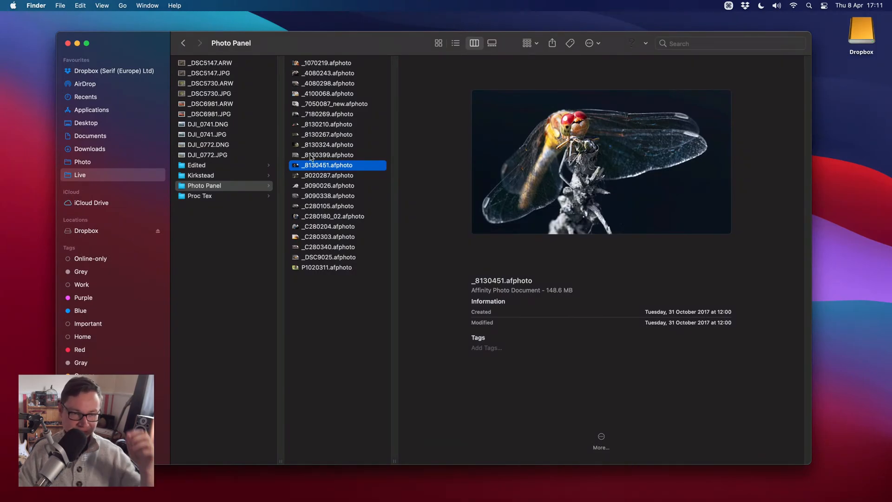
pyautogui.press('super+o')
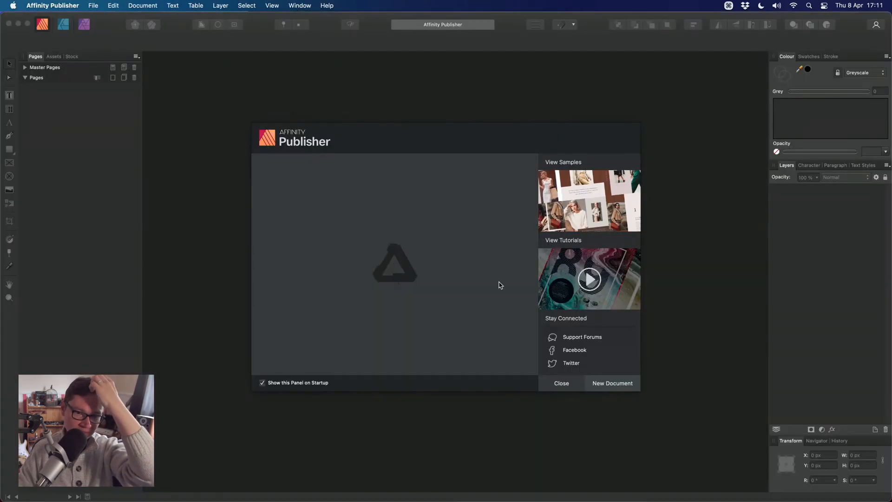
# - Create a new document from the QFHD web preset, 3840 x 2160 px
pyautogui.click(609, 385)
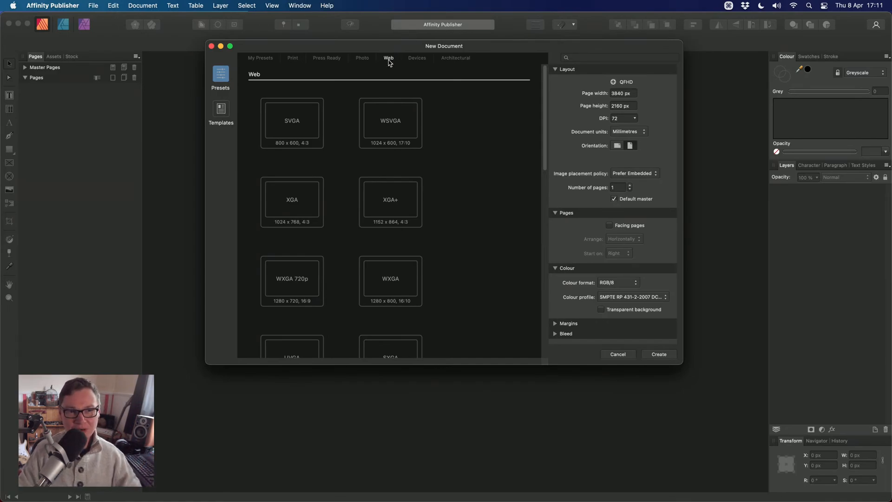
pyautogui.scroll(-10, 534, 100)
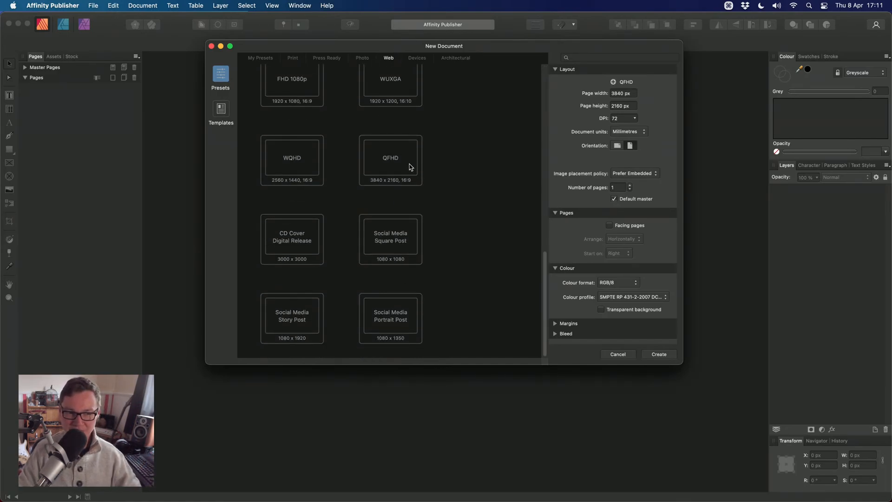
pyautogui.click(409, 165)
pyautogui.click(654, 352)
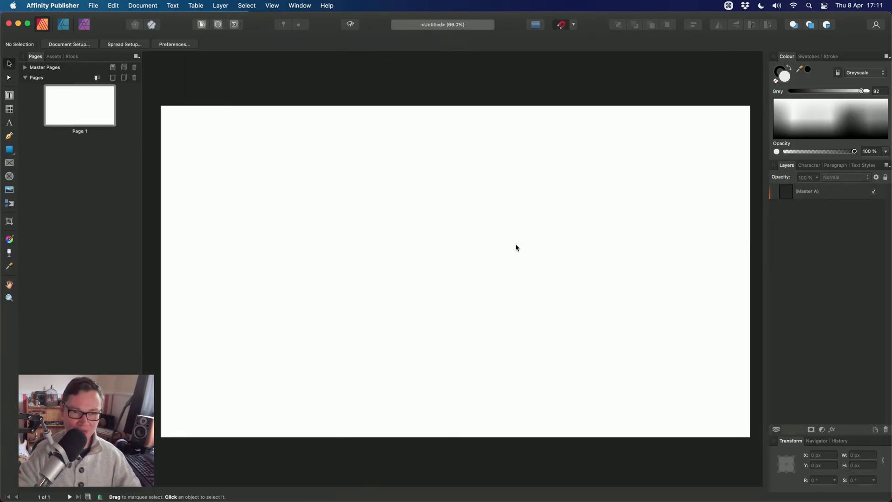
# - Draw a rectangular picture frame about 1273 x 900 px and place it near the page's upper-left corner
pyautogui.scroll(-1, 504, 250)
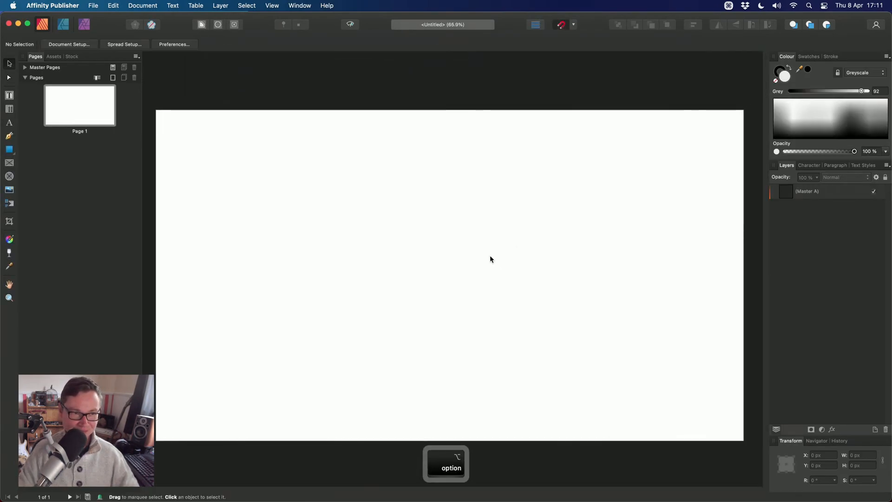
pyautogui.click(8, 162)
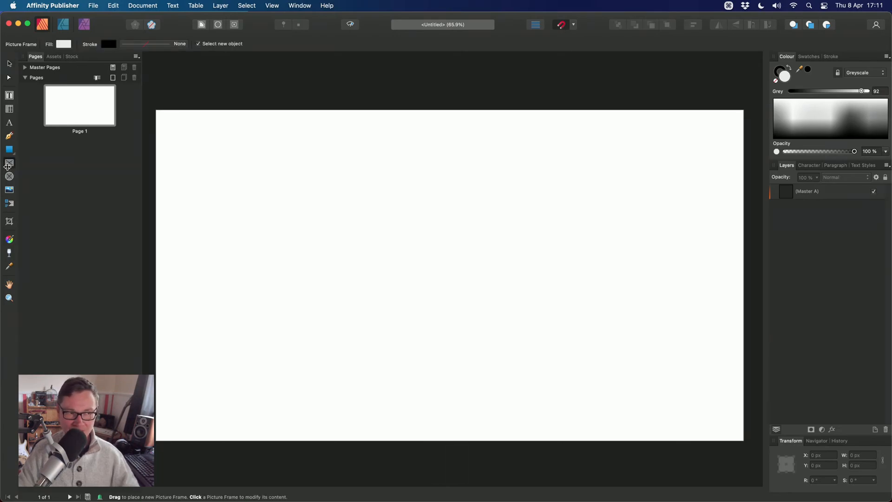
pyautogui.moveTo(178, 117); pyautogui.dragTo(372, 256)
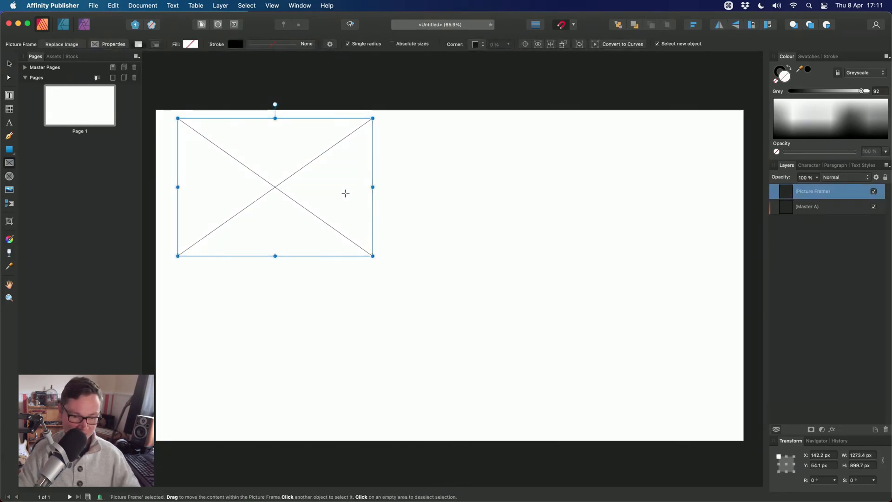
pyautogui.press('v')
pyautogui.scroll(3, 385, 226)
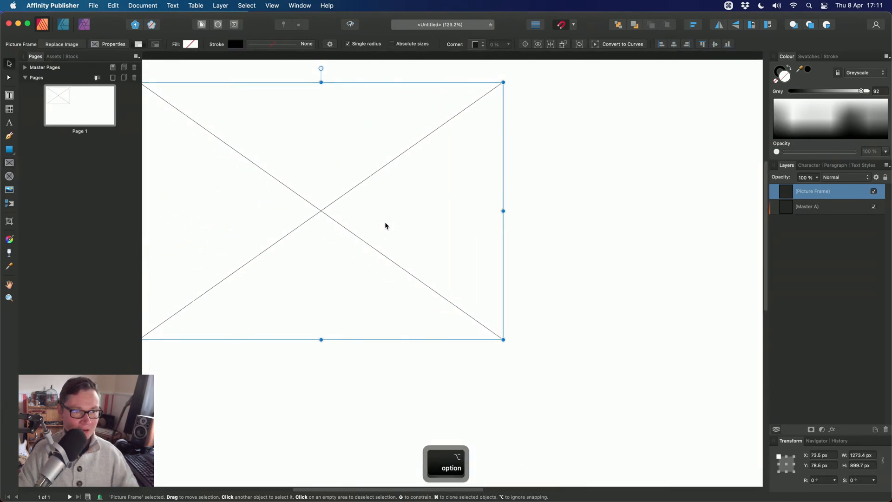
# - Give the picture frame a mid-grey fill with lightness 53 and a 6 pt black stroke
pyautogui.scroll(-2, 313, 155)
pyautogui.click(190, 44)
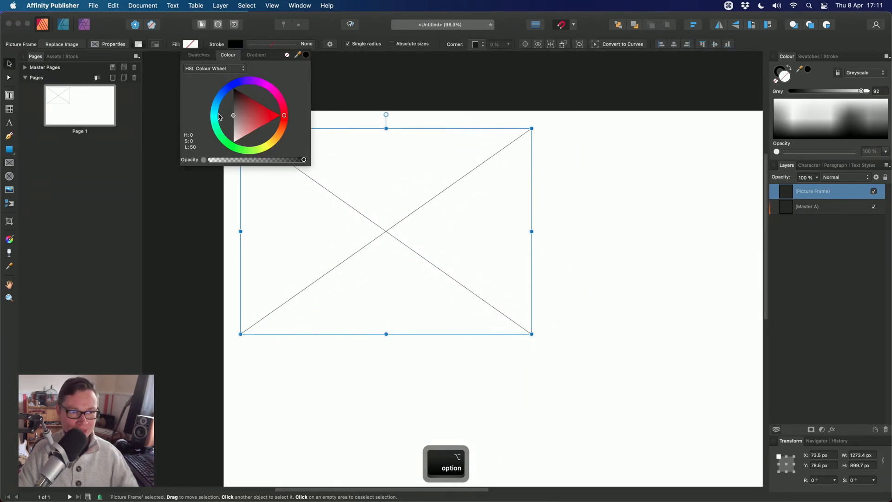
pyautogui.click(233, 117)
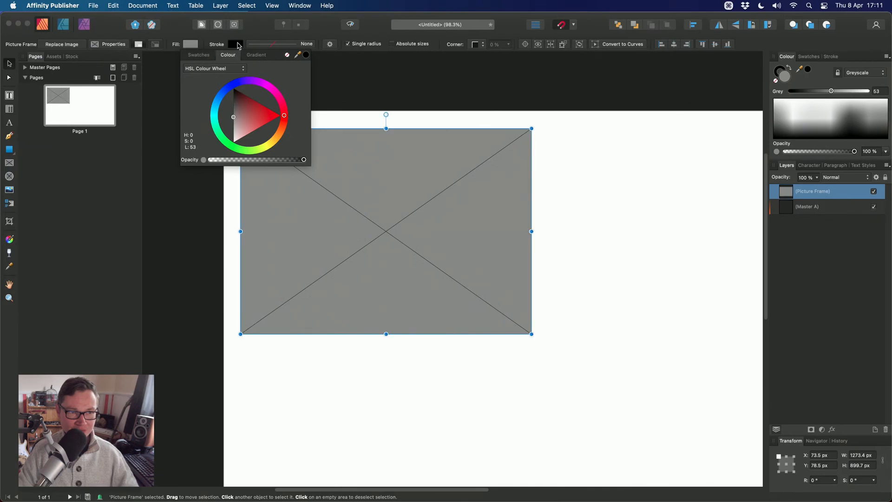
pyautogui.write('6')
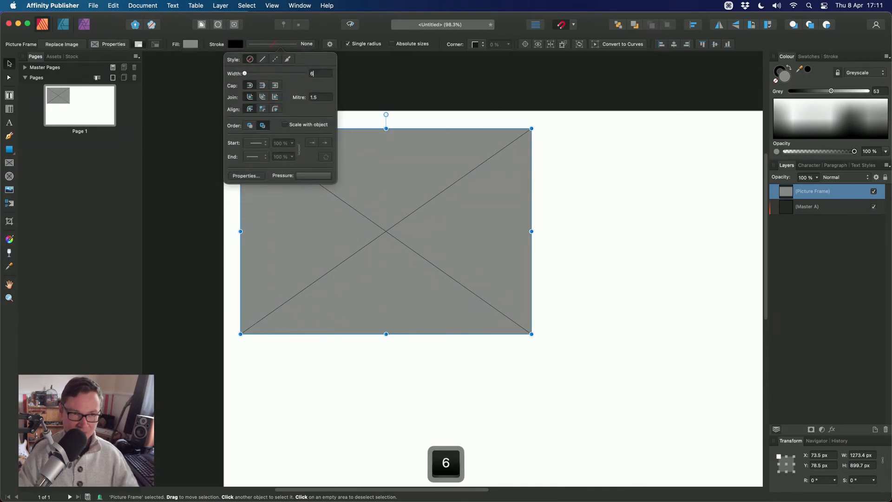
pyautogui.press('Return')
pyautogui.click(589, 233)
pyautogui.hscroll(3, 382, 223)
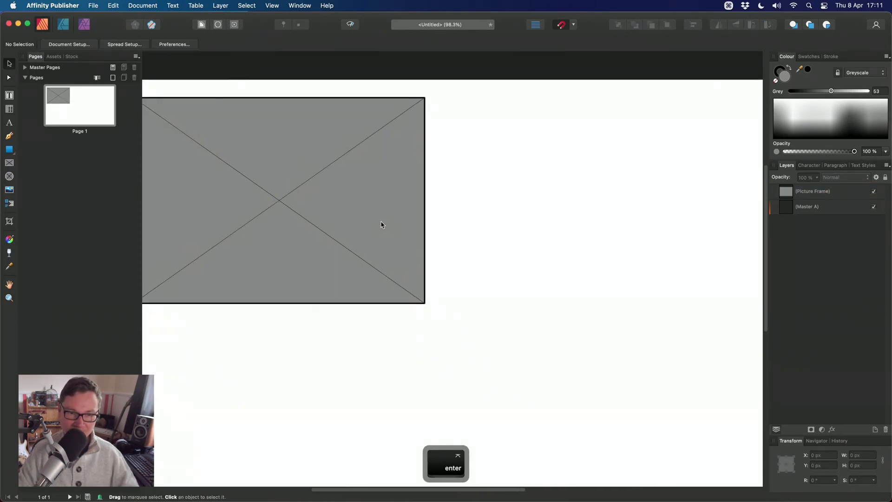
pyautogui.scroll(-3, 475, 266)
pyautogui.hscroll(2, 500, 272)
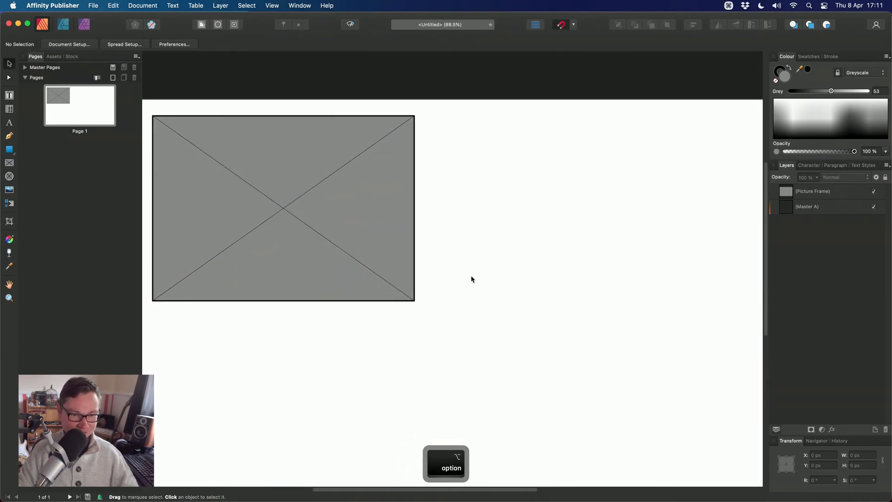
pyautogui.scroll(-3, 470, 275)
# - Extend the picture frame's height to about 1354 px and move it about 40 px from the page's left and top edges
pyautogui.click(354, 249)
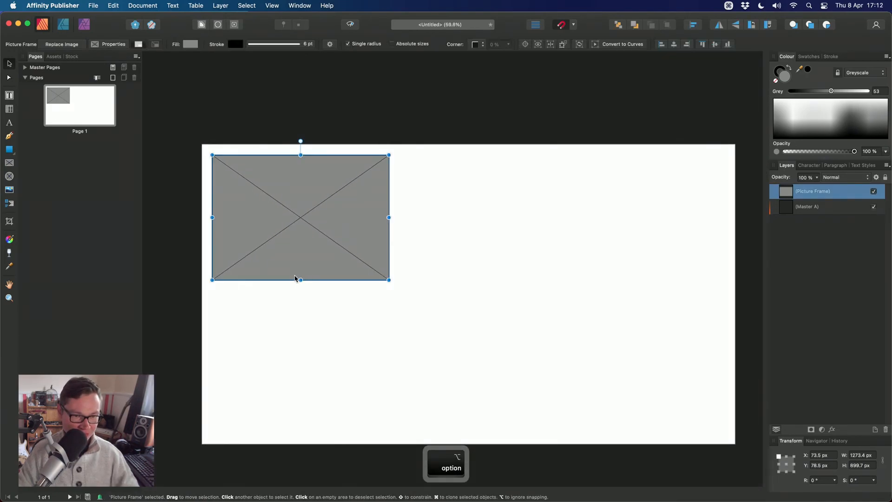
pyautogui.moveTo(301, 281); pyautogui.dragTo(300, 348)
pyautogui.moveTo(310, 307); pyautogui.dragTo(306, 302)
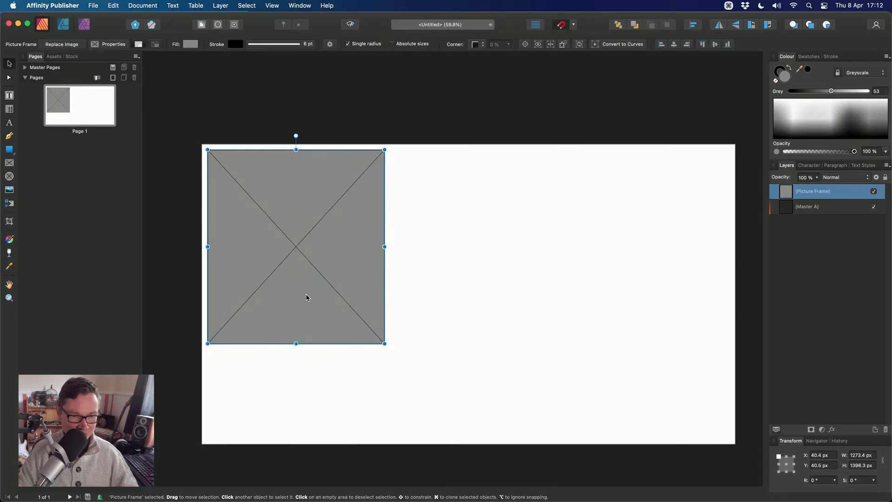
pyautogui.moveTo(297, 345); pyautogui.dragTo(296, 339)
# - Browse the Photo Panel folder in Finder and place _4080243.afphoto into the picture frame
pyautogui.press('super+Tab')
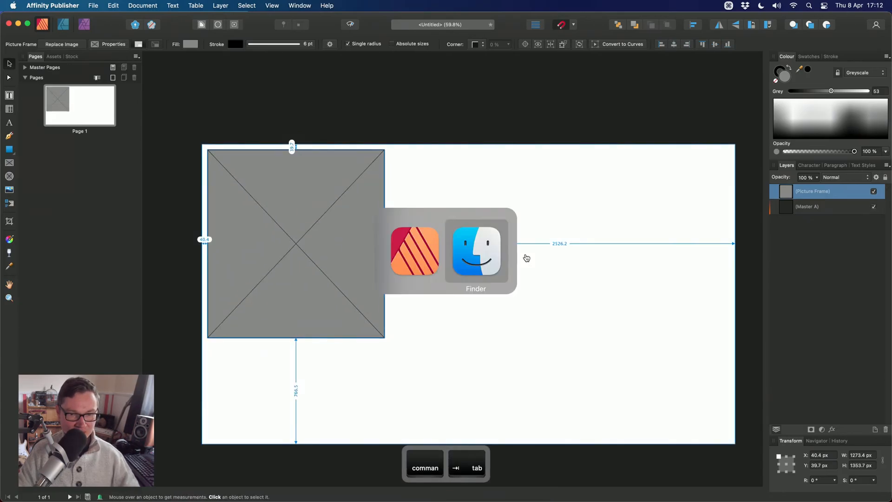
pyautogui.click(351, 73)
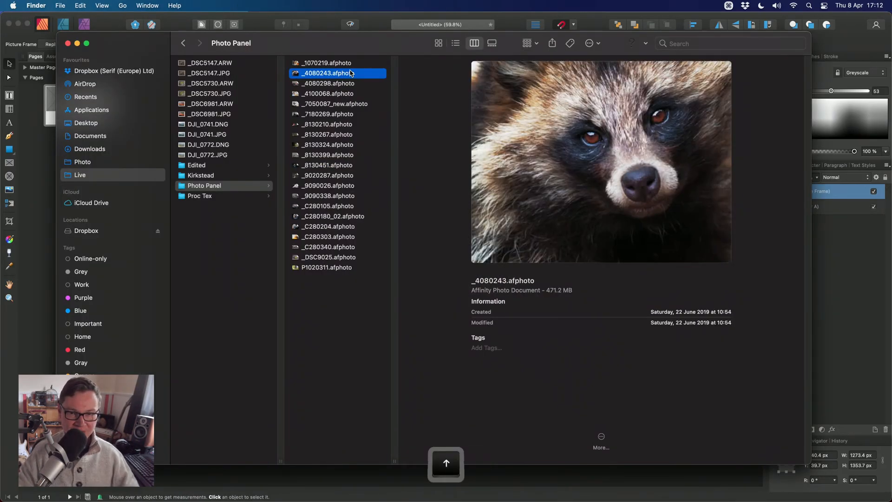
pyautogui.press('Up')
pyautogui.press('Down')
pyautogui.press('Down')
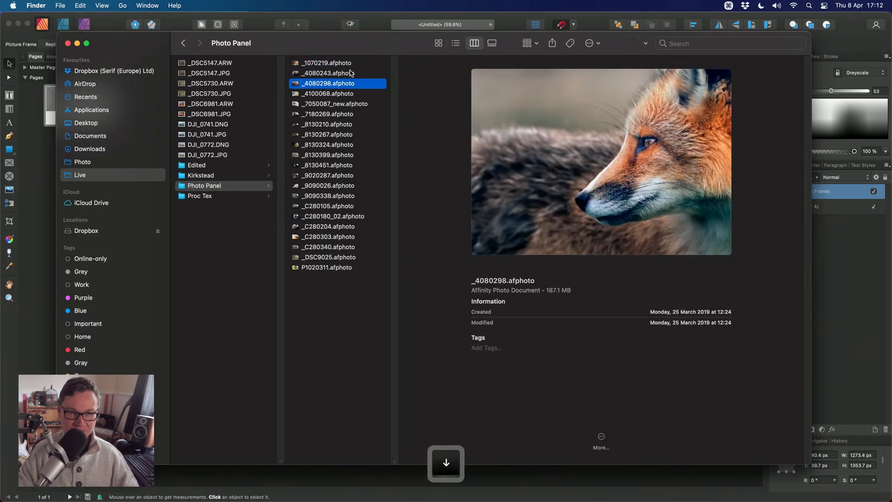
pyautogui.press('Up')
pyautogui.press('super+Tab')
pyautogui.moveTo(340, 79); pyautogui.dragTo(306, 255)
# - Scale up the raccoon dog picture slightly and reposition it inside its frame using the frame's content controls
pyautogui.scroll(5, 306, 255)
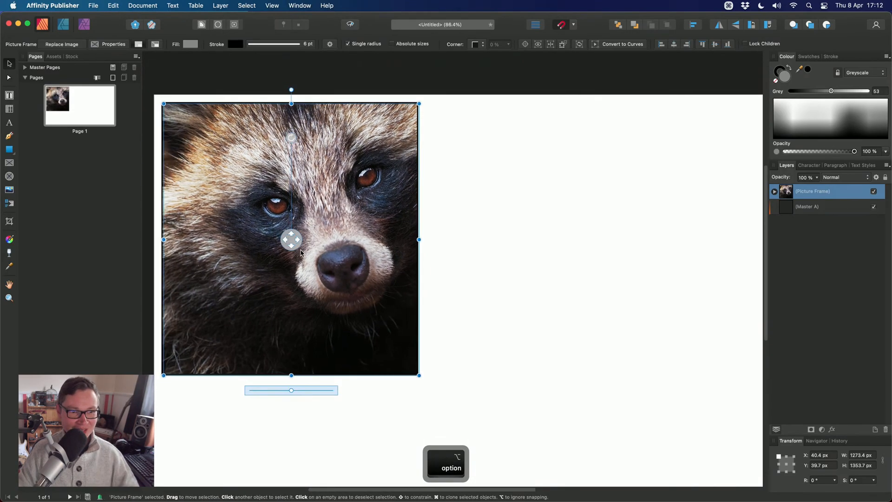
pyautogui.moveTo(362, 263); pyautogui.dragTo(382, 267)
pyautogui.moveTo(362, 412); pyautogui.dragTo(371, 412)
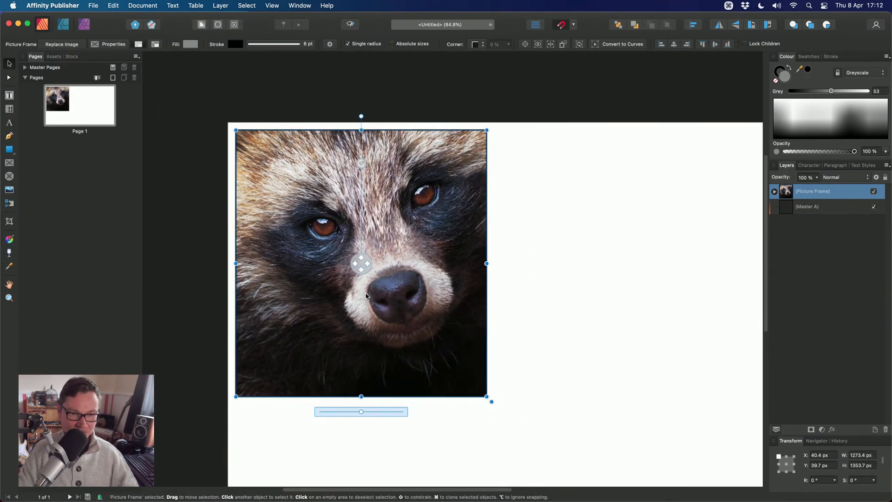
pyautogui.moveTo(360, 262); pyautogui.dragTo(340, 262)
pyautogui.scroll(-3, 364, 326)
pyautogui.scroll(-3, 317, 318)
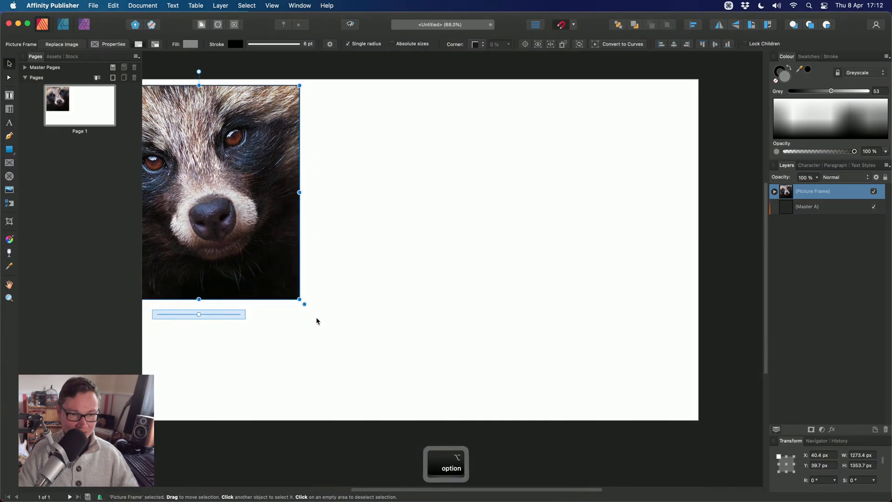
# - Try resizing the raccoon dog picture frame to test how its embedded picture scales, and undo the resizing
pyautogui.moveTo(380, 311); pyautogui.dragTo(361, 311)
pyautogui.press('super+z')
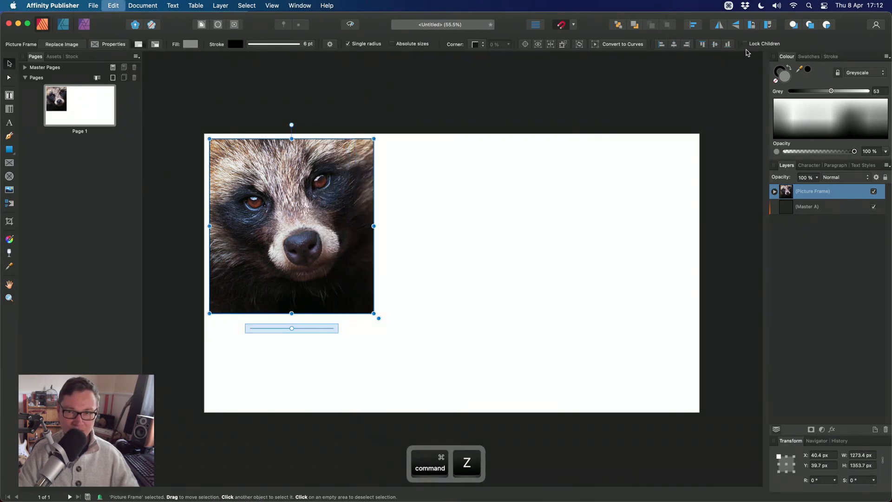
pyautogui.click(821, 208)
pyautogui.click(813, 193)
pyautogui.click(774, 192)
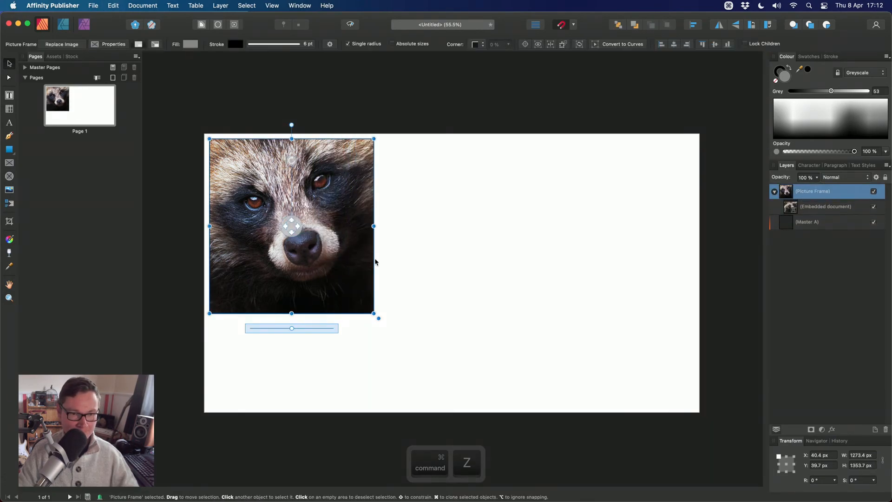
pyautogui.moveTo(374, 226); pyautogui.dragTo(328, 213)
pyautogui.press('super+z')
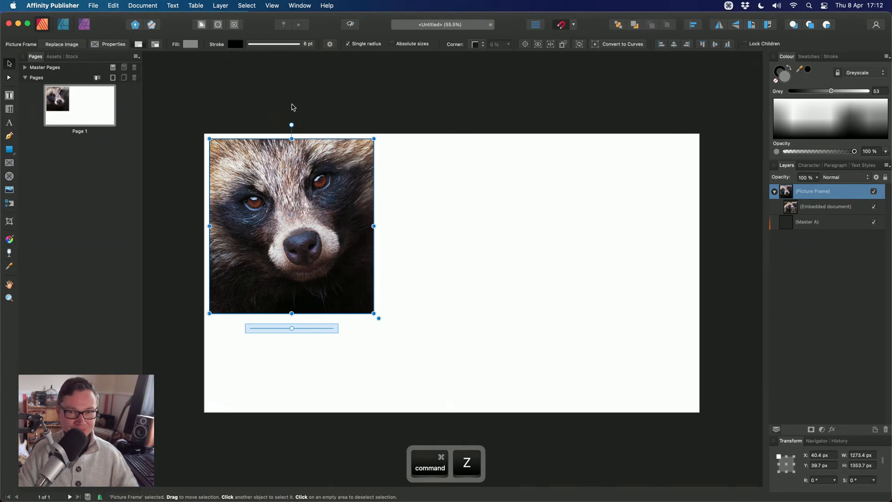
pyautogui.click(759, 45)
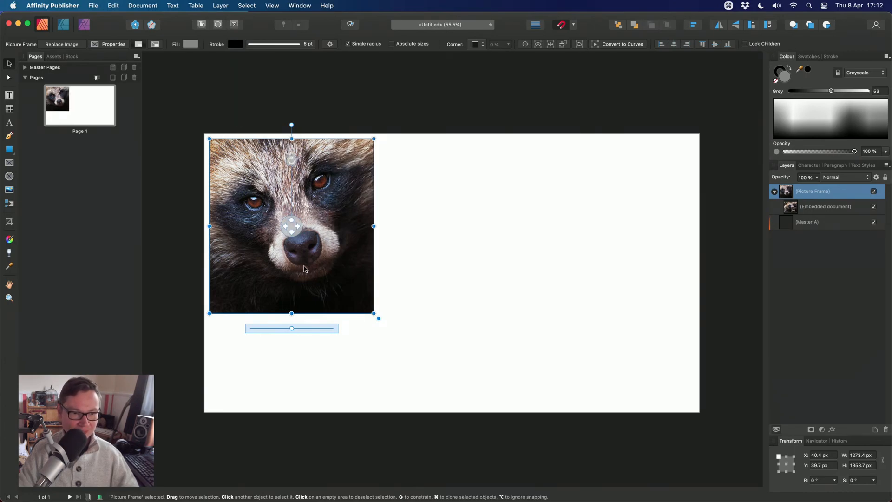
# - Draw a second picture frame about 1273 × 625 px below the raccoon dog frame, matching its width
pyautogui.hscroll(-2, 297, 276)
pyautogui.click(9, 163)
pyautogui.scroll(2, 428, 322)
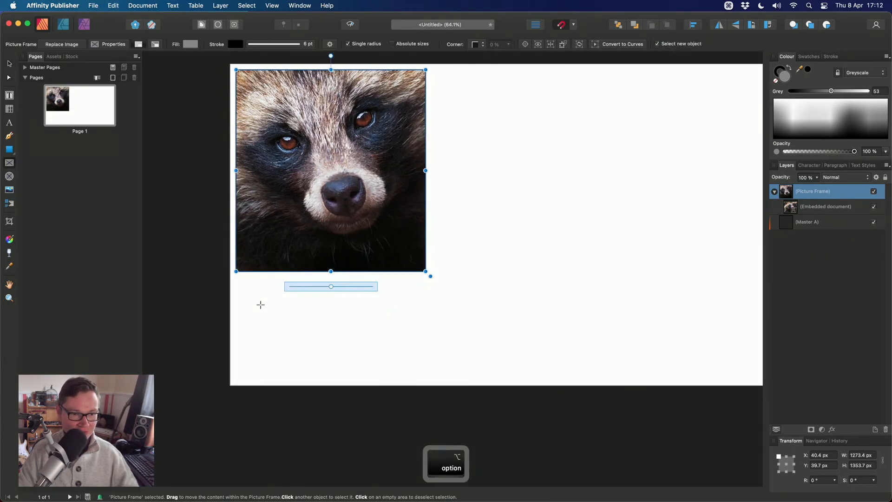
pyautogui.moveTo(235, 283); pyautogui.dragTo(425, 376)
# - Browse the Photo Panel folder in Finder and place _8130210.afphoto into the lower picture frame
pyautogui.press('super+Tab')
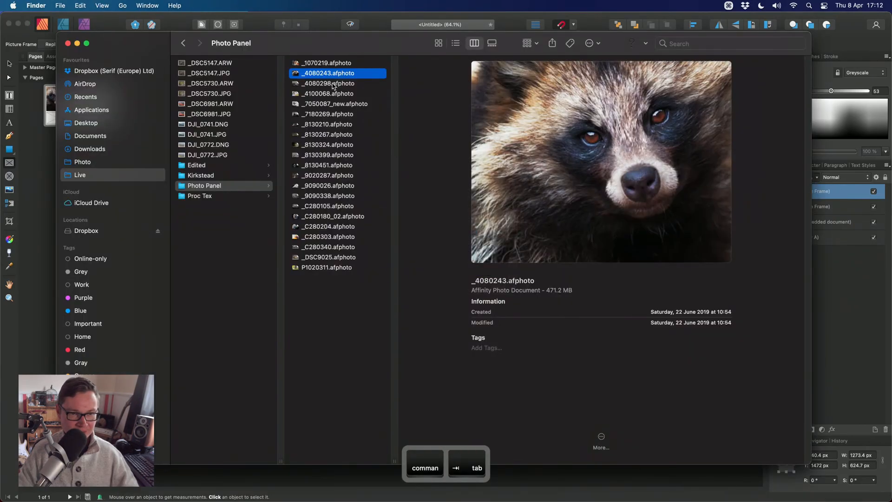
pyautogui.press('Down')
pyautogui.press('Down')
pyautogui.press('Down')
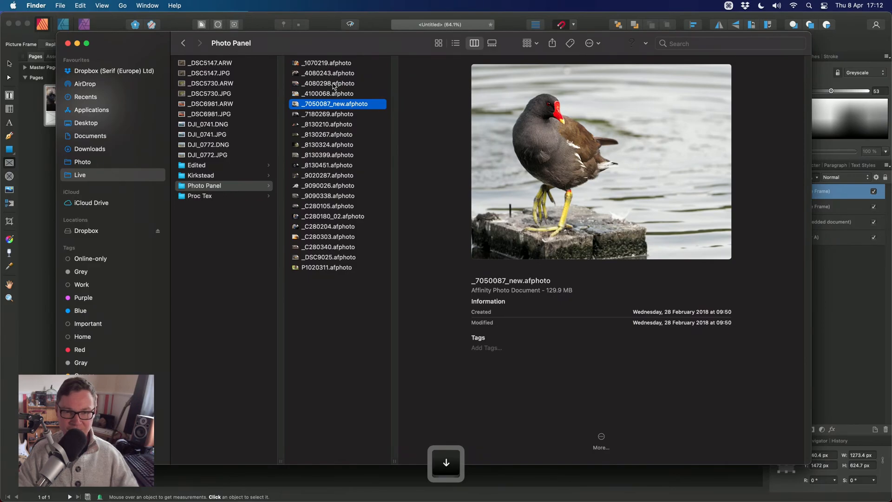
pyautogui.press('Down')
pyautogui.press('Down')
pyautogui.press('Down')
pyautogui.press('Up')
pyautogui.press('Up')
pyautogui.press('Down')
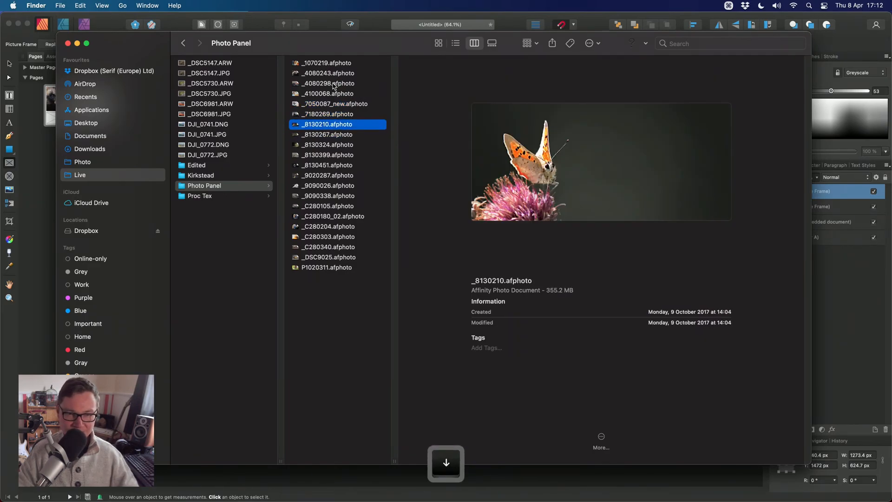
pyautogui.moveTo(337, 126); pyautogui.dragTo(380, 322)
pyautogui.press('super+Tab')
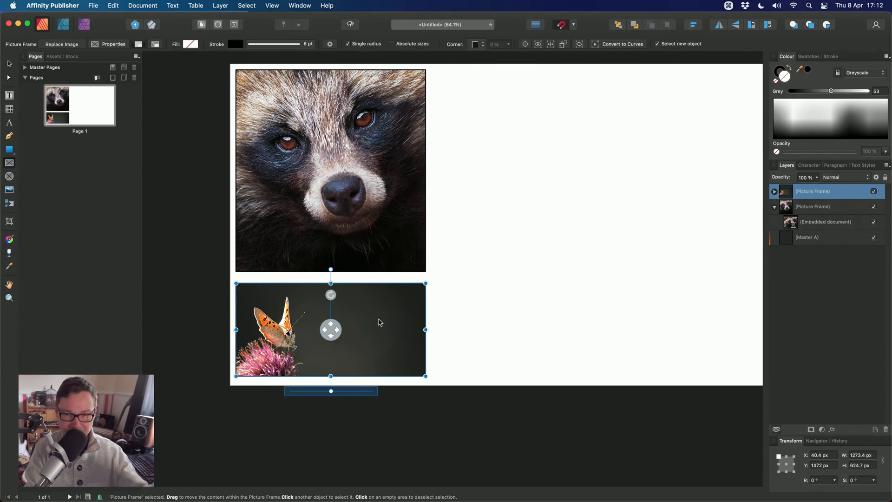
# - Scale up the butterfly picture and reposition it inside its frame using the frame's content controls
pyautogui.scroll(5, 380, 320)
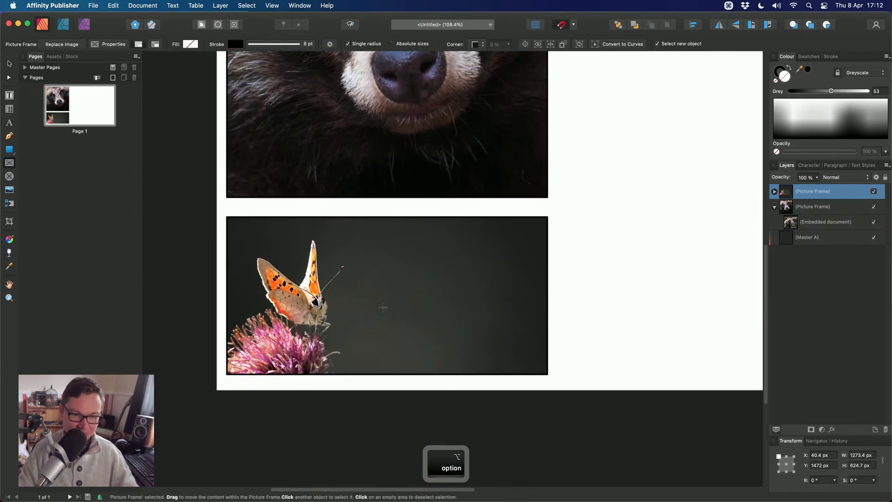
pyautogui.moveTo(388, 391); pyautogui.dragTo(406, 390)
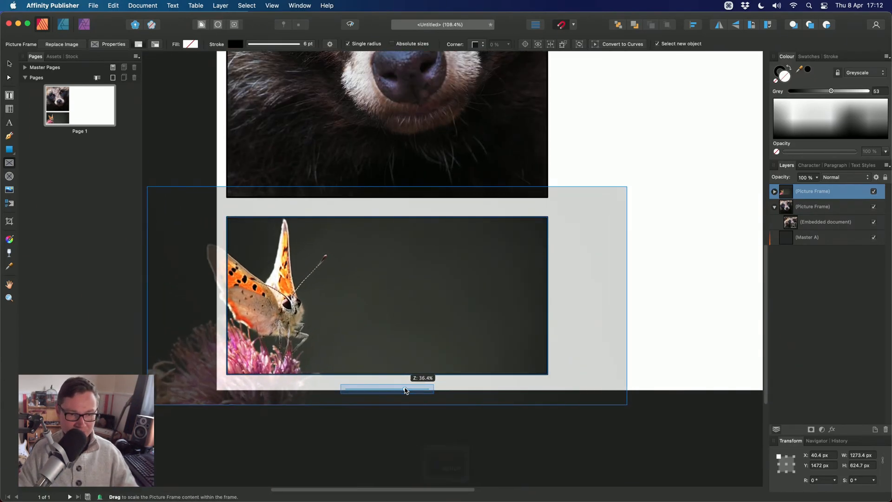
pyautogui.moveTo(385, 295); pyautogui.dragTo(442, 284)
pyautogui.scroll(-5, 426, 346)
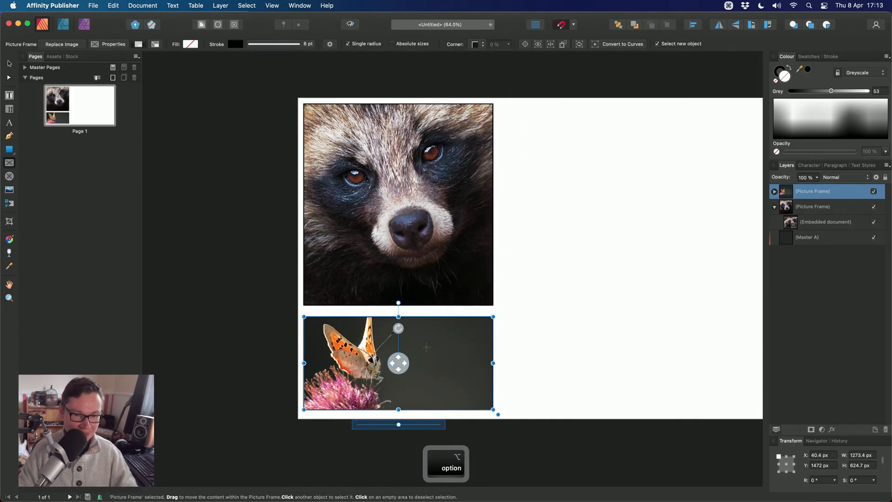
# - Undo the last change to the butterfly frame and set its picture scaling property to Scale to Max Fit
pyautogui.press('v')
pyautogui.press('super+z')
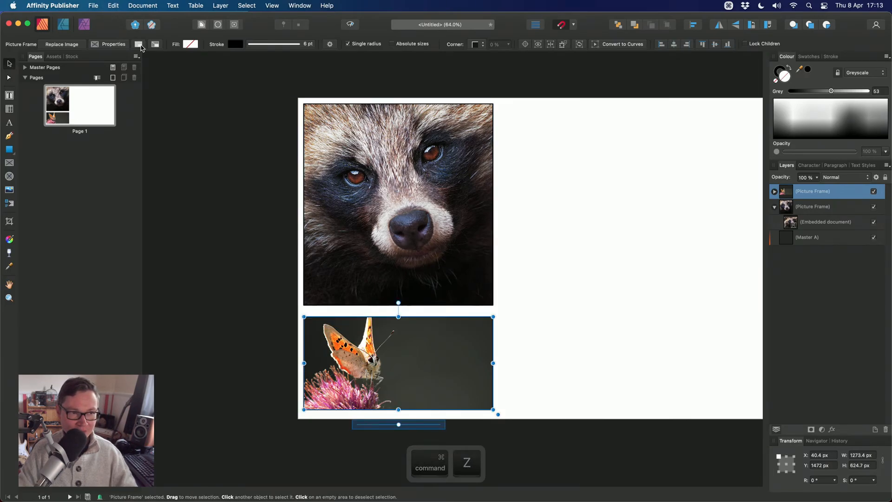
pyautogui.click(106, 44)
pyautogui.click(47, 78)
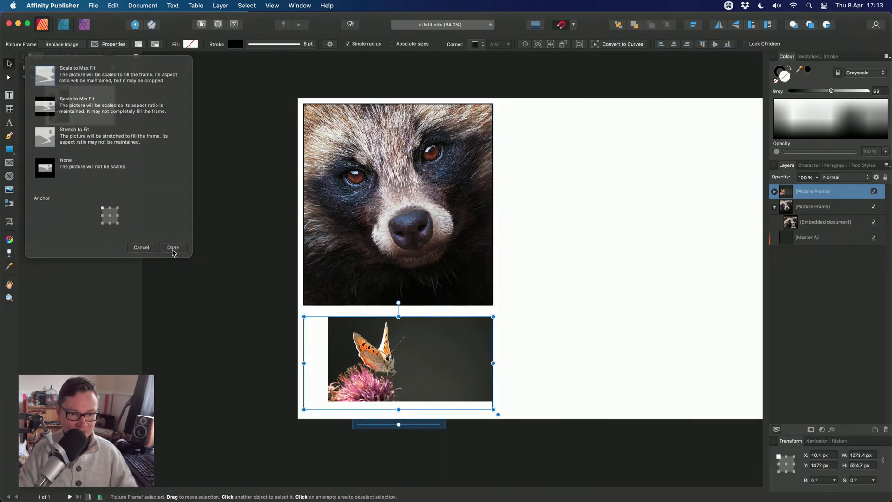
pyautogui.click(174, 247)
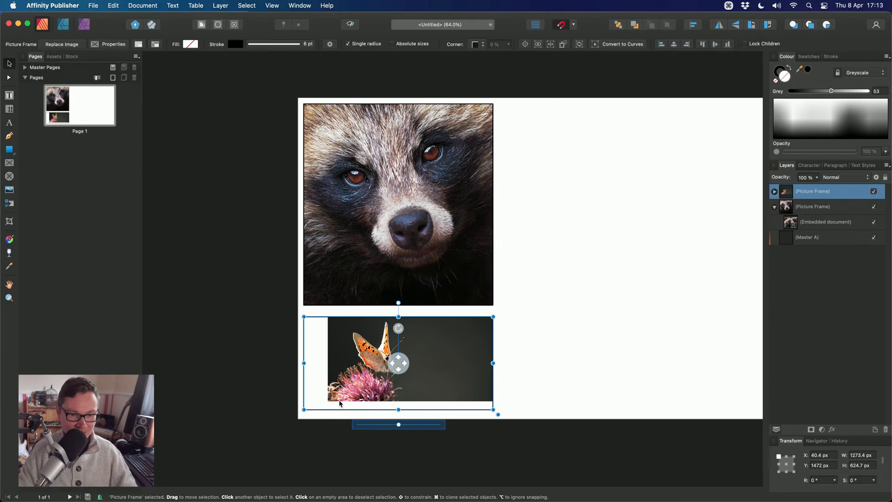
# - Enlarge the embedded butterfly picture to about 1536 × 698 px so it covers the frame's left and bottom edges
pyautogui.click(774, 192)
pyautogui.click(825, 206)
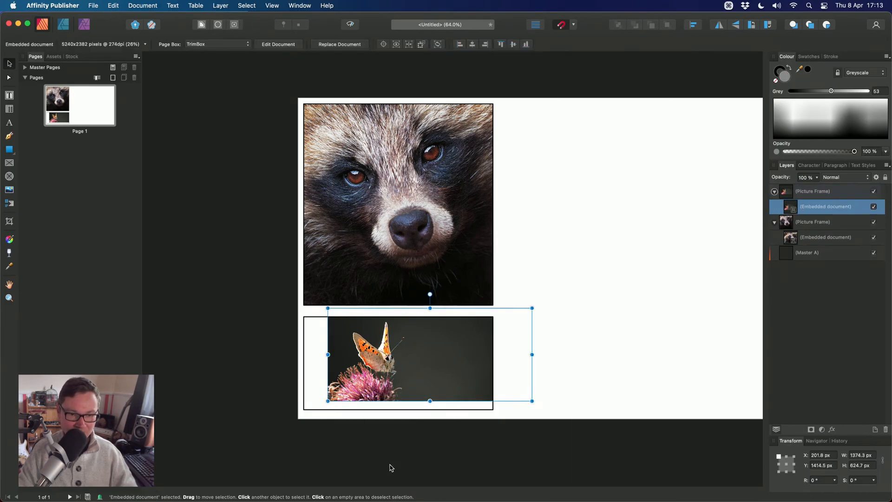
pyautogui.moveTo(304, 408)
pyautogui.mouseDown()
pyautogui.moveTo(311, 408)
pyautogui.moveTo(303, 412)
pyautogui.mouseUp()
pyautogui.hscroll(3, 390, 386)
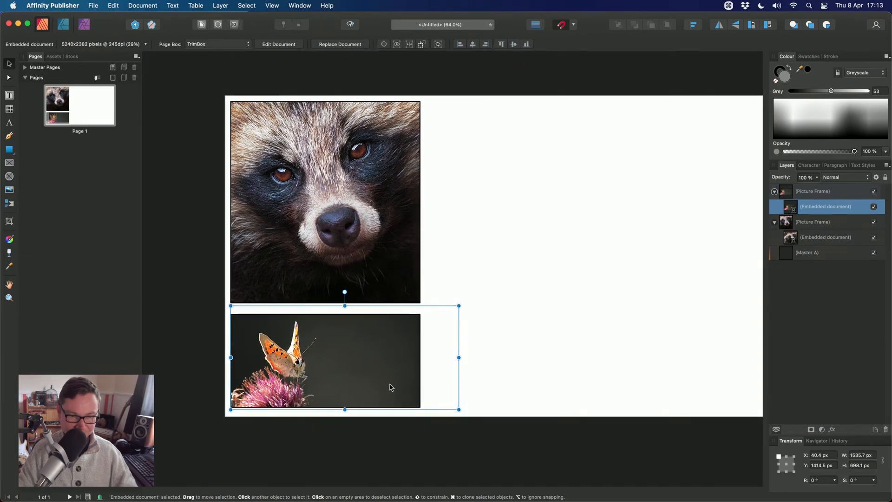
# - Try narrowing the butterfly picture frame from its right edge, and undo the resizing
pyautogui.click(855, 192)
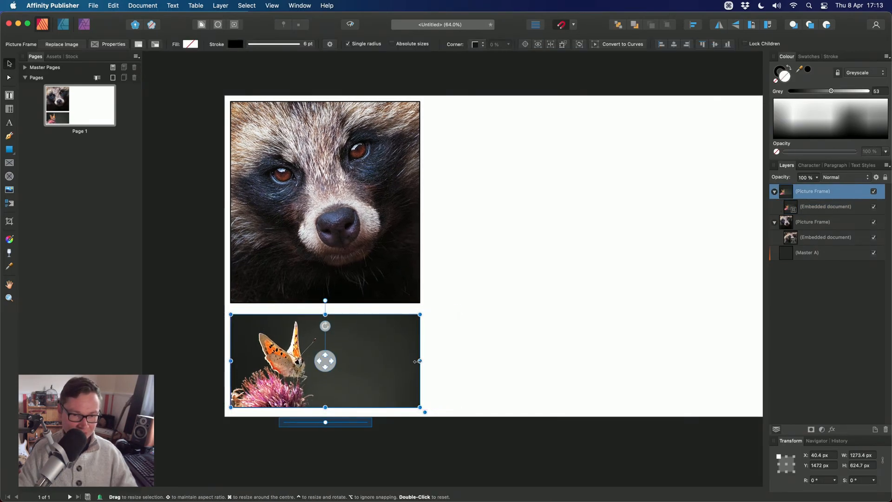
pyautogui.moveTo(420, 361); pyautogui.dragTo(398, 359)
pyautogui.press('super+z')
# - Draw a large picture frame about 2436 × 2073 px filling the empty right part of the page
pyautogui.keyDown('alt'); pyautogui.scroll(-2, 440, 349); pyautogui.keyUp('alt')
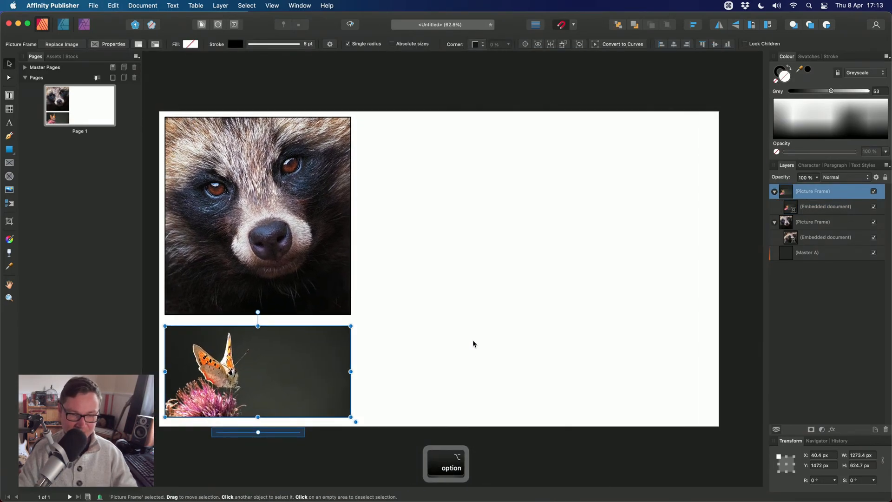
pyautogui.press('h')
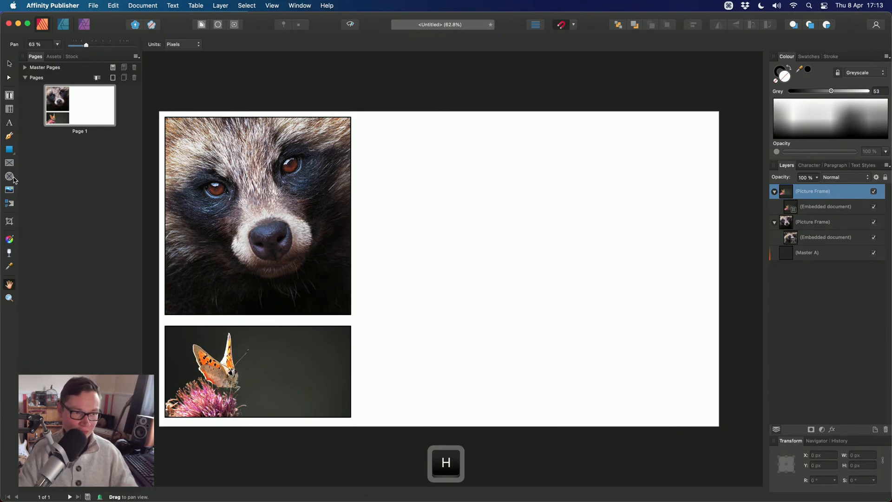
pyautogui.click(8, 163)
pyautogui.moveTo(360, 115); pyautogui.dragTo(712, 419)
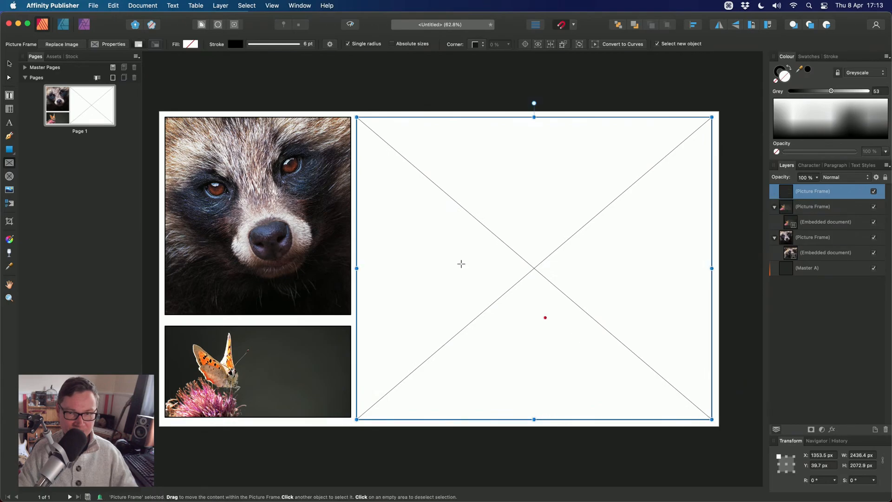
# - Browse the Photo Panel folder in Finder and place _C280180_02.afphoto into the large picture frame
pyautogui.press('super+Tab')
pyautogui.click(349, 168)
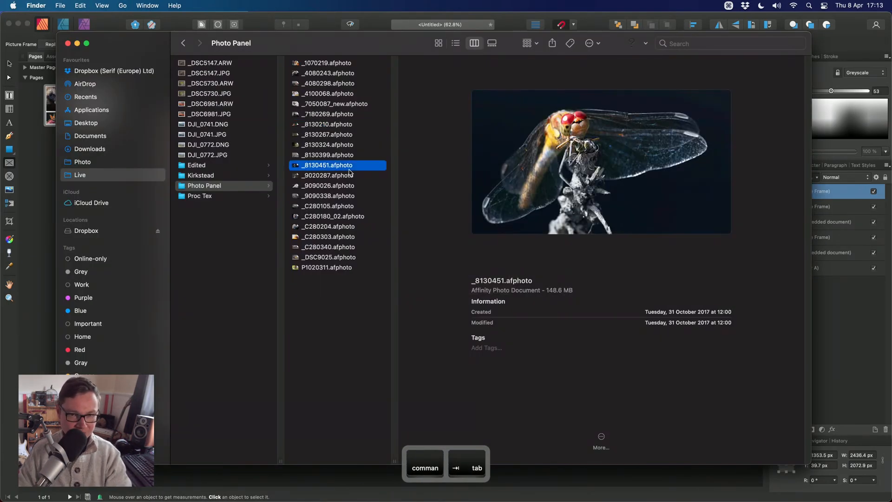
pyautogui.press('Down')
pyautogui.press('Down')
pyautogui.press('Down')
pyautogui.press('Down')
pyautogui.press('Down')
pyautogui.press('Down')
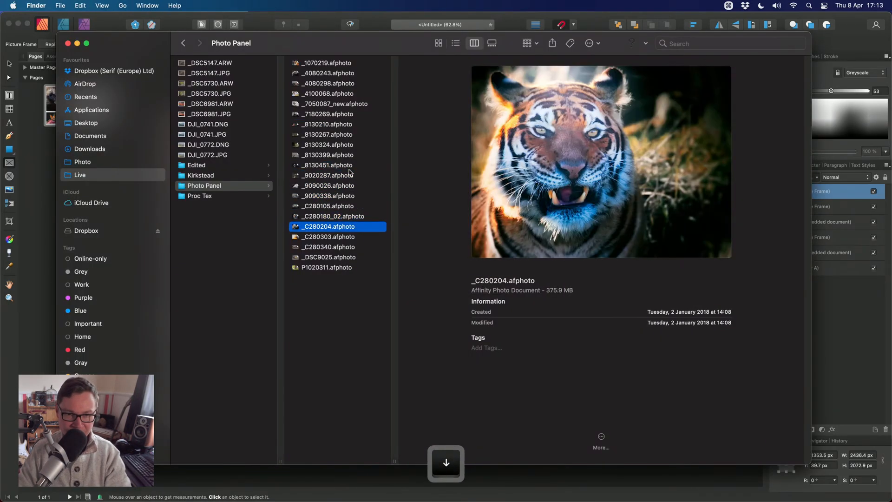
pyautogui.press('Up')
pyautogui.press('super+Tab')
pyautogui.moveTo(345, 217); pyautogui.dragTo(584, 272)
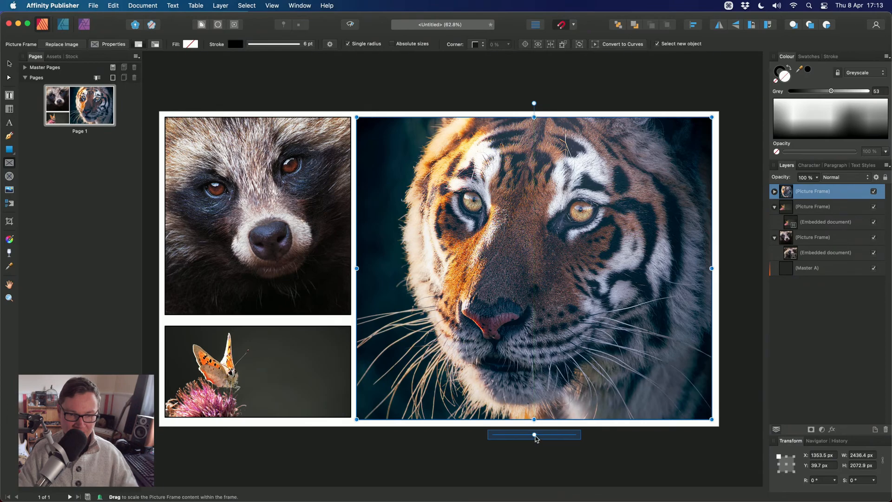
# - Scale up and reposition the tiger picture inside its frame, and shorten the frame's height to about 2057 px
pyautogui.moveTo(534, 434); pyautogui.dragTo(540, 436)
pyautogui.moveTo(531, 261); pyautogui.dragTo(517, 282)
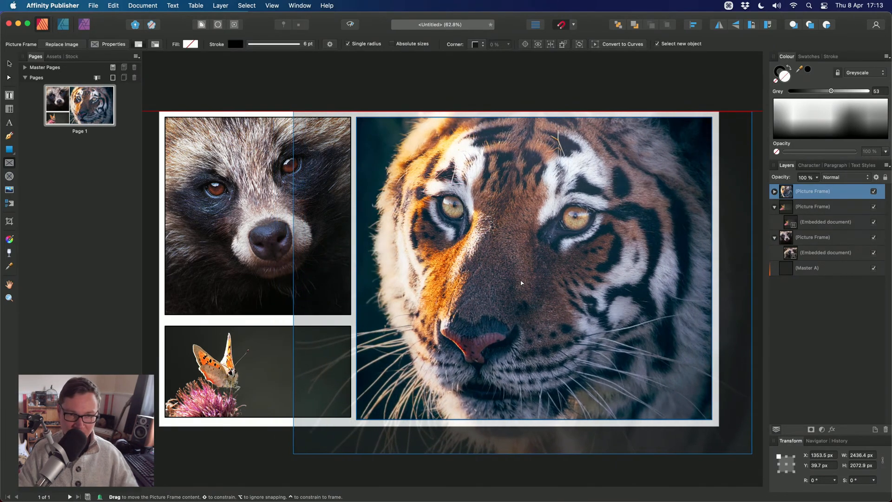
pyautogui.press('h')
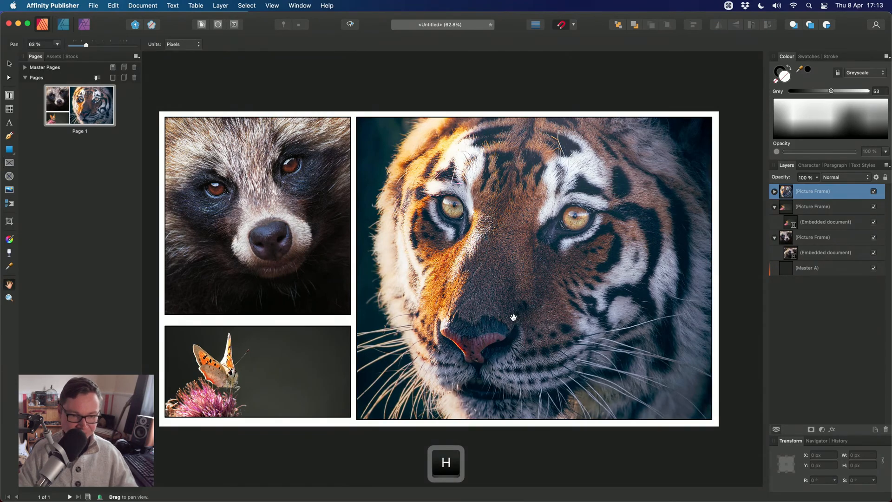
pyautogui.moveTo(513, 318); pyautogui.dragTo(526, 316)
pyautogui.press('v')
pyautogui.moveTo(546, 417); pyautogui.dragTo(546, 411)
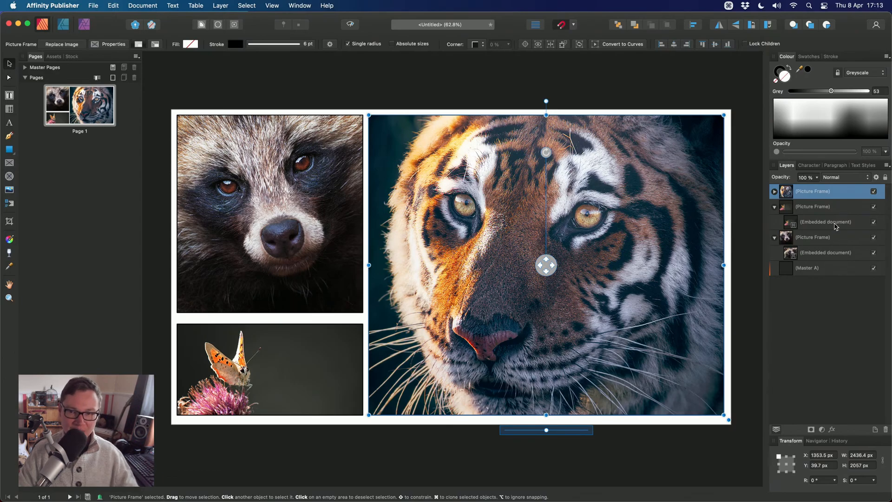
# - Collapse the picture frame layers, select all three frames and shift them slightly to even out the page margins
pyautogui.click(774, 207)
pyautogui.click(775, 222)
pyautogui.keyDown('shift'); pyautogui.click(833, 224); pyautogui.keyUp('shift')
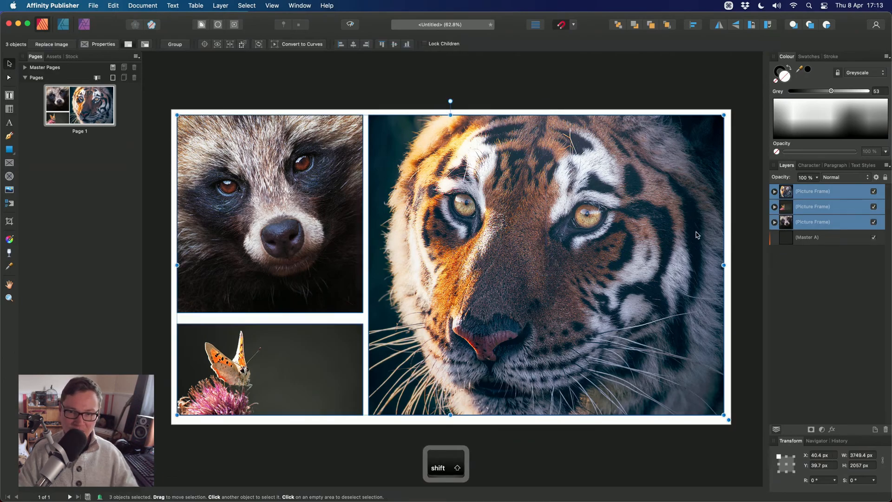
pyautogui.moveTo(511, 191); pyautogui.dragTo(513, 191)
pyautogui.press('h')
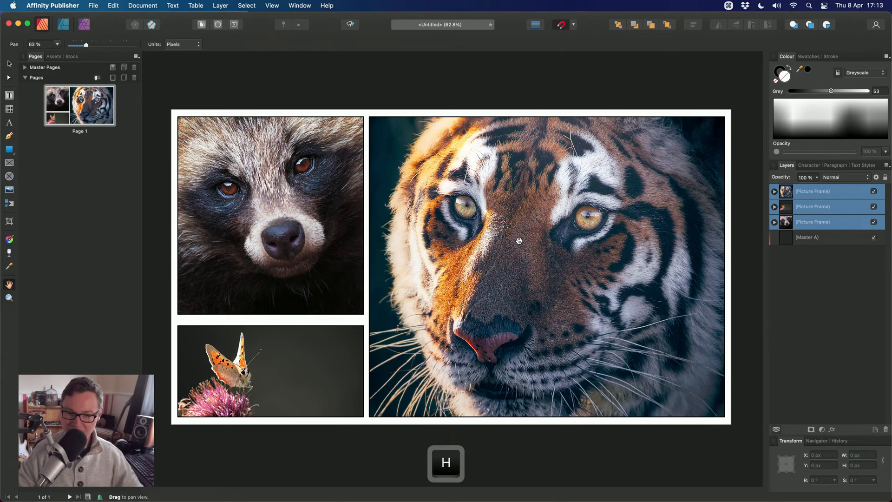
pyautogui.scroll(-2, 513, 288)
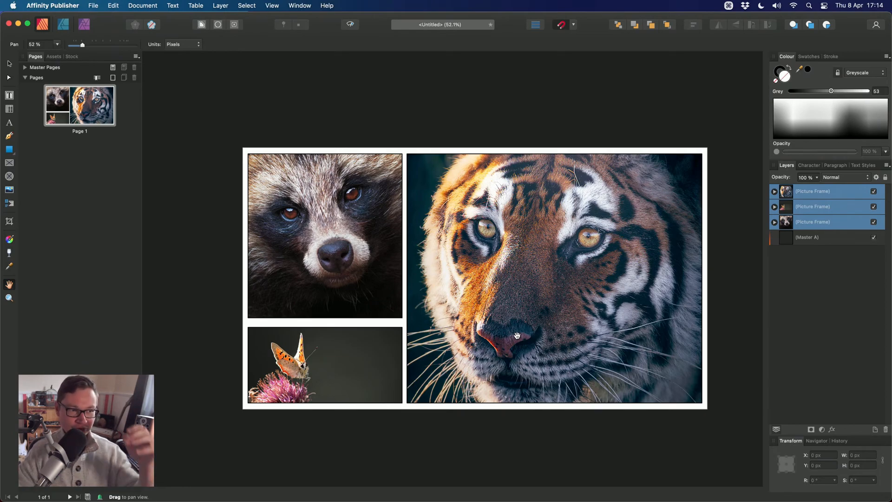
pyautogui.press('super+0')
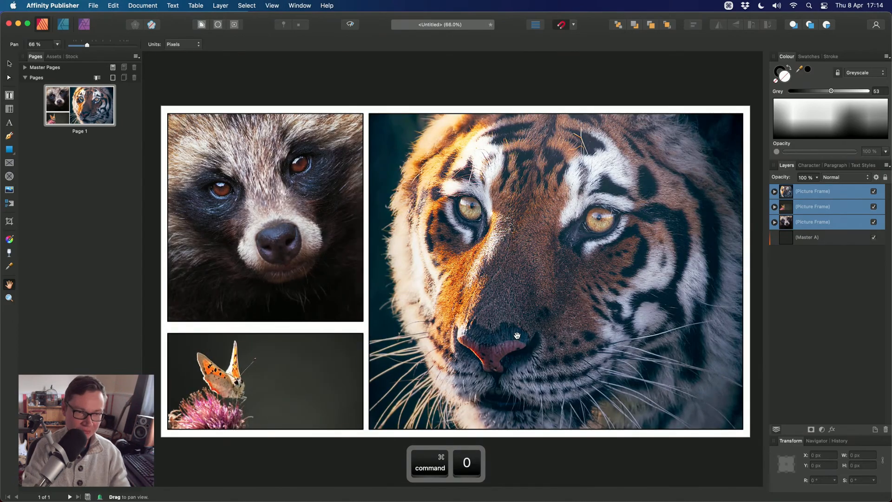
pyautogui.click(9, 64)
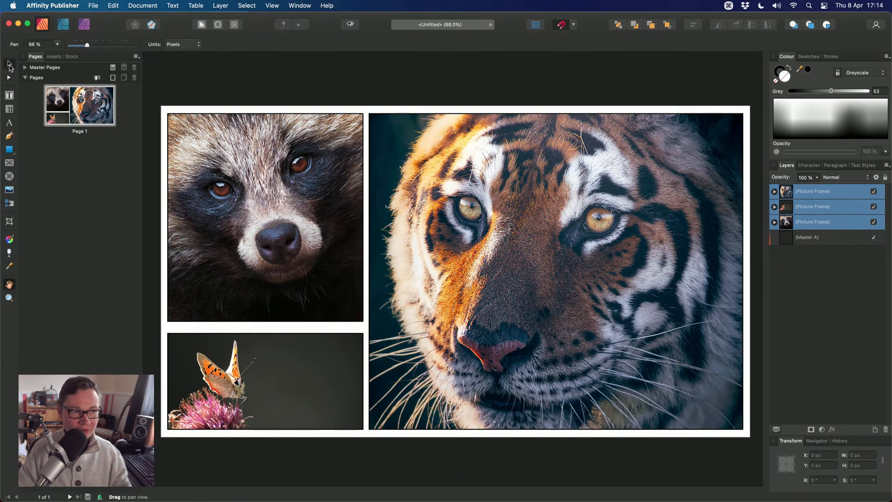
pyautogui.press('h')
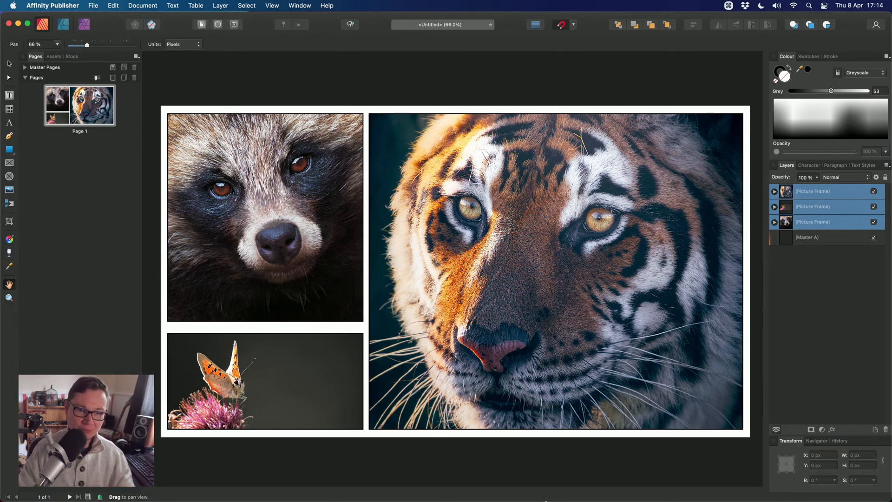
# - Switch to Affinity Photo, dismiss its registration prompt and open the new document setup
pyautogui.moveTo(549, 493)
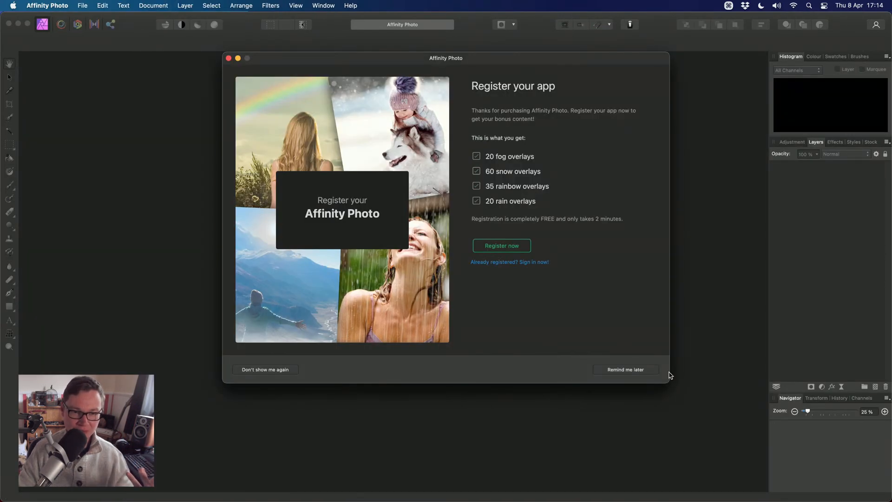
pyautogui.click(625, 376)
pyautogui.click(613, 384)
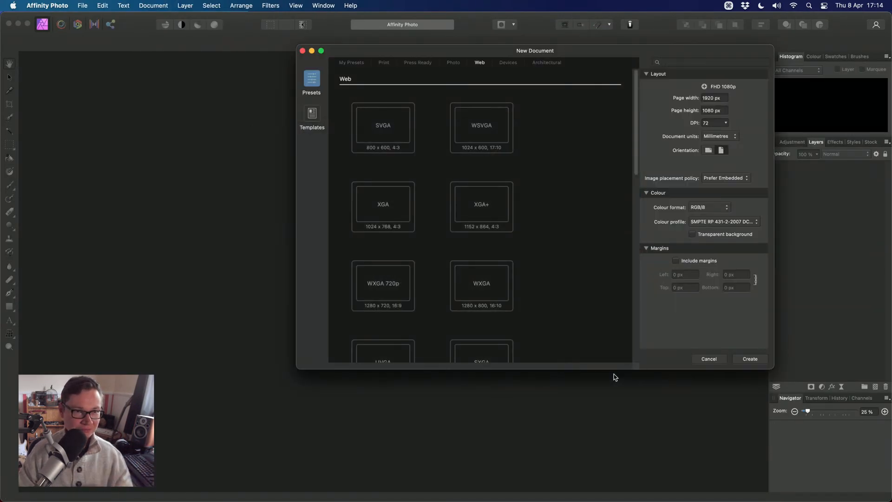
# - Create the 1920 × 1080 px document, then switch to Affinity Designer, dismiss its registration prompt and create a new document there
pyautogui.press('Return')
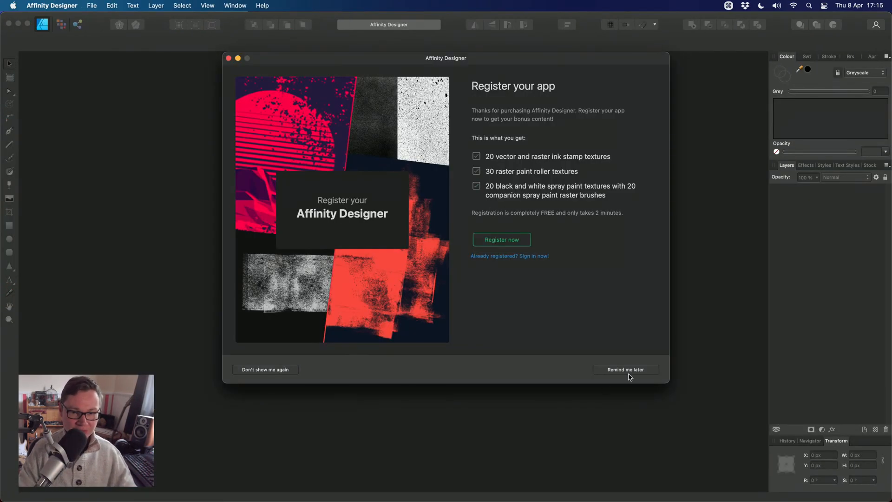
pyautogui.click(628, 374)
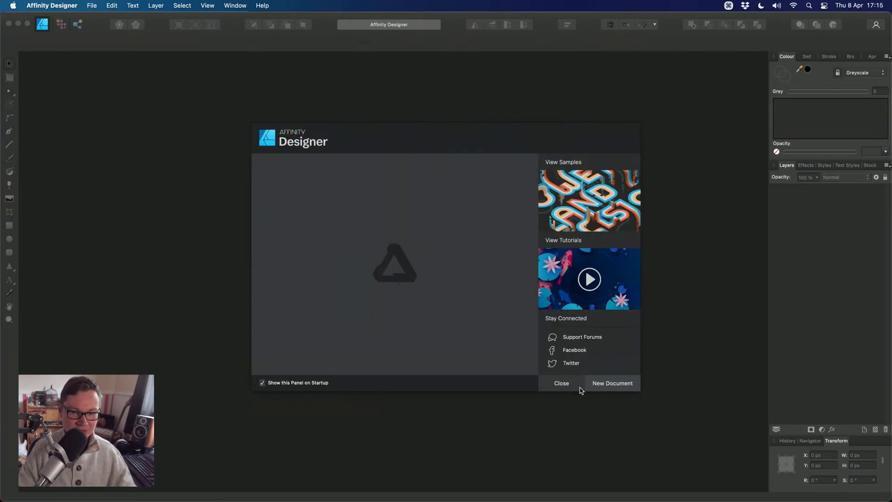
pyautogui.click(612, 382)
pyautogui.press('Return')
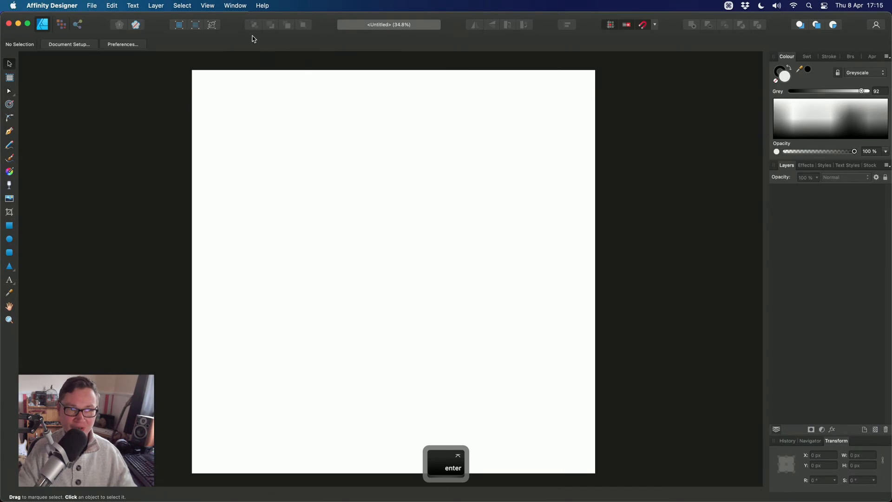
# - Display the Isometric panel, switch the document to an isometric grid and make that grid visible on the page
pyautogui.click(209, 5)
pyautogui.moveTo(286, 193)
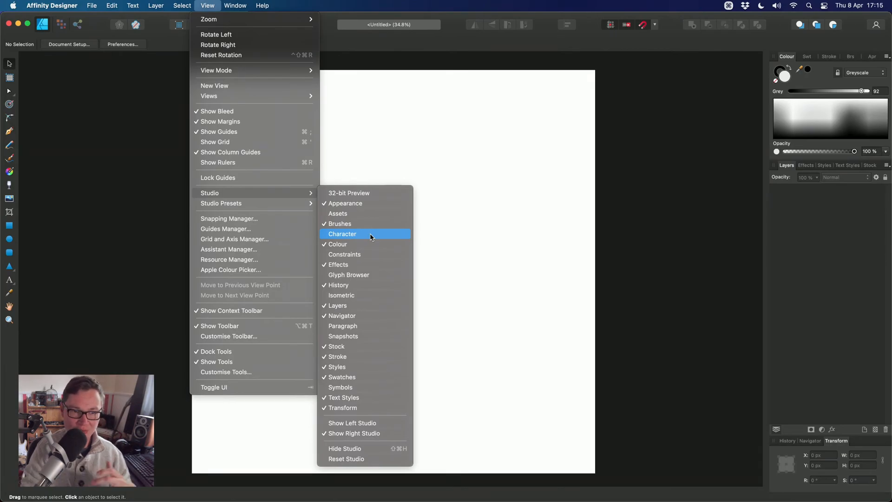
pyautogui.click(378, 300)
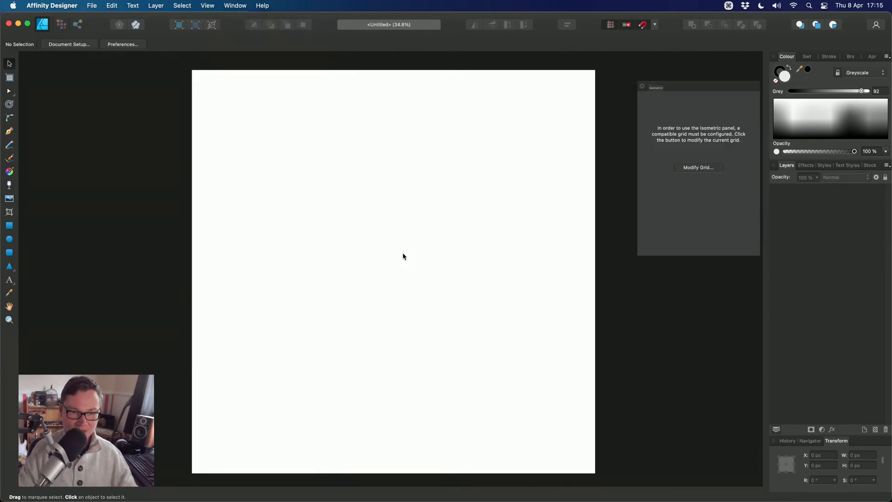
pyautogui.scroll(1, 427, 246)
pyautogui.click(707, 170)
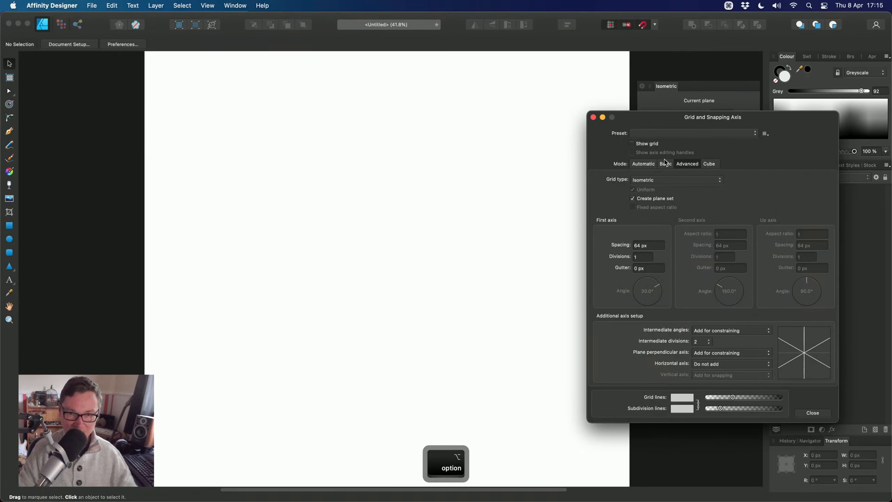
pyautogui.click(644, 145)
pyautogui.moveTo(681, 121); pyautogui.dragTo(668, 116)
pyautogui.scroll(3, 434, 260)
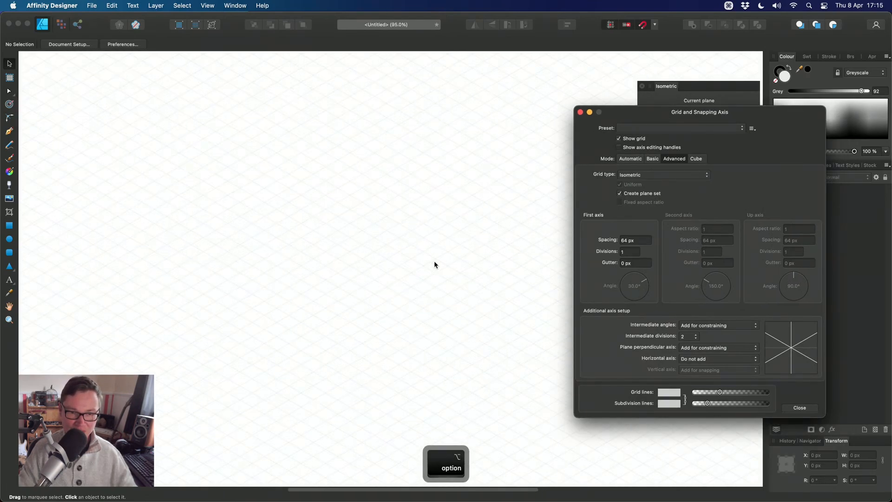
pyautogui.click(581, 112)
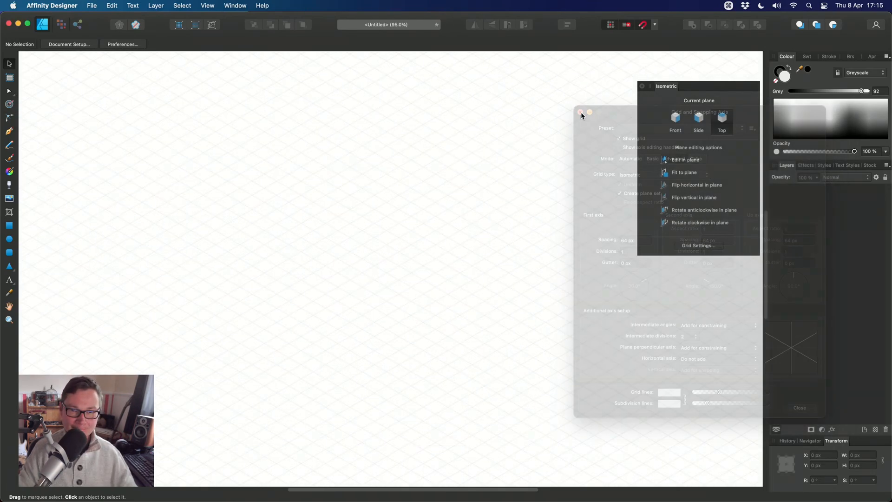
# - Turn on Edit in plane and draw a rectangle about 1014 × 1062 px on the Top isometric plane
pyautogui.click(9, 225)
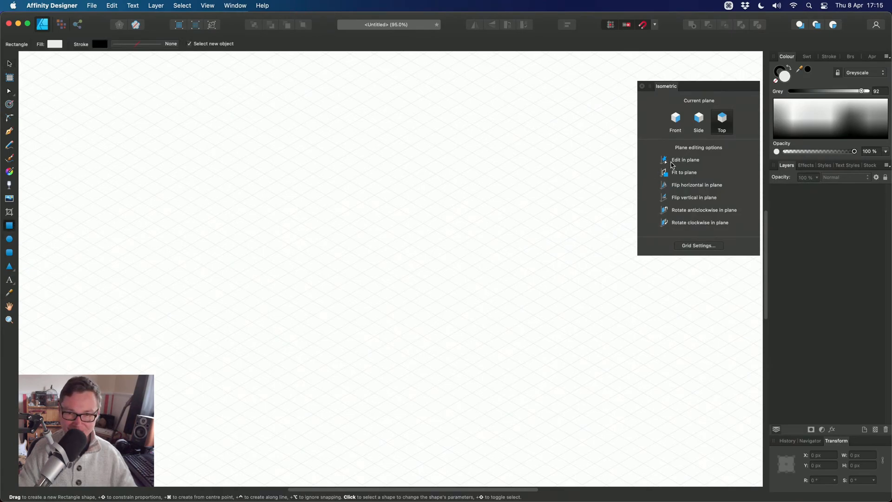
pyautogui.click(672, 162)
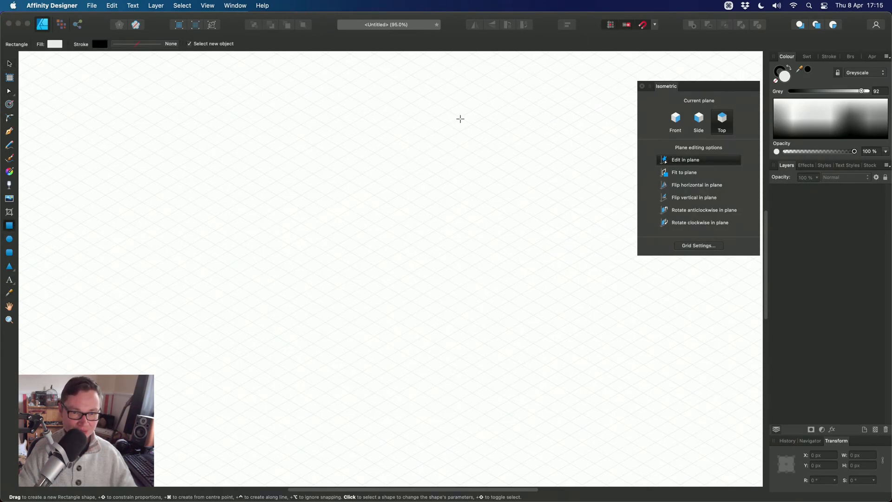
pyautogui.moveTo(460, 119); pyautogui.dragTo(470, 347)
# - Enable Snap to grid in the snapping options and delete the rectangle from the page
pyautogui.click(654, 25)
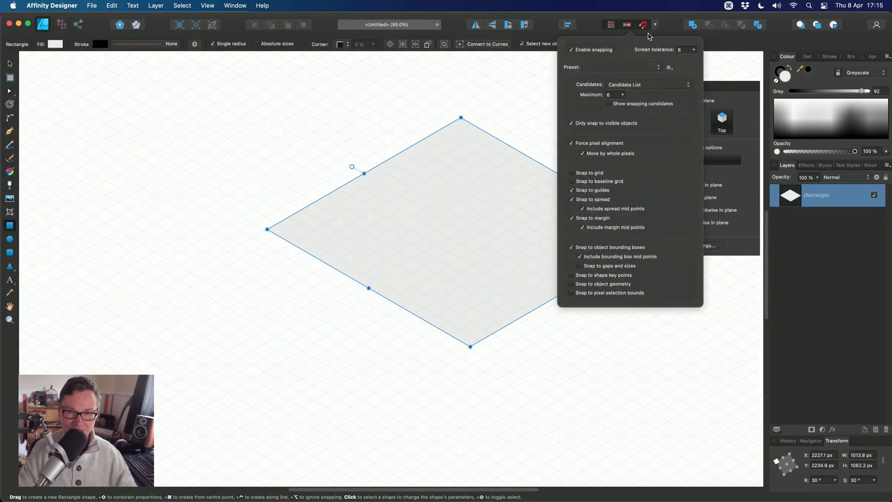
pyautogui.click(655, 23)
pyautogui.moveTo(670, 95); pyautogui.dragTo(709, 290)
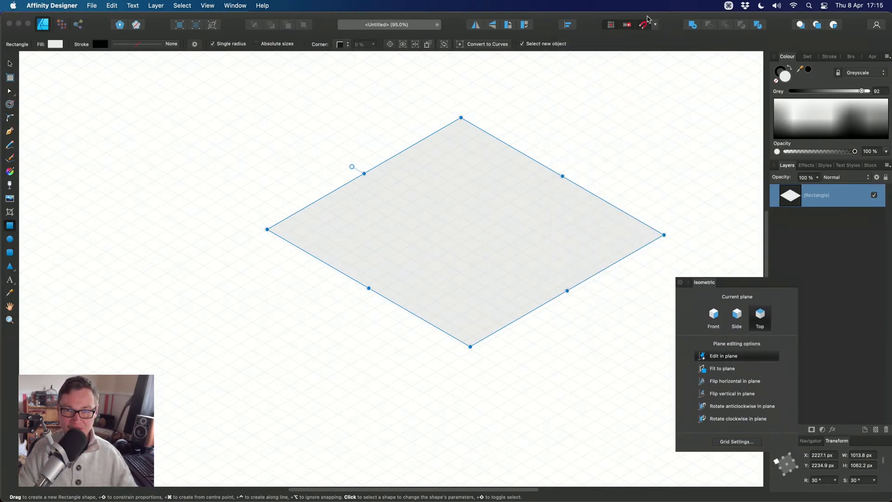
pyautogui.click(655, 24)
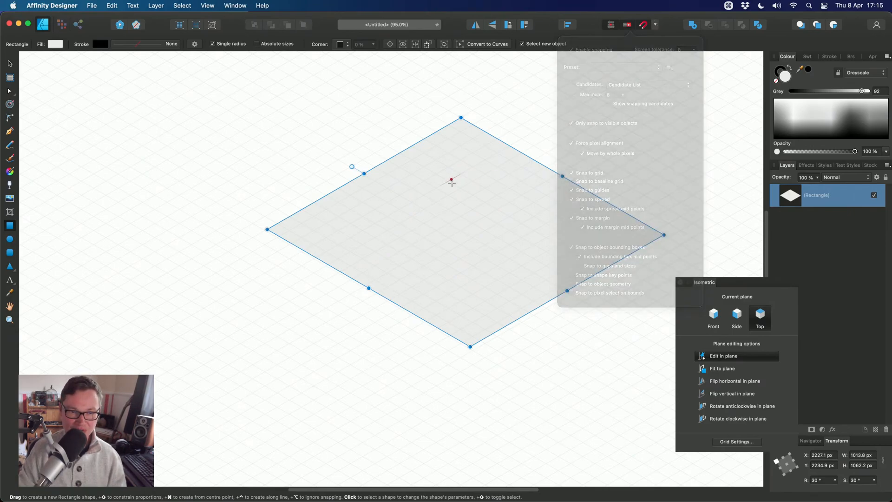
pyautogui.press('v')
pyautogui.press('BackSpace')
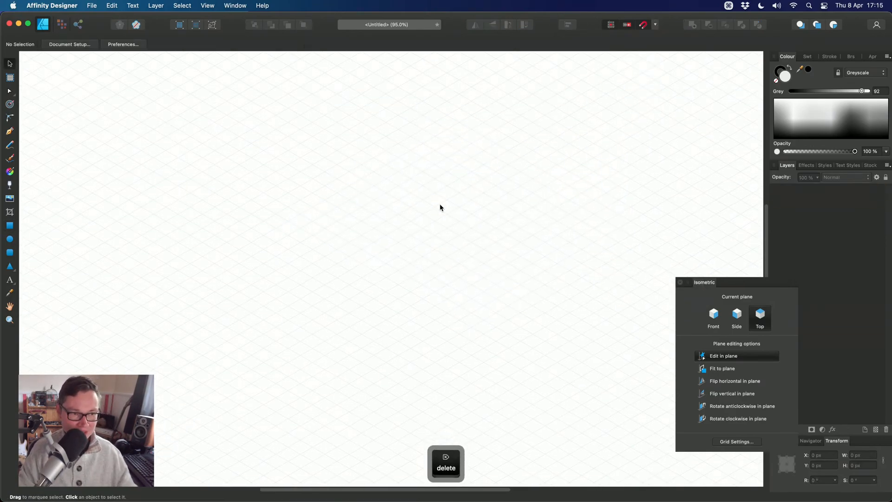
# - Draw a new rectangle on the Top isometric plane with its corners snapped to the grid
pyautogui.press('m')
pyautogui.moveTo(413, 93); pyautogui.dragTo(434, 319)
pyautogui.press('h')
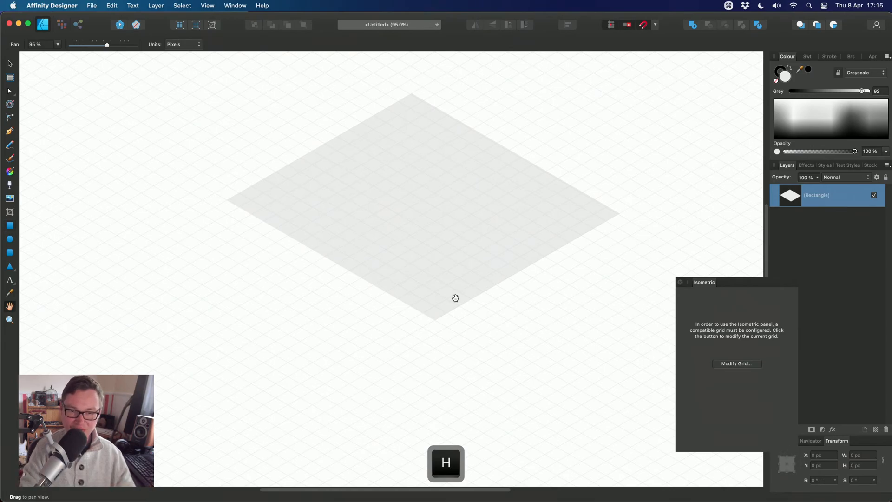
pyautogui.scroll(-1, 437, 271)
pyautogui.scroll(-3, 343, 210)
pyautogui.moveTo(371, 217); pyautogui.dragTo(458, 257)
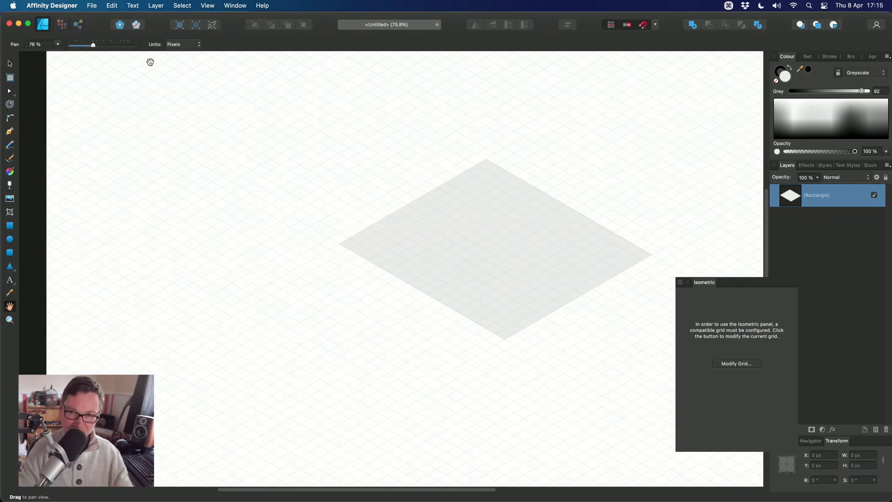
# - Look at the Export Persona, then in the Pixel Persona paint black strokes inside the rectangle with a 167 px brush
pyautogui.click(78, 24)
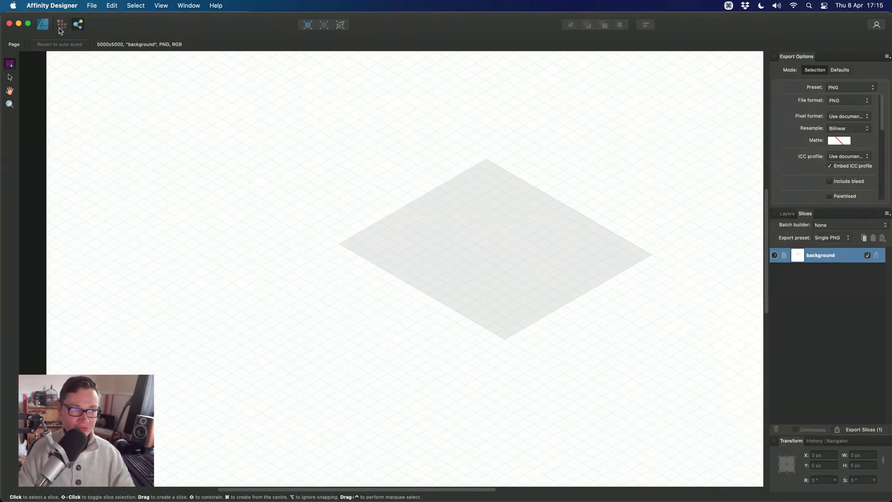
pyautogui.click(61, 26)
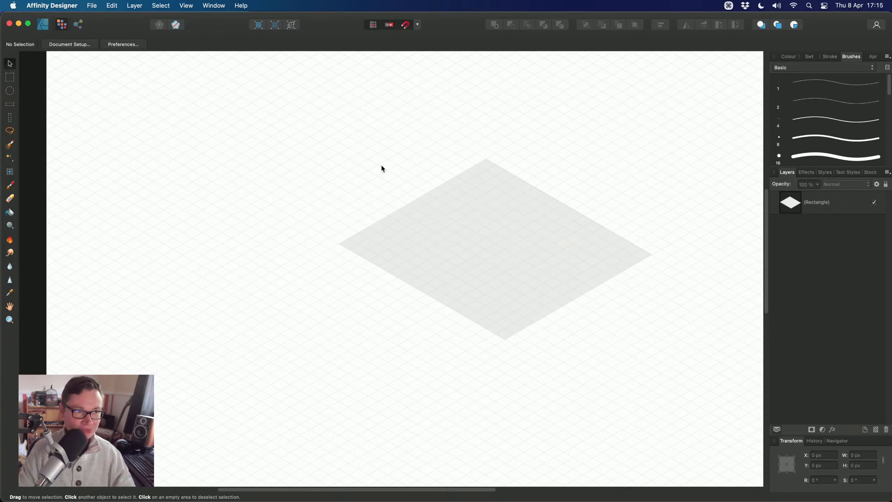
pyautogui.click(10, 185)
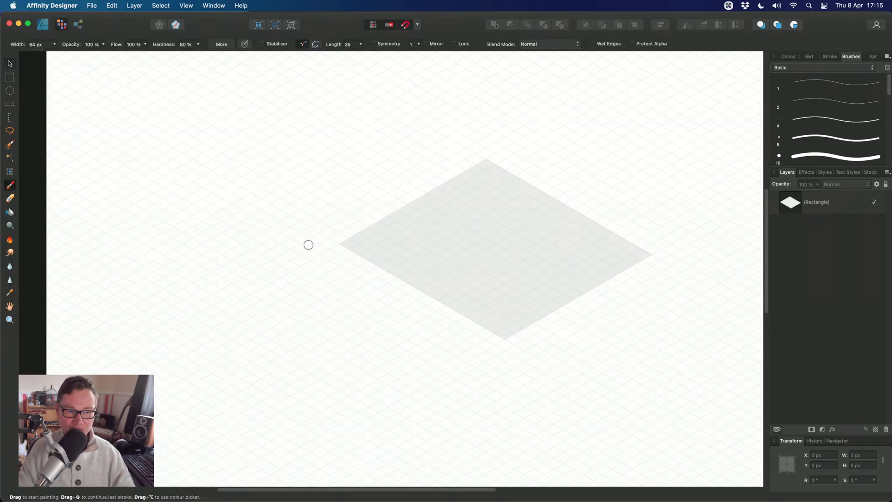
pyautogui.click(830, 207)
pyautogui.moveTo(479, 208); pyautogui.dragTo(487, 207)
pyautogui.moveTo(319, 234)
pyautogui.mouseDown()
pyautogui.moveTo(324, 216)
pyautogui.moveTo(382, 220)
pyautogui.moveTo(484, 198)
pyautogui.moveTo(547, 205)
pyautogui.moveTo(471, 260)
pyautogui.moveTo(601, 231)
pyautogui.moveTo(538, 243)
pyautogui.moveTo(488, 272)
pyautogui.moveTo(541, 285)
pyautogui.mouseUp()
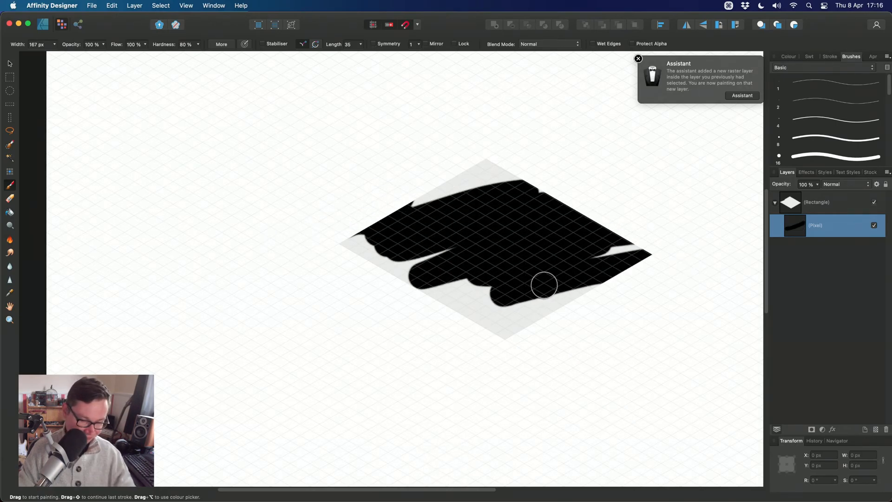
pyautogui.press('h')
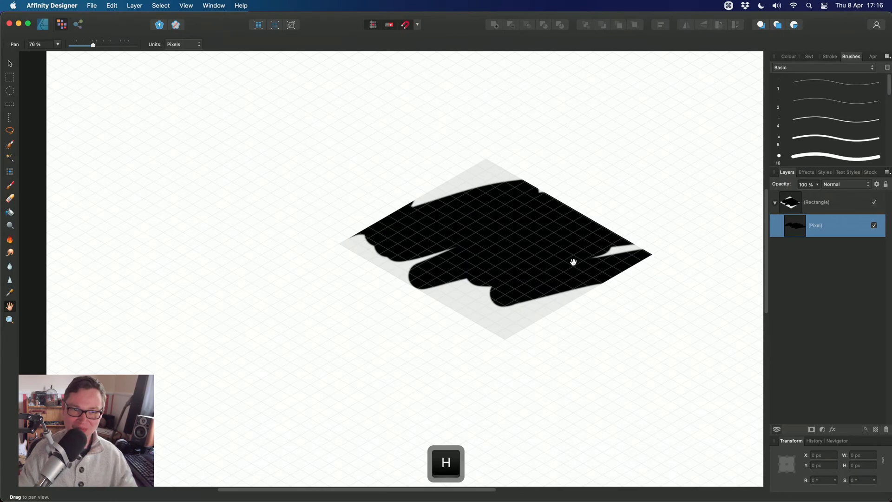
# - Quit Affinity Designer and Affinity Publisher without saving their documents, and quit Affinity Photo as well
pyautogui.press('super+q')
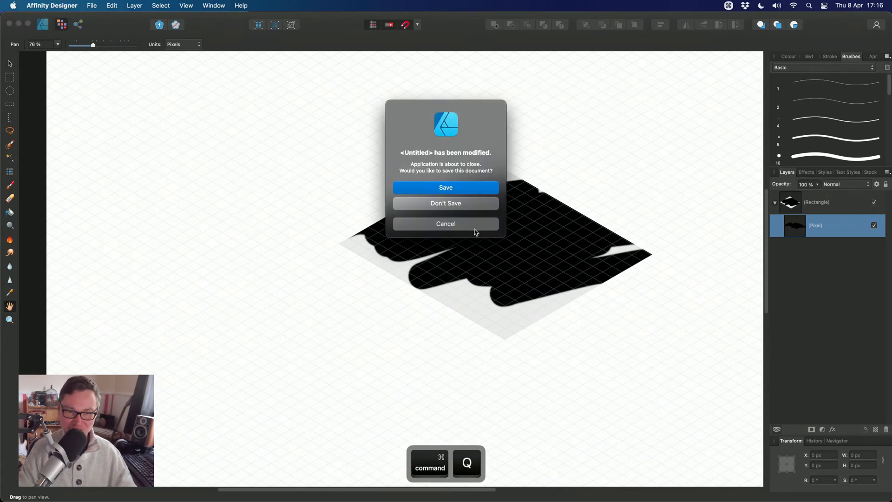
pyautogui.click(470, 204)
pyautogui.press('super+Tab')
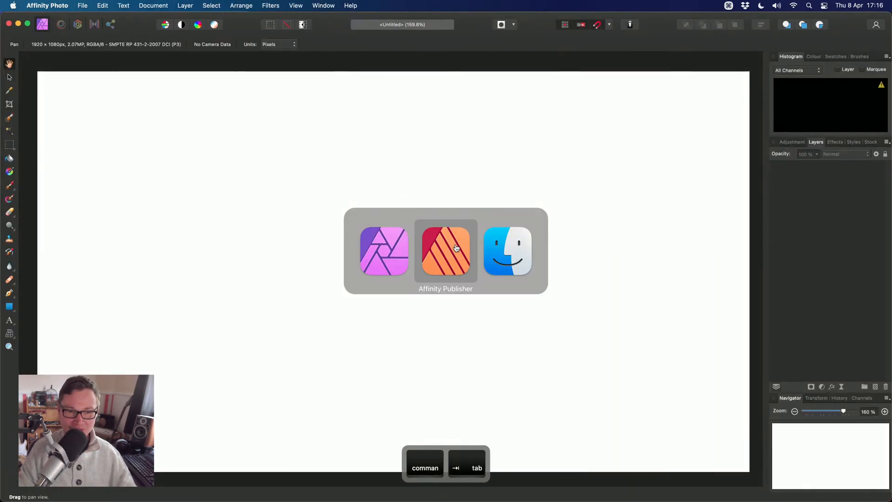
pyautogui.moveTo(507, 255)
pyautogui.mouseDown()
pyautogui.moveTo(462, 260)
pyautogui.moveTo(519, 259)
pyautogui.moveTo(500, 258)
pyautogui.mouseUp()
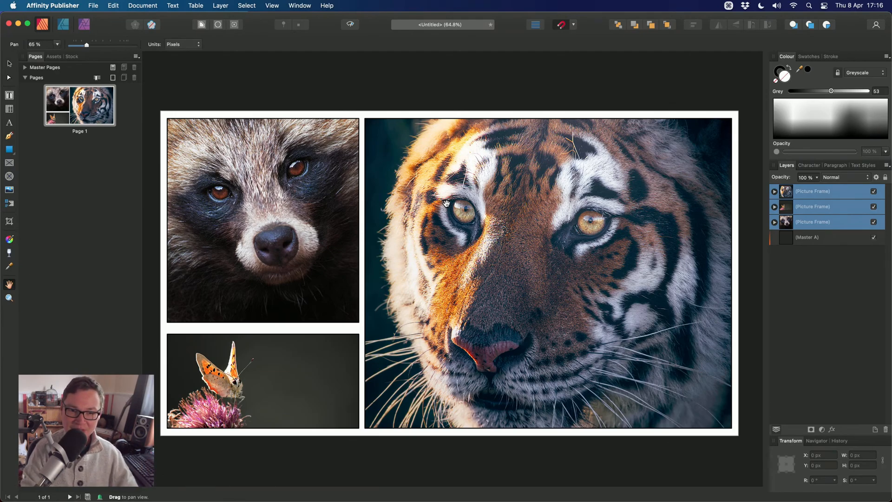
pyautogui.press('super+q')
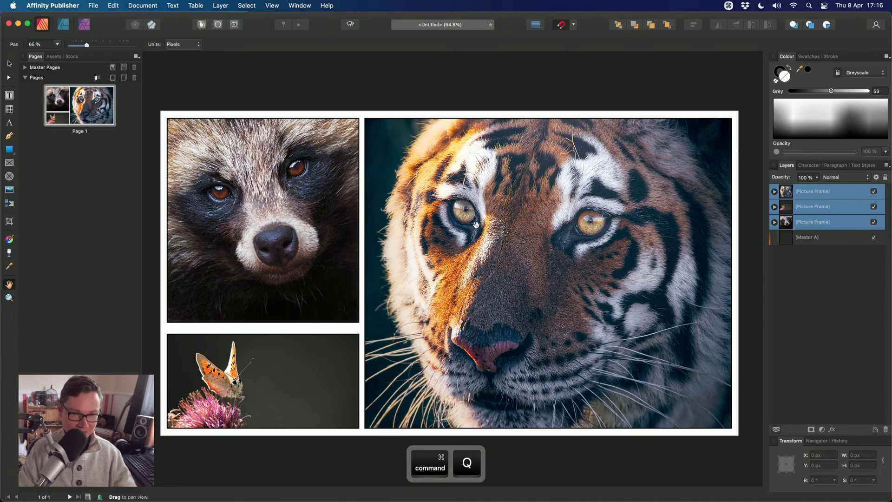
pyautogui.press('super+d')
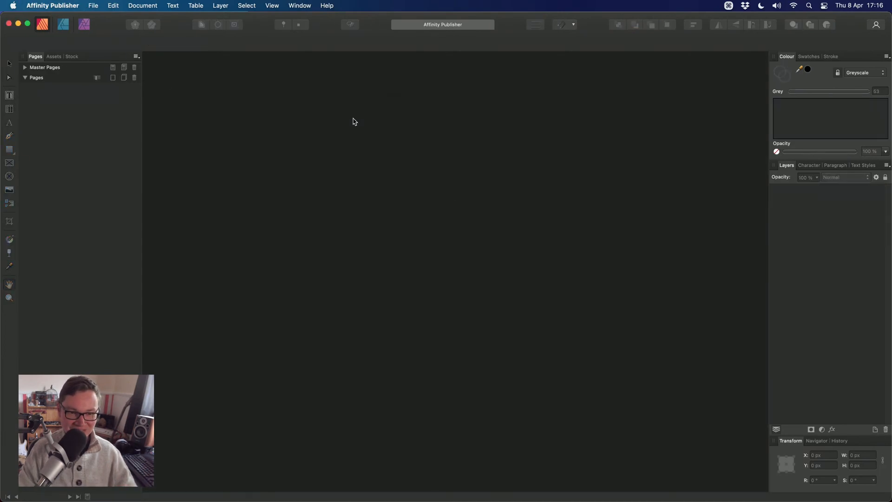
pyautogui.press('super+Tab')
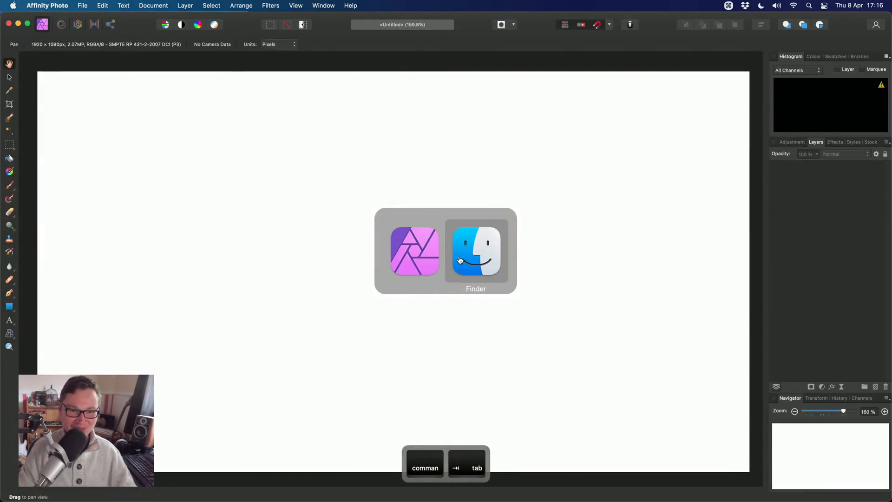
pyautogui.press('super+q')
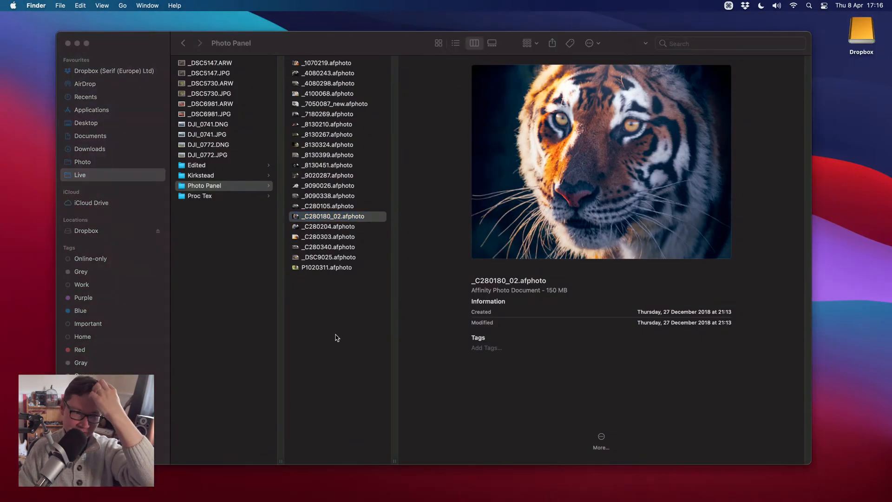
# - Browse the Proc Tex folder in Finder and preview _DSC7020.afphoto and Andromeda Galaxy LRGB.afphoto
pyautogui.click(225, 205)
pyautogui.click(218, 196)
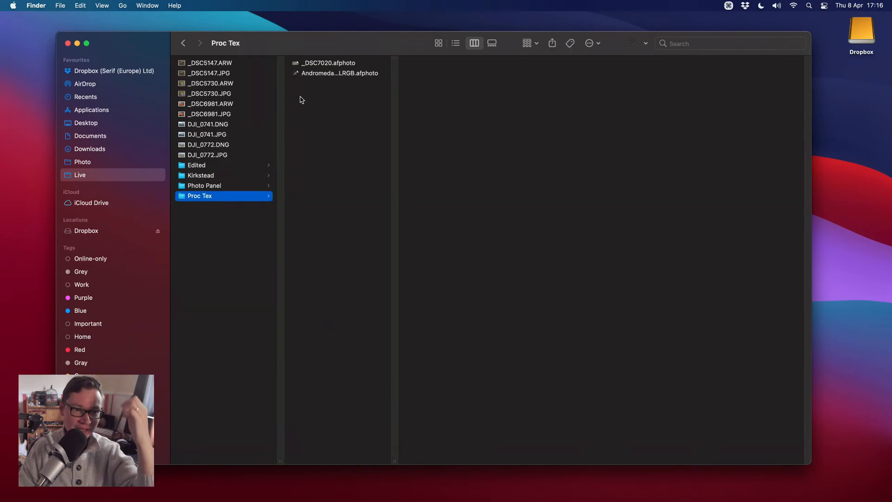
pyautogui.click(361, 73)
pyautogui.click(356, 65)
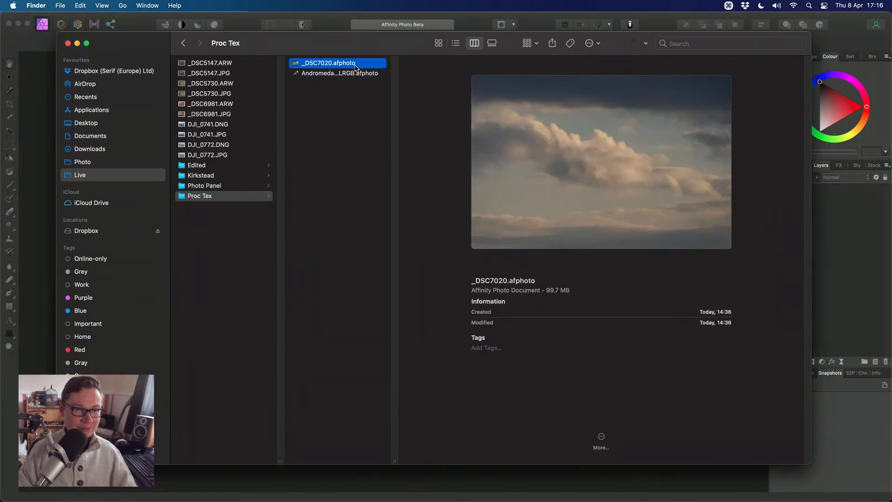
pyautogui.click(365, 74)
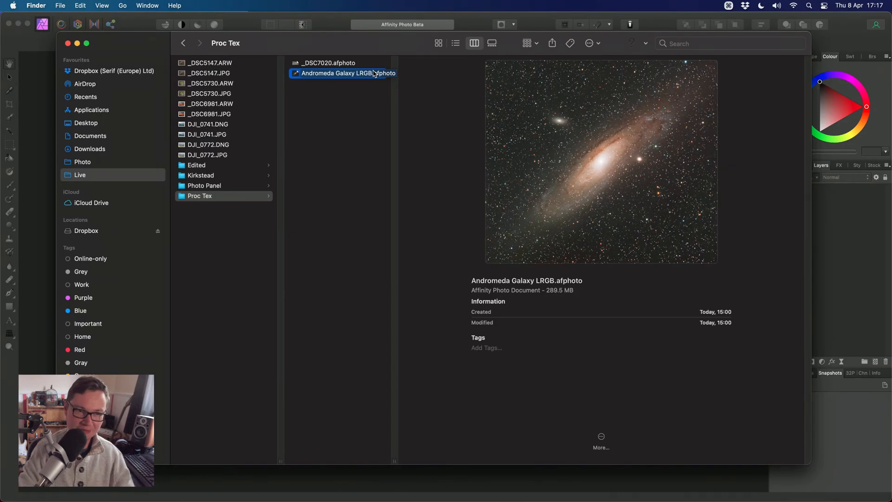
pyautogui.click(323, 63)
pyautogui.click(325, 76)
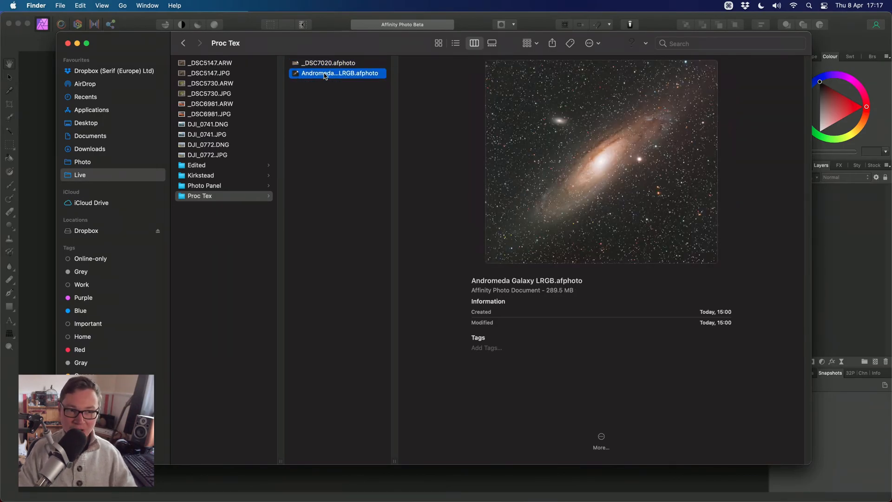
# - Open Andromeda Galaxy LRGB.afphoto in Affinity Photo Beta and bring the whole galaxy image into view
pyautogui.press('super+Tab')
pyautogui.moveTo(325, 77); pyautogui.dragTo(464, 99)
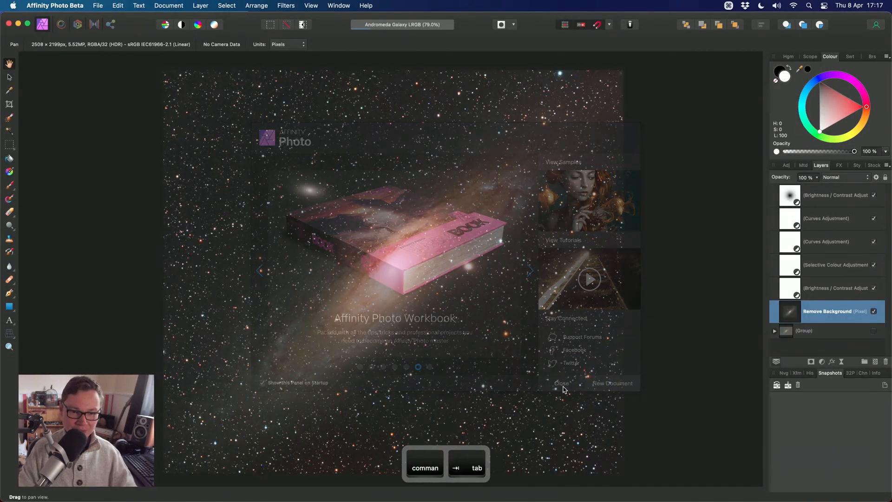
pyautogui.hscroll(-1, 520, 324)
pyautogui.scroll(1, 479, 325)
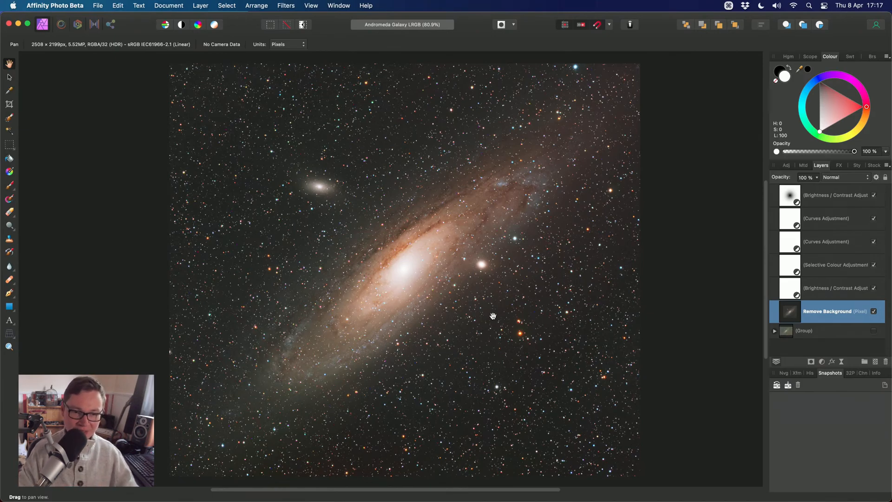
pyautogui.keyDown('alt'); pyautogui.keyDown('super'); pyautogui.click(785, 317); pyautogui.keyUp('super'); pyautogui.keyUp('alt')
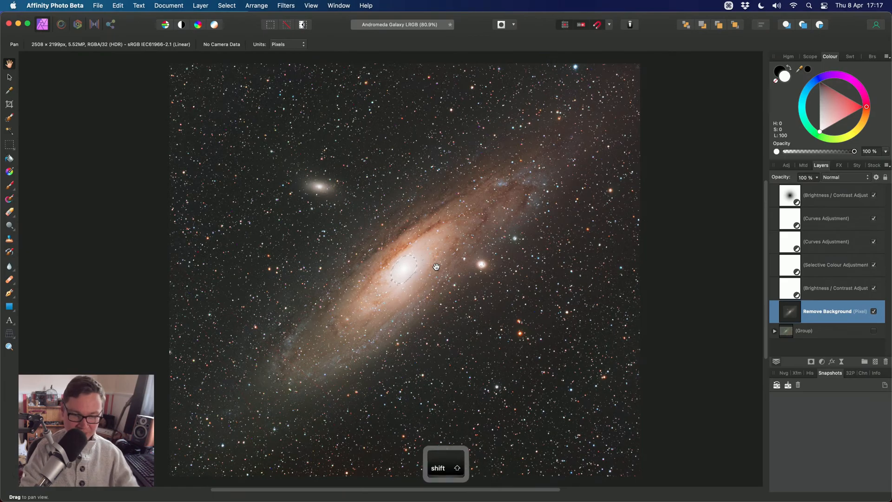
# - Try a Curves adjustment masked by an inverted luminosity selection, pulling the shadows and midtones down, and delete the adjustment
pyautogui.press('super+shift+i')
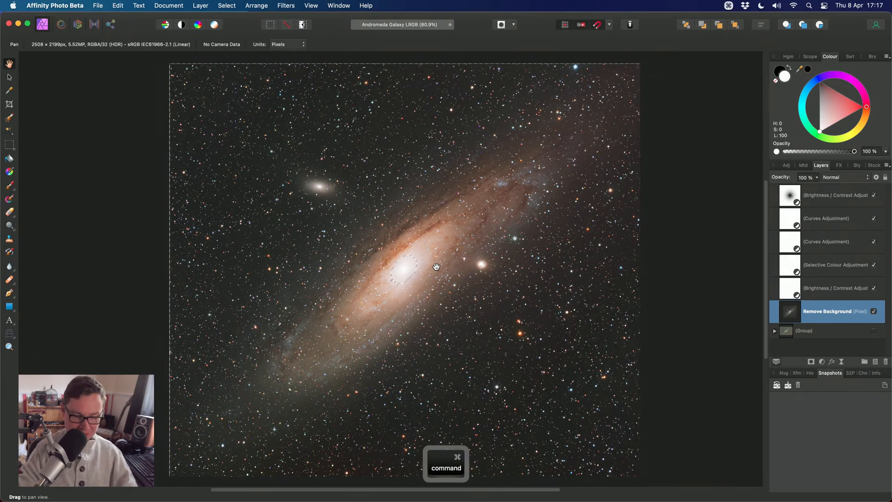
pyautogui.press('super+m')
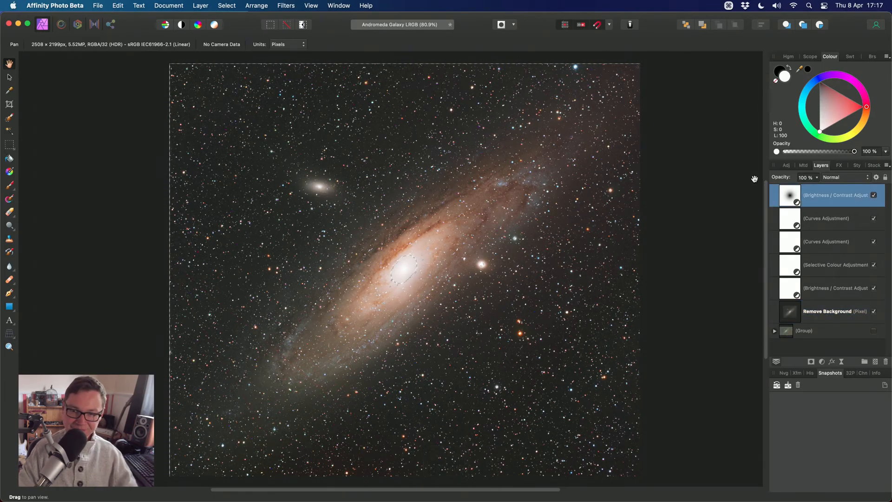
pyautogui.press('super+d')
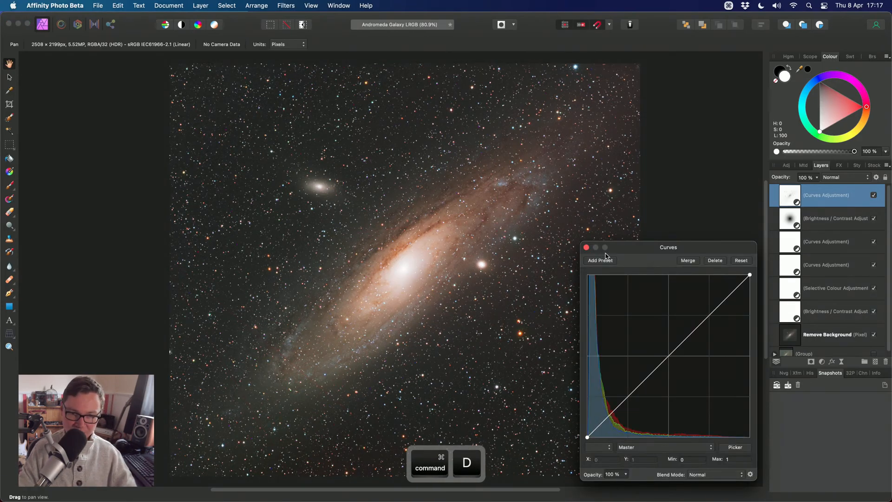
pyautogui.moveTo(599, 352)
pyautogui.mouseDown()
pyautogui.moveTo(601, 362)
pyautogui.moveTo(611, 357)
pyautogui.mouseUp()
pyautogui.moveTo(609, 344); pyautogui.dragTo(609, 353)
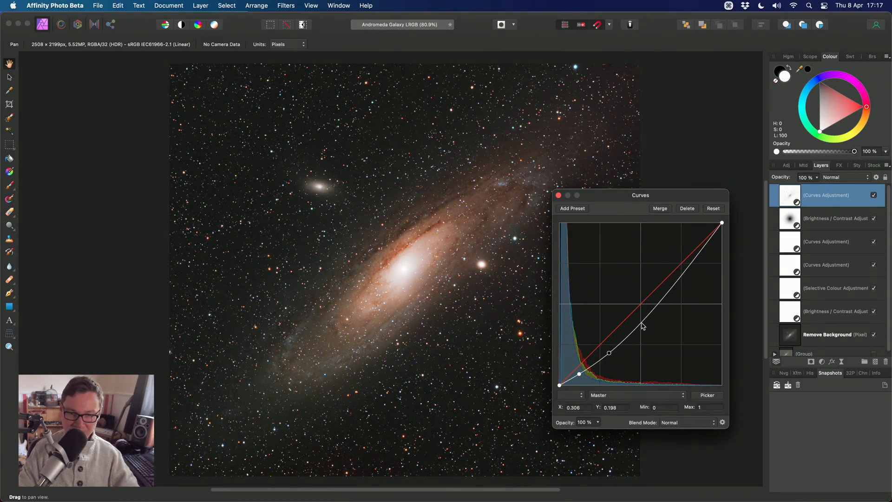
pyautogui.moveTo(641, 319); pyautogui.dragTo(641, 321)
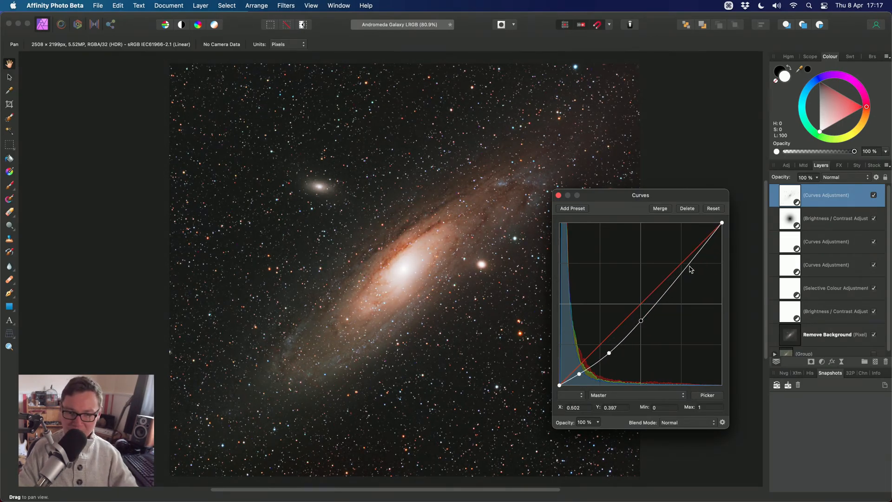
pyautogui.moveTo(690, 268); pyautogui.dragTo(684, 262)
pyautogui.moveTo(650, 192); pyautogui.dragTo(662, 161)
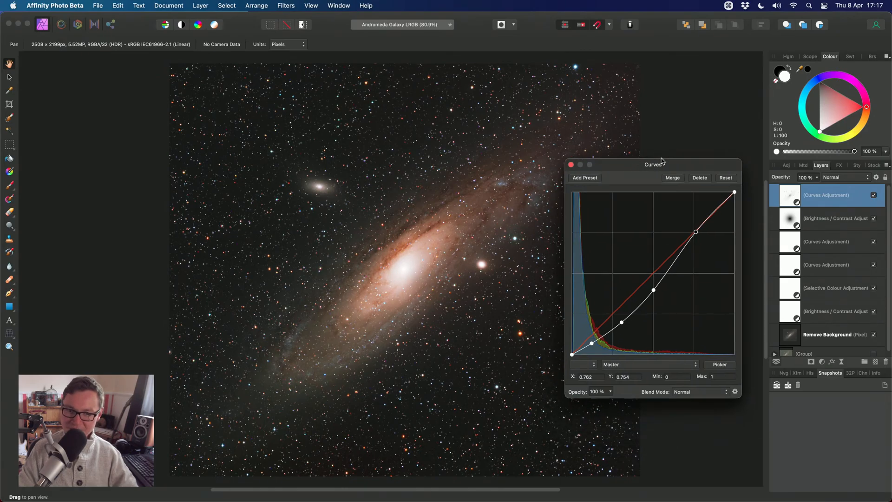
pyautogui.click(699, 177)
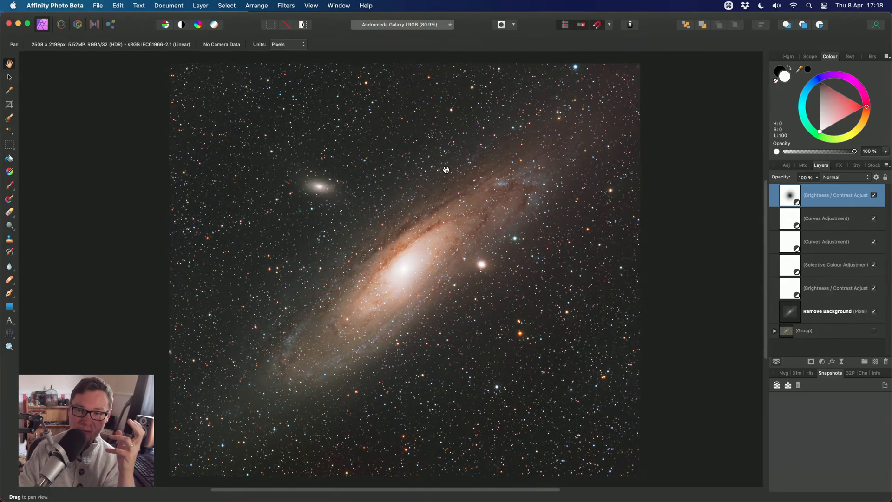
# - Add a live Procedural Texture filter above the top adjustment, enlarge its dialog and look through the preset list
pyautogui.click(200, 6)
pyautogui.moveTo(260, 146)
pyautogui.moveTo(353, 188)
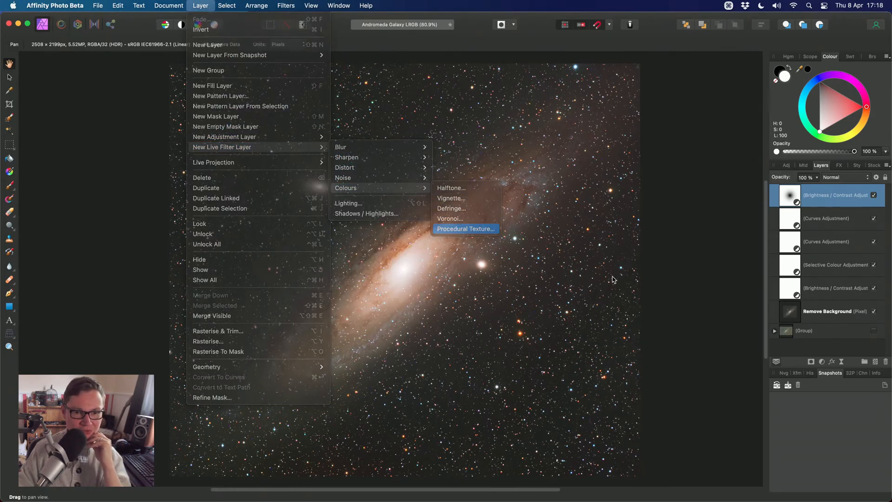
pyautogui.click(446, 228)
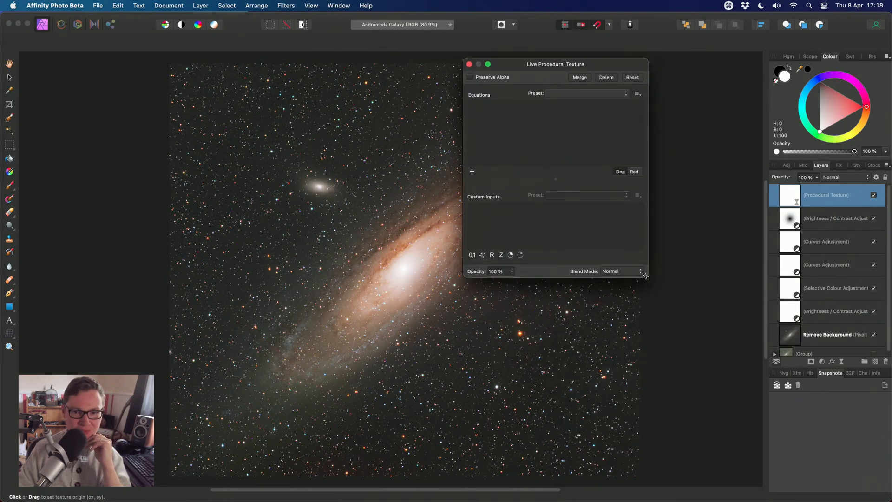
pyautogui.moveTo(645, 276); pyautogui.dragTo(706, 382)
pyautogui.moveTo(633, 64); pyautogui.dragTo(667, 62)
pyautogui.click(669, 93)
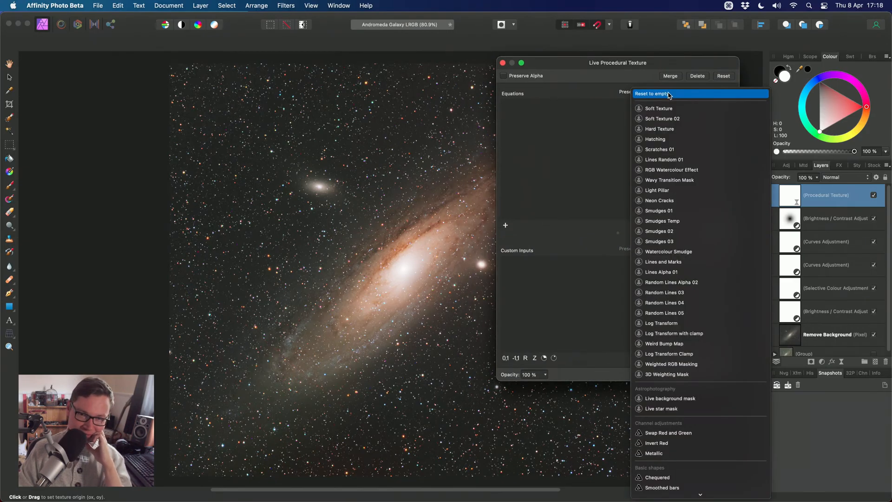
pyautogui.click(571, 144)
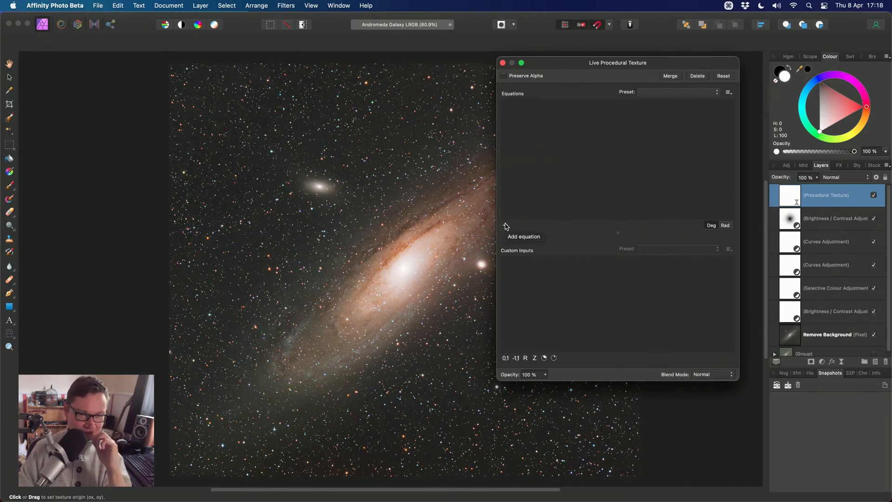
# - Try four zero-value equations, one each for the red, green, blue and alpha channels, and reset the filter
pyautogui.click(506, 226)
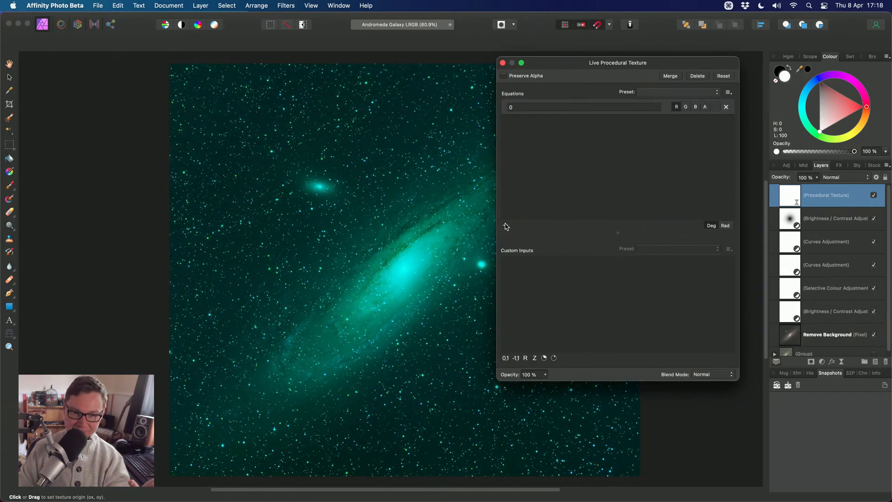
pyautogui.click(506, 227)
pyautogui.click(506, 226)
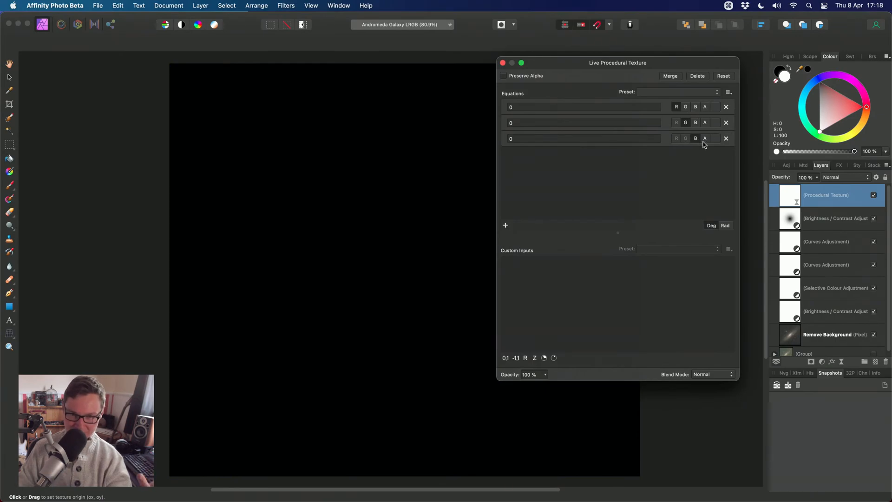
pyautogui.click(506, 226)
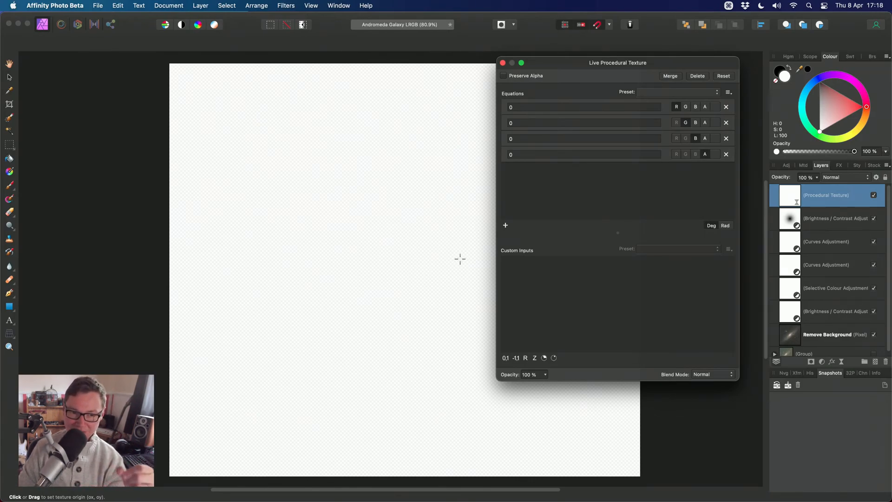
pyautogui.click(722, 76)
# - Load the Weighted RGB Masking preset and invert its alpha equation by putting 1- in front of smoothstepsc
pyautogui.click(682, 92)
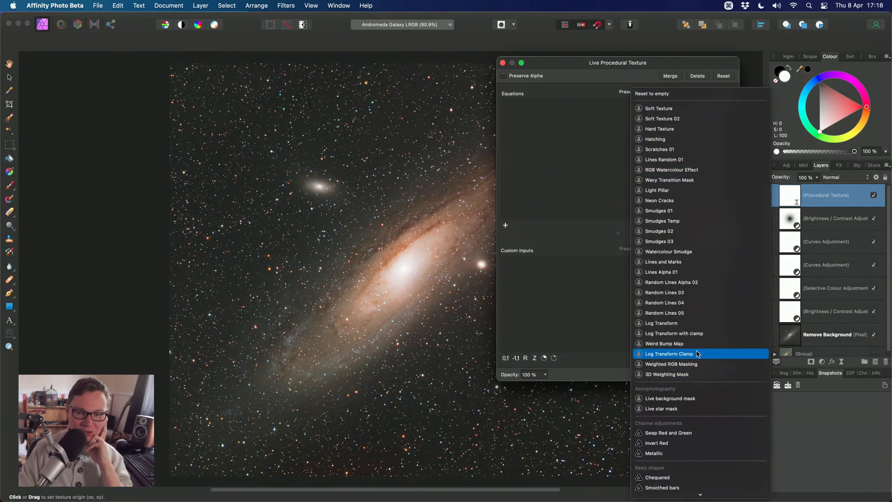
pyautogui.click(671, 363)
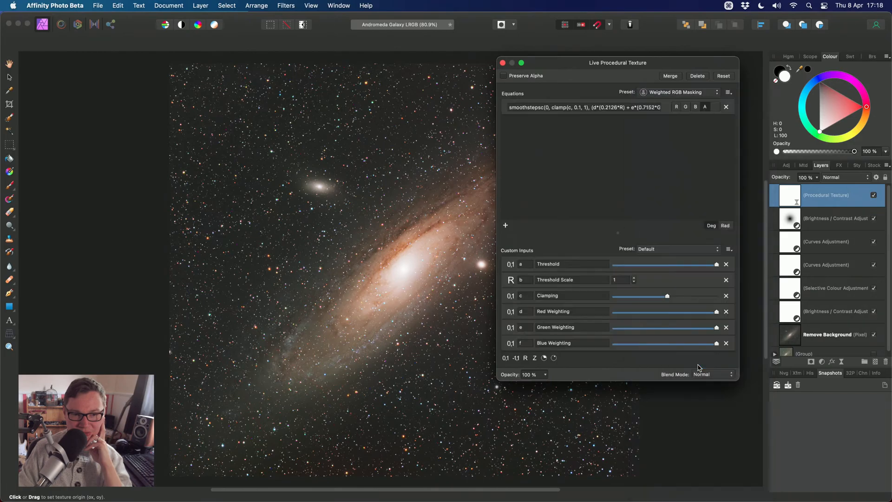
pyautogui.moveTo(633, 55); pyautogui.dragTo(611, 13)
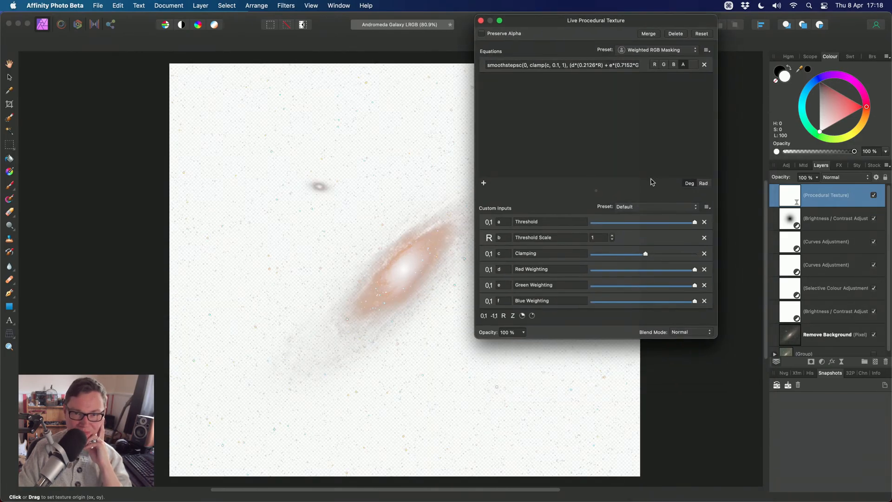
pyautogui.moveTo(716, 337); pyautogui.dragTo(813, 423)
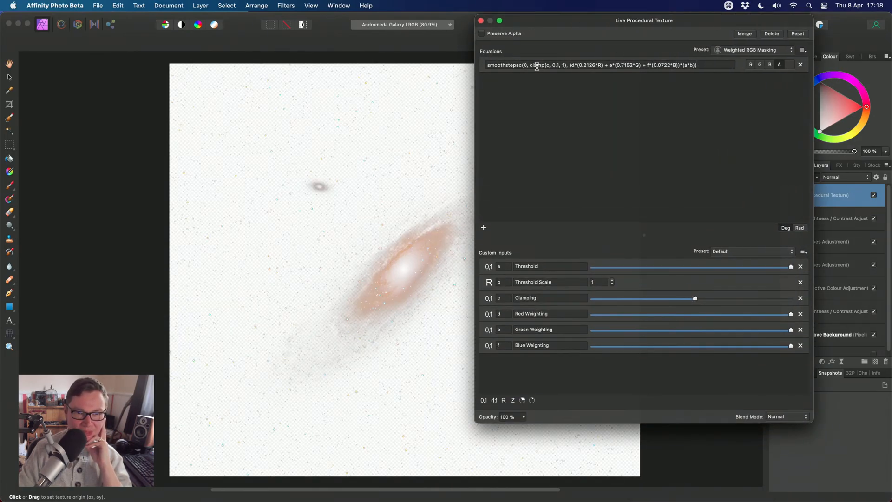
pyautogui.click(509, 65)
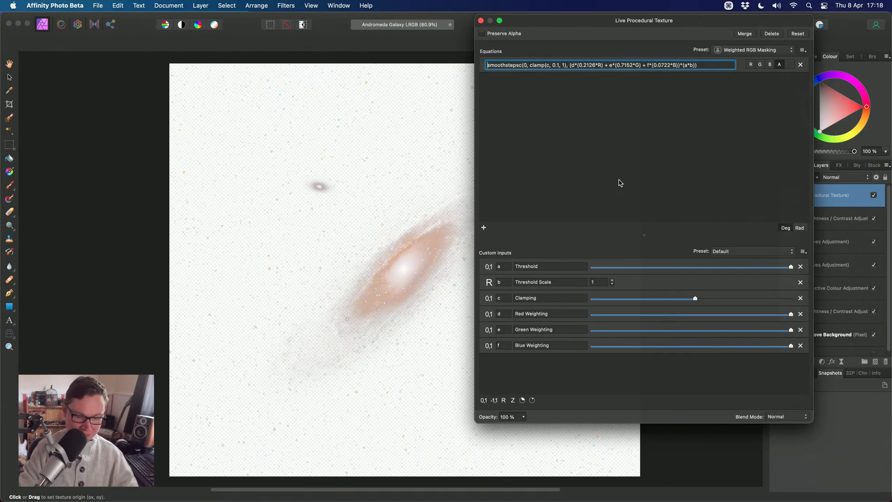
pyautogui.write('1-')
pyautogui.press('Return')
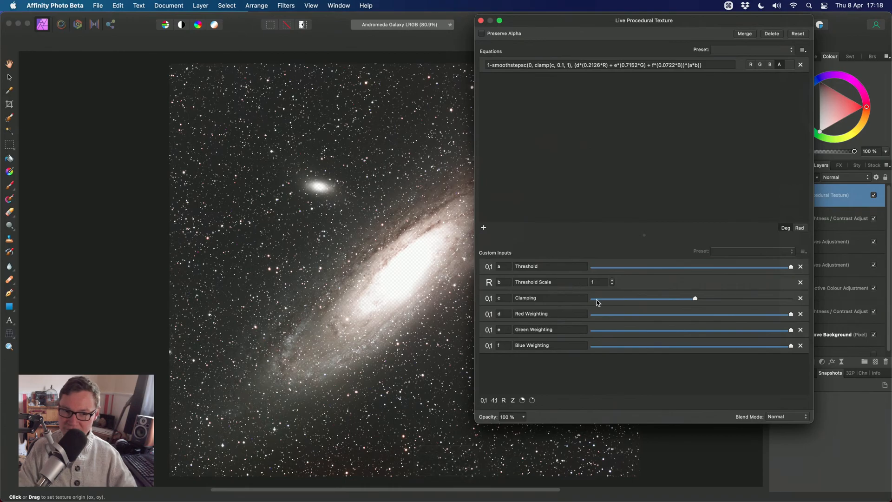
# - Set the mask's Threshold Scale to 2, and lower the Clamping and slightly the Green Weighting inputs
pyautogui.moveTo(580, 23); pyautogui.dragTo(630, 38)
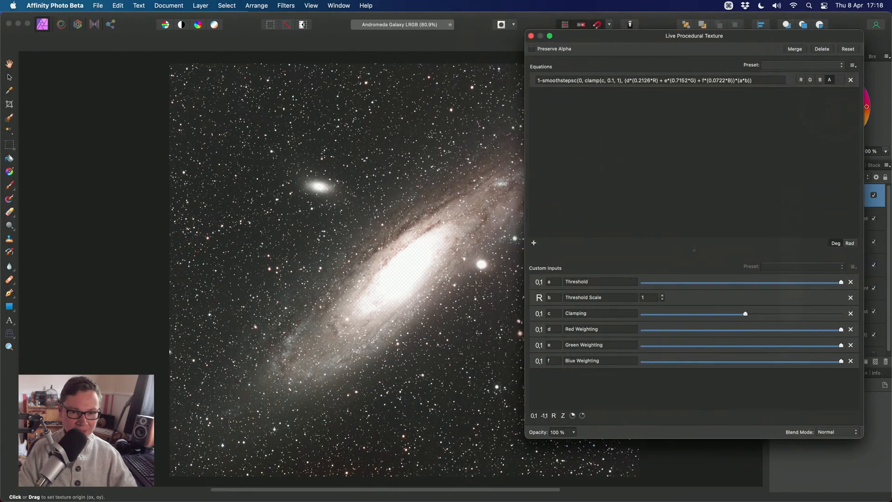
pyautogui.scroll(3, 473, 284)
pyautogui.moveTo(781, 281); pyautogui.dragTo(842, 283)
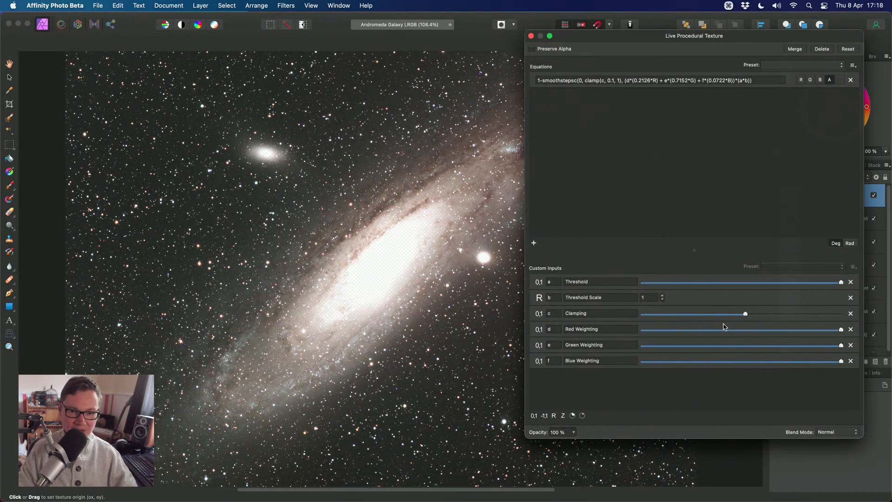
pyautogui.click(662, 295)
pyautogui.moveTo(734, 314); pyautogui.dragTo(715, 323)
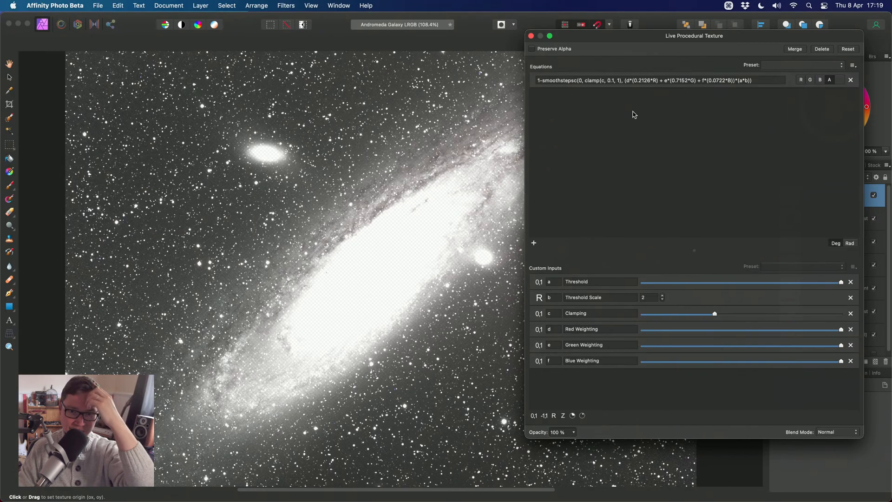
pyautogui.moveTo(641, 36); pyautogui.dragTo(617, 43)
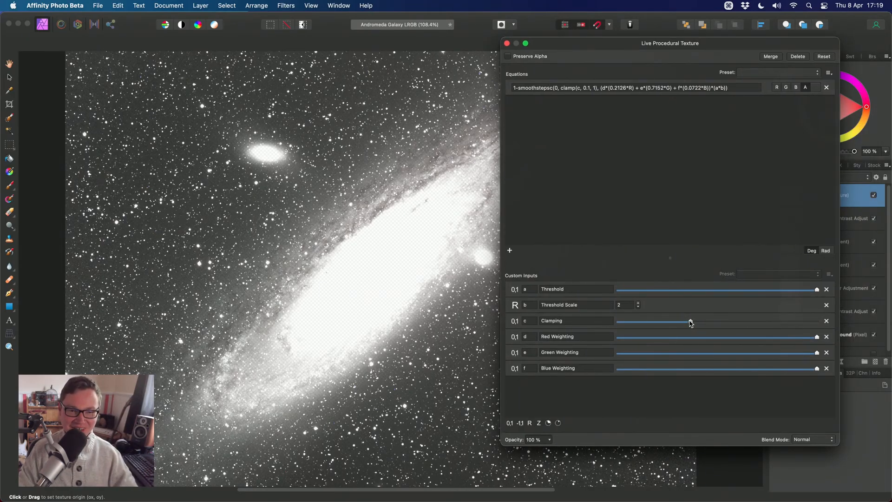
pyautogui.moveTo(691, 321)
pyautogui.mouseDown()
pyautogui.moveTo(711, 322)
pyautogui.moveTo(694, 320)
pyautogui.mouseUp()
pyautogui.moveTo(740, 339); pyautogui.dragTo(818, 372)
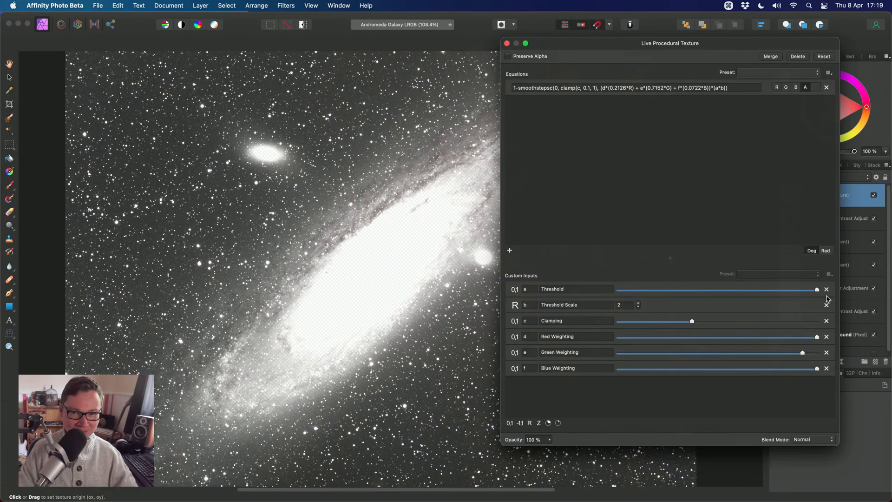
# - Check the weighting terms in the equation, raise Clamping to just past mid-range and close the Procedural Texture settings
pyautogui.click(663, 87)
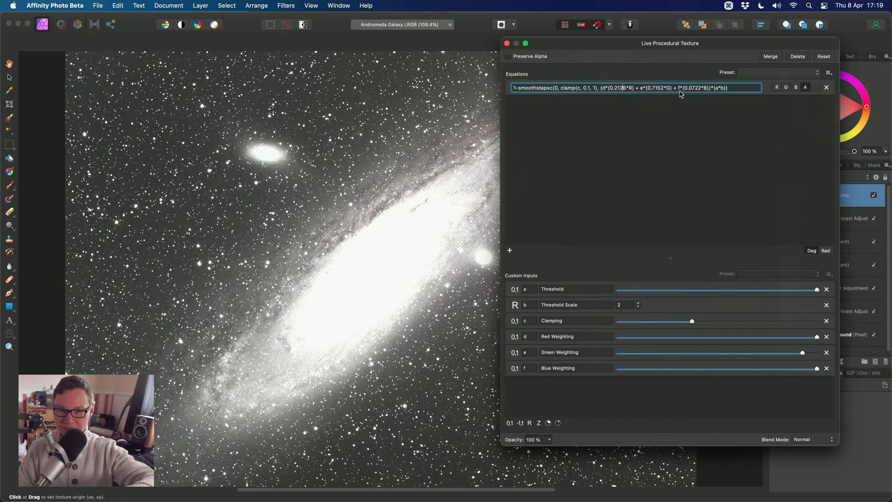
pyautogui.click(699, 95)
pyautogui.click(715, 90)
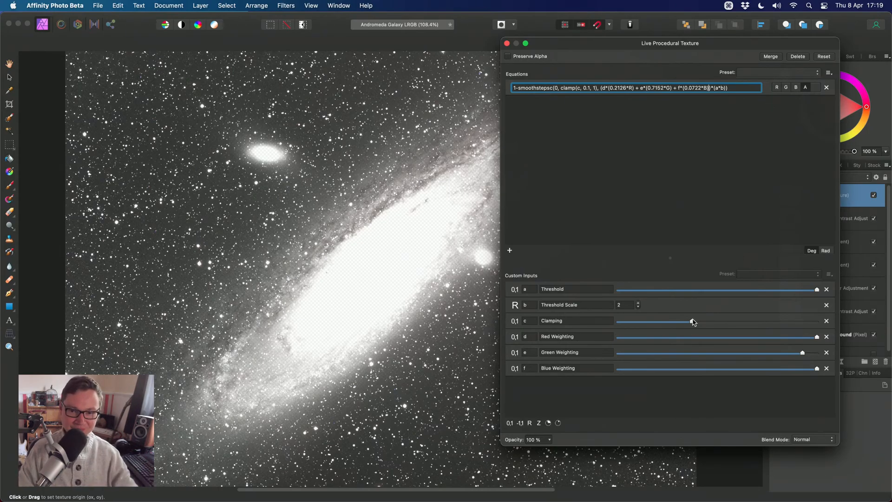
pyautogui.moveTo(692, 321); pyautogui.dragTo(711, 325)
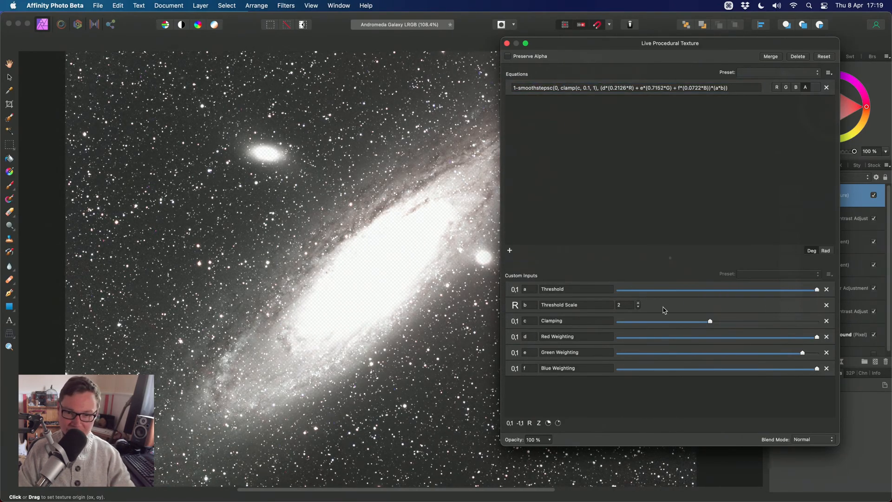
pyautogui.moveTo(710, 321); pyautogui.dragTo(726, 336)
pyautogui.moveTo(566, 38); pyautogui.dragTo(541, 51)
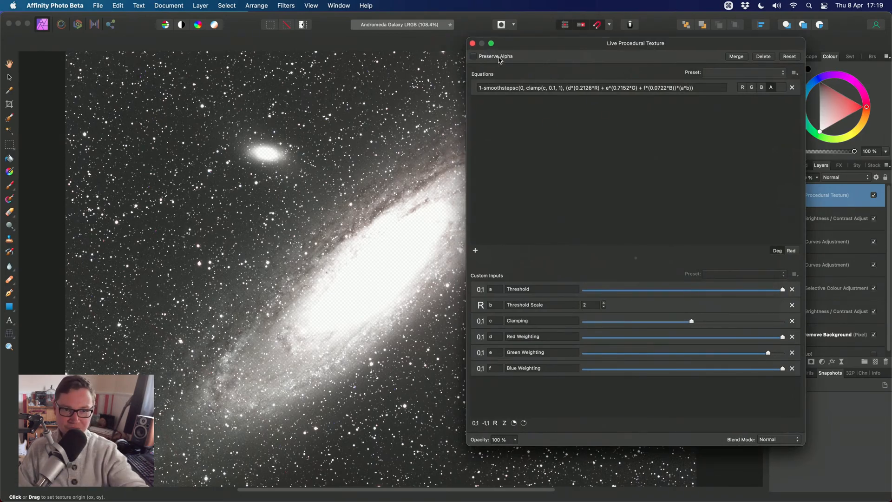
pyautogui.click(472, 43)
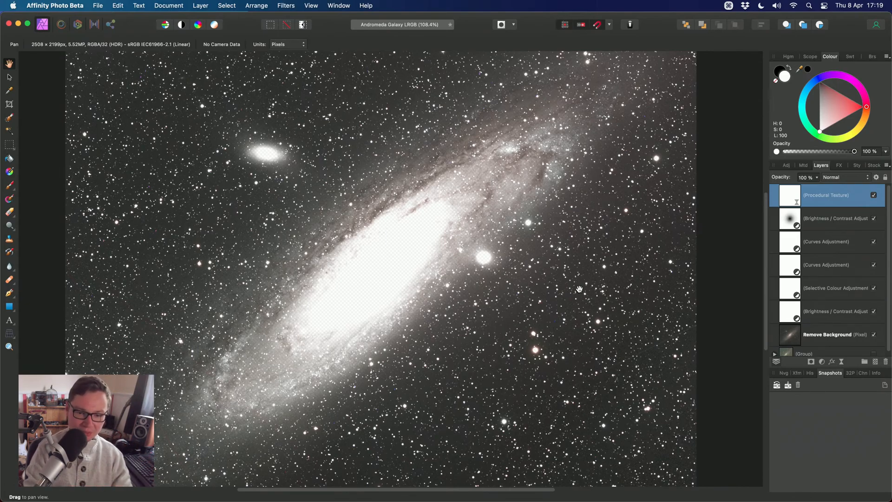
# - Add a Curves adjustment above the Procedural Texture and darken the shadows with a point at X 0.265, Y 0.071
pyautogui.press('super+m')
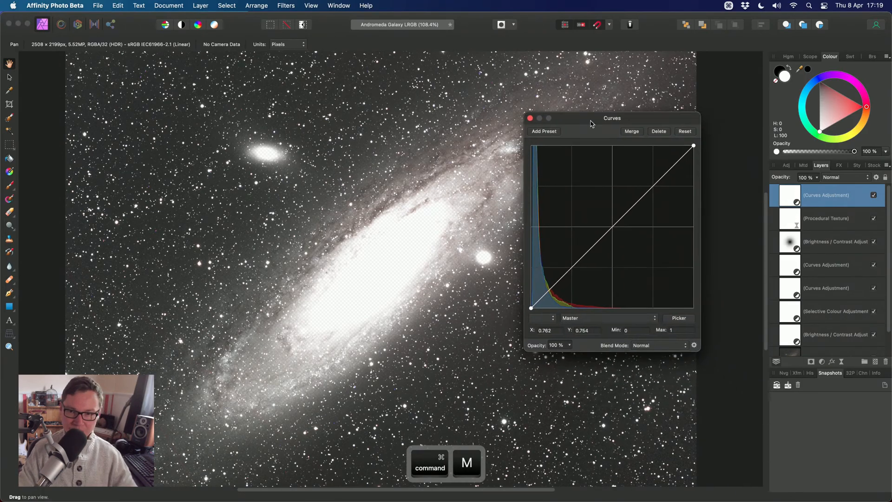
pyautogui.moveTo(560, 83); pyautogui.dragTo(597, 79)
pyautogui.scroll(-3, 458, 310)
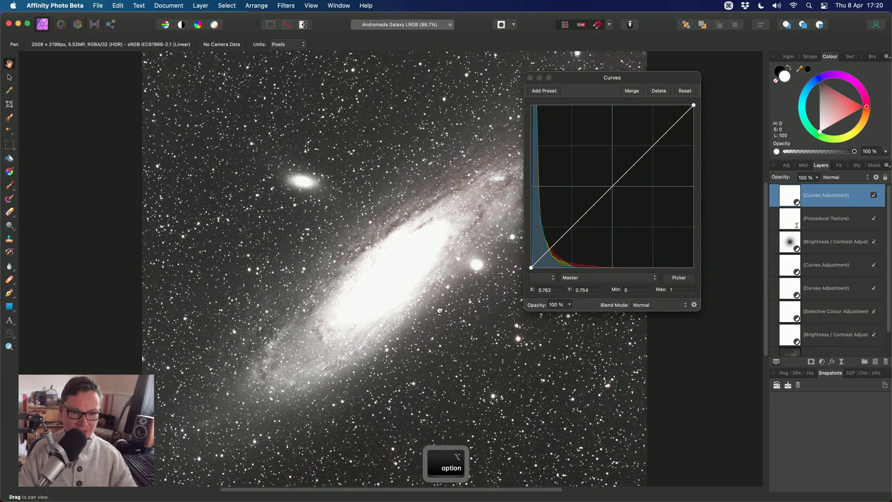
pyautogui.scroll(2, 457, 310)
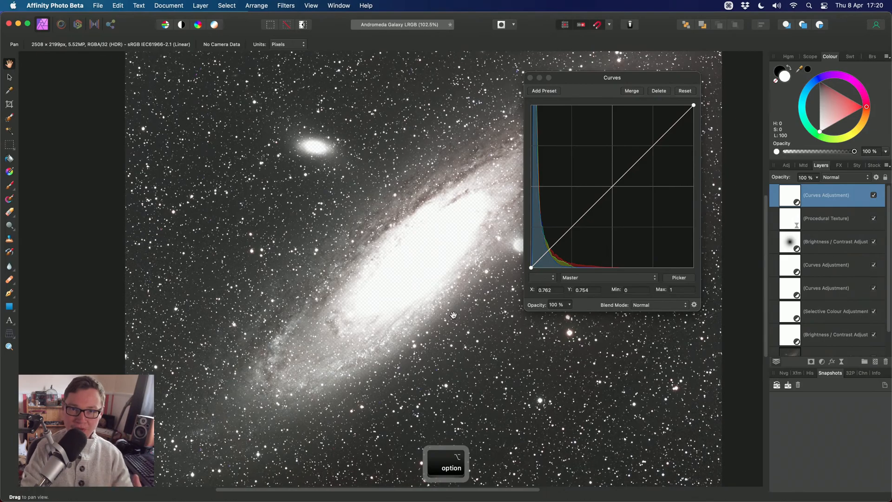
pyautogui.moveTo(555, 248); pyautogui.dragTo(574, 259)
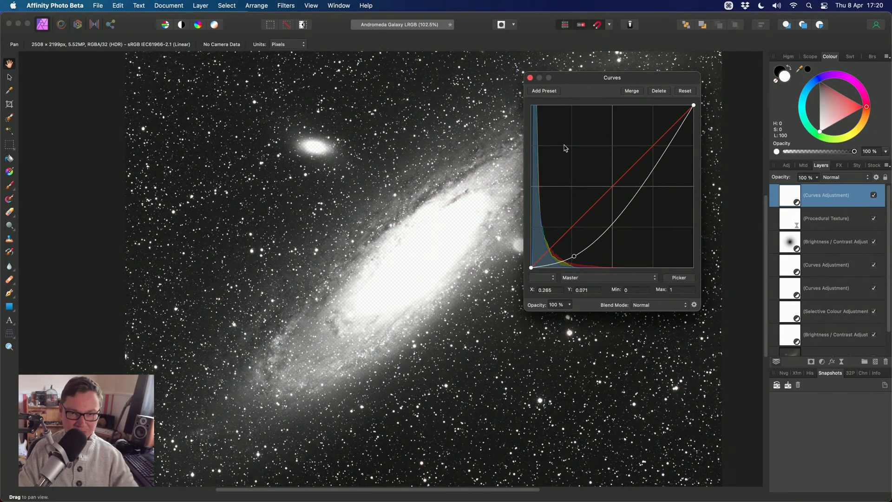
pyautogui.click(530, 78)
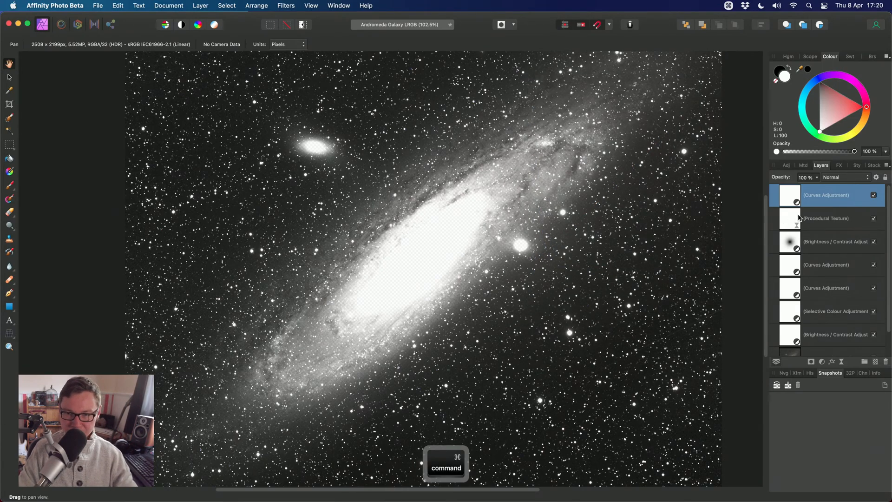
# - Group the top Curves adjustment and nest the Procedural Texture inside the group as its mask
pyautogui.press('super+g')
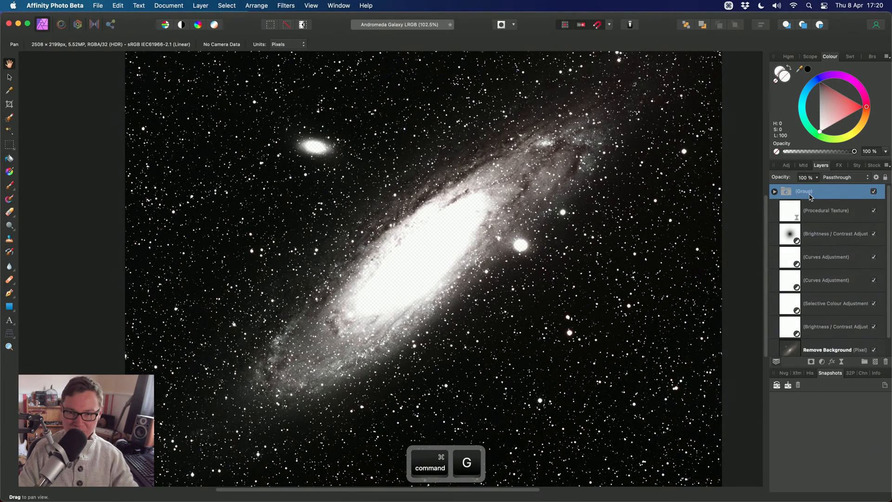
pyautogui.click(789, 216)
pyautogui.click(775, 192)
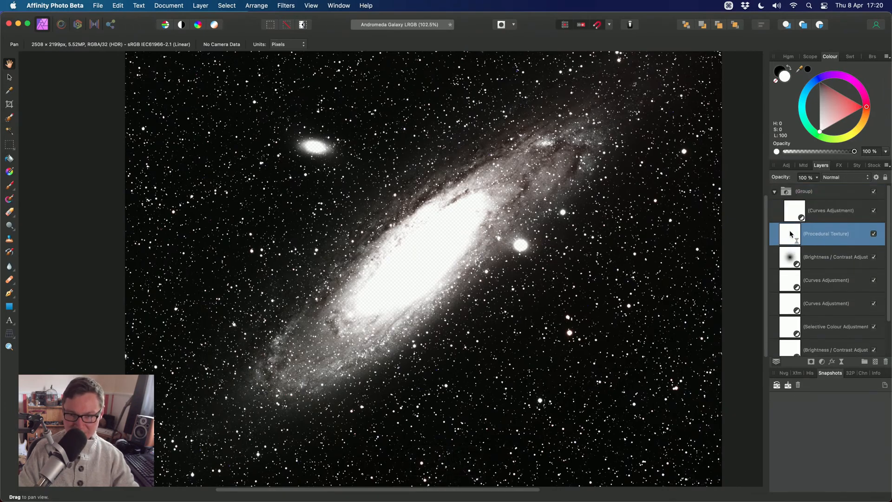
pyautogui.moveTo(792, 235); pyautogui.dragTo(792, 194)
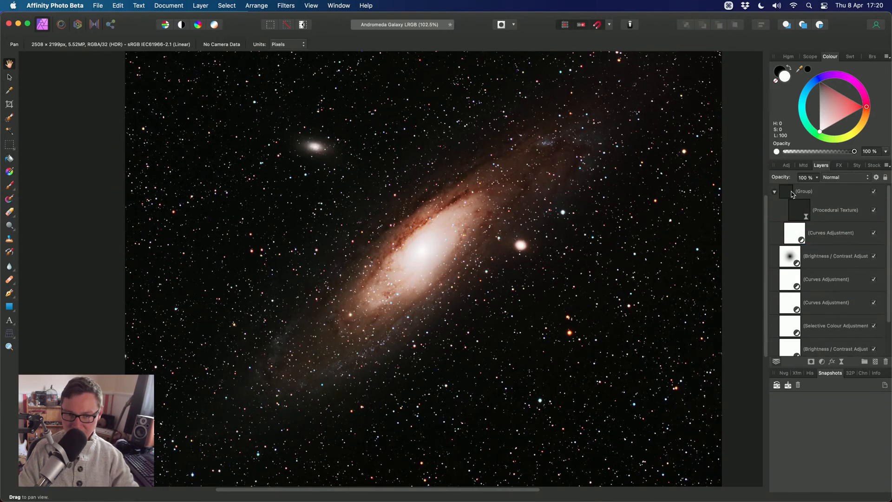
pyautogui.moveTo(755, 224); pyautogui.dragTo(760, 233)
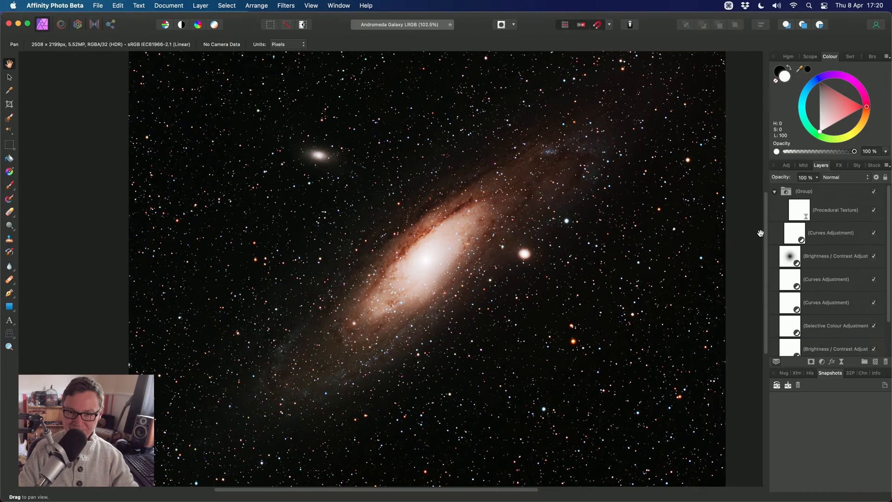
# - Set the nested Procedural Texture's Threshold Scale to 3, lower Clamping to about a quarter of its range, and close the settings
pyautogui.doubleClick(793, 215)
pyautogui.moveTo(686, 268); pyautogui.dragTo(718, 60)
pyautogui.moveTo(786, 271); pyautogui.dragTo(814, 386)
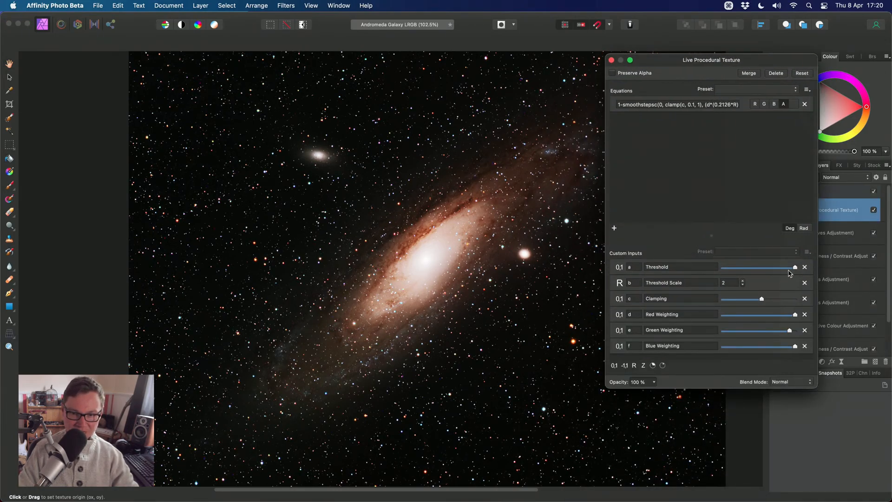
pyautogui.moveTo(793, 267); pyautogui.dragTo(834, 271)
pyautogui.scroll(5, 496, 273)
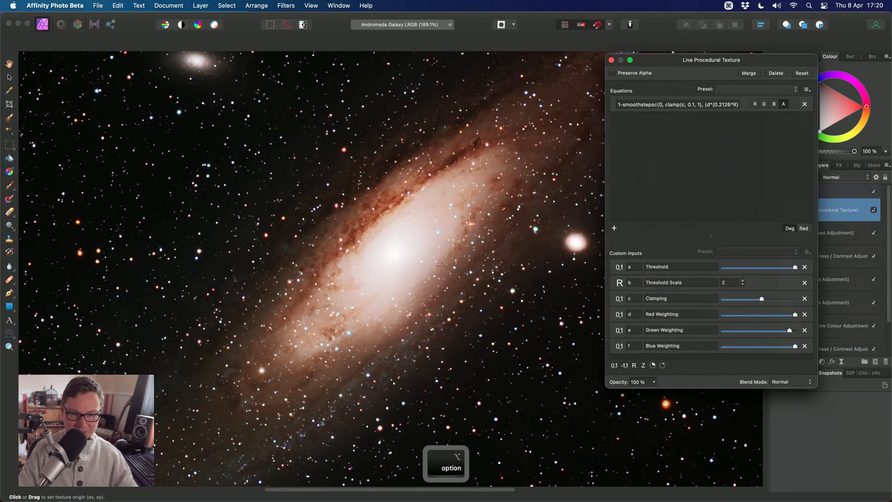
pyautogui.click(743, 281)
pyautogui.scroll(-2, 297, 302)
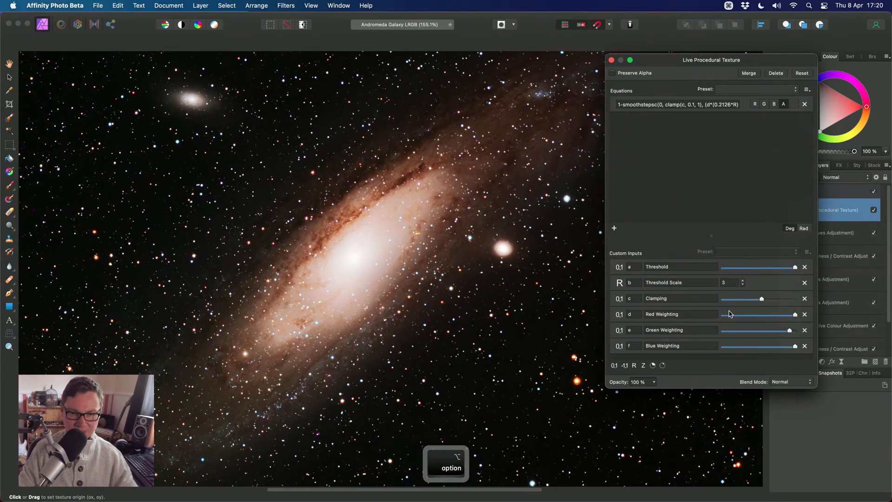
pyautogui.moveTo(762, 300); pyautogui.dragTo(741, 304)
pyautogui.moveTo(686, 63); pyautogui.dragTo(623, 65)
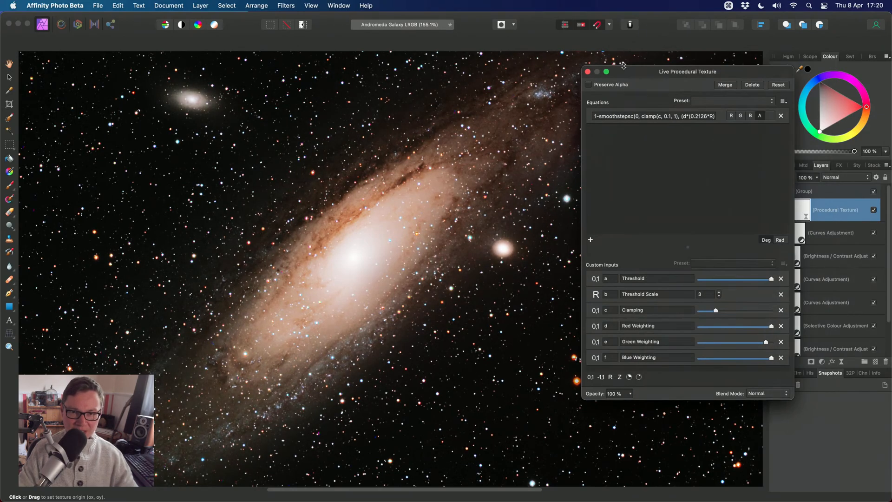
pyautogui.click(586, 72)
# - Raise the curve in the grouped Curves adjustment to brighten the shadows and midtones, and close its settings
pyautogui.doubleClick(801, 236)
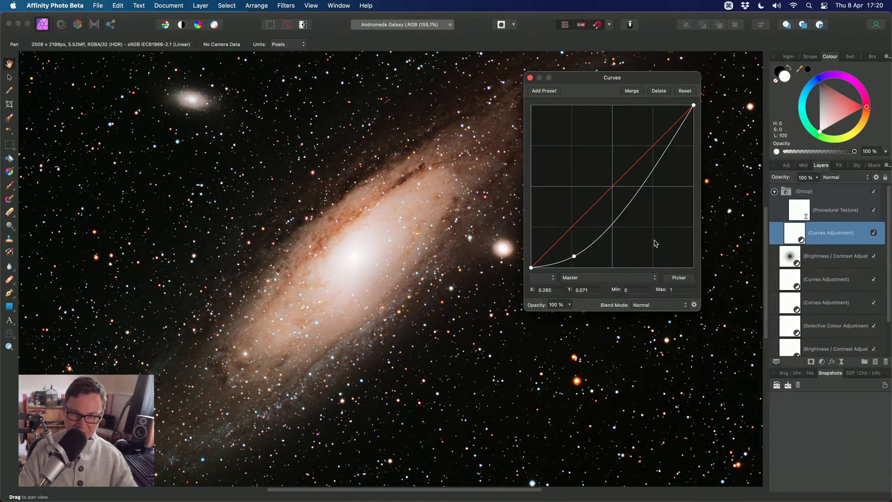
pyautogui.click(575, 245)
pyautogui.moveTo(574, 245); pyautogui.dragTo(614, 214)
pyautogui.click(529, 80)
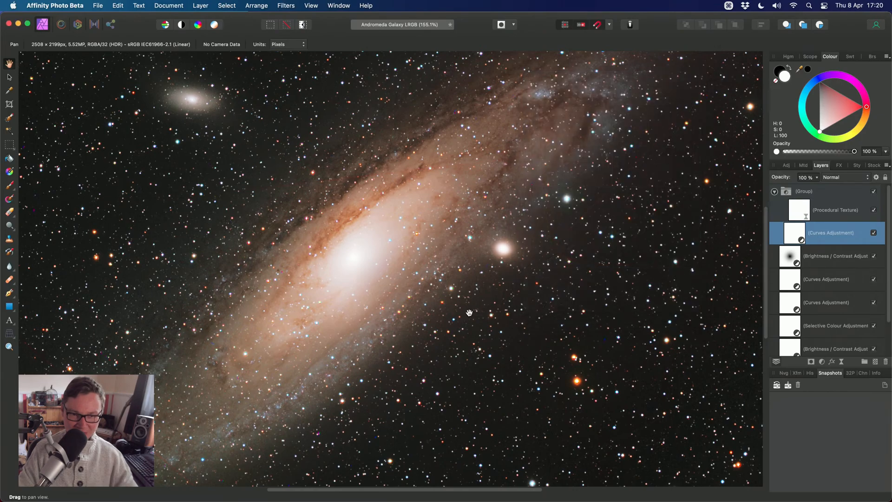
# - Lower the Procedural Texture's Green Weighting to just under mid-range and its Clamping to near the minimum
pyautogui.scroll(-4, 746, 263)
pyautogui.doubleClick(797, 210)
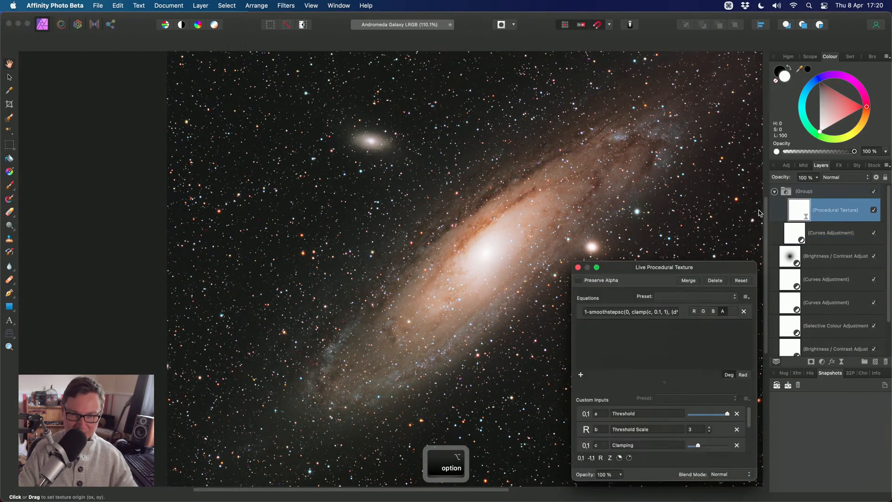
pyautogui.moveTo(761, 241); pyautogui.dragTo(820, 450)
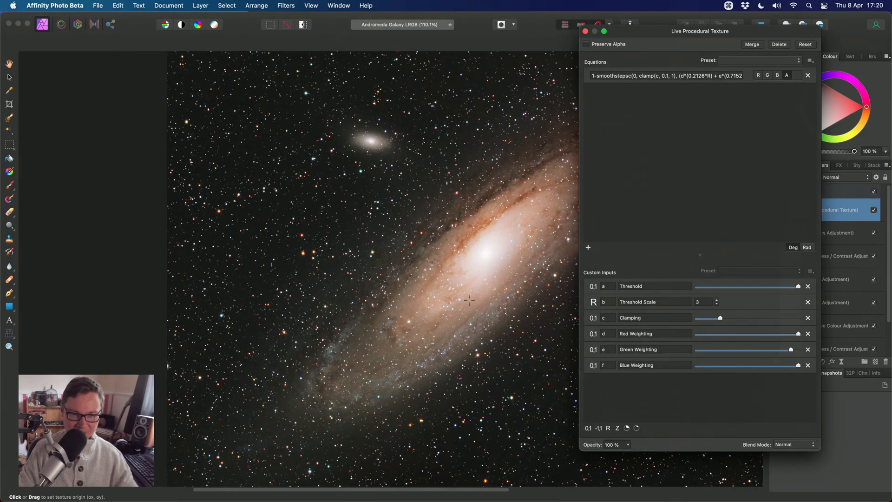
pyautogui.scroll(2, 648, 346)
pyautogui.moveTo(755, 337); pyautogui.dragTo(798, 336)
pyautogui.scroll(2, 796, 336)
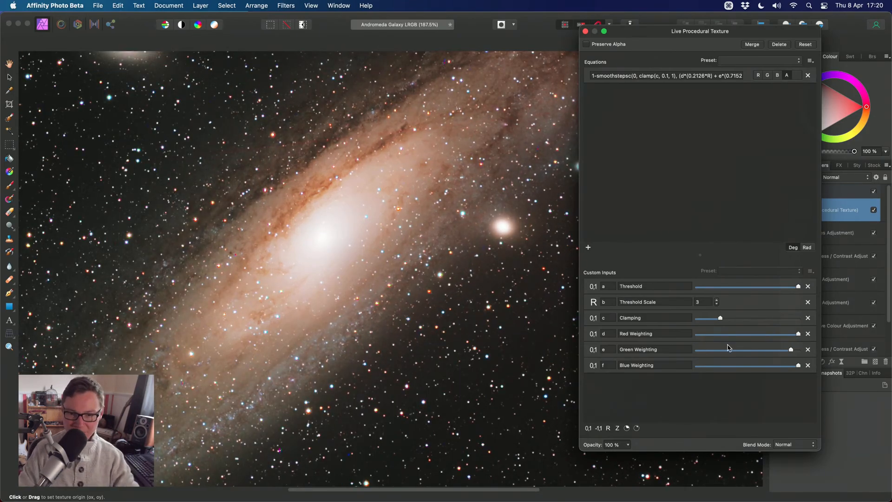
pyautogui.moveTo(758, 349); pyautogui.dragTo(742, 362)
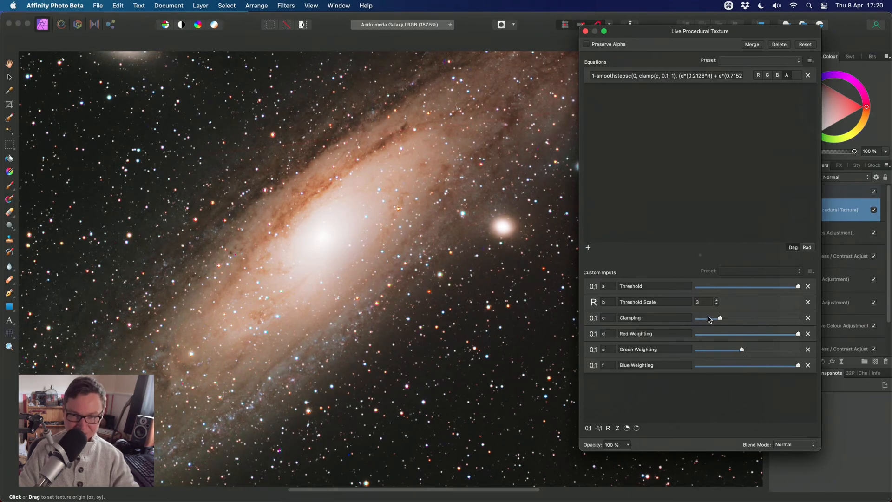
pyautogui.moveTo(723, 323); pyautogui.dragTo(702, 325)
# - Lower the mask's Threshold to just under two-thirds of its range and close the Procedural Texture settings
pyautogui.scroll(-5, 497, 296)
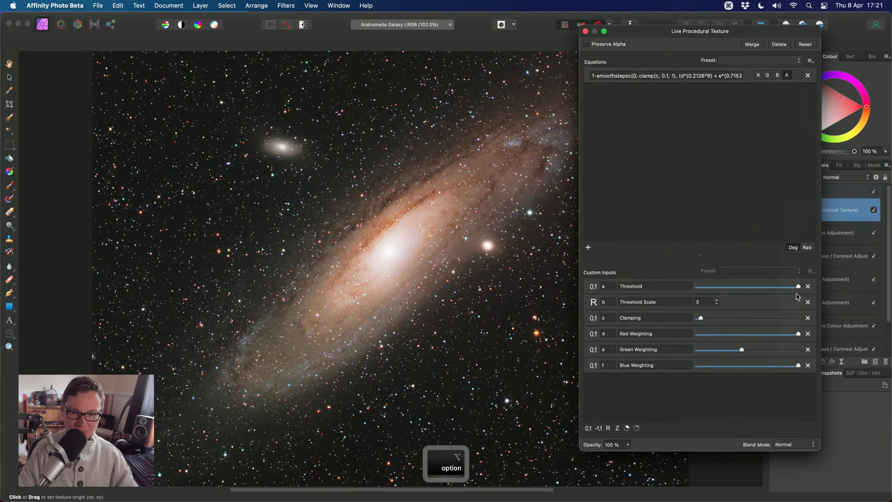
pyautogui.moveTo(791, 293); pyautogui.dragTo(713, 304)
pyautogui.moveTo(700, 302); pyautogui.dragTo(762, 301)
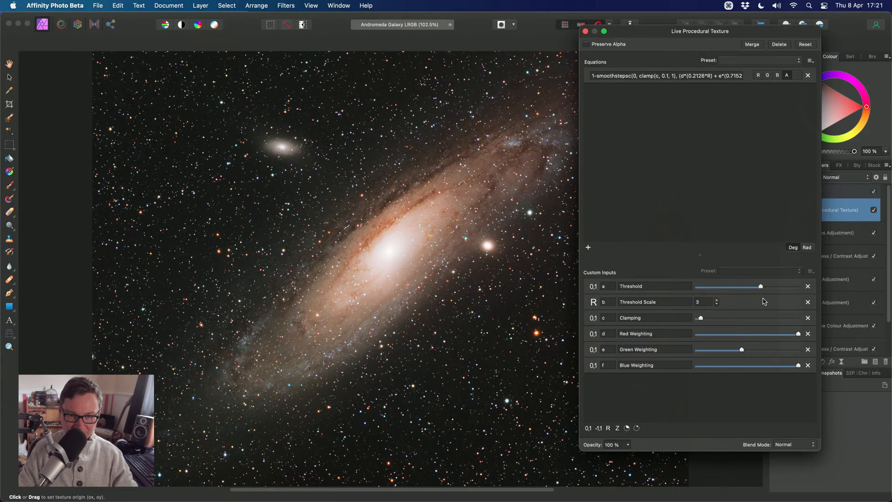
pyautogui.click(585, 31)
# - Compare the image with the masked Curves group hidden and shown, leaving the group enabled
pyautogui.click(880, 197)
pyautogui.click(873, 193)
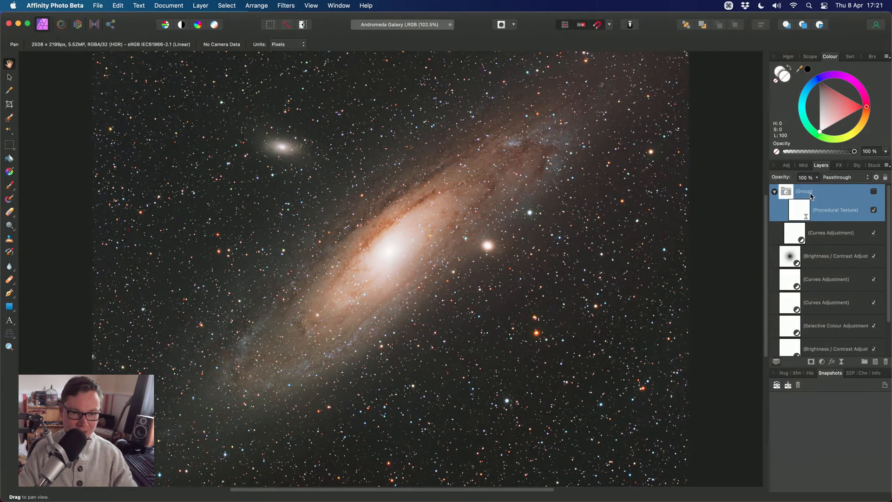
pyautogui.click(873, 192)
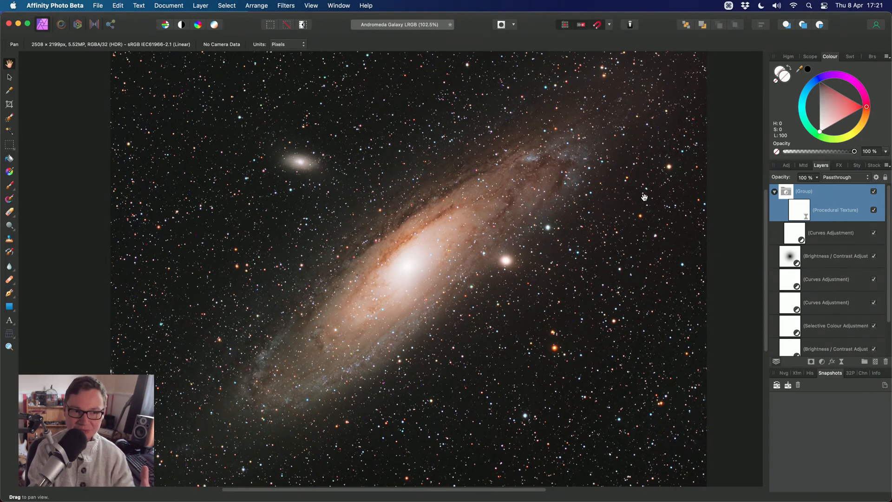
pyautogui.click(873, 191)
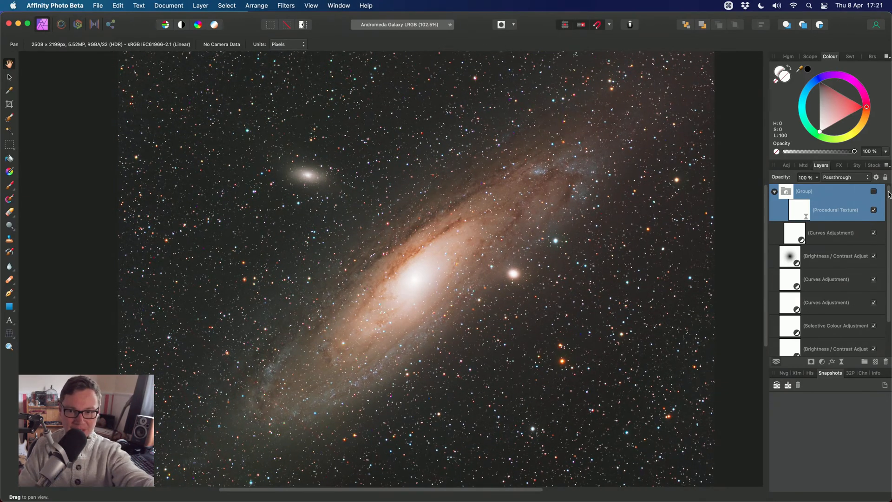
pyautogui.click(874, 191)
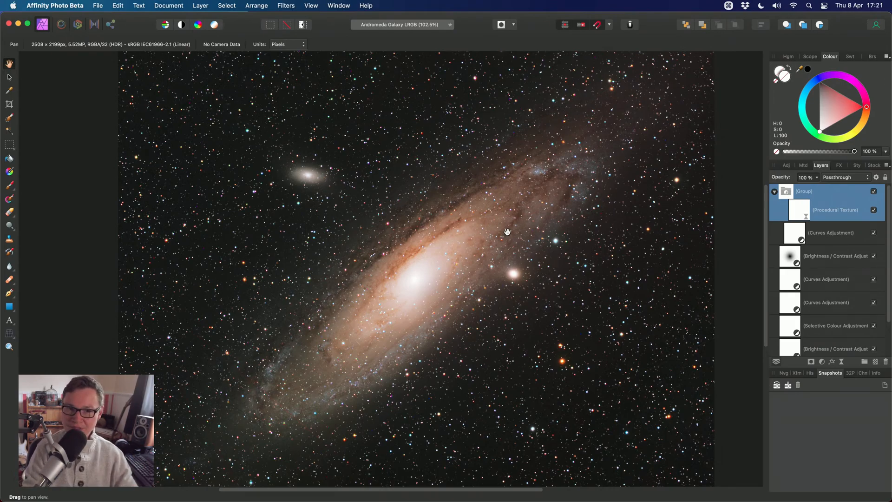
# - Close the Andromeda Galaxy LRGB document without saving the changes
pyautogui.press('super+0')
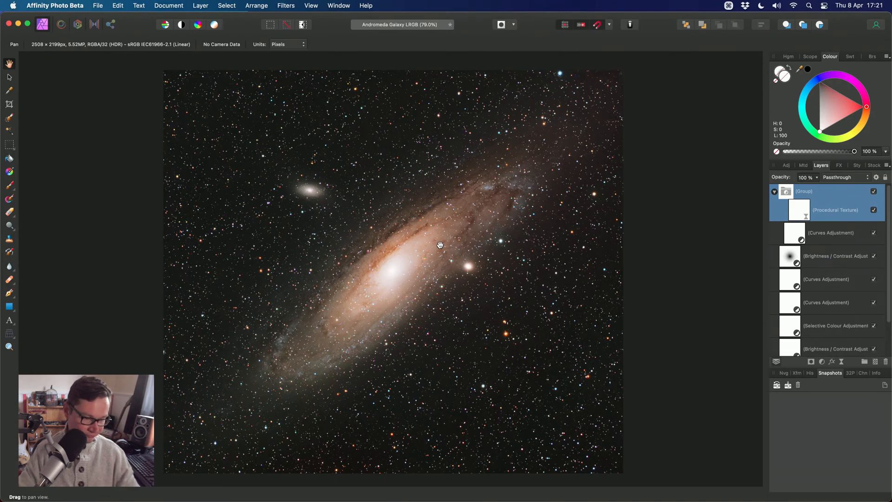
pyautogui.hscroll(-2, 440, 245)
pyautogui.press('super+w')
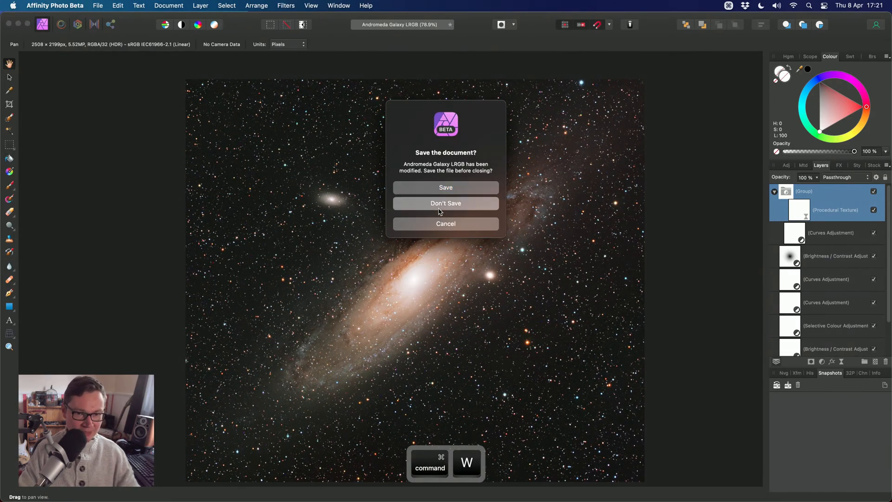
pyautogui.click(440, 203)
# - Open _DSC7020.afphoto from the Proc Tex folder in Finder in Affinity Photo Beta
pyautogui.press('super+Tab')
pyautogui.click(328, 64)
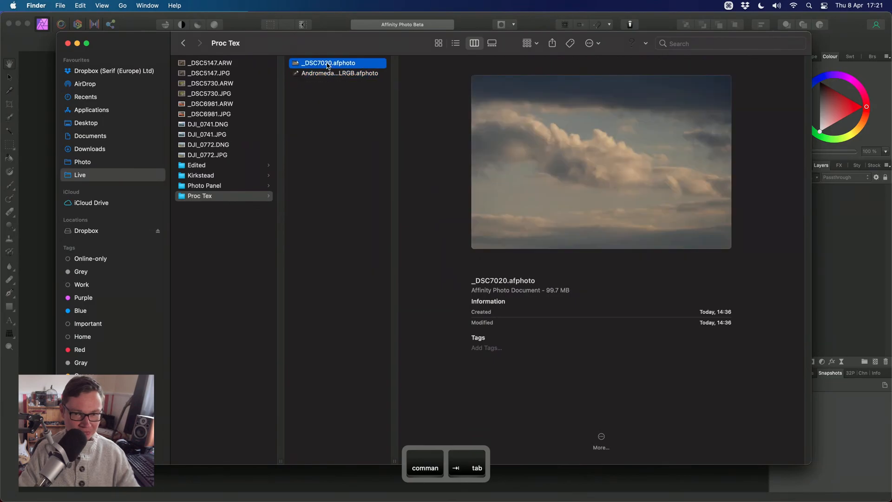
pyautogui.press('super+Tab')
pyautogui.moveTo(327, 64); pyautogui.dragTo(436, 187)
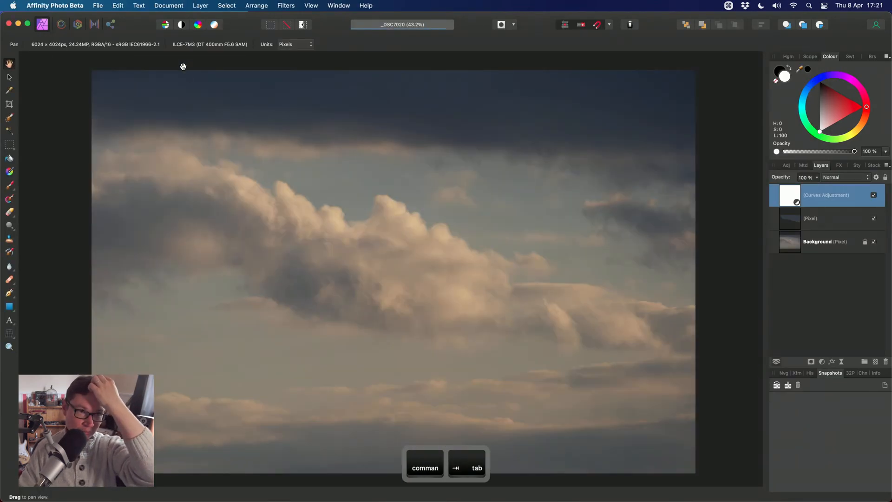
# - Add a live Procedural Texture filter above the Curves adjustment and load the 3D Weighting Mask preset
pyautogui.click(200, 5)
pyautogui.moveTo(259, 147)
pyautogui.moveTo(409, 188)
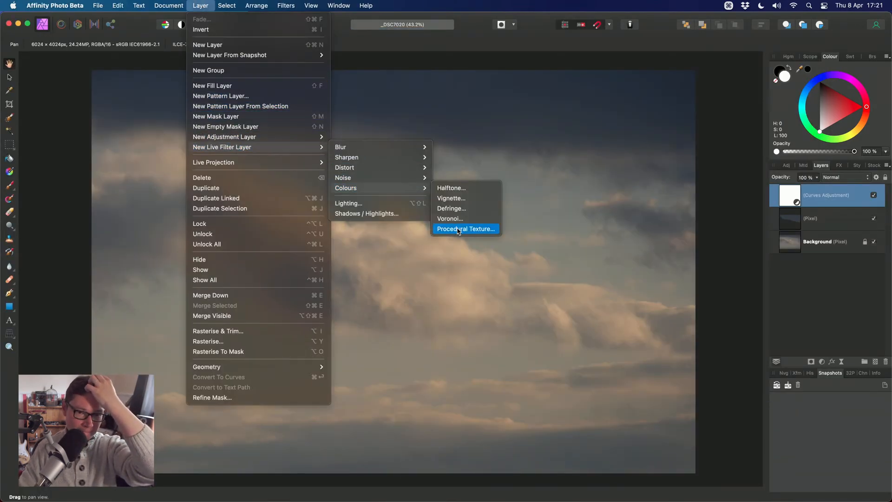
pyautogui.click(457, 230)
pyautogui.moveTo(668, 270); pyautogui.dragTo(636, 51)
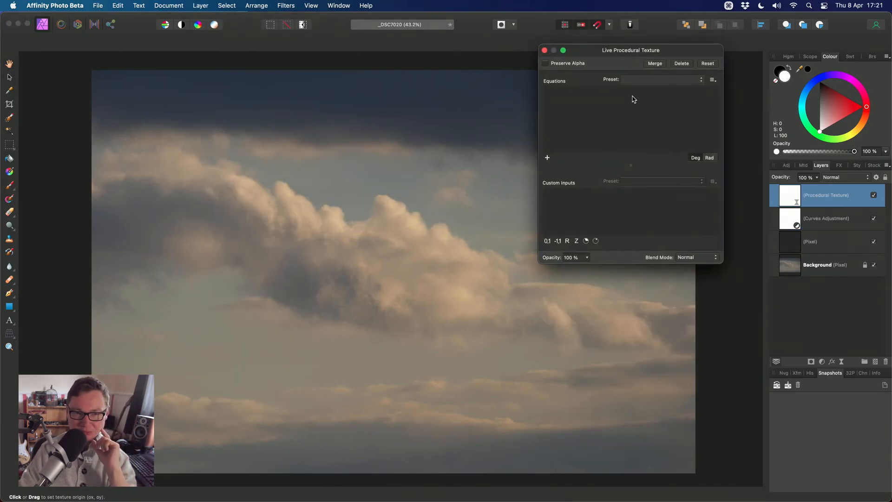
pyautogui.click(634, 80)
pyautogui.click(666, 362)
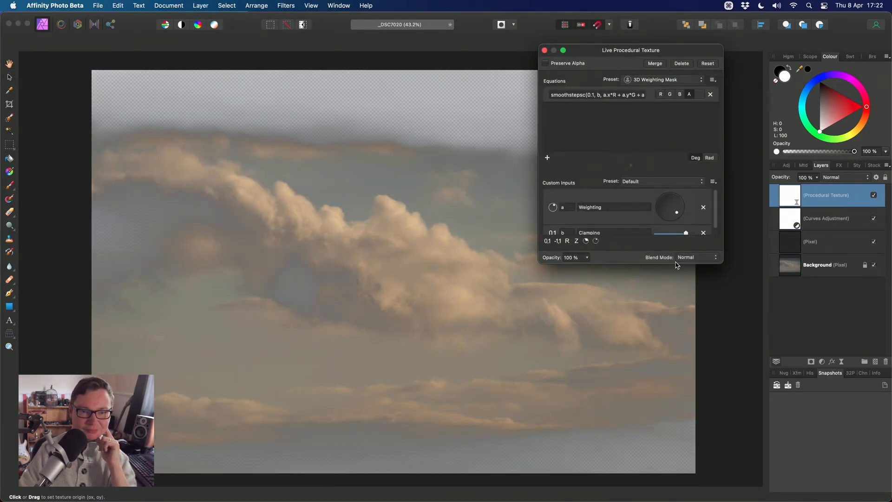
# - Enlarge the filter settings, check the equation, shift the Weighting input slightly and delete the Procedural Texture filter
pyautogui.moveTo(721, 262); pyautogui.dragTo(826, 368)
pyautogui.moveTo(624, 50); pyautogui.dragTo(576, 44)
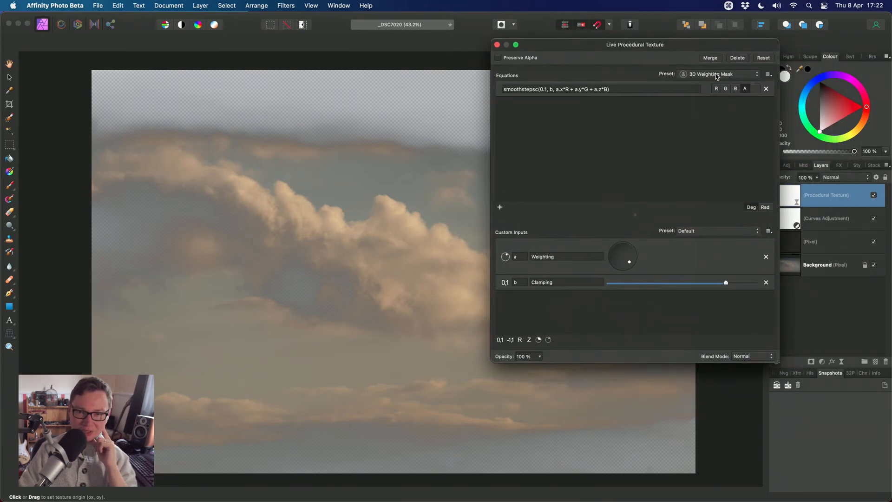
pyautogui.moveTo(660, 45); pyautogui.dragTo(678, 48)
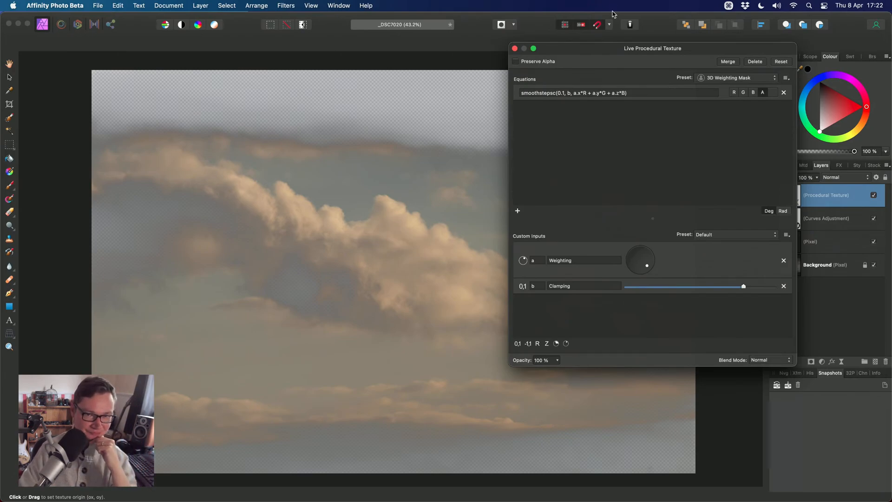
pyautogui.moveTo(628, 56); pyautogui.dragTo(635, 61)
pyautogui.click(636, 98)
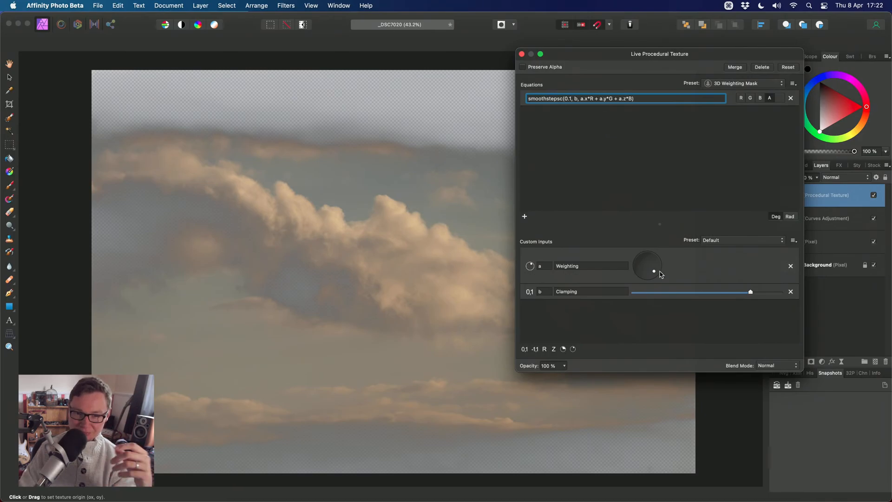
pyautogui.moveTo(653, 269); pyautogui.dragTo(656, 274)
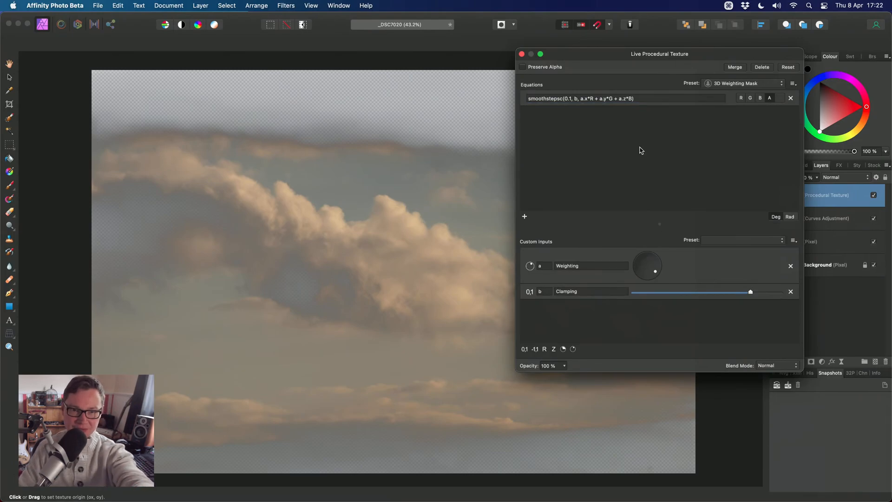
pyautogui.click(648, 96)
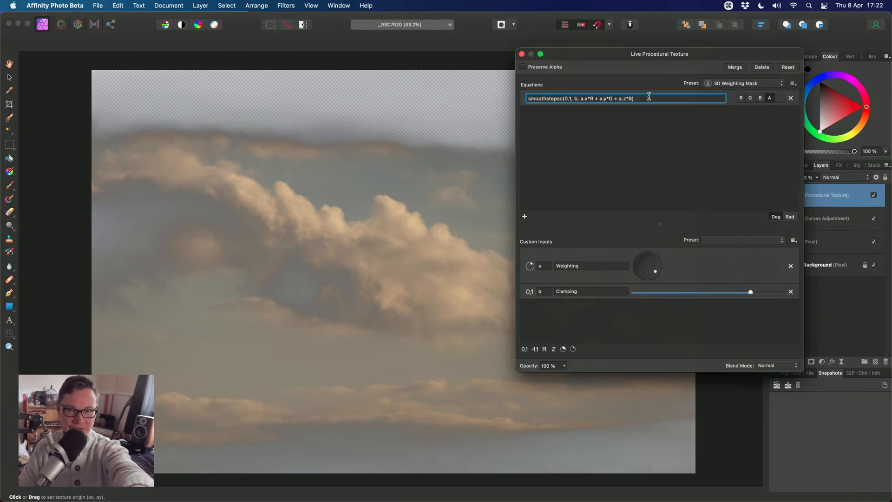
pyautogui.click(762, 67)
# - Add a fresh live Procedural Texture filter above the Curves adjustment and create one new equation line in it
pyautogui.click(169, 5)
pyautogui.moveTo(200, 5)
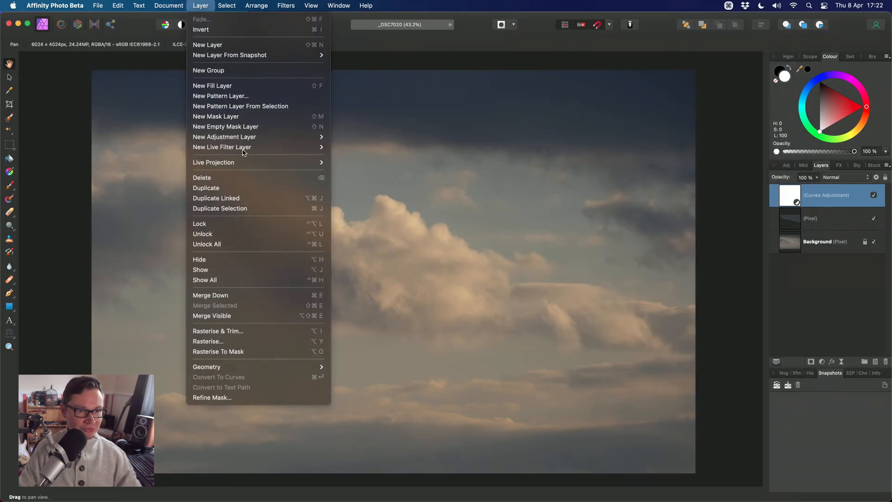
pyautogui.moveTo(279, 146)
pyautogui.moveTo(390, 188)
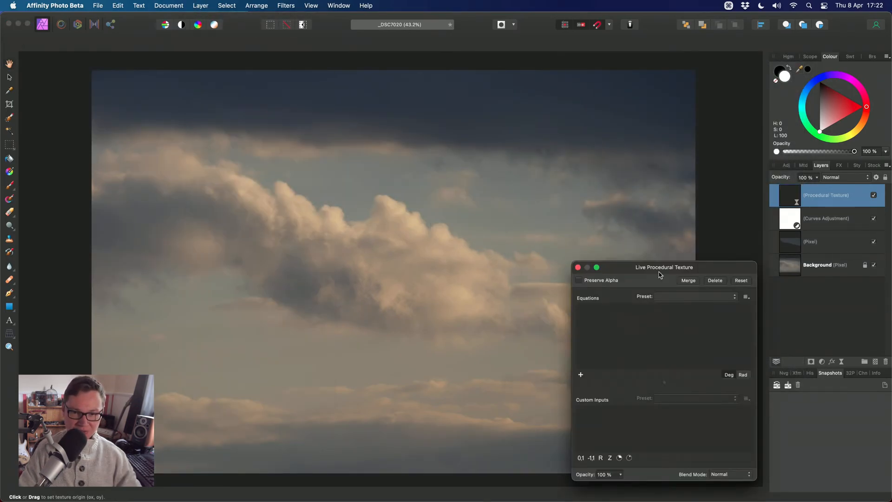
pyautogui.moveTo(660, 266); pyautogui.dragTo(620, 98)
pyautogui.click(539, 208)
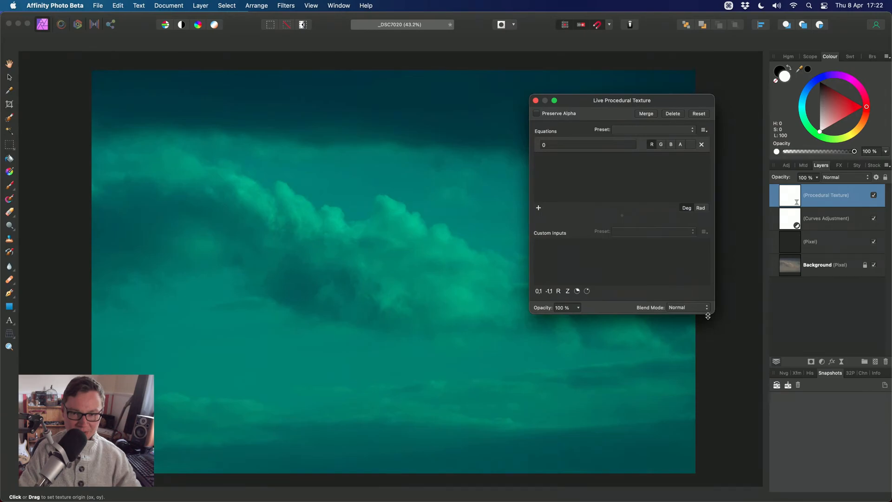
# - Enlarge the filter settings window and apply the equation to the red, green and blue channels
pyautogui.moveTo(707, 316); pyautogui.dragTo(752, 388)
pyautogui.moveTo(691, 104); pyautogui.dragTo(680, 87)
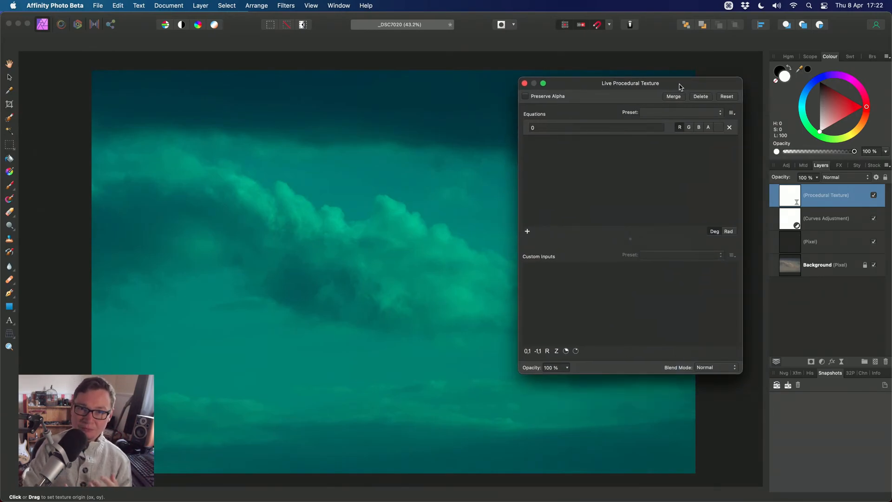
pyautogui.click(689, 127)
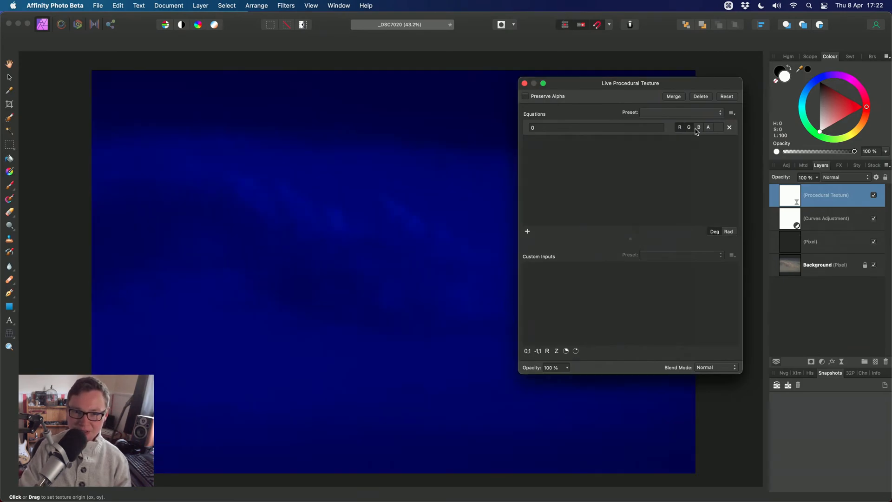
pyautogui.click(699, 127)
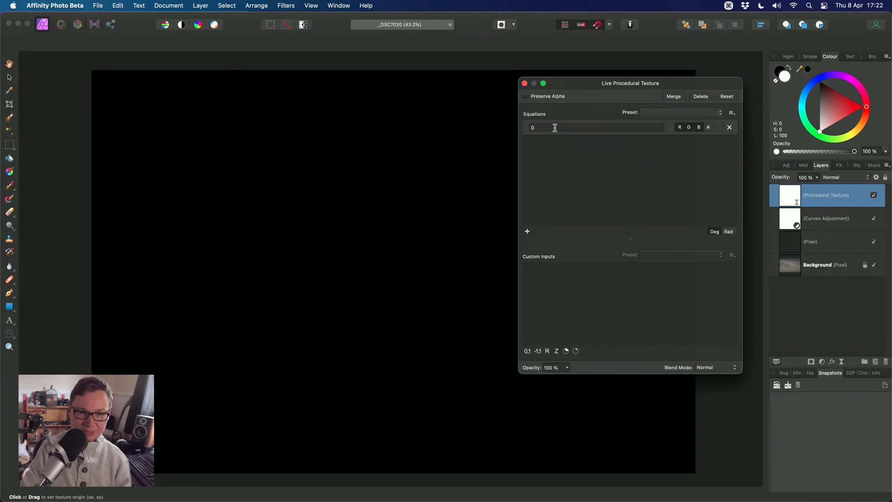
# - Widen the filter settings and add a spherical direction custom input a with the description 3D Weighting
pyautogui.moveTo(567, 89); pyautogui.dragTo(471, 44)
pyautogui.moveTo(646, 328); pyautogui.dragTo(706, 360)
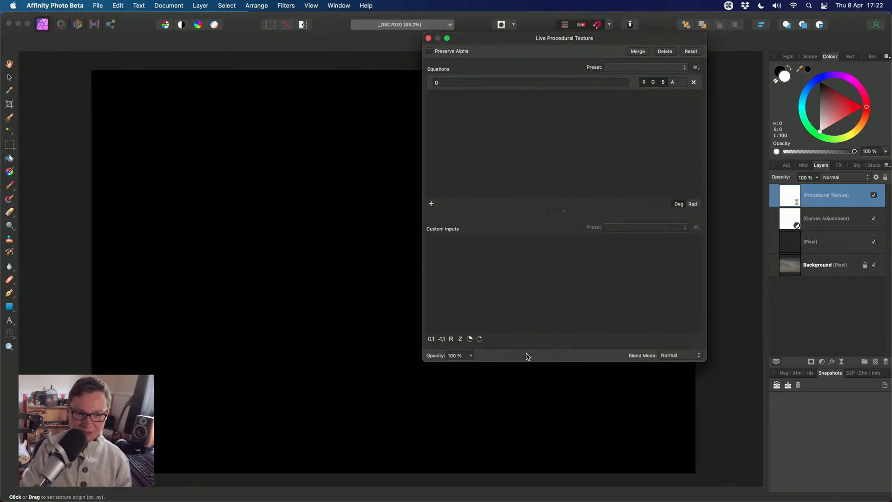
pyautogui.click(480, 339)
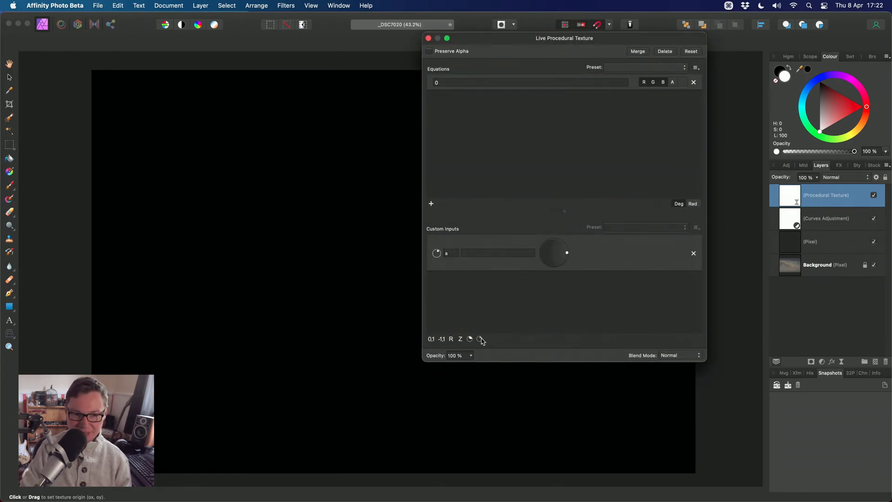
pyautogui.click(460, 252)
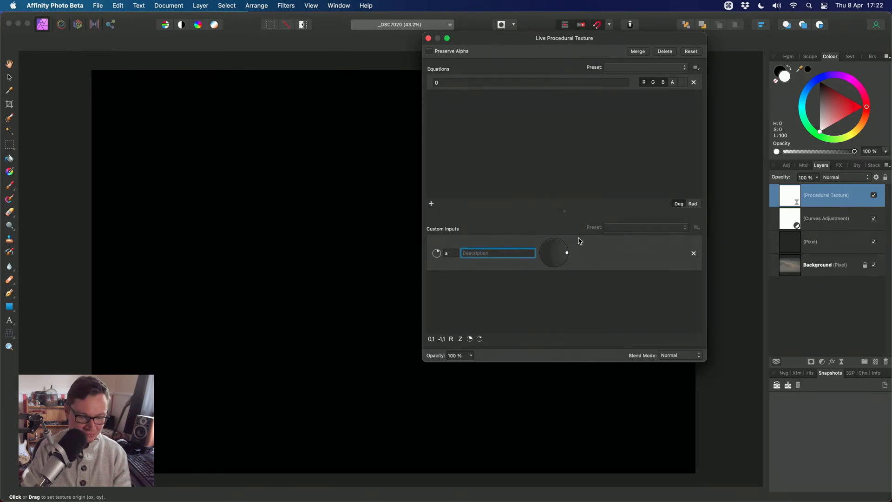
pyautogui.write('3D Weighting')
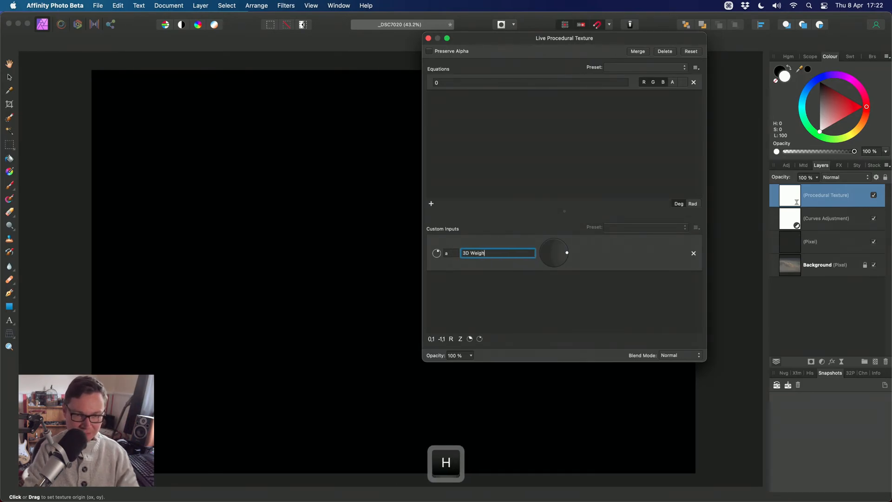
pyautogui.press('Return')
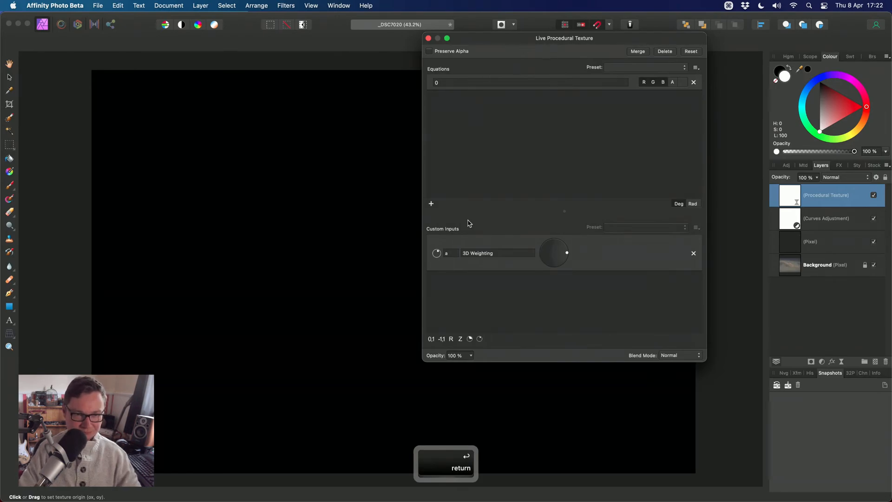
pyautogui.click(450, 253)
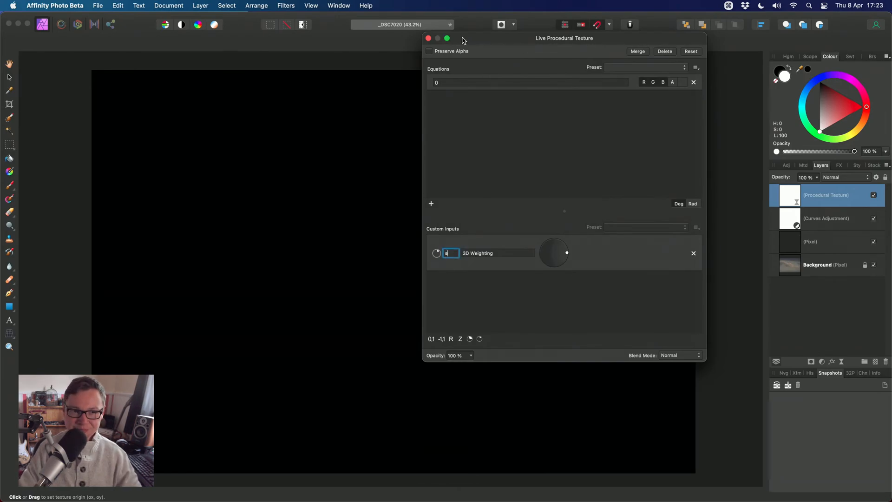
# - Replace the equation with a.x * R so the 3D input's x component weights the red channel
pyautogui.moveTo(463, 39); pyautogui.dragTo(496, 62)
pyautogui.doubleClick(481, 104)
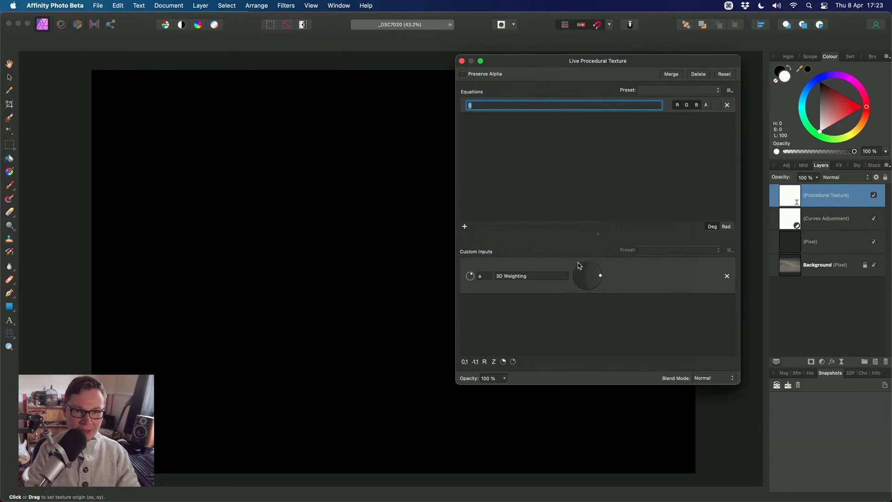
pyautogui.write('a.x')
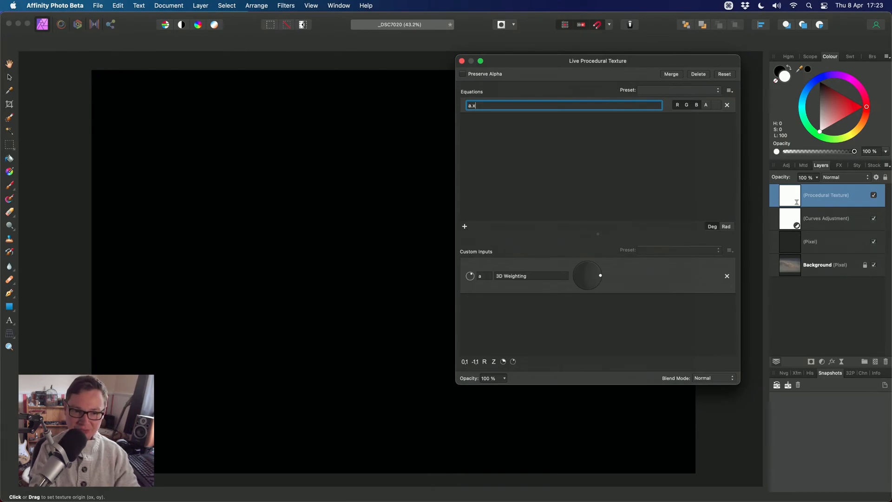
pyautogui.write(' * R')
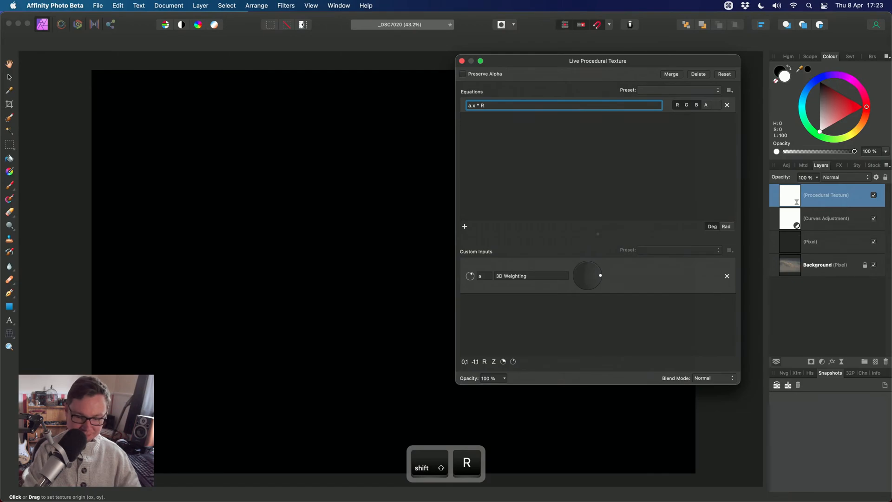
pyautogui.press('Return')
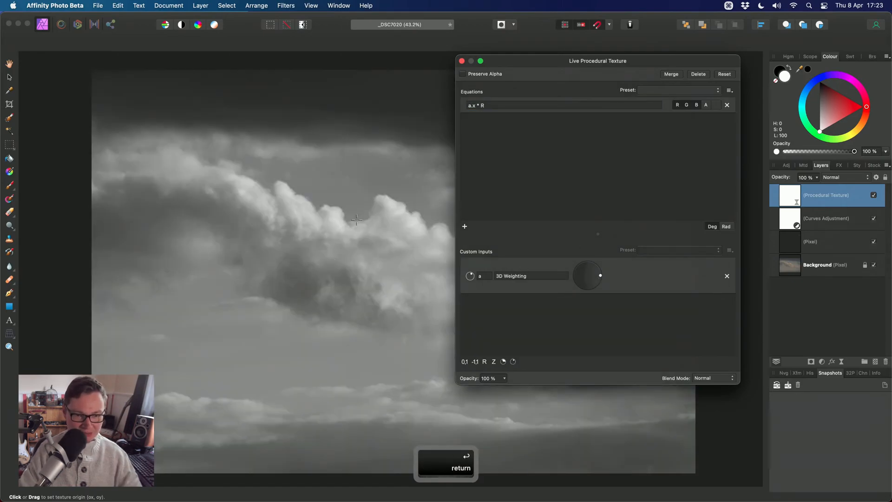
# - Extend the equation to a.x * R + a.y * G + a.z * B
pyautogui.click(506, 104)
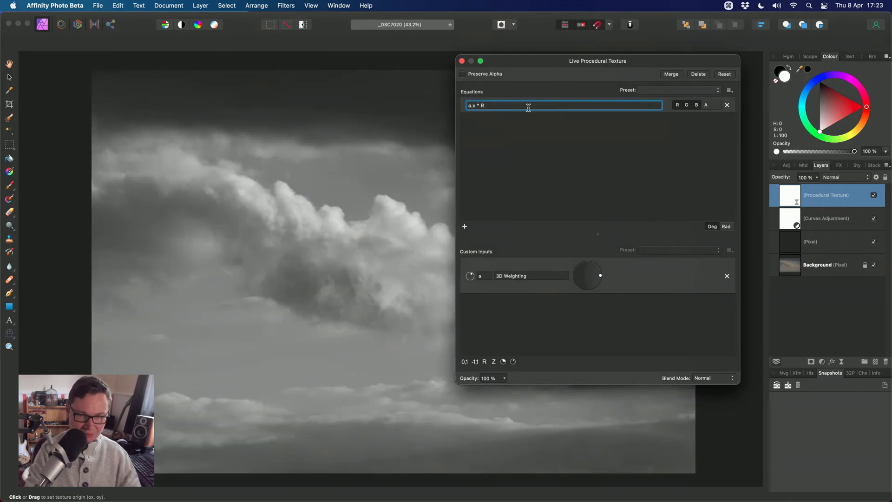
pyautogui.write('+ ')
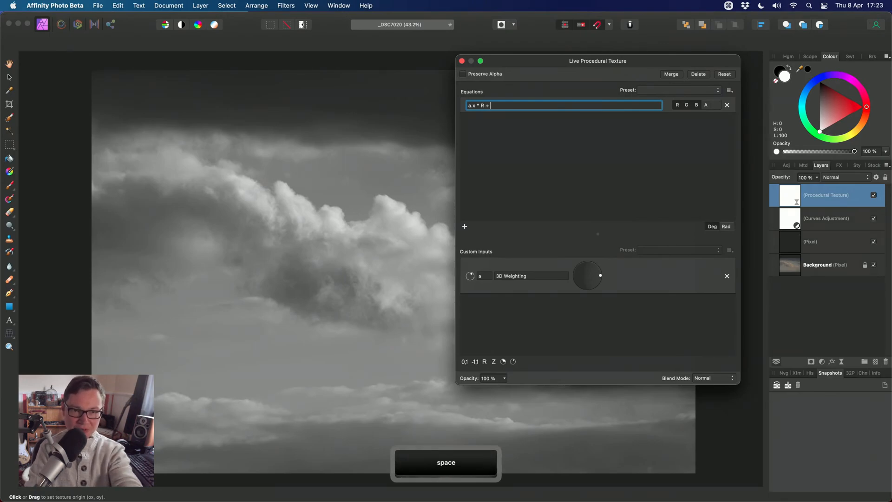
pyautogui.write('a')
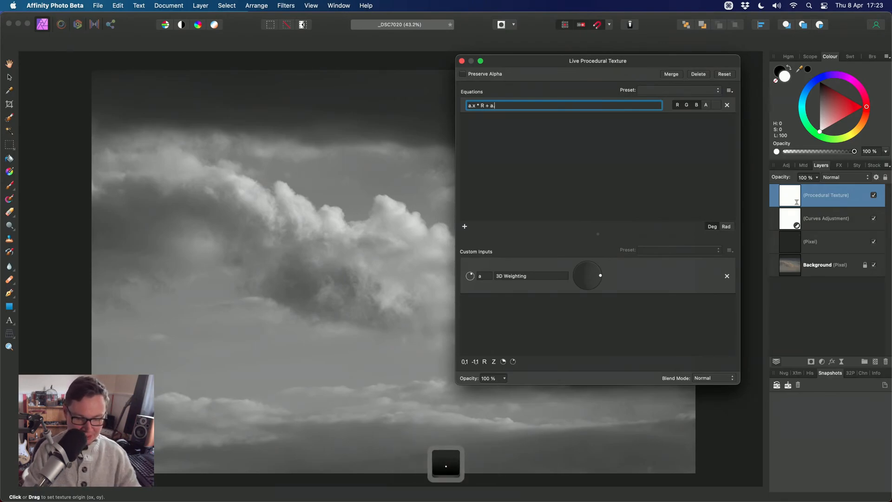
pyautogui.write('.y *')
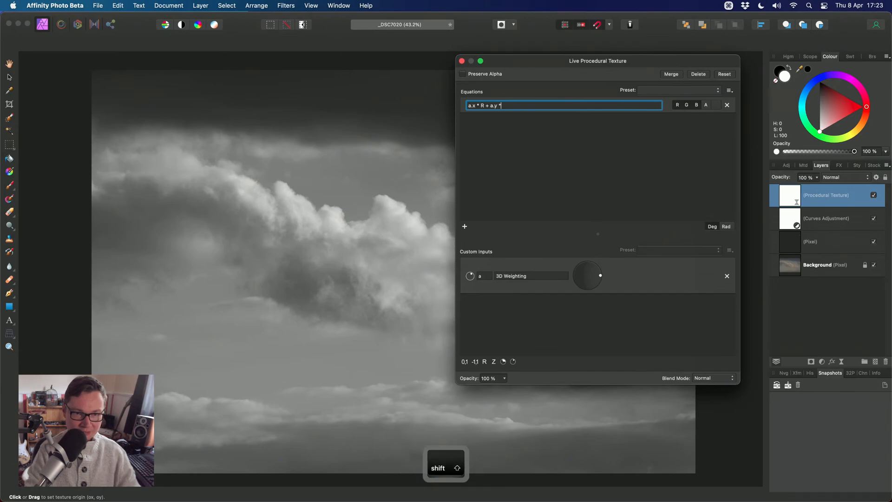
pyautogui.write(' G')
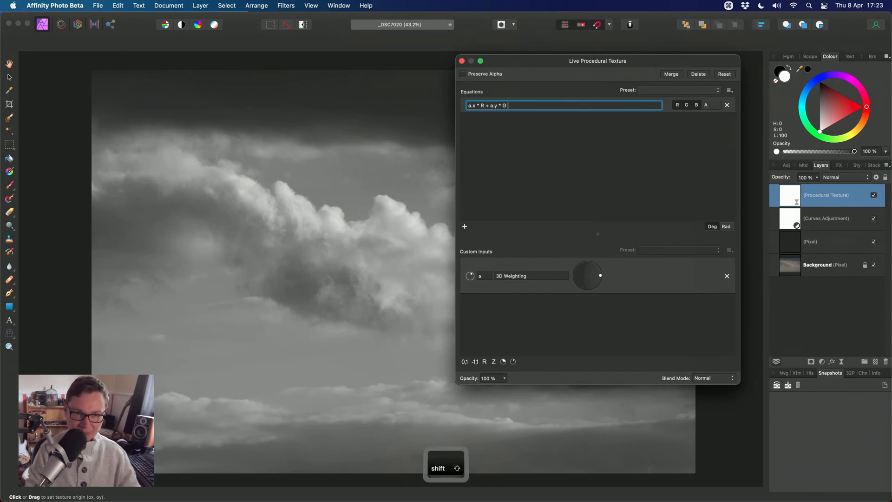
pyautogui.write(' + a.z * B')
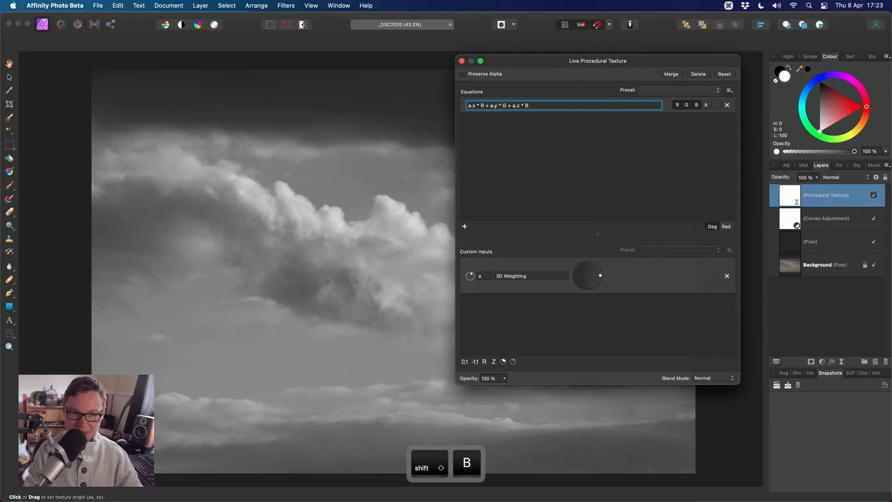
pyautogui.press('Return')
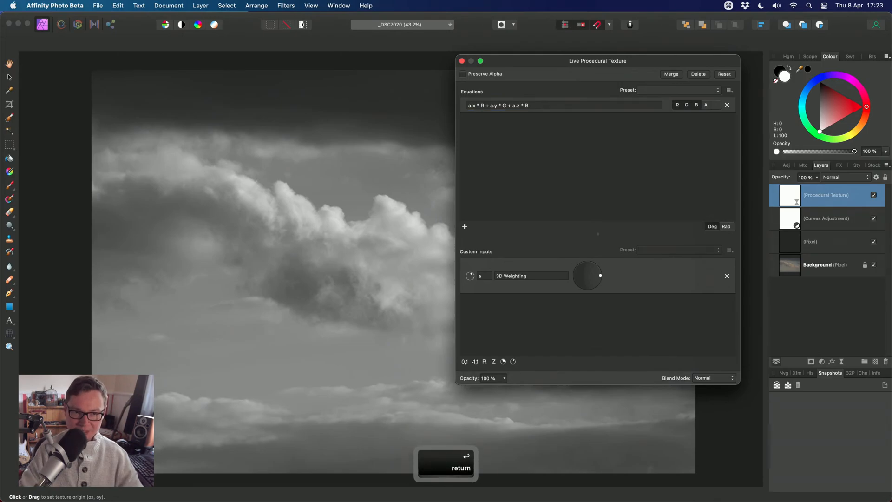
# - Shift the 3D Weighting point inward from the sphere's edge to rebalance the channels, keeping more of the image uncovered
pyautogui.click(591, 276)
pyautogui.moveTo(591, 275); pyautogui.dragTo(595, 276)
pyautogui.moveTo(566, 57); pyautogui.dragTo(646, 47)
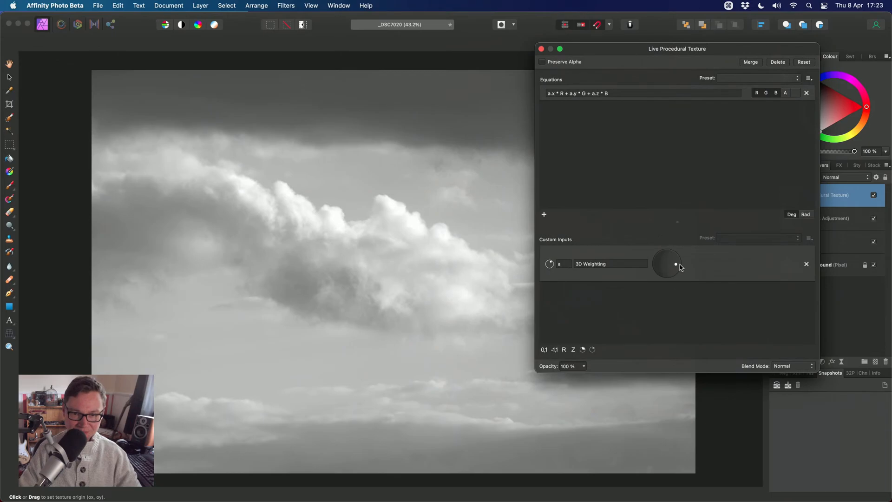
pyautogui.moveTo(679, 267)
pyautogui.mouseDown()
pyautogui.moveTo(661, 267)
pyautogui.moveTo(676, 263)
pyautogui.moveTo(670, 266)
pyautogui.mouseUp()
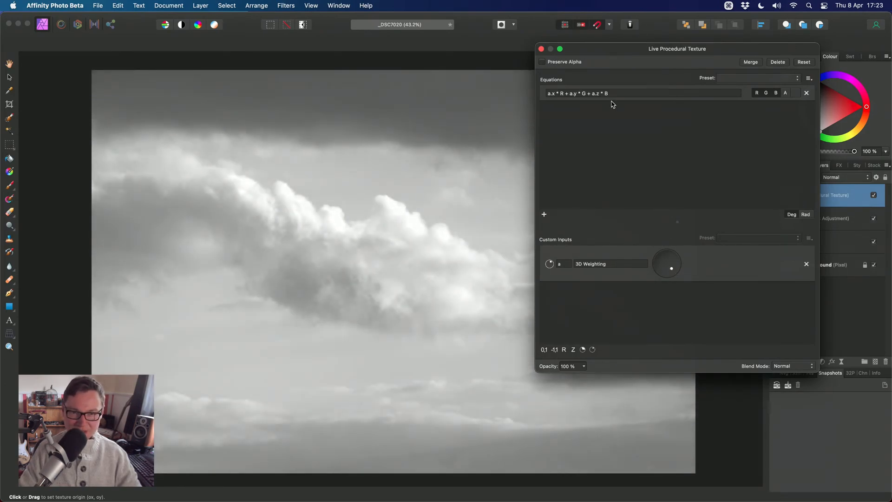
# - Add a [0,1] range input b and change the equation to smoothstepsc(0.1, b, a.x * R + a.y * G + a.z * B)
pyautogui.click(627, 93)
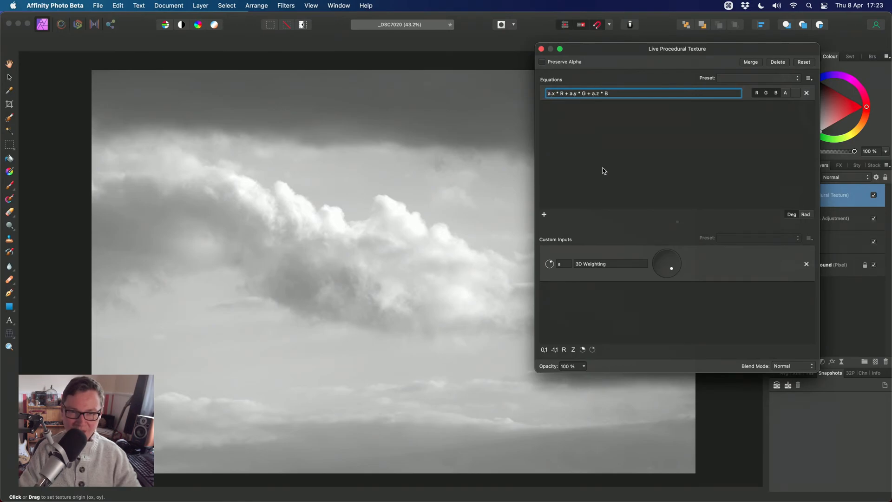
pyautogui.click(544, 350)
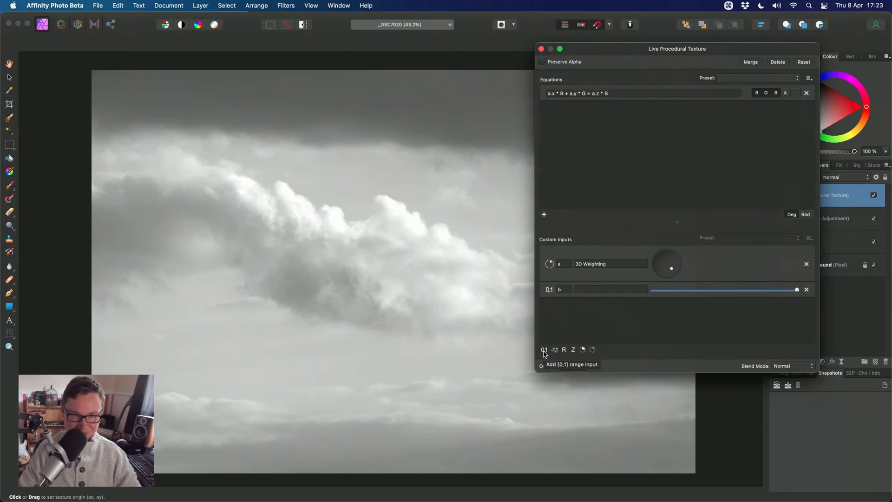
pyautogui.click(548, 93)
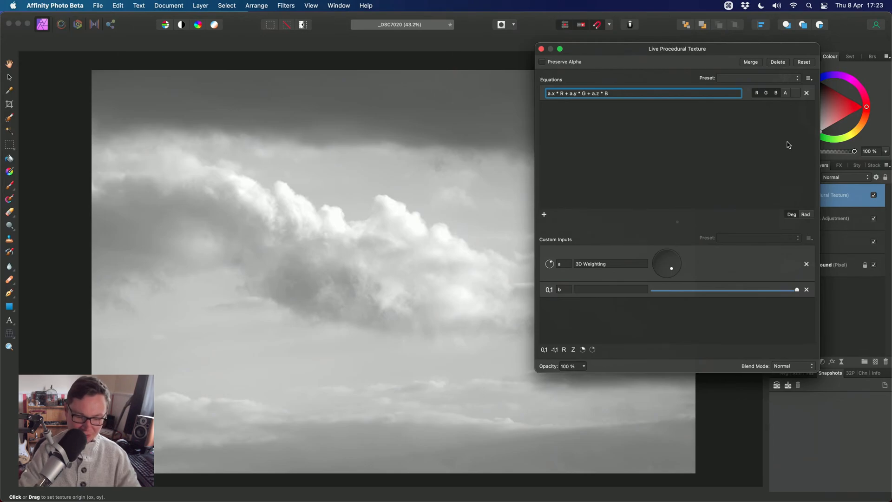
pyautogui.write('smoothstep')
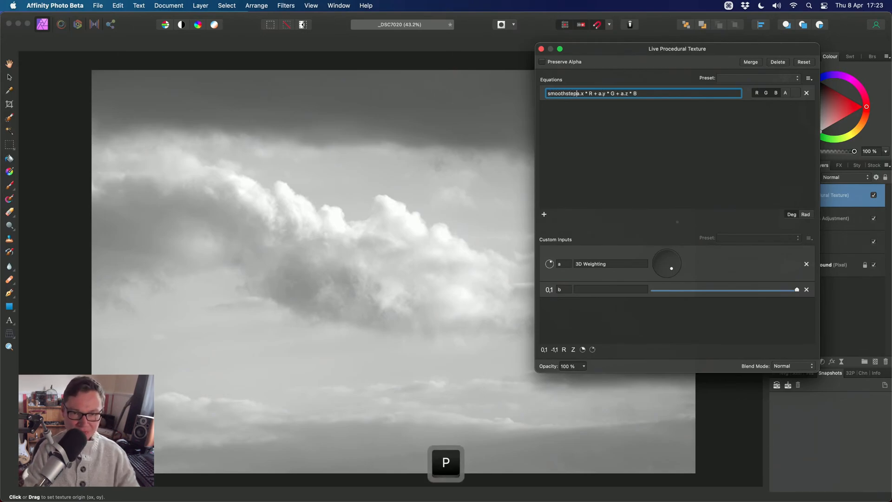
pyautogui.write('sc')
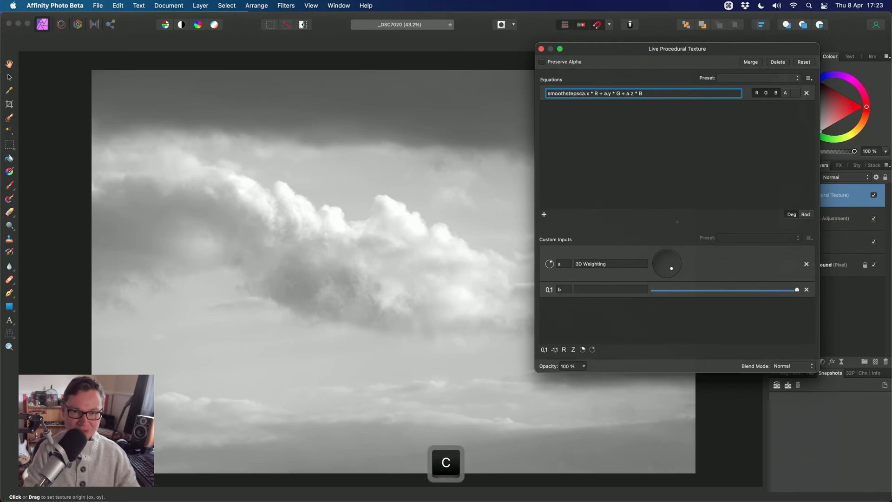
pyautogui.write('(')
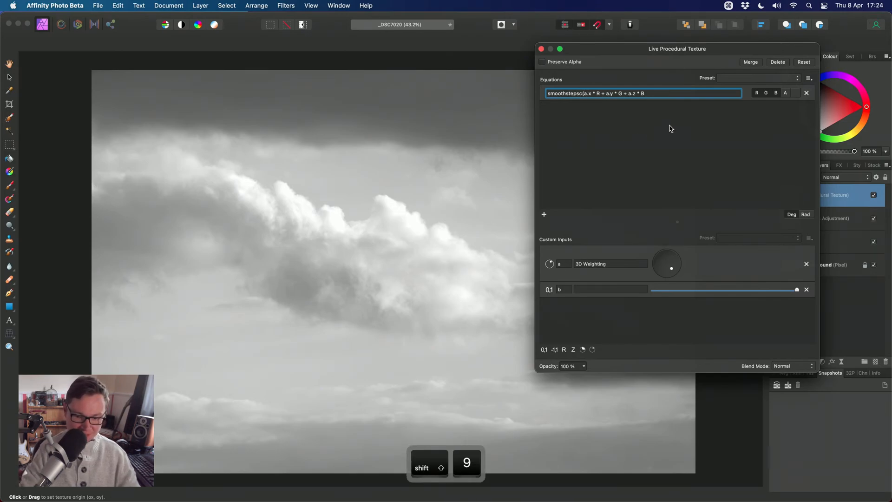
pyautogui.write('0.1, ')
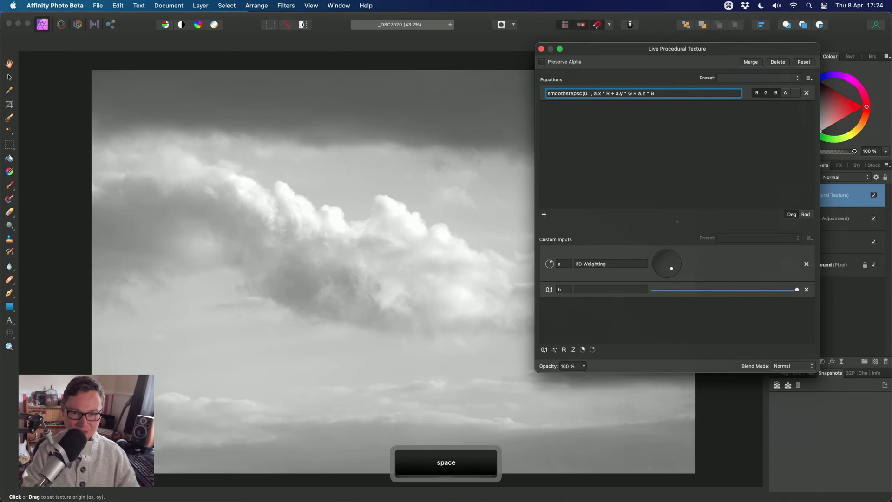
pyautogui.write('b')
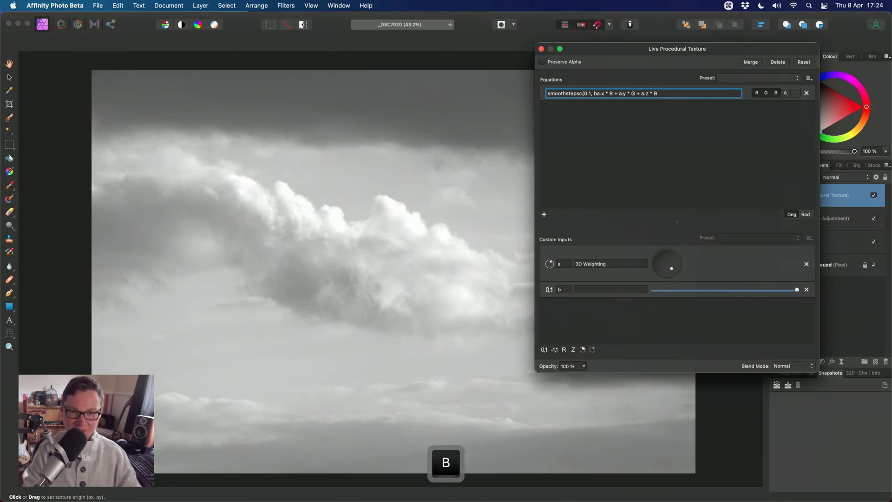
pyautogui.write(',')
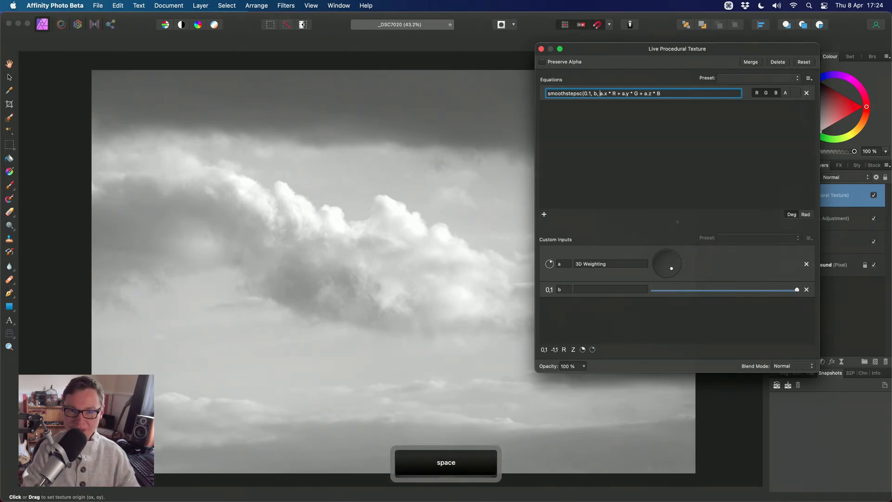
pyautogui.click(627, 94)
pyautogui.click(672, 95)
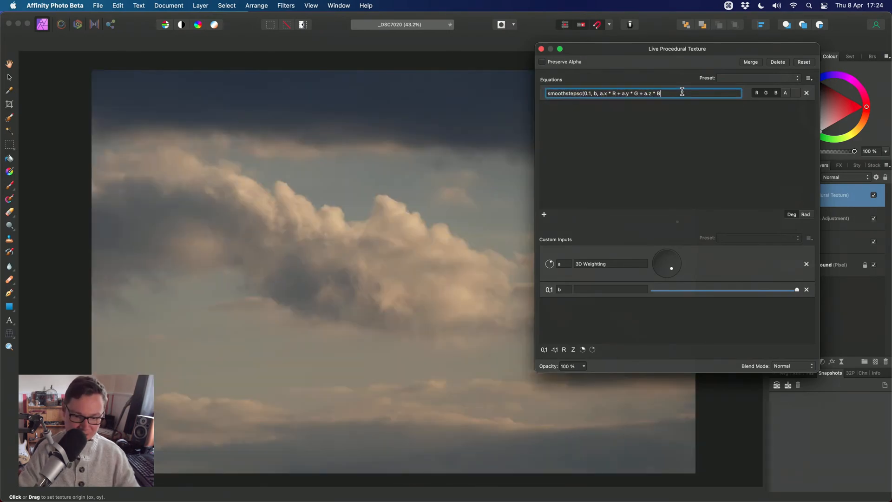
pyautogui.write(')')
pyautogui.press('Return')
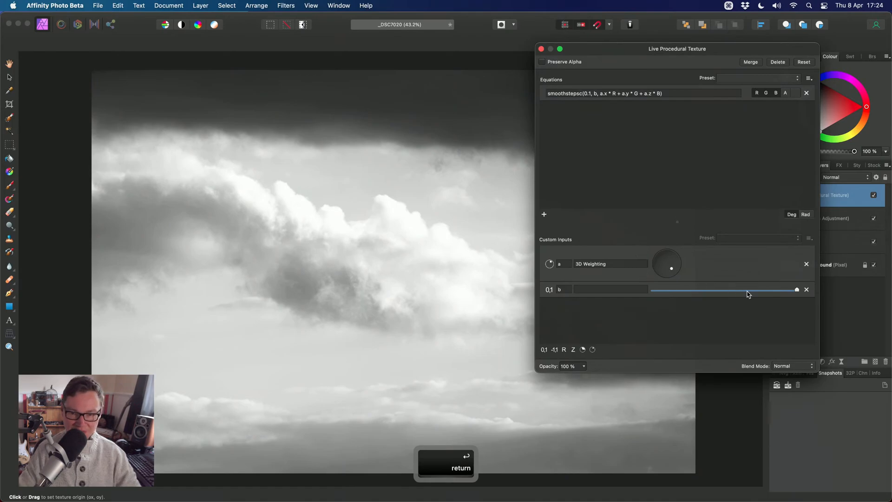
# - Move the 3D Weighting point close to the sphere's centre and lower input b to roughly two-thirds of its range
pyautogui.moveTo(748, 290); pyautogui.dragTo(796, 304)
pyautogui.moveTo(671, 268); pyautogui.dragTo(666, 264)
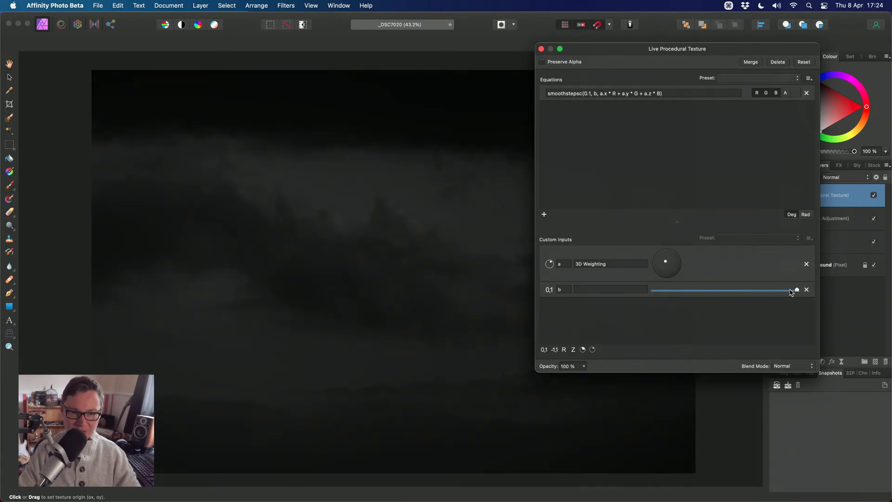
pyautogui.moveTo(711, 290); pyautogui.dragTo(752, 299)
# - Label the custom input b as Clamping and shift the filter dialog away from the layer stack
pyautogui.click(604, 289)
pyautogui.write('Clamping')
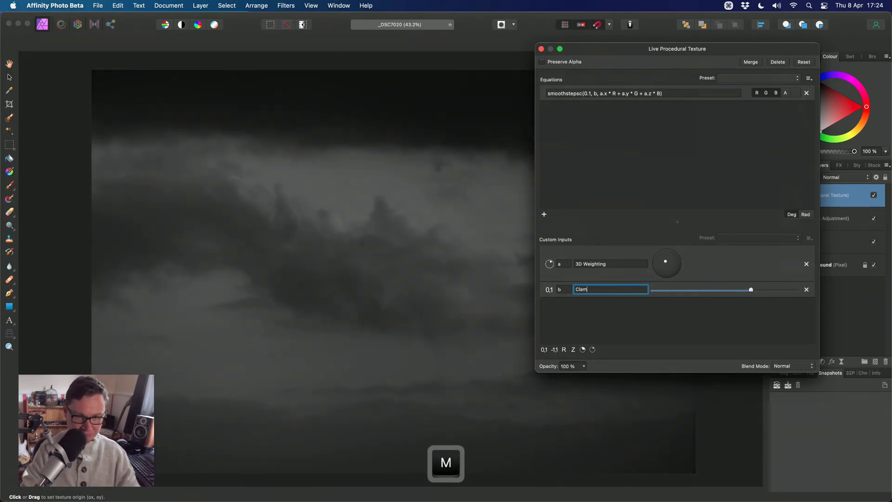
pyautogui.press('Return')
pyautogui.moveTo(677, 50); pyautogui.dragTo(625, 61)
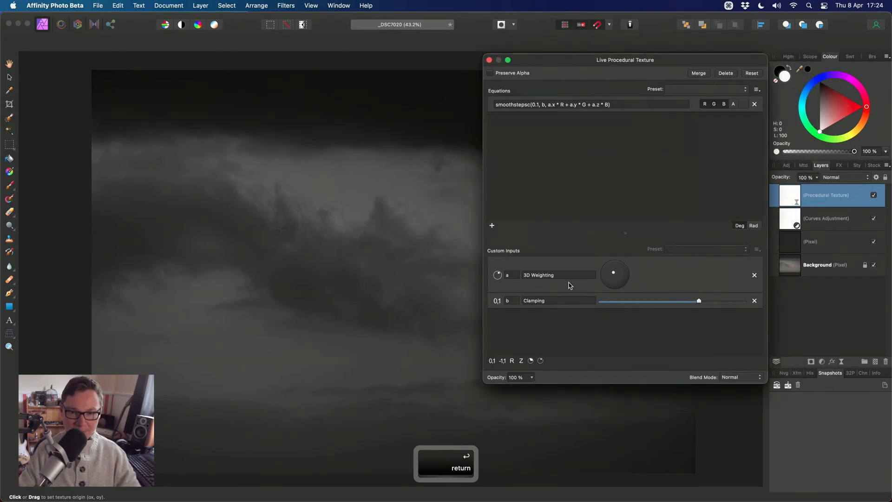
pyautogui.moveTo(558, 65); pyautogui.dragTo(559, 64)
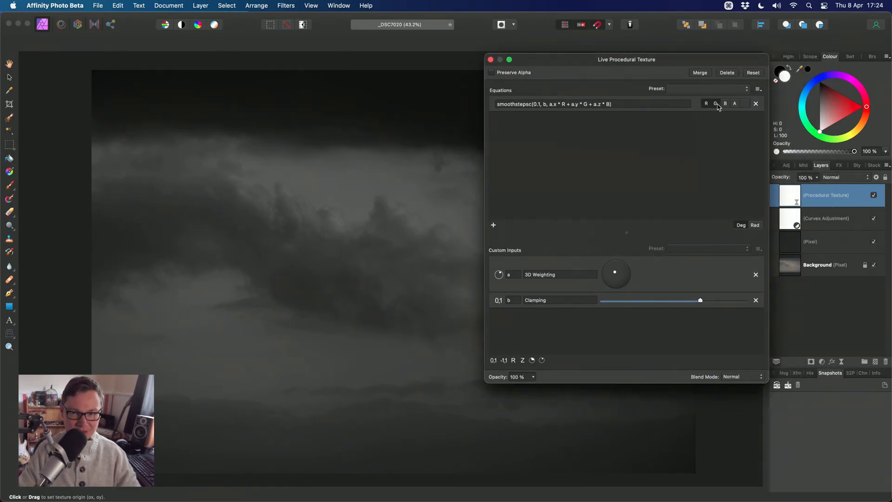
# - Make the equation affect only the alpha channel, turning off its red, green and blue output
pyautogui.click(704, 104)
pyautogui.click(705, 104)
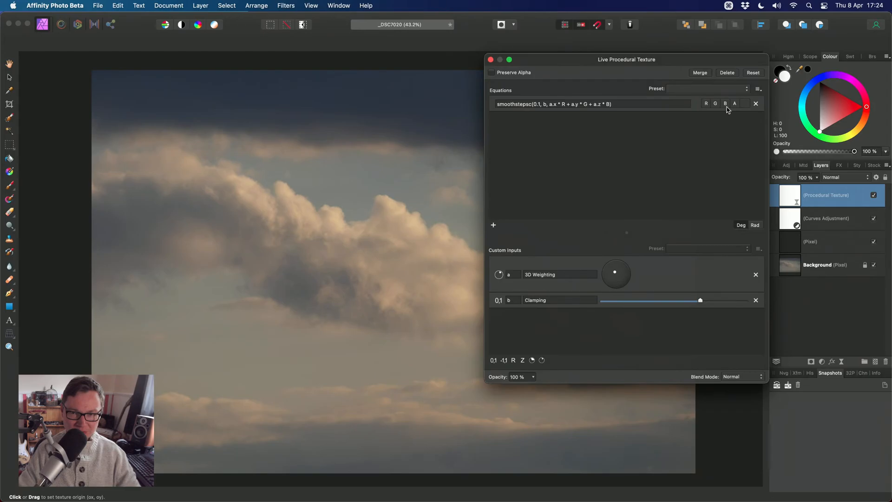
pyautogui.click(734, 104)
# - Move the 3D Weighting point outward toward the sphere's lower-right side and readjust Clamping to reveal more of the clouds
pyautogui.moveTo(616, 273); pyautogui.dragTo(622, 276)
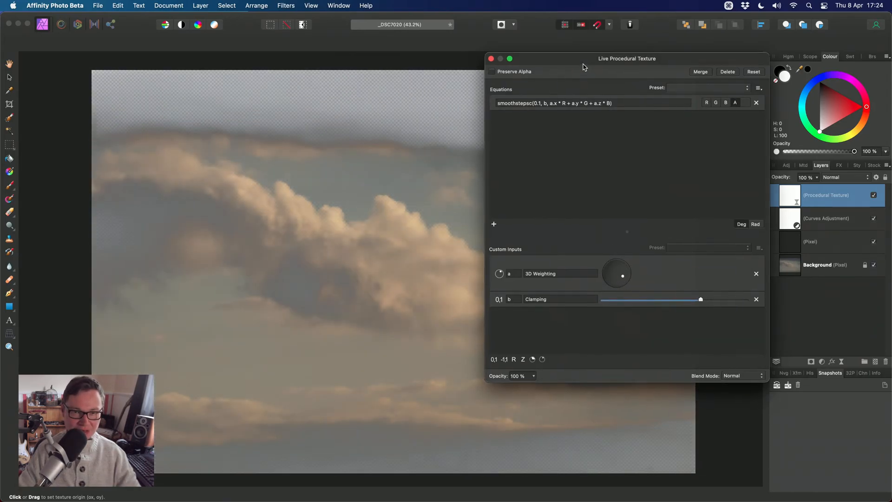
pyautogui.moveTo(582, 60); pyautogui.dragTo(677, 50)
pyautogui.moveTo(718, 267)
pyautogui.mouseDown()
pyautogui.moveTo(707, 271)
pyautogui.moveTo(718, 271)
pyautogui.moveTo(713, 277)
pyautogui.moveTo(718, 268)
pyautogui.mouseUp()
pyautogui.moveTo(788, 300)
pyautogui.mouseDown()
pyautogui.moveTo(768, 296)
pyautogui.moveTo(798, 300)
pyautogui.moveTo(785, 301)
pyautogui.mouseUp()
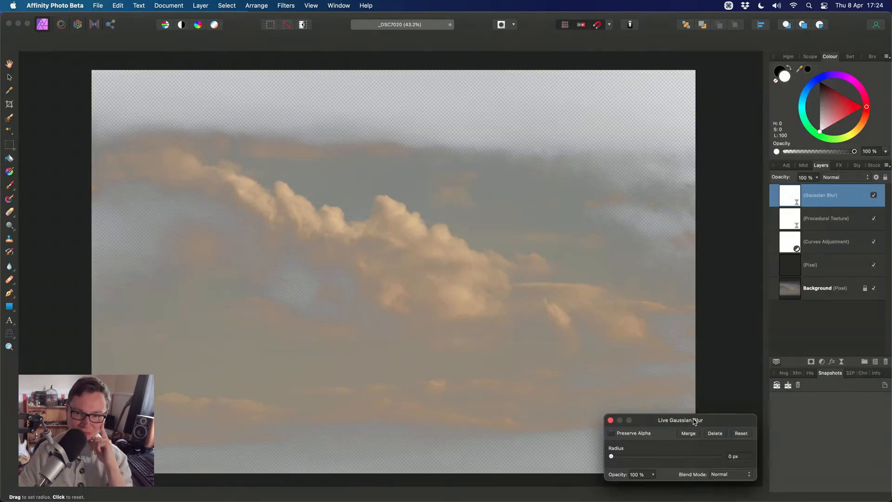
# - Set the live Gaussian Blur to preserve alpha with a 58.9 px radius and Overlay blend mode
pyautogui.moveTo(692, 422); pyautogui.dragTo(615, 167)
pyautogui.click(573, 181)
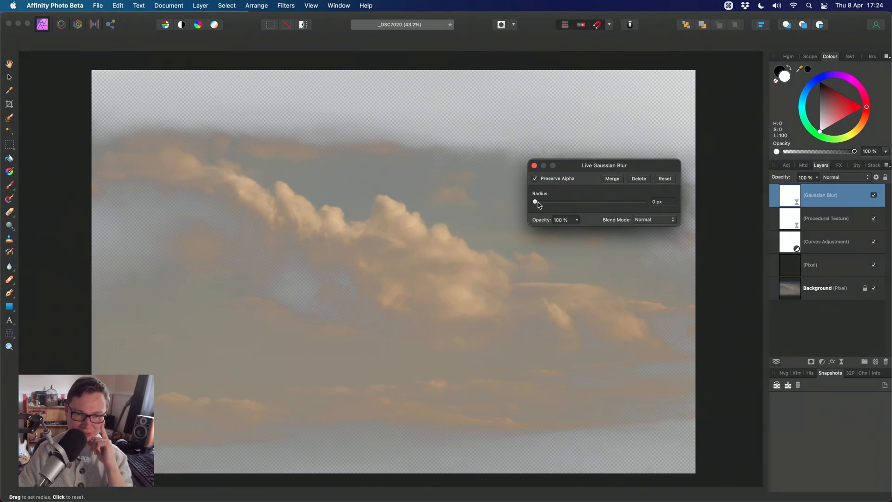
pyautogui.moveTo(535, 201); pyautogui.dragTo(633, 201)
pyautogui.click(654, 219)
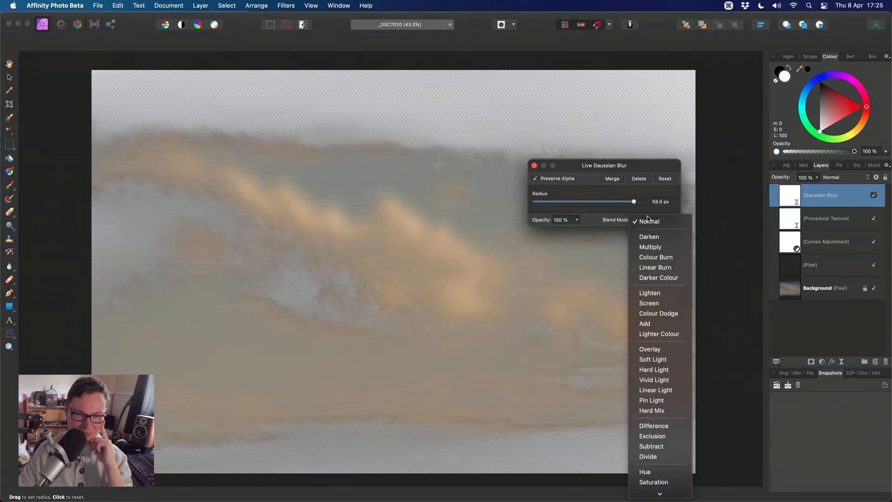
pyautogui.click(660, 348)
pyautogui.click(535, 165)
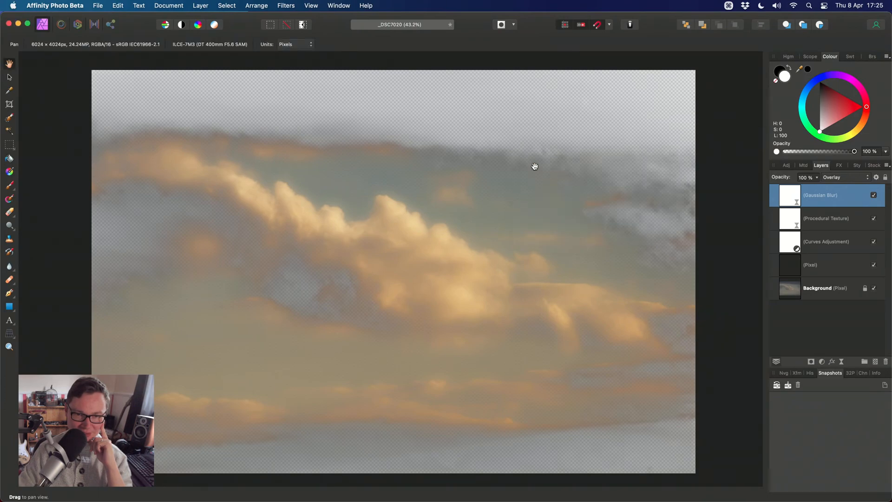
# - Group the Gaussian Blur layer and attach the Procedural Texture filter to the group as its mask
pyautogui.press('super+g')
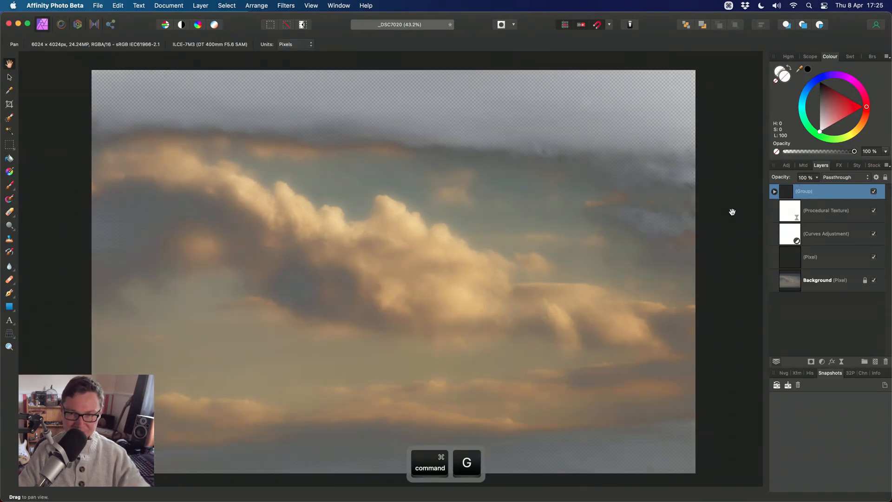
pyautogui.click(793, 215)
pyautogui.click(774, 191)
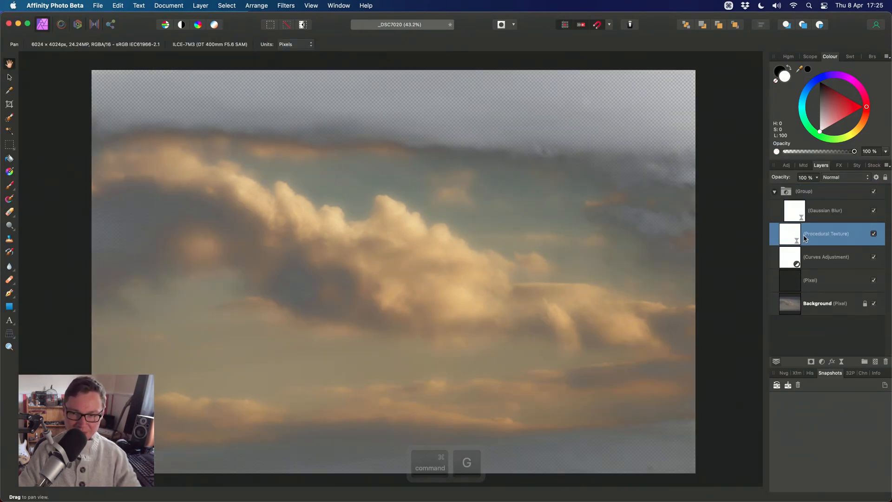
pyautogui.moveTo(789, 233); pyautogui.dragTo(793, 196)
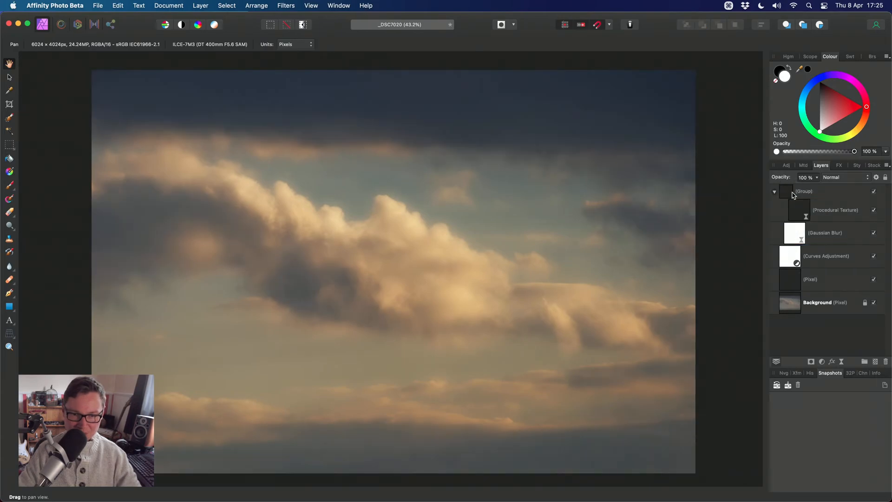
# - Reopen the group's Procedural Texture, push the 3D Weighting point toward the sphere's edge and lower Clamping to roughly two-thirds
pyautogui.click(800, 216)
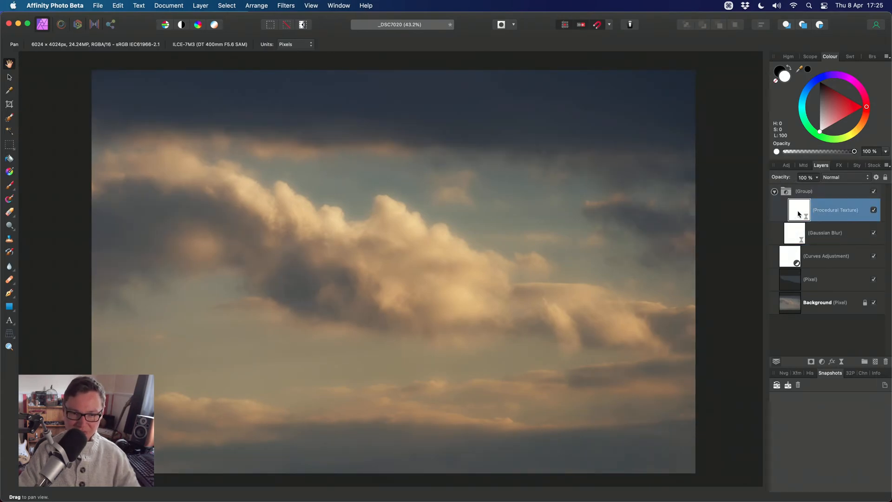
pyautogui.doubleClick(799, 213)
pyautogui.moveTo(658, 268); pyautogui.dragTo(595, 41)
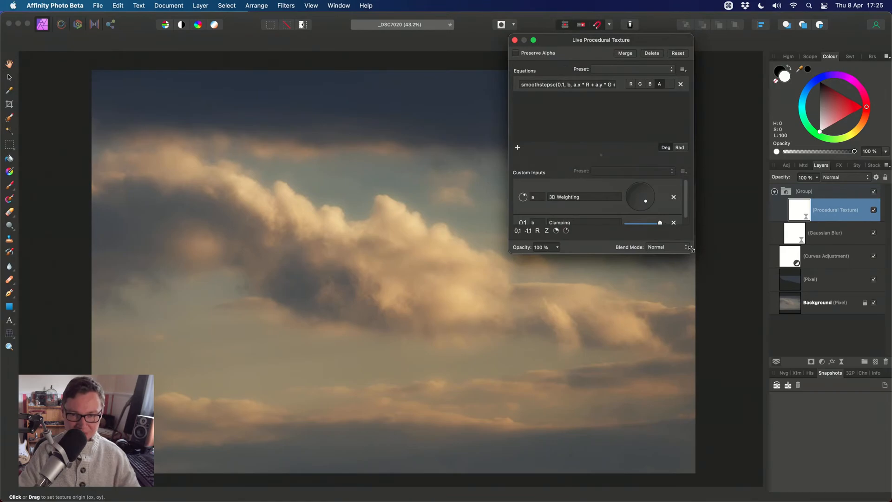
pyautogui.moveTo(693, 253); pyautogui.dragTo(752, 372)
pyautogui.moveTo(647, 263)
pyautogui.mouseDown()
pyautogui.moveTo(636, 262)
pyautogui.moveTo(648, 266)
pyautogui.mouseUp()
pyautogui.moveTo(716, 287); pyautogui.dragTo(693, 288)
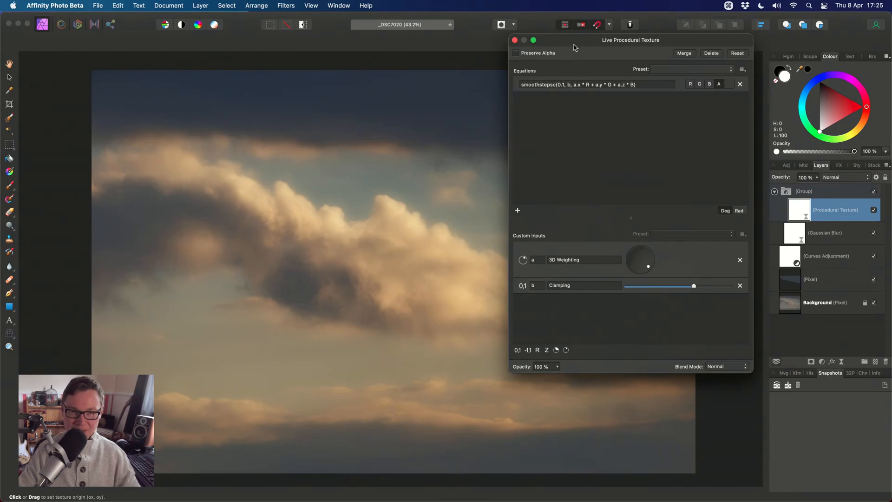
# - Fine-tune the Clamping value while checking the mask transition along the dark upper cloud band at close range
pyautogui.moveTo(574, 43); pyautogui.dragTo(649, 52)
pyautogui.scroll(6, 455, 133)
pyautogui.moveTo(767, 294); pyautogui.dragTo(767, 318)
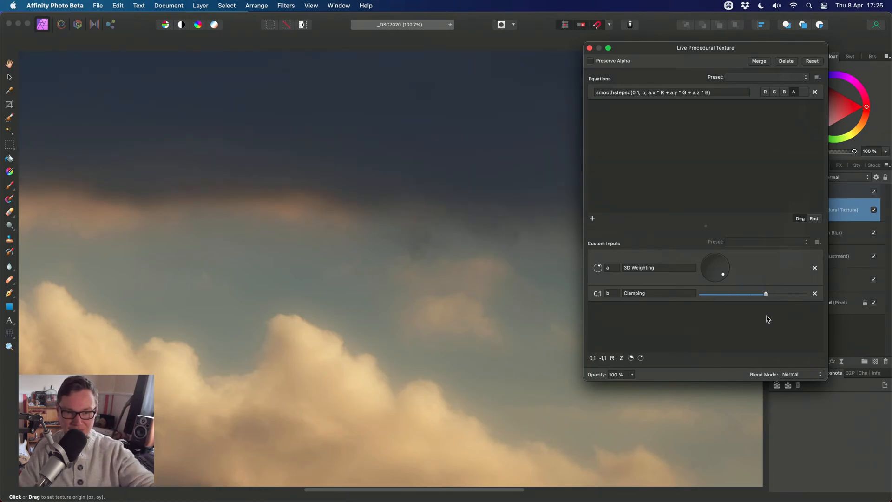
pyautogui.scroll(-8, 442, 260)
# - Shift the 3D Weighting point back toward the sphere's centre, check the dark cloud shadows up close and close the filter
pyautogui.moveTo(723, 274)
pyautogui.mouseDown()
pyautogui.moveTo(704, 269)
pyautogui.moveTo(722, 273)
pyautogui.mouseUp()
pyautogui.scroll(1, 511, 242)
pyautogui.hscroll(-3, 511, 241)
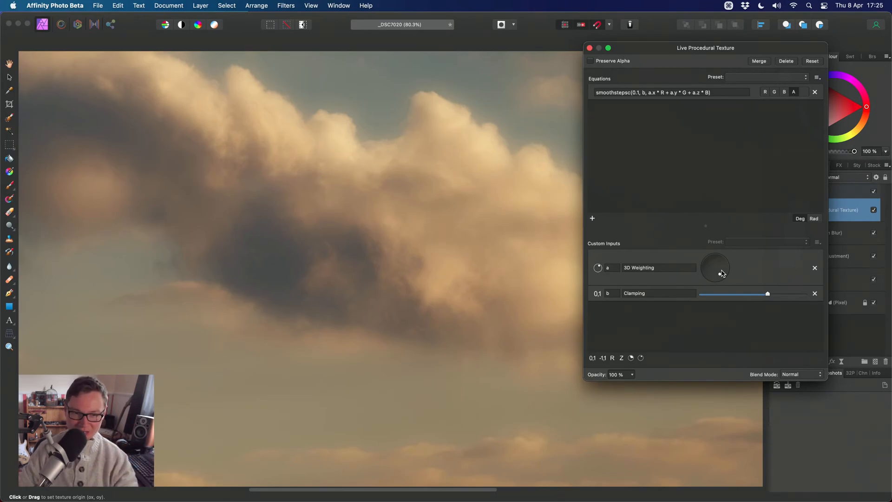
pyautogui.scroll(3, 255, 227)
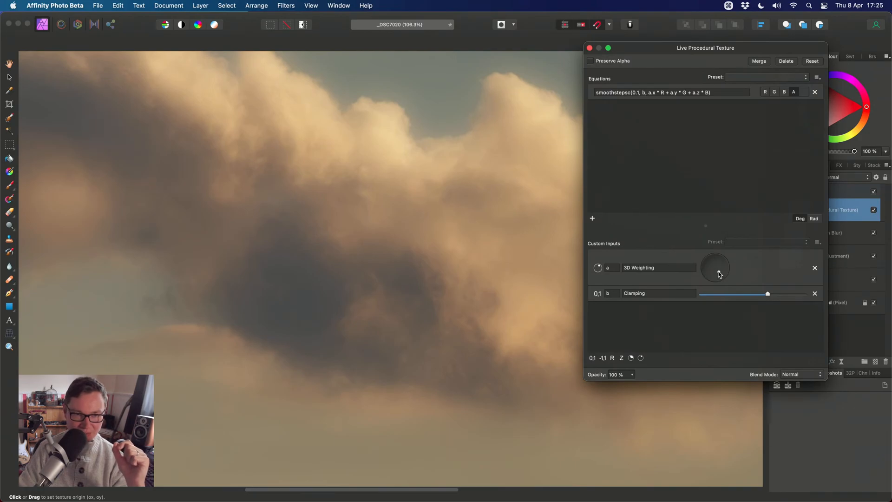
pyautogui.moveTo(719, 268)
pyautogui.mouseDown()
pyautogui.moveTo(711, 273)
pyautogui.moveTo(719, 268)
pyautogui.moveTo(720, 278)
pyautogui.moveTo(719, 271)
pyautogui.mouseUp()
pyautogui.scroll(5, 392, 304)
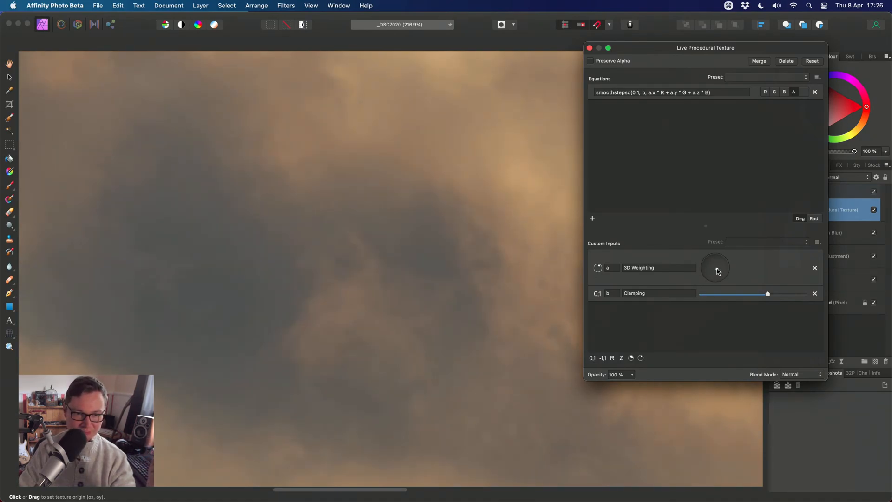
pyautogui.scroll(-6, 382, 298)
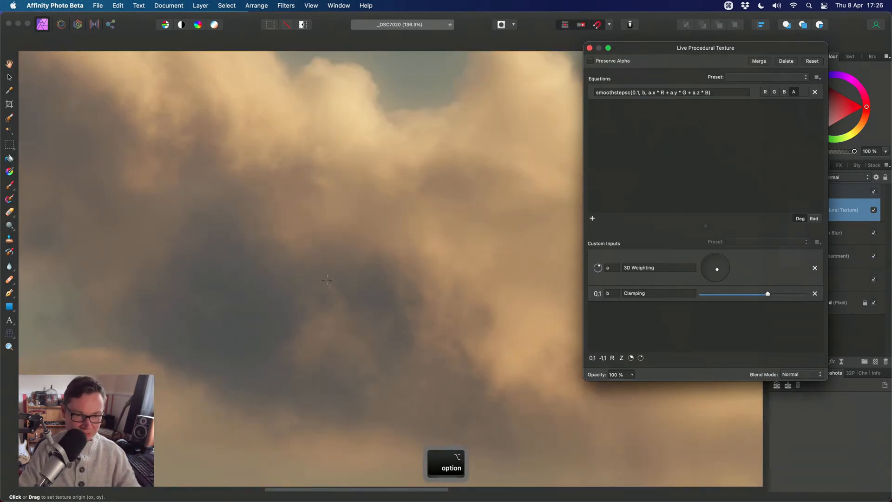
pyautogui.scroll(-2, 456, 266)
pyautogui.hscroll(3, 456, 266)
pyautogui.click(589, 48)
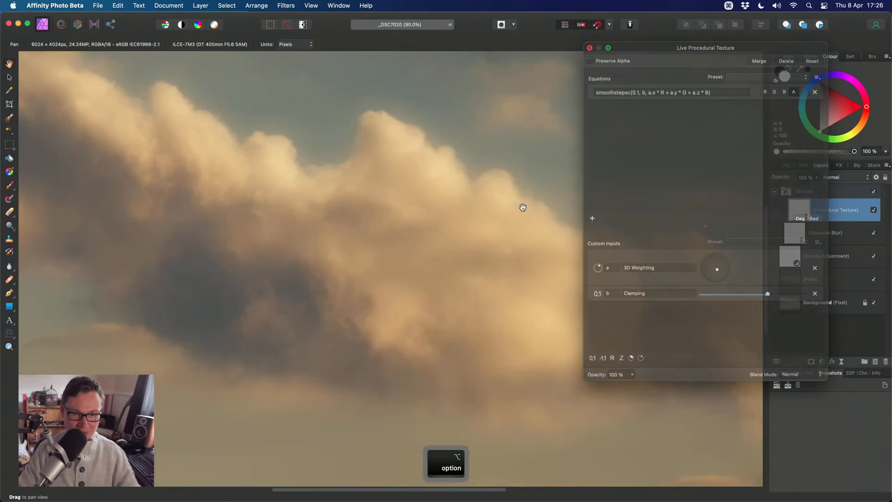
# - Fit the whole image in view and set the group's opacity to 70%
pyautogui.press('super+0')
pyautogui.click(797, 195)
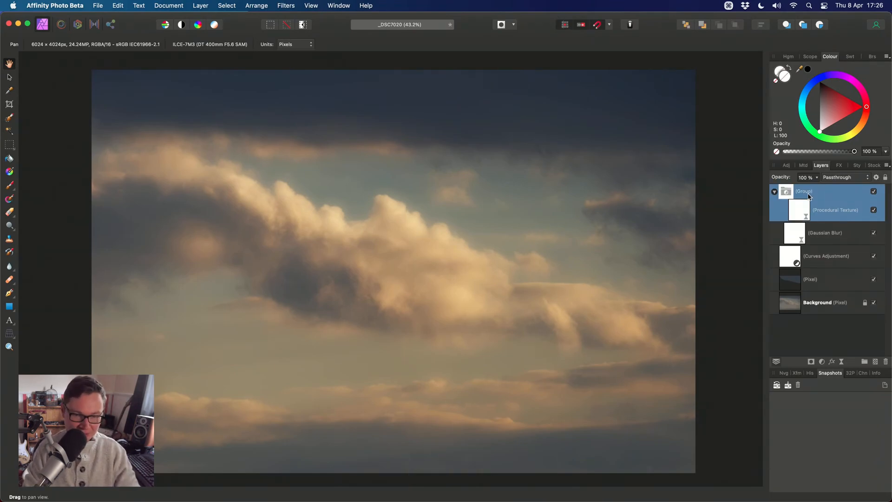
pyautogui.press('7')
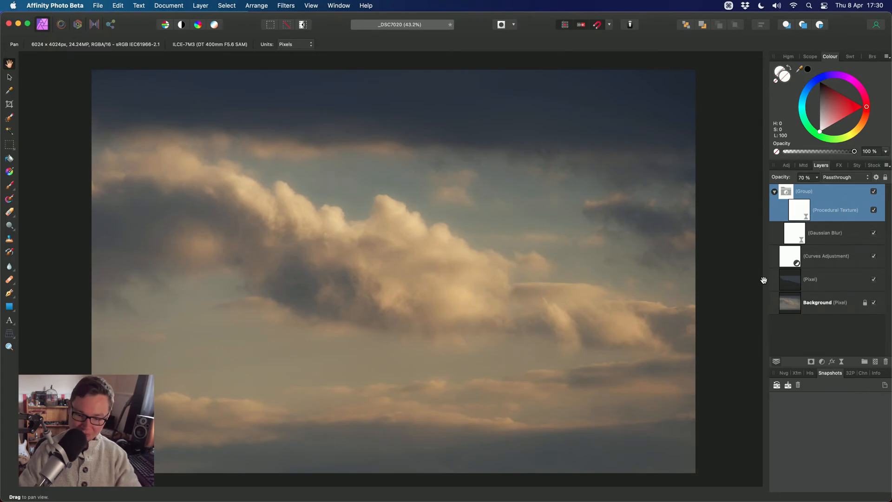
# - Delete the blur group and add a new live Procedural Texture filter above the Curves adjustment, with its dialog enlarged
pyautogui.press('BackSpace')
pyautogui.click(204, 9)
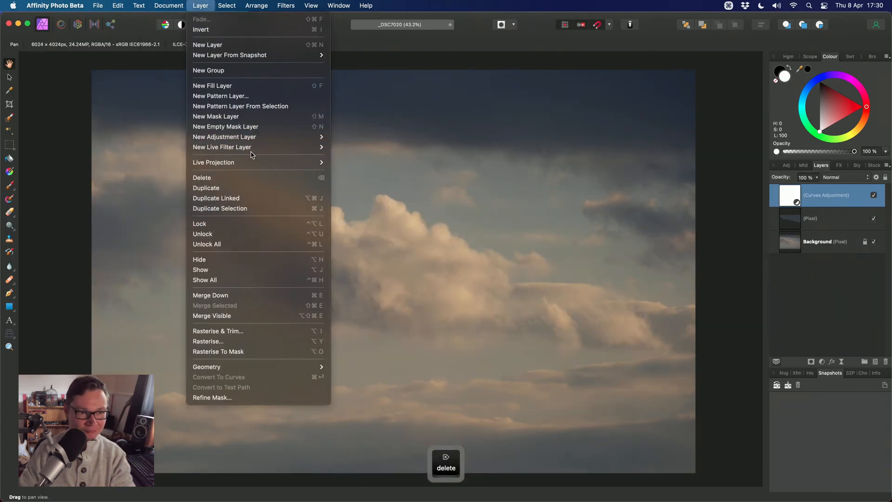
pyautogui.moveTo(316, 147)
pyautogui.moveTo(408, 188)
pyautogui.click(478, 228)
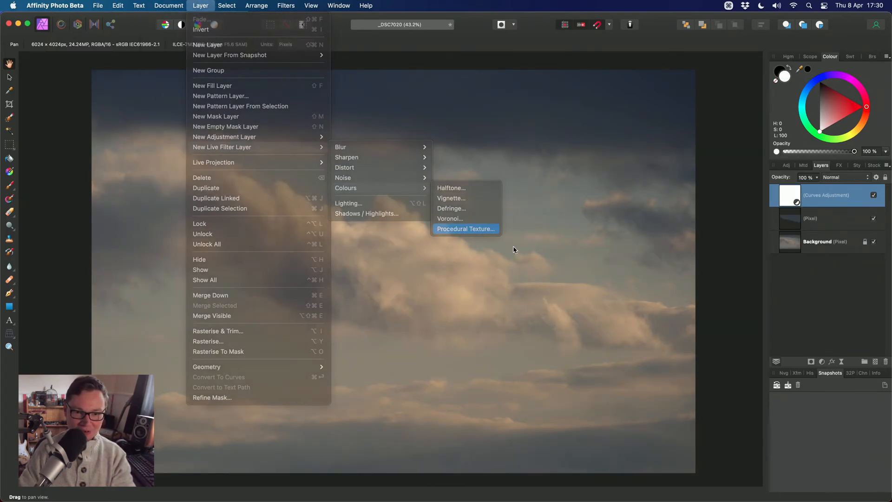
pyautogui.moveTo(591, 234); pyautogui.dragTo(729, 350)
pyautogui.click(665, 45)
pyautogui.moveTo(652, 23); pyautogui.dragTo(666, 36)
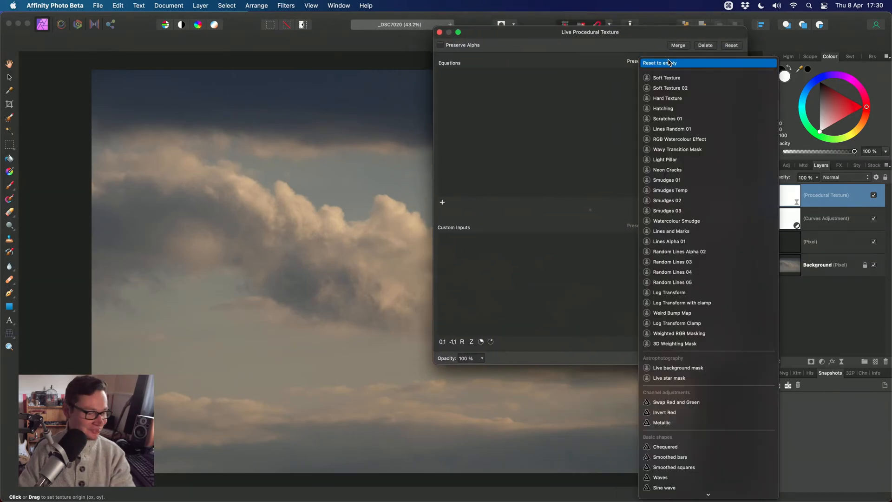
# - Browse the equation presets and load Neon Cracks
pyautogui.click(669, 62)
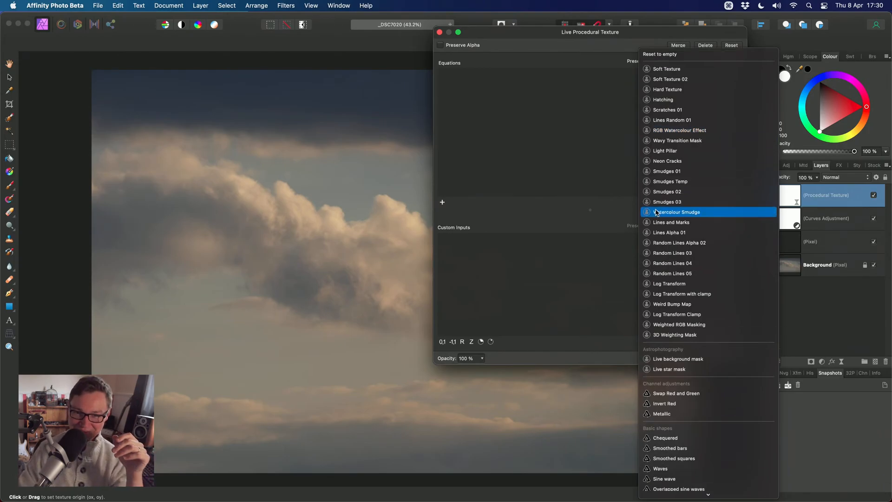
pyautogui.scroll(-5, 664, 209)
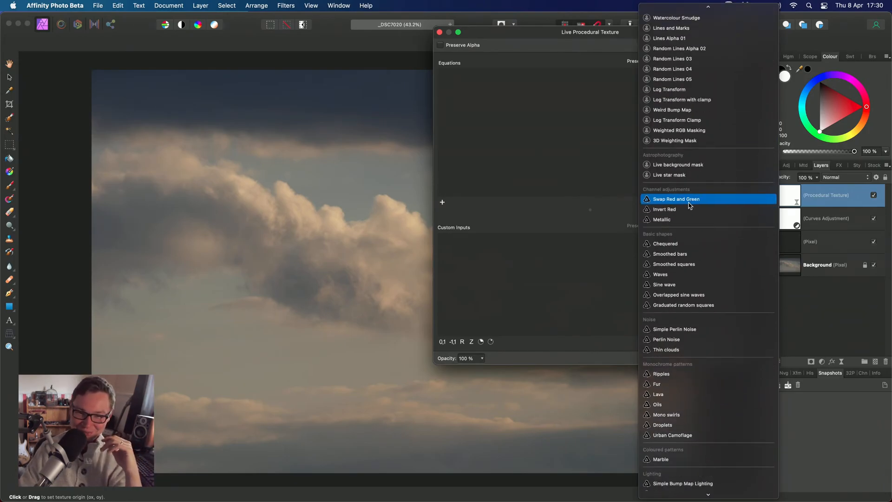
pyautogui.scroll(-3, 702, 219)
pyautogui.scroll(5, 700, 217)
pyautogui.scroll(2, 700, 217)
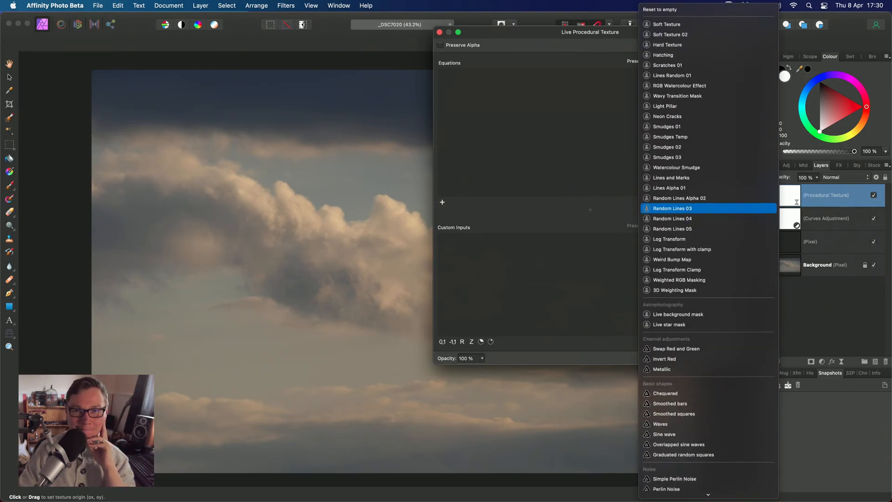
pyautogui.click(681, 118)
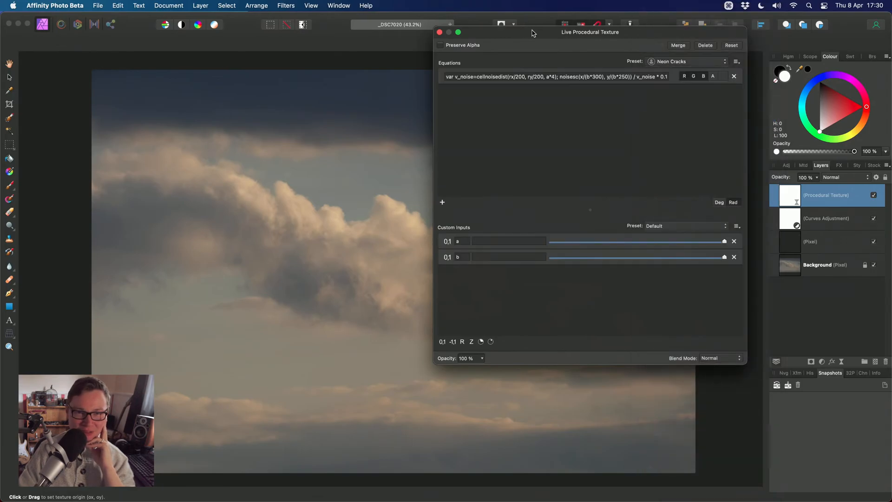
# - Reopen the Procedural Texture layer's settings, enlarge the dialog and load the Light Pillar preset
pyautogui.moveTo(532, 32); pyautogui.dragTo(499, 61)
pyautogui.click(856, 220)
pyautogui.click(851, 202)
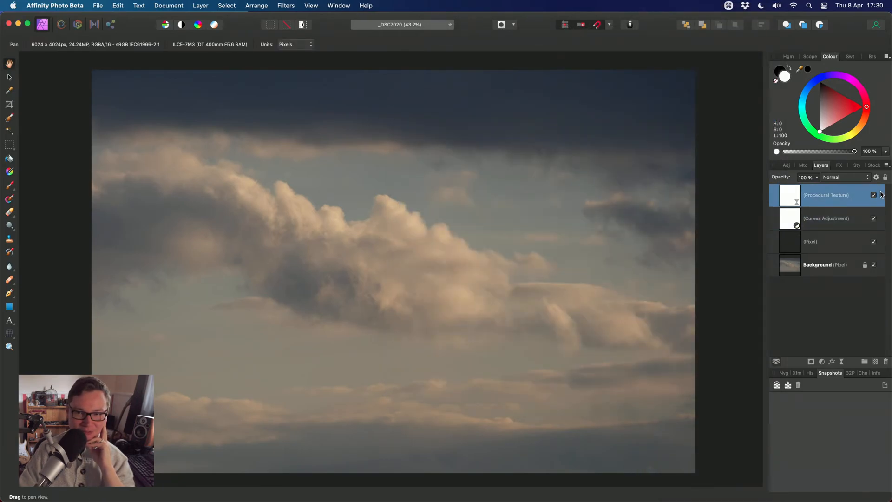
pyautogui.doubleClick(799, 200)
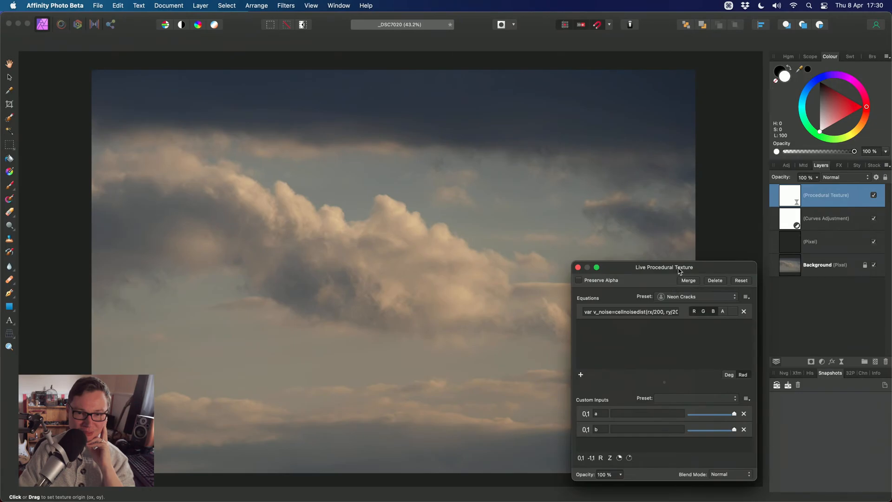
pyautogui.moveTo(678, 268); pyautogui.dragTo(619, 85)
pyautogui.moveTo(698, 298); pyautogui.dragTo(769, 353)
pyautogui.click(692, 114)
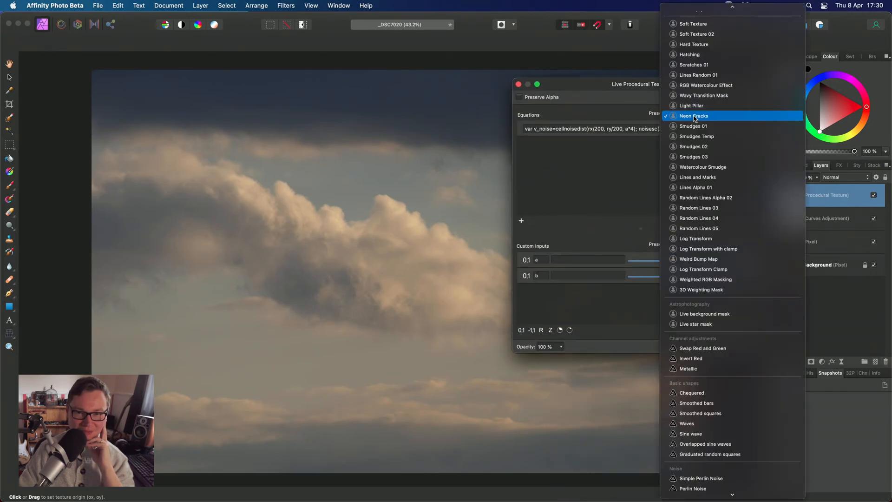
pyautogui.click(696, 106)
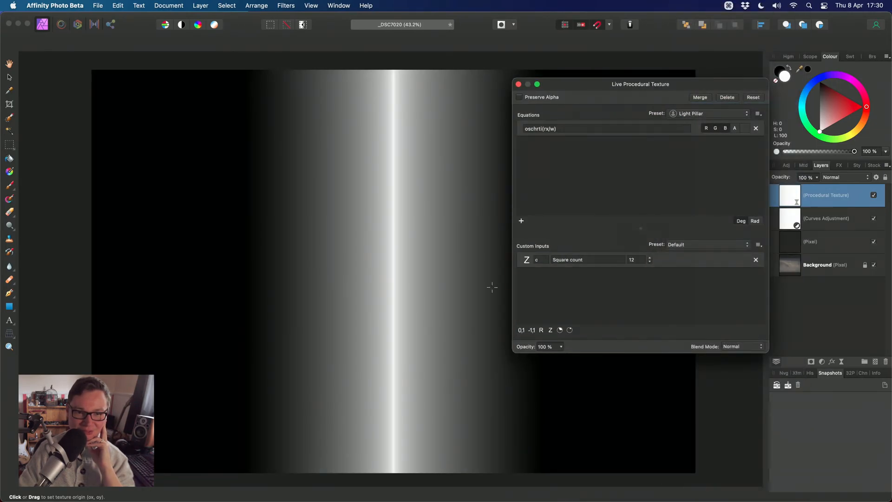
# - Set the Square count input to 13 and shift the light pillar to the left of the image's centre
pyautogui.click(650, 258)
pyautogui.click(649, 257)
pyautogui.click(650, 257)
pyautogui.click(650, 261)
pyautogui.click(650, 261)
pyautogui.moveTo(601, 89); pyautogui.dragTo(623, 83)
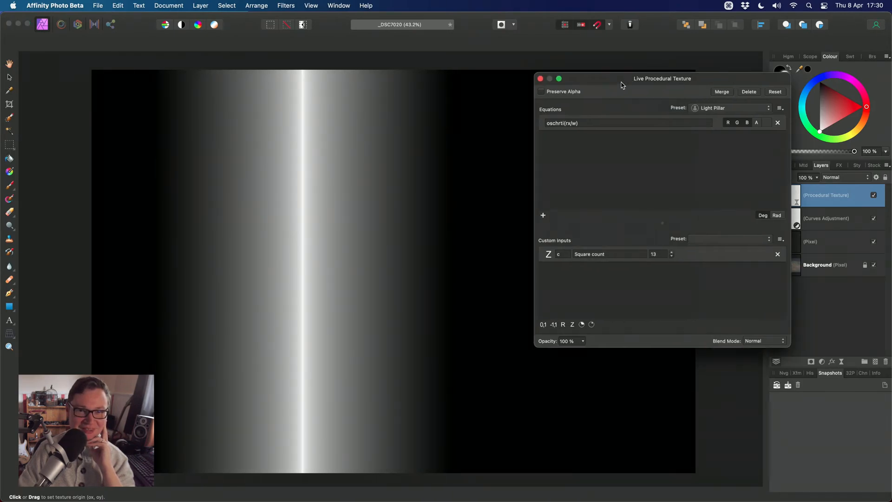
# - Shift the light pillar further left in the image and load the Hard Texture preset
pyautogui.moveTo(418, 190); pyautogui.dragTo(259, 210)
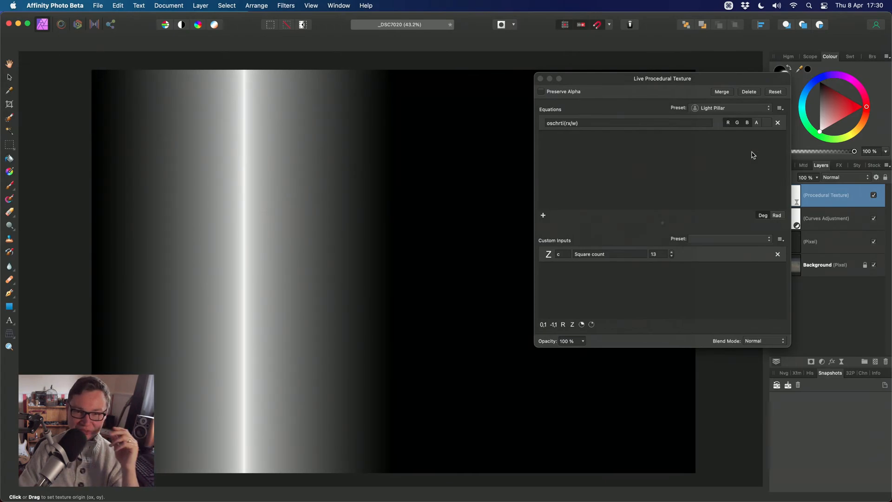
pyautogui.click(750, 110)
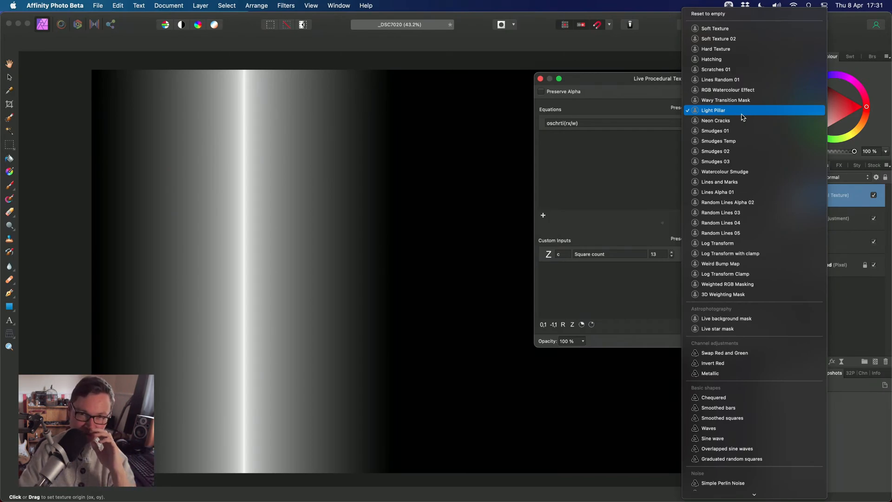
pyautogui.click(739, 49)
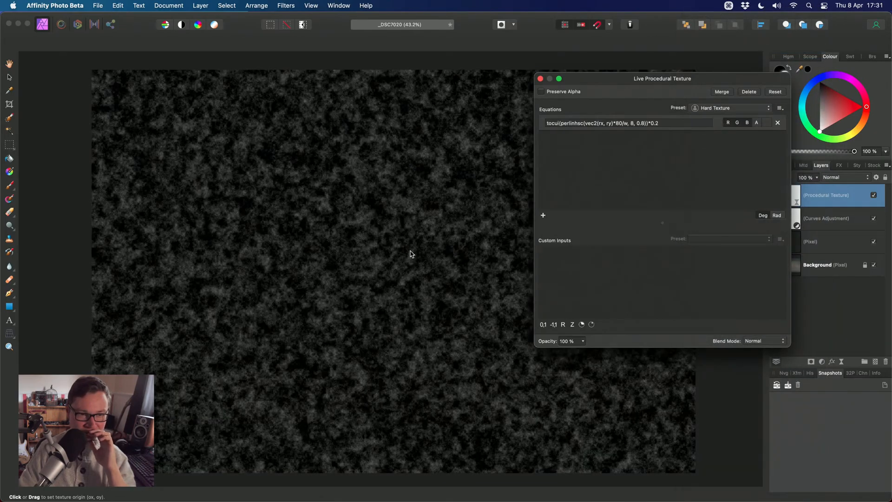
# - Load the Hatching preset and inspect its diagonal line pattern up close on the image
pyautogui.click(720, 109)
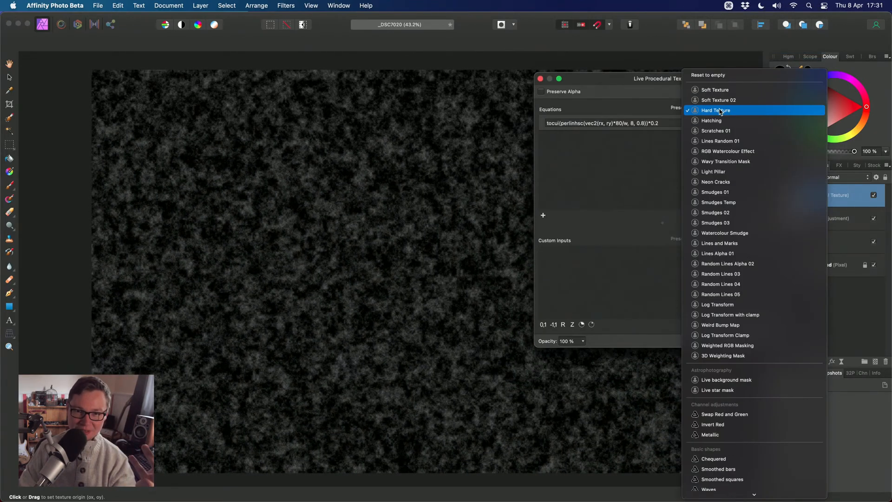
pyautogui.click(716, 120)
pyautogui.scroll(3, 416, 268)
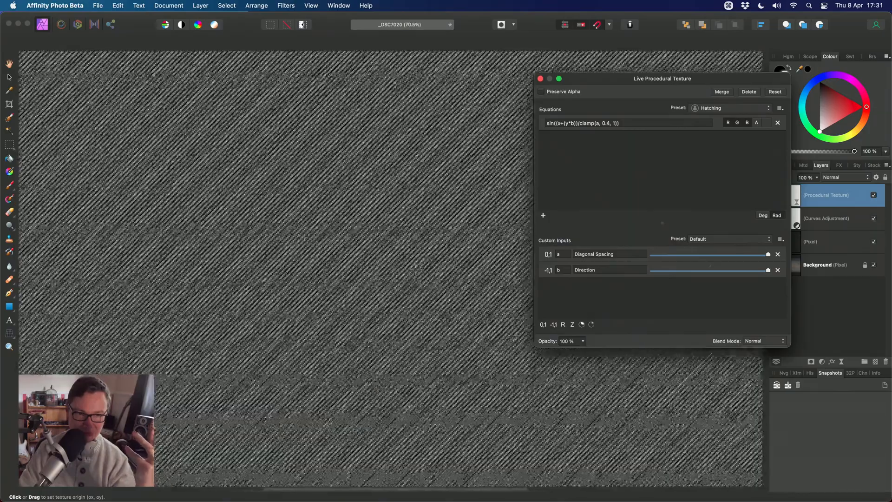
pyautogui.scroll(4, 415, 268)
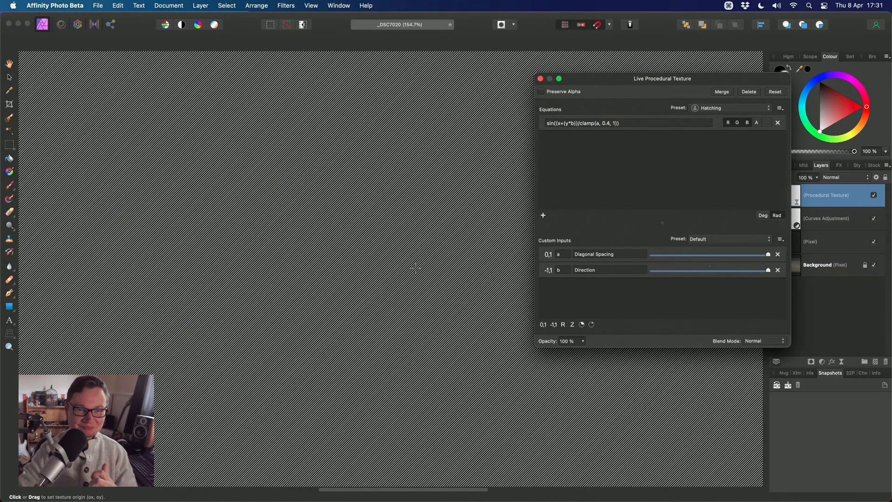
pyautogui.press('super+0')
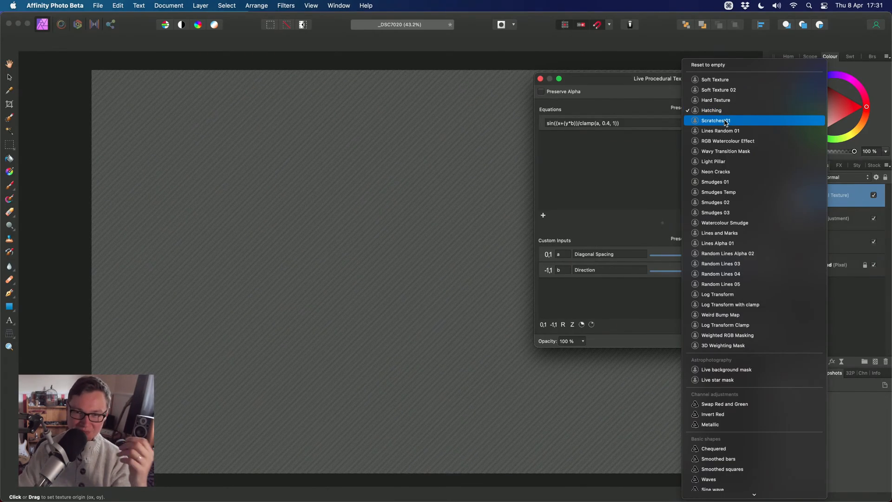
# - Load the Scratches 01 preset, move its texture origin and enlarge the dialog to show more of the equation
pyautogui.click(726, 121)
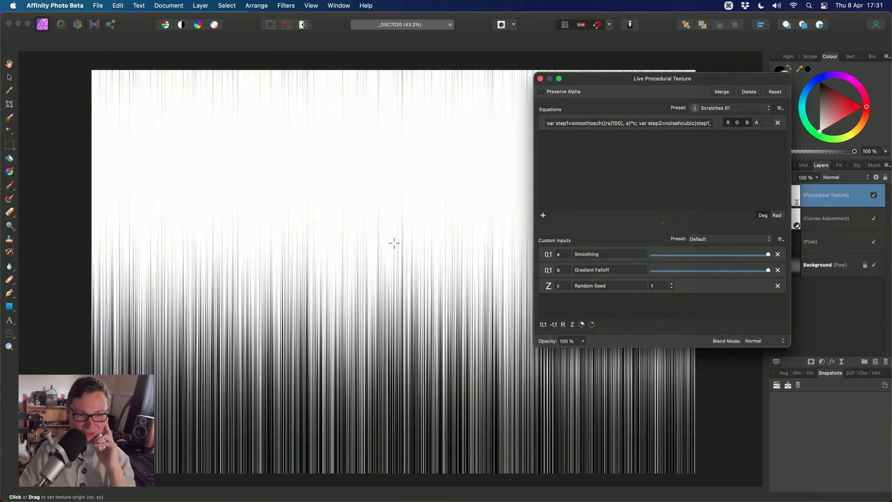
pyautogui.moveTo(394, 242); pyautogui.dragTo(578, 49)
pyautogui.moveTo(714, 318); pyautogui.dragTo(889, 436)
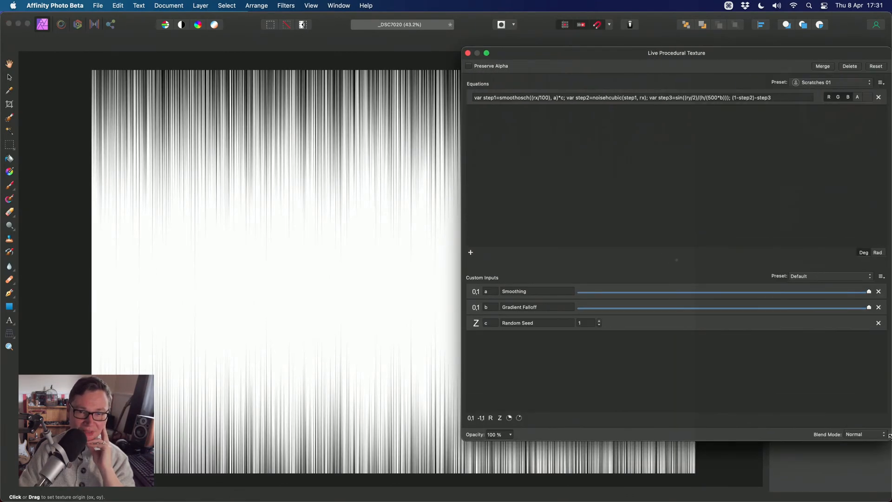
pyautogui.click(722, 98)
pyautogui.moveTo(708, 65); pyautogui.dragTo(679, 50)
pyautogui.moveTo(857, 32); pyautogui.dragTo(792, 41)
pyautogui.moveTo(669, 52); pyautogui.dragTo(732, 48)
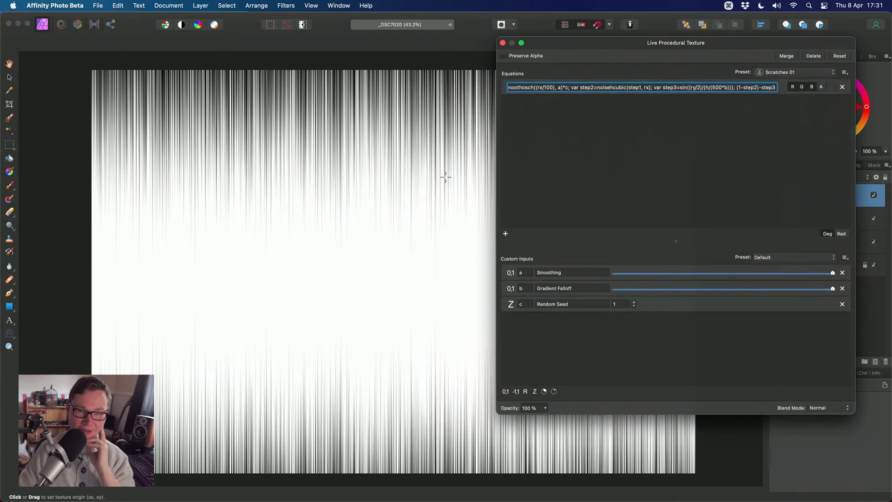
# - Shift the scratch texture's origin to the left and examine the Scratches 01 equation
pyautogui.moveTo(439, 208)
pyautogui.mouseDown()
pyautogui.moveTo(381, 211)
pyautogui.moveTo(393, 209)
pyautogui.mouseUp()
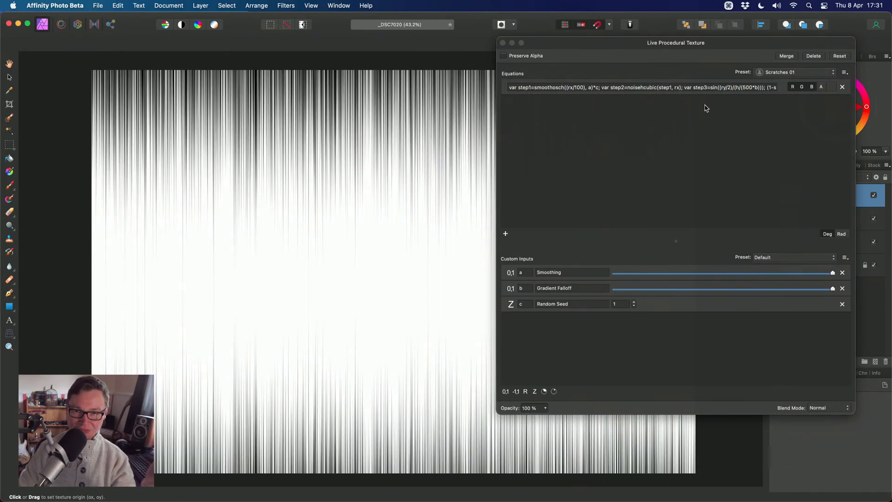
pyautogui.click(710, 88)
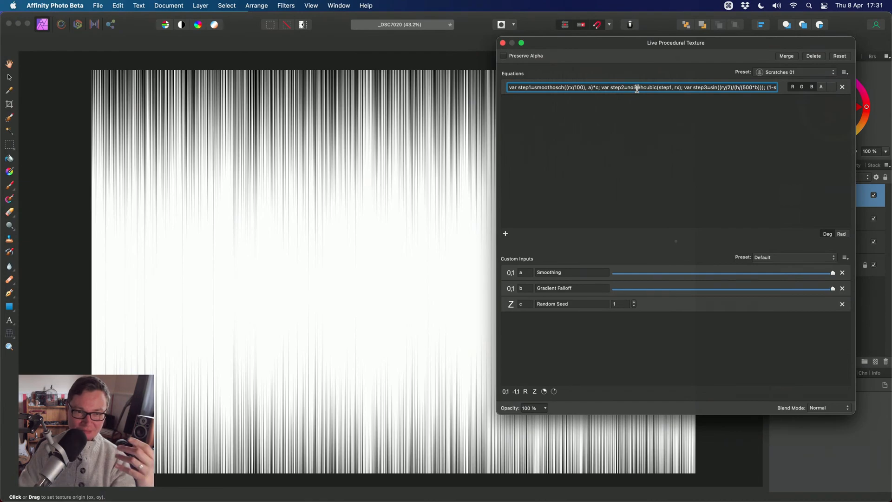
pyautogui.moveTo(593, 43)
pyautogui.mouseDown()
pyautogui.moveTo(612, 40)
pyautogui.moveTo(602, 37)
pyautogui.mouseUp()
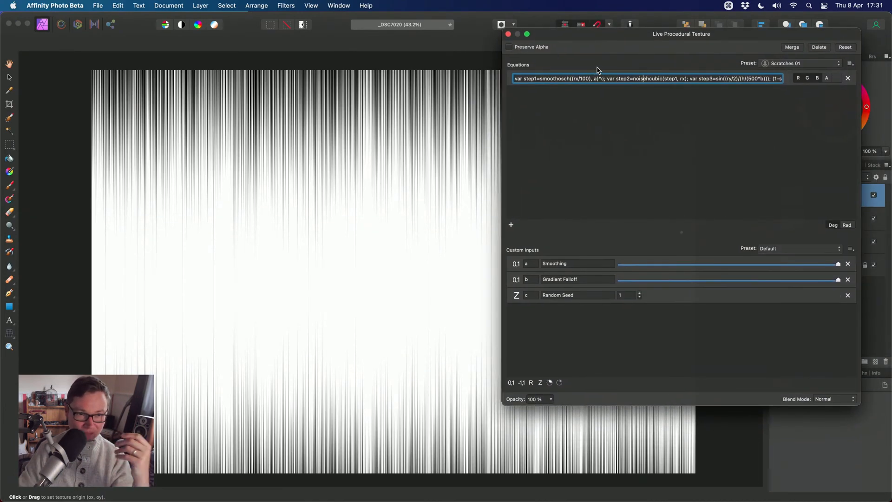
pyautogui.moveTo(601, 40)
pyautogui.mouseDown()
pyautogui.moveTo(643, 42)
pyautogui.moveTo(606, 48)
pyautogui.mouseUp()
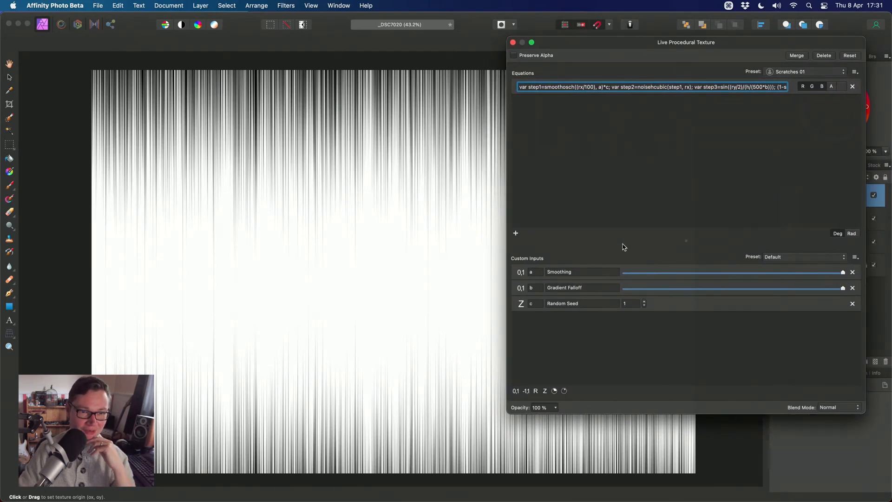
pyautogui.click(333, 191)
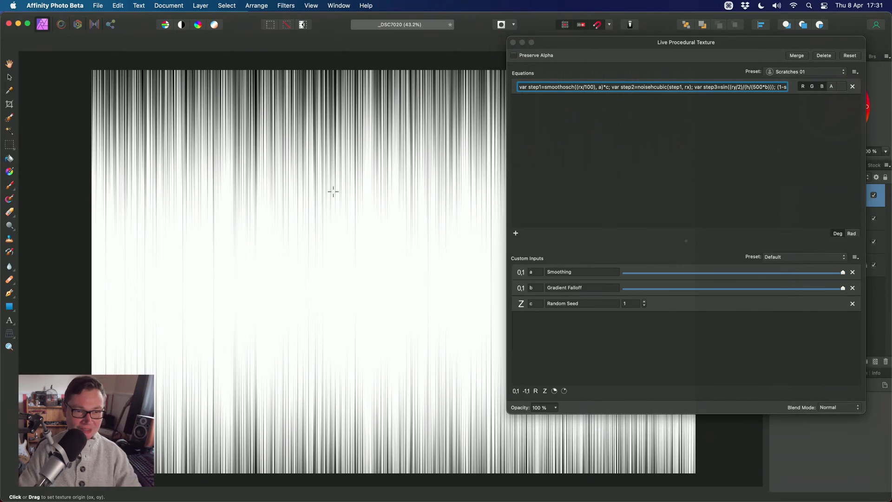
# - Load the Watercolour Smudge preset and shift the coloured texture slightly to the right
pyautogui.click(806, 72)
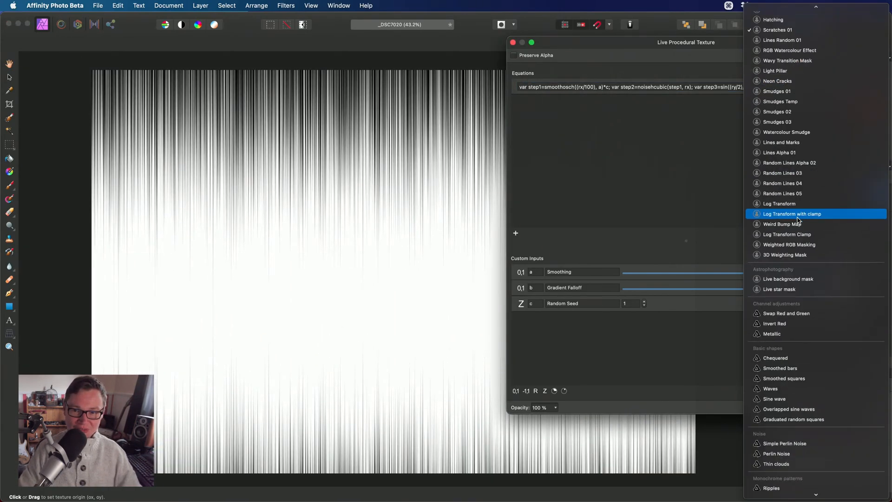
pyautogui.click(786, 132)
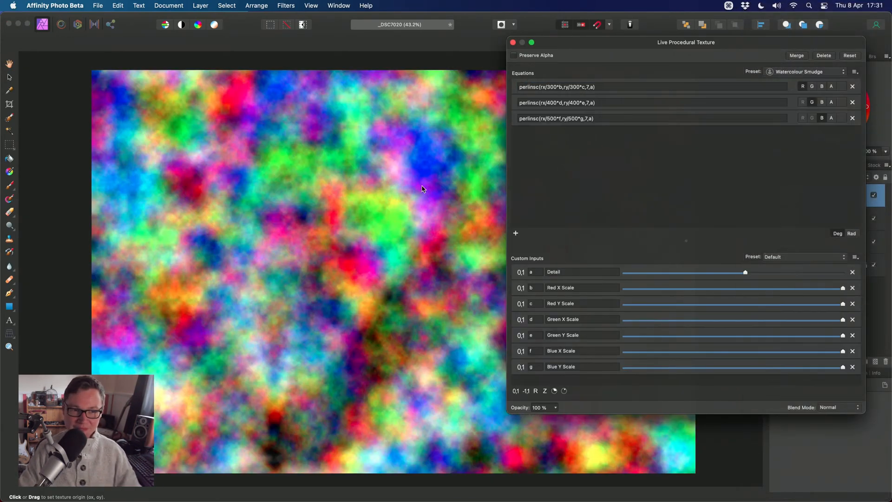
pyautogui.moveTo(413, 273); pyautogui.dragTo(449, 265)
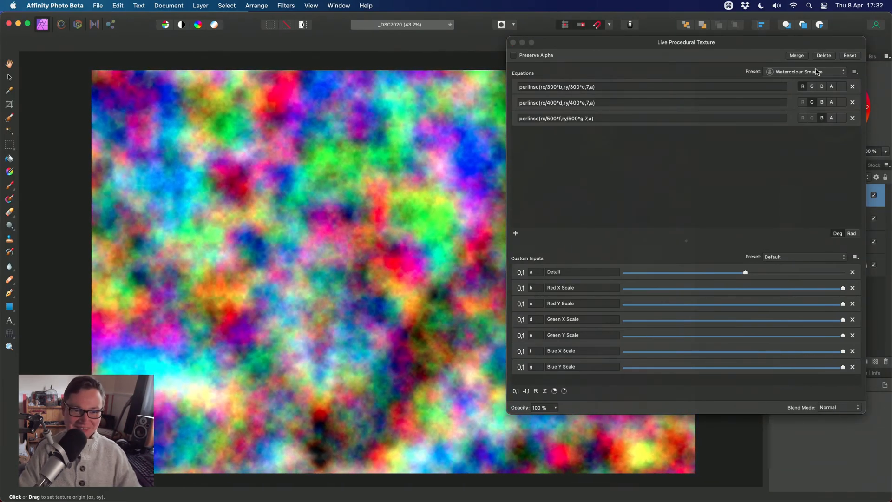
# - Try the Smudges 03 preset on the filter and replace it with the Lines and Marks preset
pyautogui.click(817, 71)
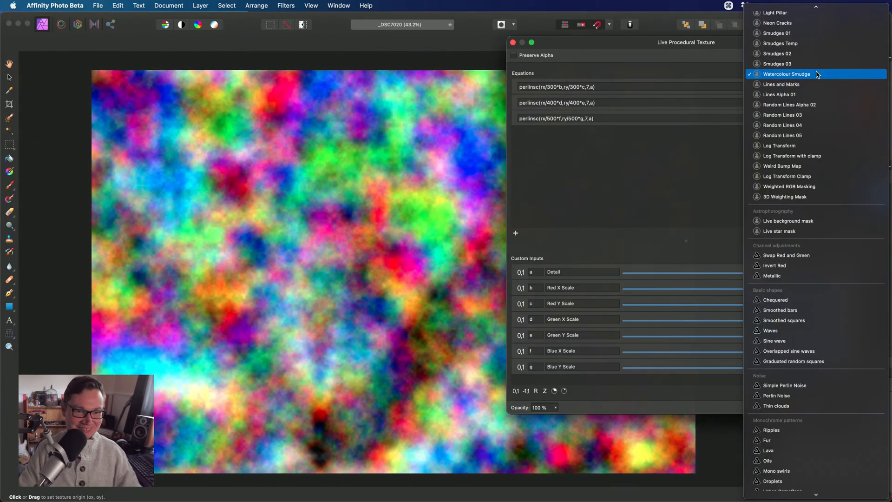
pyautogui.click(817, 67)
pyautogui.click(803, 71)
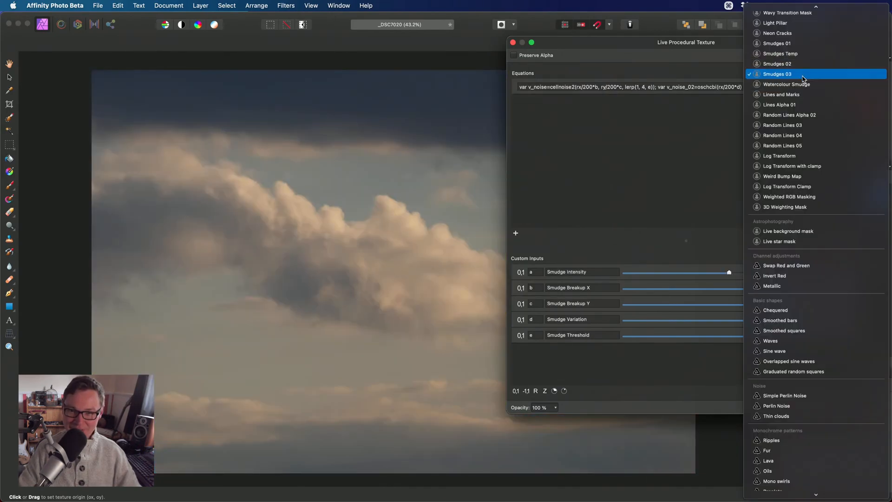
pyautogui.click(802, 95)
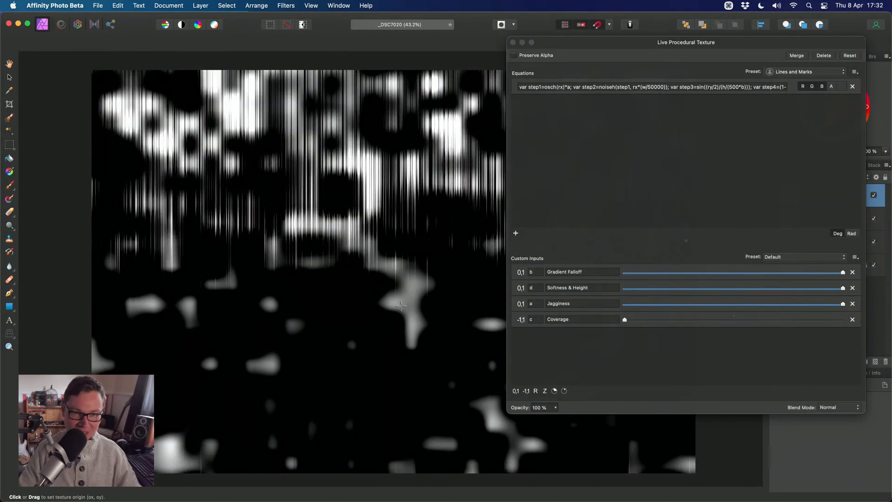
# - Delete the live Procedural Texture filter above the Curves adjustment
pyautogui.moveTo(658, 42); pyautogui.dragTo(584, 60)
pyautogui.click(775, 65)
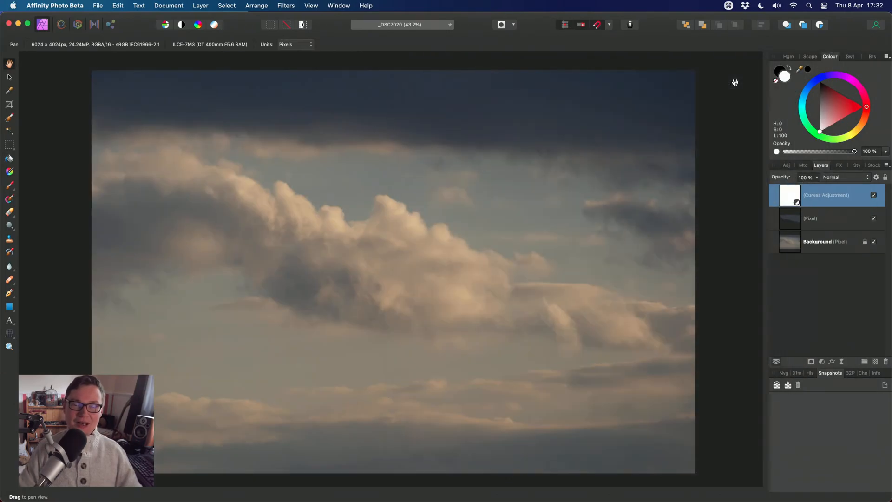